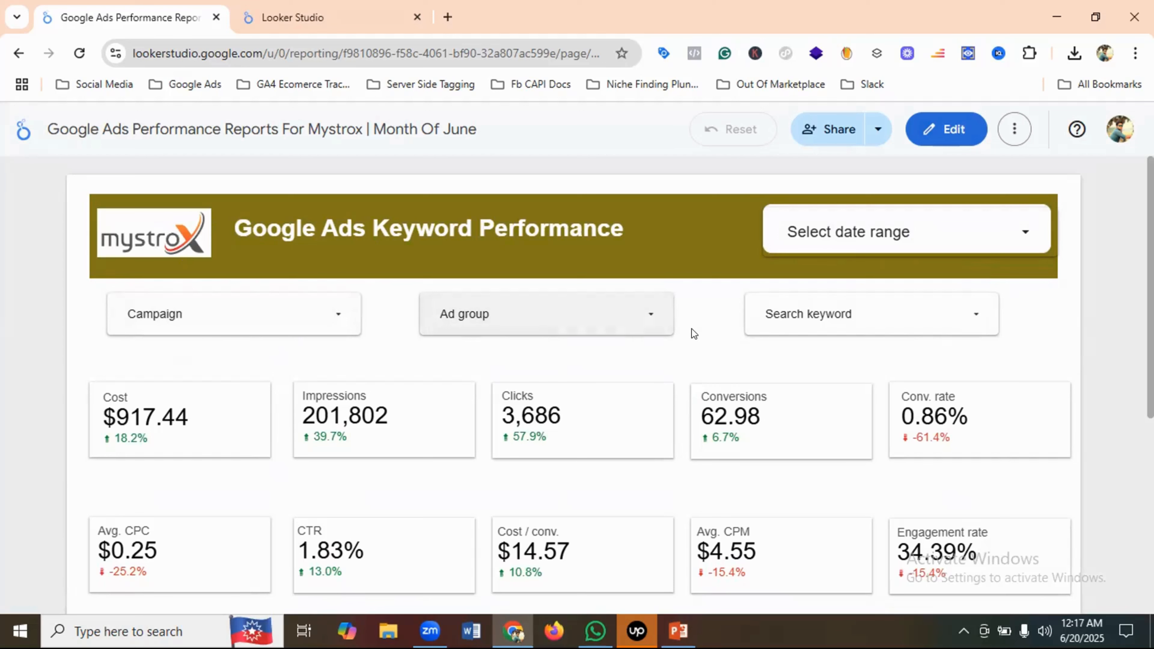
Examine the Mystrox keyword performance report, including its filters, scorecards and Keyword Performance table
{"action": "scroll", "coordinate": [666, 373], "scroll_direction": "down", "scroll_amount": 2}
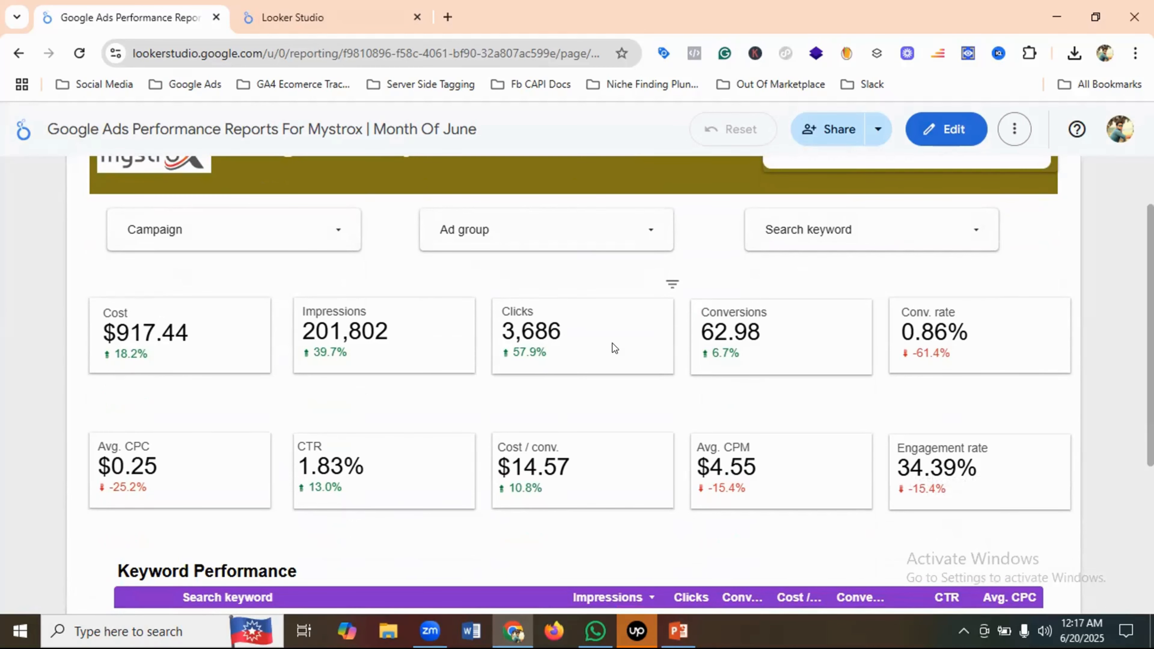
{"action": "scroll", "coordinate": [410, 401], "scroll_direction": "down", "scroll_amount": 4}
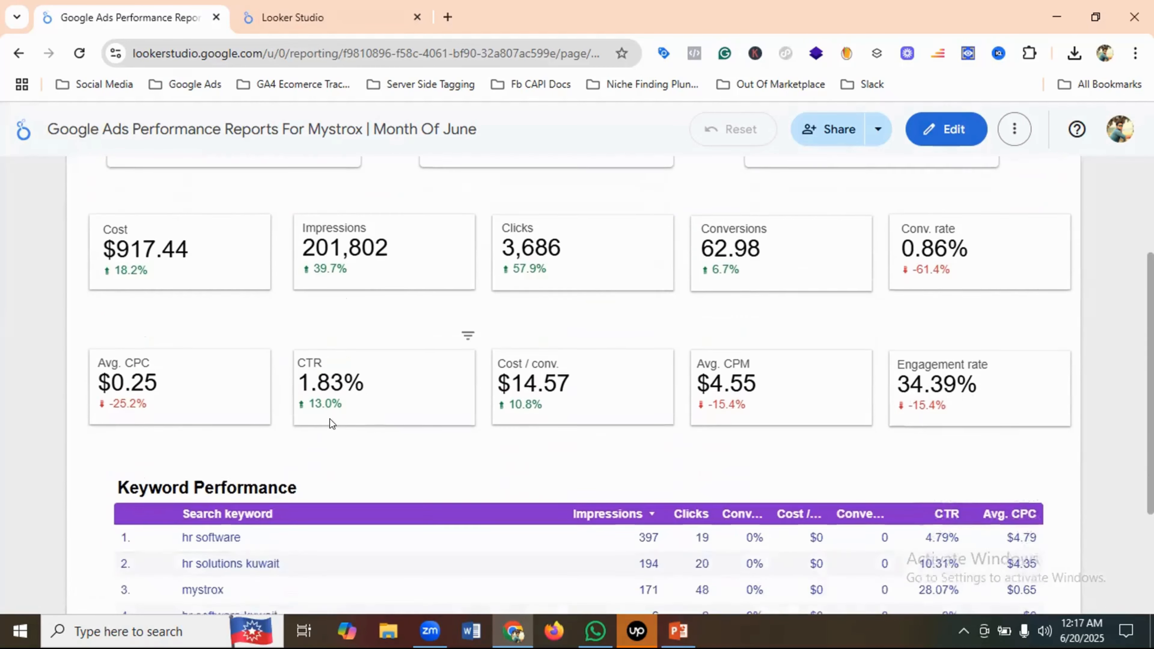
{"action": "scroll", "coordinate": [438, 435], "scroll_direction": "down", "scroll_amount": 3}
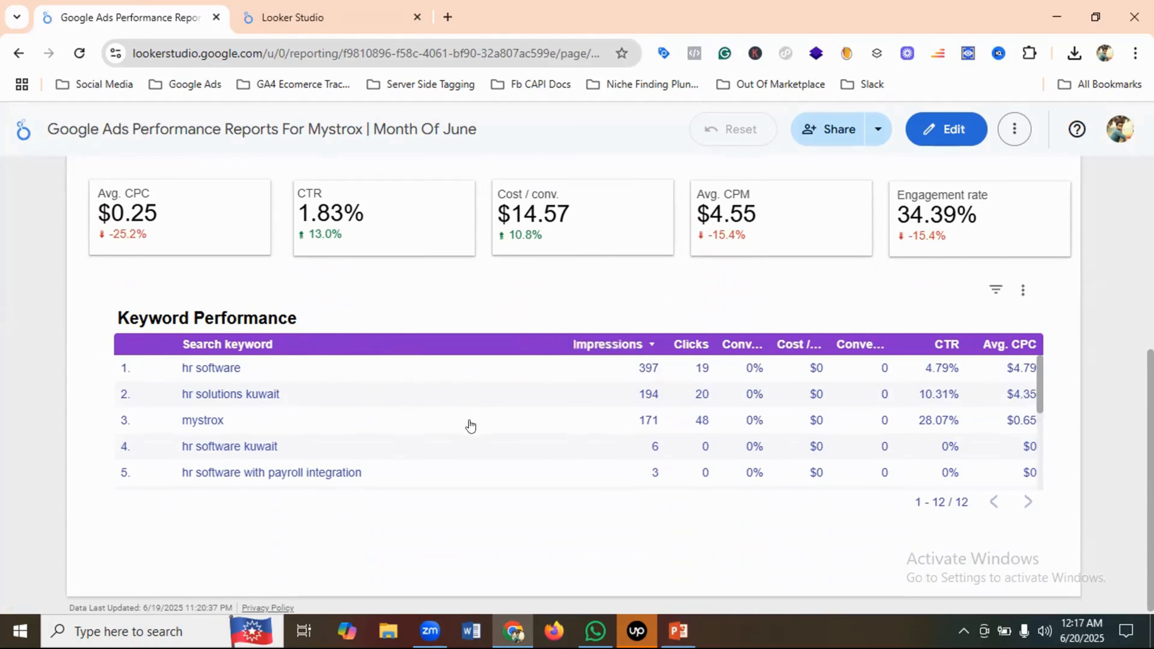
{"action": "scroll", "coordinate": [446, 336], "scroll_direction": "up", "scroll_amount": 6}
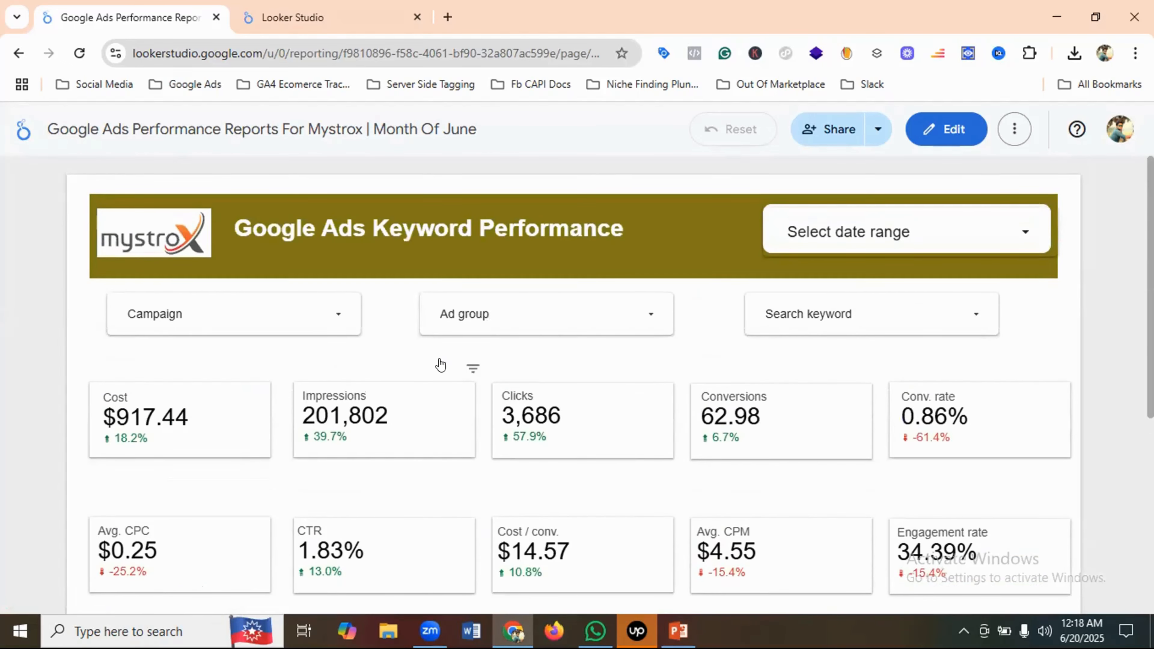
Create a blank report from the Looker Studio home page and dismiss its data connection prompt without adding a source
{"action": "left_click", "coordinate": [319, 10]}
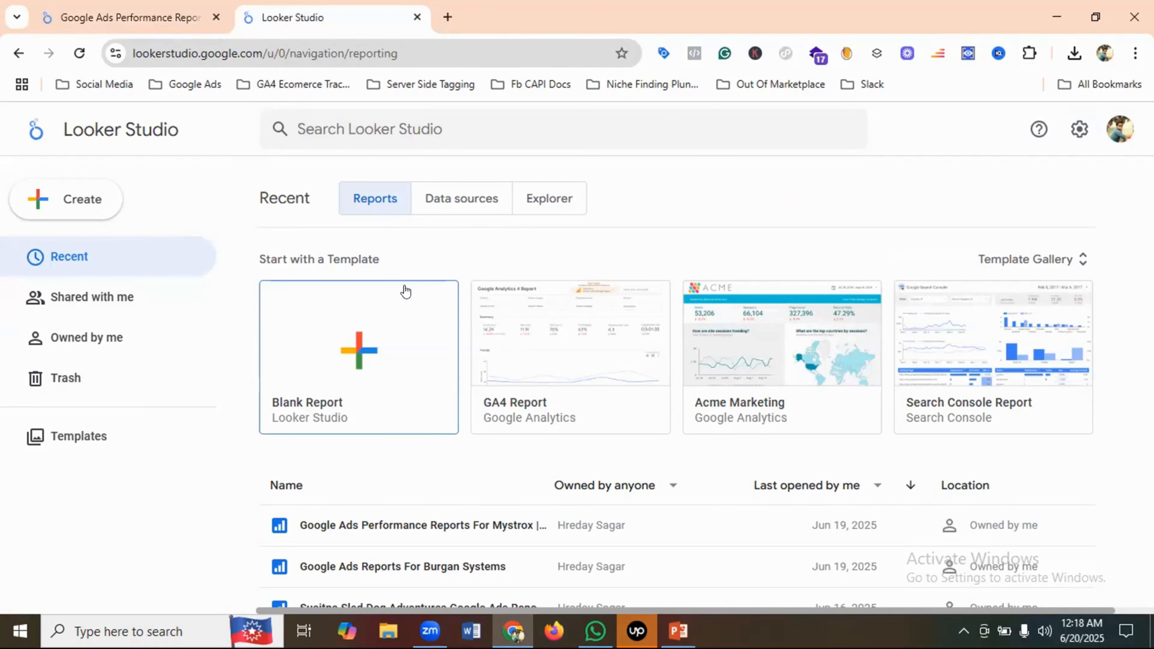
{"action": "scroll", "coordinate": [452, 370], "scroll_direction": "down", "scroll_amount": 2}
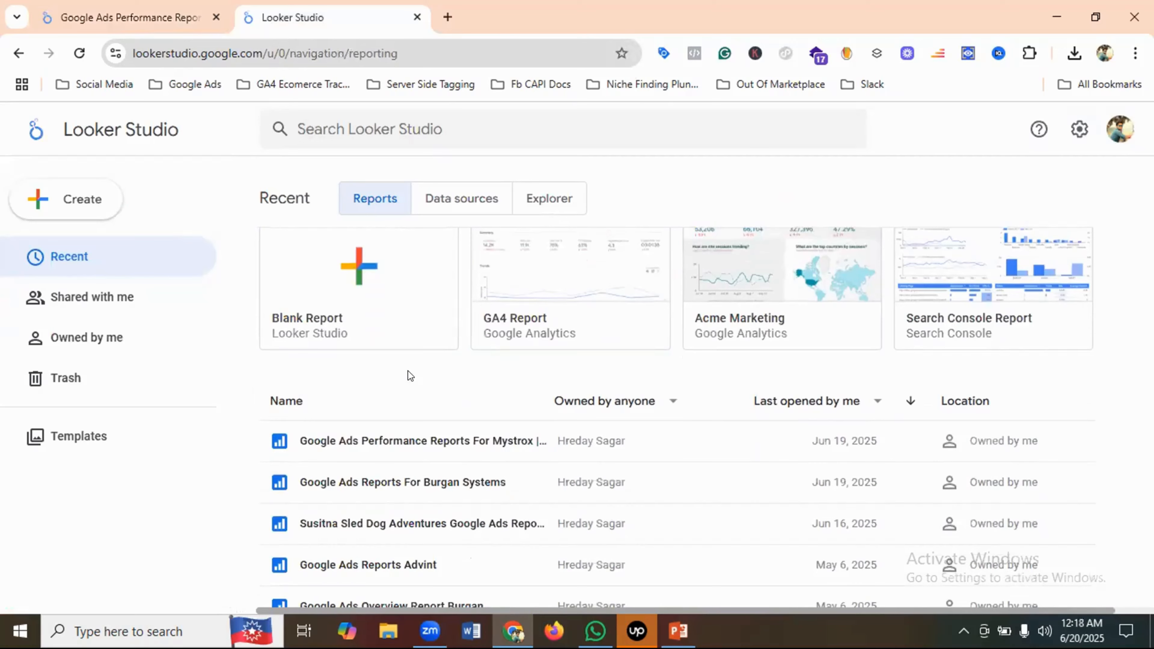
{"action": "scroll", "coordinate": [410, 376], "scroll_direction": "up", "scroll_amount": 2}
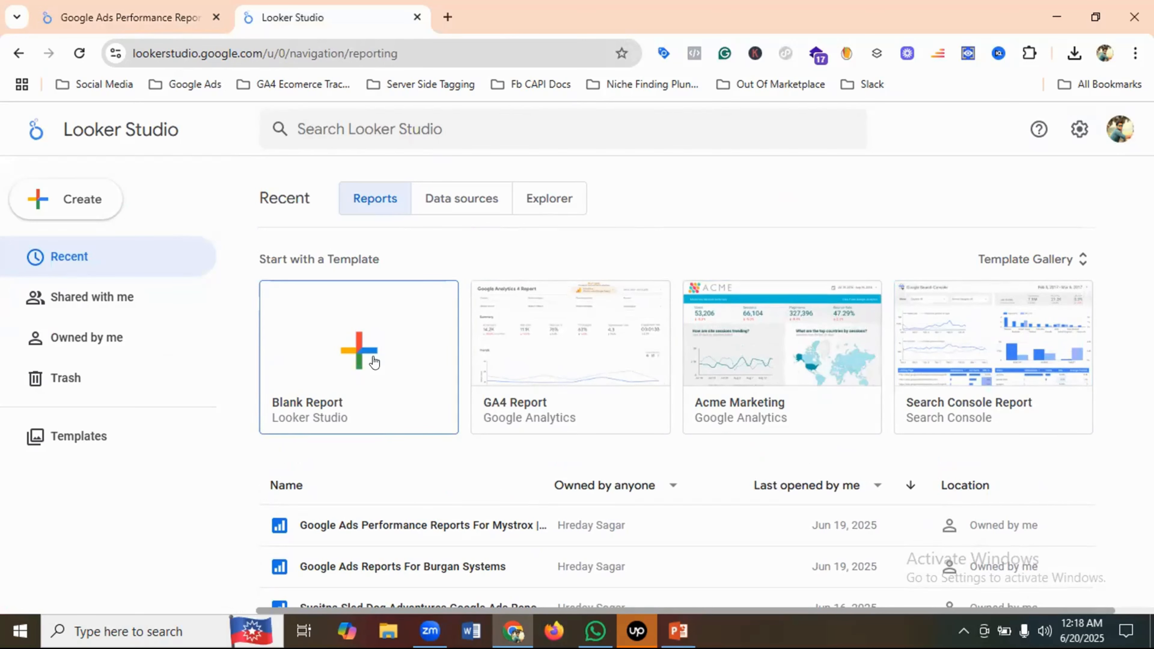
{"action": "left_click", "coordinate": [410, 364]}
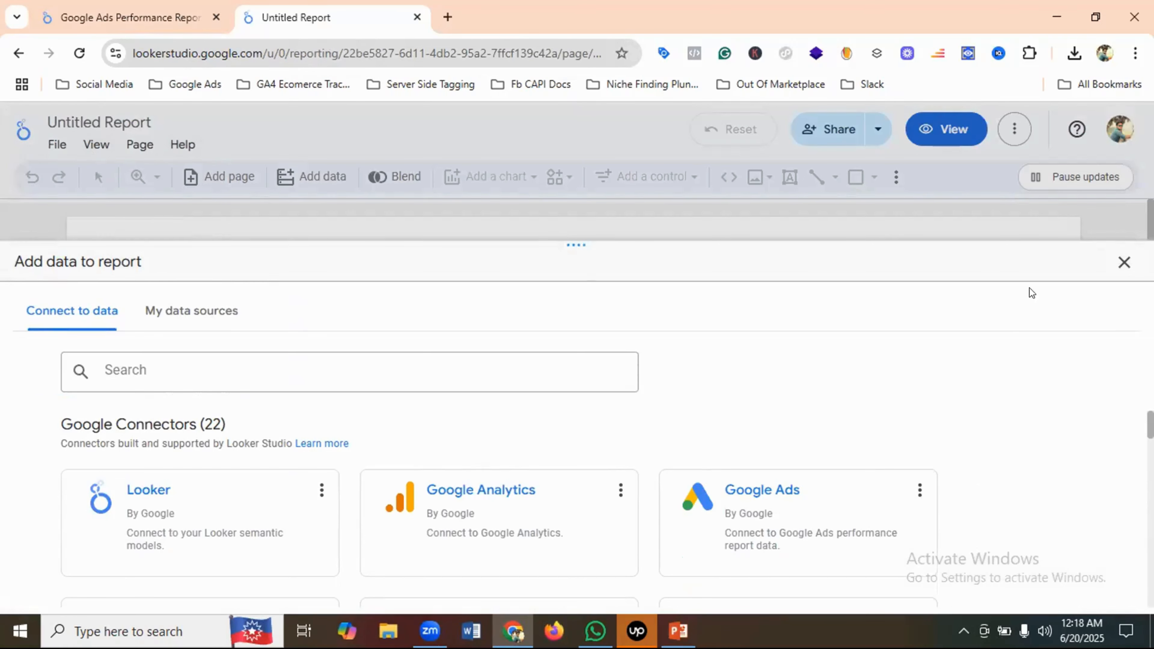
{"action": "left_click", "coordinate": [1122, 262]}
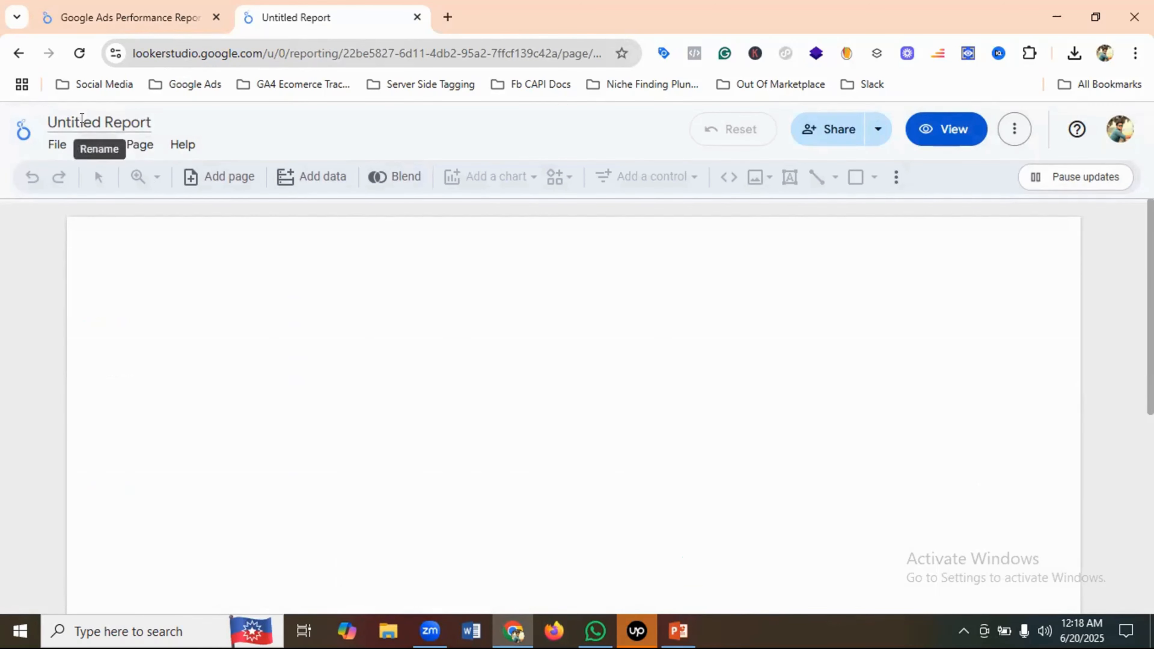
Rename the untitled report as "Google Ads Performance Reports For Susitna Sled Dogs | July", following the Mystrox report's title pattern
{"action": "left_click", "coordinate": [141, 5]}
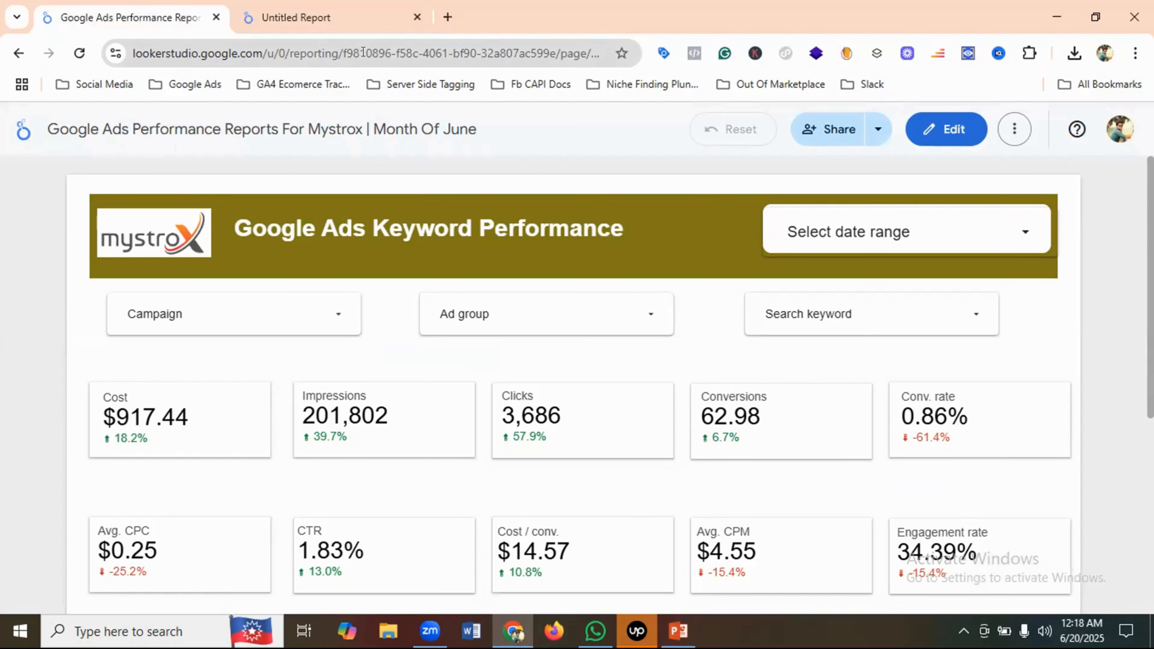
{"action": "left_click", "coordinate": [346, 14]}
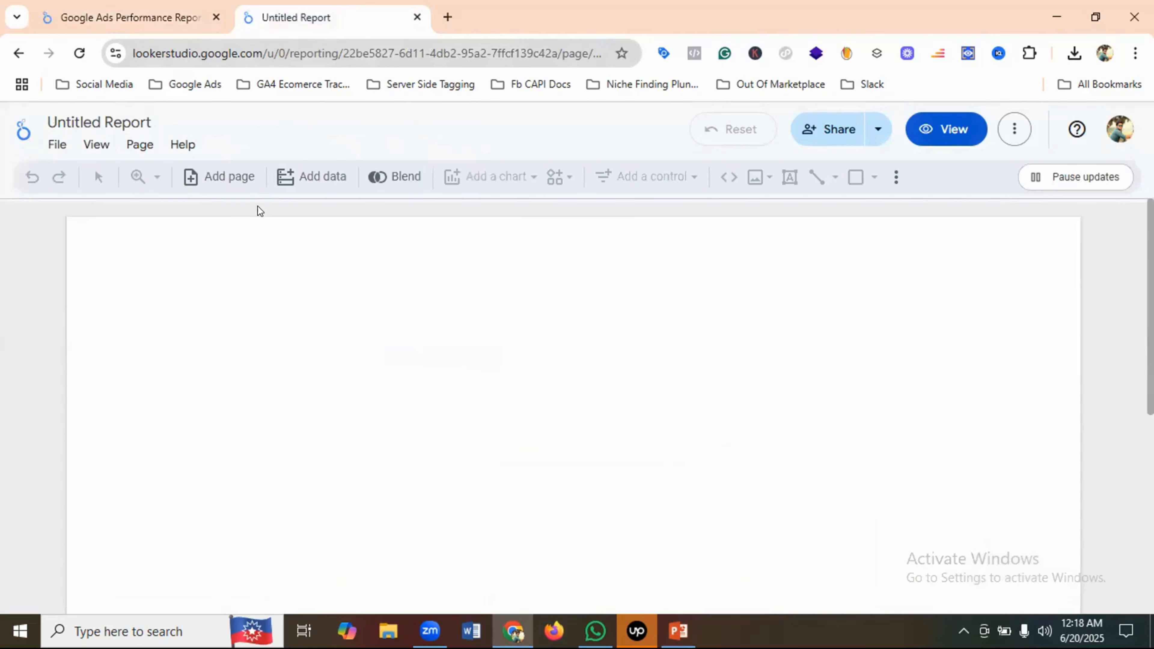
{"action": "left_click", "coordinate": [105, 121]}
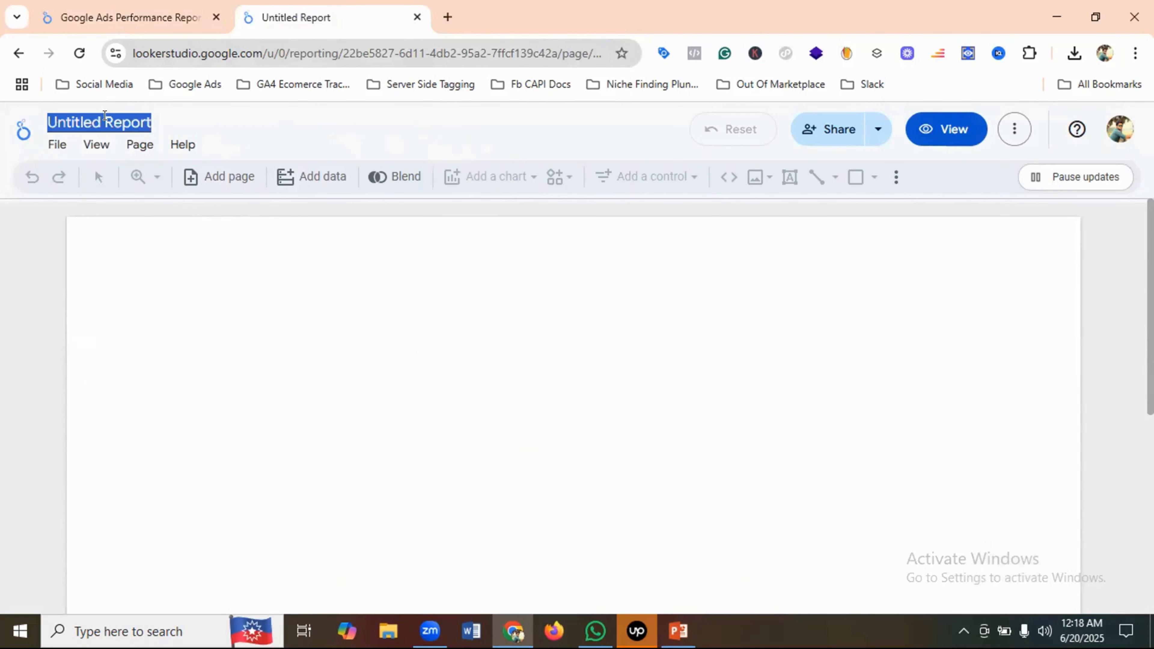
{"action": "key", "text": "BackSpace"}
{"action": "type", "text": "Googl"}
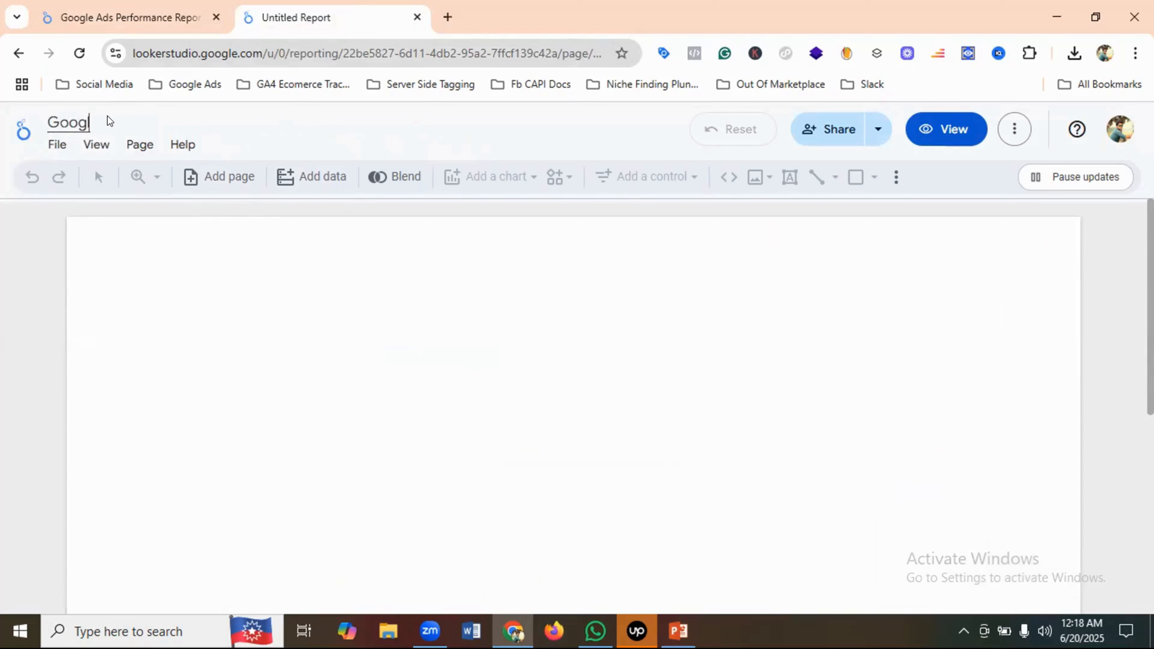
{"action": "type", "text": "e Ads"}
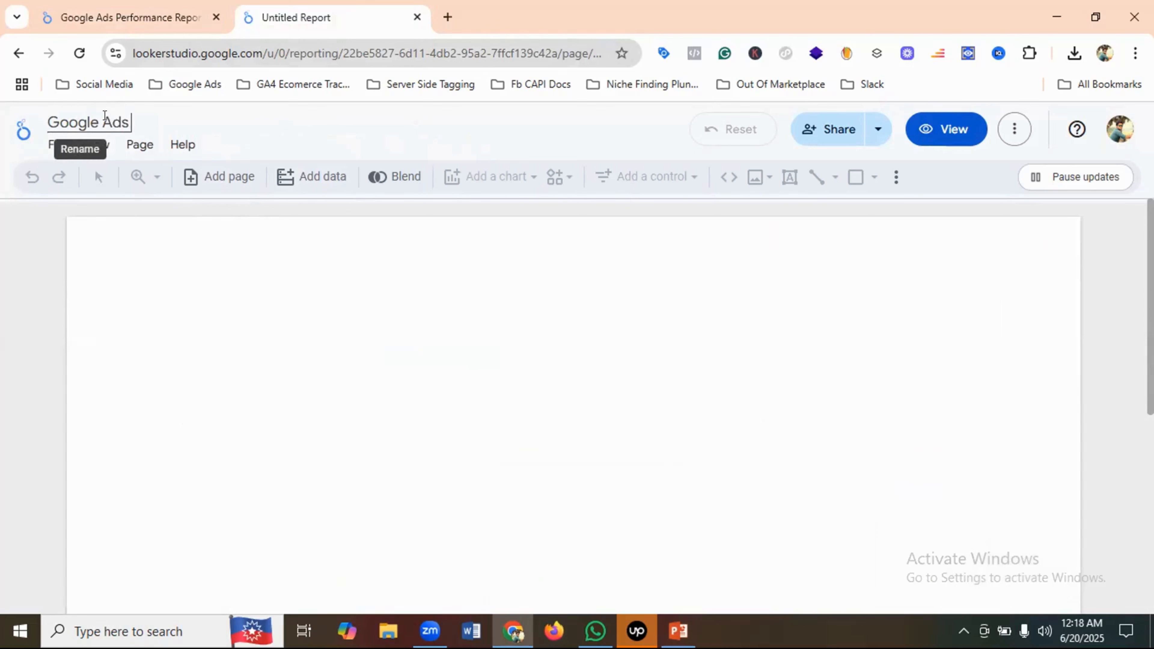
{"action": "type", "text": " Performance R"}
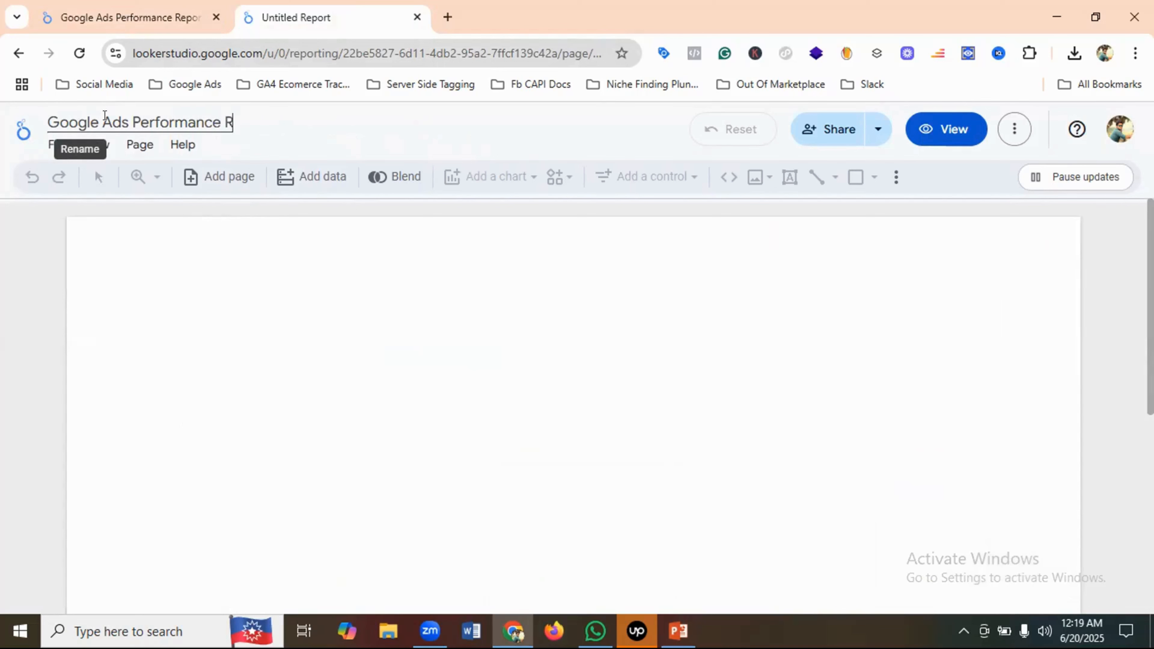
{"action": "type", "text": "eports For Susit"}
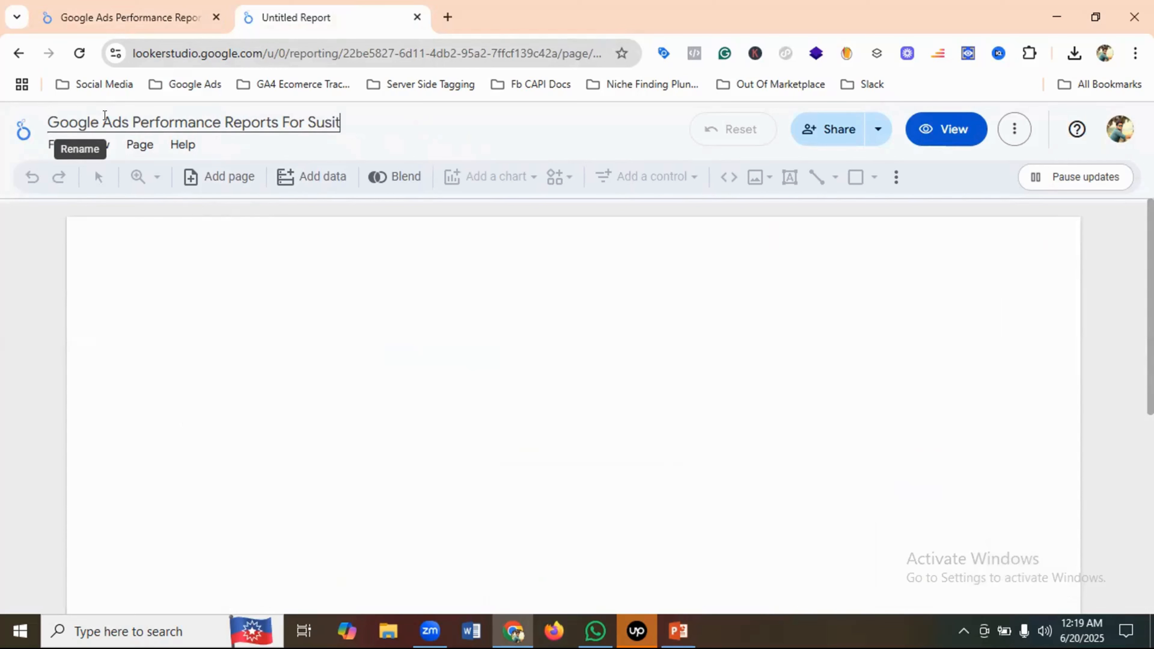
{"action": "type", "text": "na Sled D"}
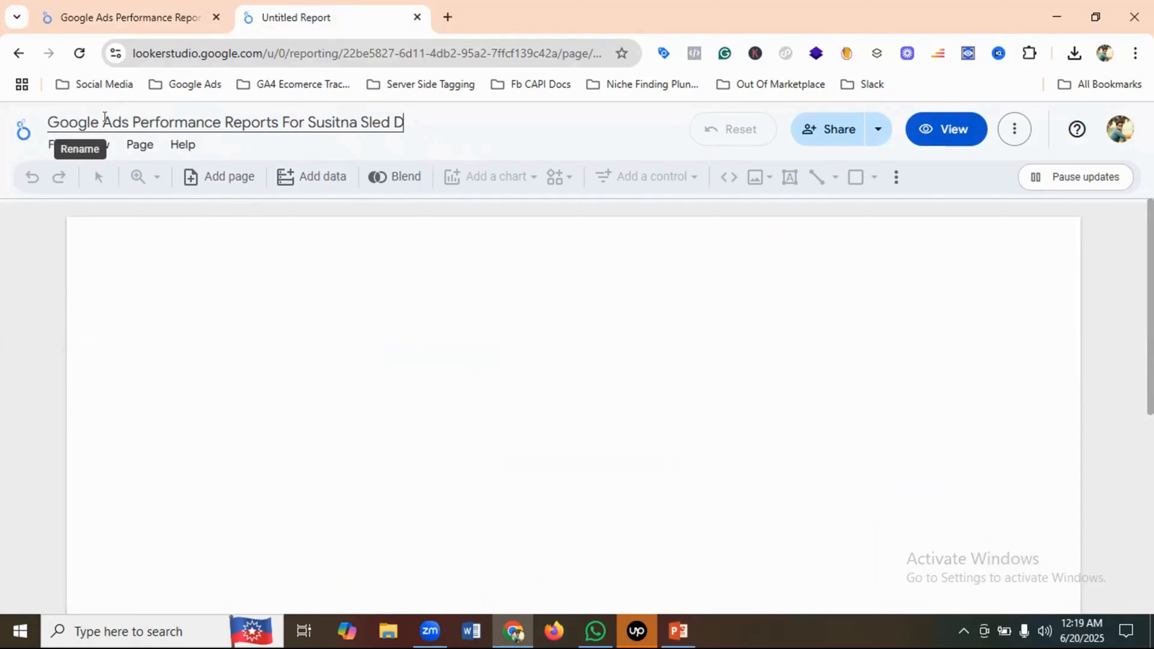
{"action": "type", "text": "ogs"}
{"action": "type", "text": "| Monthl"}
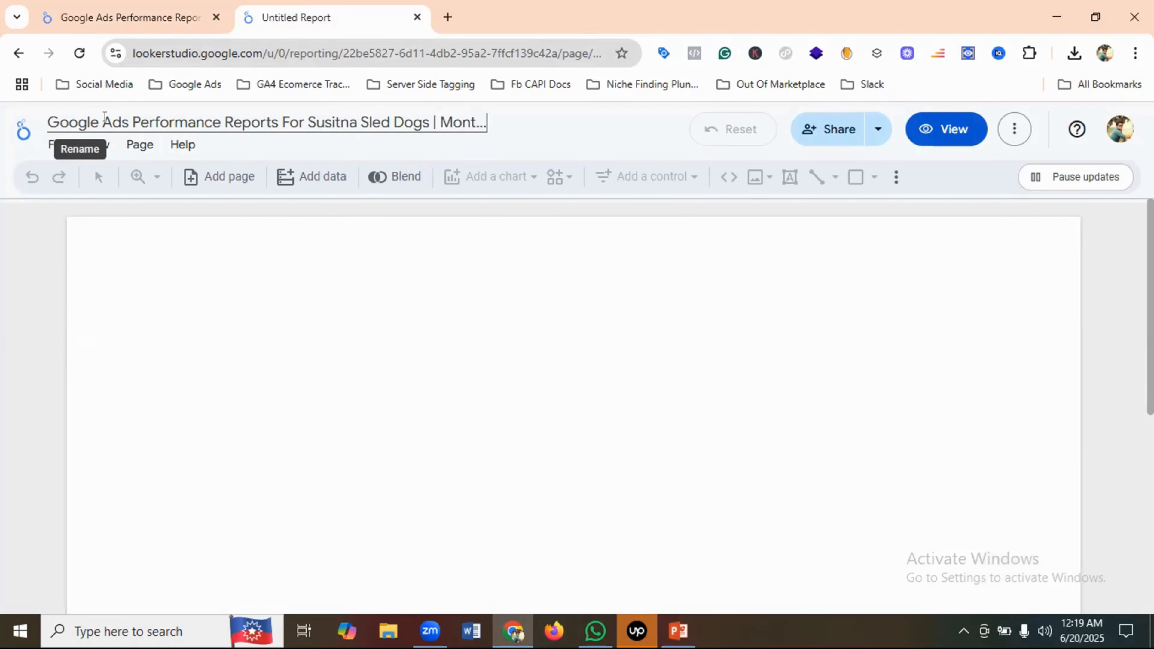
{"action": "type", "text": "h "}
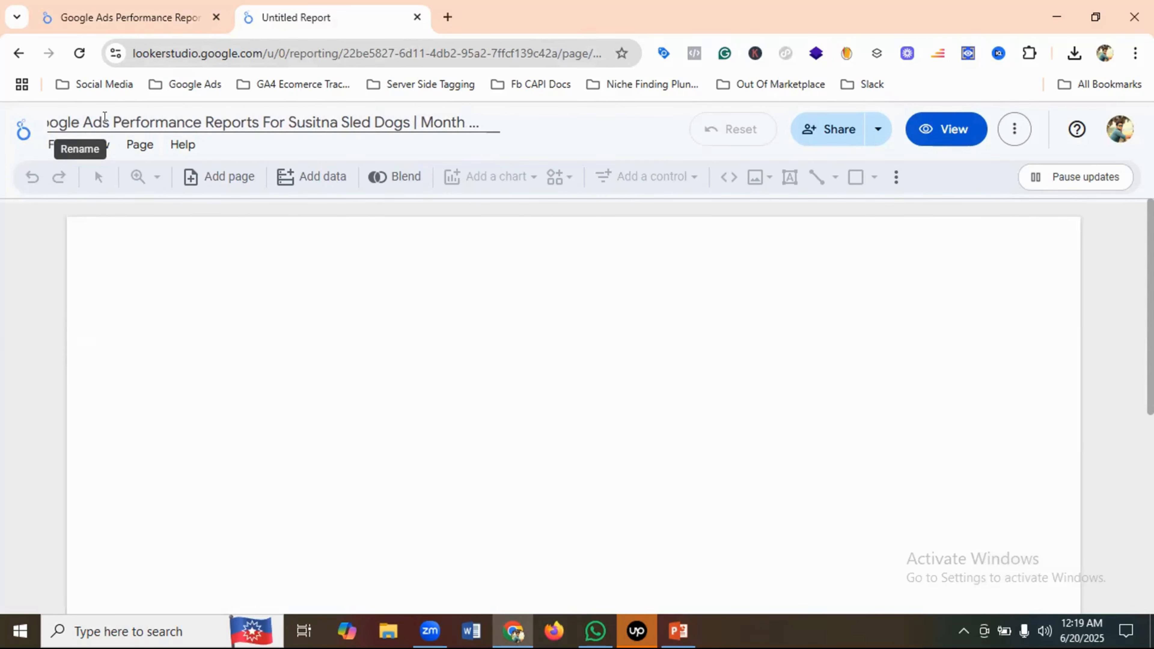
{"action": "type", "text": "ly"}
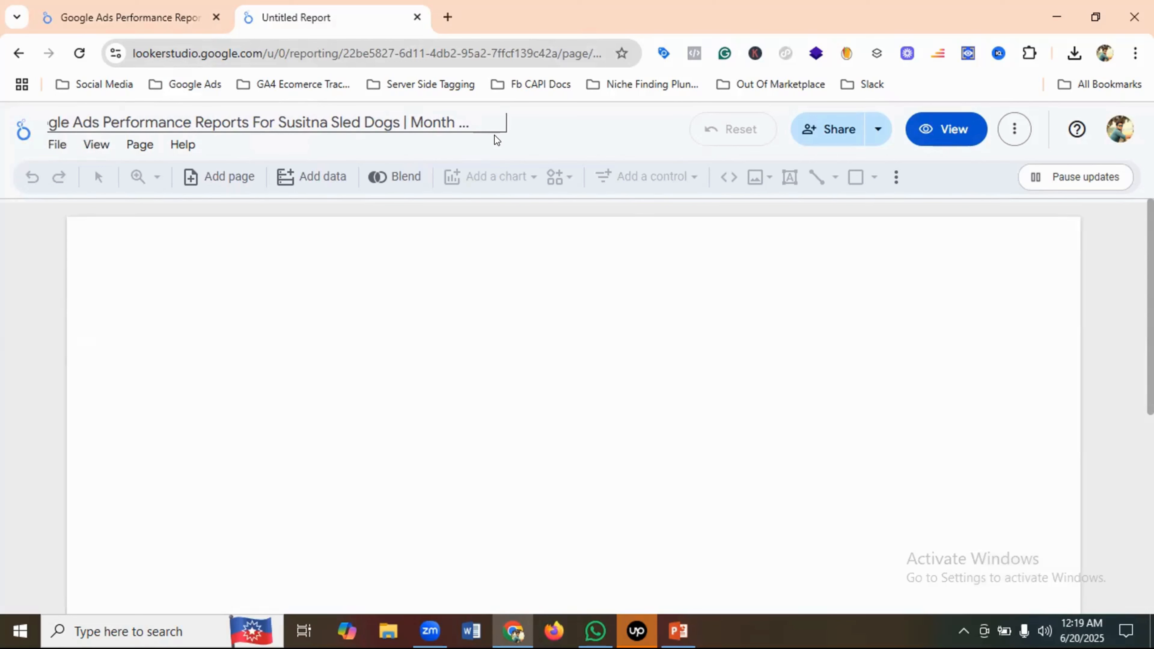
{"action": "key", "text": "BackSpace"}
{"action": "key", "text": "BackSpace"}
{"action": "key", "text": "BackSpace"}
{"action": "key", "text": "BackSpace"}
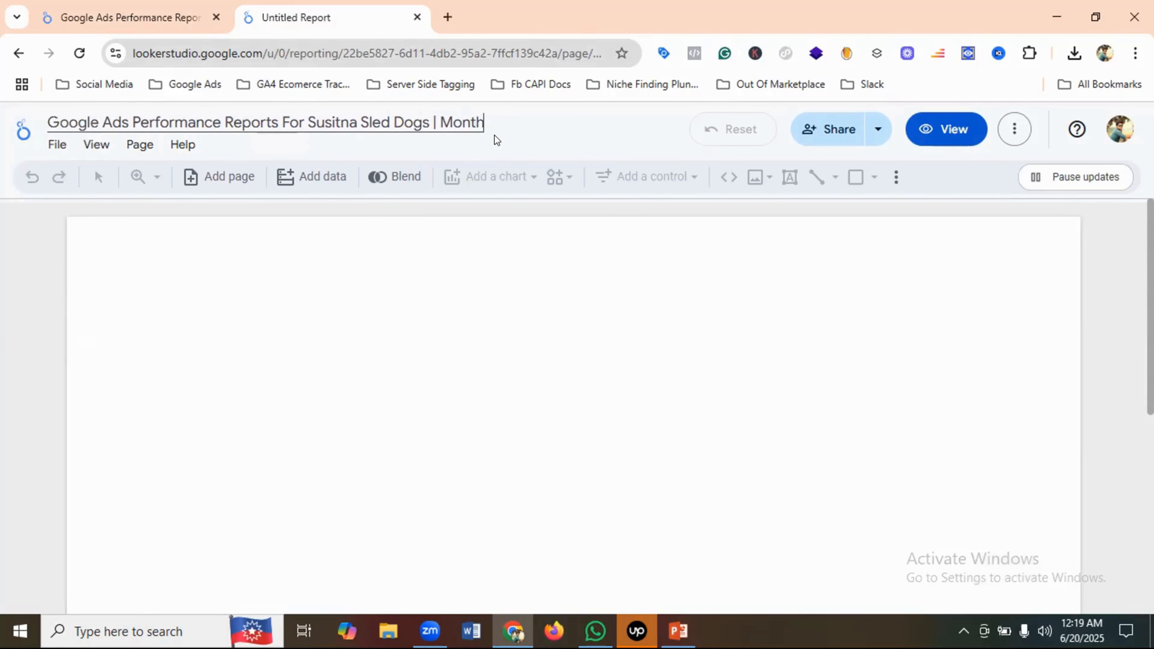
{"action": "key", "text": "BackSpace"}
{"action": "key", "text": "BackSpace"}
{"action": "key", "text": "BackSpace"}
{"action": "key", "text": "BackSpace"}
{"action": "type", "text": "Ju"}
{"action": "key", "text": "Return"}
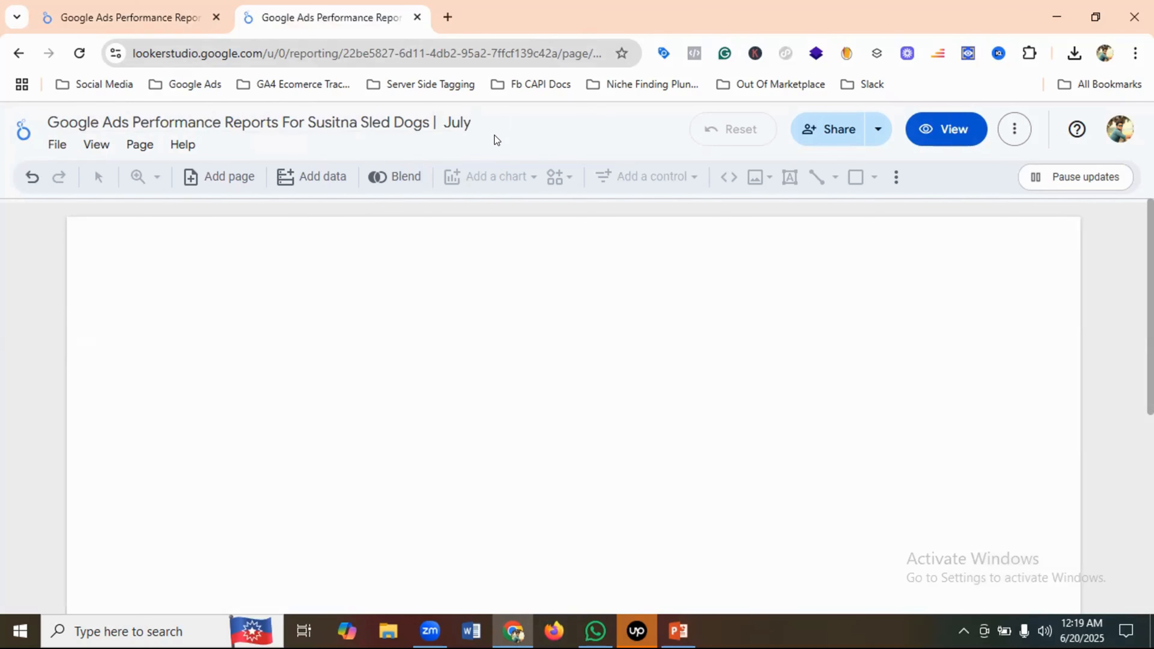
Add a Google Ads data source to the new report using the Susitna Sled Dog Adventures account and Overall Account Fields
{"action": "left_click", "coordinate": [137, 16]}
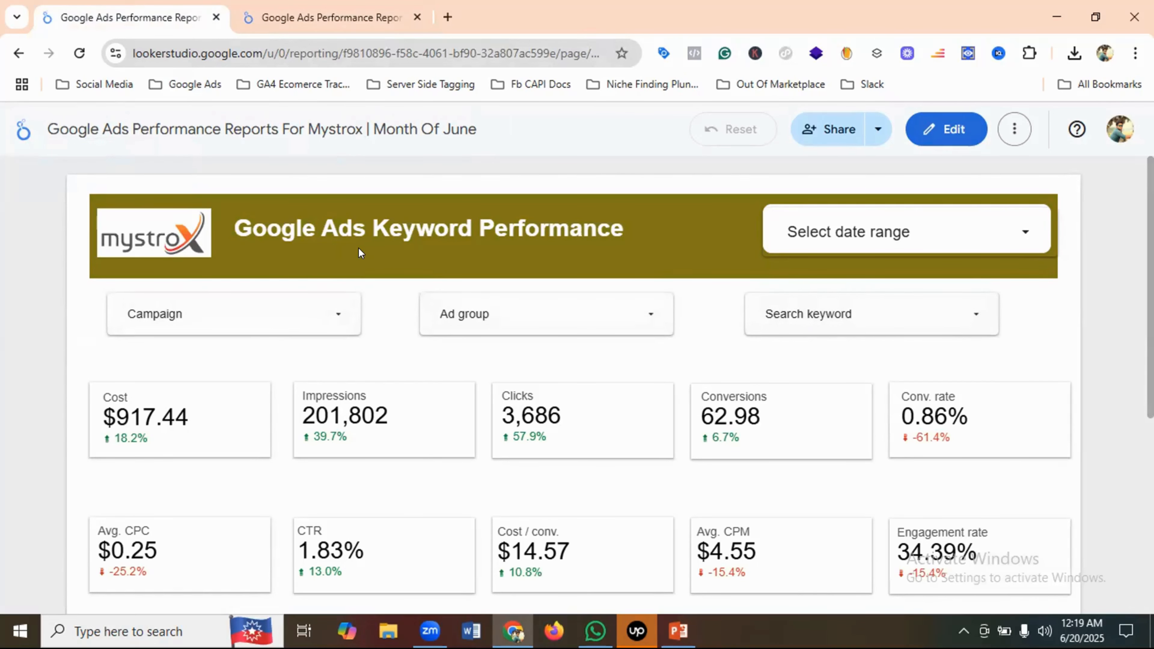
{"action": "left_click", "coordinate": [316, 17]}
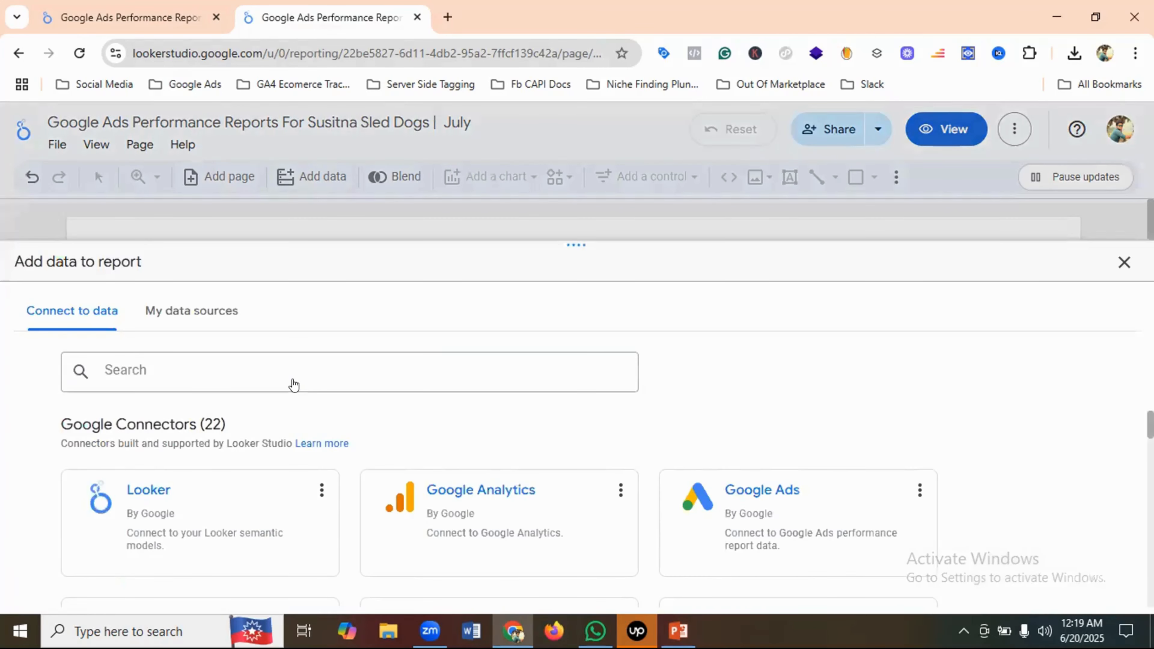
{"action": "scroll", "coordinate": [666, 421], "scroll_direction": "down", "scroll_amount": 2}
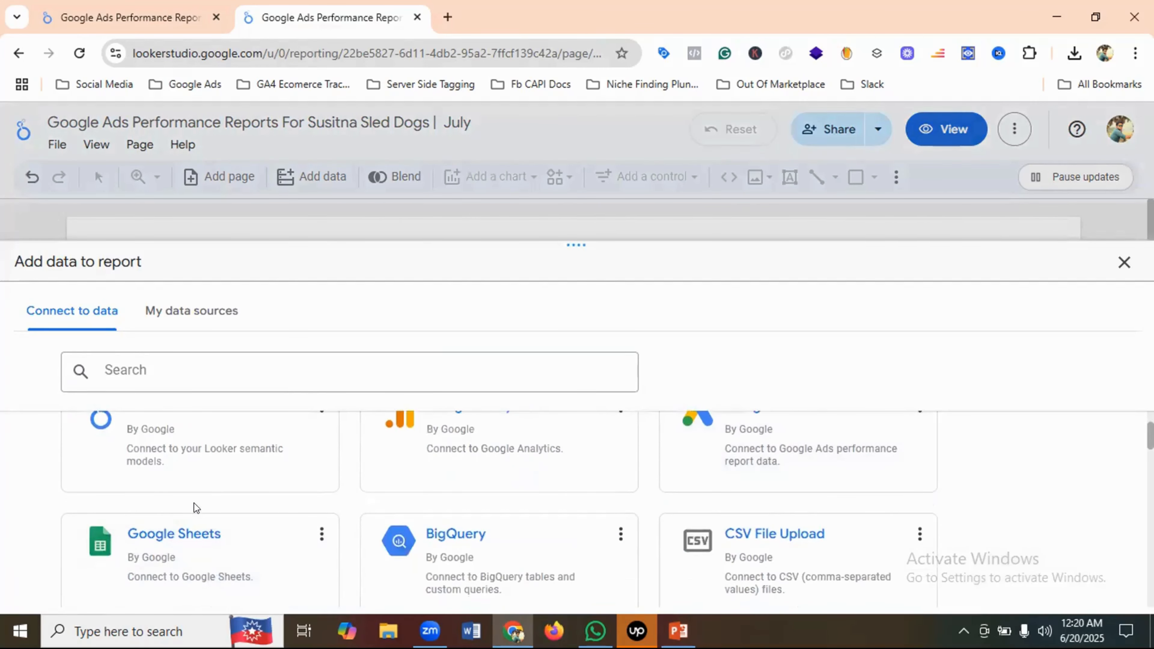
{"action": "scroll", "coordinate": [415, 512], "scroll_direction": "up", "scroll_amount": 2}
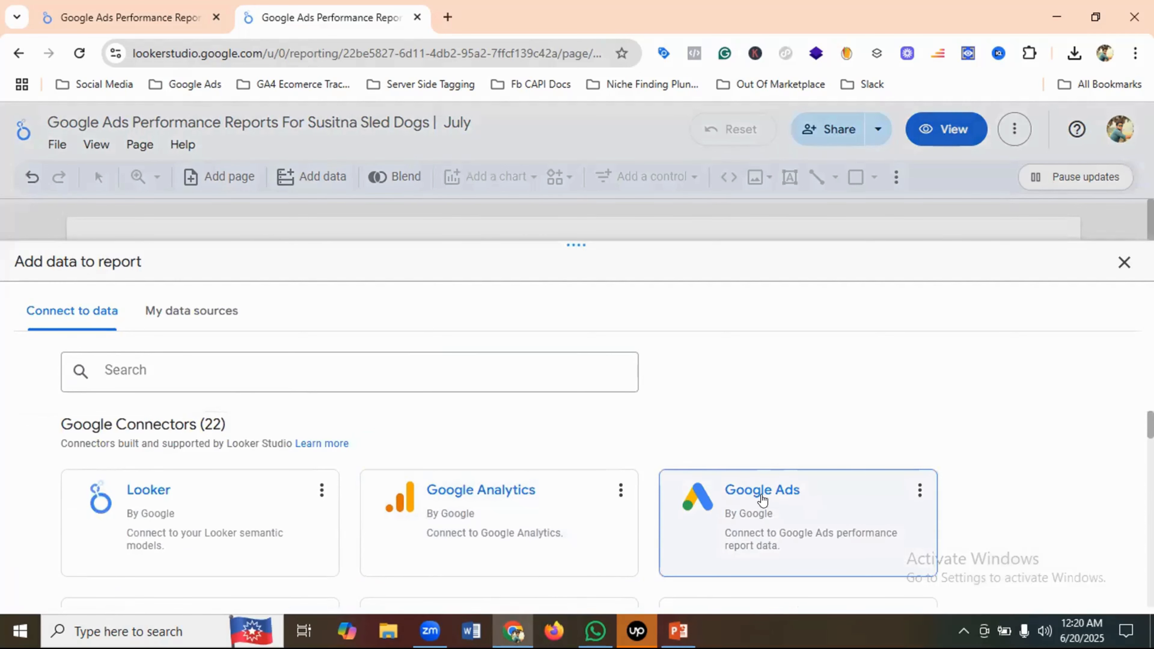
{"action": "left_click", "coordinate": [751, 497]}
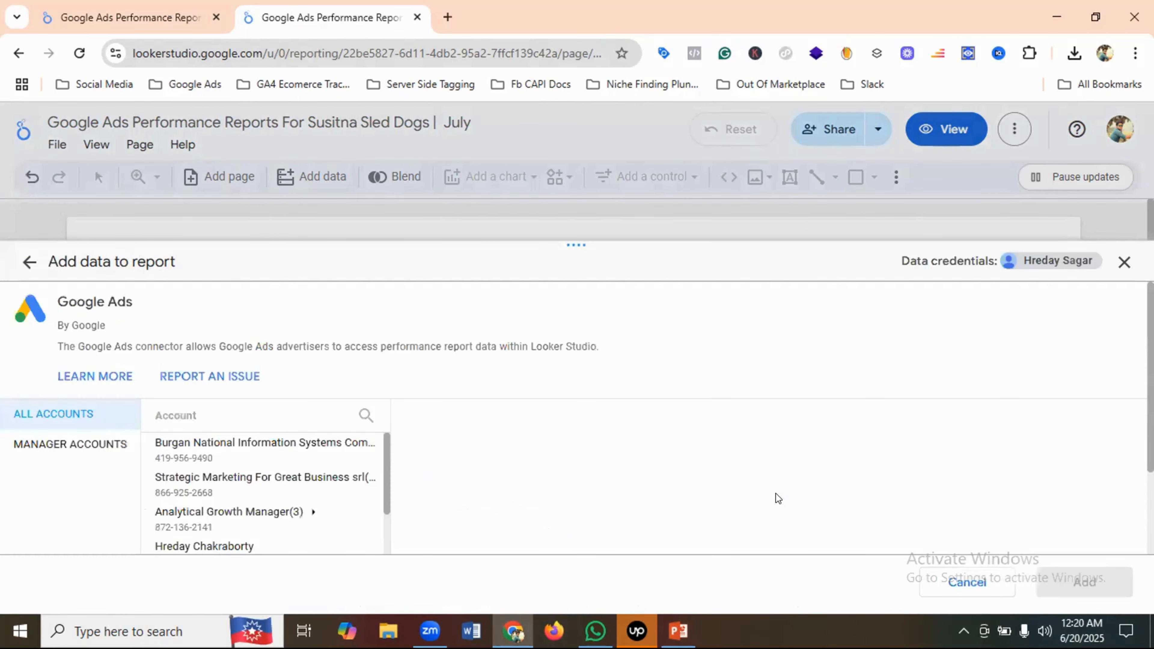
{"action": "scroll", "coordinate": [309, 466], "scroll_direction": "down", "scroll_amount": 10}
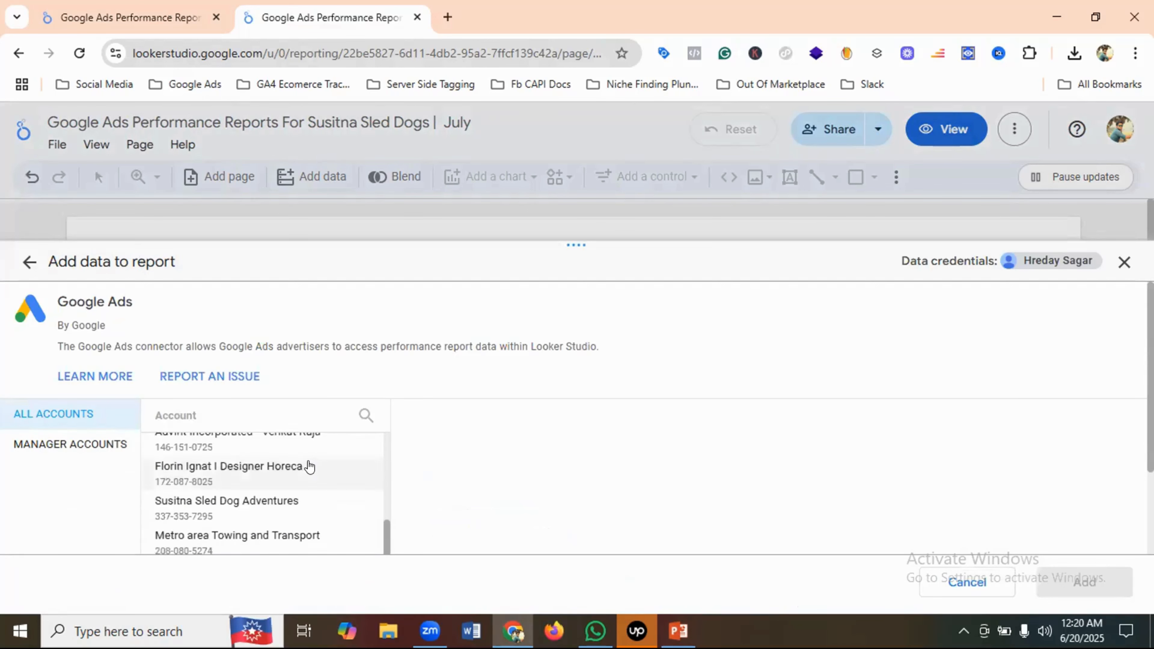
{"action": "scroll", "coordinate": [291, 477], "scroll_direction": "up", "scroll_amount": 3}
{"action": "left_click", "coordinate": [272, 503]}
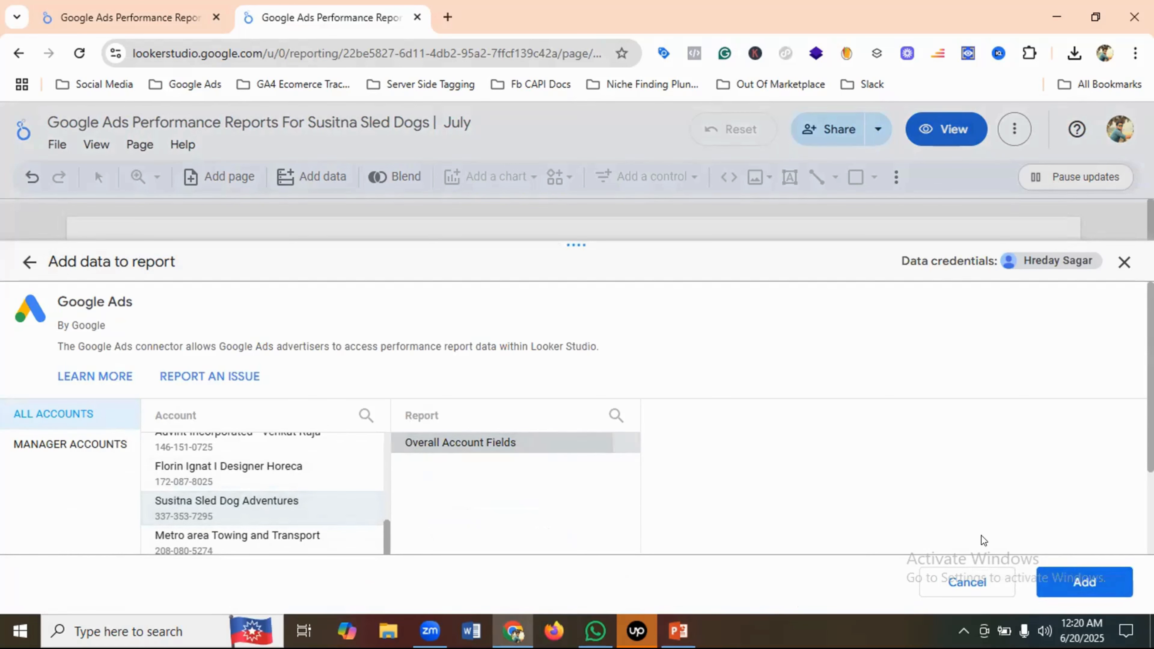
{"action": "left_click", "coordinate": [1106, 587]}
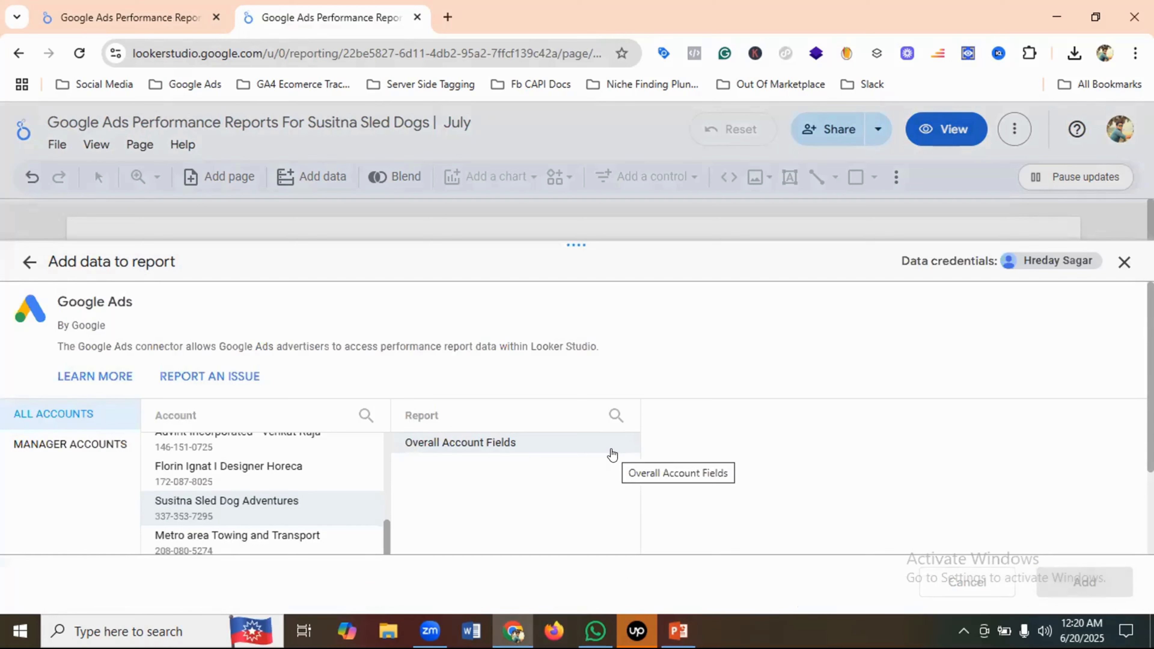
{"action": "left_click", "coordinate": [503, 445]}
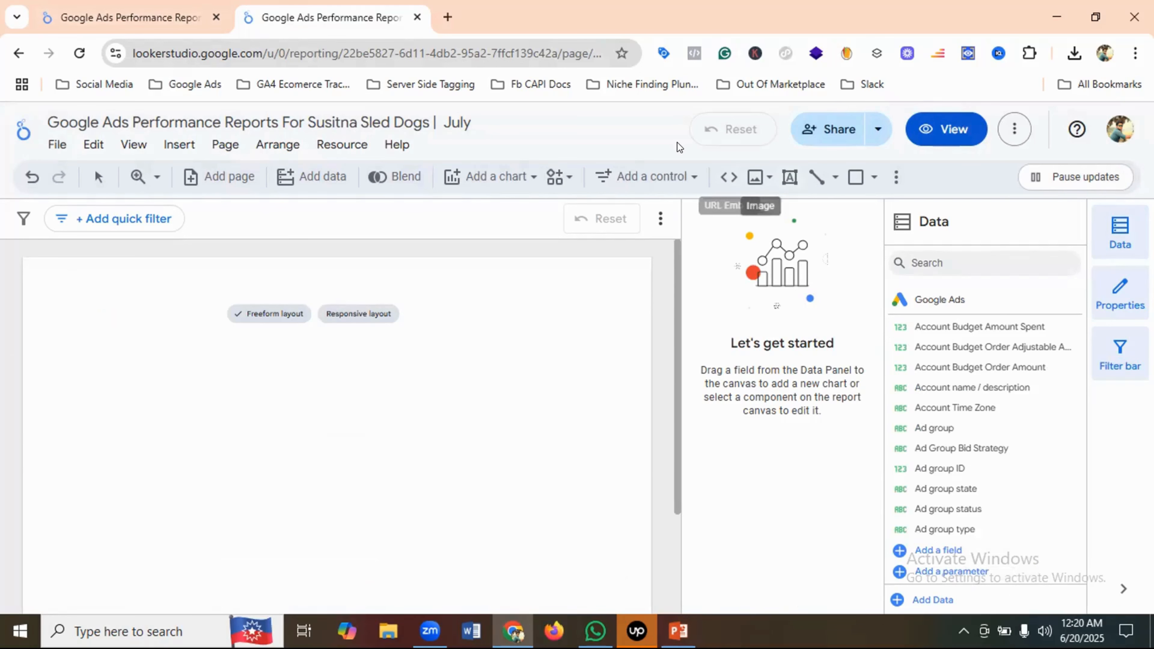
Draw a wide rectangle across the top of the blank page as a header banner, comparing it with the Mystrox report
{"action": "left_click", "coordinate": [132, 17]}
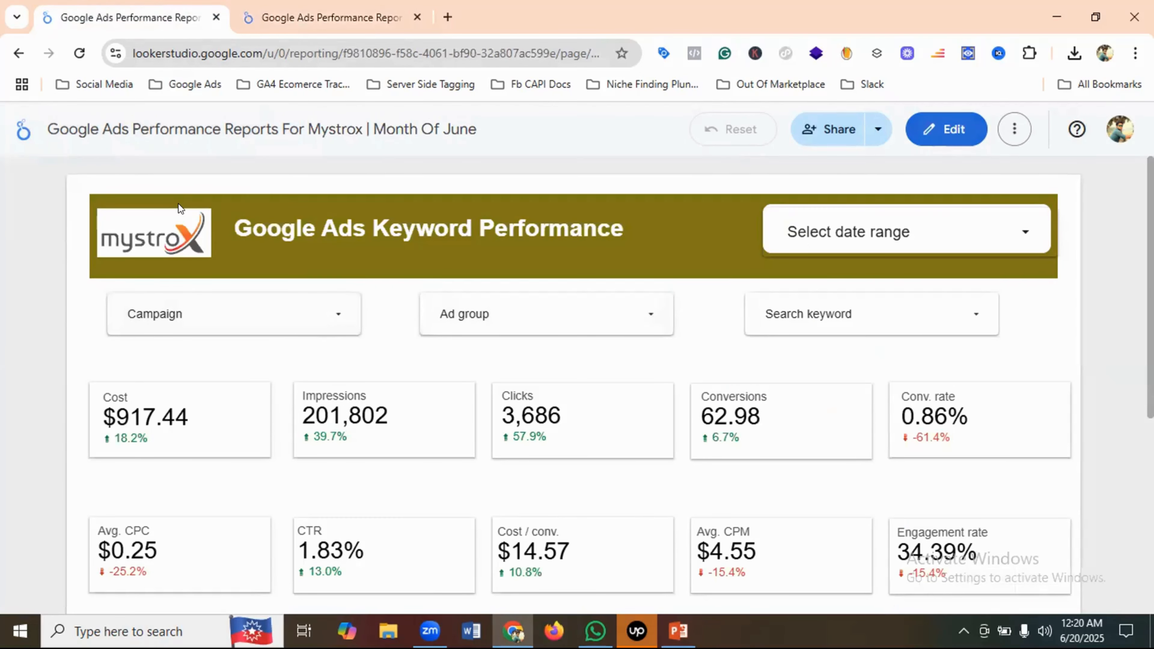
{"action": "left_click", "coordinate": [310, 9]}
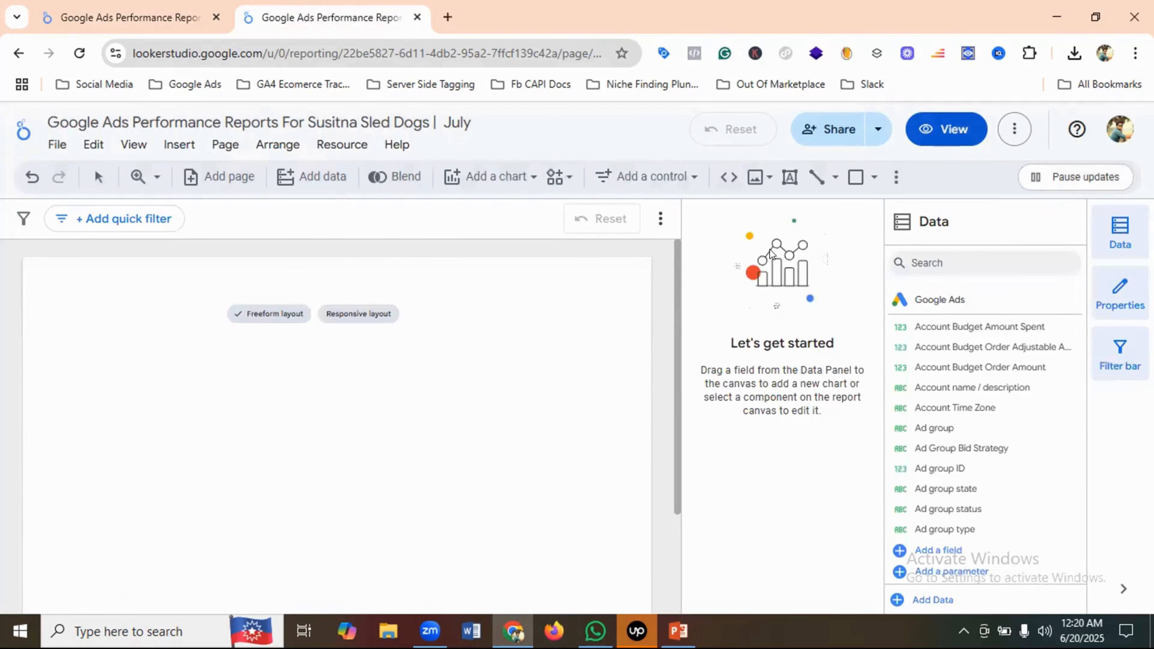
{"action": "left_click", "coordinate": [856, 176]}
{"action": "left_click_drag", "start_coordinate": [38, 273], "coordinate": [631, 325]}
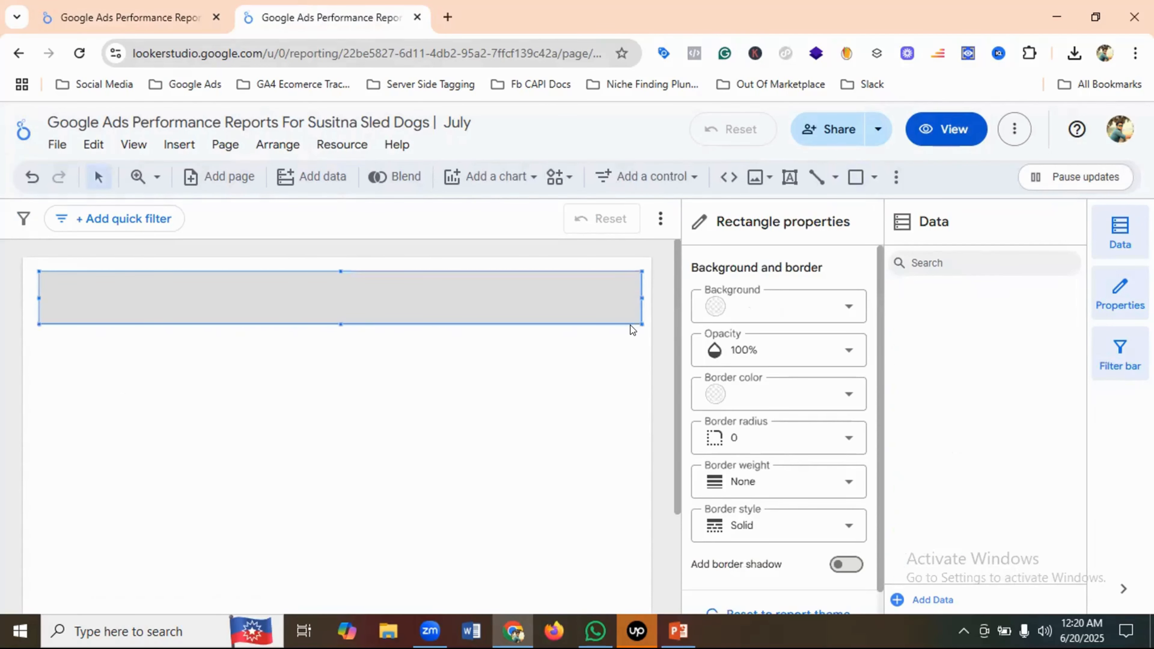
{"action": "left_click", "coordinate": [101, 5]}
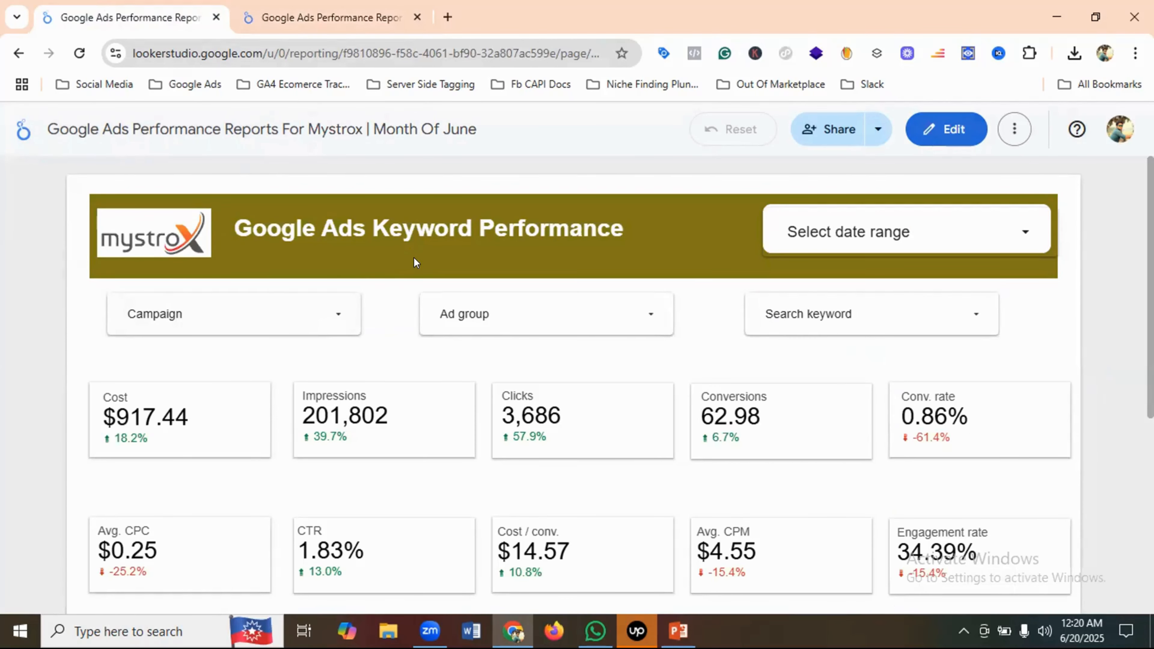
Try the theme's light olive green as the header rectangle's background and compare it with the Mystrox report's banner
{"action": "left_click", "coordinate": [330, 9]}
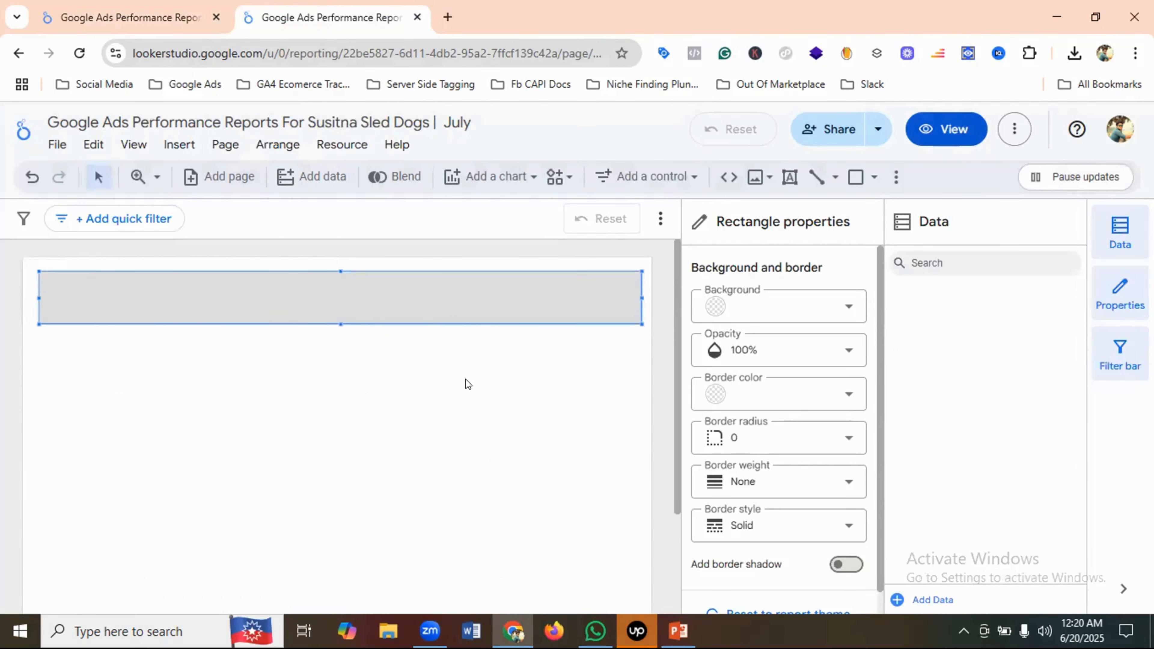
{"action": "left_click", "coordinate": [762, 306]}
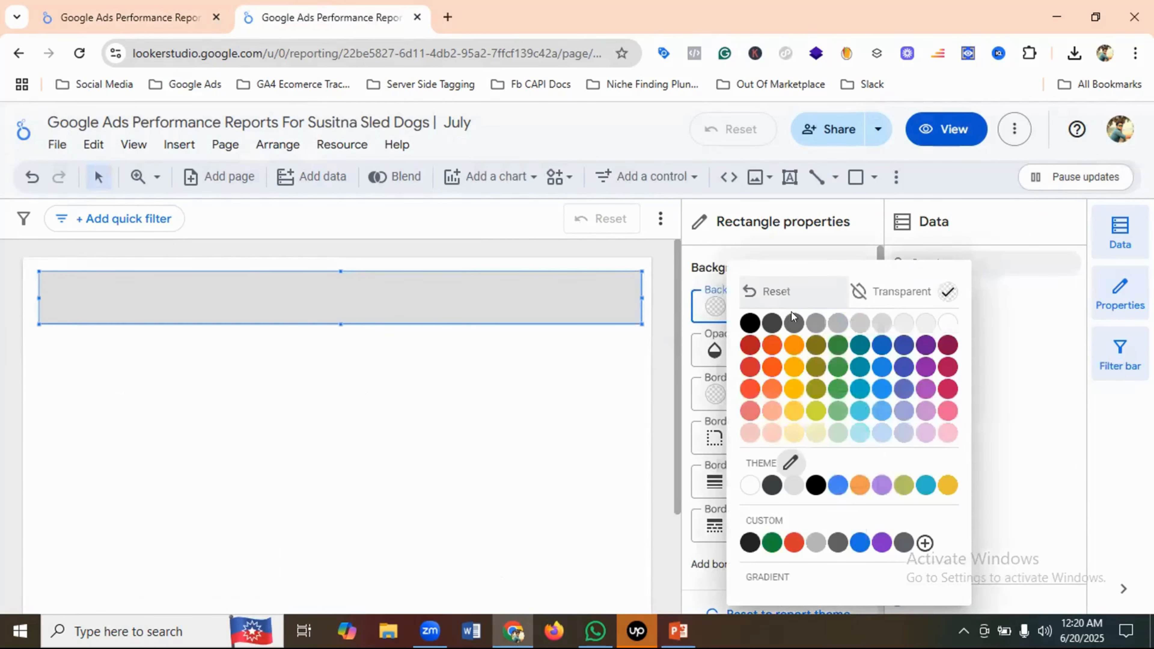
{"action": "left_click", "coordinate": [899, 484]}
{"action": "left_click", "coordinate": [146, 18]}
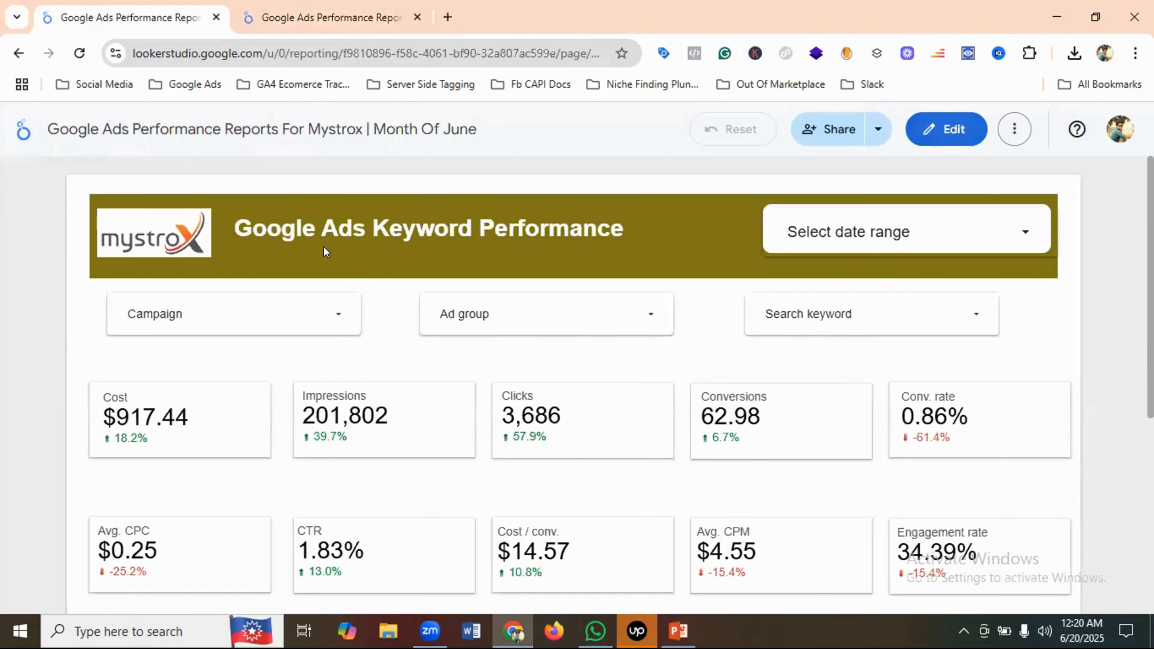
Set the header rectangle's background to the dark olive shade that matches the Mystrox report's banner
{"action": "left_click", "coordinate": [347, 21]}
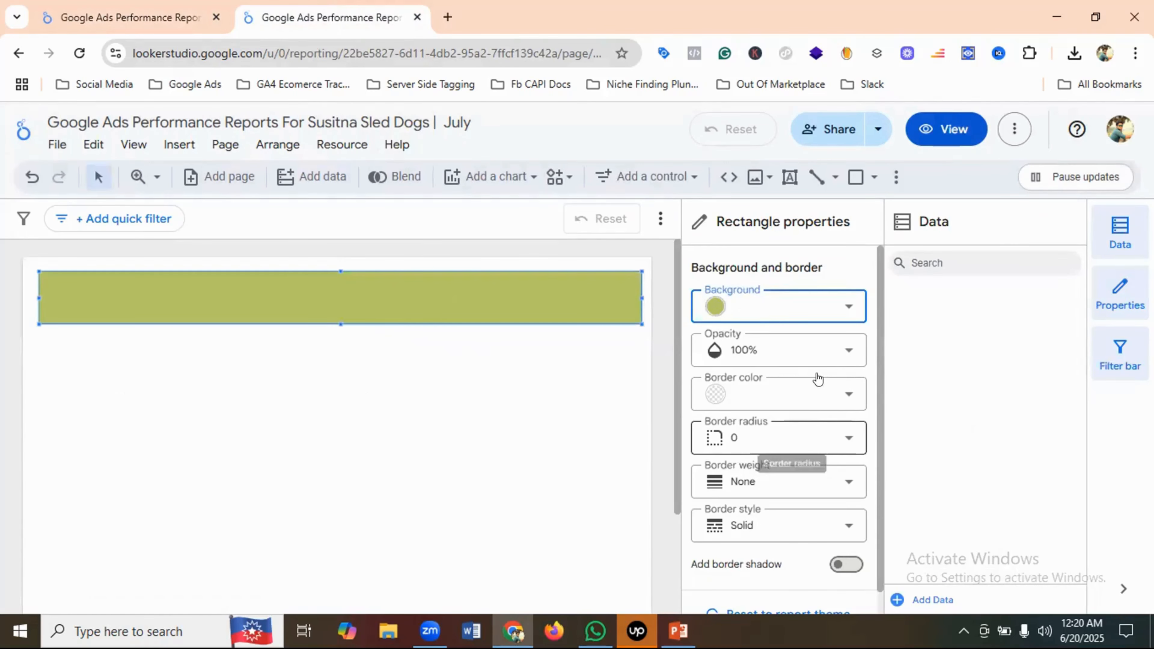
{"action": "left_click", "coordinate": [782, 307]}
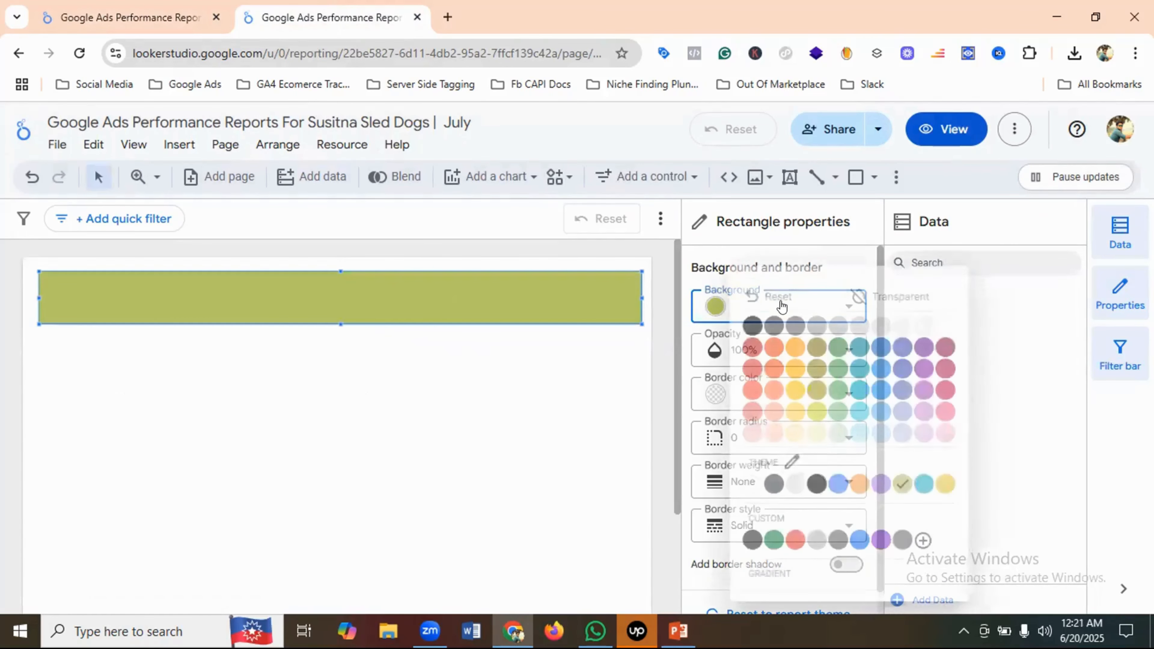
{"action": "left_click", "coordinate": [817, 346]}
{"action": "left_click", "coordinate": [117, 5]}
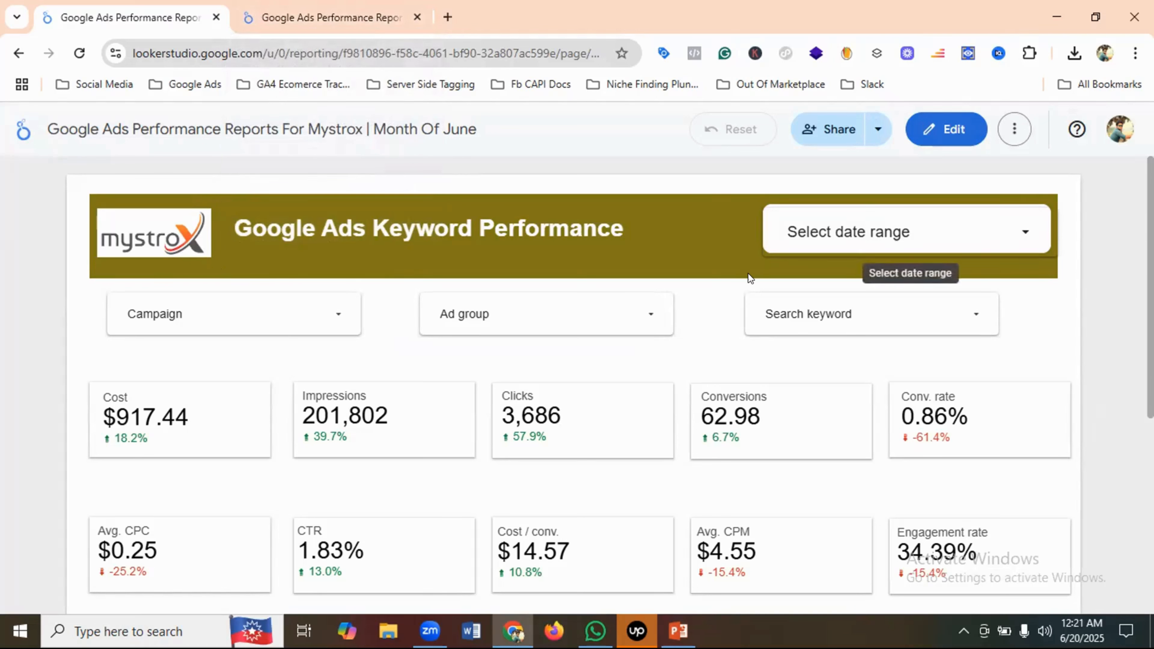
{"action": "left_click", "coordinate": [327, 17]}
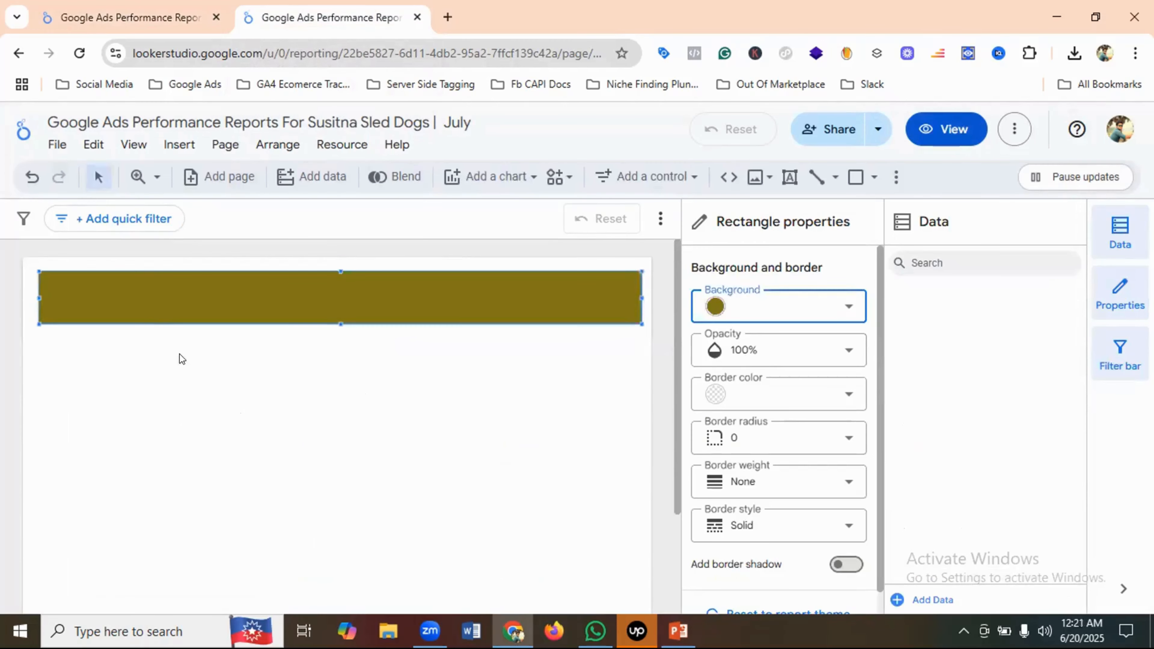
{"action": "left_click", "coordinate": [144, 291]}
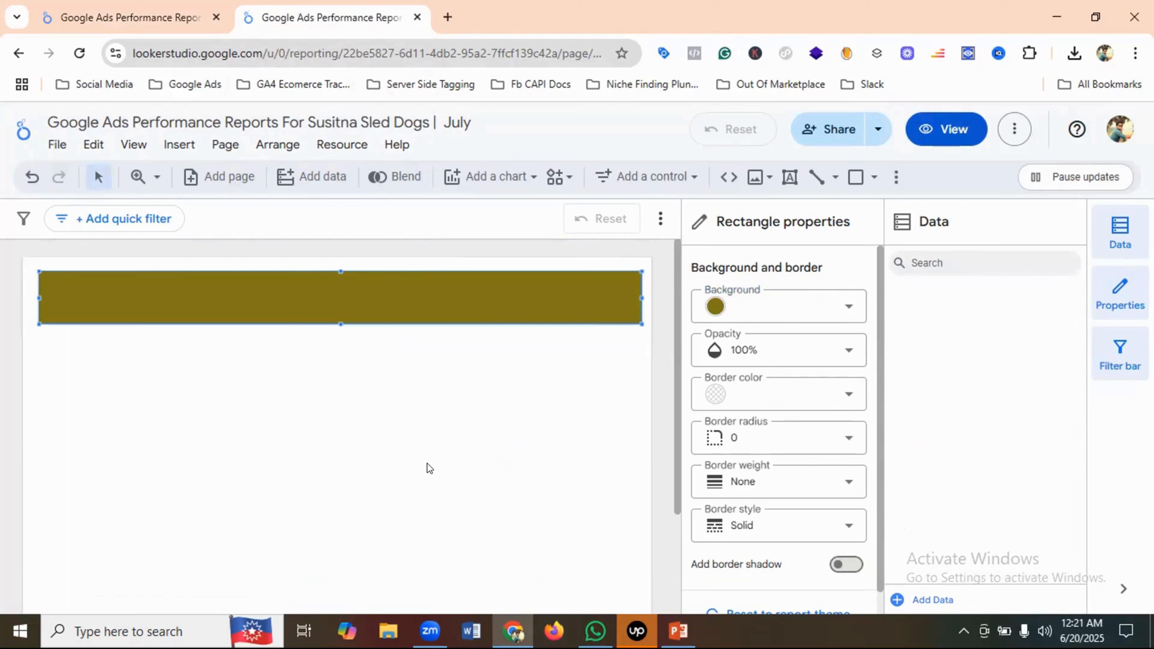
Insert the logo image images.png from the computer's Desktop folder into the report
{"action": "left_click", "coordinate": [753, 178]}
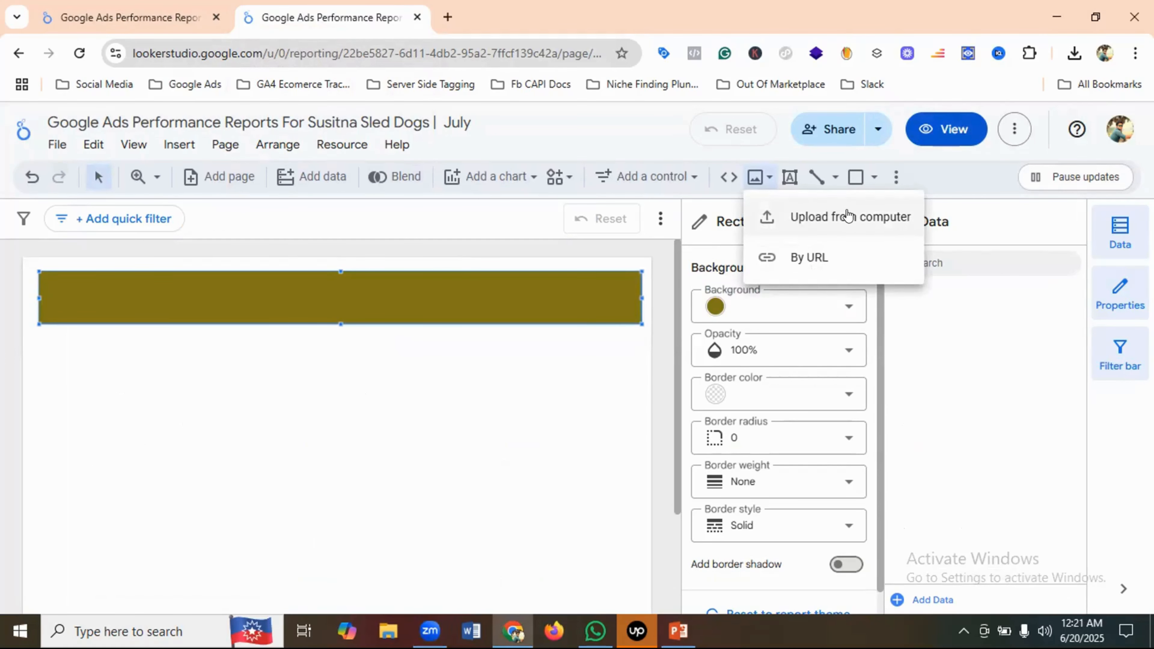
{"action": "left_click", "coordinate": [811, 222]}
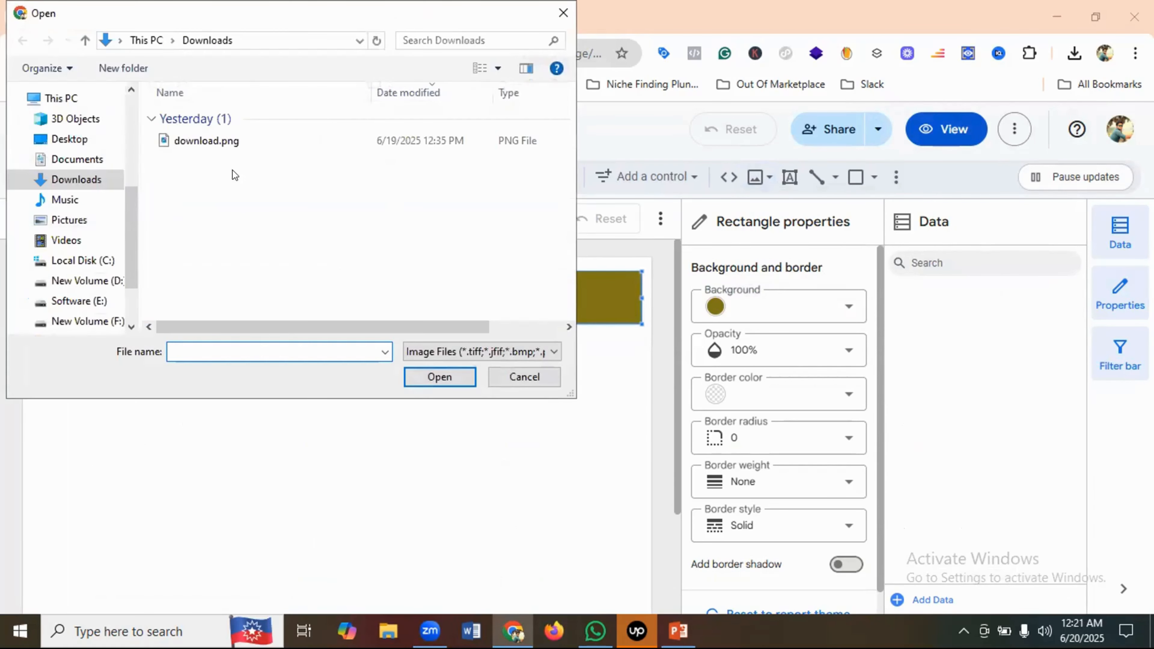
{"action": "left_click", "coordinate": [79, 141]}
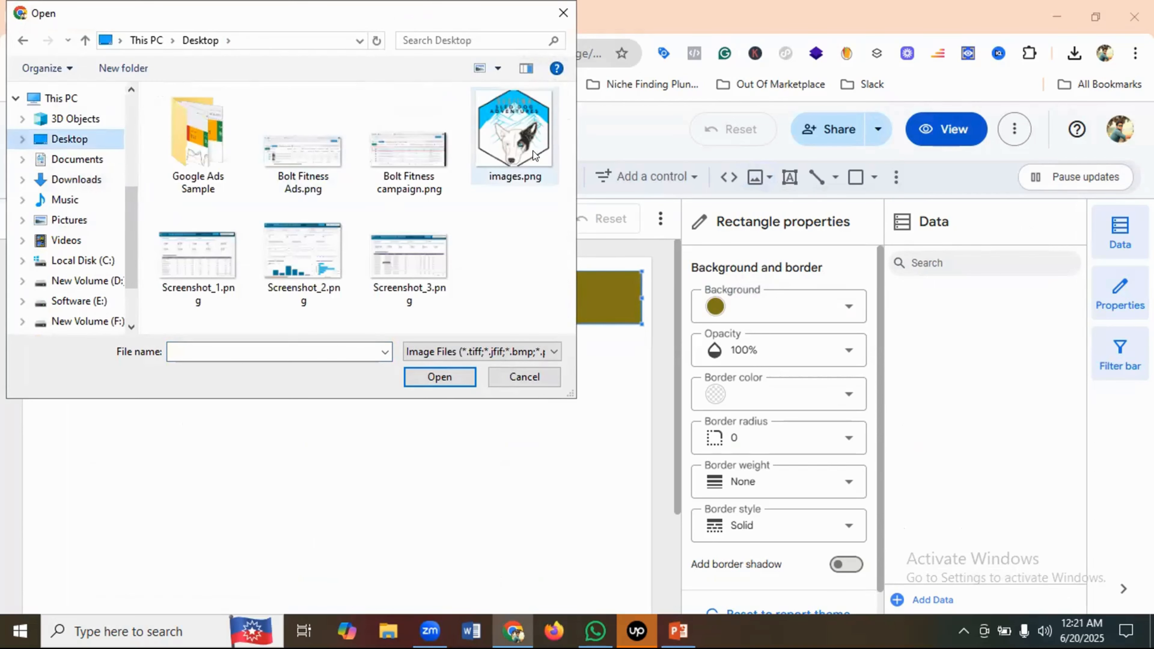
{"action": "left_click", "coordinate": [516, 140]}
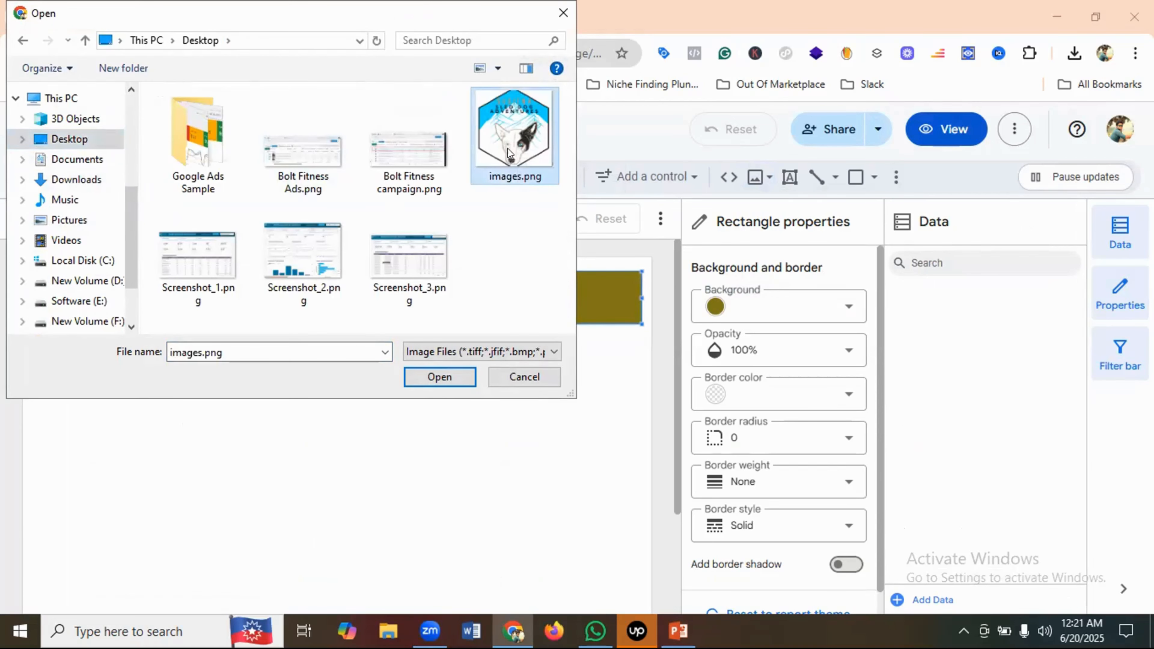
{"action": "left_click", "coordinate": [436, 370]}
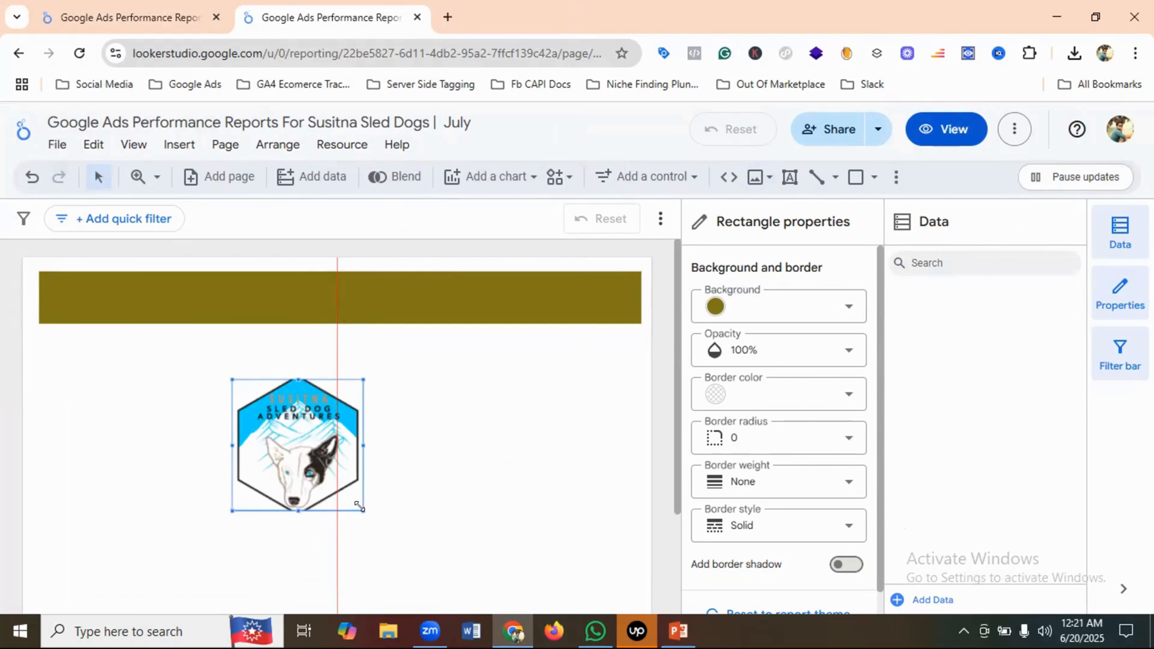
Shrink the Susitna Sled Dog Adventures logo and place it inside the left end of the header banner
{"action": "left_click_drag", "start_coordinate": [359, 506], "coordinate": [78, 304]}
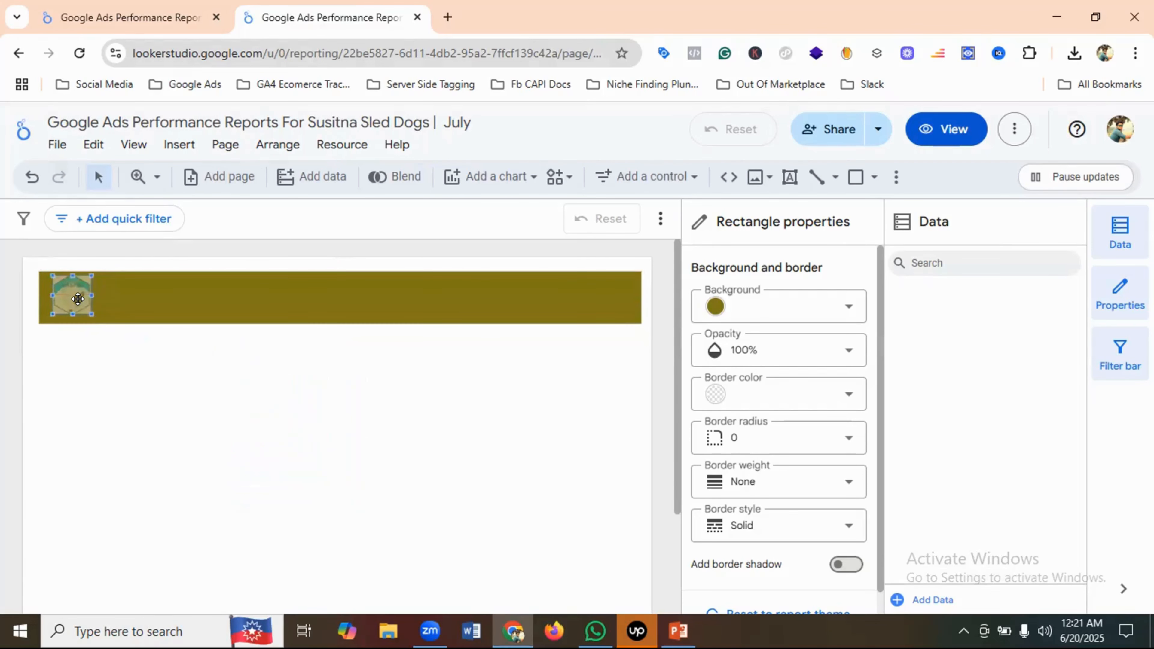
{"action": "left_click", "coordinate": [134, 299]}
{"action": "left_click", "coordinate": [74, 293]}
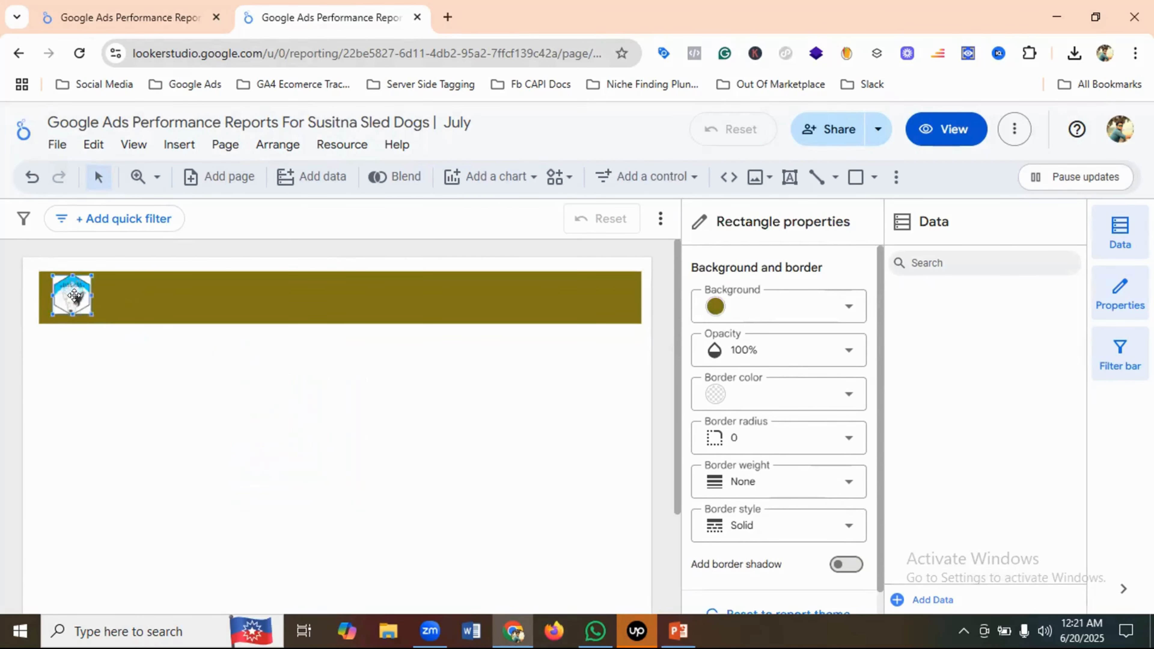
{"action": "left_click", "coordinate": [147, 299]}
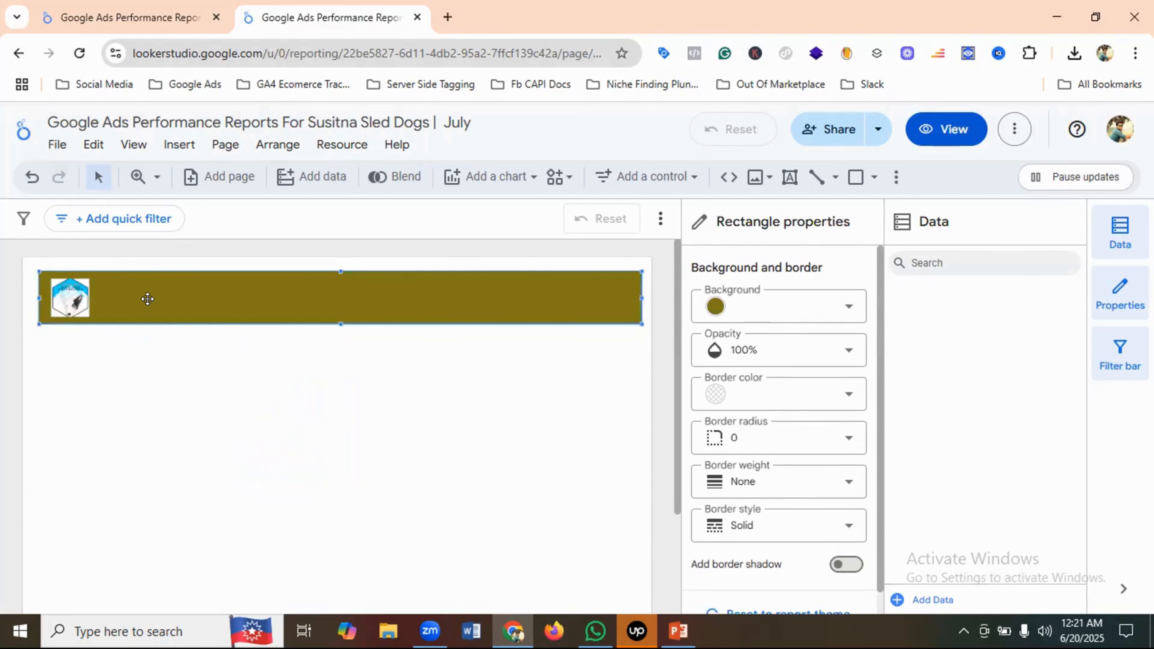
Add a text box beside the logo reading "Google Ads Keyword Performance", following the Mystrox report's header title
{"action": "left_click", "coordinate": [162, 4]}
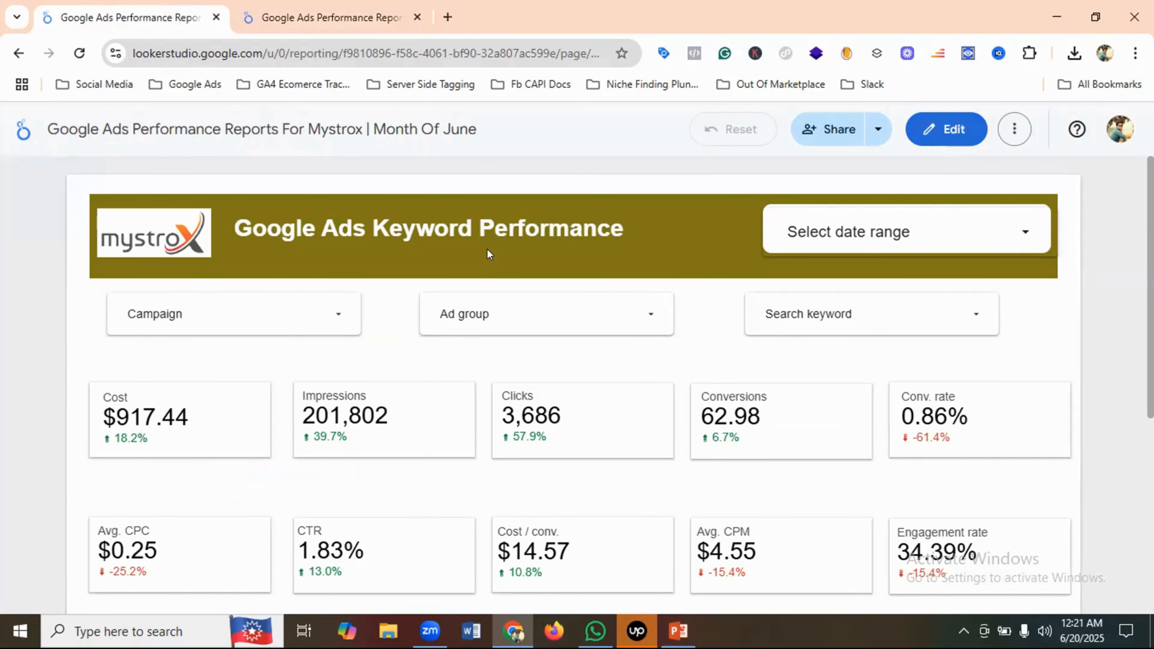
{"action": "left_click", "coordinate": [337, 16]}
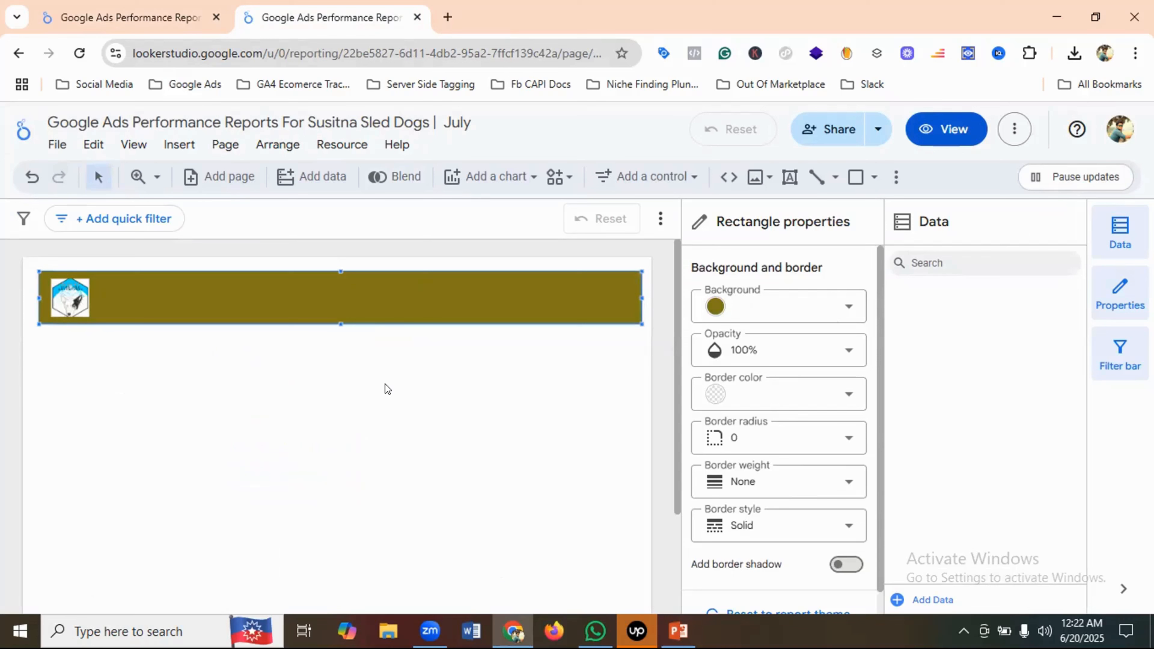
{"action": "left_click", "coordinate": [790, 177]}
{"action": "left_click_drag", "start_coordinate": [116, 279], "coordinate": [359, 317]}
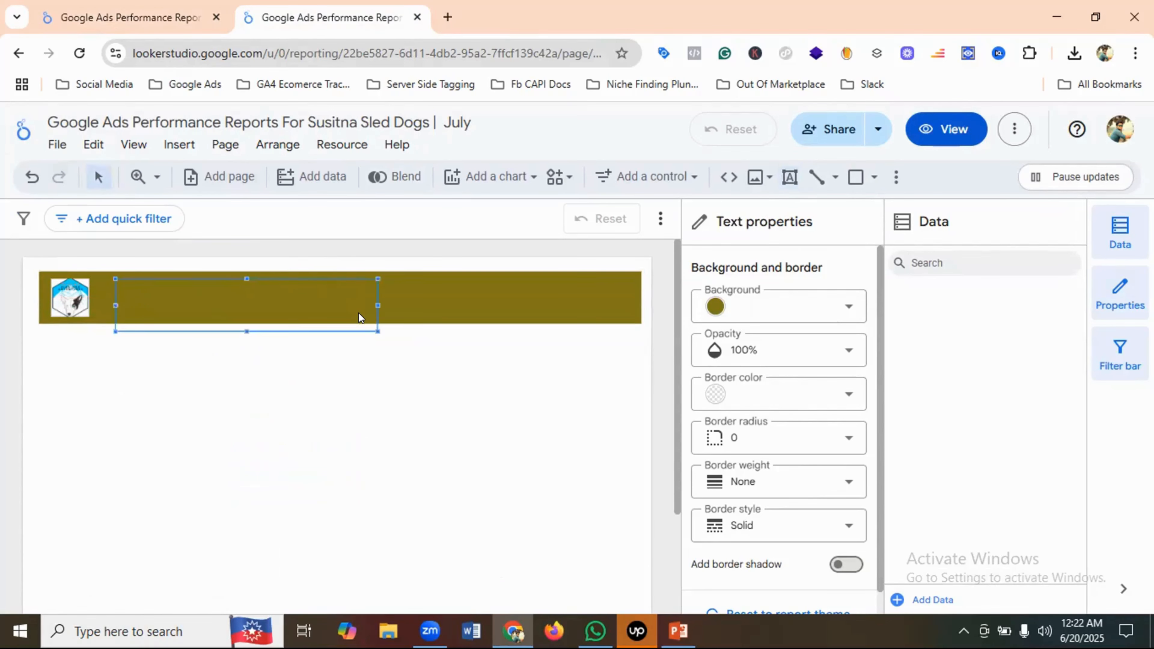
{"action": "left_click", "coordinate": [222, 294]}
{"action": "scroll", "coordinate": [755, 359], "scroll_direction": "down", "scroll_amount": 2}
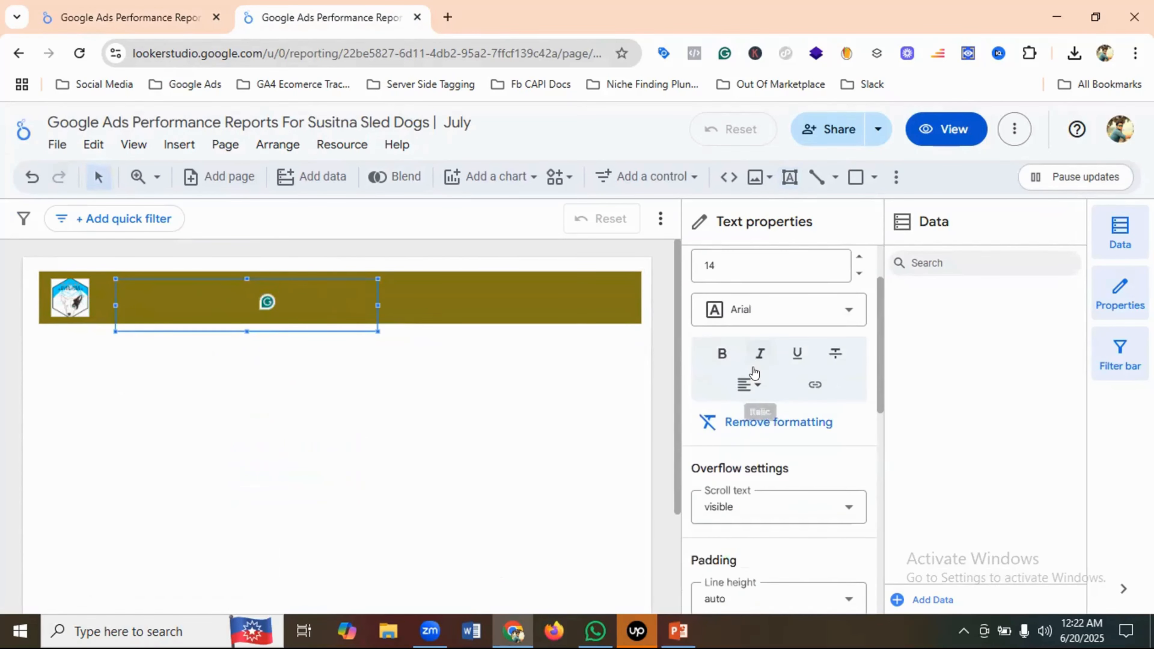
{"action": "scroll", "coordinate": [756, 376], "scroll_direction": "up", "scroll_amount": 2}
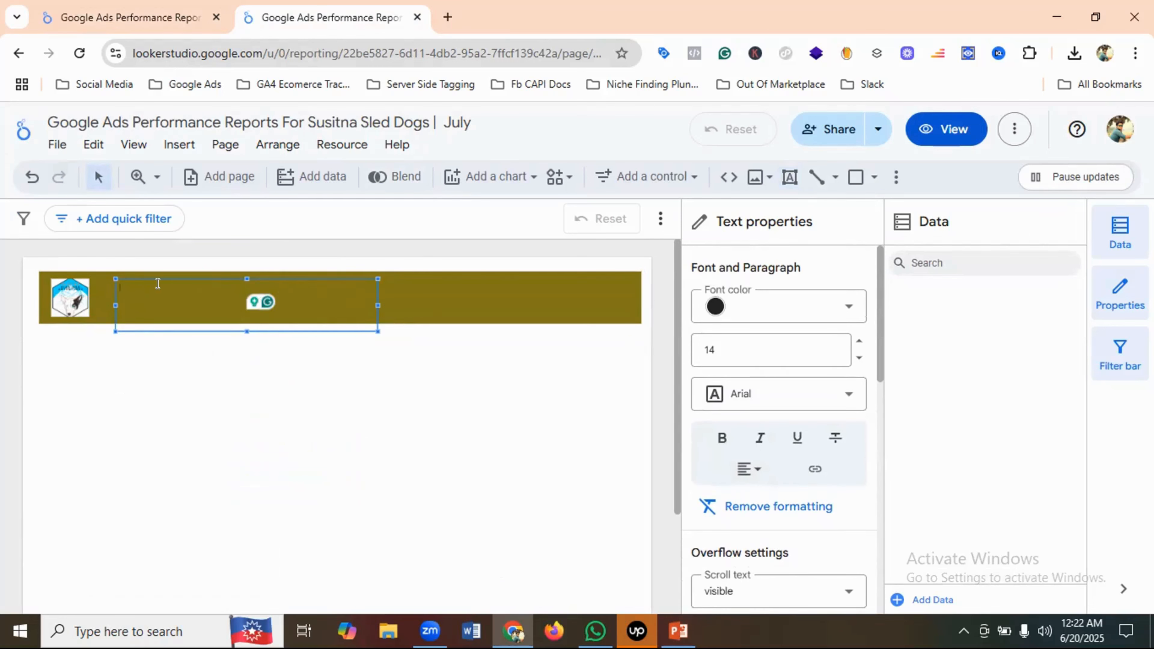
{"action": "type", "text": "Gd"}
{"action": "left_click", "coordinate": [139, 6]}
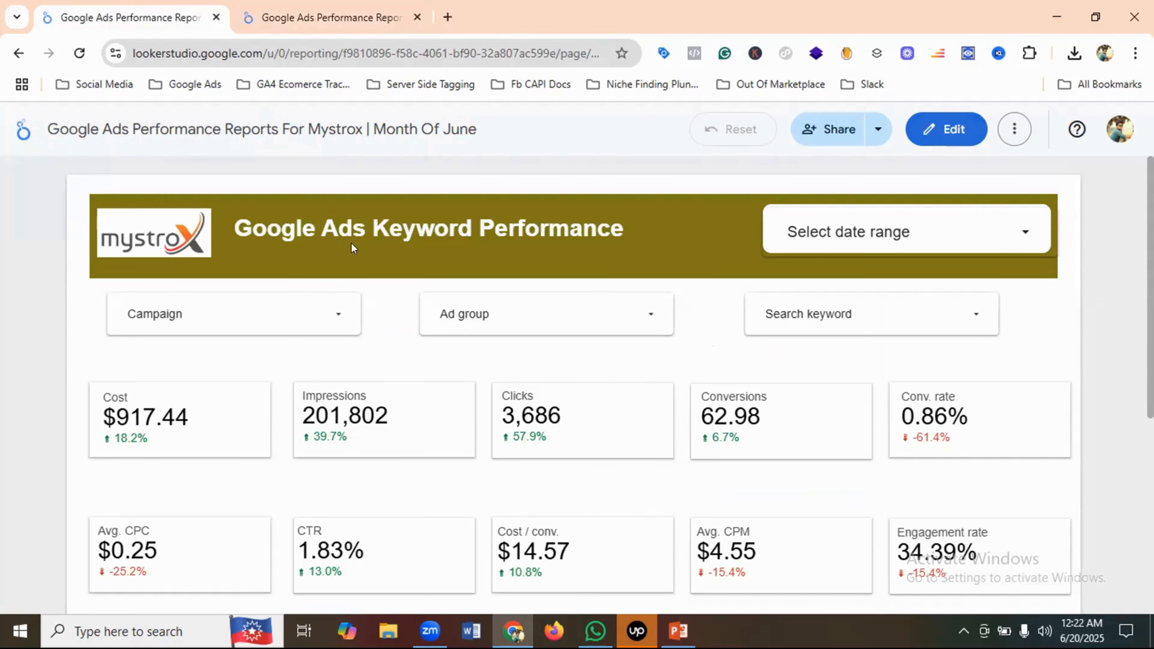
{"action": "left_click", "coordinate": [305, 13]}
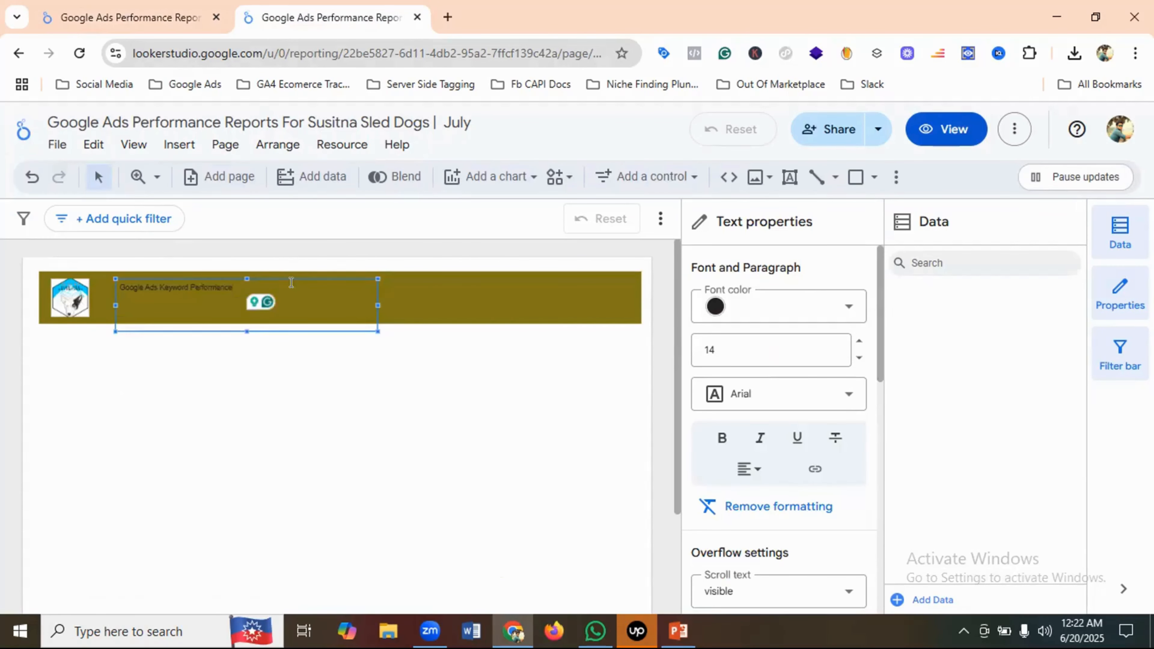
Format the whole header title in white at font size 28
{"action": "left_click_drag", "start_coordinate": [233, 288], "coordinate": [112, 289]}
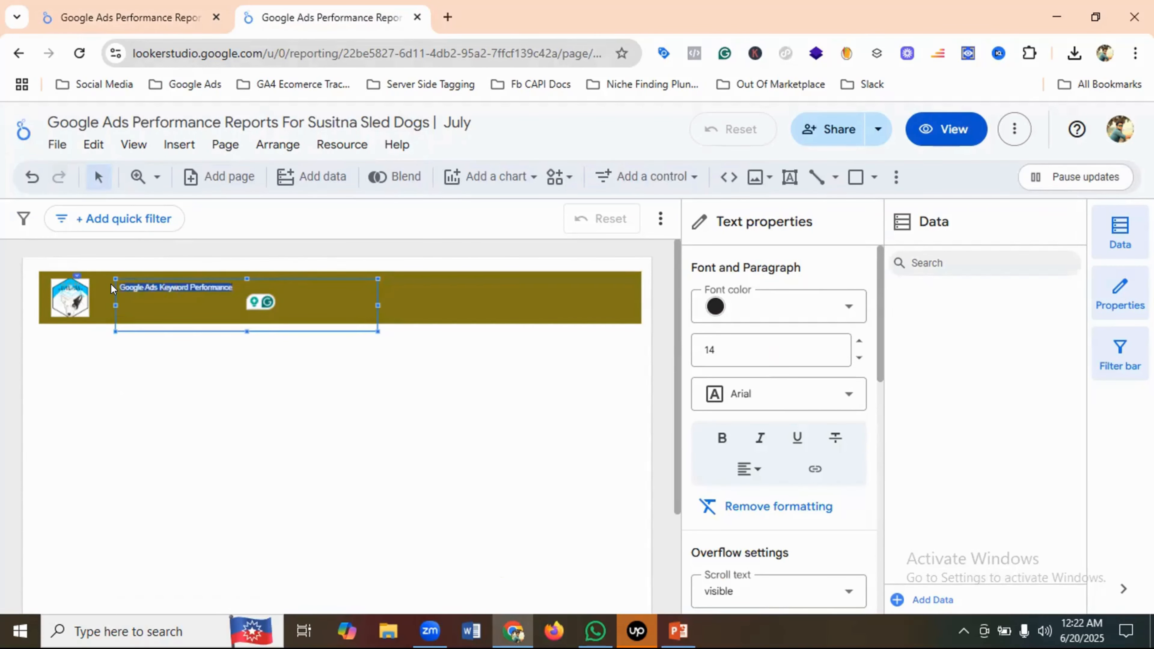
{"action": "left_click", "coordinate": [762, 312]}
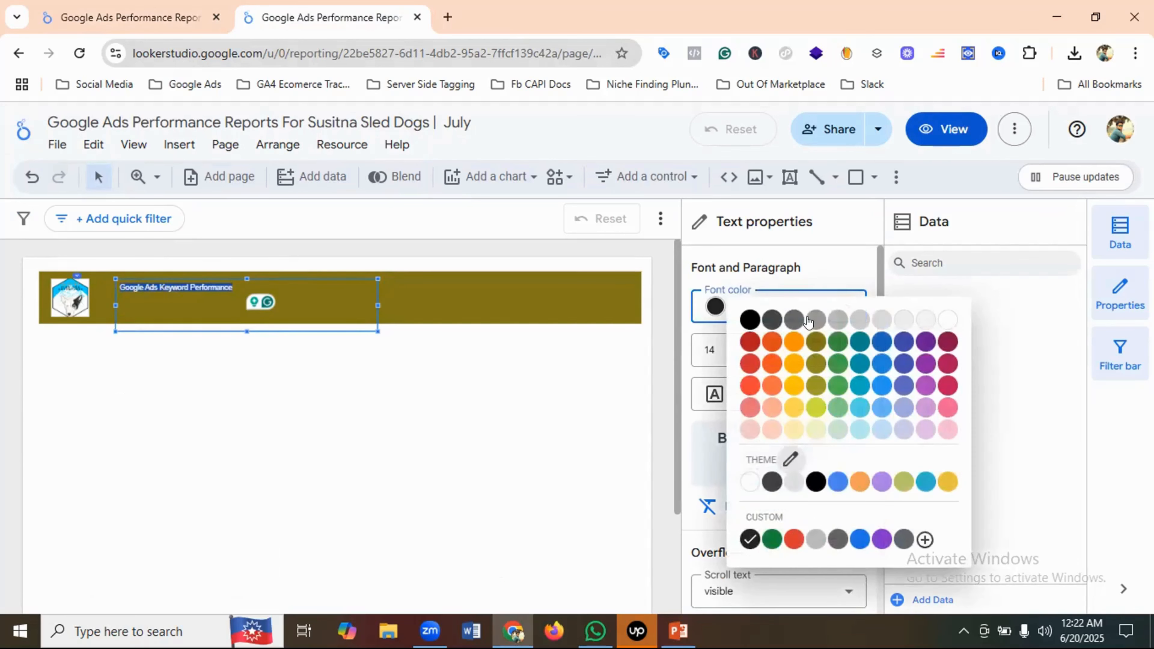
{"action": "left_click", "coordinate": [950, 319]}
{"action": "left_click", "coordinate": [798, 355]}
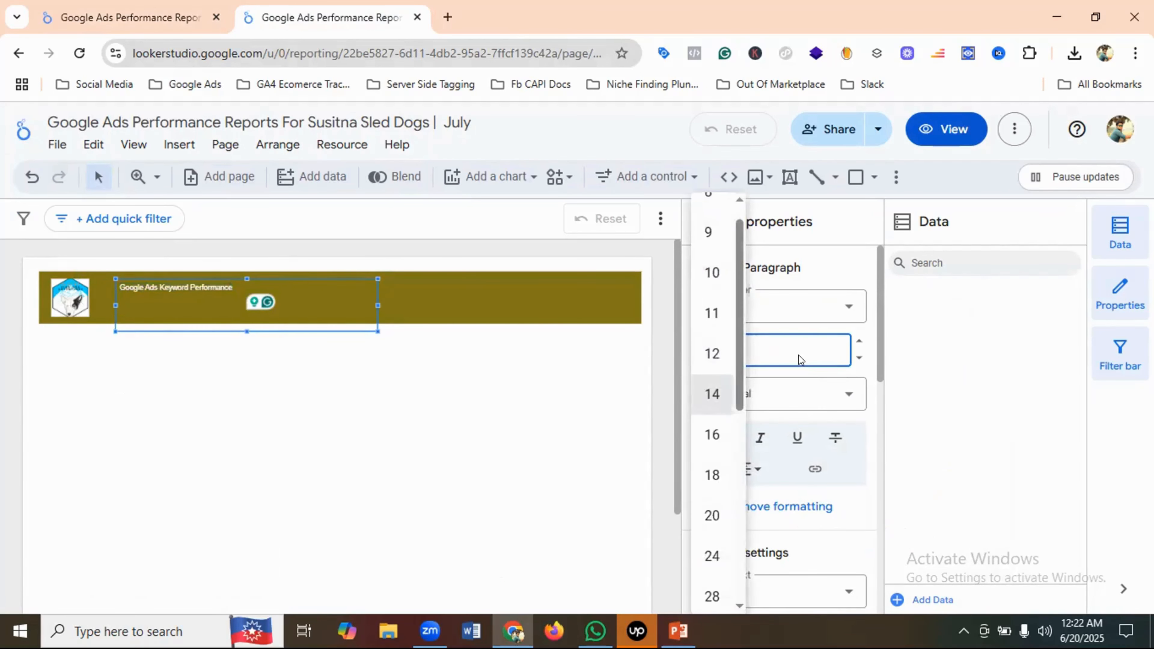
{"action": "scroll", "coordinate": [711, 370], "scroll_direction": "down", "scroll_amount": 2}
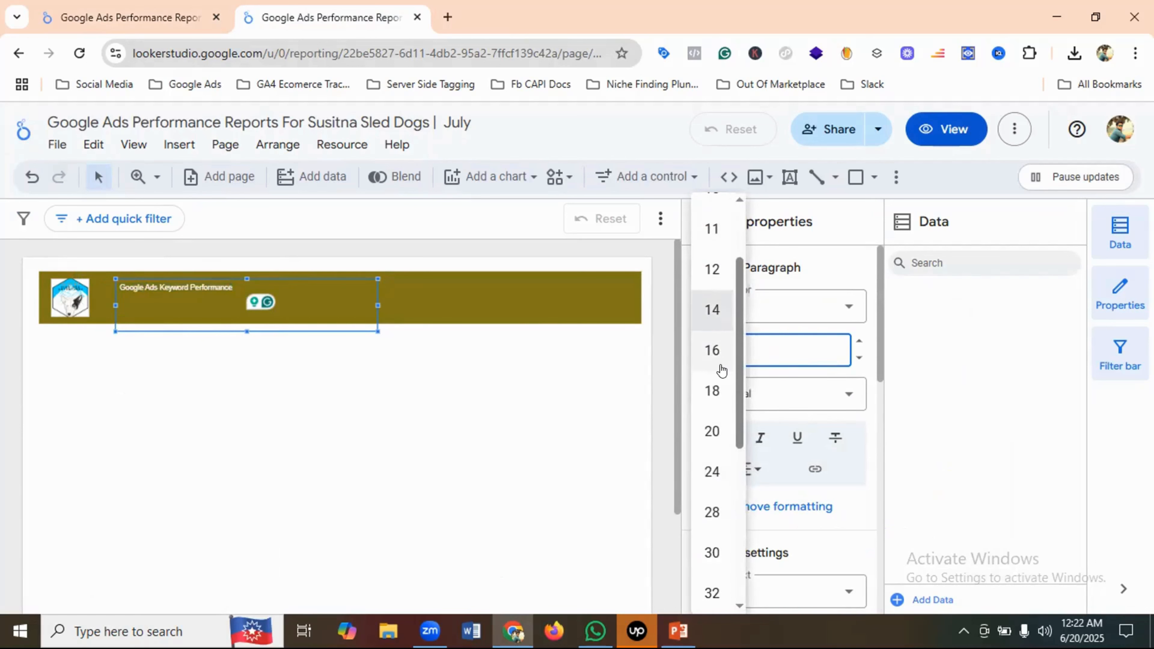
{"action": "scroll", "coordinate": [722, 370], "scroll_direction": "down", "scroll_amount": 2}
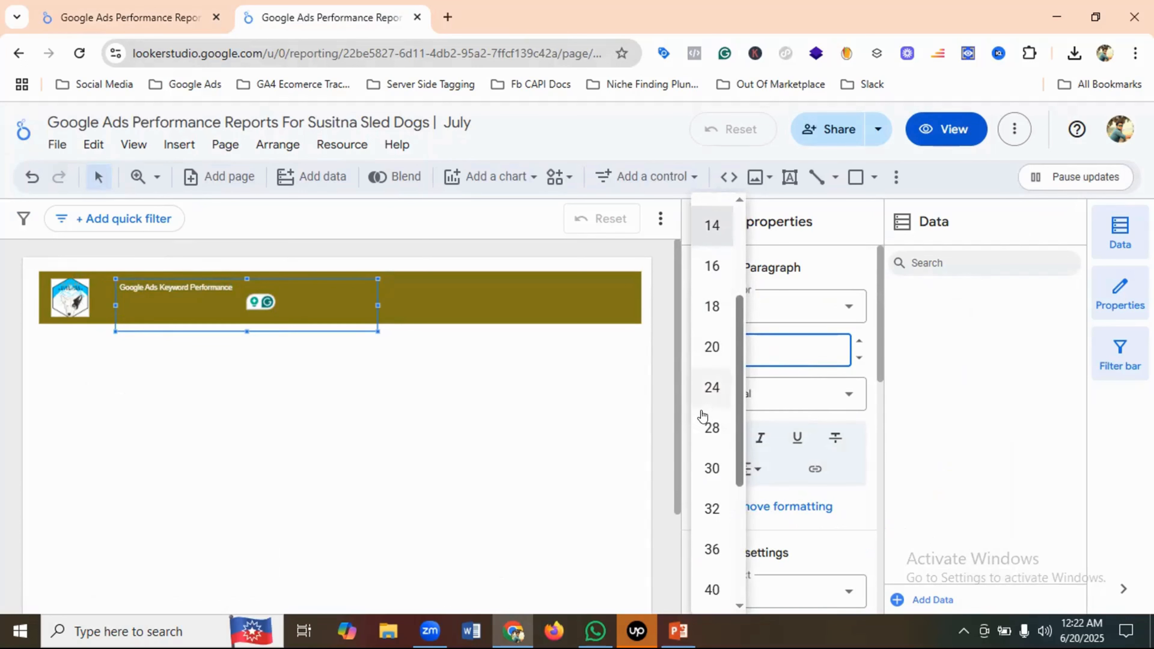
{"action": "left_click", "coordinate": [712, 389]}
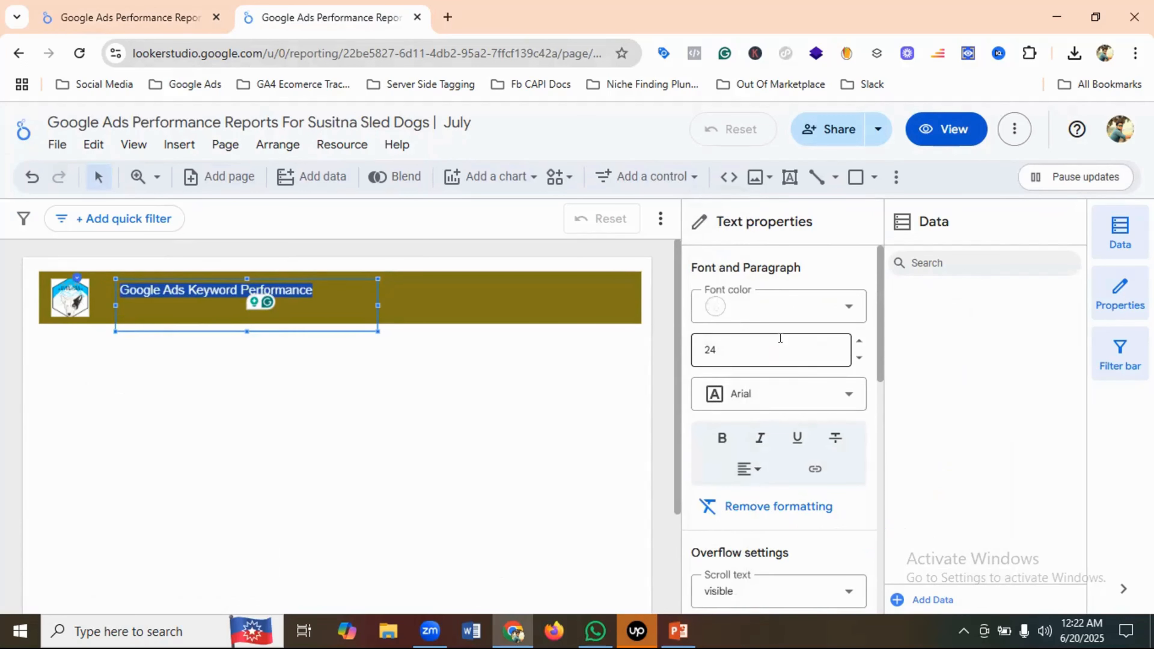
{"action": "left_click", "coordinate": [779, 347]}
{"action": "scroll", "coordinate": [736, 392], "scroll_direction": "down", "scroll_amount": 3}
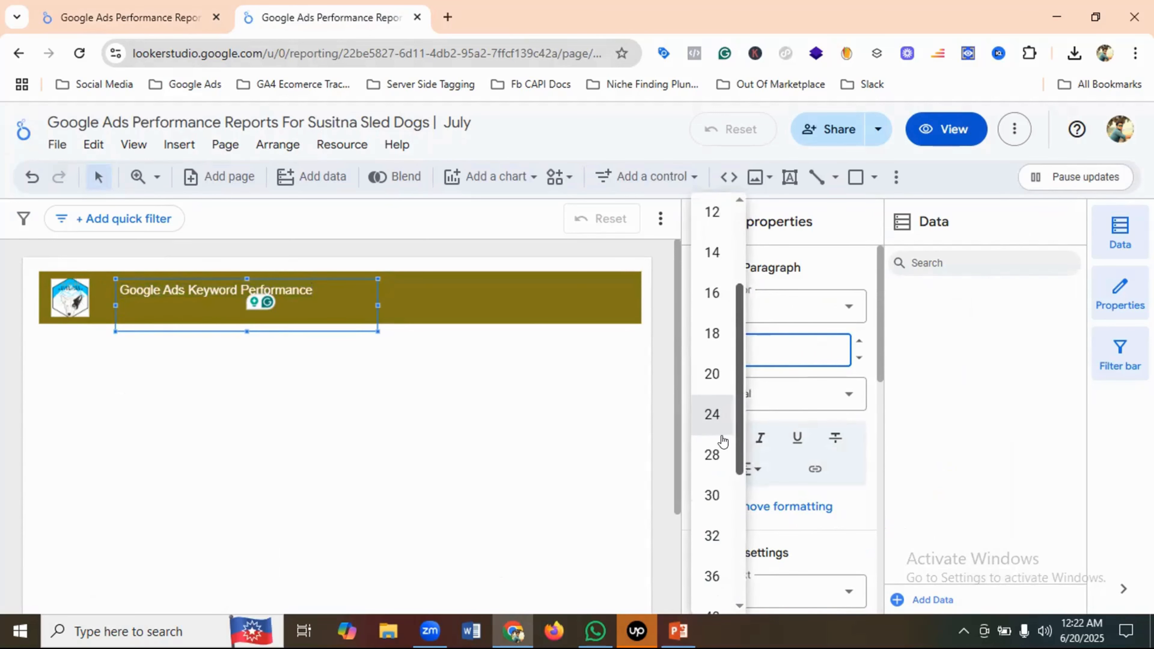
{"action": "left_click", "coordinate": [713, 455]}
{"action": "left_click", "coordinate": [437, 409]}
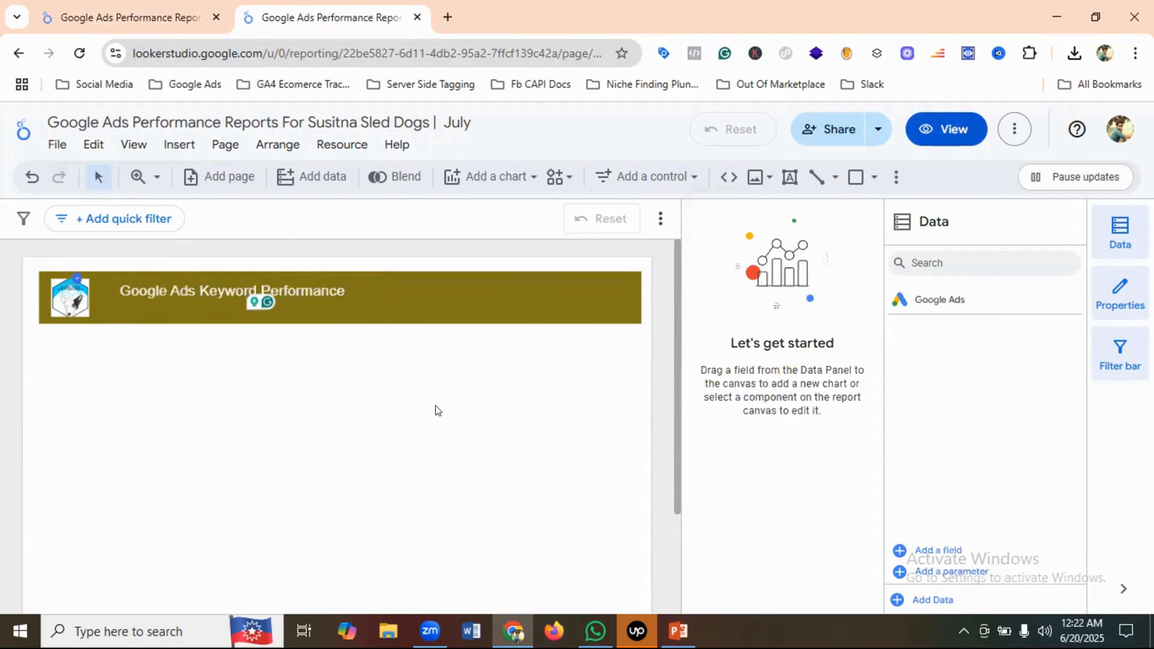
Move the header title slightly closer to the logo and compare the header layout with the Mystrox report
{"action": "left_click", "coordinate": [401, 292]}
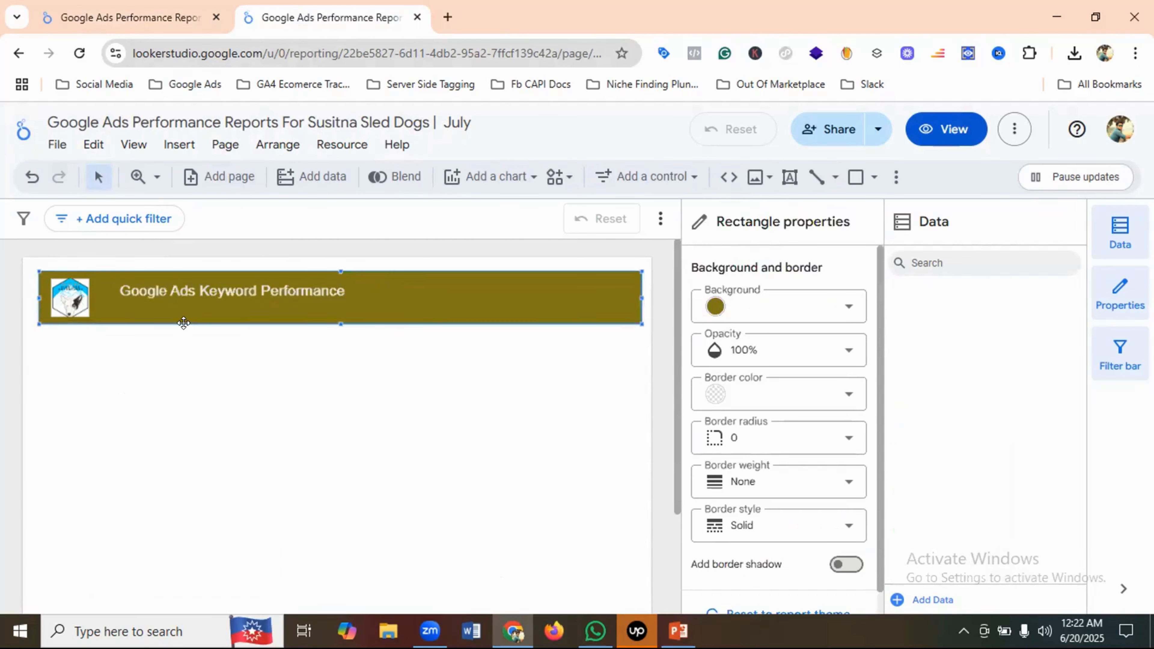
{"action": "left_click", "coordinate": [264, 289]}
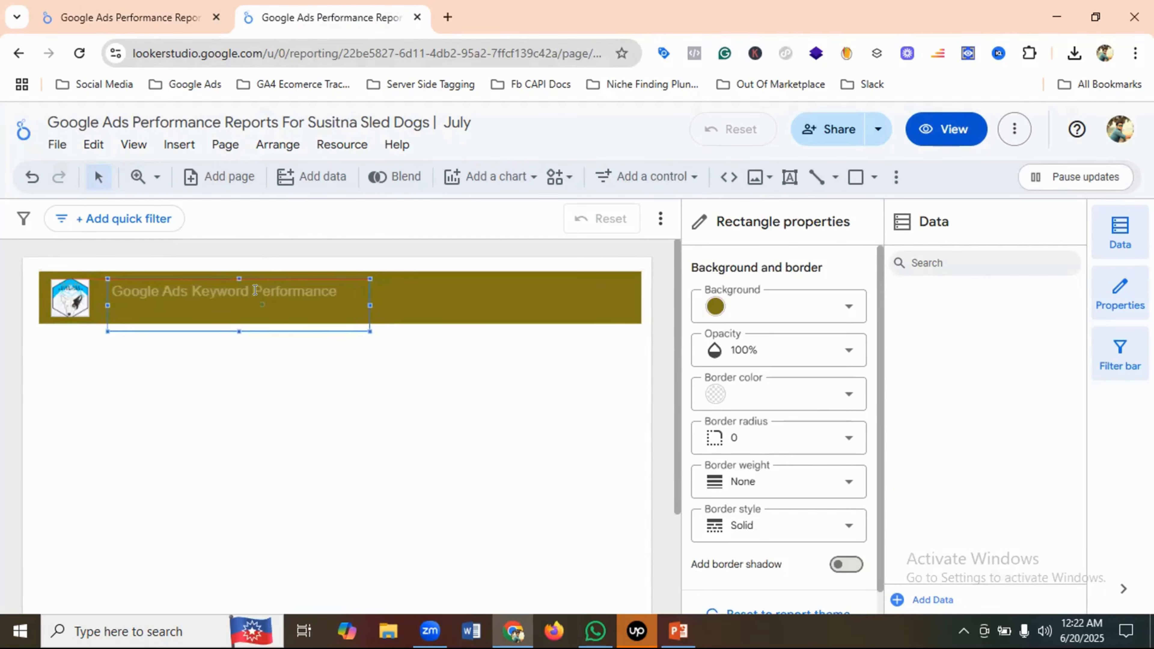
{"action": "left_click", "coordinate": [169, 14]}
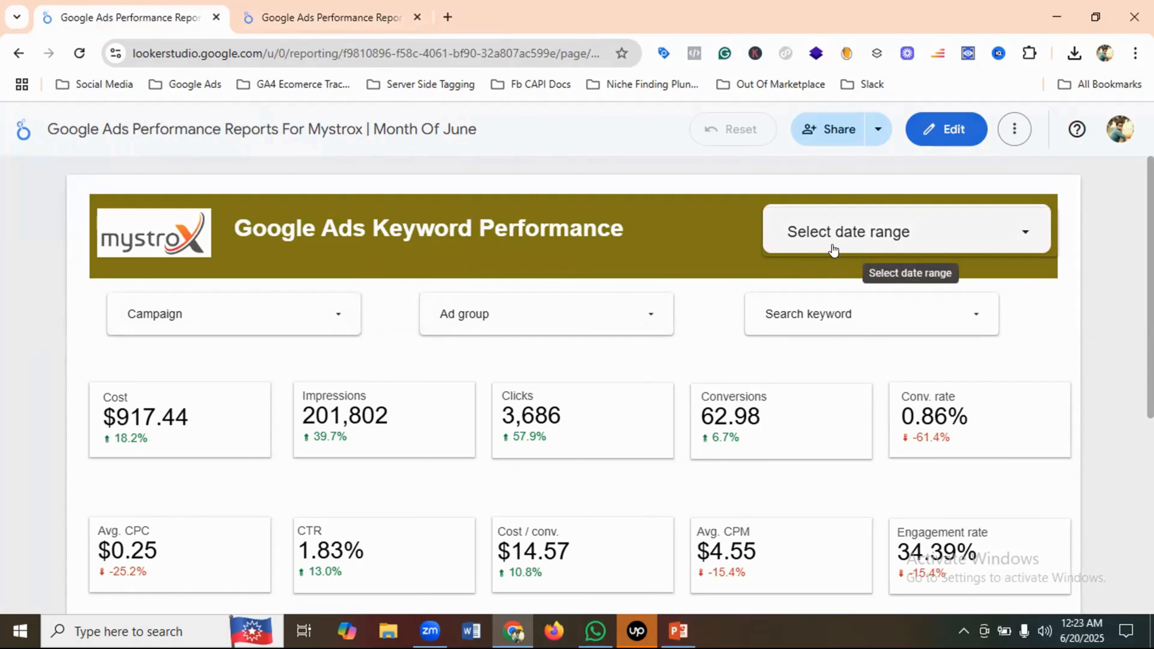
{"action": "left_click", "coordinate": [352, 9]}
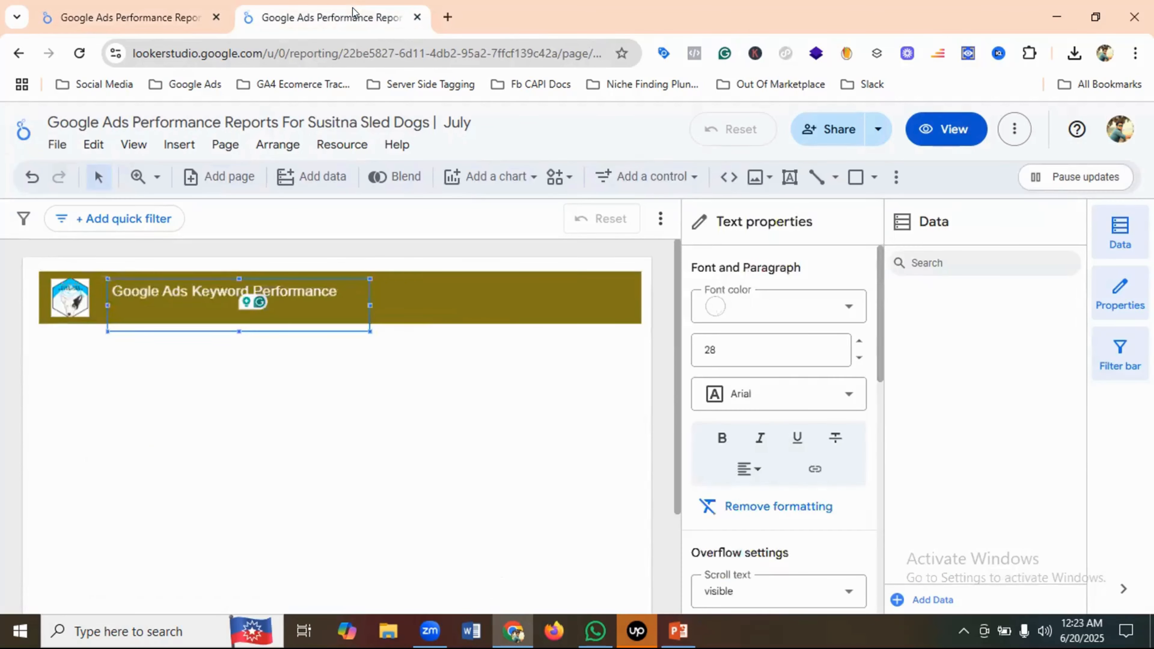
{"action": "left_click", "coordinate": [456, 296]}
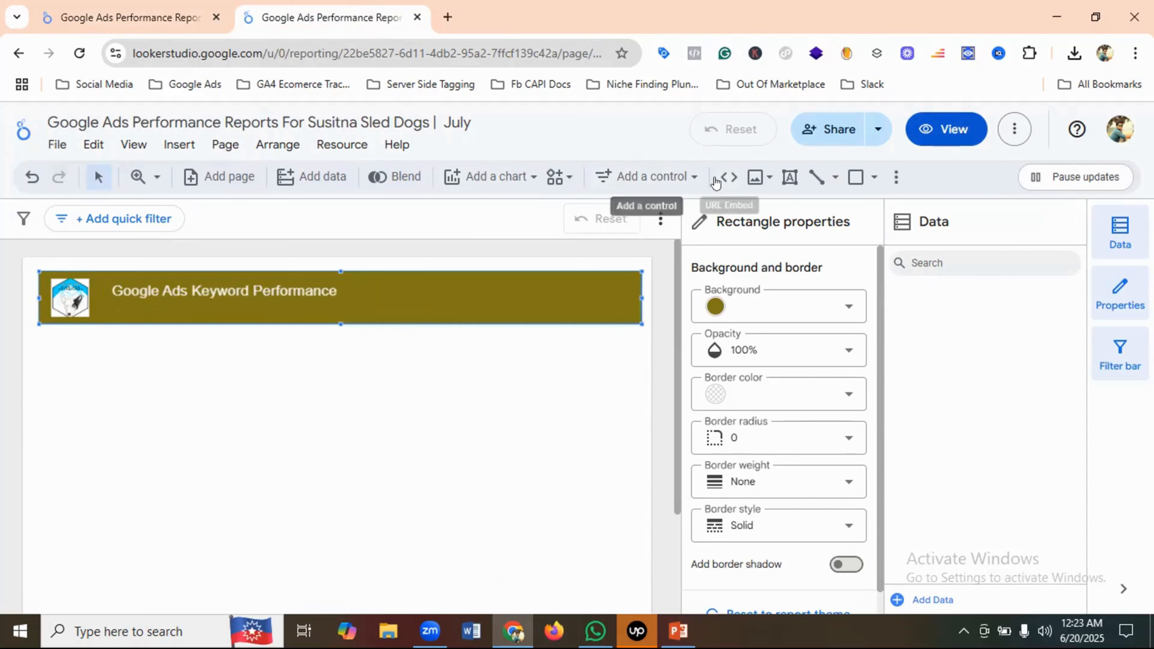
{"action": "left_click", "coordinate": [655, 178]}
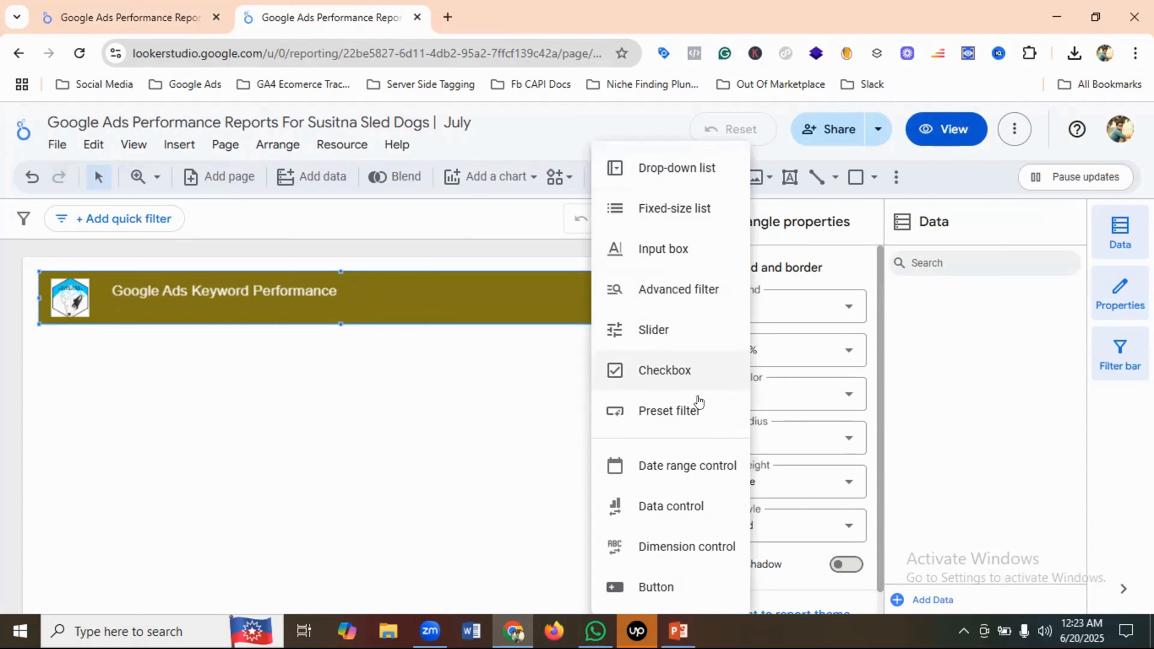
{"action": "left_click", "coordinate": [686, 470]}
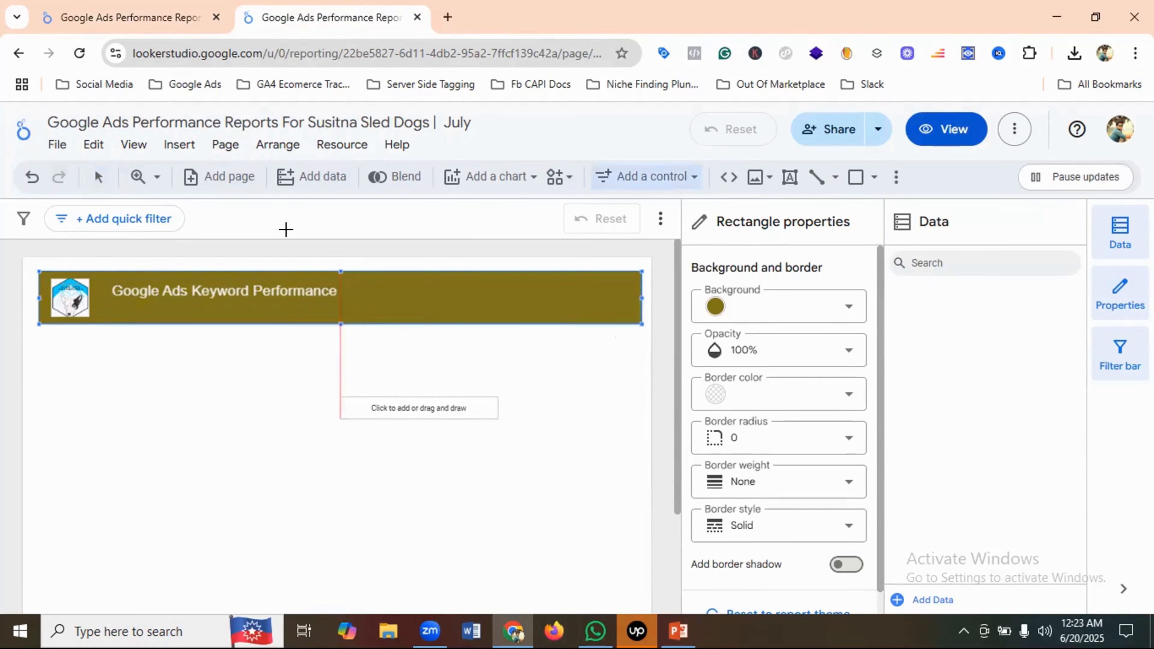
{"action": "left_click", "coordinate": [124, 16]}
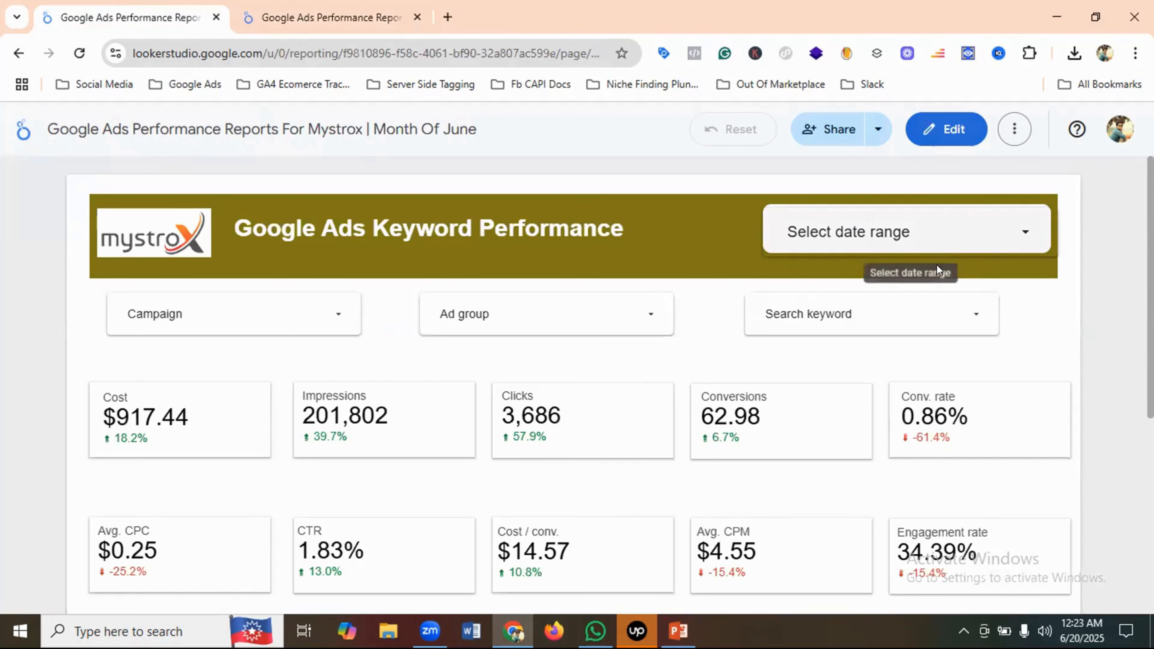
{"action": "left_click", "coordinate": [305, 6]}
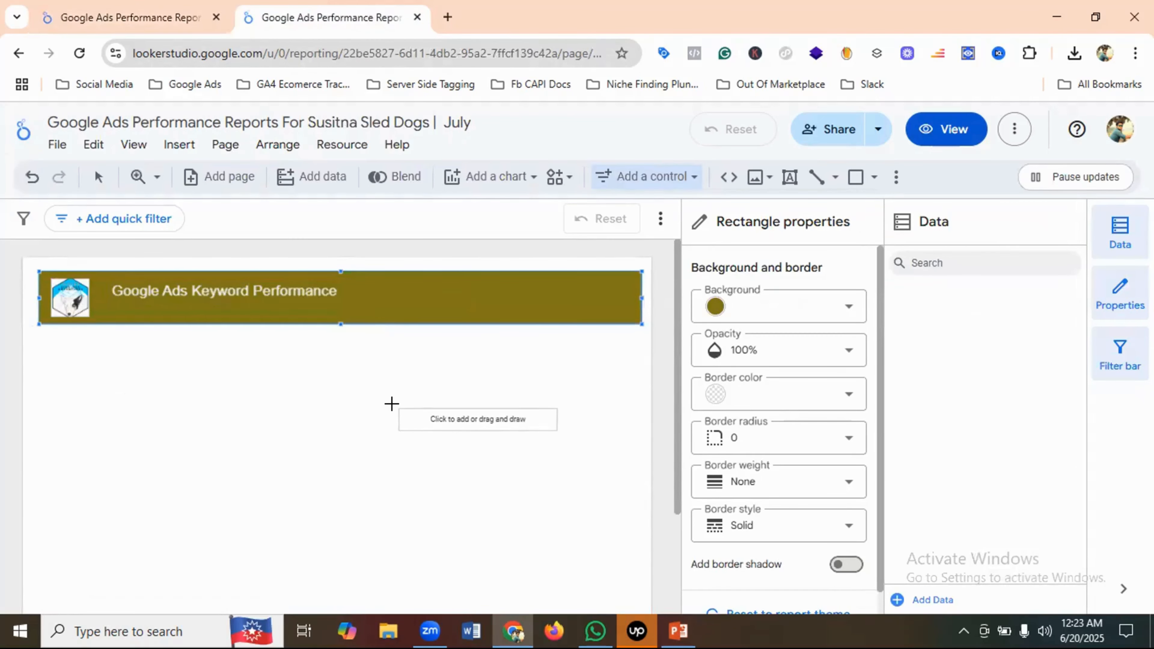
{"action": "left_click_drag", "start_coordinate": [346, 427], "coordinate": [430, 479]}
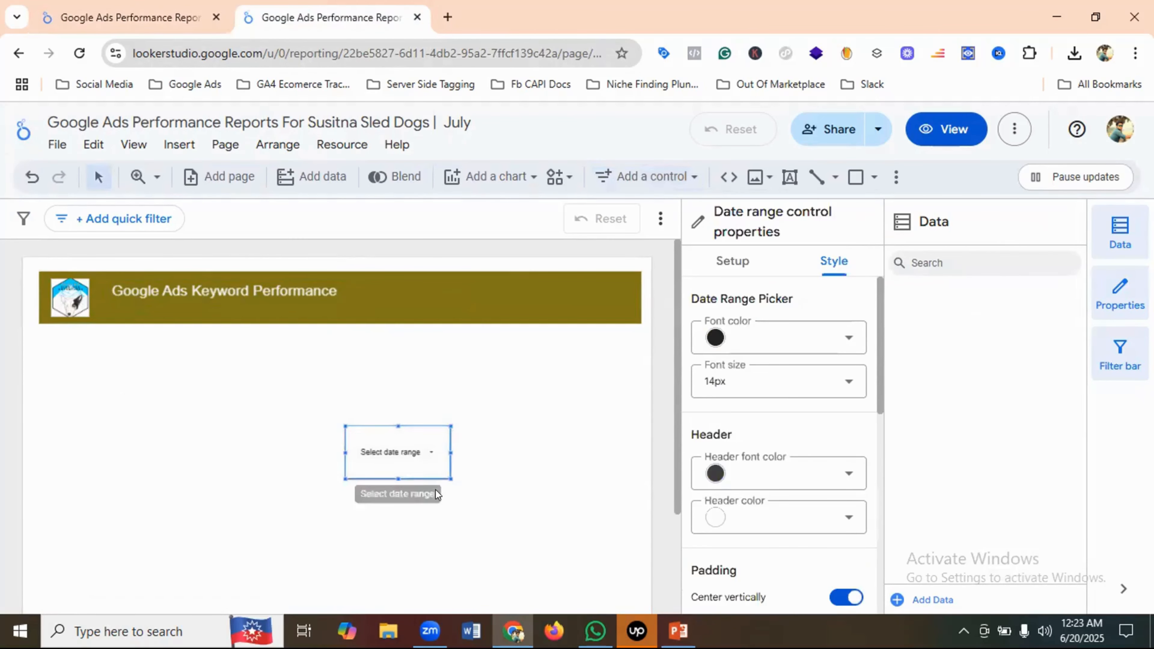
{"action": "right_click", "coordinate": [382, 456]}
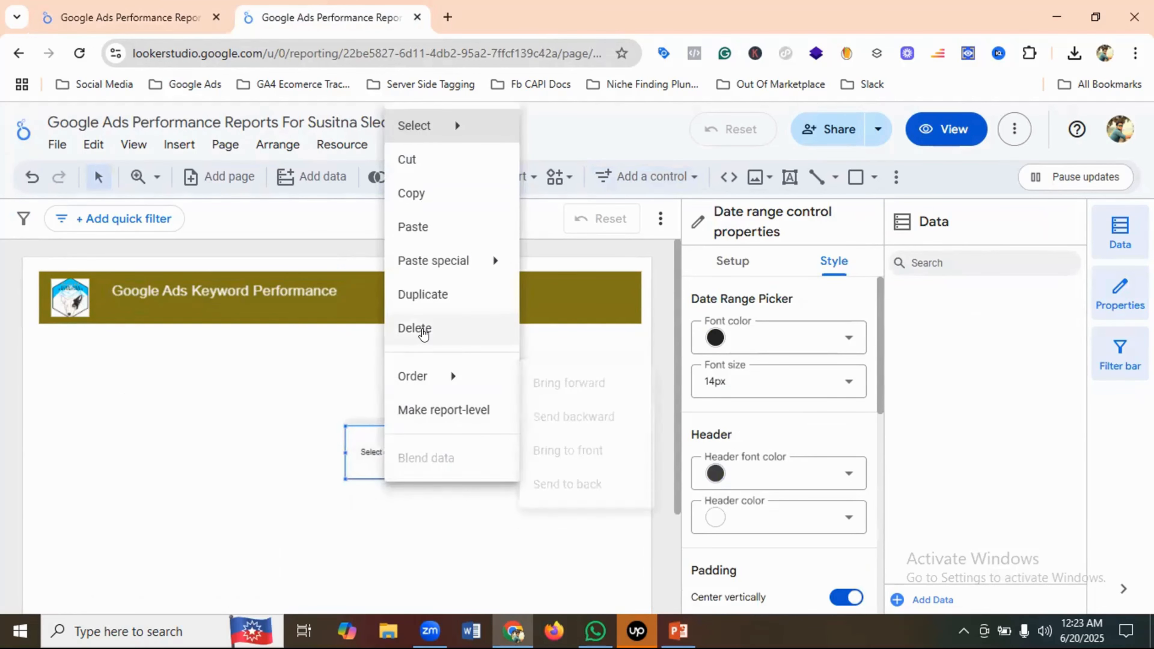
{"action": "left_click", "coordinate": [419, 329]}
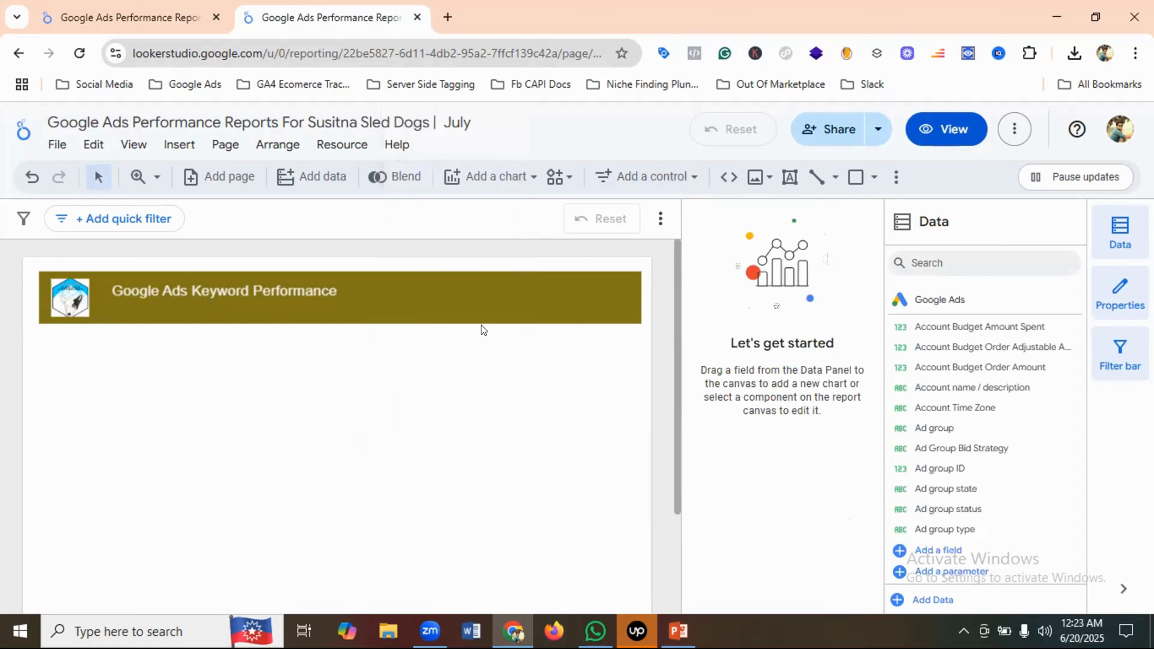
Draw a rectangle at the right end of the header banner and shrink it to fit inside, following the Mystrox date range box
{"action": "left_click", "coordinate": [852, 177]}
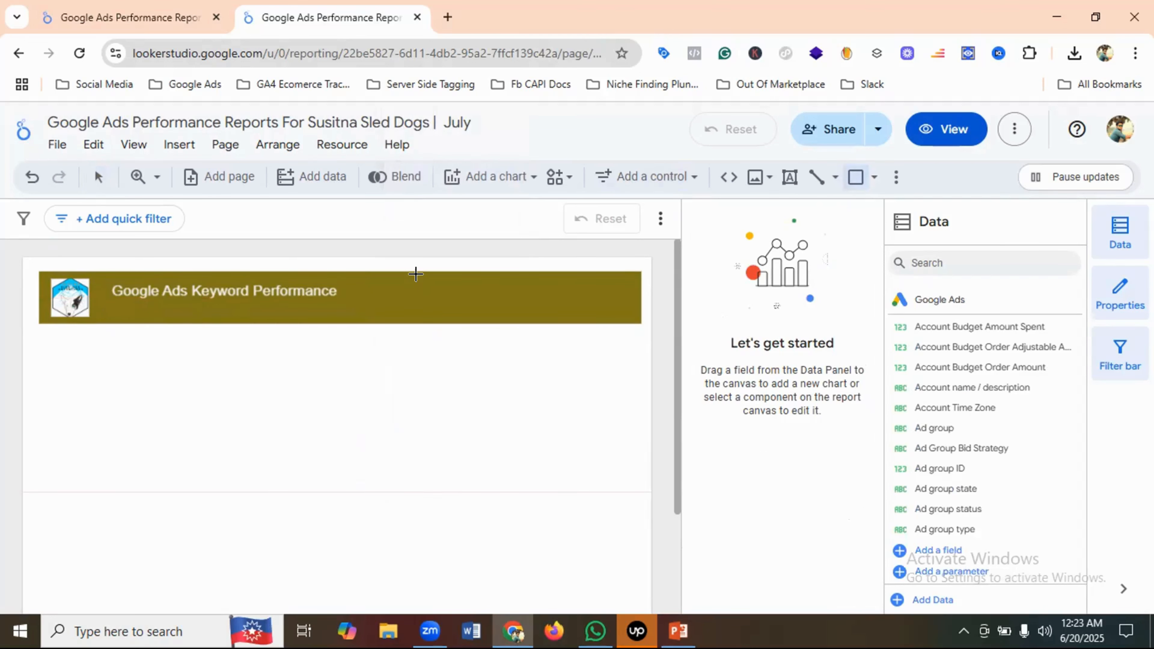
{"action": "left_click_drag", "start_coordinate": [423, 281], "coordinate": [622, 304]}
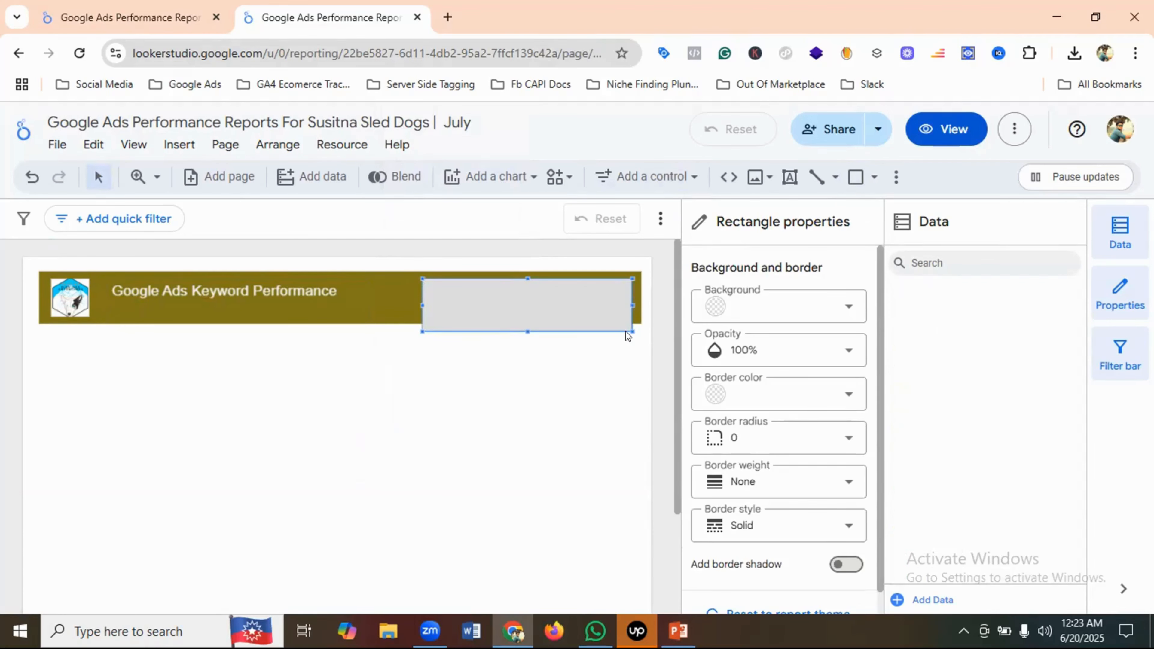
{"action": "left_click_drag", "start_coordinate": [631, 331], "coordinate": [628, 307]}
{"action": "left_click", "coordinate": [129, 10]}
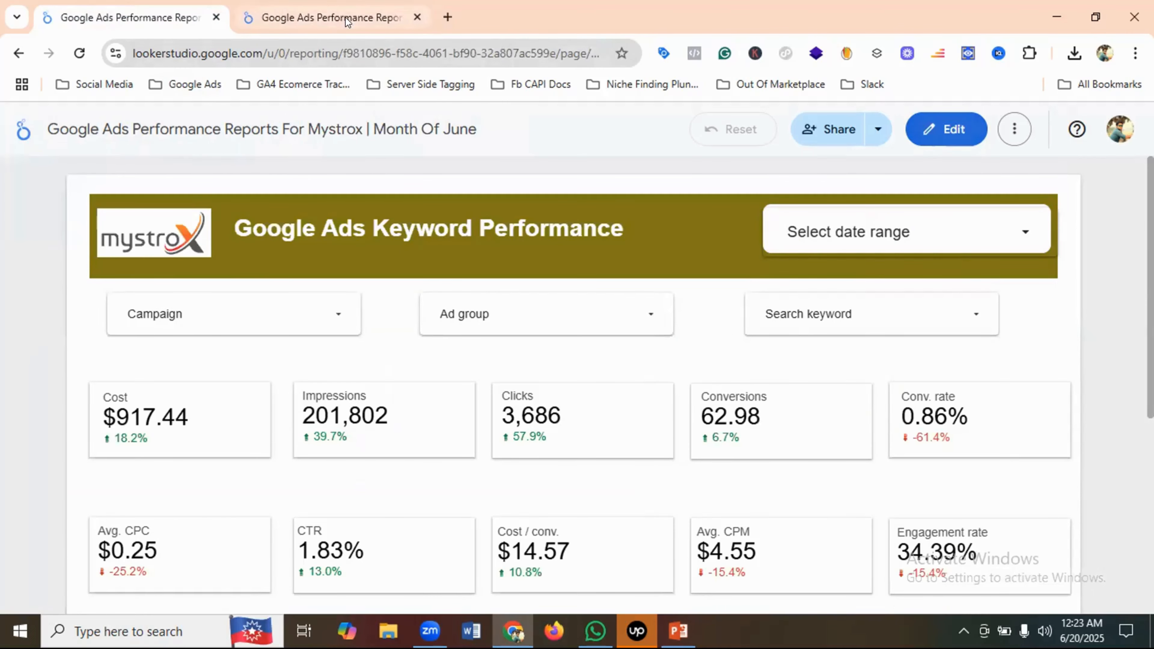
{"action": "left_click", "coordinate": [352, 8]}
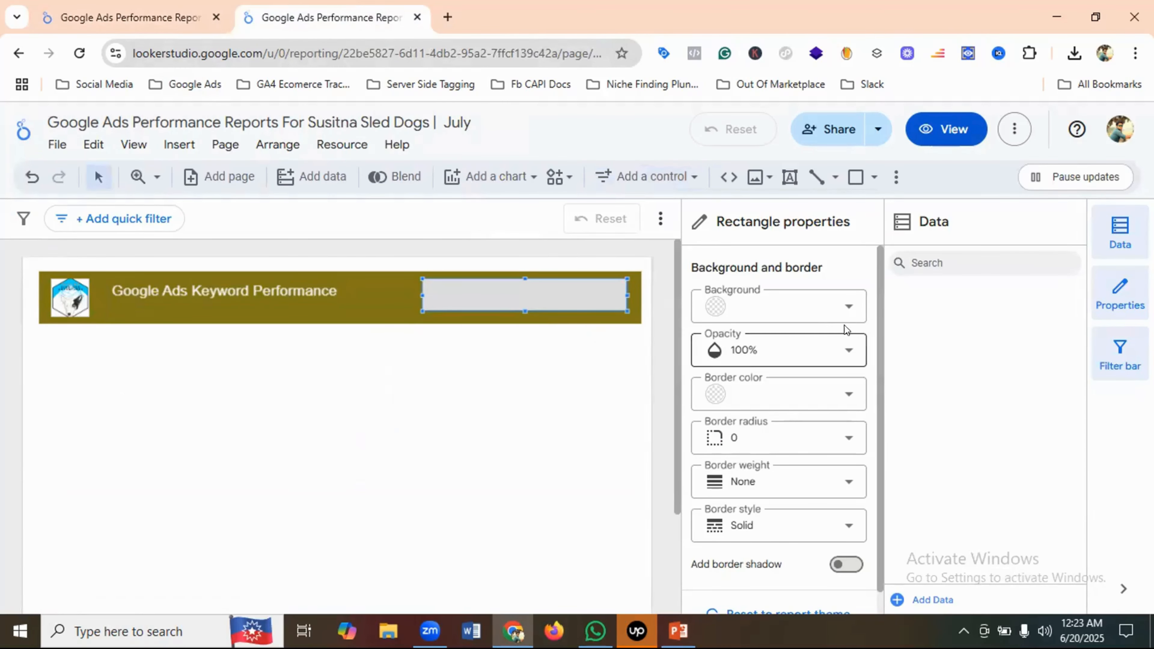
Fill the new header rectangle with white and compare it with the date range box in the Mystrox report
{"action": "left_click", "coordinate": [820, 305]}
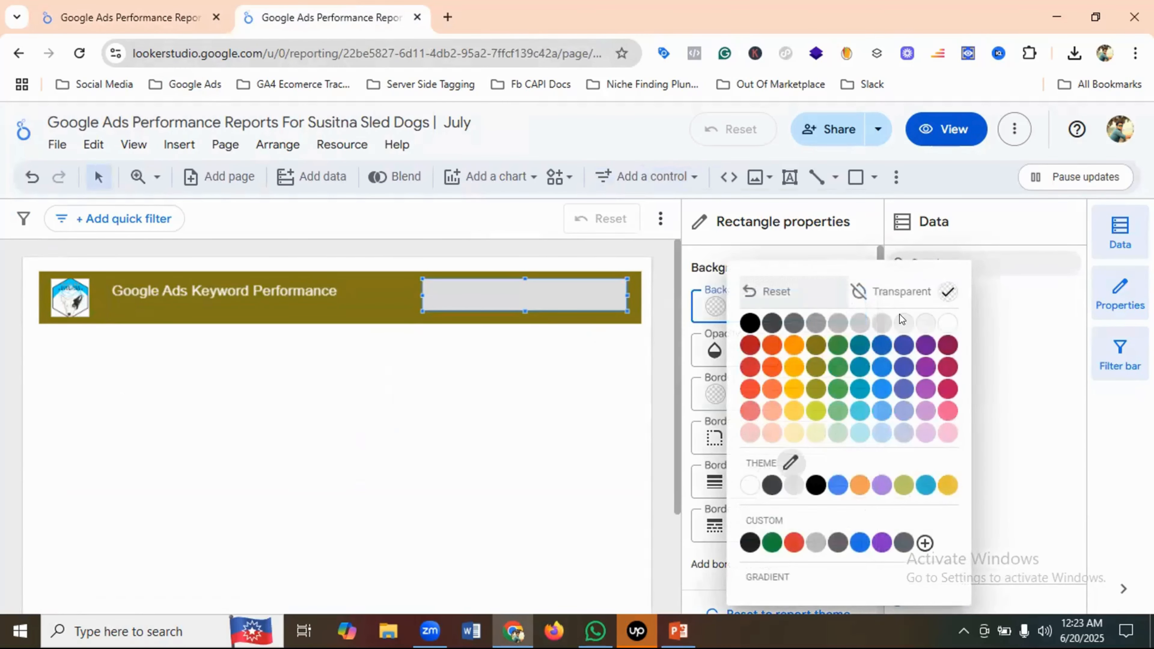
{"action": "left_click", "coordinate": [947, 323]}
{"action": "left_click", "coordinate": [153, 8]}
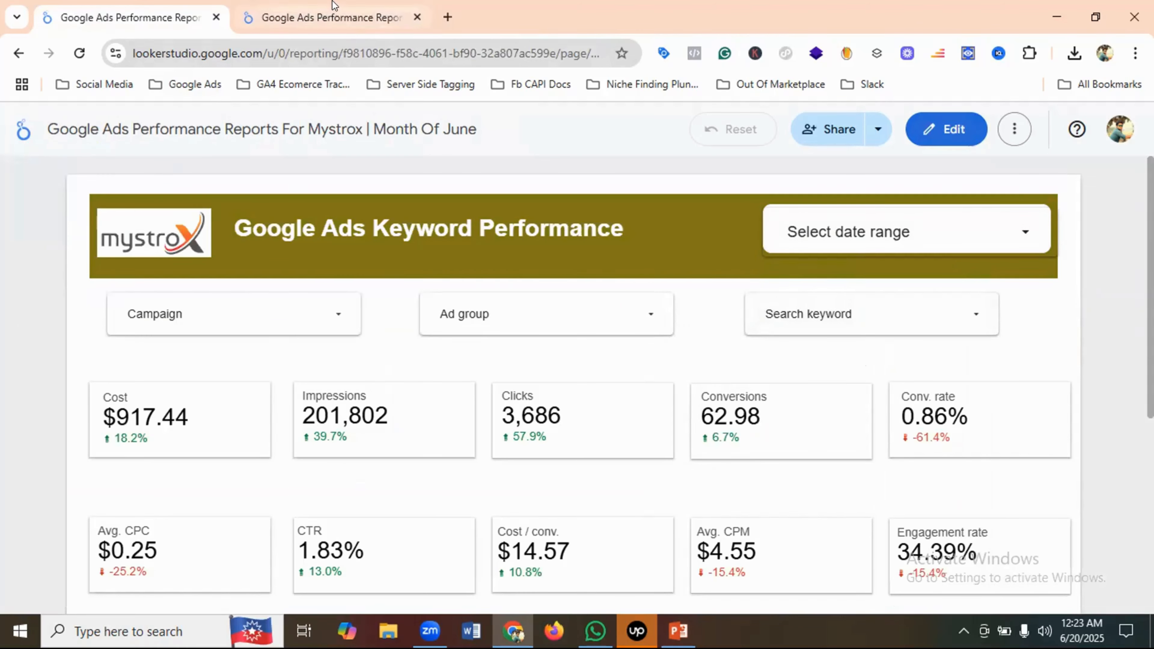
{"action": "left_click", "coordinate": [325, 17]}
Round the white rectangle with a border radius of 40 and compare its corners with the Mystrox date range box
{"action": "scroll", "coordinate": [795, 371], "scroll_direction": "down", "scroll_amount": 1}
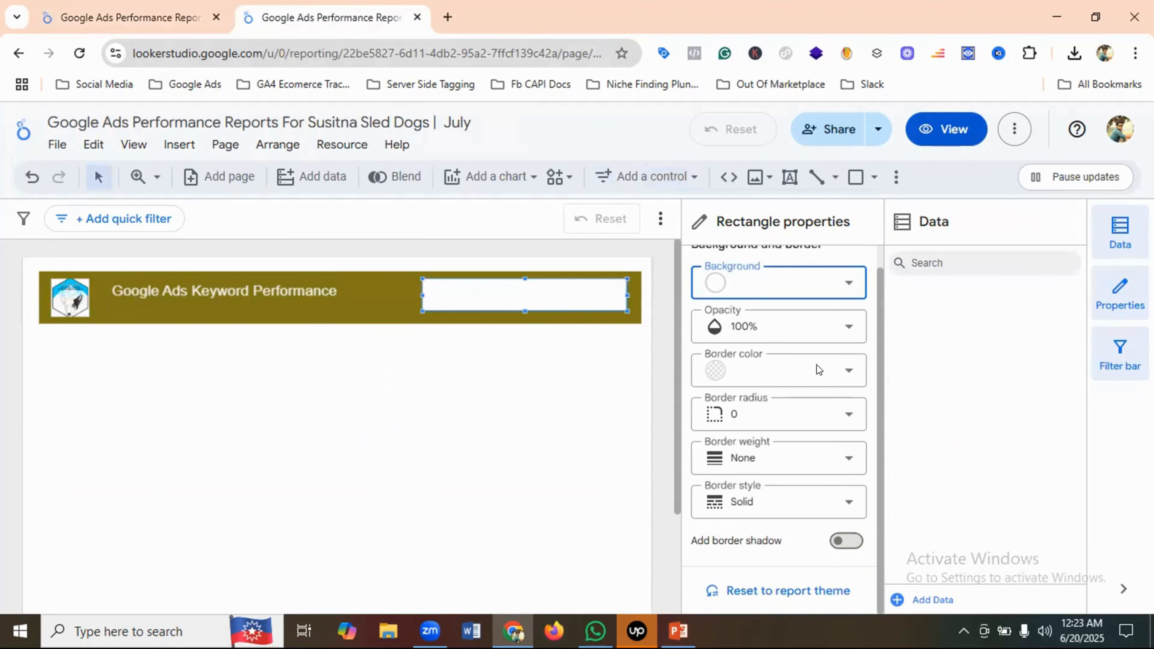
{"action": "left_click", "coordinate": [763, 414]}
{"action": "scroll", "coordinate": [745, 306], "scroll_direction": "down", "scroll_amount": 7}
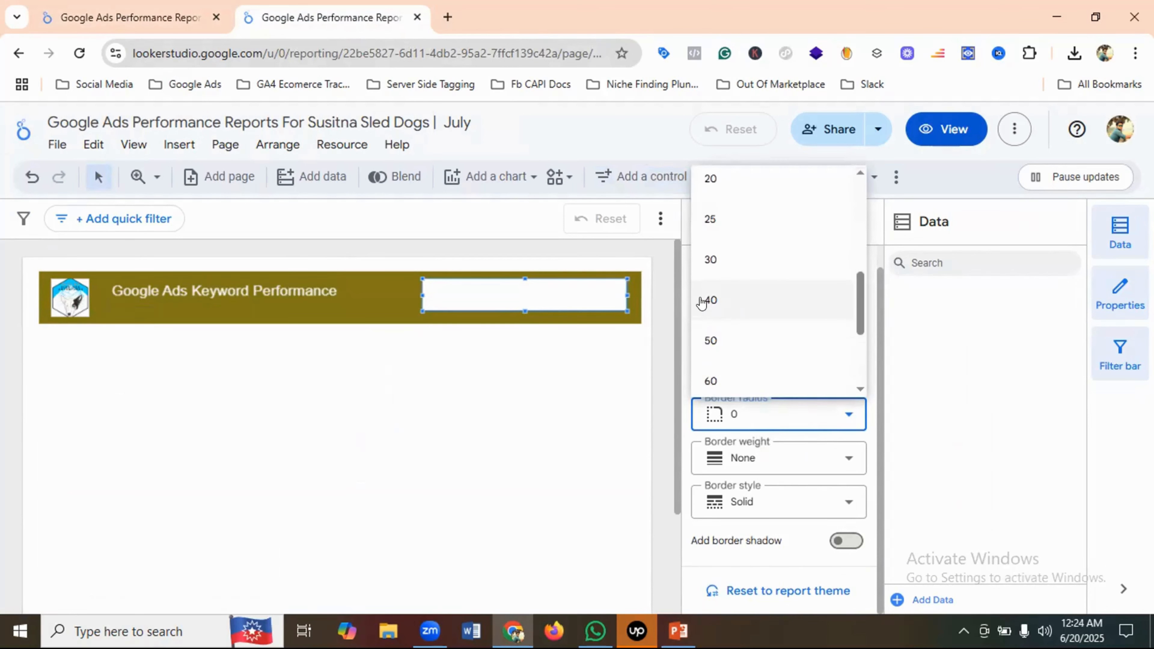
{"action": "left_click", "coordinate": [701, 302]}
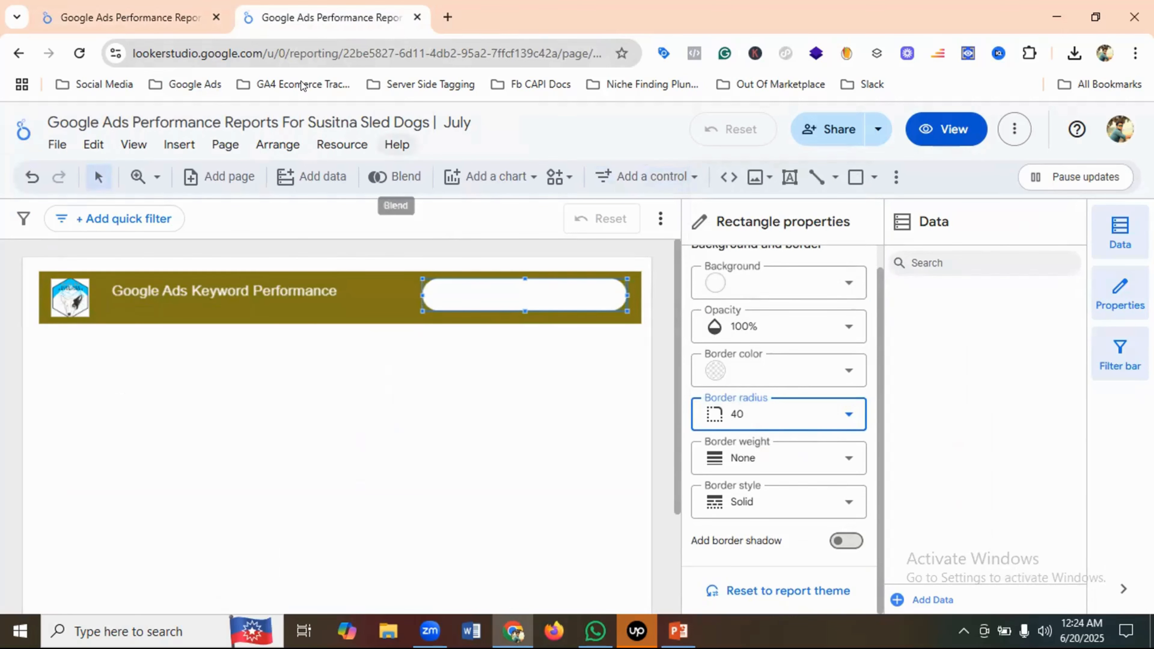
{"action": "left_click", "coordinate": [191, 18]}
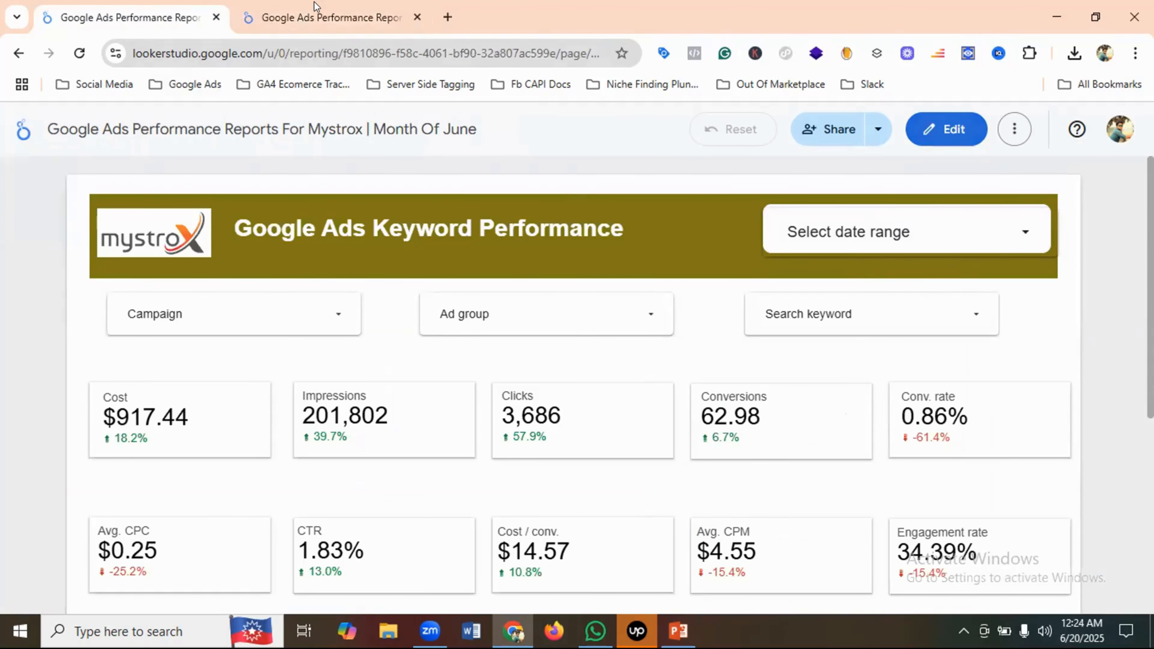
{"action": "left_click", "coordinate": [328, 17]}
Reduce the white rectangle's border radius to 20 and check its corners against the Mystrox date range box
{"action": "left_click", "coordinate": [601, 454]}
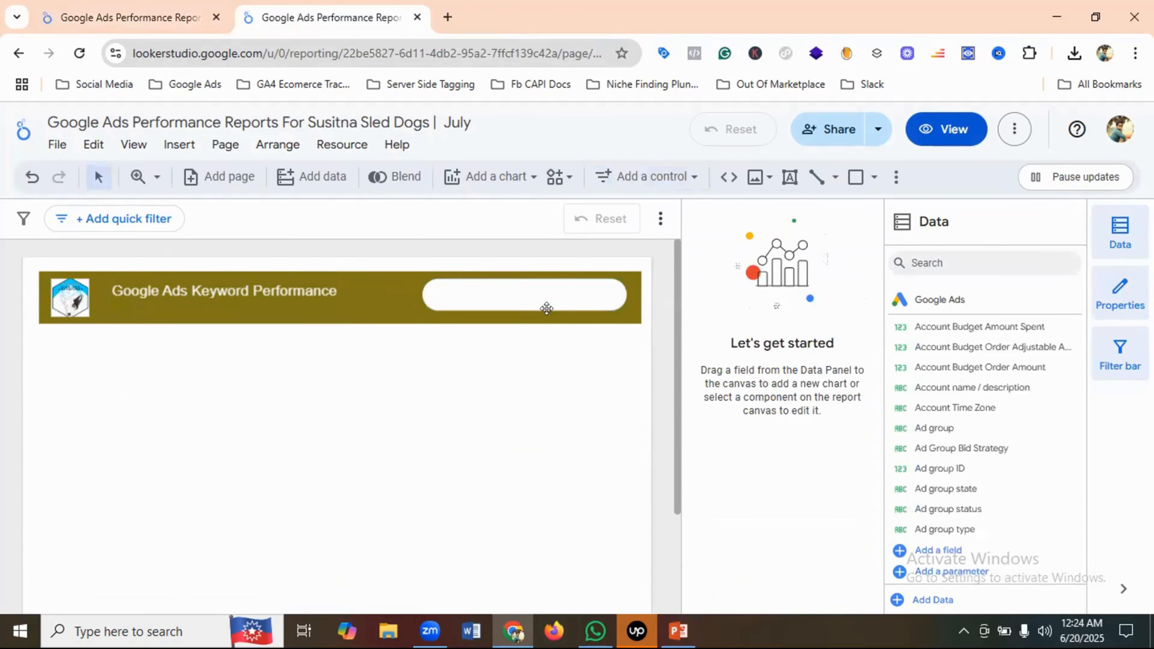
{"action": "left_click", "coordinate": [542, 291]}
{"action": "scroll", "coordinate": [806, 372], "scroll_direction": "down", "scroll_amount": 1}
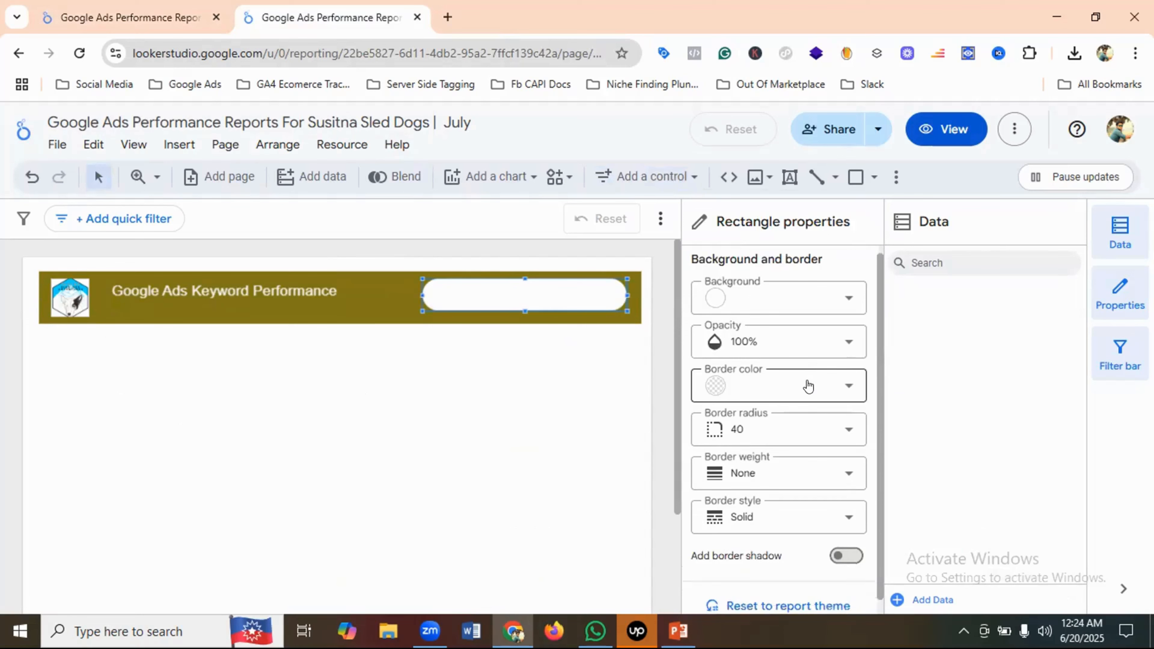
{"action": "left_click", "coordinate": [779, 410]}
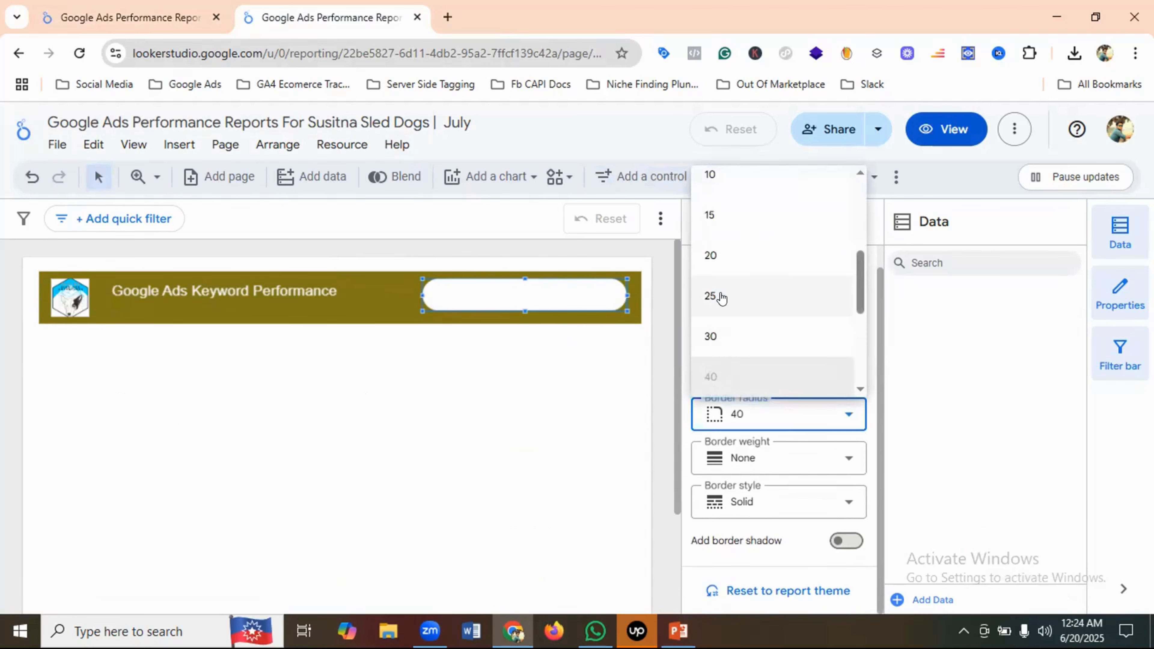
{"action": "left_click", "coordinate": [723, 265]}
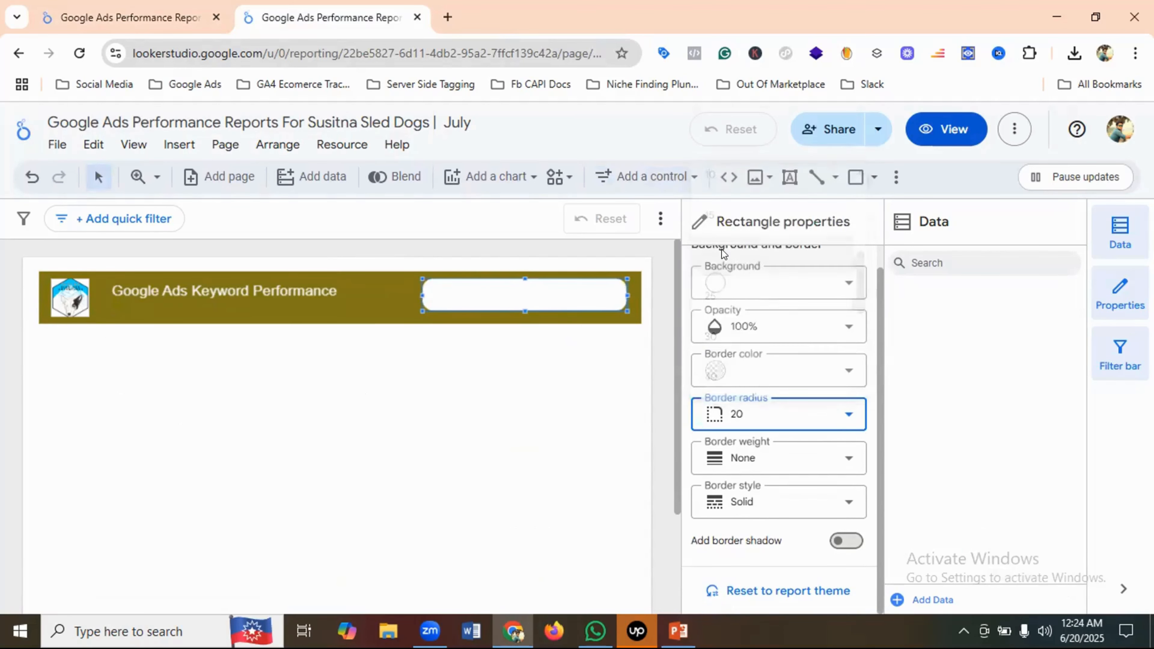
{"action": "left_click", "coordinate": [458, 429]}
{"action": "left_click", "coordinate": [153, 13]}
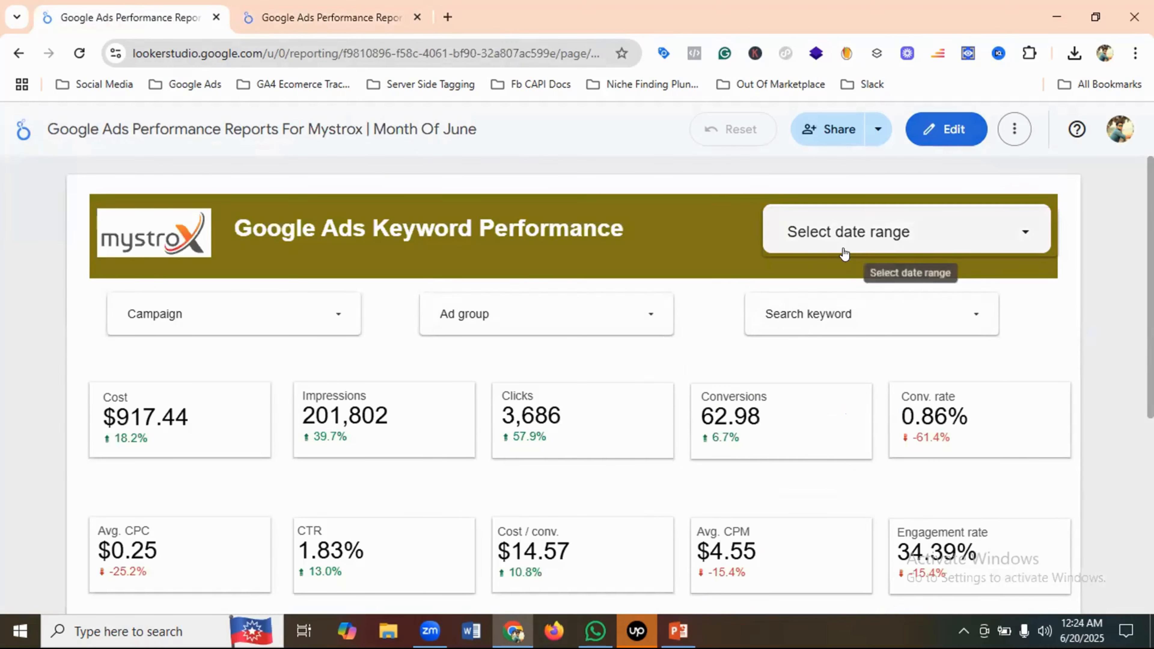
{"action": "left_click", "coordinate": [318, 17]}
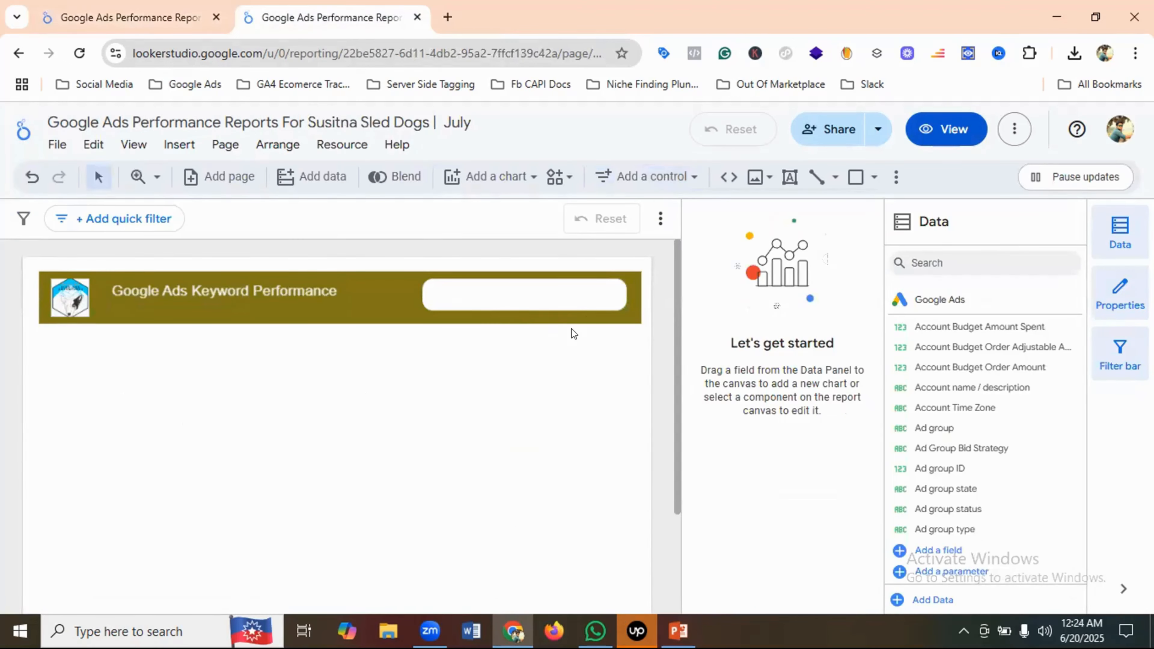
Set the white rectangle's border radius to 15 and compare the header with the Mystrox report again
{"action": "left_click", "coordinate": [564, 293]}
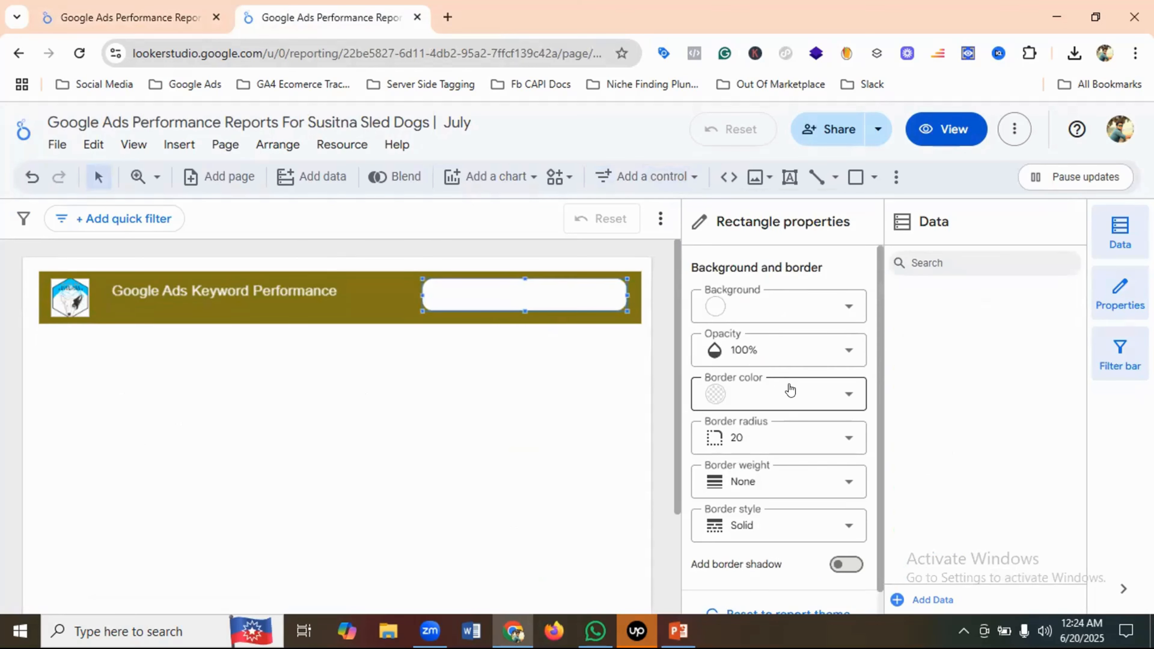
{"action": "left_click", "coordinate": [794, 438]}
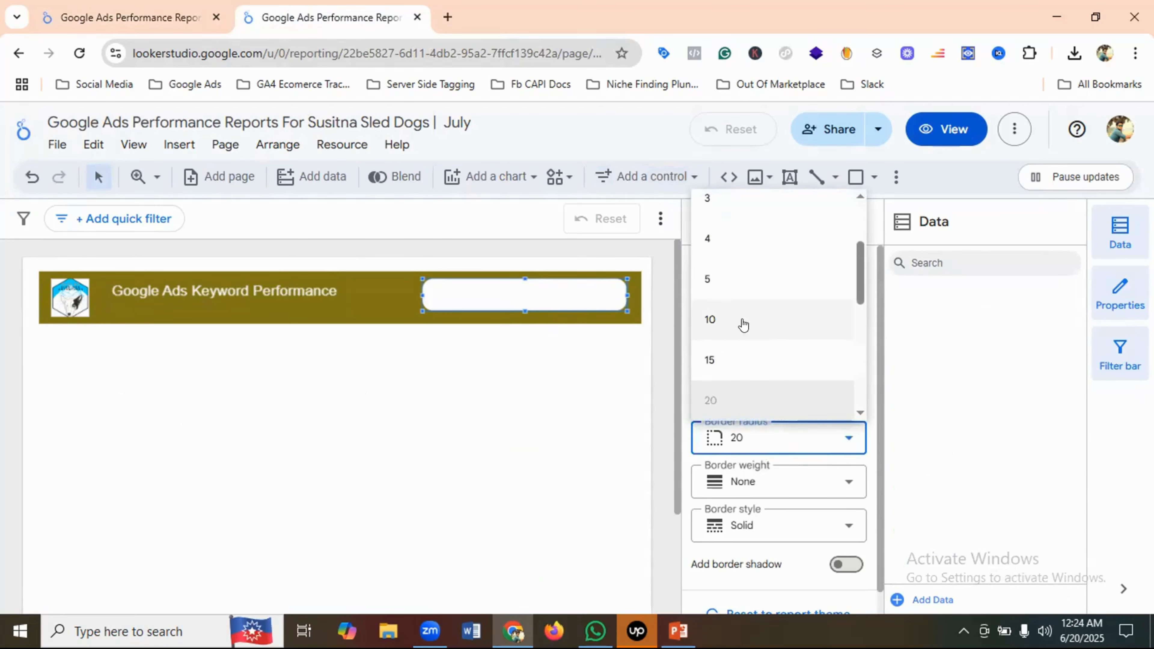
{"action": "left_click", "coordinate": [712, 360]}
{"action": "left_click", "coordinate": [534, 365]}
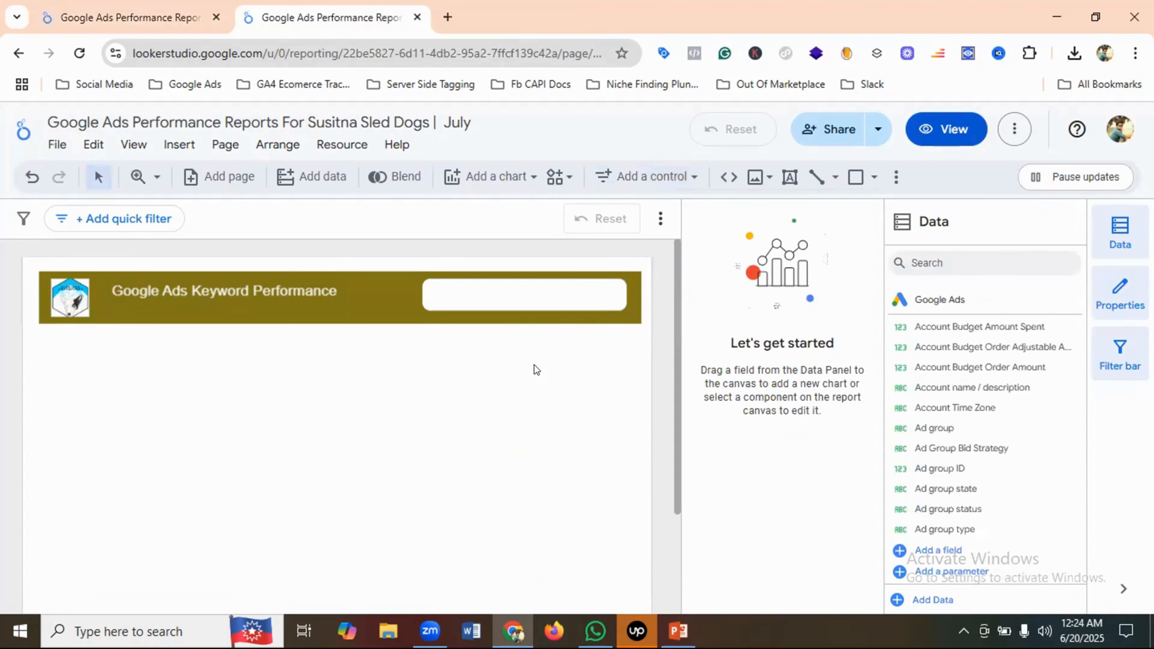
{"action": "left_click", "coordinate": [154, 7]}
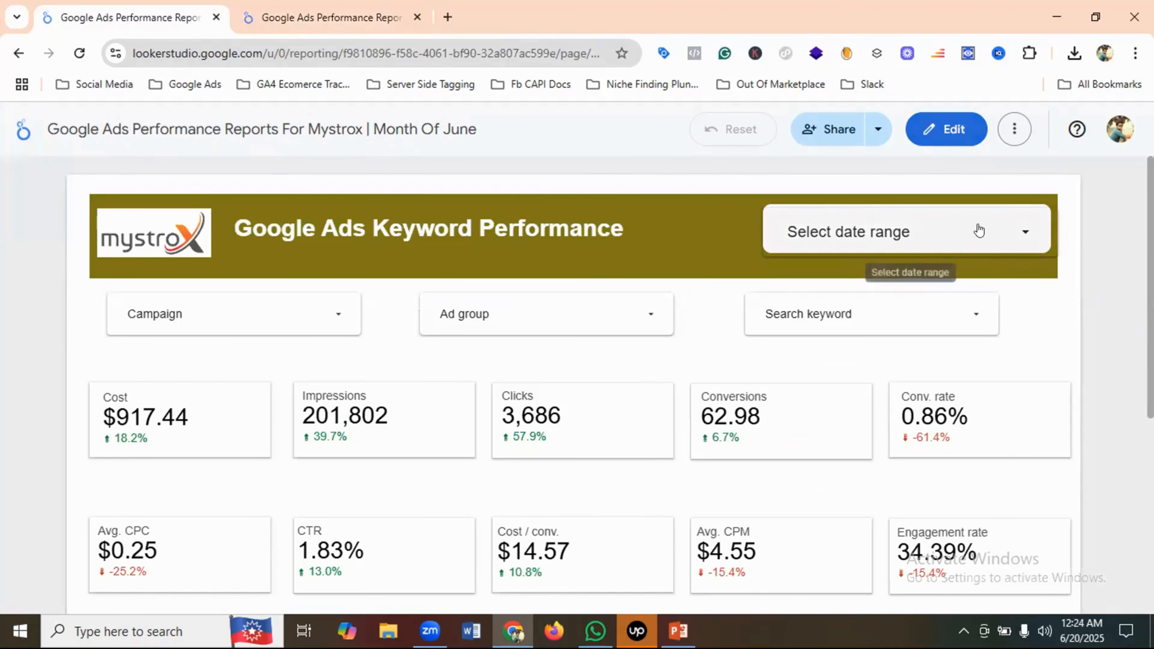
{"action": "left_click", "coordinate": [364, 13]}
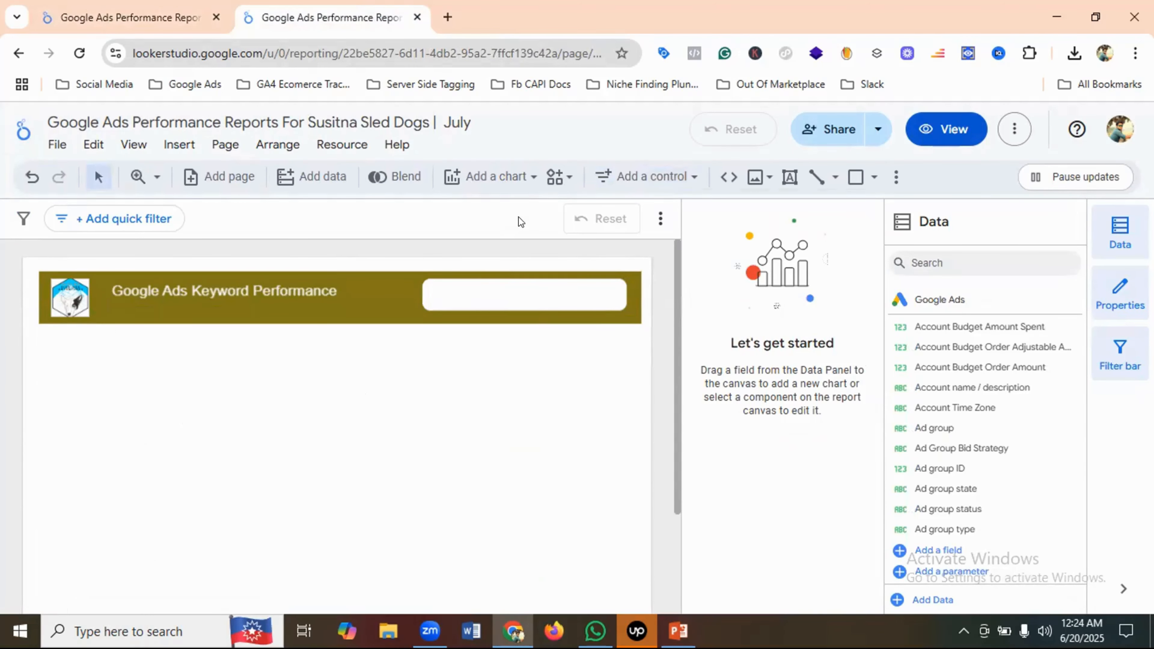
Place a date range control over the white rounded rectangle in the header and shift it into line with the rectangle
{"action": "left_click", "coordinate": [644, 181]}
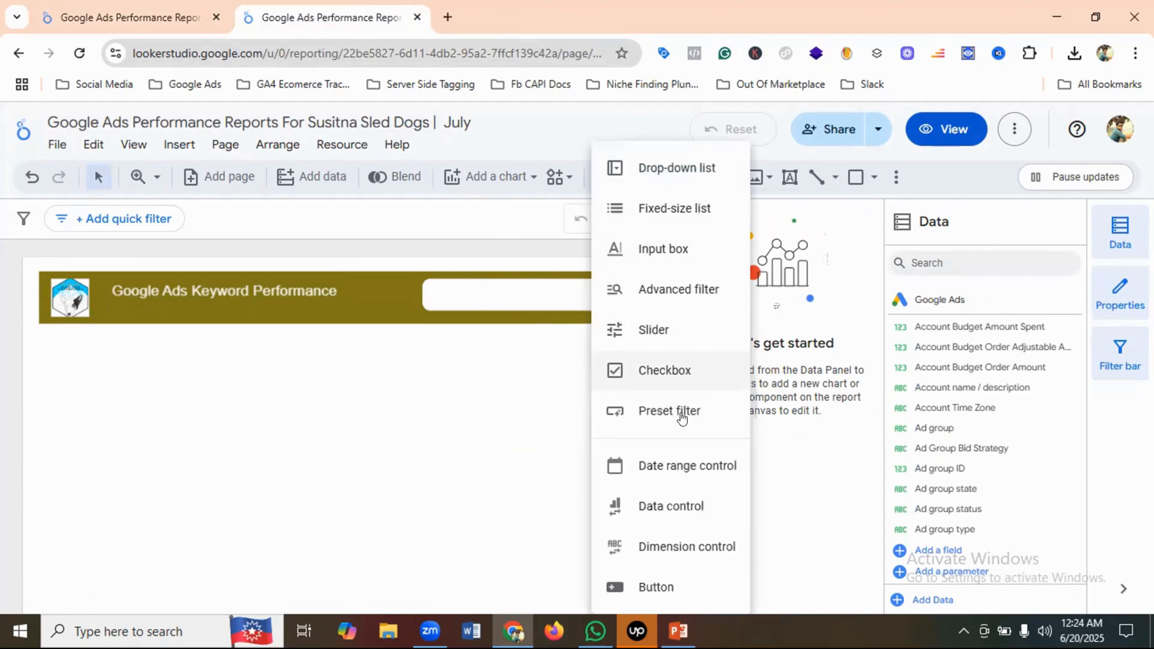
{"action": "left_click", "coordinate": [683, 470]}
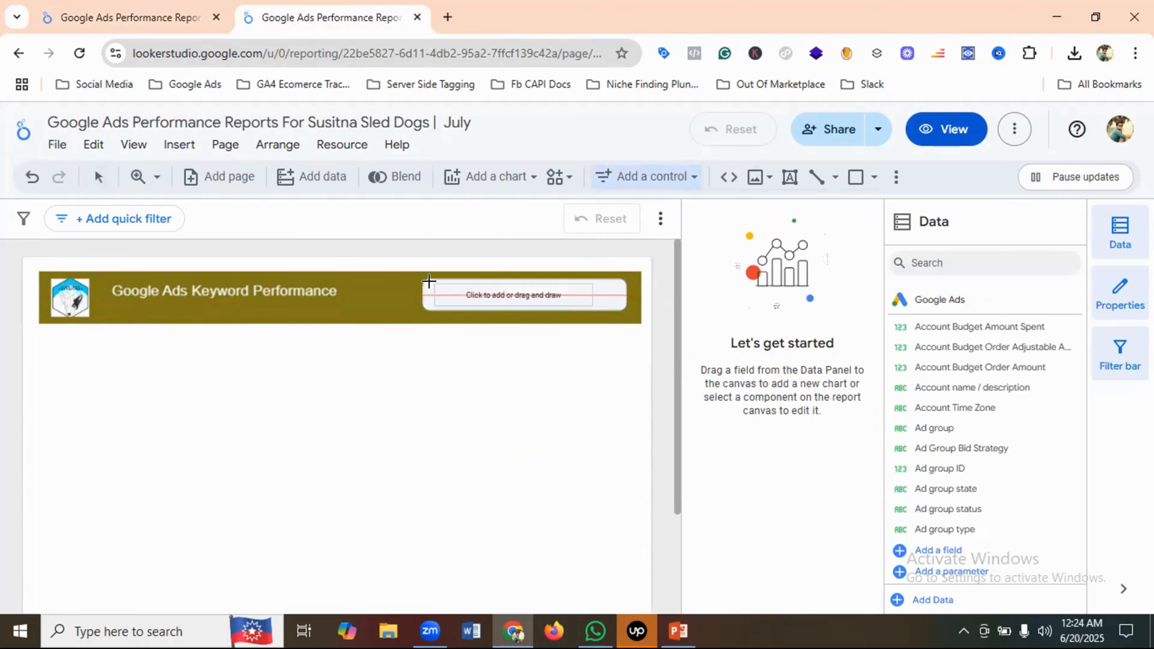
{"action": "left_click_drag", "start_coordinate": [429, 286], "coordinate": [618, 296]}
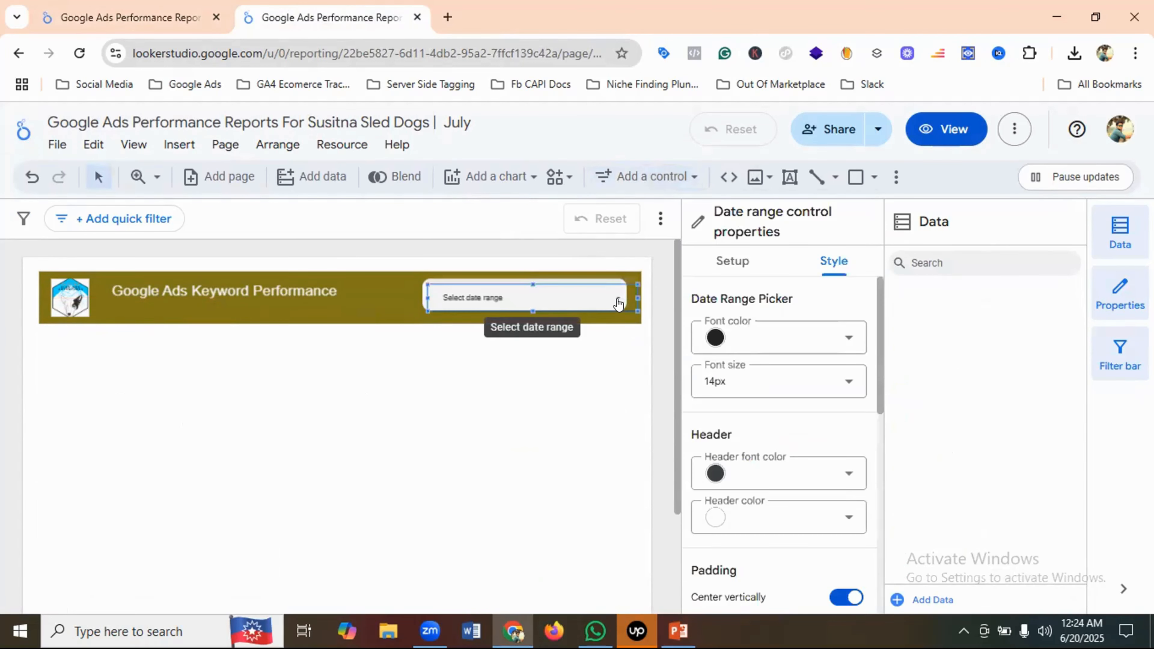
{"action": "left_click", "coordinate": [595, 445]}
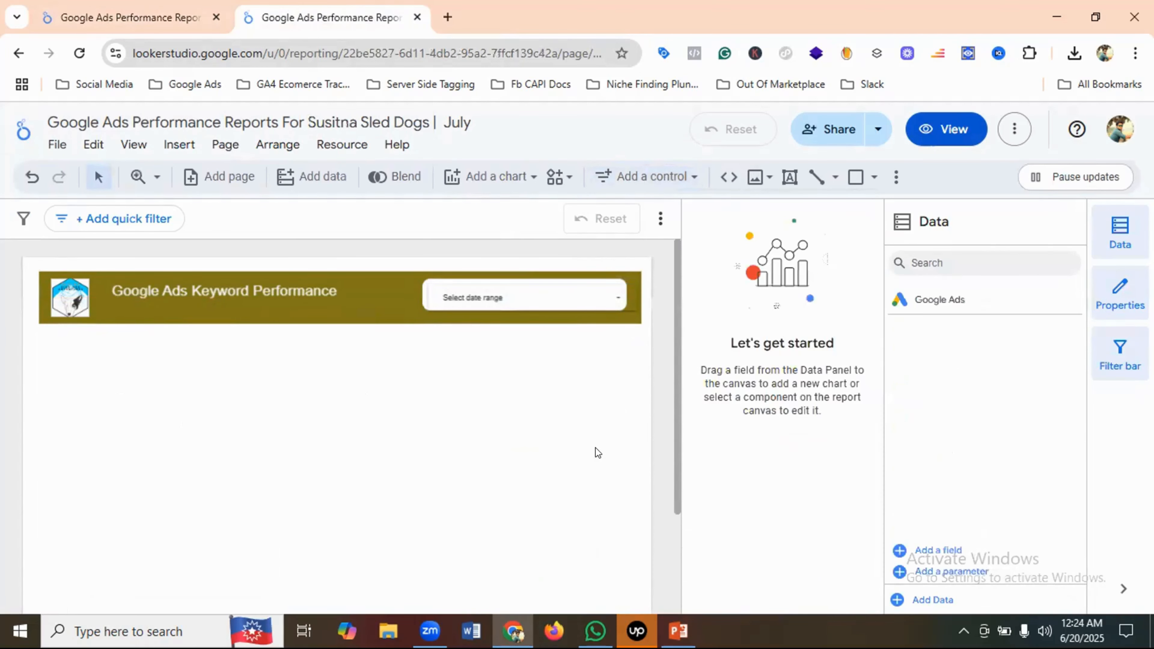
{"action": "left_click", "coordinate": [510, 297]}
{"action": "left_click_drag", "start_coordinate": [508, 291], "coordinate": [508, 292]}
{"action": "left_click", "coordinate": [507, 293]}
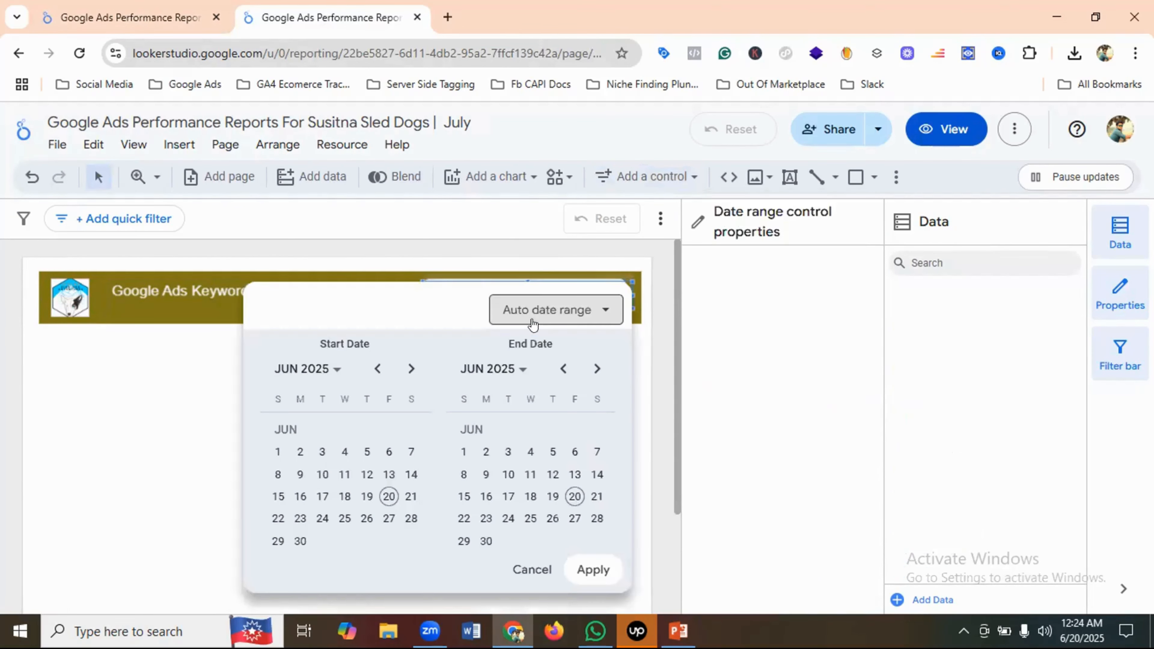
{"action": "left_click", "coordinate": [127, 425]}
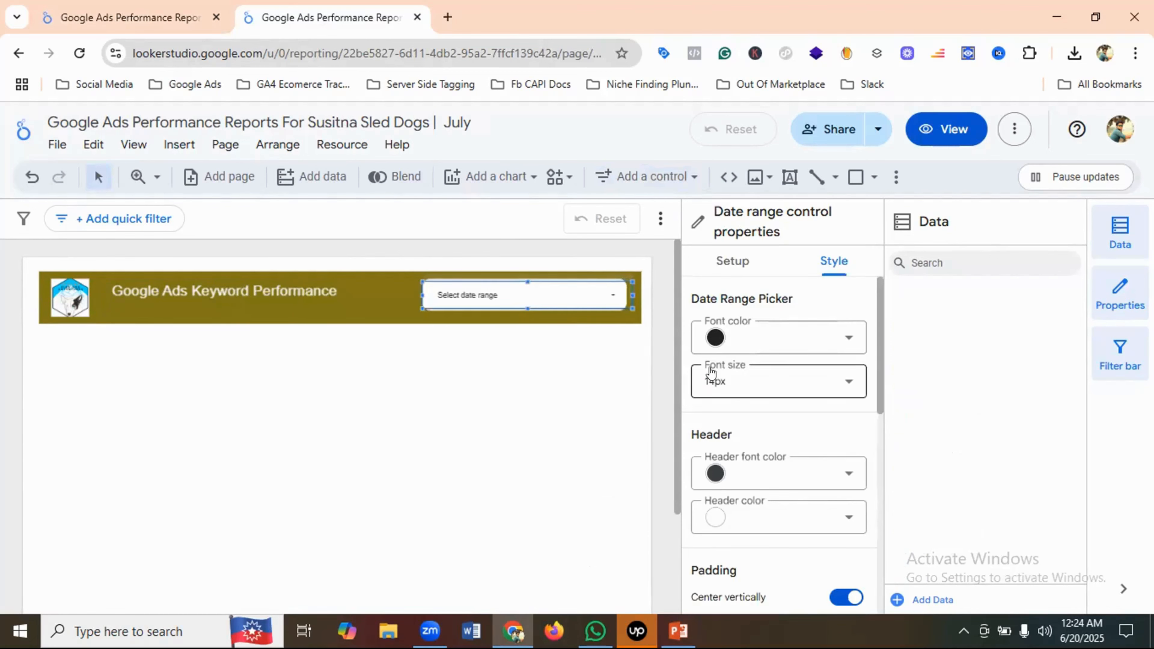
Set the header's date range control to This month to date and apply the range
{"action": "left_click", "coordinate": [518, 303]}
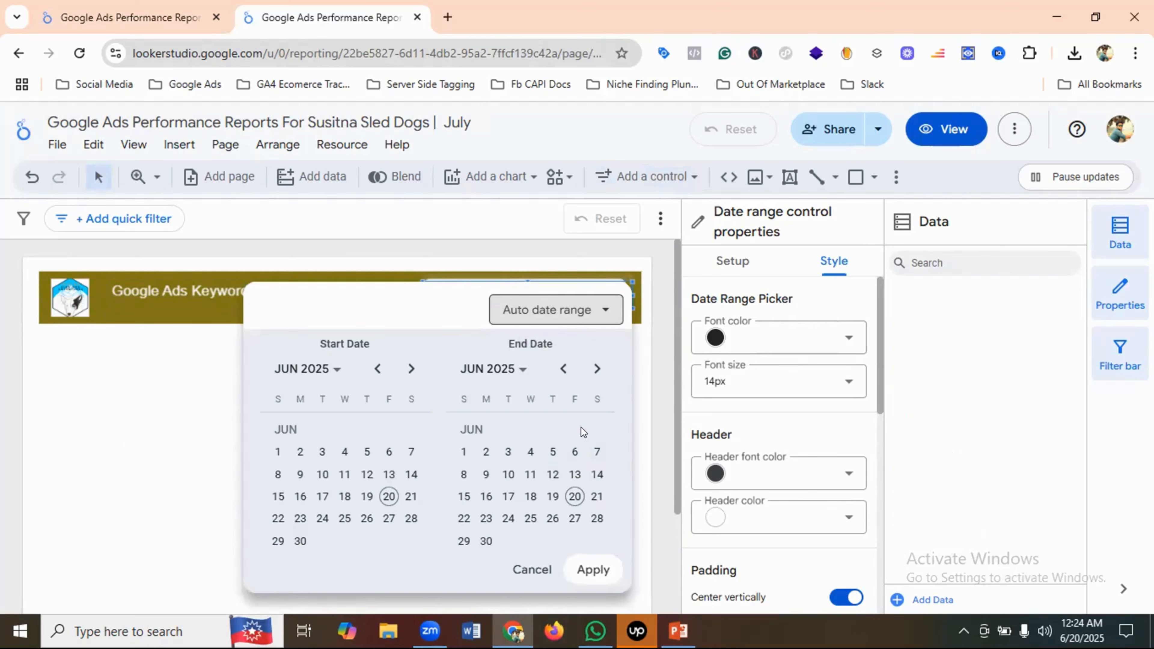
{"action": "left_click", "coordinate": [534, 312]}
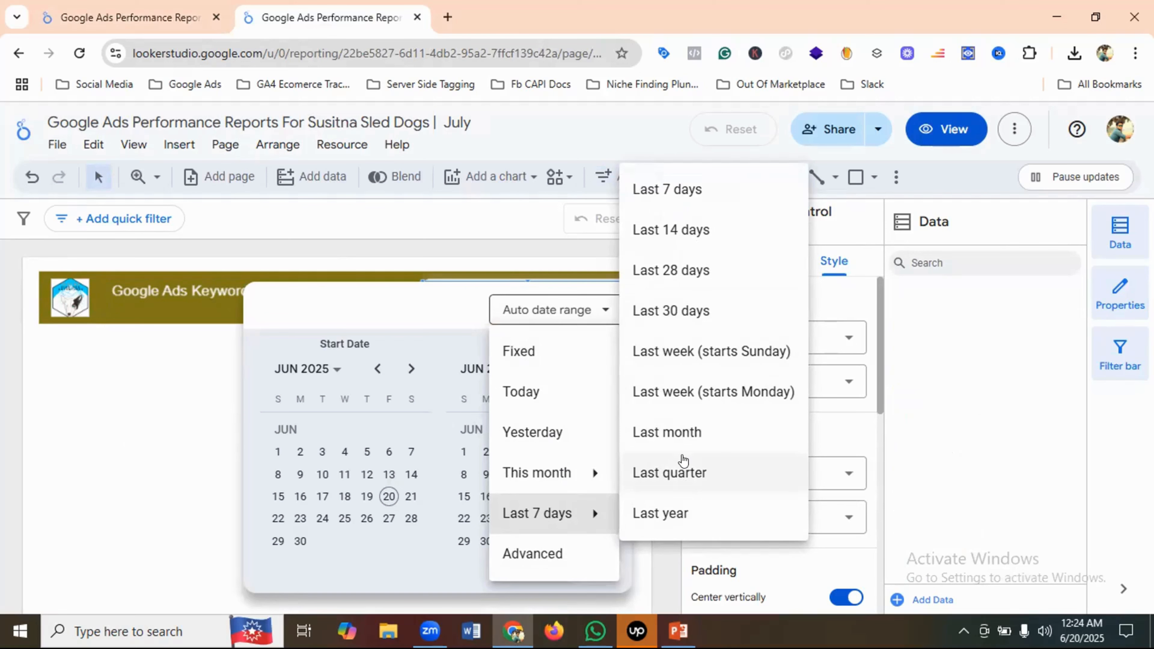
{"action": "mouse_move", "coordinate": [554, 477]}
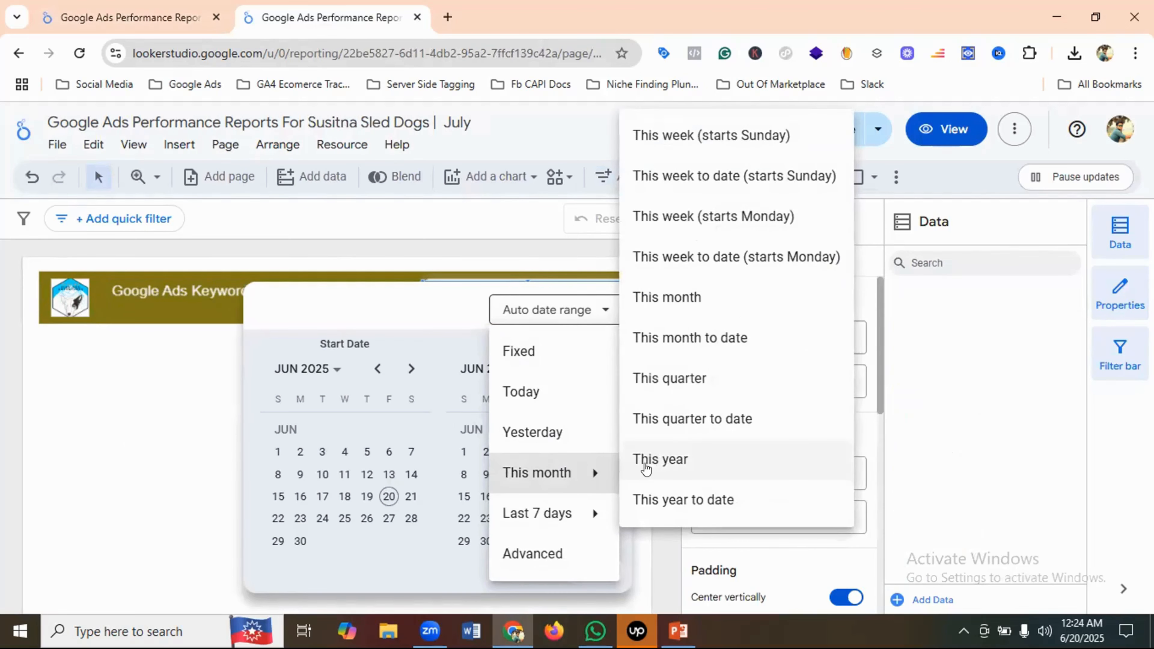
{"action": "left_click", "coordinate": [702, 337]}
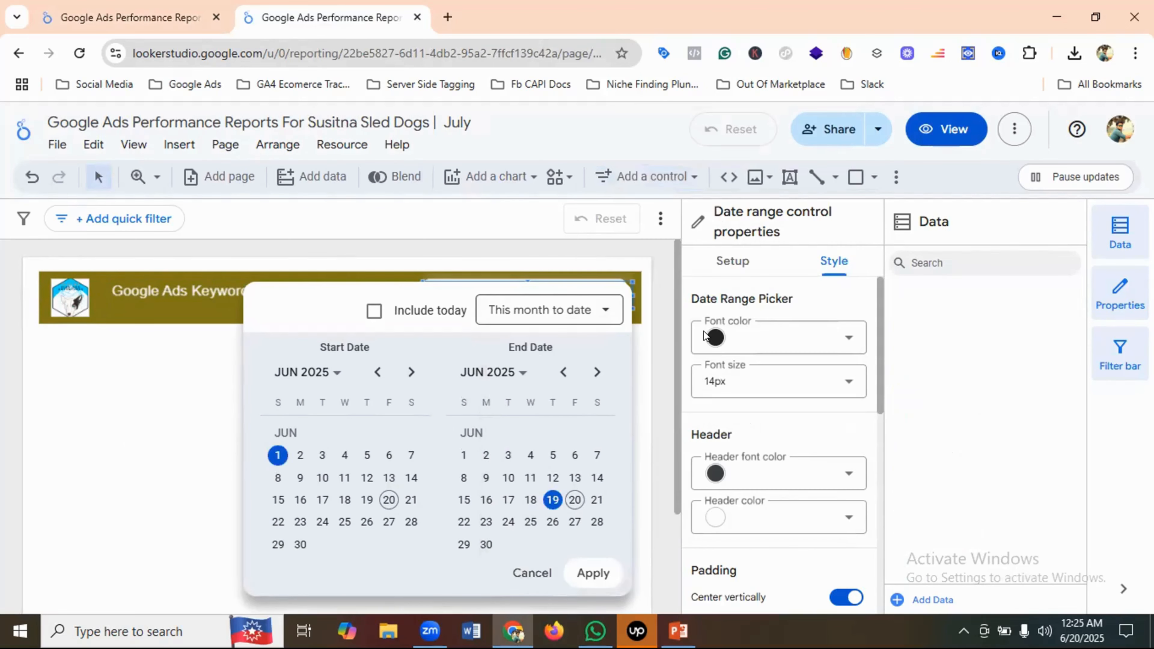
{"action": "key", "text": "Return"}
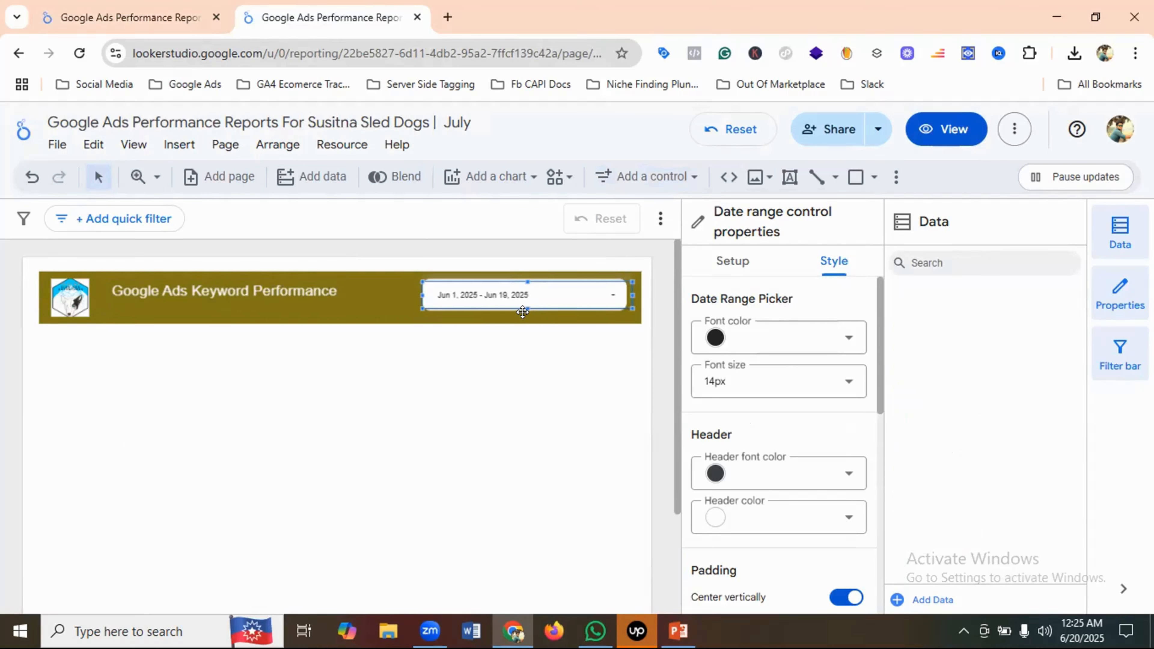
{"action": "left_click", "coordinate": [486, 386]}
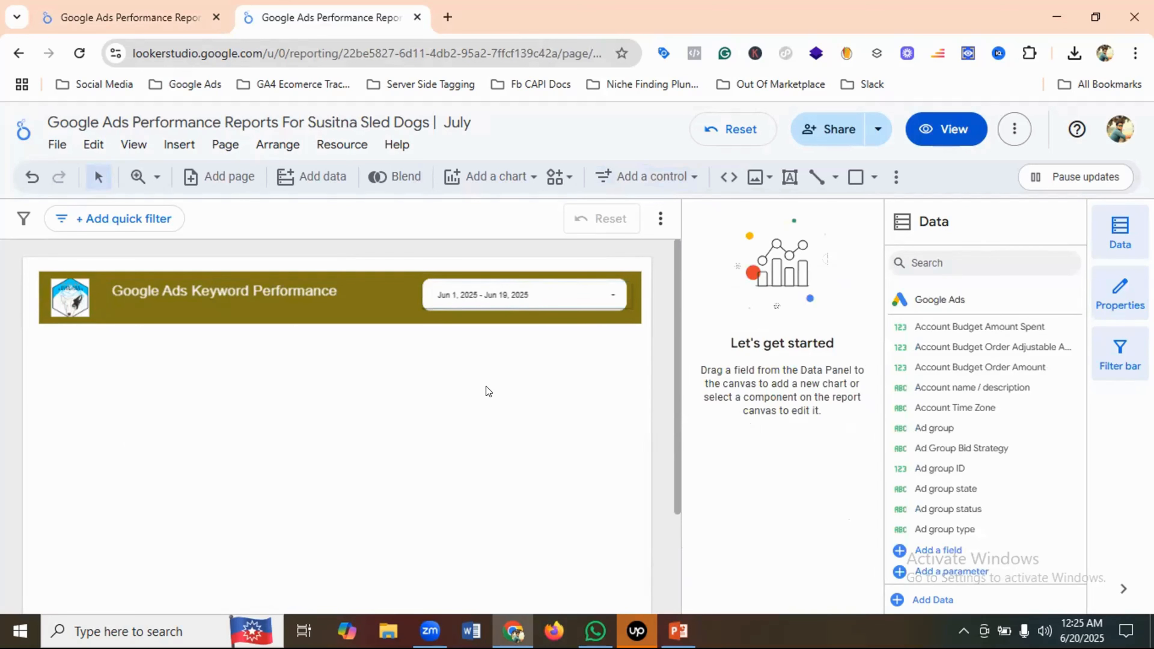
Enlarge the date range control's text, trying a font size of 24px before settling on 18px
{"action": "left_click", "coordinate": [551, 294]}
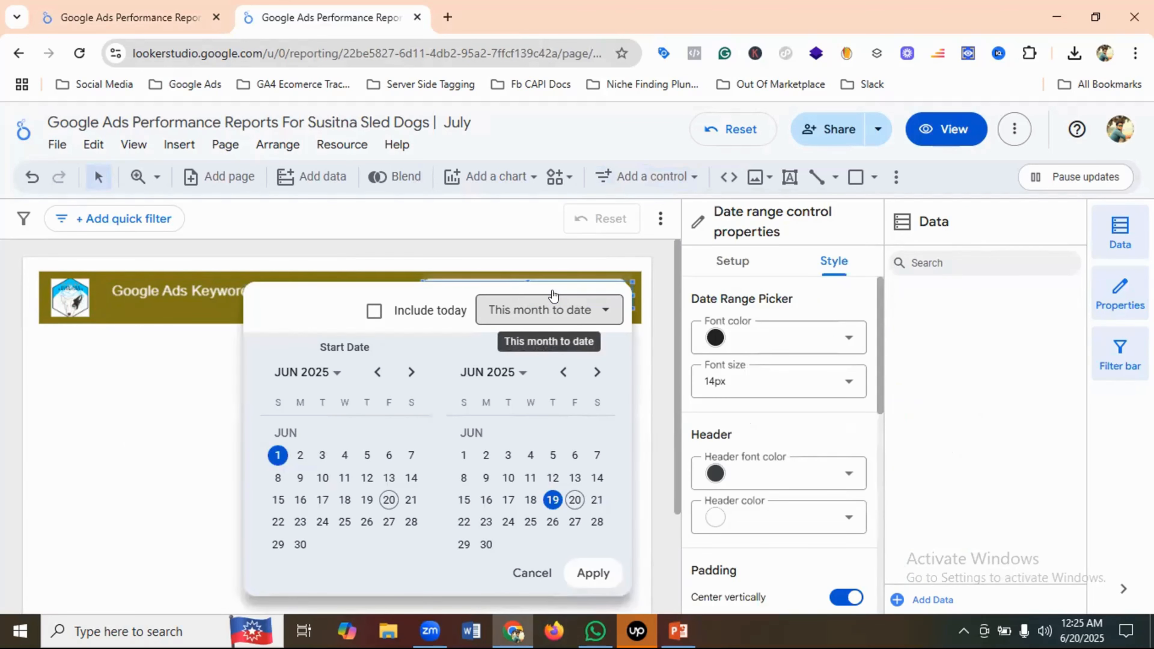
{"action": "left_click", "coordinate": [767, 384]}
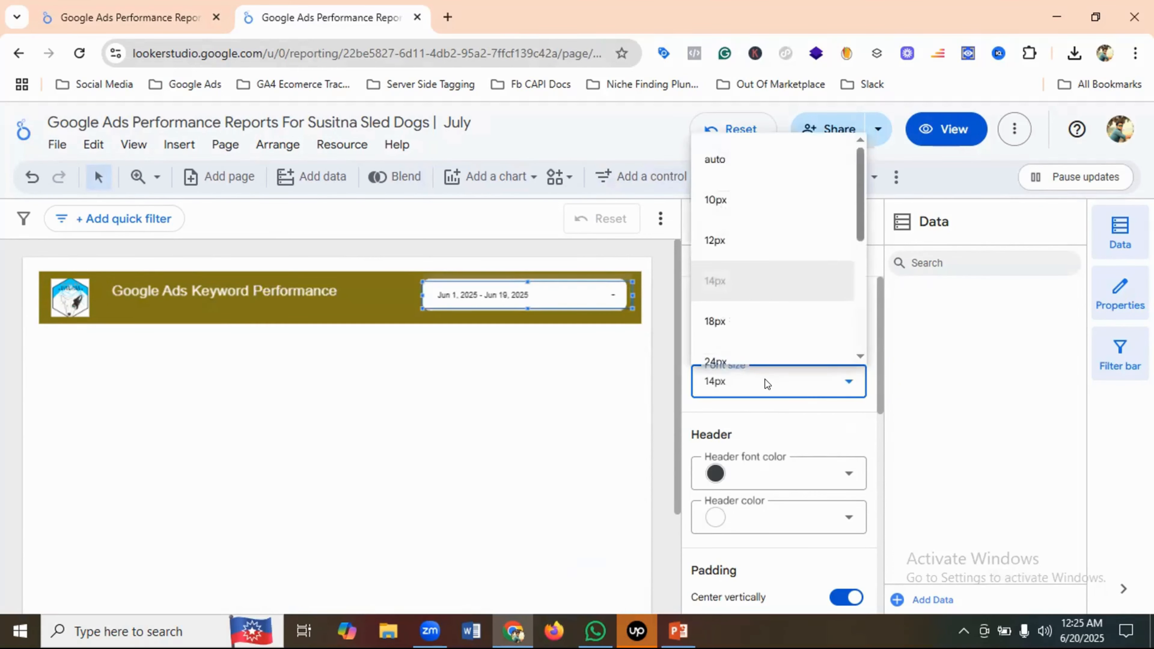
{"action": "scroll", "coordinate": [755, 319], "scroll_direction": "down", "scroll_amount": 2}
{"action": "left_click", "coordinate": [721, 281]}
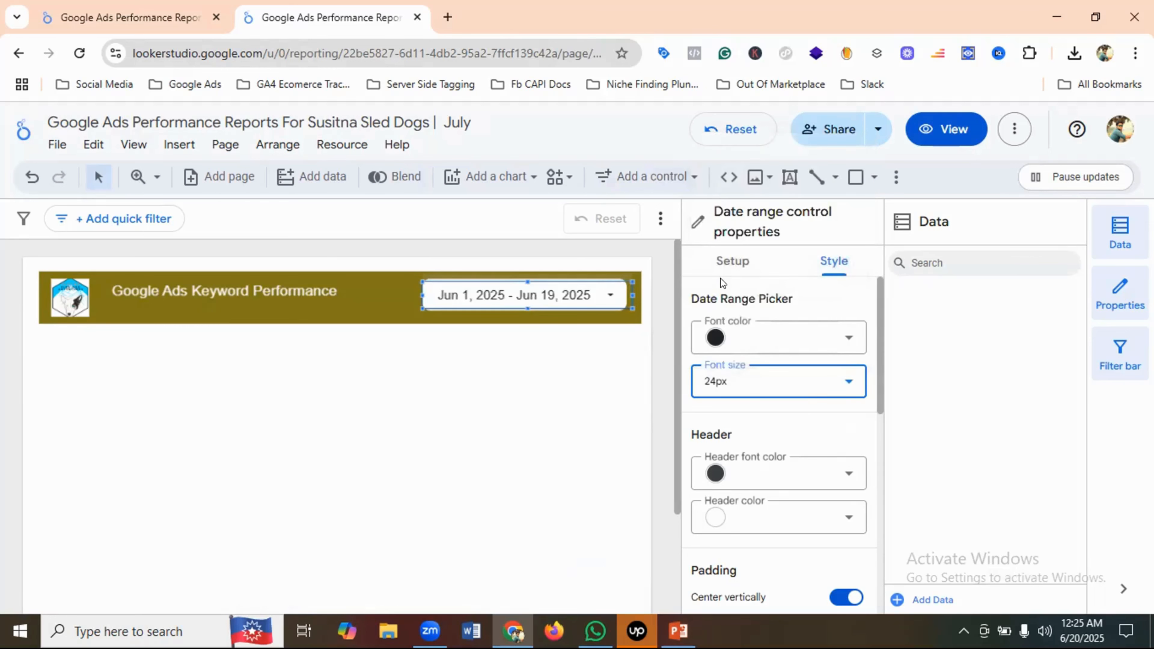
{"action": "left_click", "coordinate": [755, 395]}
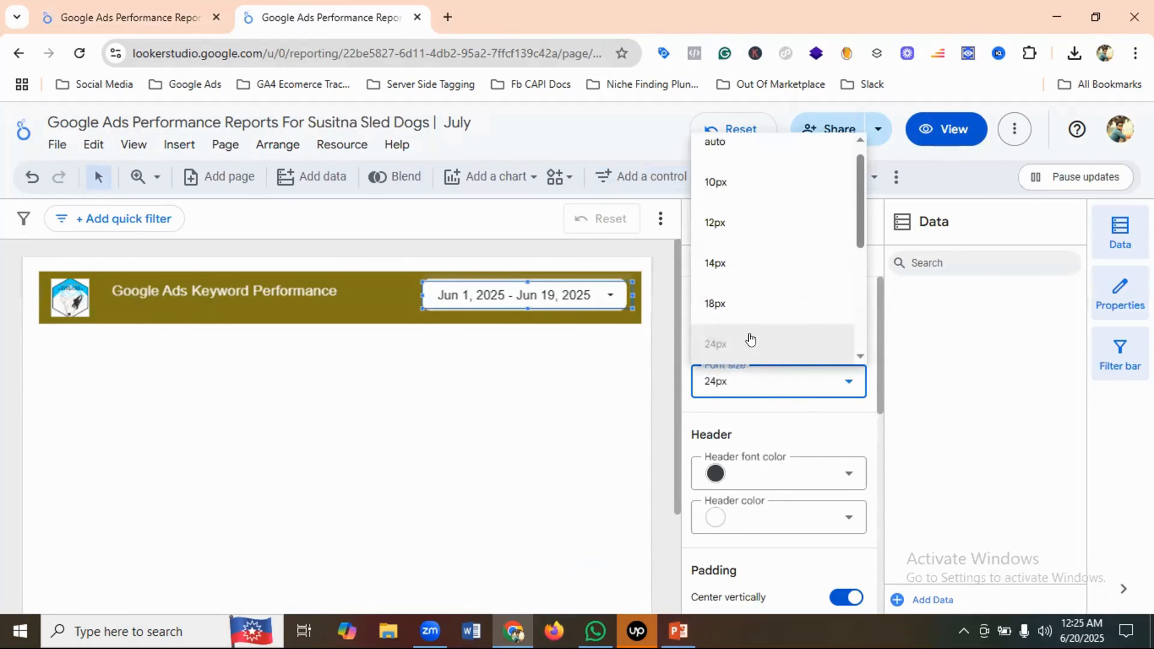
{"action": "left_click", "coordinate": [725, 305]}
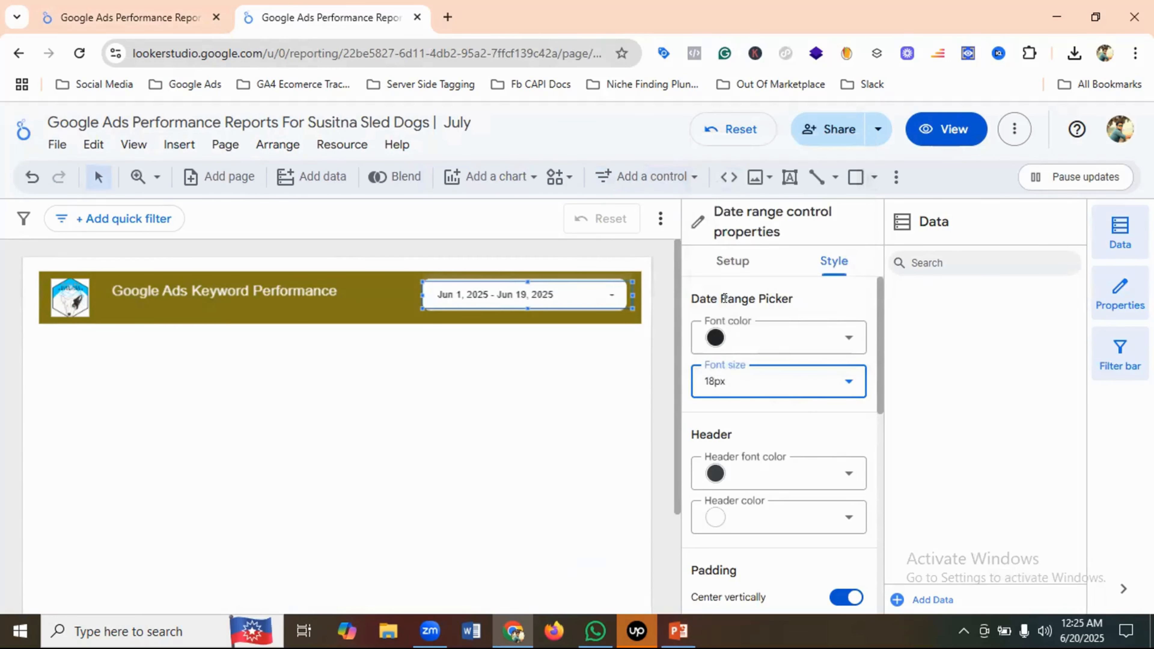
{"action": "left_click", "coordinate": [553, 388]}
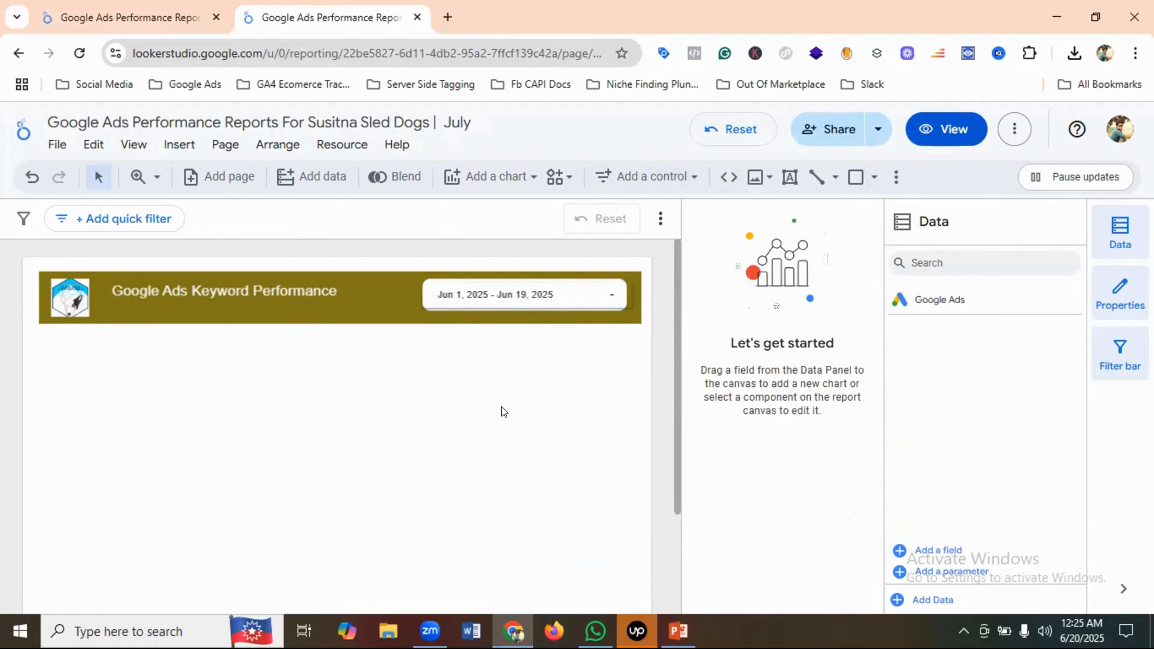
Check the date range box in the Mystrox report and preview the Susitna header in view mode
{"action": "left_click", "coordinate": [101, 17]}
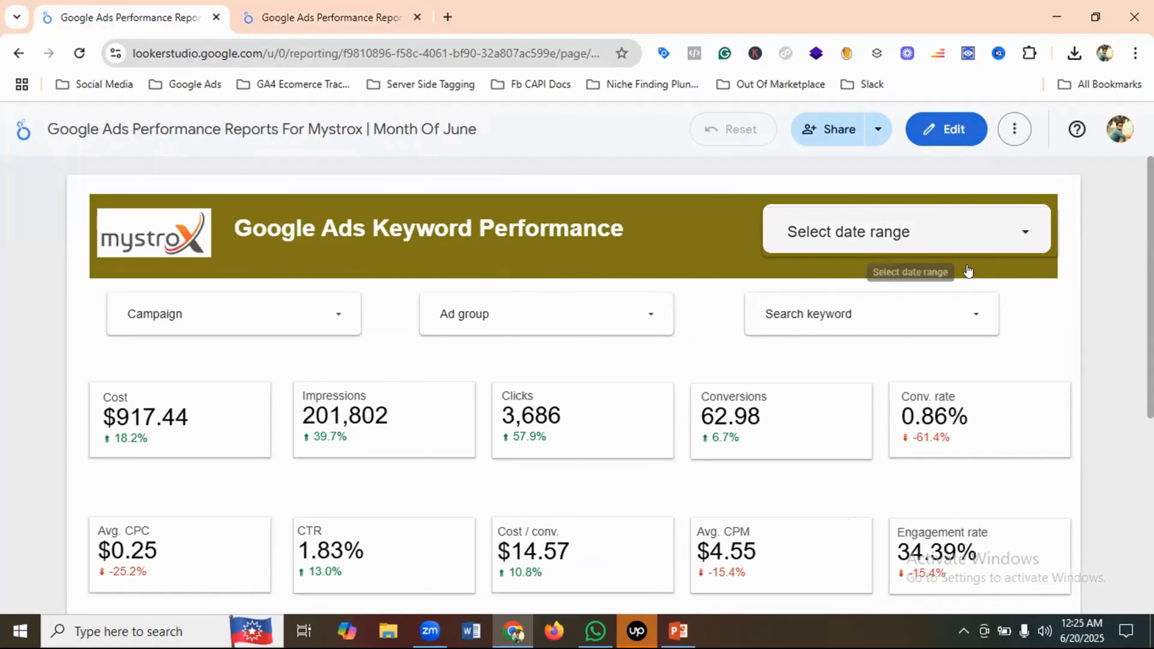
{"action": "key", "text": "ctrl+Tab"}
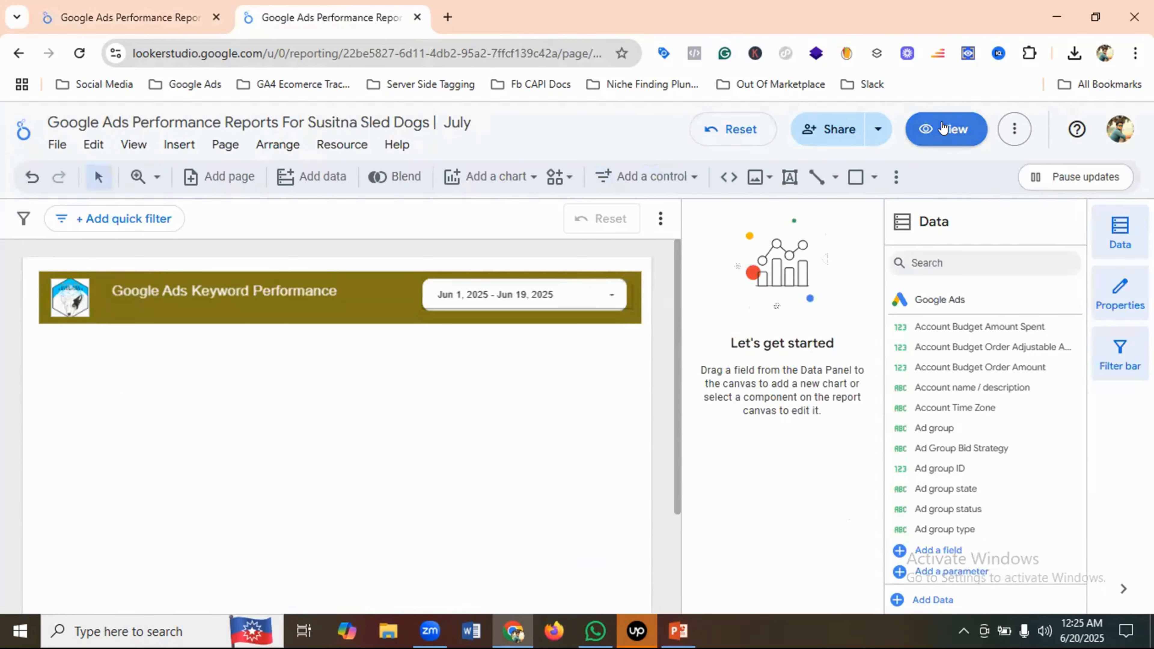
{"action": "left_click", "coordinate": [928, 148]}
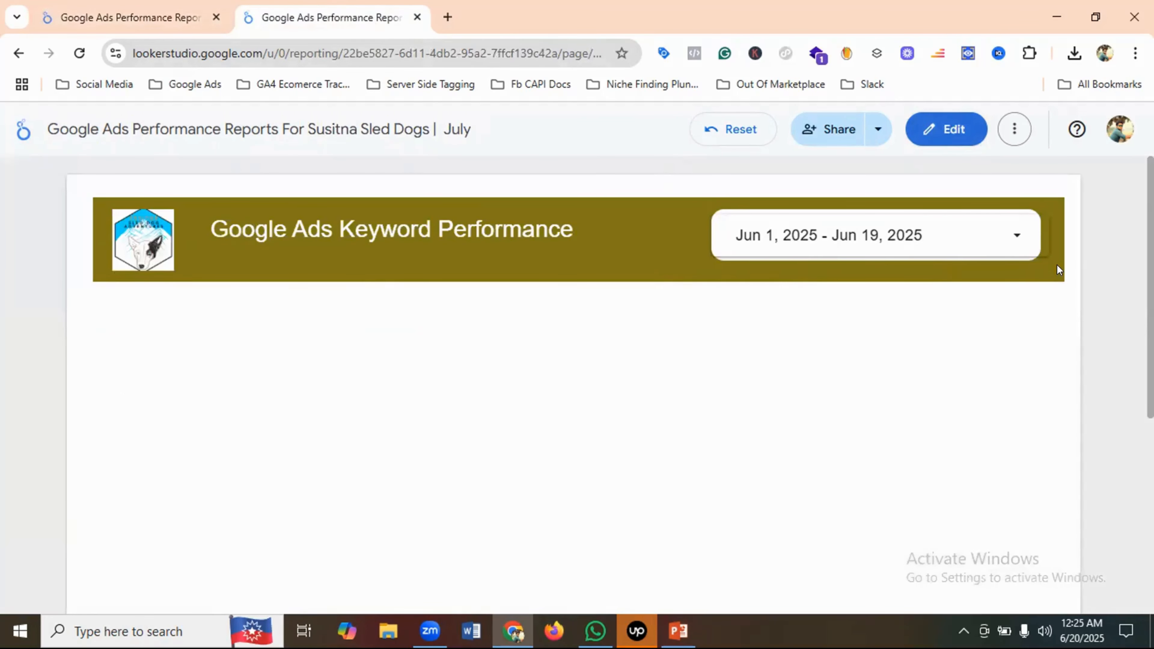
{"action": "left_click", "coordinate": [954, 132]}
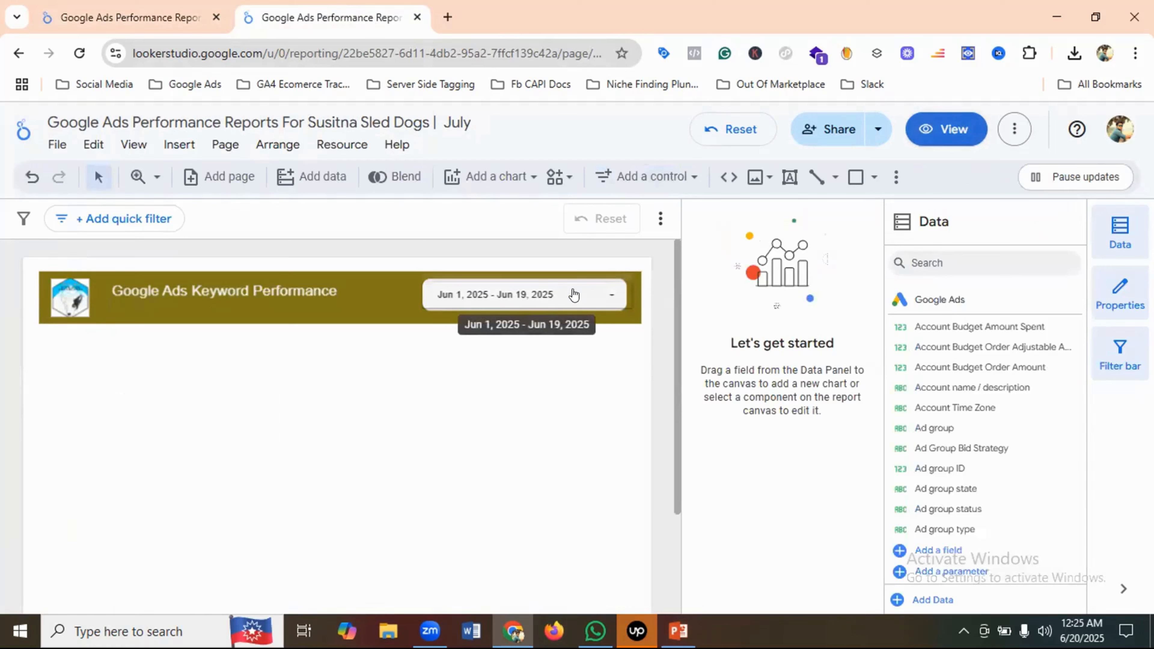
Stretch the date range control slightly downward over the white rounded rectangle and preview the report in view mode
{"action": "left_click", "coordinate": [538, 307]}
{"action": "left_click", "coordinate": [175, 436]}
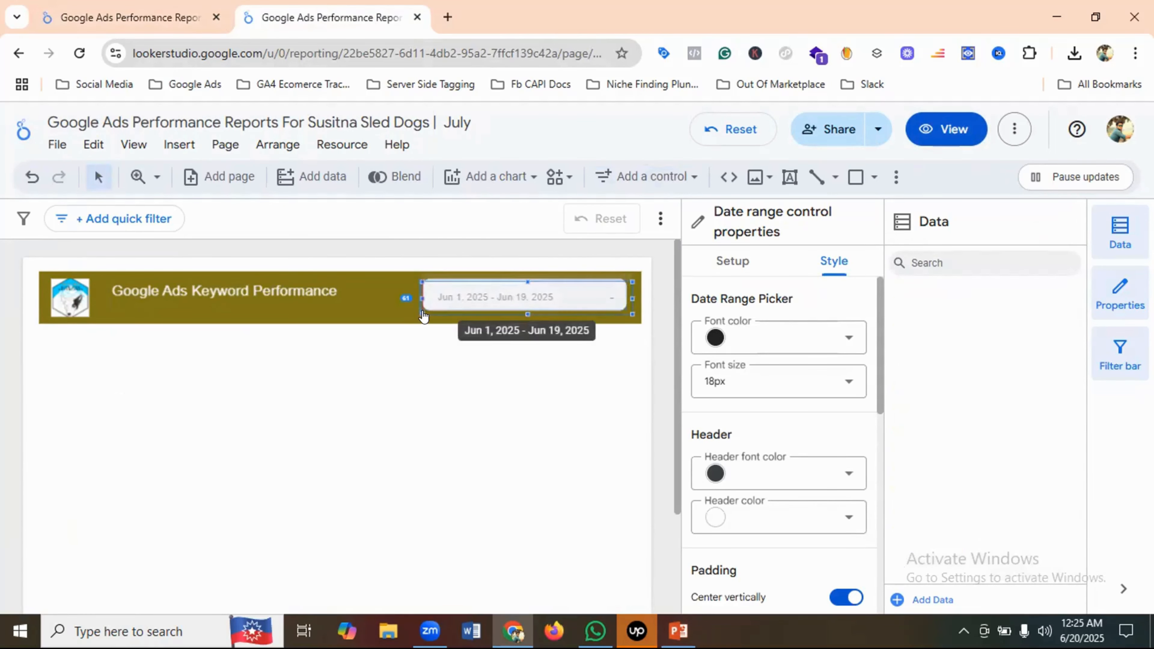
{"action": "left_click", "coordinate": [385, 393]}
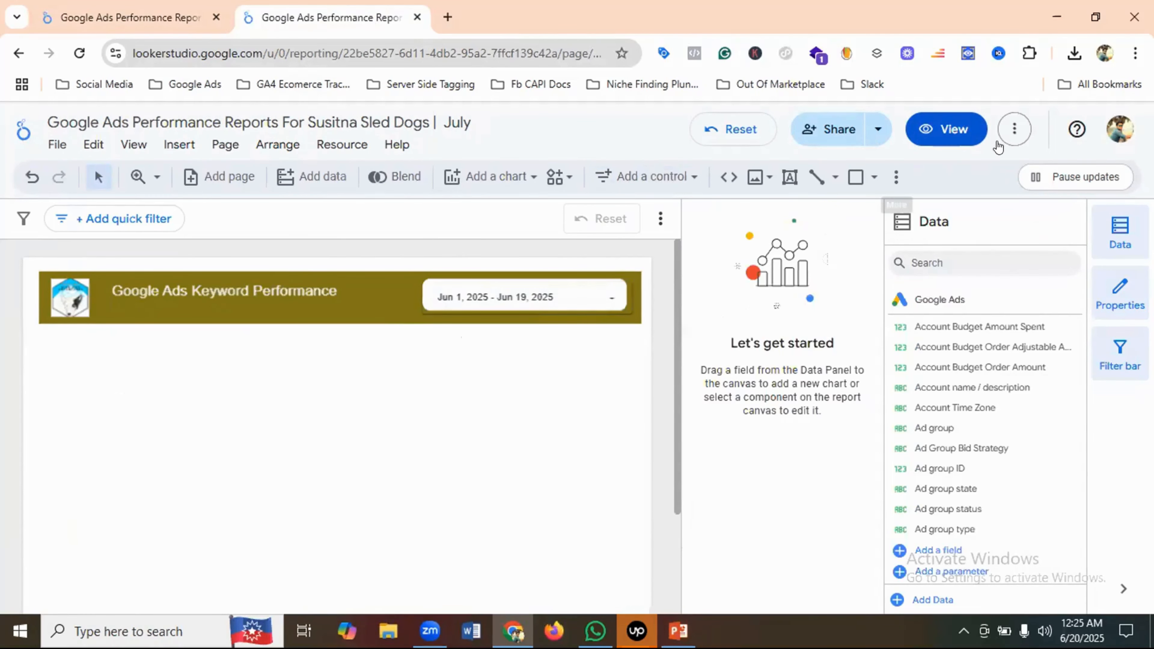
{"action": "left_click", "coordinate": [951, 124]}
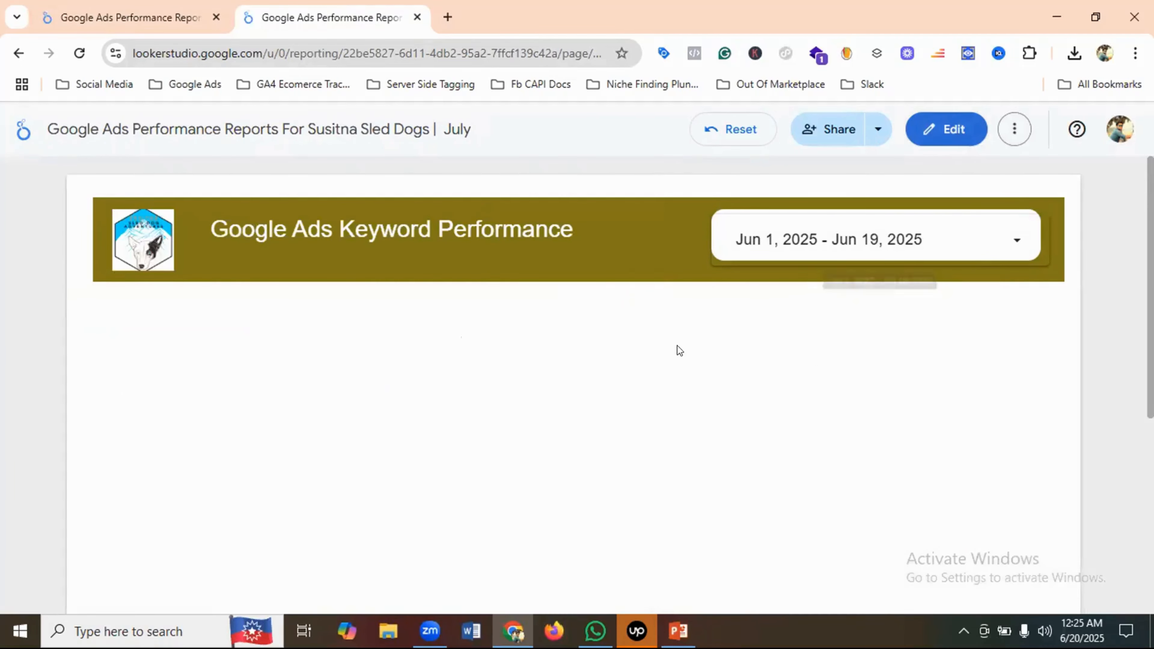
Compare the previewed header with the Mystrox report and examine the layout of its Campaign, Ad group and Search keyword filters and scorecards
{"action": "left_click", "coordinate": [128, 8]}
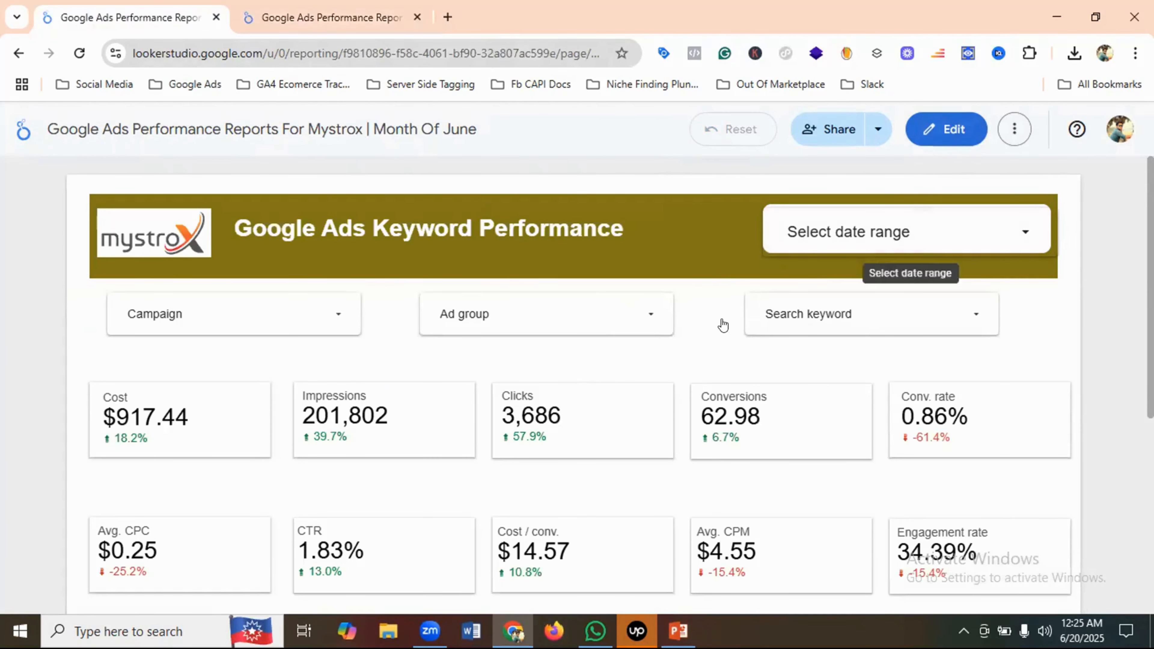
{"action": "left_click", "coordinate": [363, 15]}
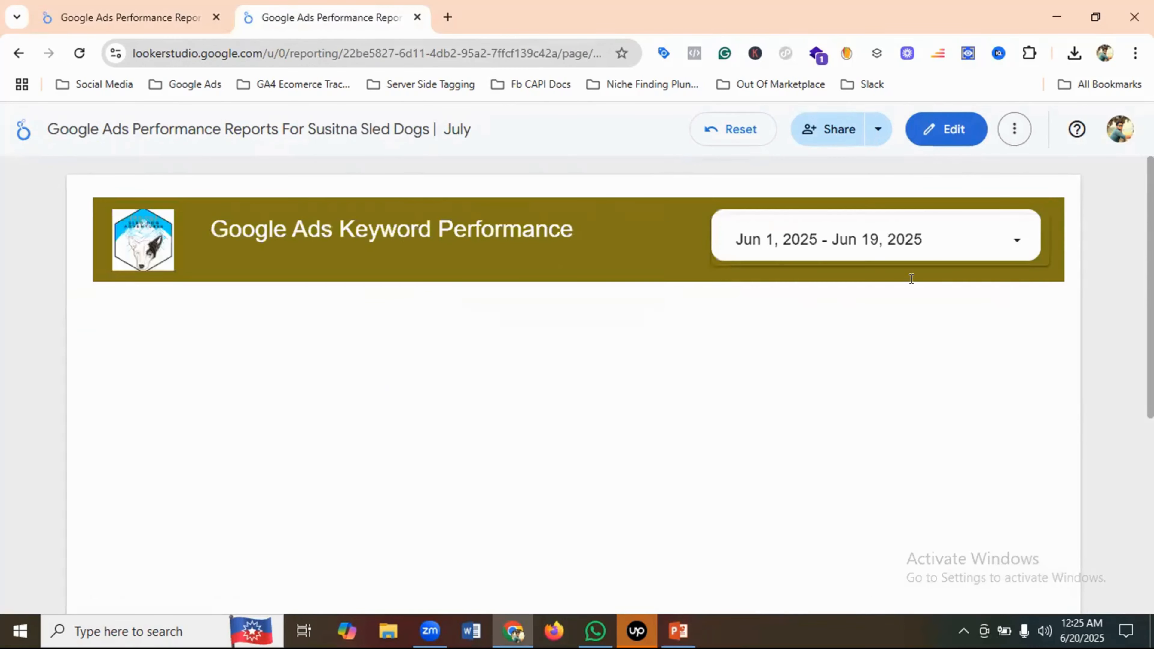
{"action": "left_click", "coordinate": [139, 20]}
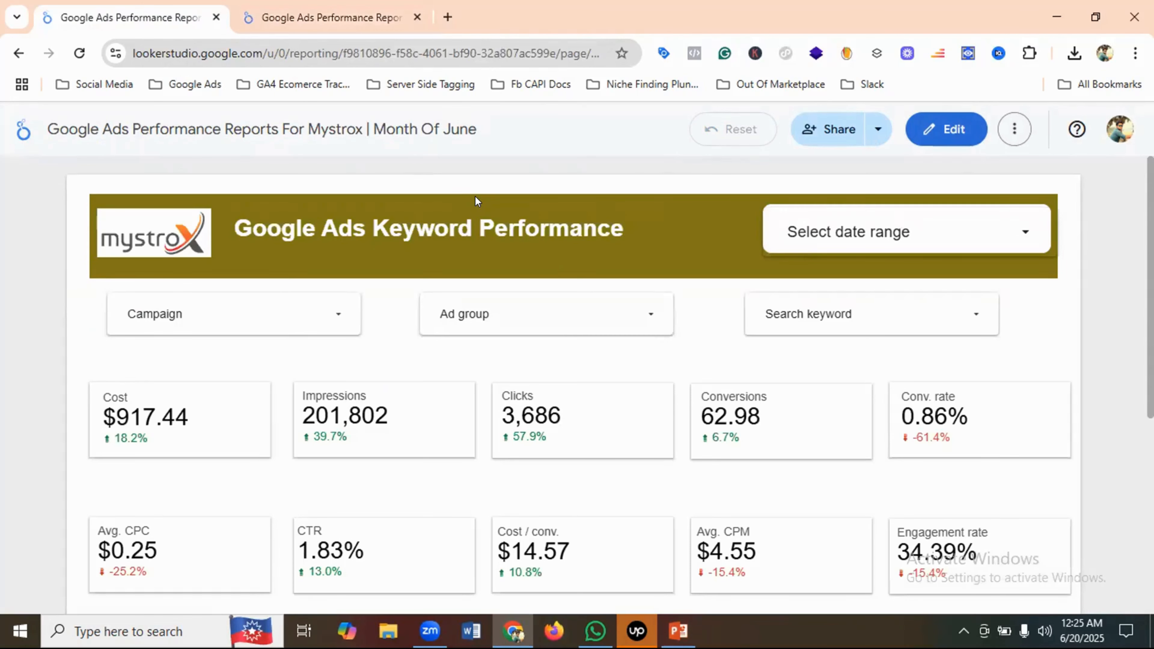
{"action": "scroll", "coordinate": [515, 268], "scroll_direction": "down", "scroll_amount": 2}
{"action": "scroll", "coordinate": [177, 404], "scroll_direction": "up", "scroll_amount": 2}
{"action": "left_click", "coordinate": [328, 17]}
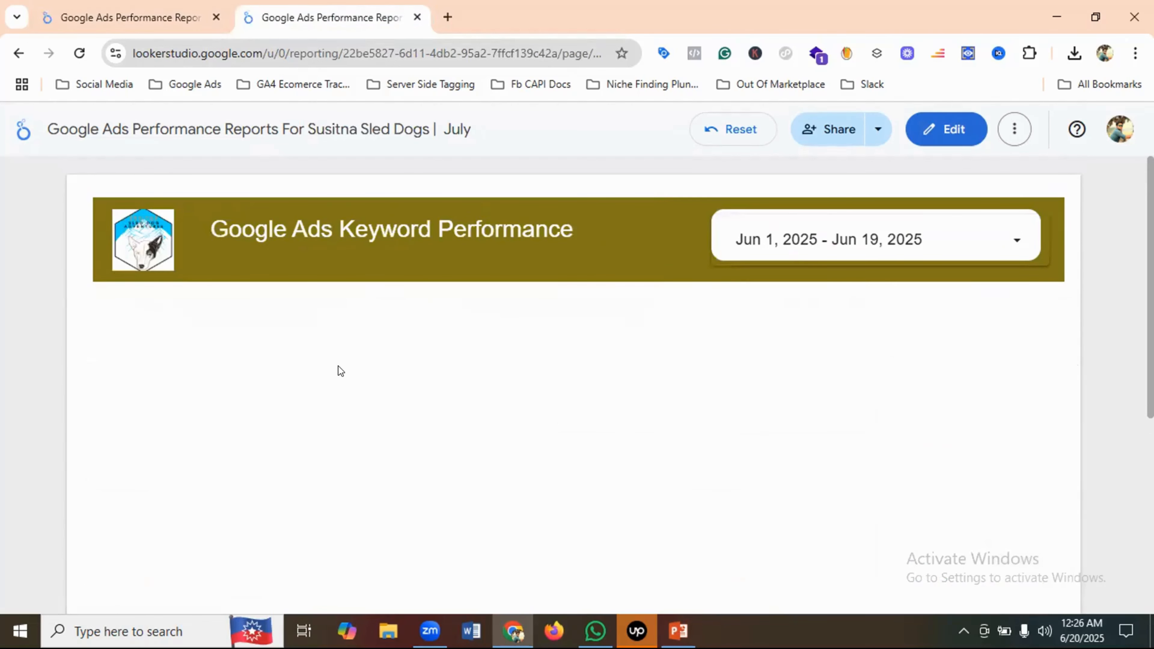
{"action": "left_click", "coordinate": [85, 15]}
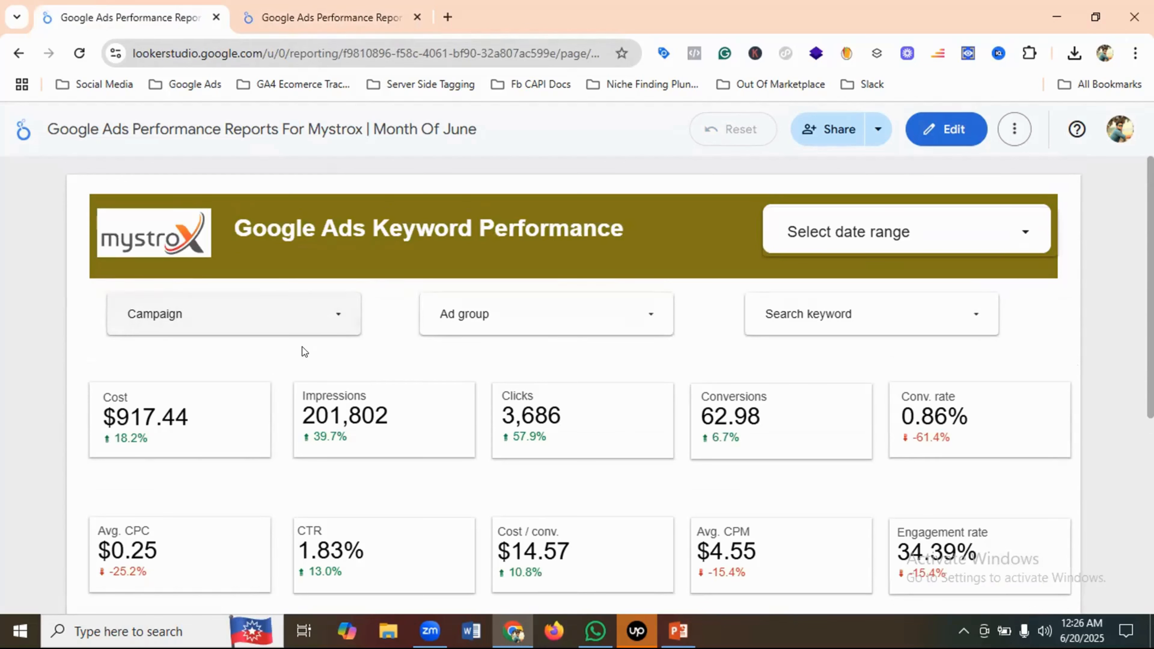
{"action": "left_click", "coordinate": [317, 21]}
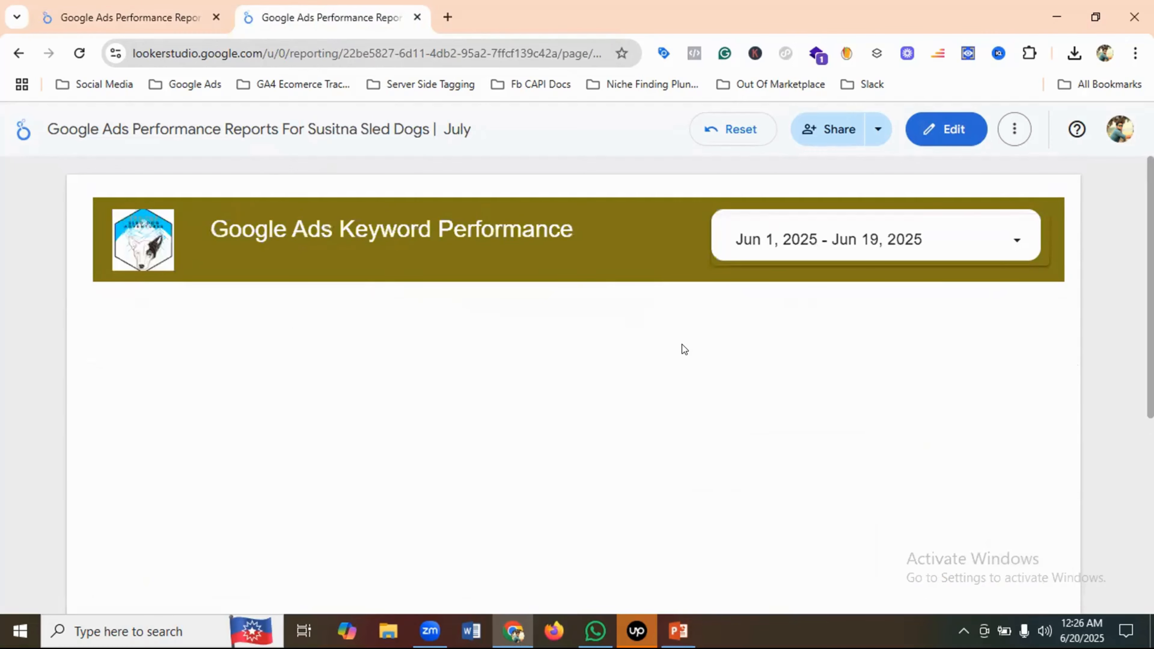
Return the Susitna report to edit mode and draw a wide rectangle below the header, under the logo, for the first filter
{"action": "left_click", "coordinate": [940, 144]}
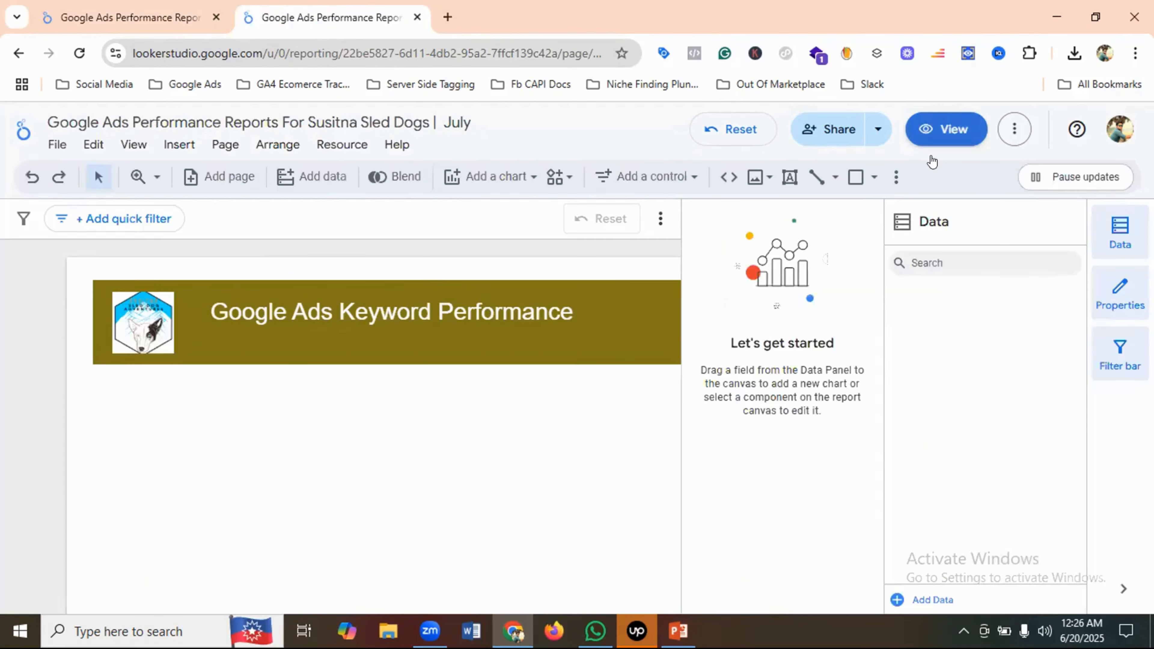
{"action": "left_click", "coordinate": [852, 177]}
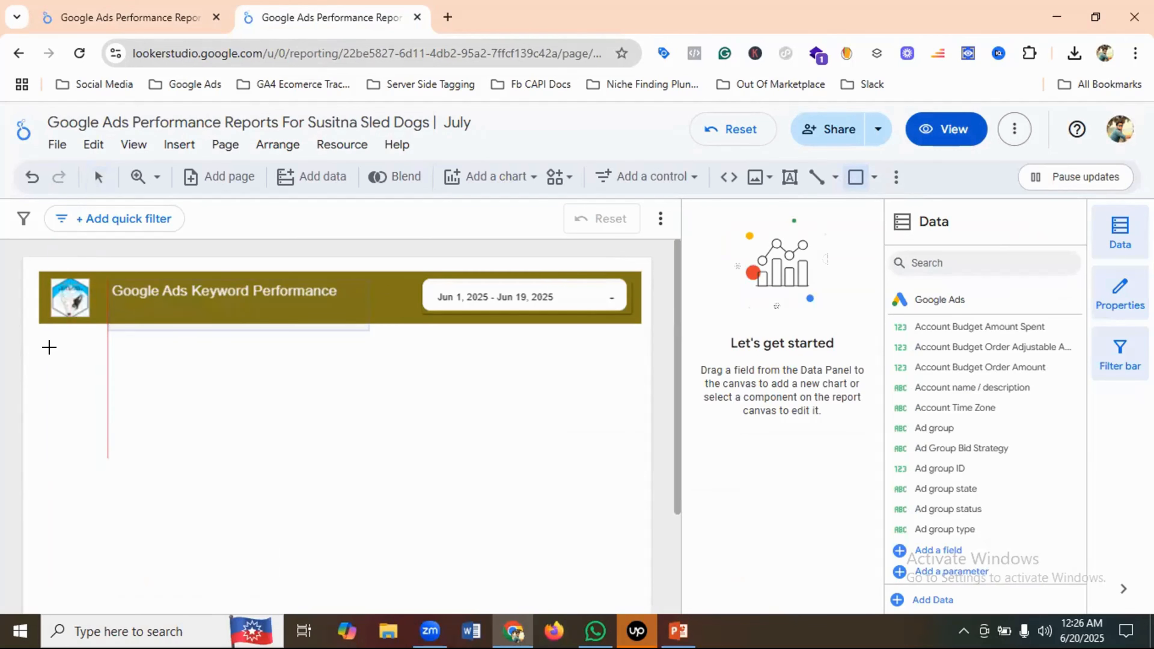
{"action": "left_click_drag", "start_coordinate": [51, 342], "coordinate": [261, 394]}
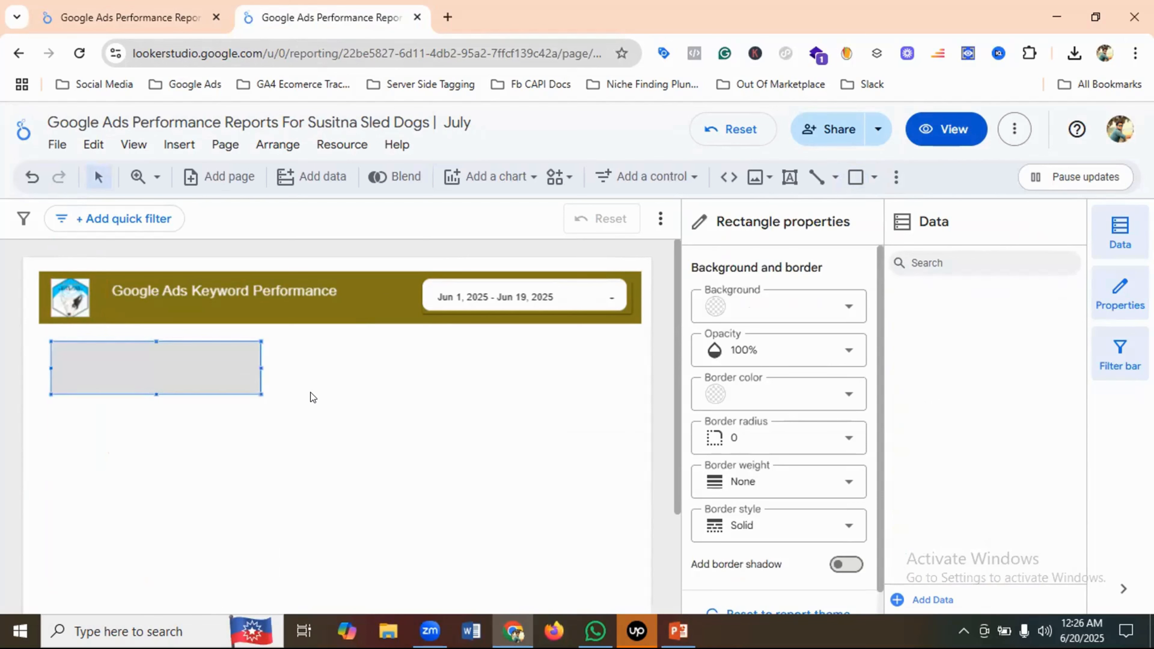
{"action": "left_click", "coordinate": [149, 17]}
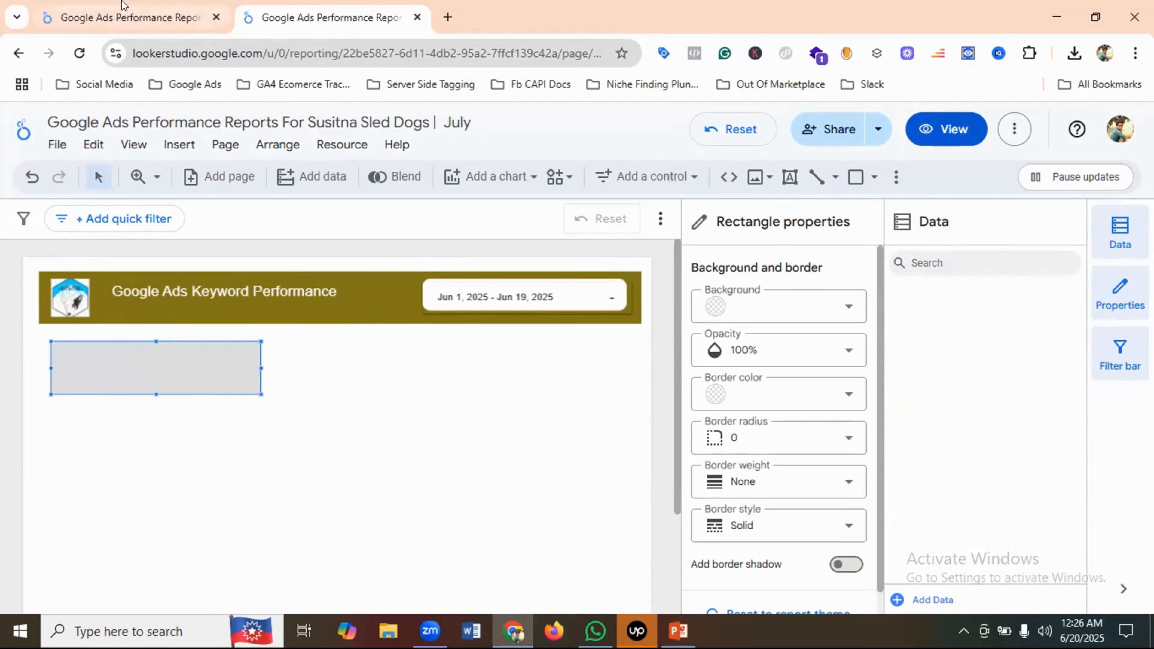
{"action": "left_click", "coordinate": [325, 18]}
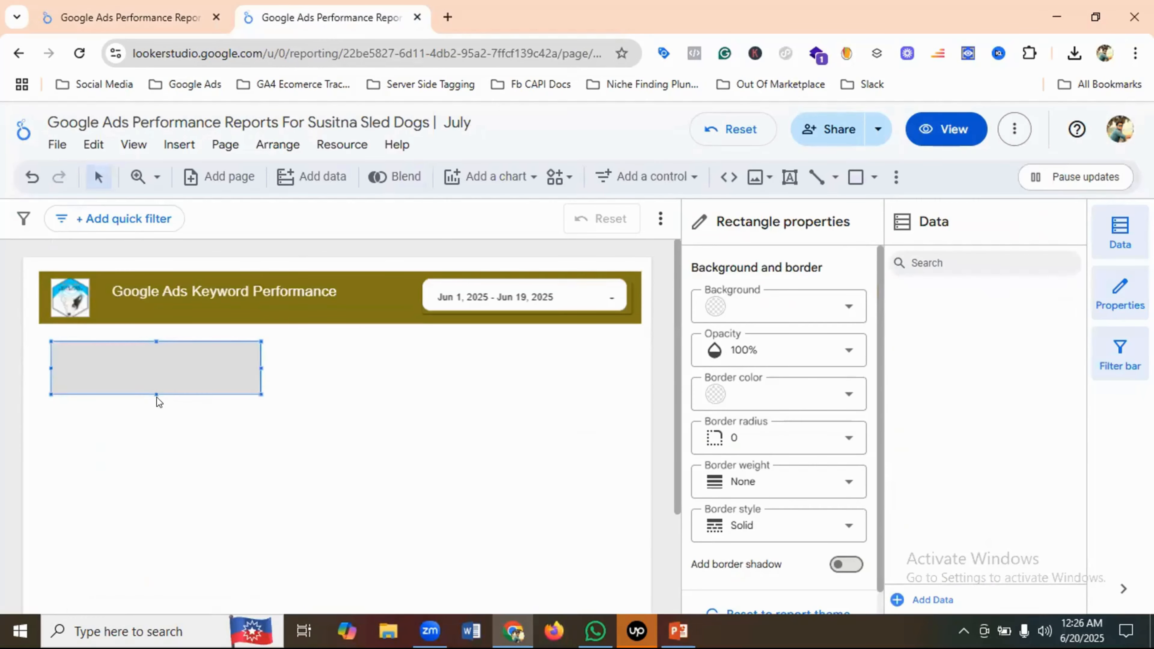
Fill the new rectangle below the header with white and make it slightly narrower
{"action": "left_click", "coordinate": [772, 306]}
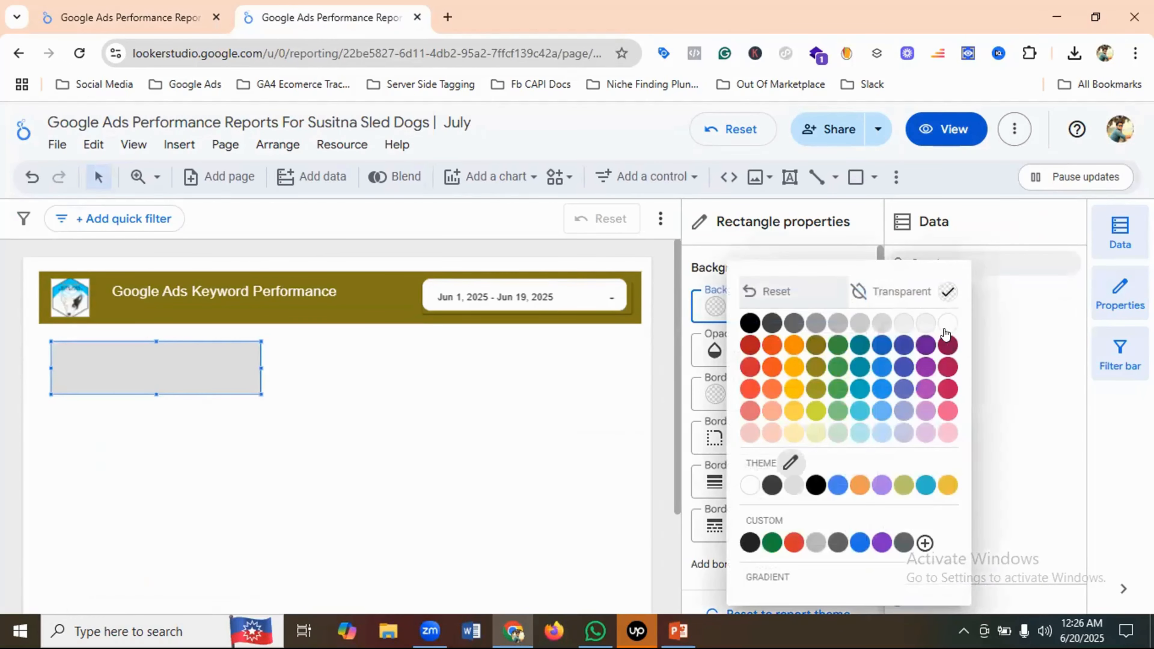
{"action": "left_click", "coordinate": [948, 324]}
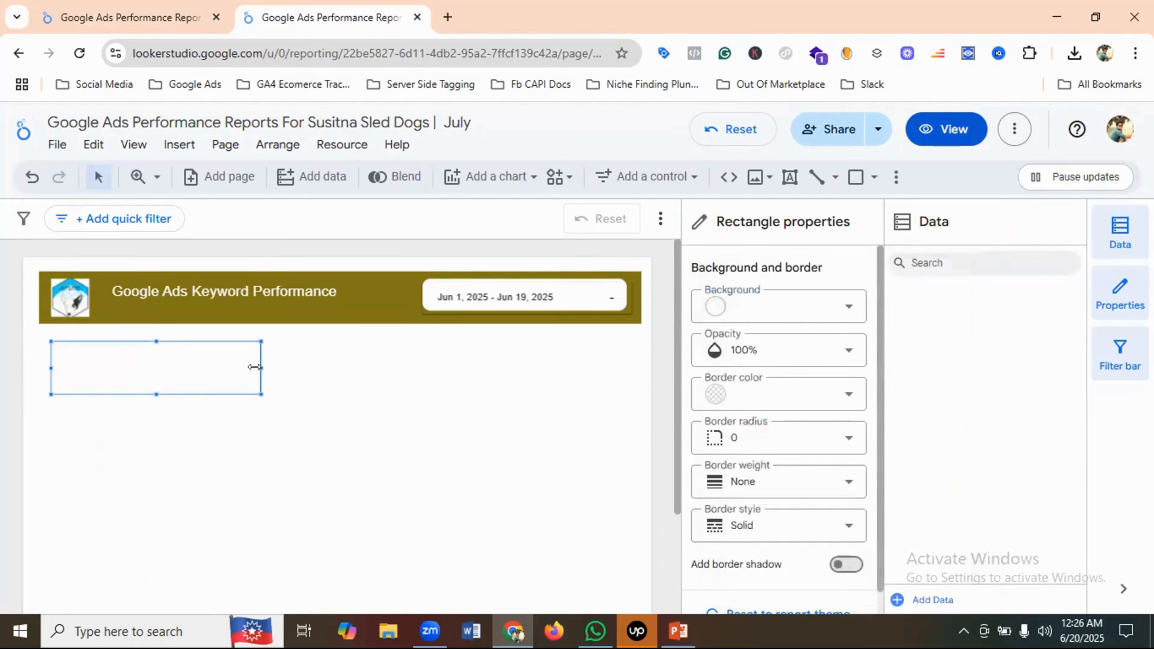
{"action": "left_click_drag", "start_coordinate": [255, 366], "coordinate": [240, 361]}
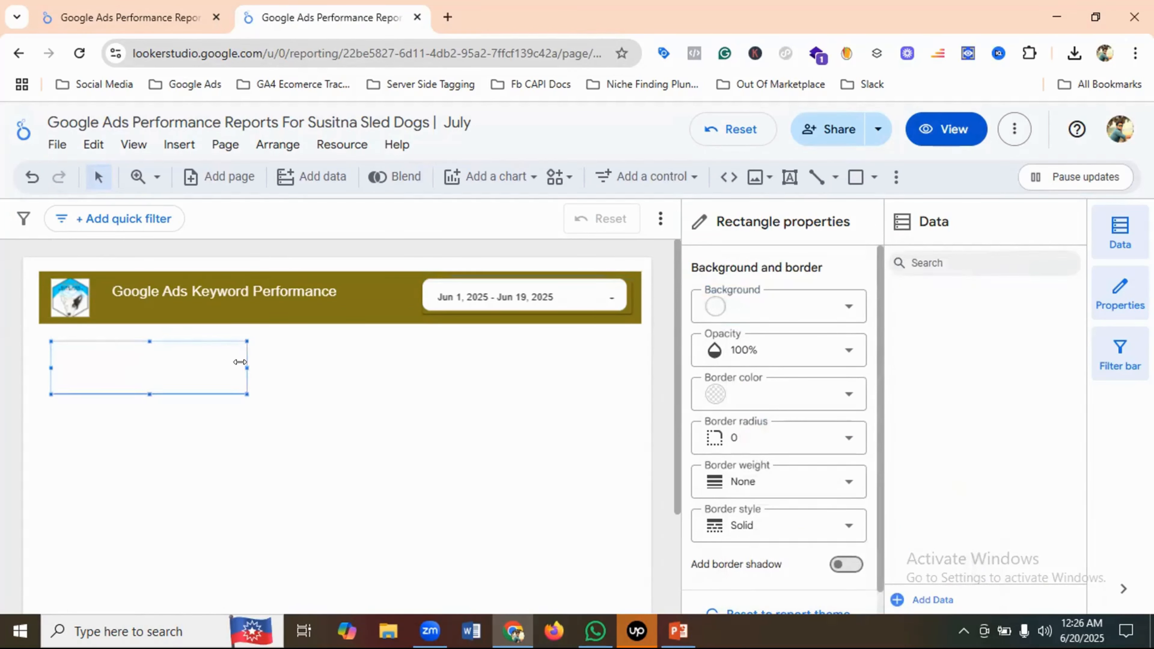
{"action": "left_click", "coordinate": [298, 364]}
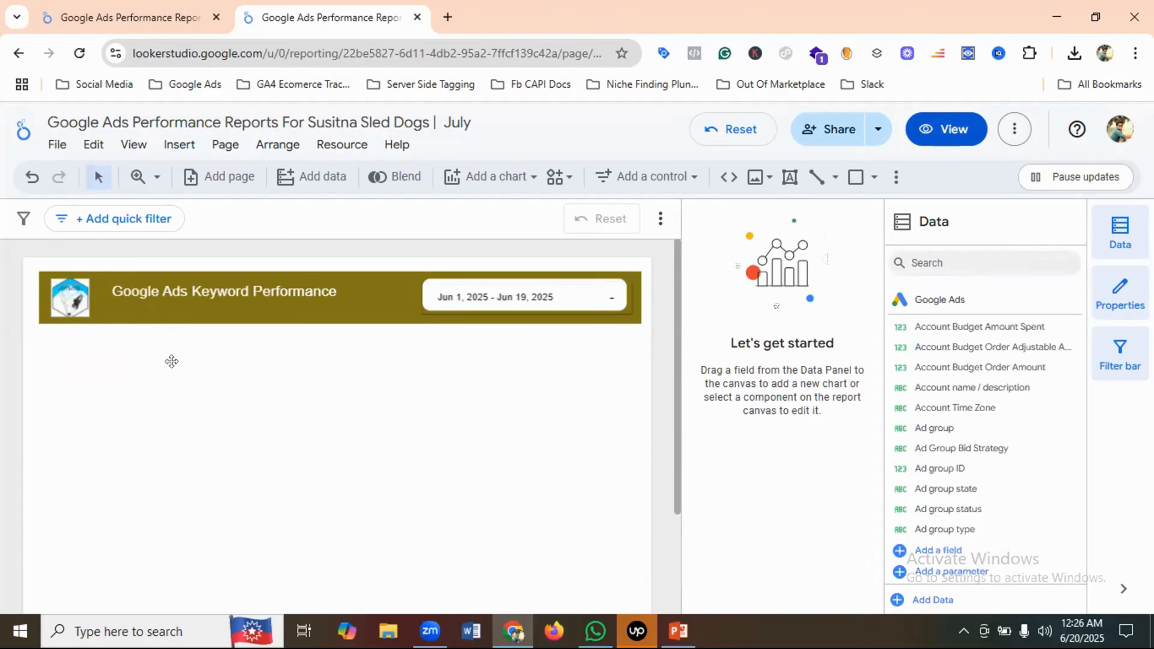
{"action": "left_click", "coordinate": [136, 366]}
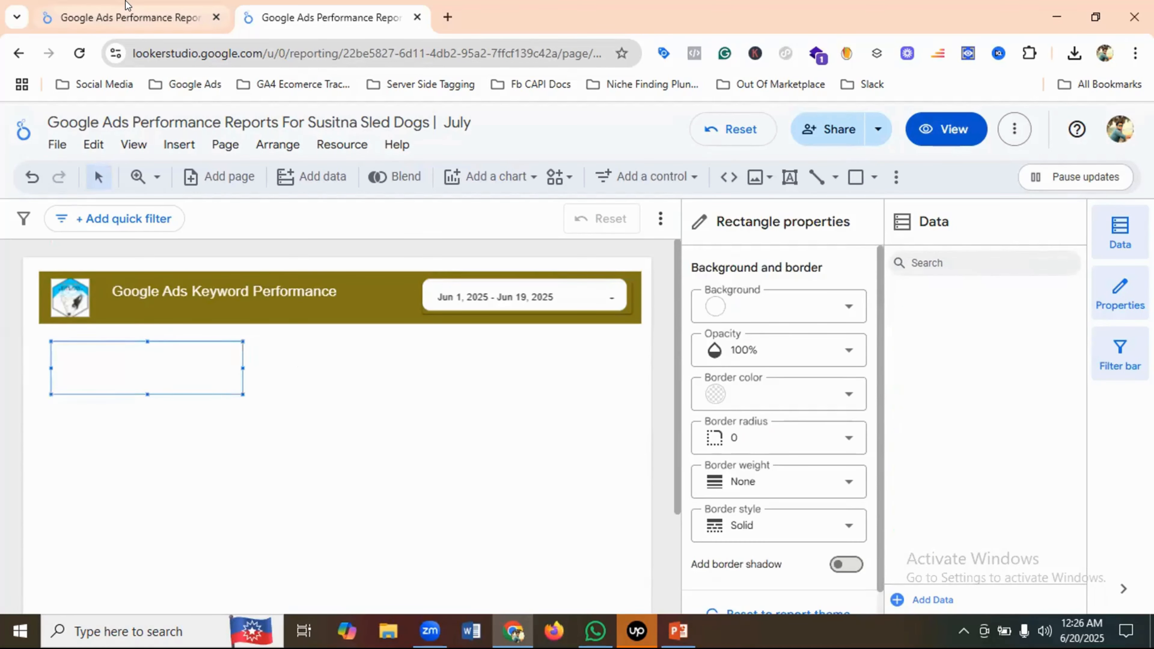
Try to place a drop-down list control inside the white rectangle below the header, and nudge it slightly
{"action": "left_click", "coordinate": [128, 10]}
{"action": "left_click", "coordinate": [344, 10]}
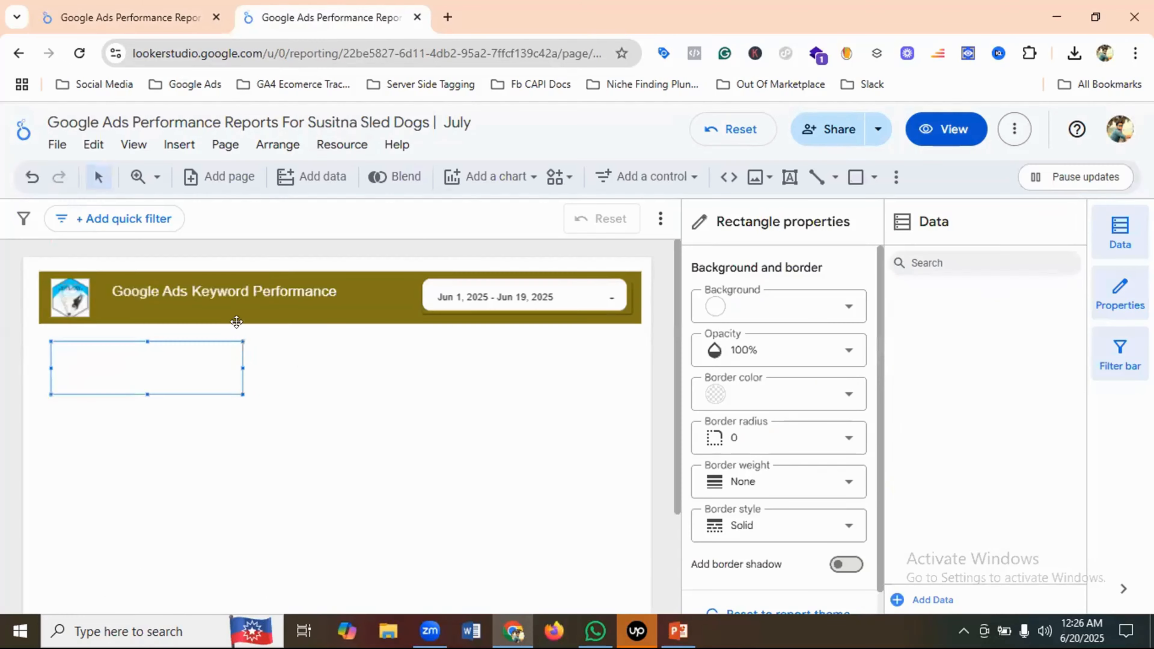
{"action": "left_click", "coordinate": [654, 177]}
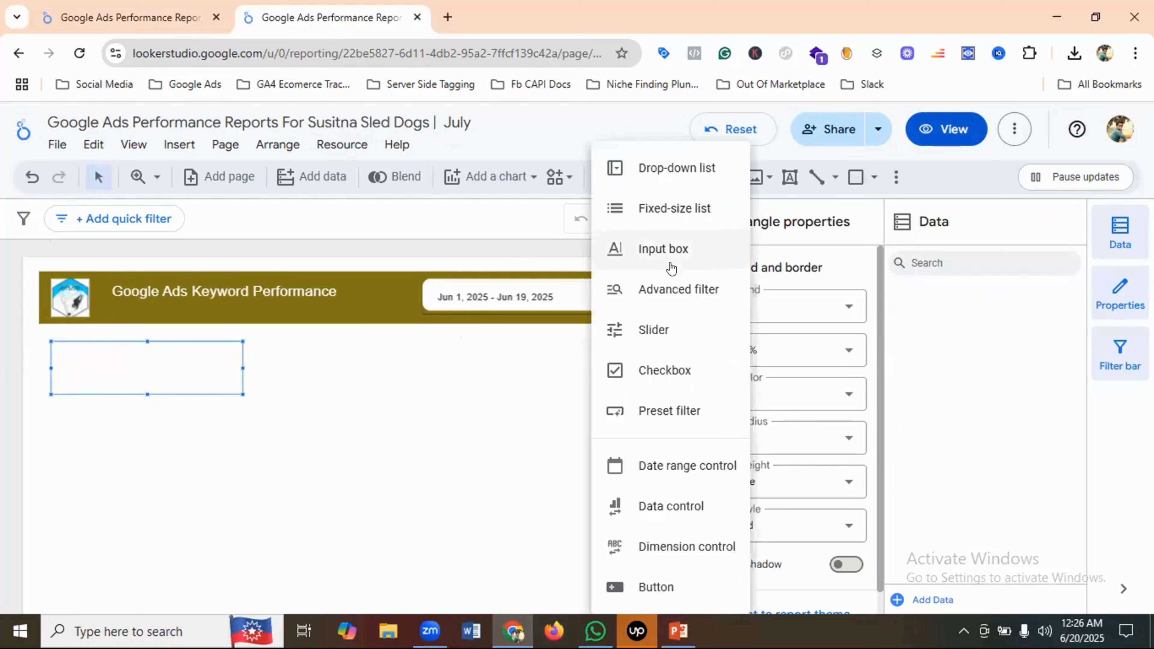
{"action": "left_click", "coordinate": [673, 172]}
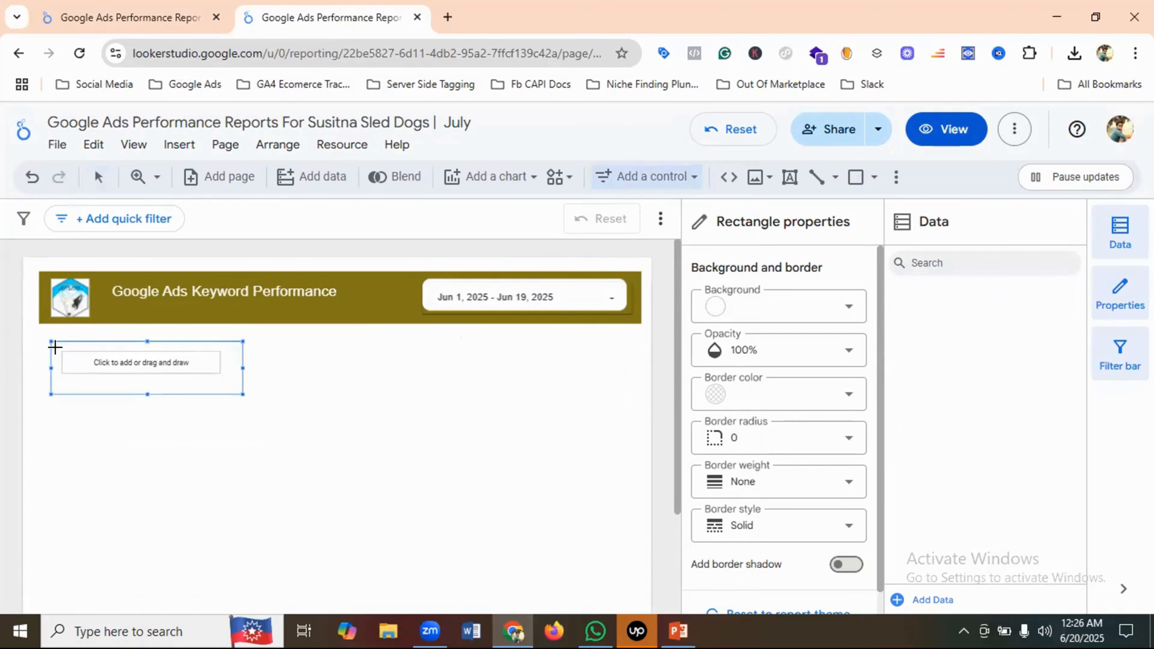
{"action": "mouse_move", "coordinate": [62, 352]}
{"action": "left_mouse_down"}
{"action": "mouse_move", "coordinate": [216, 374]}
{"action": "mouse_move", "coordinate": [220, 386]}
{"action": "left_mouse_up"}
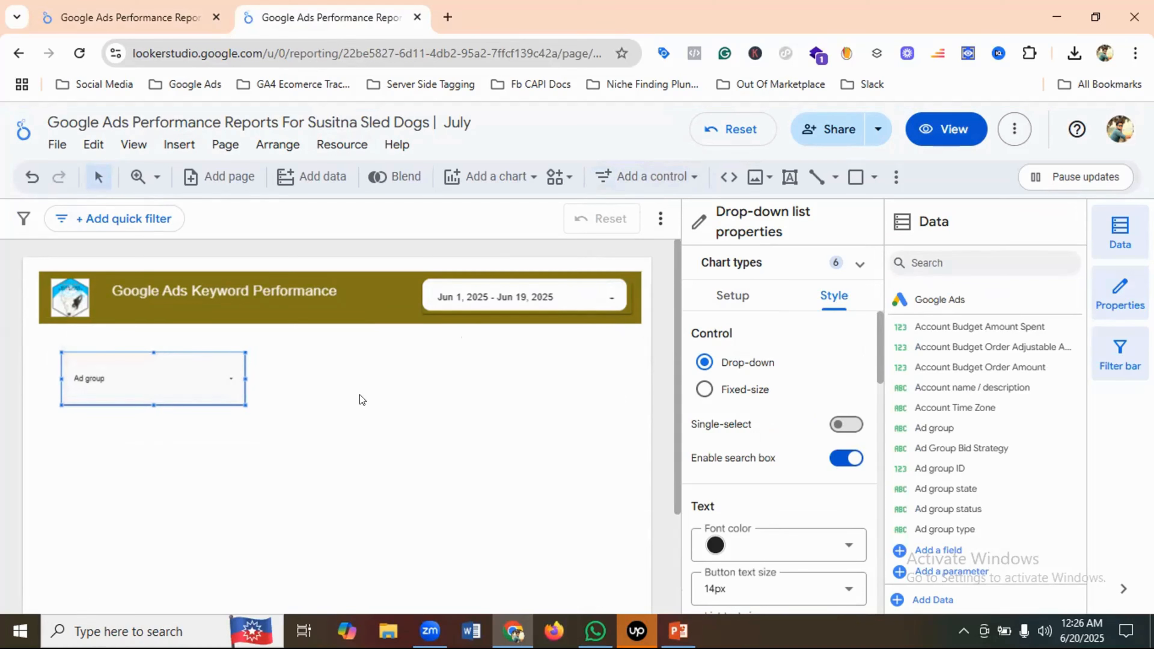
{"action": "mouse_move", "coordinate": [90, 387]}
{"action": "left_mouse_down"}
{"action": "mouse_move", "coordinate": [206, 459]}
{"action": "mouse_move", "coordinate": [98, 388]}
{"action": "left_mouse_up"}
{"action": "left_click", "coordinate": [99, 387]}
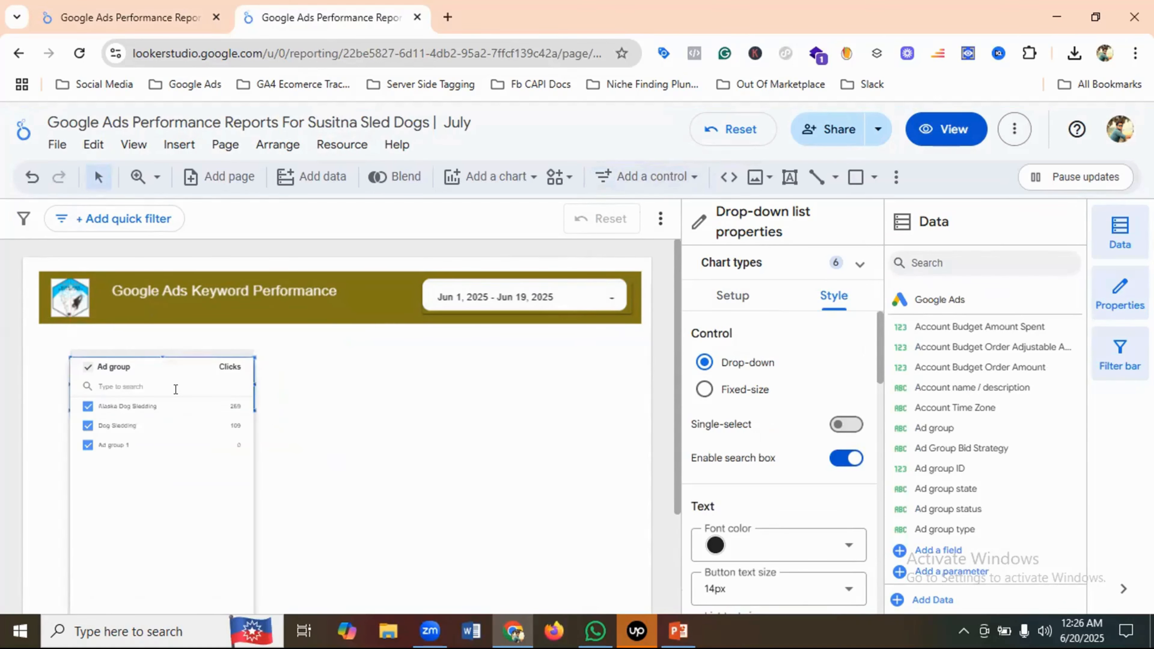
Undo the placement of the drop-down list and select the white rectangle below the header
{"action": "key", "text": "ctrl+z"}
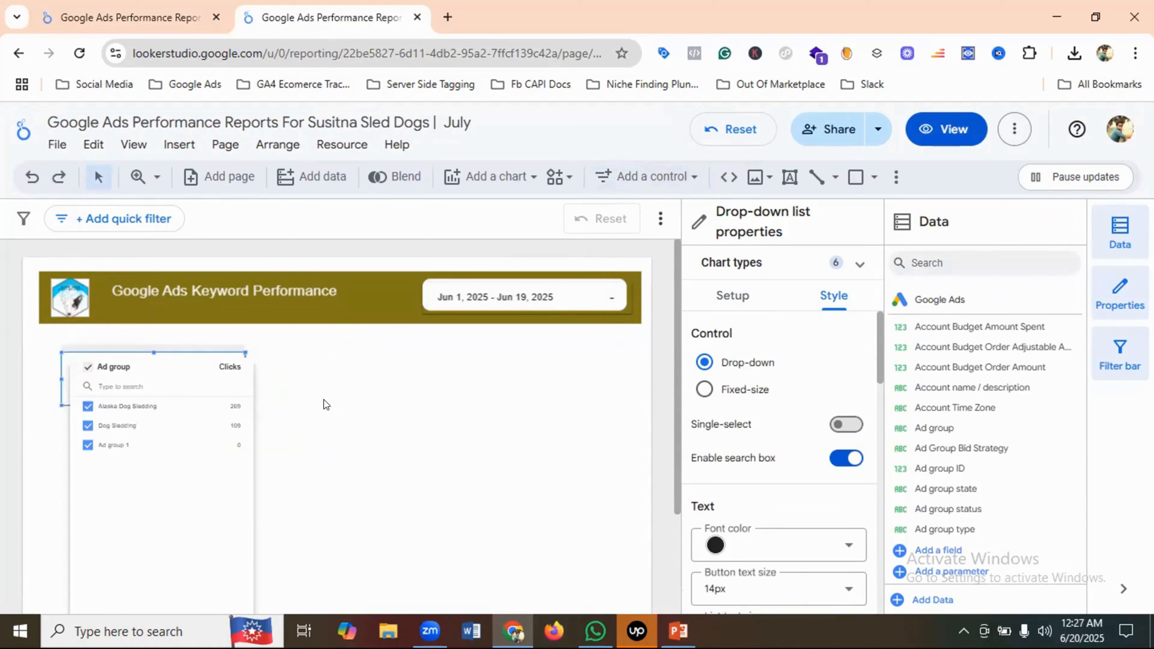
{"action": "left_click", "coordinate": [324, 400]}
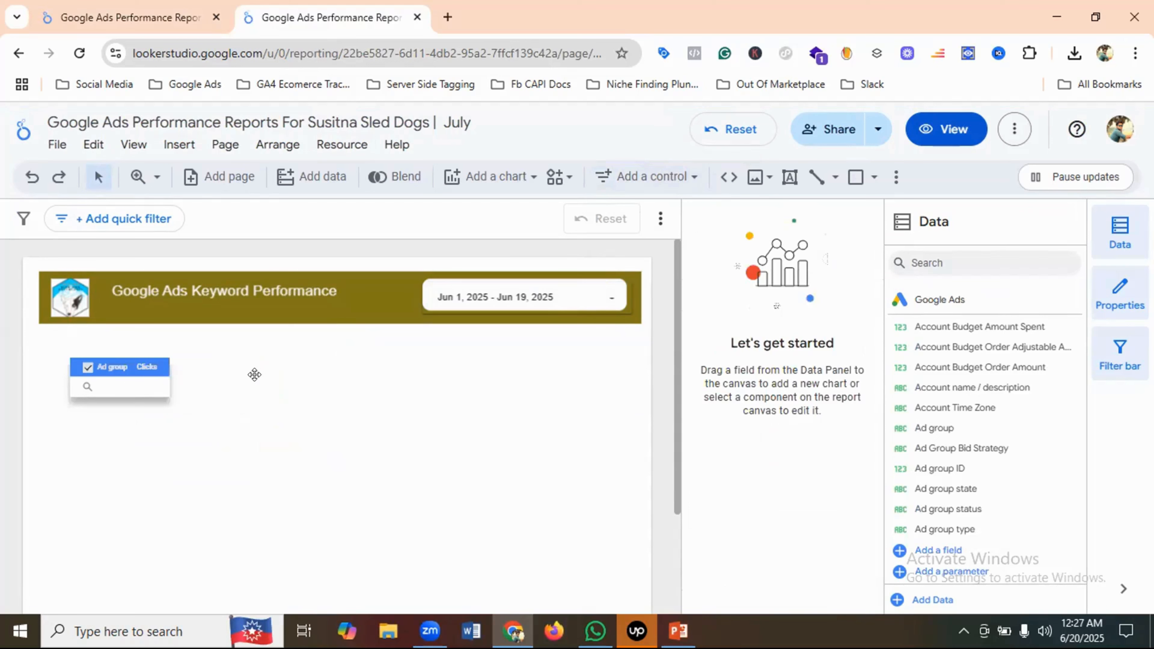
{"action": "left_click", "coordinate": [142, 368]}
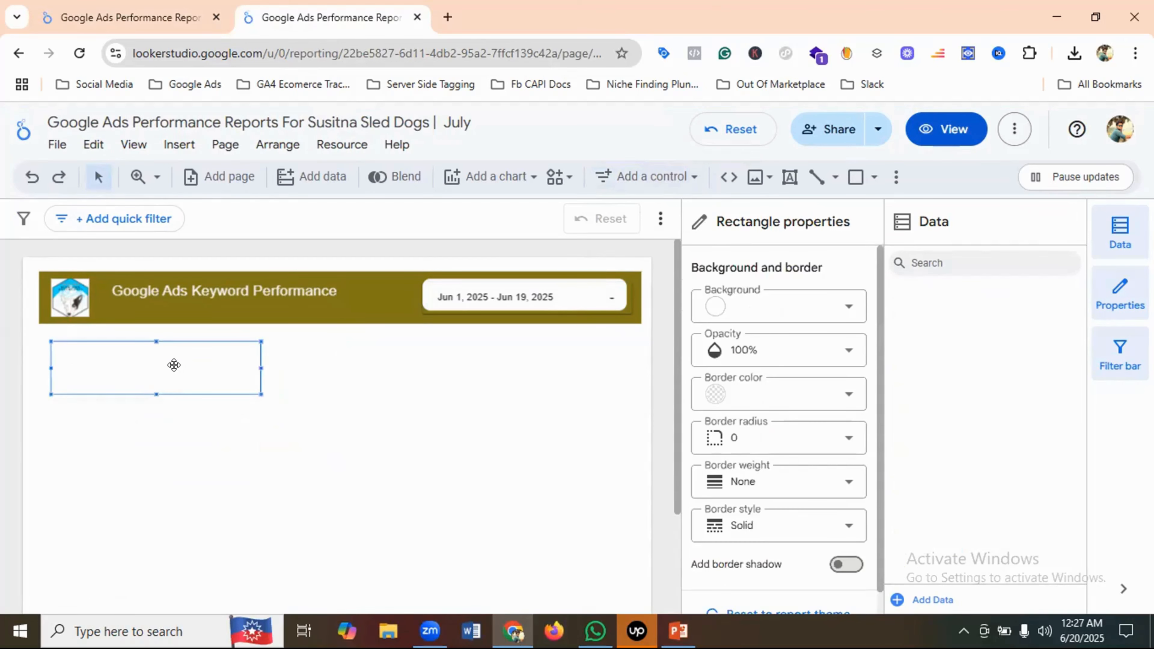
Set the border radius of the white rectangle below the header to 15, using the Mystrox report's filters as reference
{"action": "left_click", "coordinate": [128, 17]}
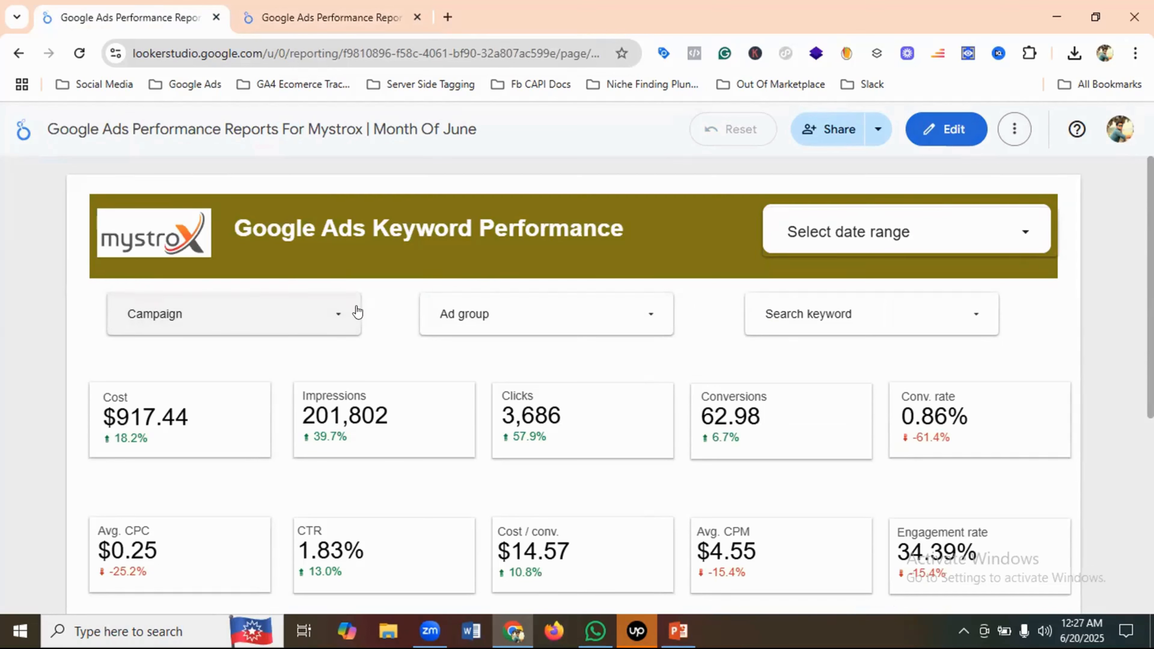
{"action": "left_click", "coordinate": [318, 18]}
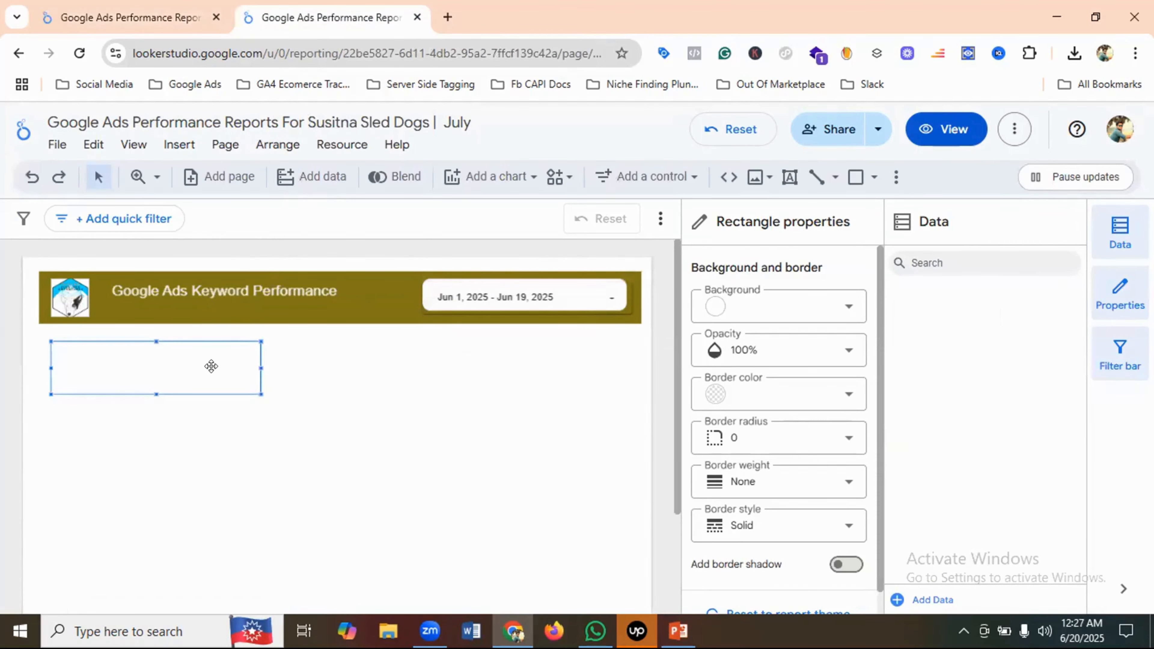
{"action": "scroll", "coordinate": [791, 389], "scroll_direction": "down", "scroll_amount": 1}
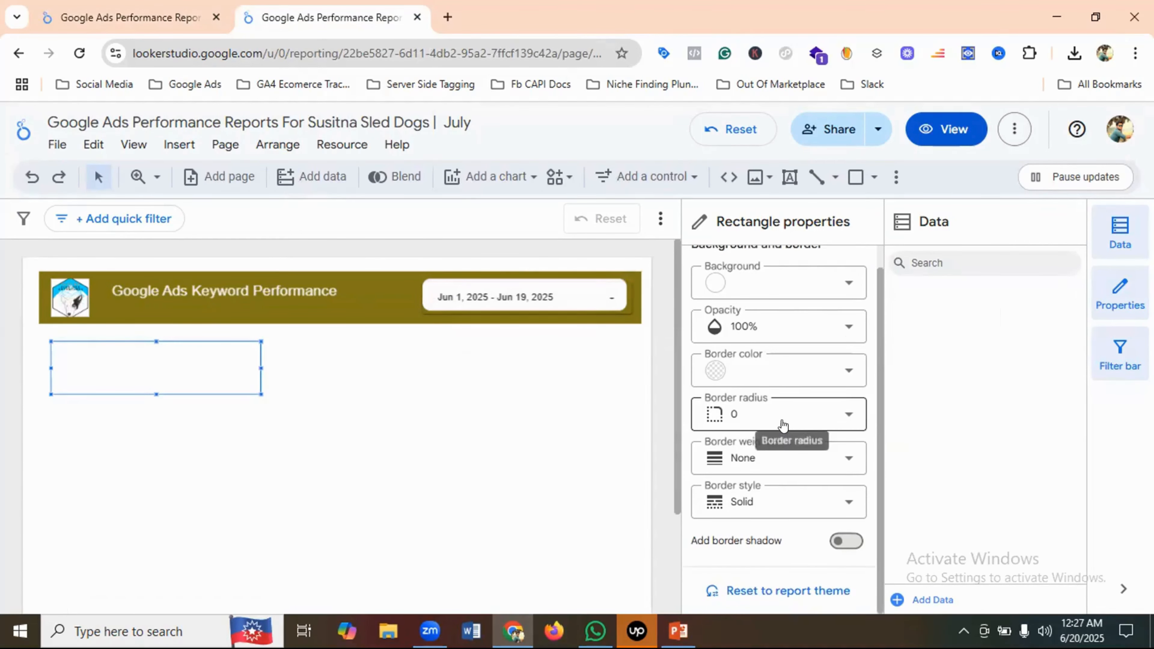
{"action": "left_click", "coordinate": [777, 418]}
{"action": "scroll", "coordinate": [747, 317], "scroll_direction": "down", "scroll_amount": 2}
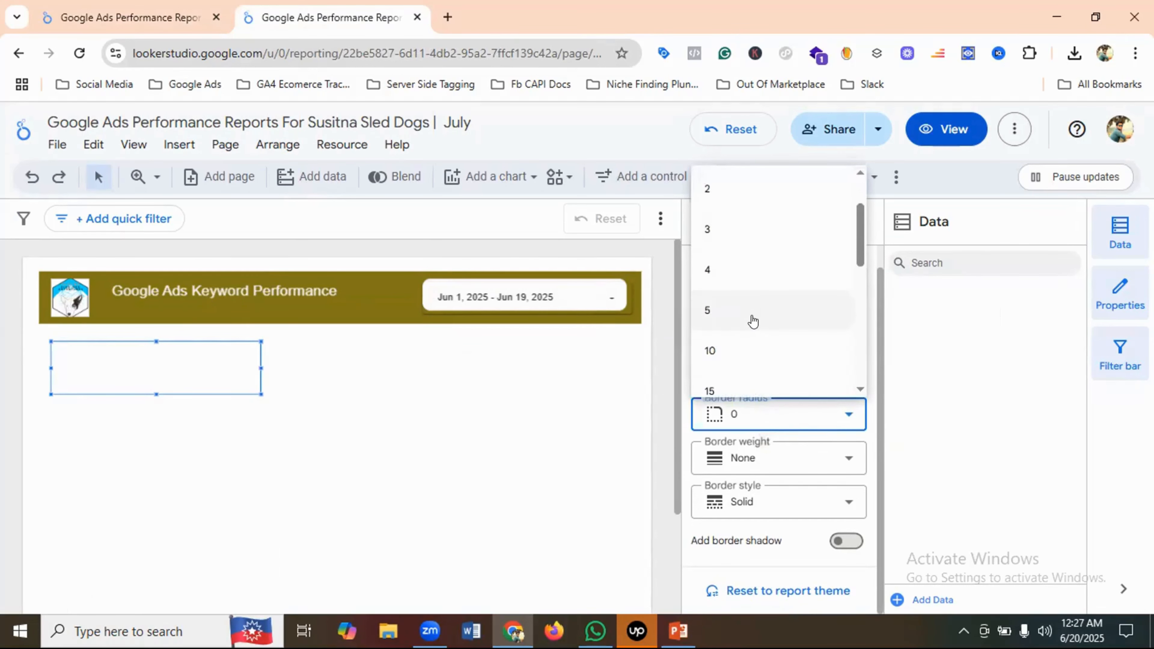
{"action": "scroll", "coordinate": [737, 337], "scroll_direction": "up", "scroll_amount": 2}
{"action": "scroll", "coordinate": [736, 336], "scroll_direction": "down", "scroll_amount": 1}
{"action": "scroll", "coordinate": [713, 359], "scroll_direction": "down", "scroll_amount": 1}
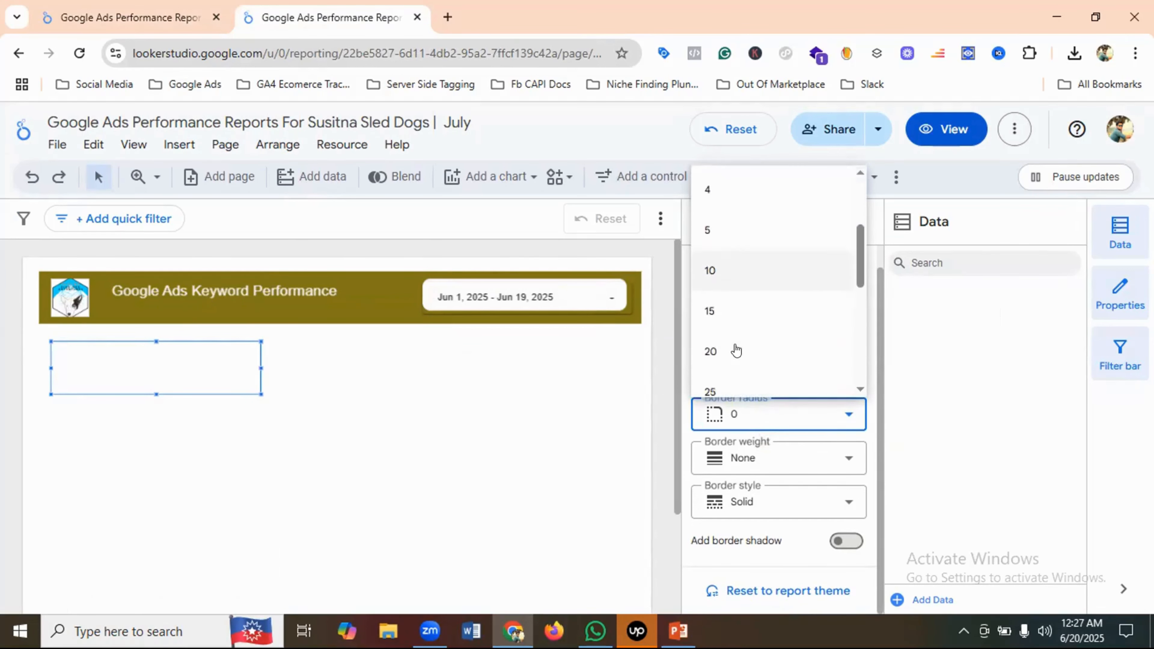
{"action": "left_click", "coordinate": [722, 309]}
{"action": "left_click", "coordinate": [317, 389]}
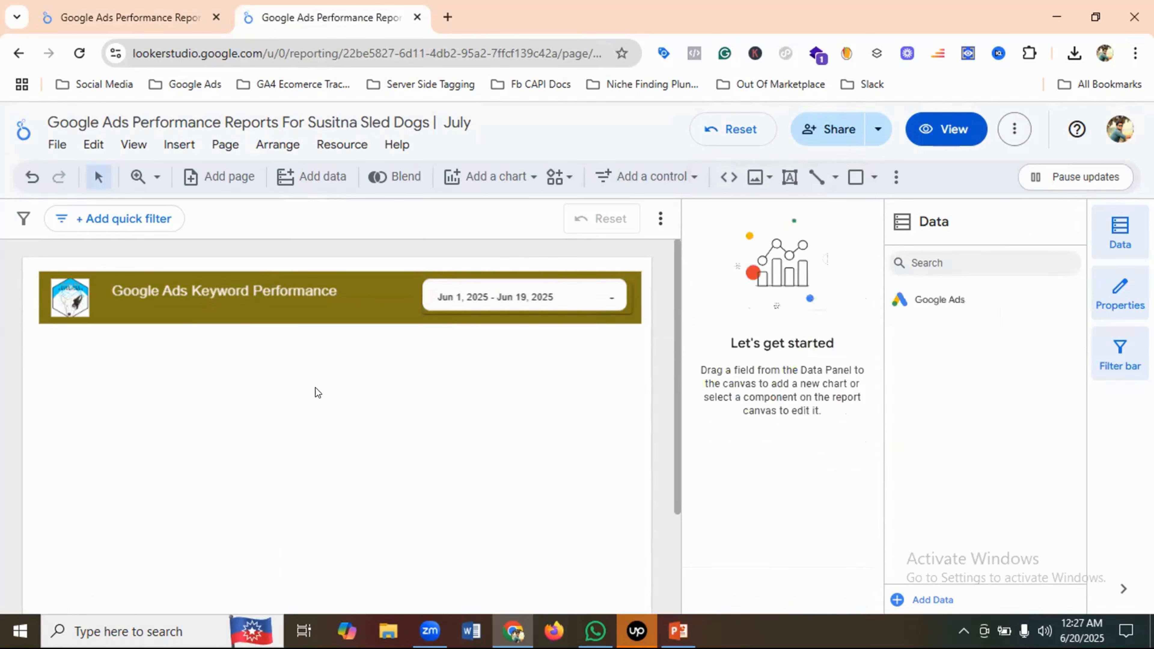
Add a drop-down list control over the white rectangle below the header and expand its list of values
{"action": "left_click", "coordinate": [187, 364]}
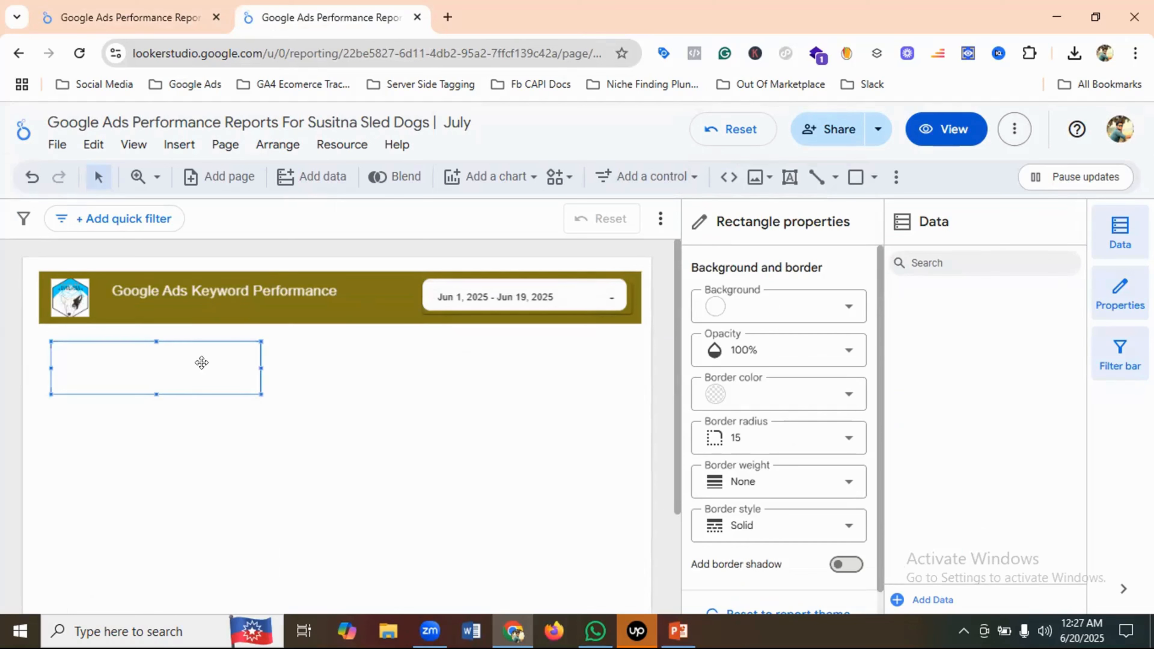
{"action": "left_click", "coordinate": [661, 182]}
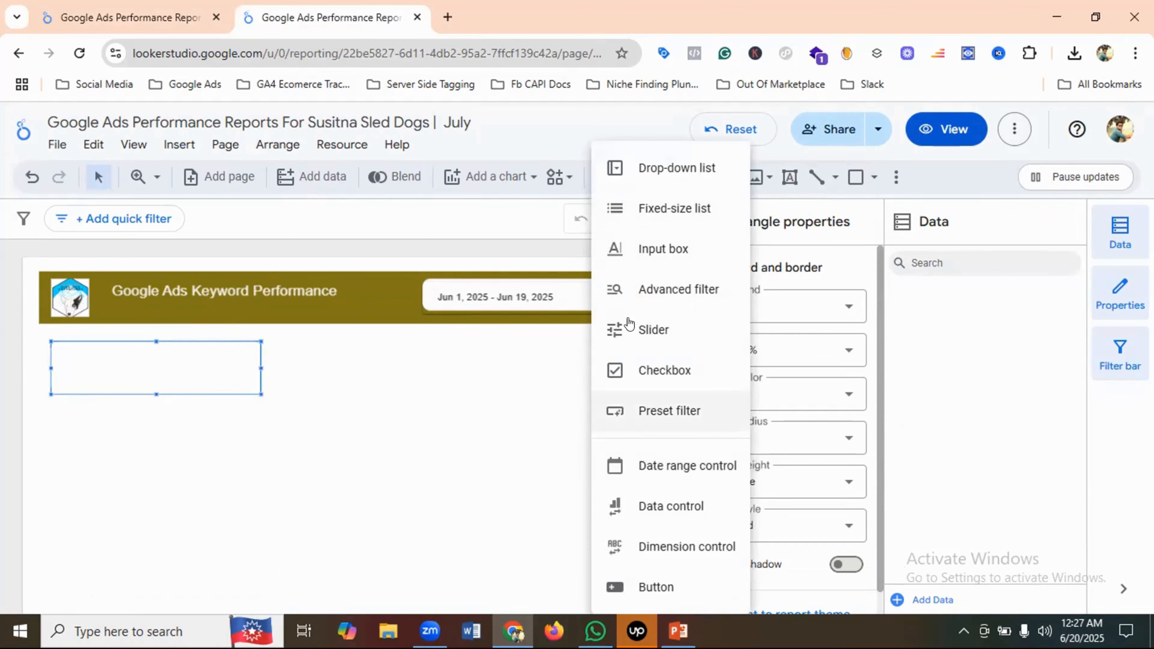
{"action": "left_click", "coordinate": [670, 169]}
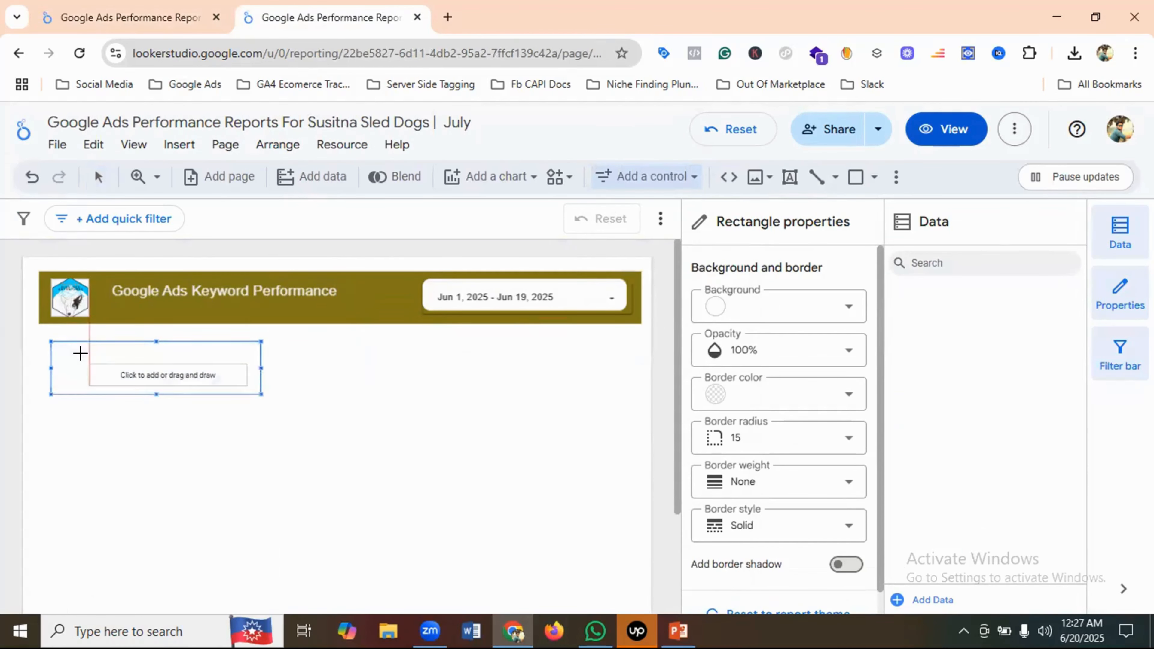
{"action": "left_click", "coordinate": [56, 342]}
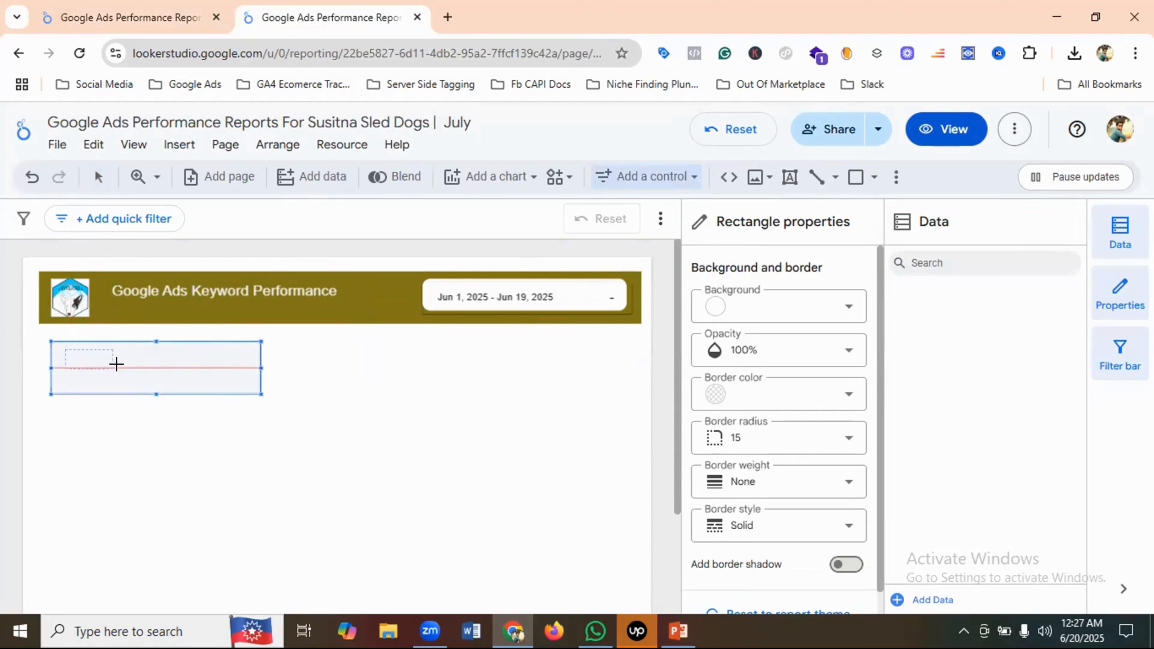
{"action": "left_click_drag", "start_coordinate": [191, 367], "coordinate": [243, 377]}
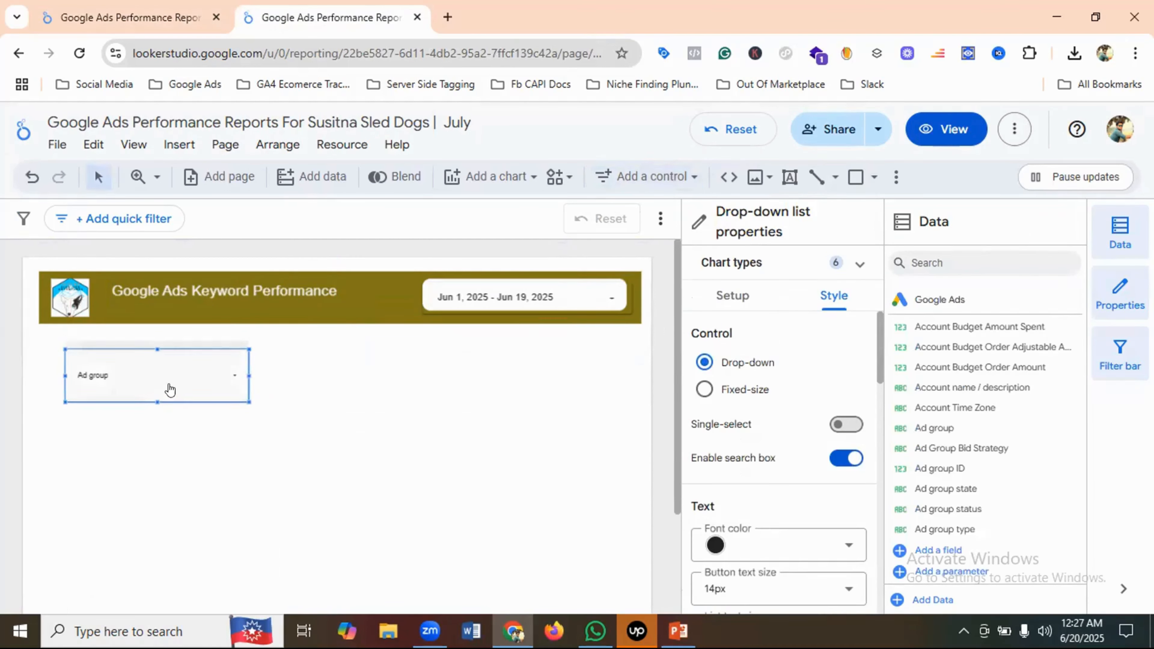
{"action": "left_click", "coordinate": [158, 378]}
{"action": "left_click", "coordinate": [401, 372]}
{"action": "left_click", "coordinate": [159, 395]}
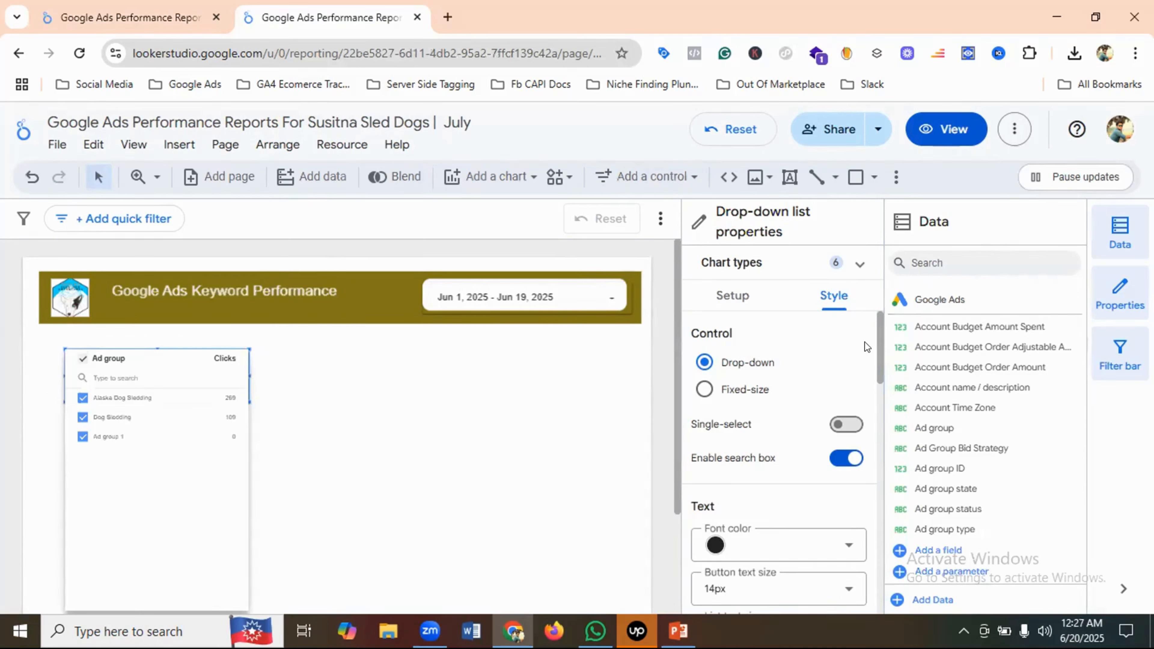
Change the drop-down list's control field to Campaign, matching the first filter of the Mystrox report
{"action": "scroll", "coordinate": [828, 334], "scroll_direction": "down", "scroll_amount": 3}
{"action": "scroll", "coordinate": [809, 320], "scroll_direction": "up", "scroll_amount": 3}
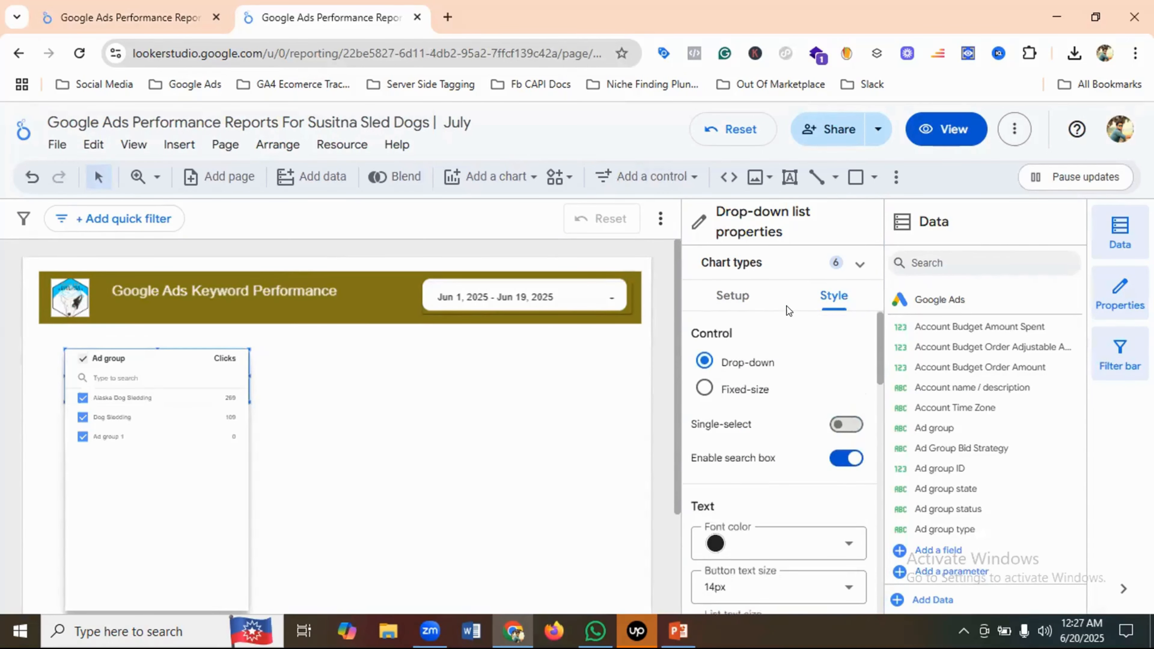
{"action": "left_click", "coordinate": [731, 296]}
{"action": "scroll", "coordinate": [814, 343], "scroll_direction": "down", "scroll_amount": 2}
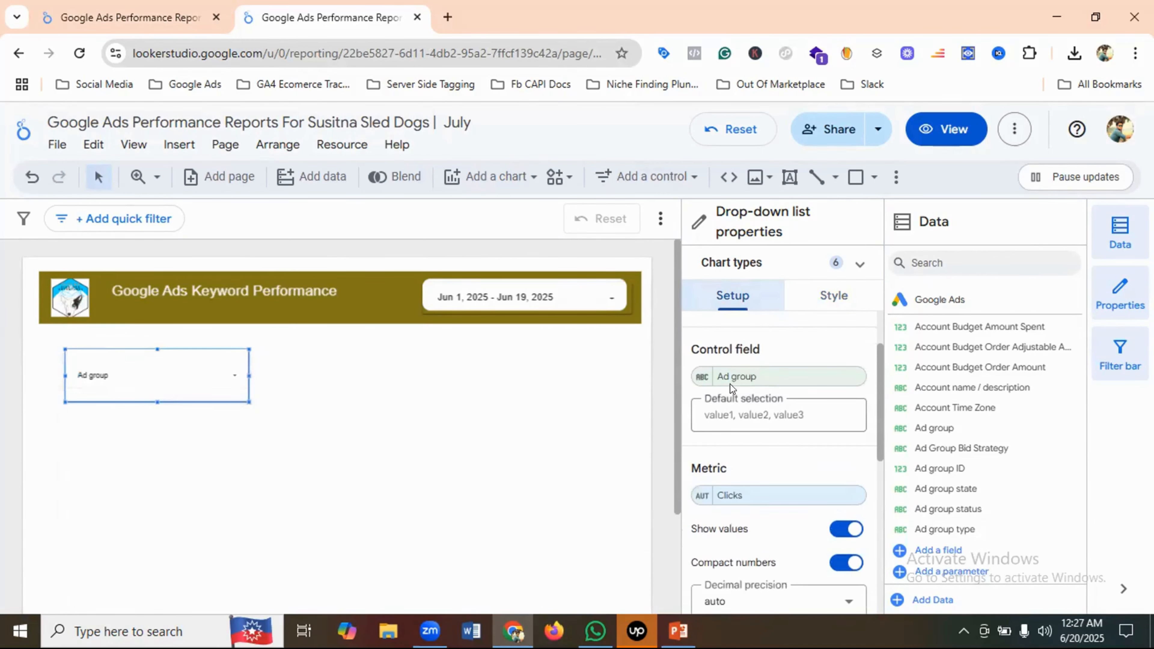
{"action": "left_click", "coordinate": [144, 17]}
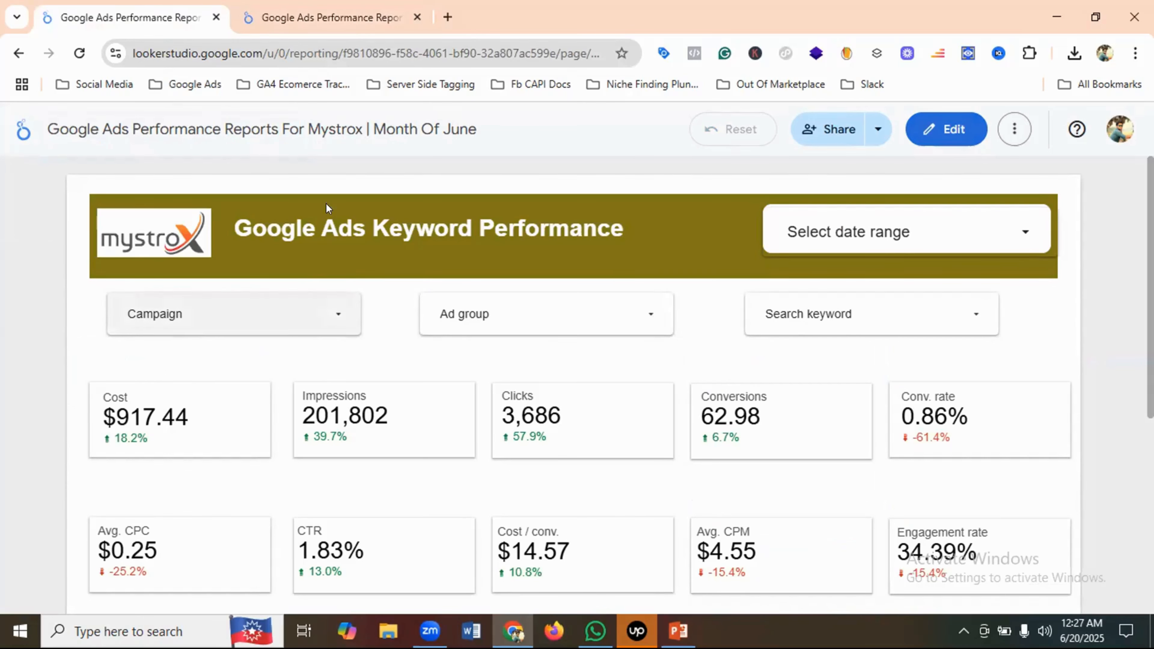
{"action": "left_click", "coordinate": [336, 18]}
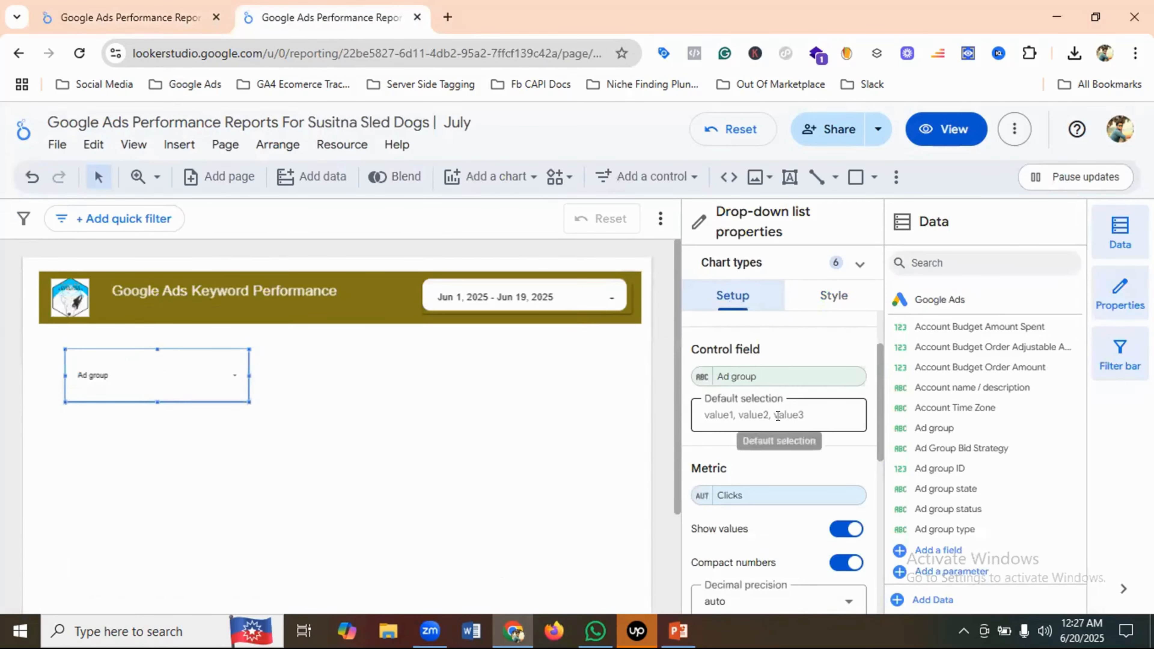
{"action": "left_click", "coordinate": [741, 375]}
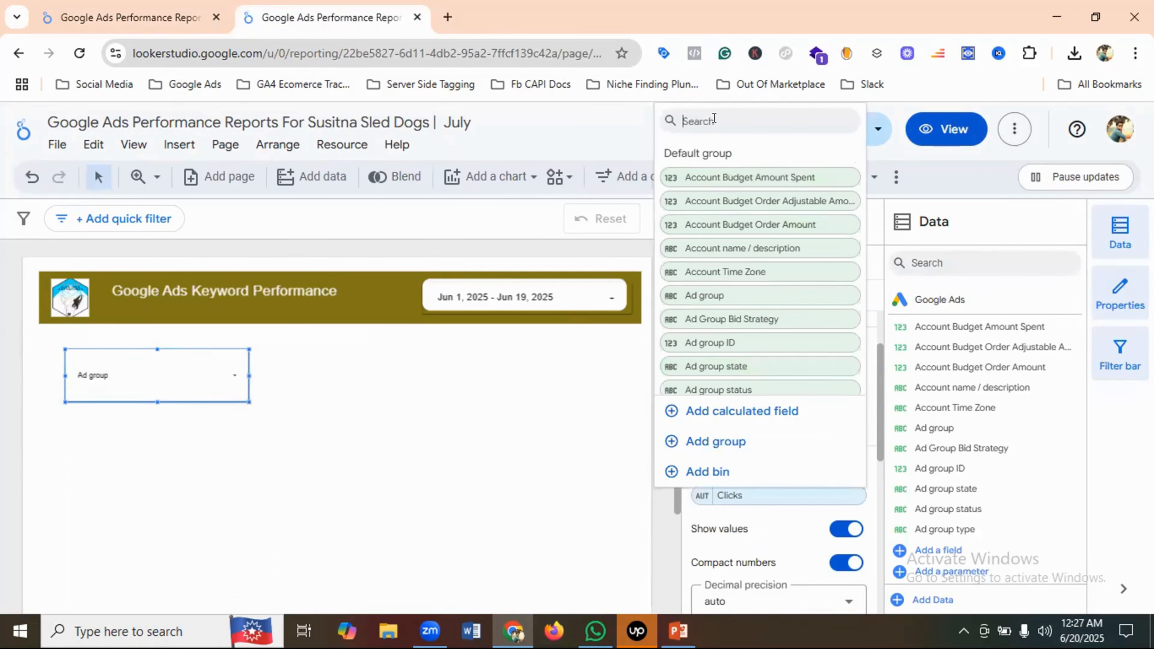
{"action": "type", "text": "cam"}
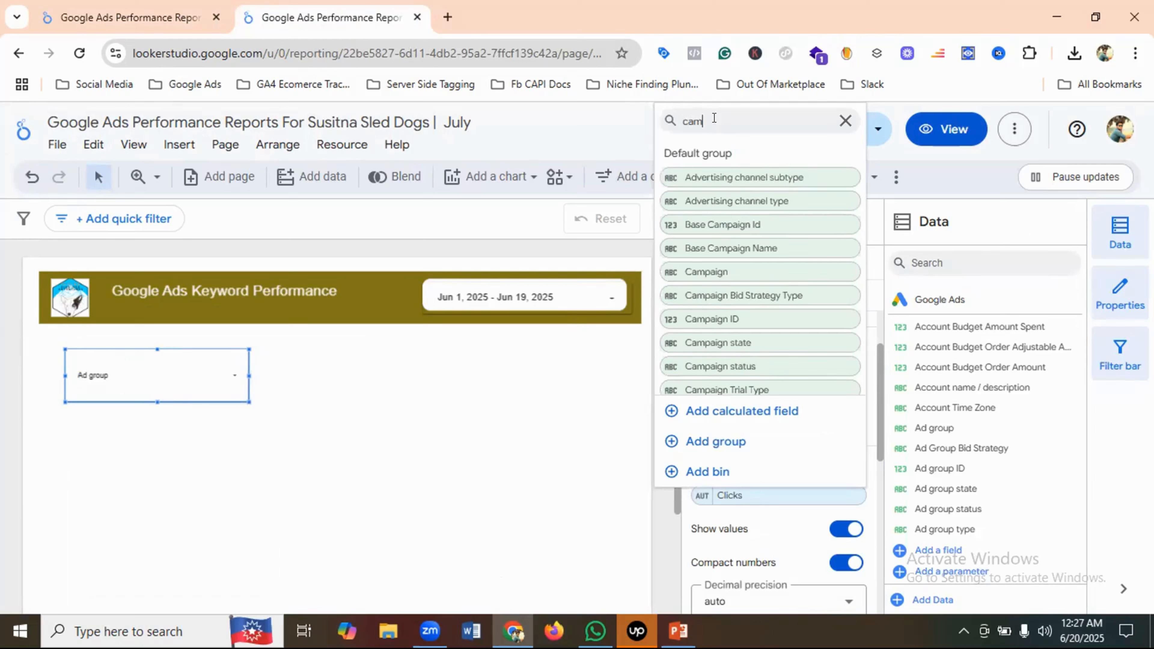
{"action": "type", "text": "paign"}
{"action": "left_click", "coordinate": [708, 275]}
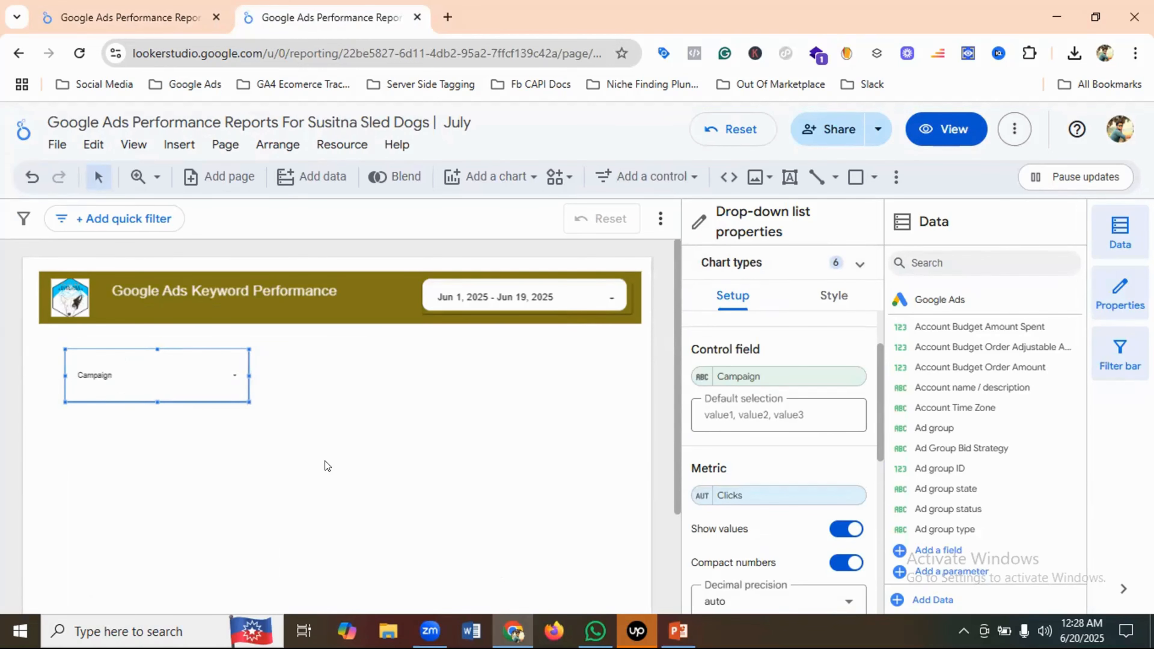
Move the Campaign drop-down list slightly upward so that it is centred on the white rectangle
{"action": "left_click", "coordinate": [157, 10]}
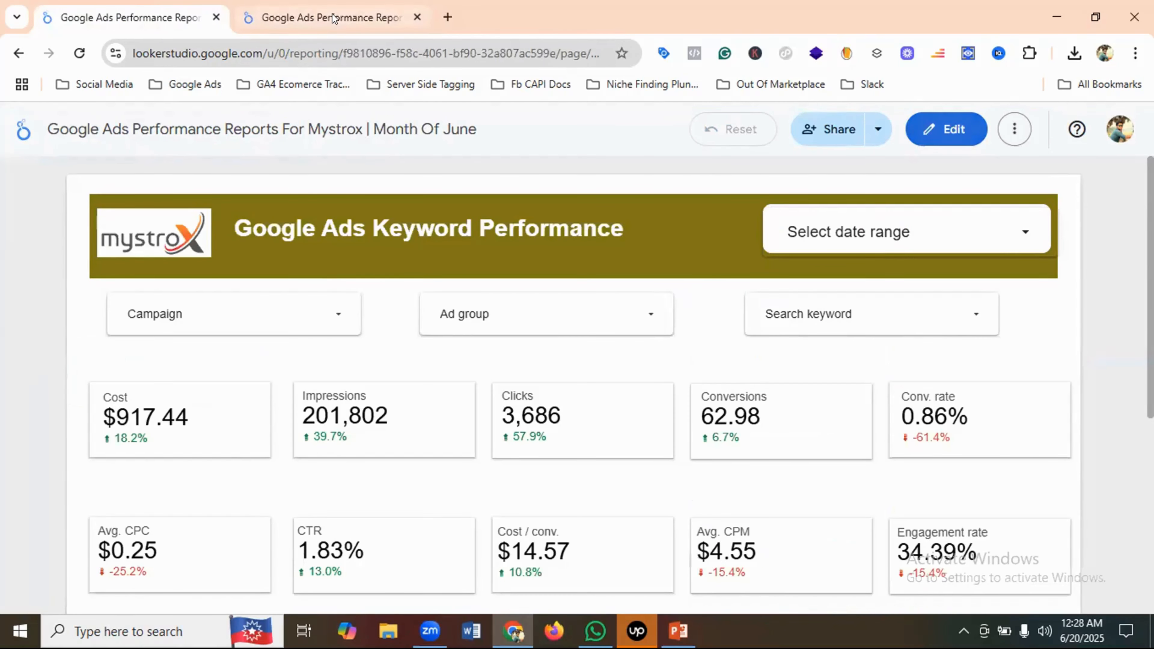
{"action": "left_click", "coordinate": [314, 18]}
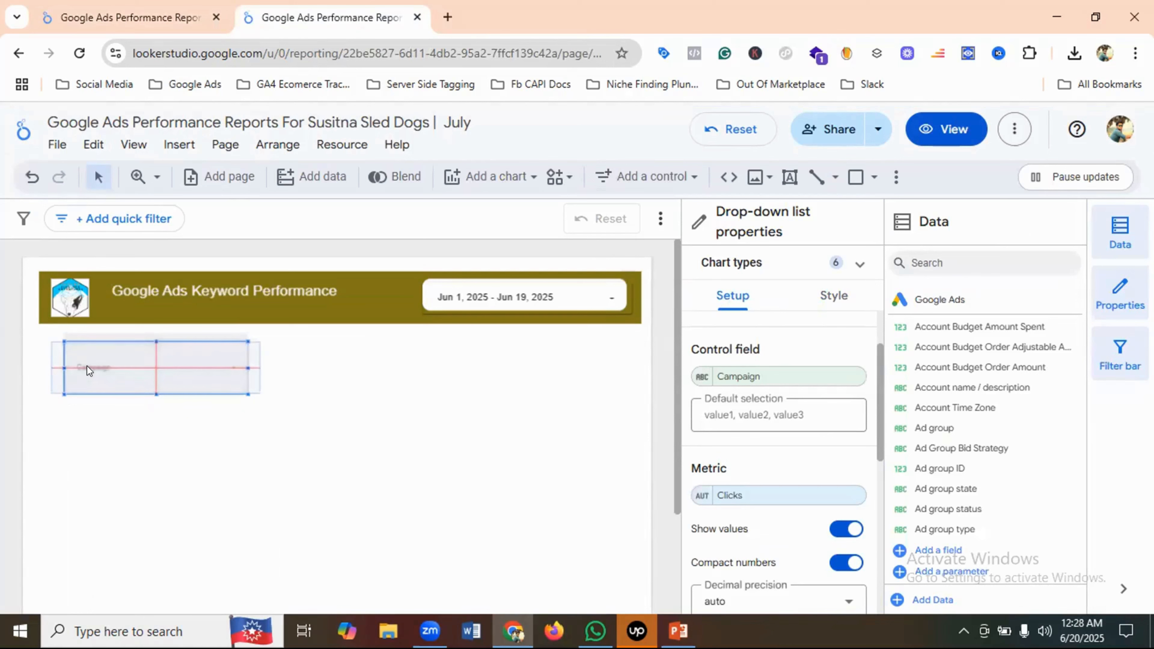
{"action": "left_click", "coordinate": [301, 382]}
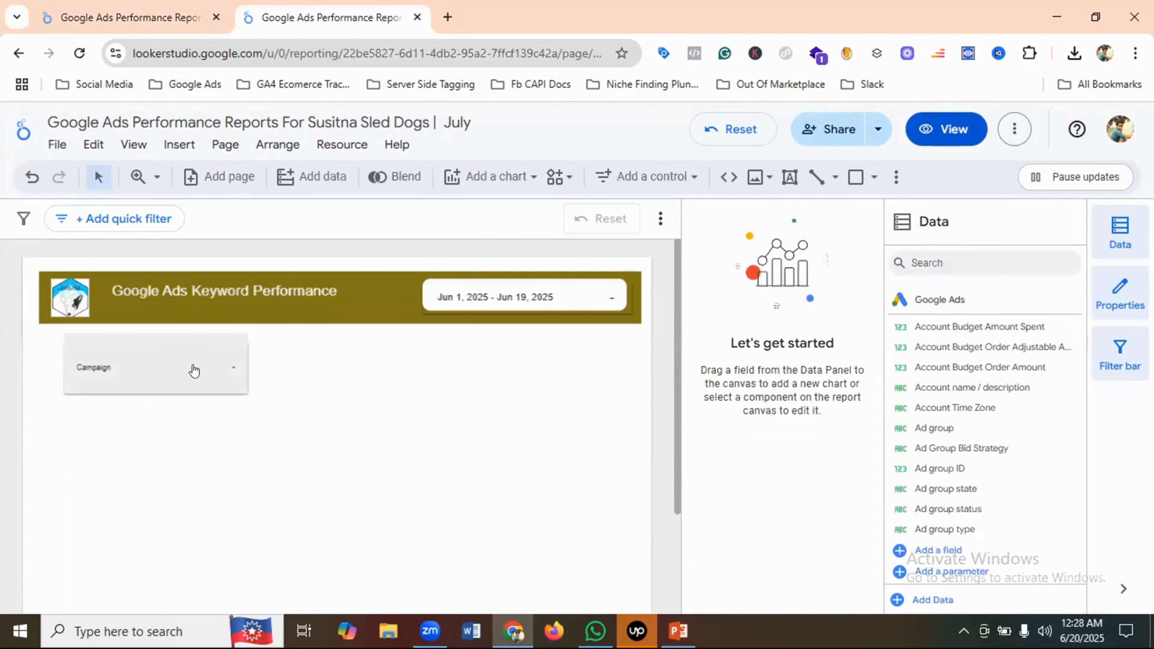
{"action": "left_click", "coordinate": [167, 369]}
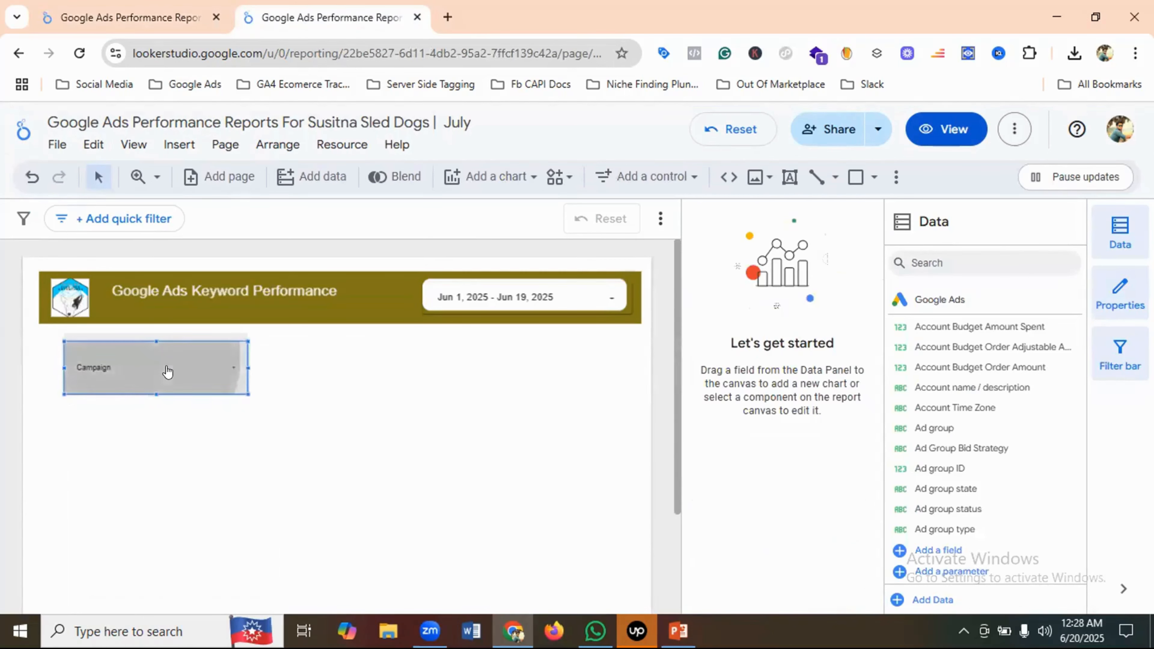
{"action": "left_click", "coordinate": [339, 393]}
{"action": "left_click", "coordinate": [384, 461]}
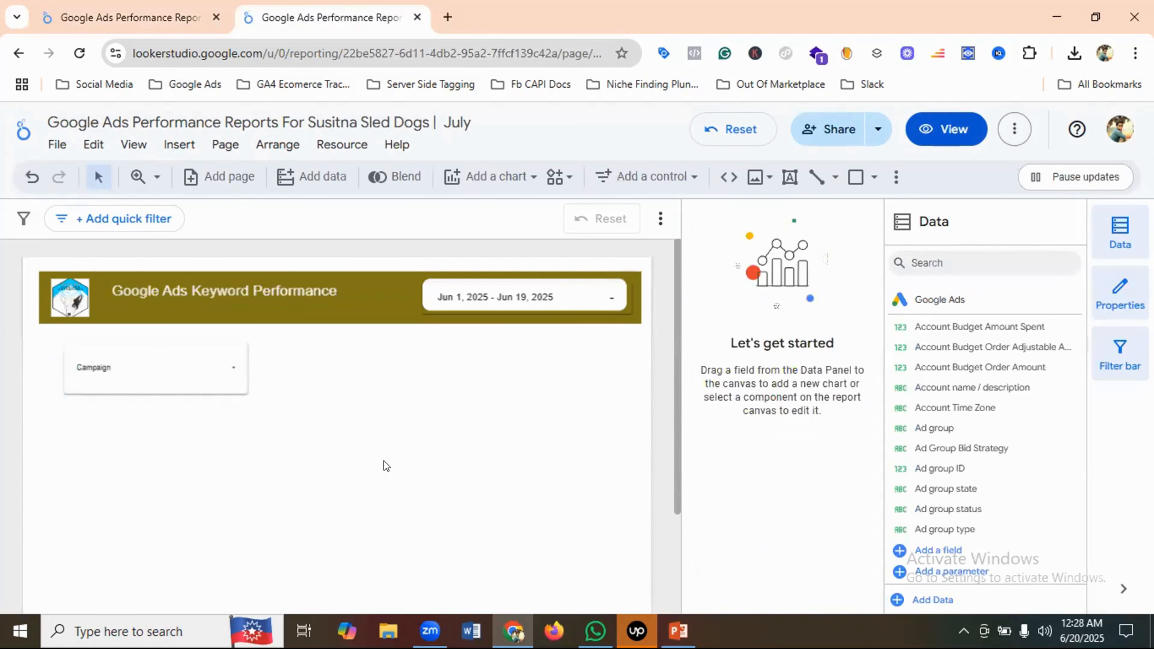
Preview the Campaign filter in view mode, compare it with the Mystrox report, and return to edit mode
{"action": "left_click", "coordinate": [947, 129]}
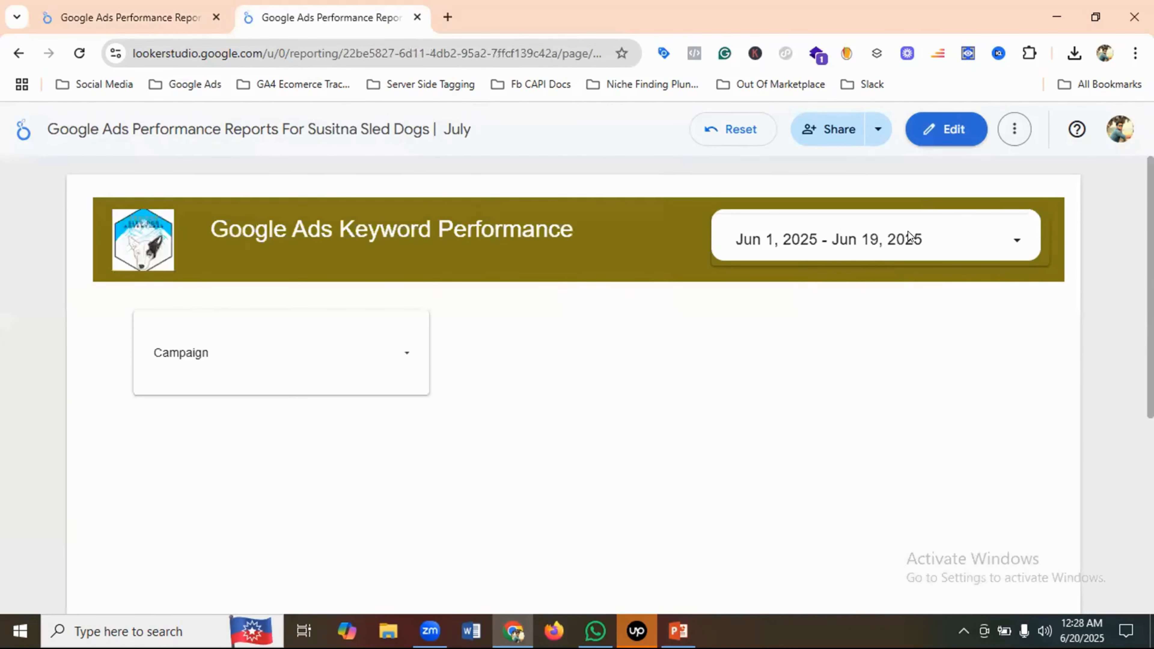
{"action": "left_click", "coordinate": [124, 4]}
{"action": "left_click", "coordinate": [314, 20]}
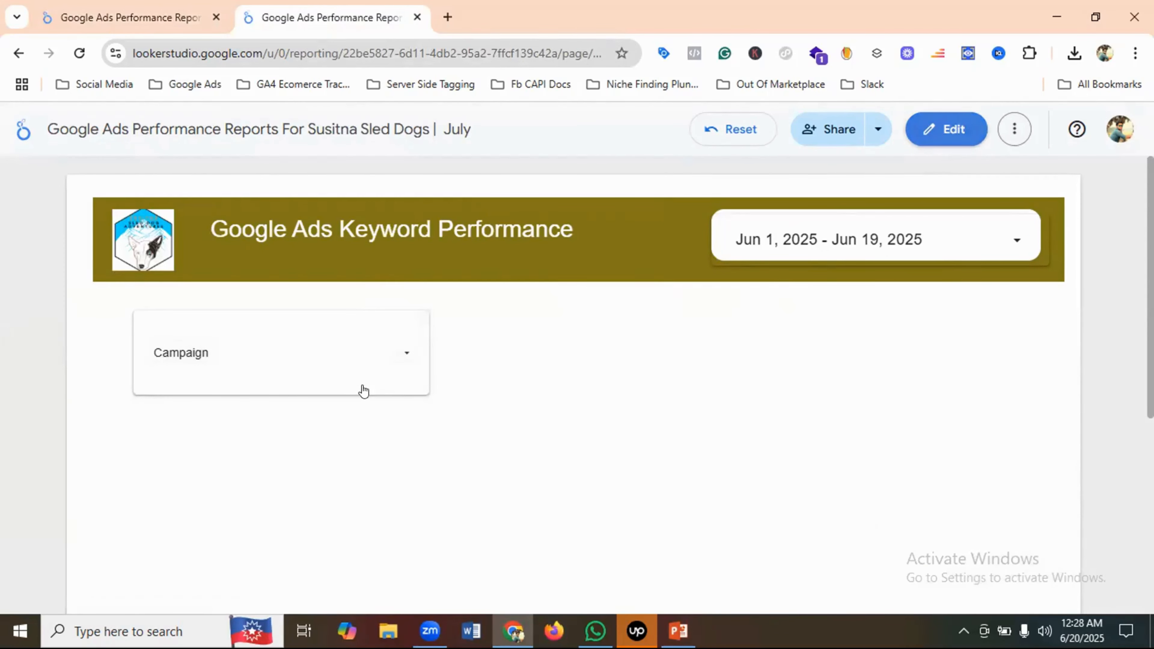
{"action": "key", "text": "ctrl+e"}
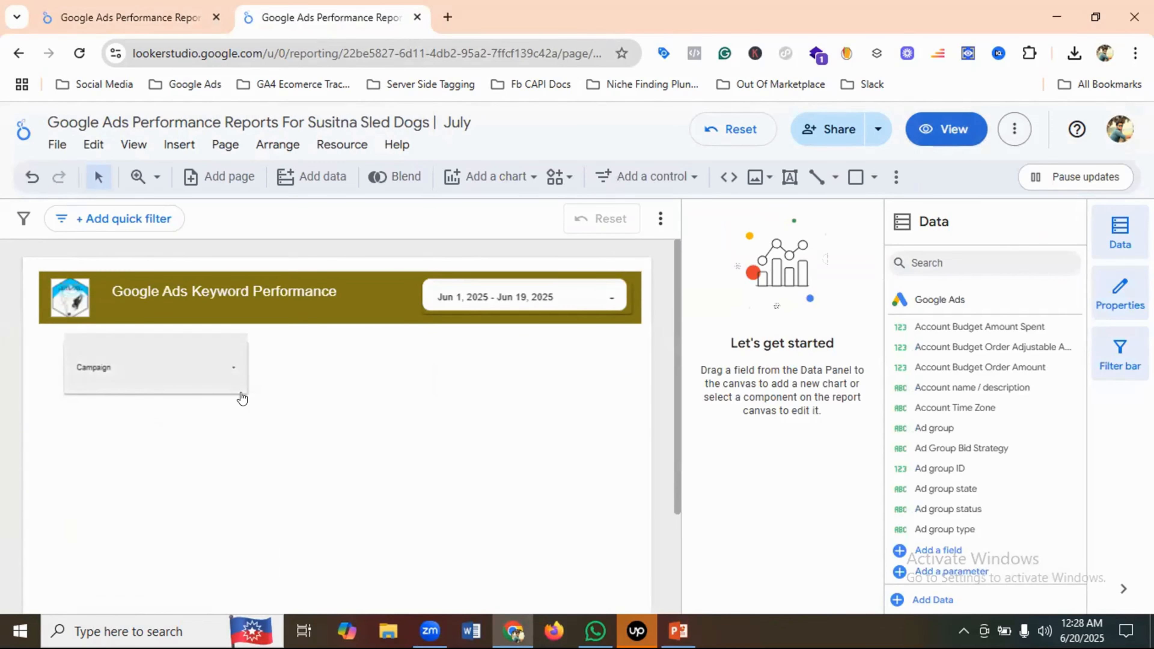
Shrink the Campaign drop-down list from its lower corner to a shorter, narrower box and compare it with the Mystrox report's filters
{"action": "left_click", "coordinate": [223, 385]}
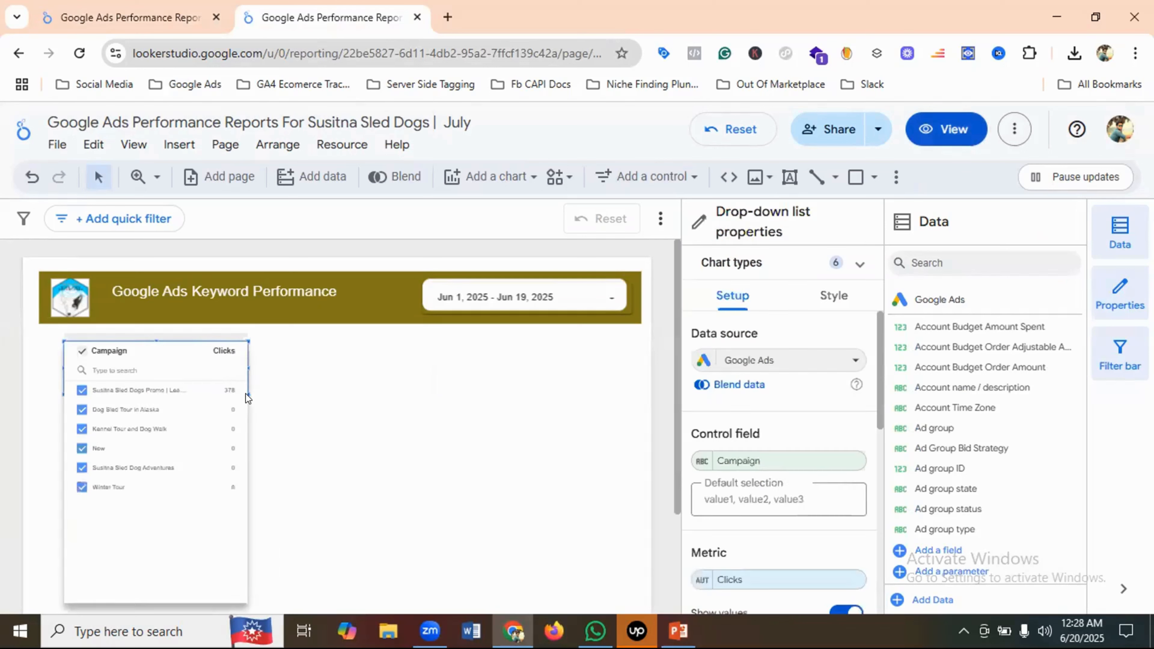
{"action": "left_click", "coordinate": [288, 397]}
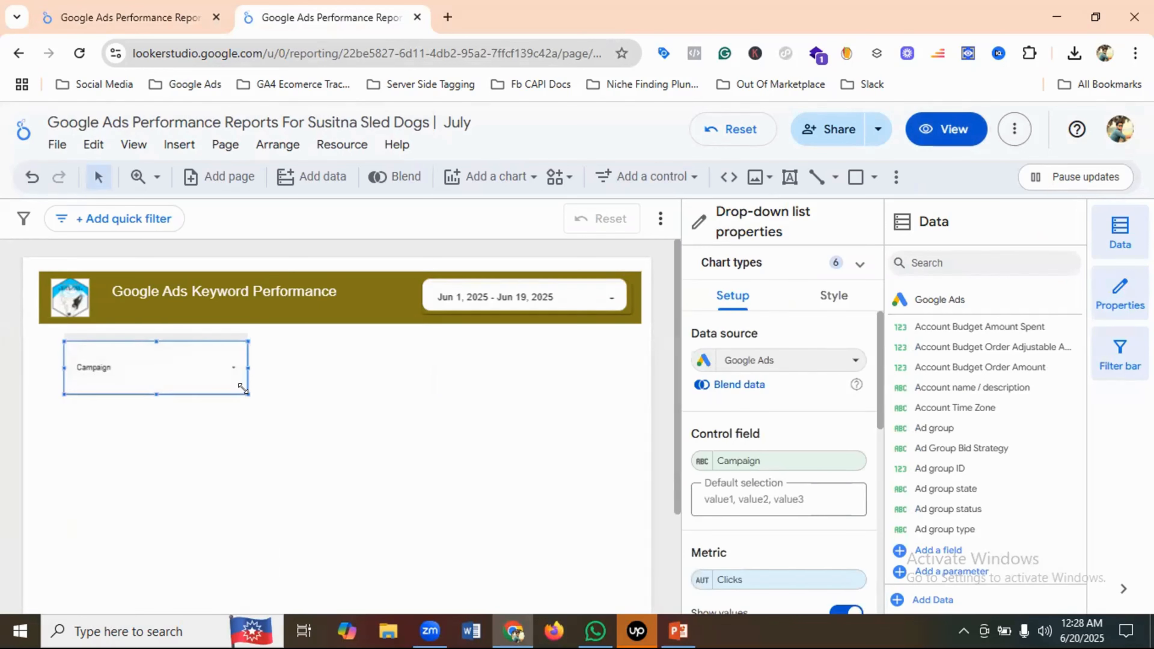
{"action": "left_click_drag", "start_coordinate": [242, 388], "coordinate": [204, 373]}
{"action": "left_click", "coordinate": [273, 381]}
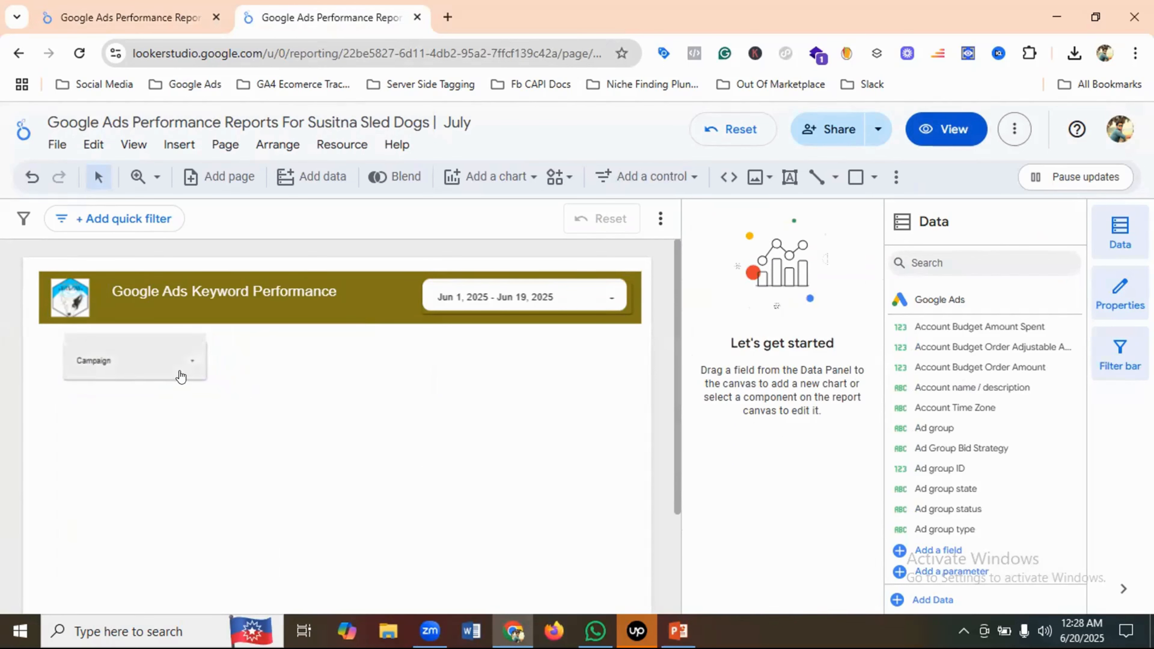
{"action": "left_click", "coordinate": [126, 6]}
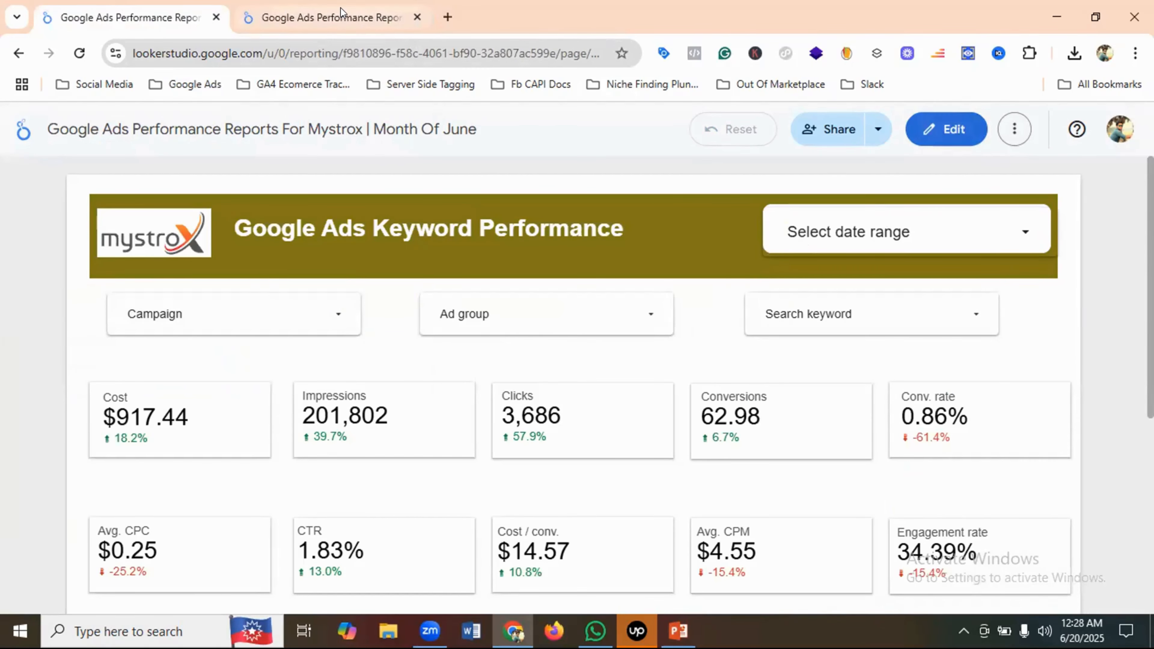
{"action": "left_click", "coordinate": [344, 17]}
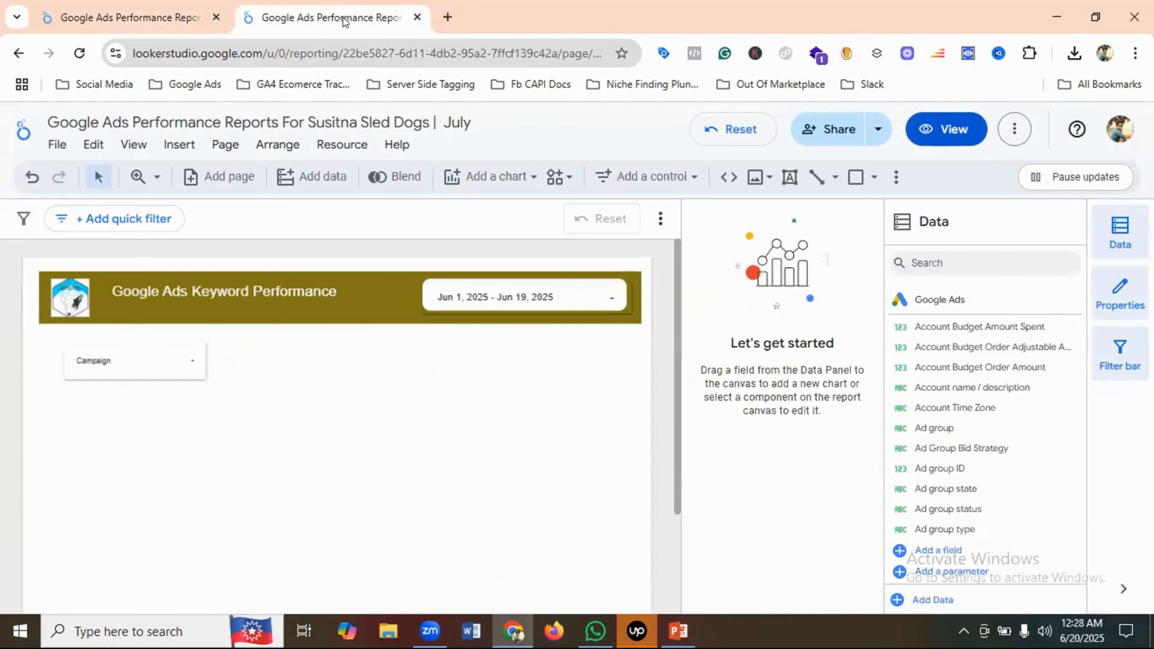
Widen the Campaign drop-down list so that it spans most of the white rectangle behind it
{"action": "left_click", "coordinate": [201, 360]}
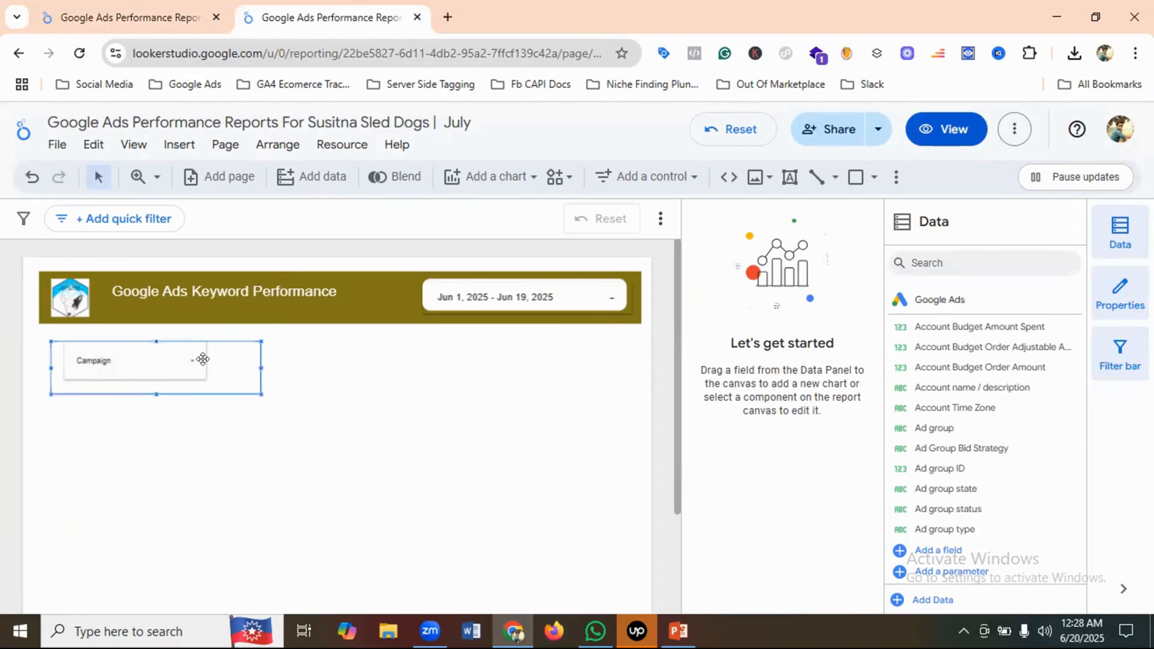
{"action": "left_click", "coordinate": [206, 359]}
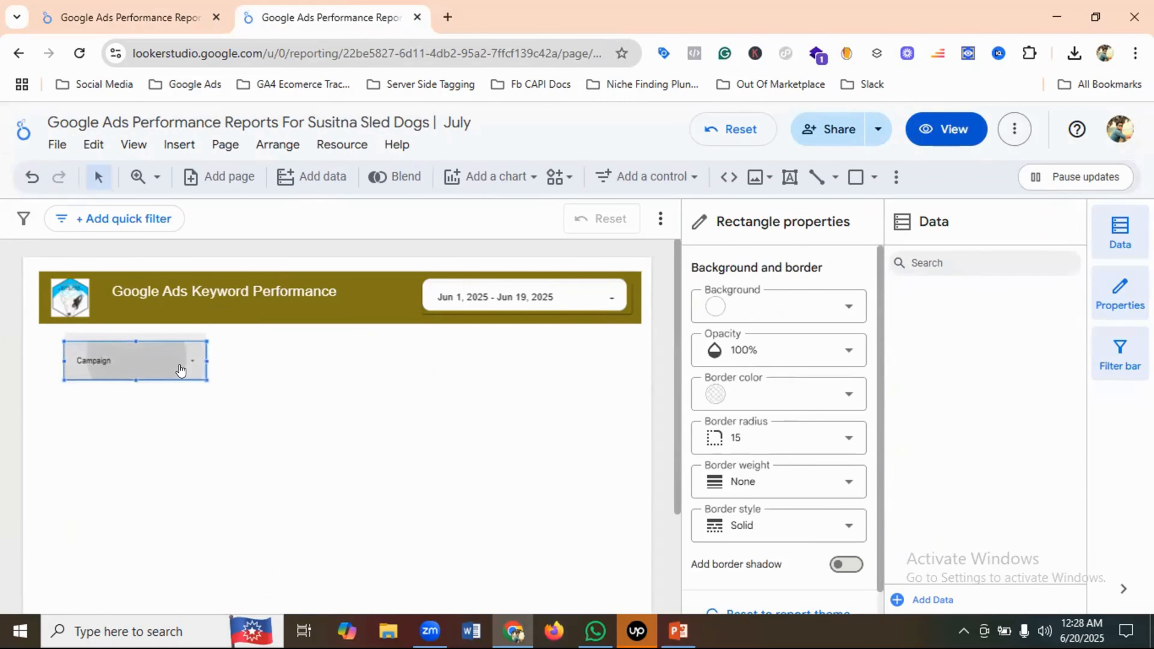
{"action": "left_click", "coordinate": [202, 360]}
{"action": "left_click", "coordinate": [276, 372]}
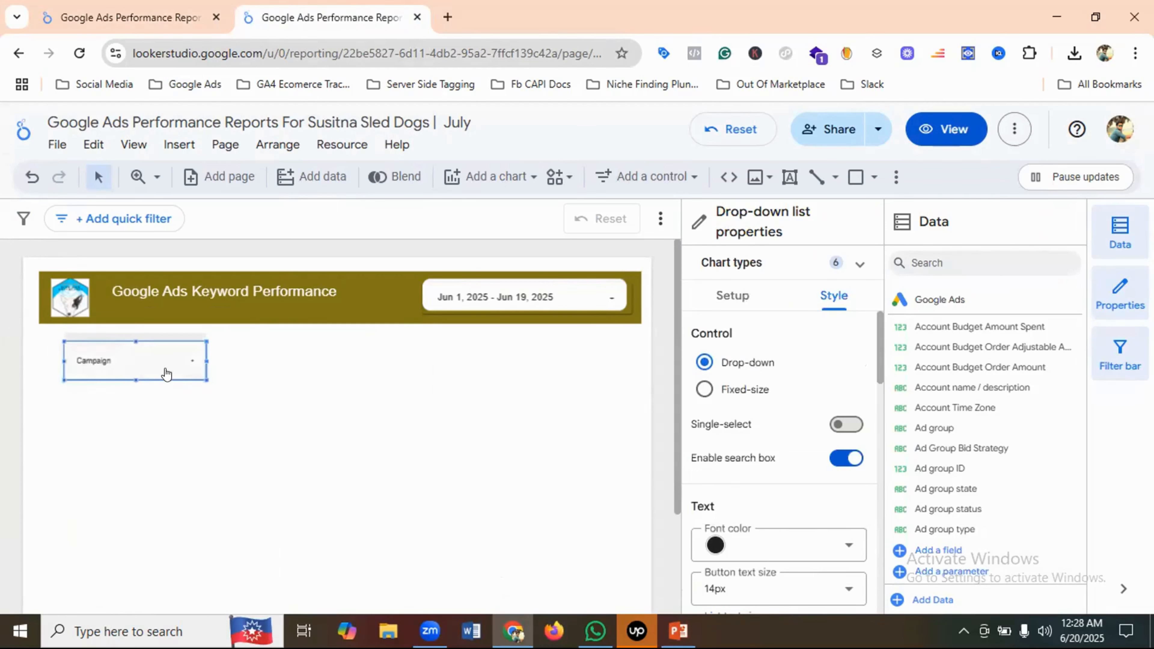
{"action": "left_click", "coordinate": [230, 352]}
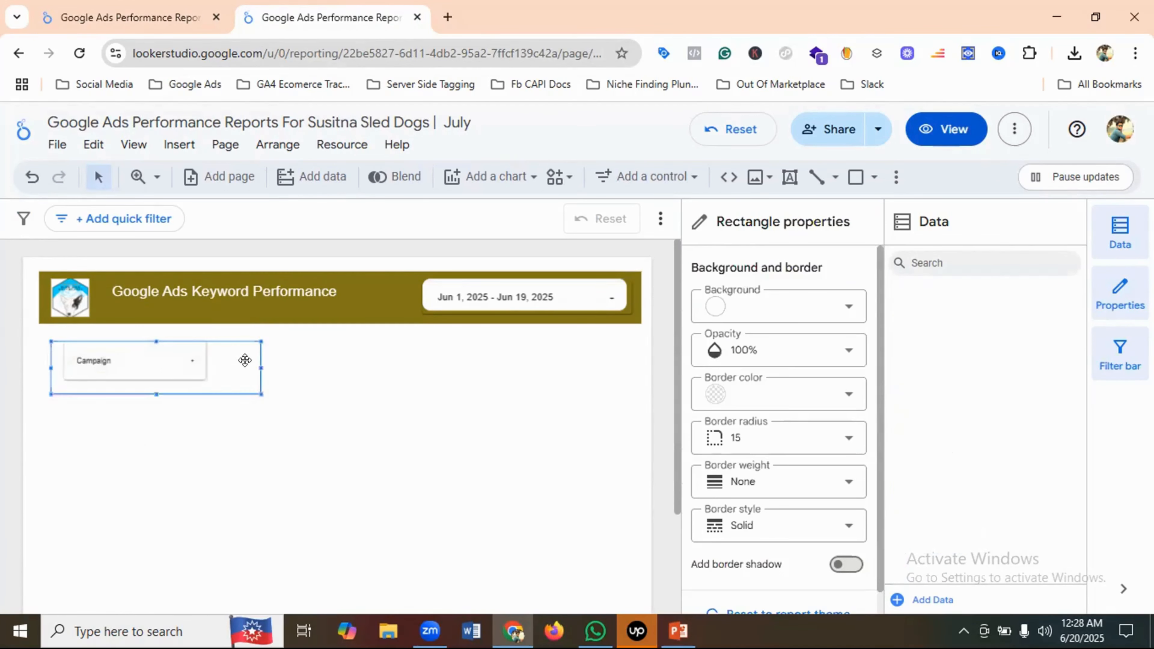
{"action": "left_click", "coordinate": [175, 364]}
{"action": "left_click", "coordinate": [175, 364]}
{"action": "left_click", "coordinate": [206, 359]}
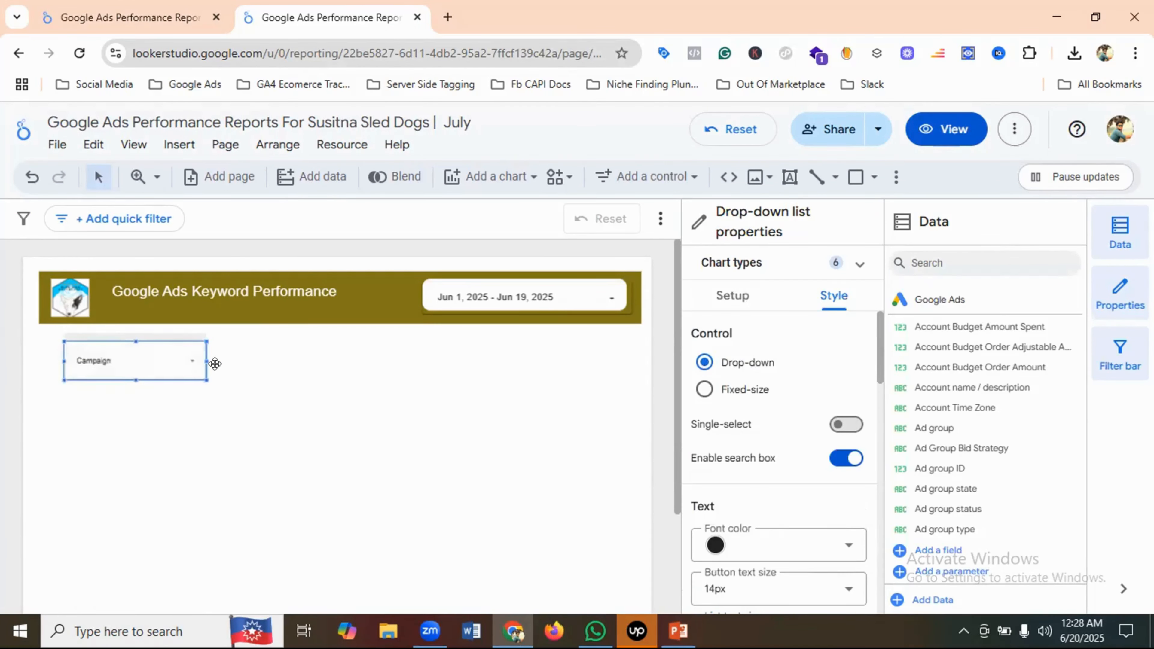
{"action": "left_click_drag", "start_coordinate": [200, 359], "coordinate": [251, 367]}
{"action": "left_click", "coordinate": [318, 376]}
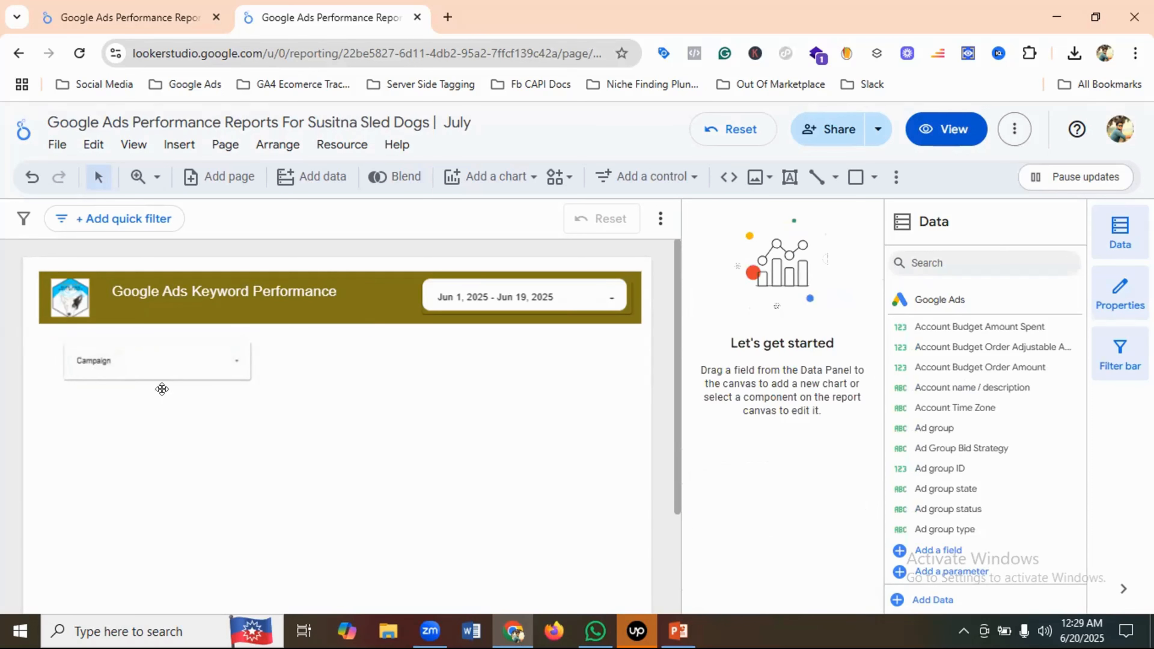
Move the Campaign drop-down list left and slightly down, in line with the white rectangle's left edge
{"action": "left_click_drag", "start_coordinate": [93, 363], "coordinate": [82, 366]}
{"action": "left_click", "coordinate": [249, 362]}
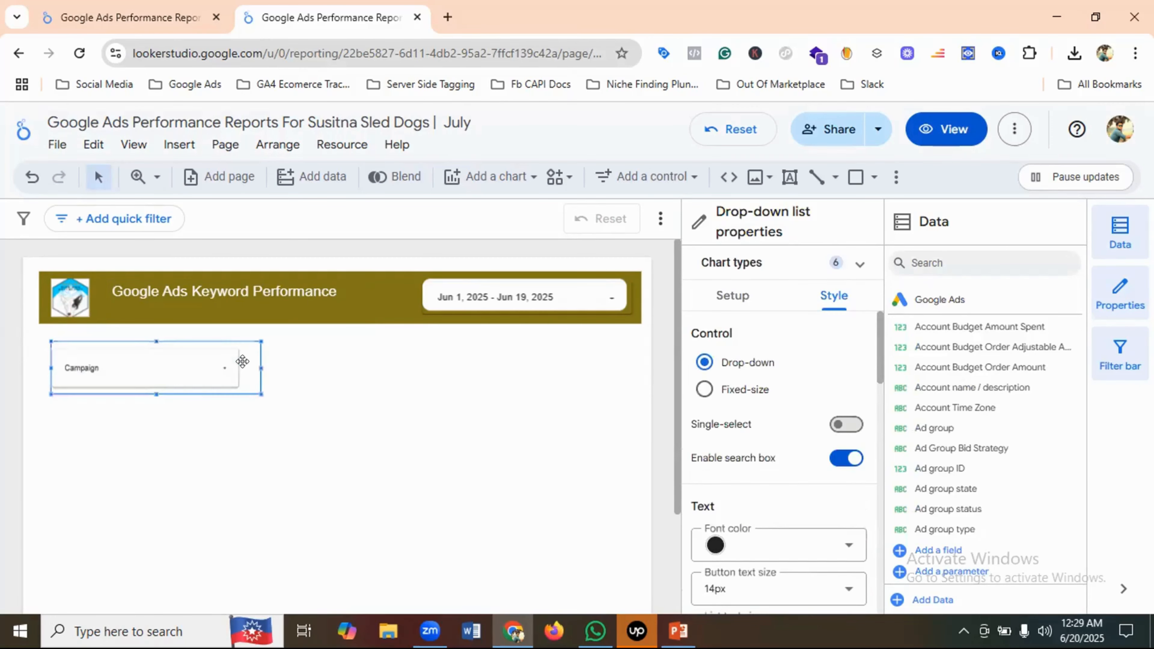
{"action": "left_click_drag", "start_coordinate": [254, 361], "coordinate": [236, 367]}
{"action": "left_click", "coordinate": [302, 398]}
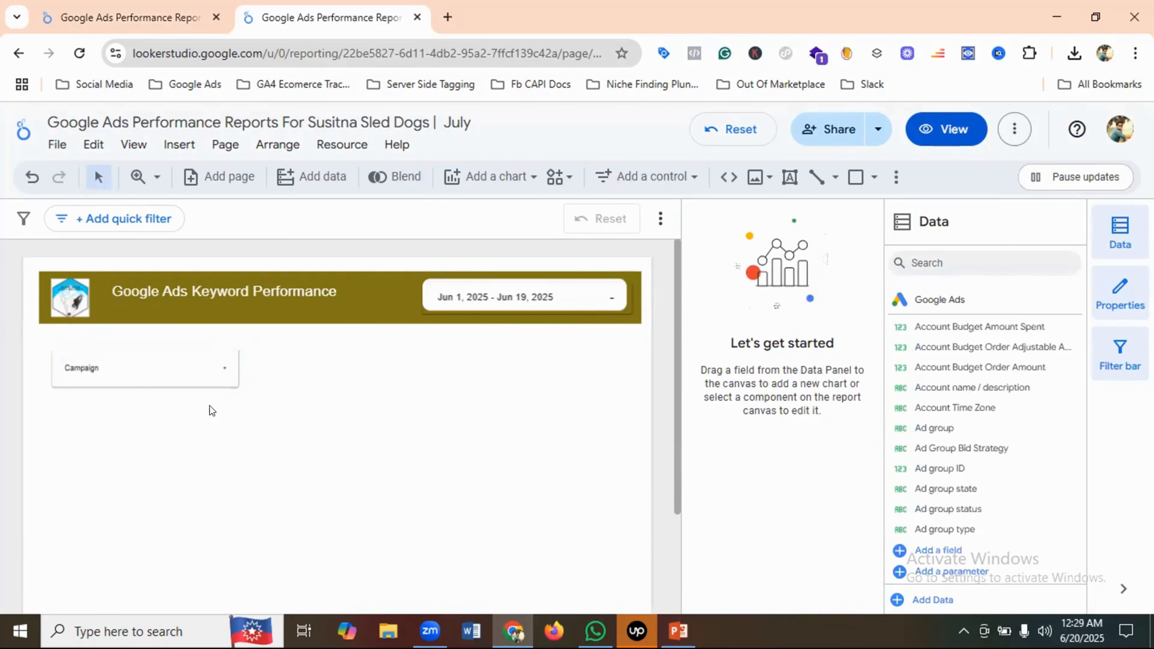
Copy the Campaign drop-down list and place the copy beside the original, aligned at the same height
{"action": "right_click", "coordinate": [121, 372]}
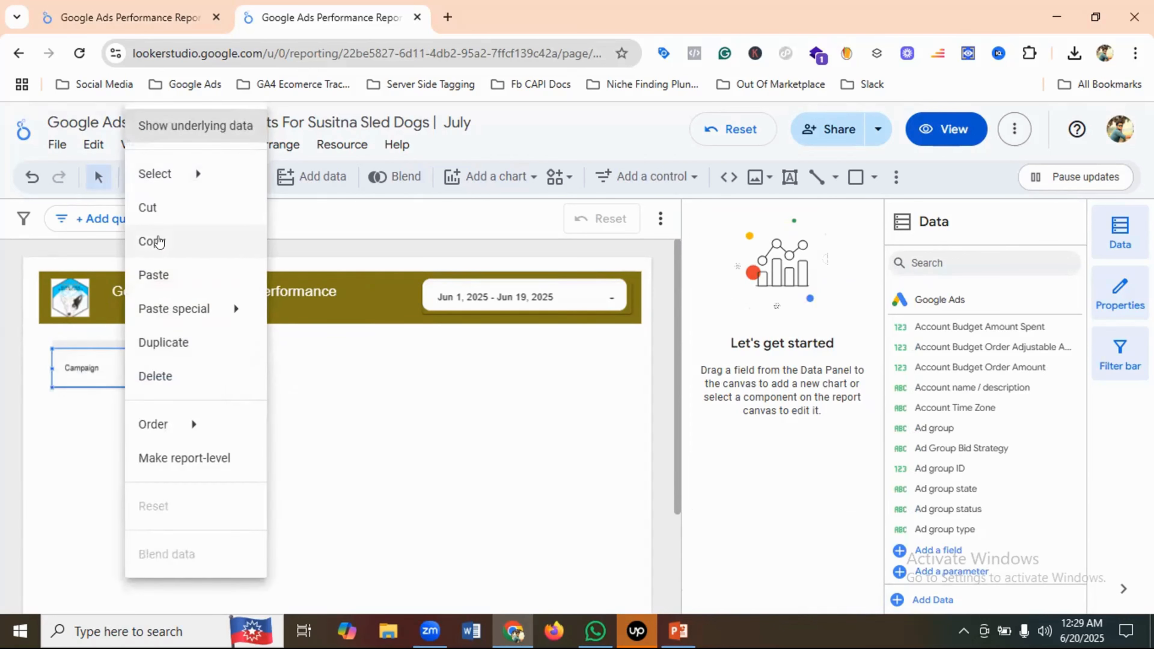
{"action": "left_click", "coordinate": [158, 241]}
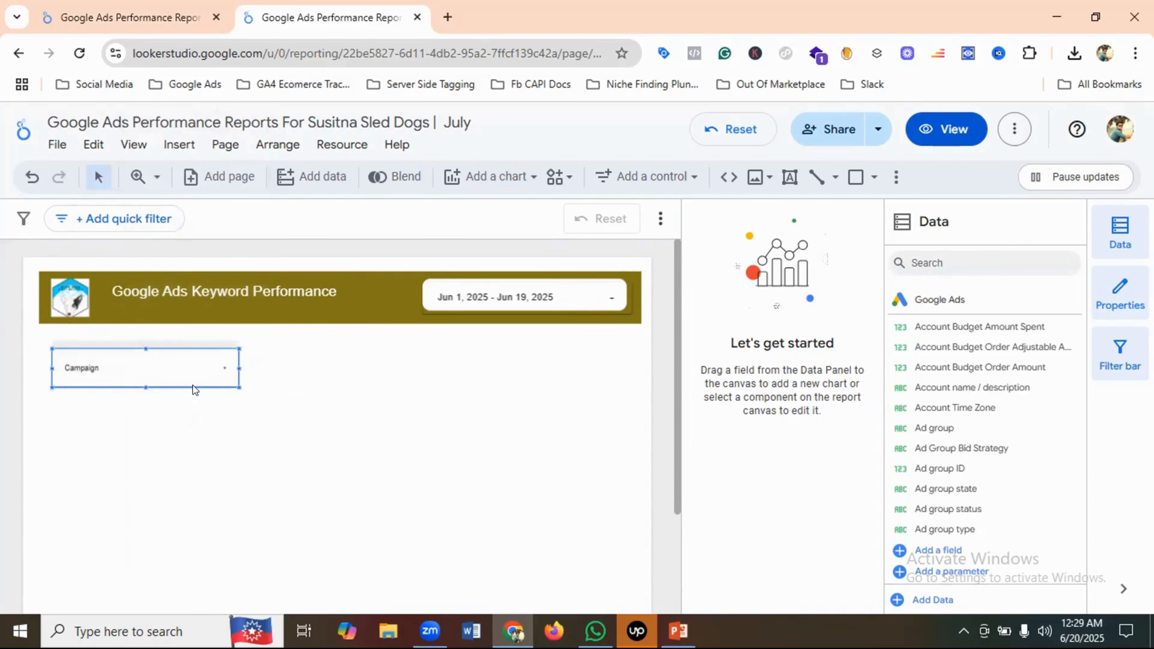
{"action": "right_click", "coordinate": [278, 366]}
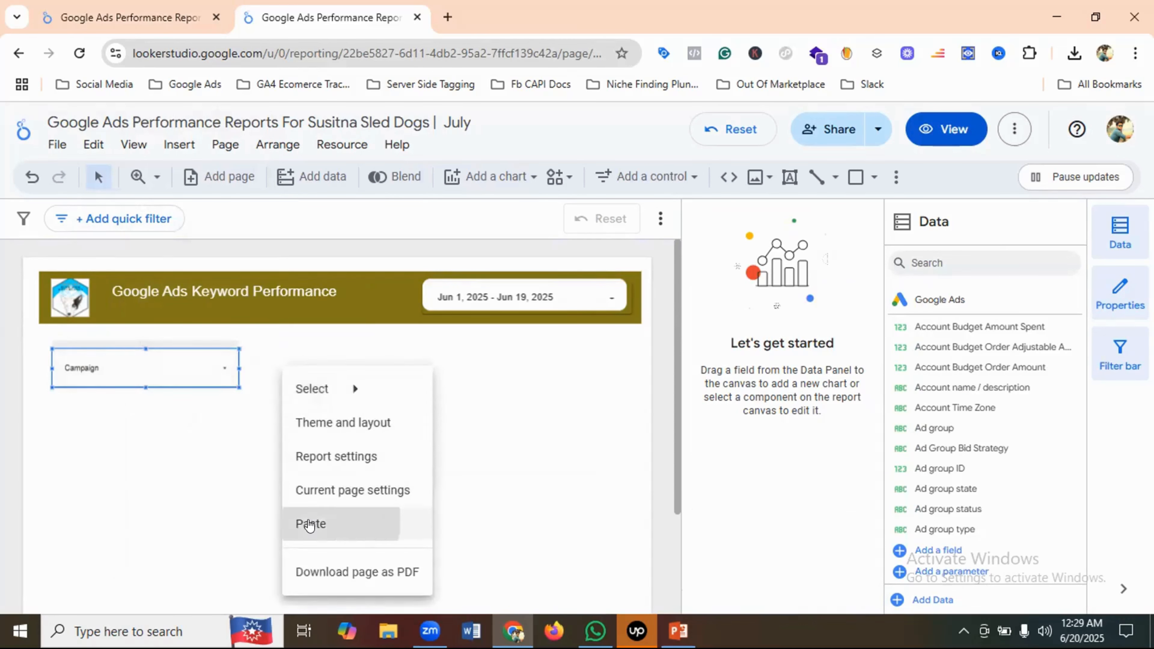
{"action": "left_click", "coordinate": [308, 524]}
{"action": "scroll", "coordinate": [274, 464], "scroll_direction": "up", "scroll_amount": 3}
{"action": "left_click_drag", "start_coordinate": [167, 378], "coordinate": [371, 364]}
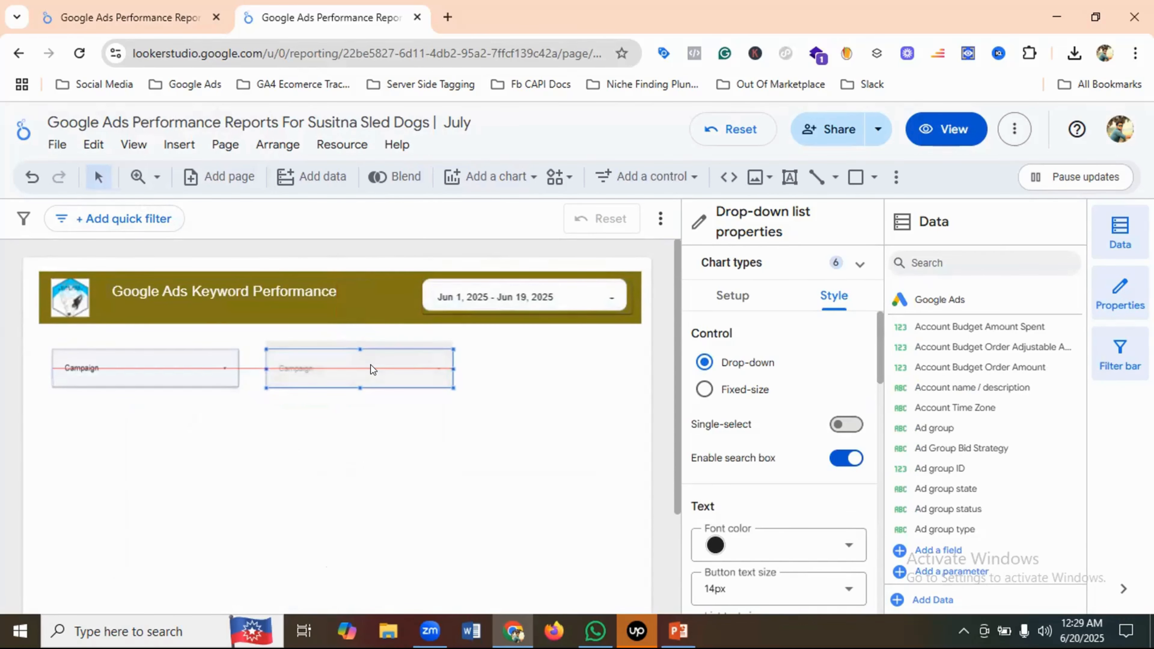
{"action": "left_click", "coordinate": [371, 365]}
Check the Mystrox report's filter row, then paste a third Campaign drop-down list and place it at the right end of the row
{"action": "left_click", "coordinate": [118, 13]}
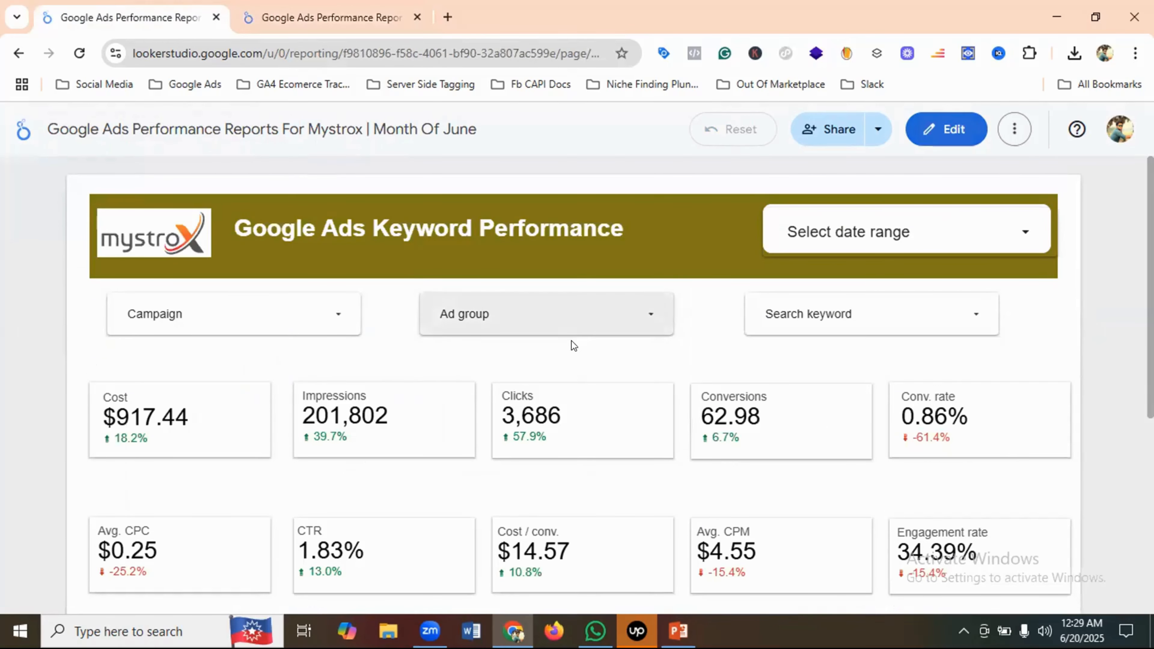
{"action": "left_click", "coordinate": [333, 9]}
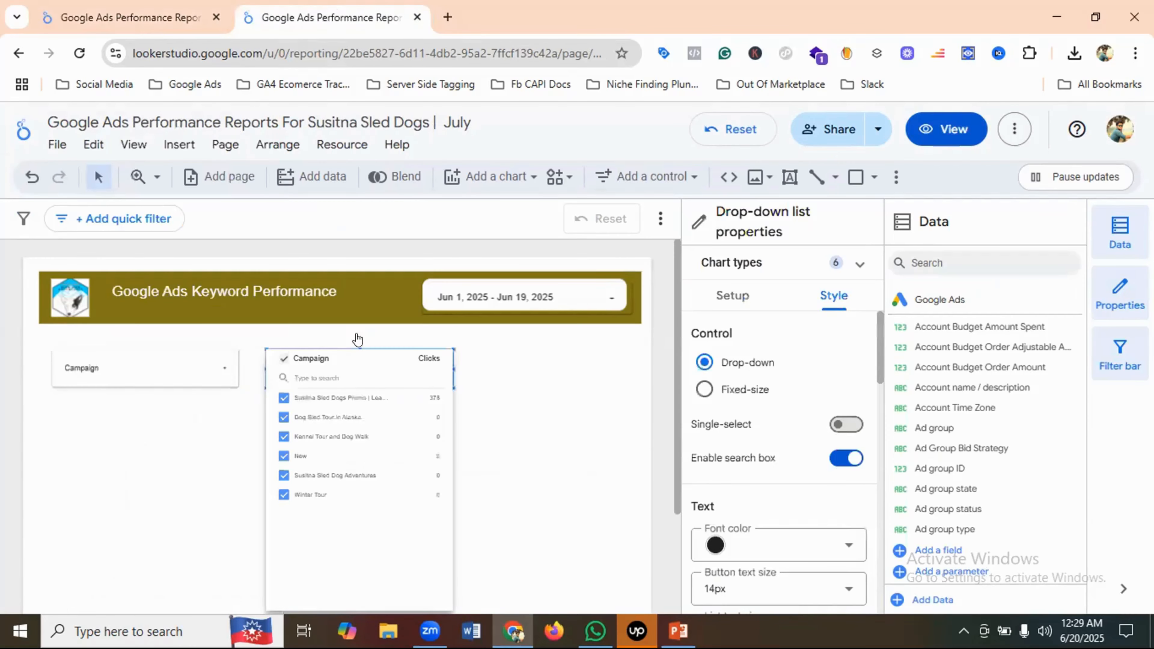
{"action": "left_click", "coordinate": [418, 382]}
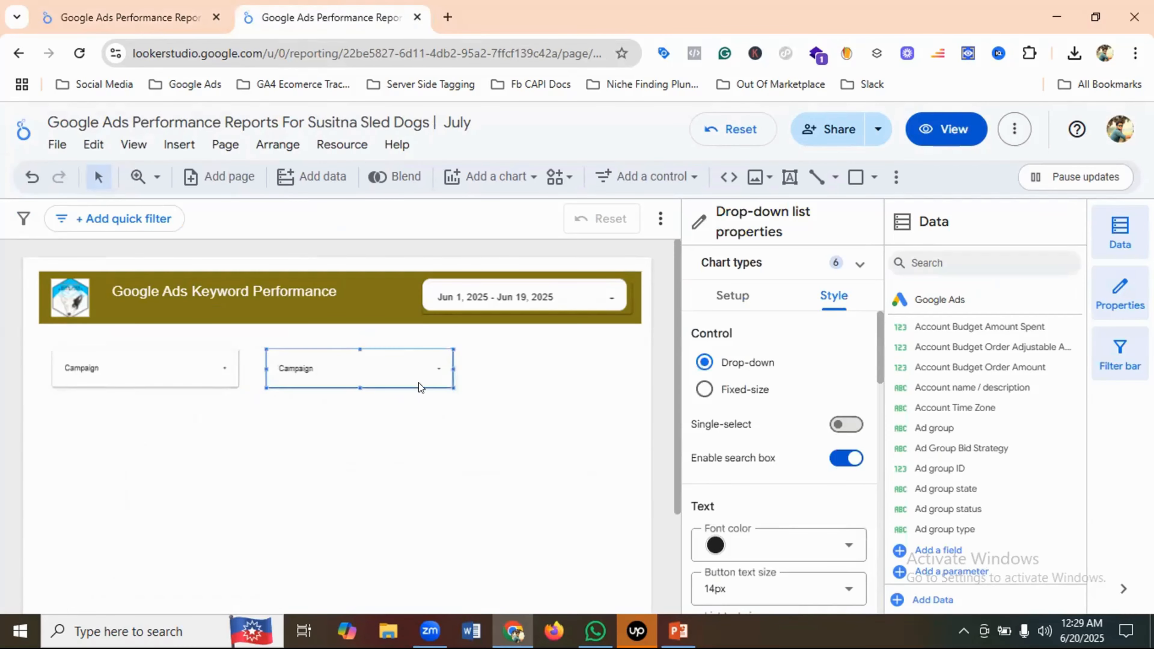
{"action": "right_click", "coordinate": [486, 376]}
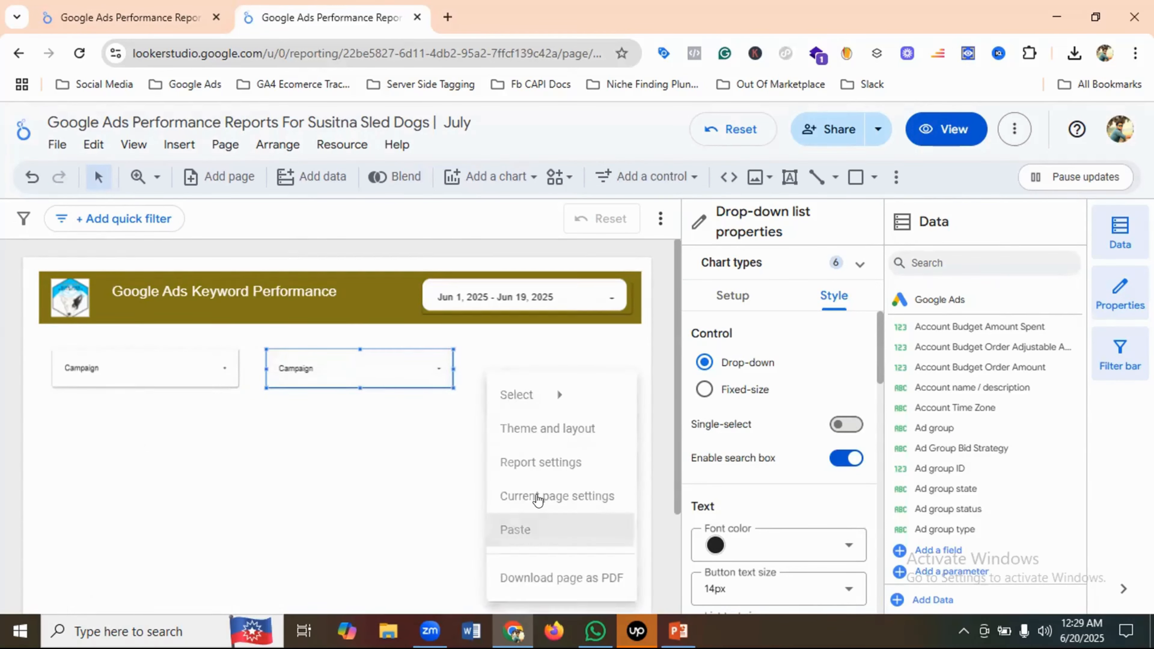
{"action": "left_click", "coordinate": [518, 530]}
{"action": "left_click_drag", "start_coordinate": [222, 407], "coordinate": [606, 374]}
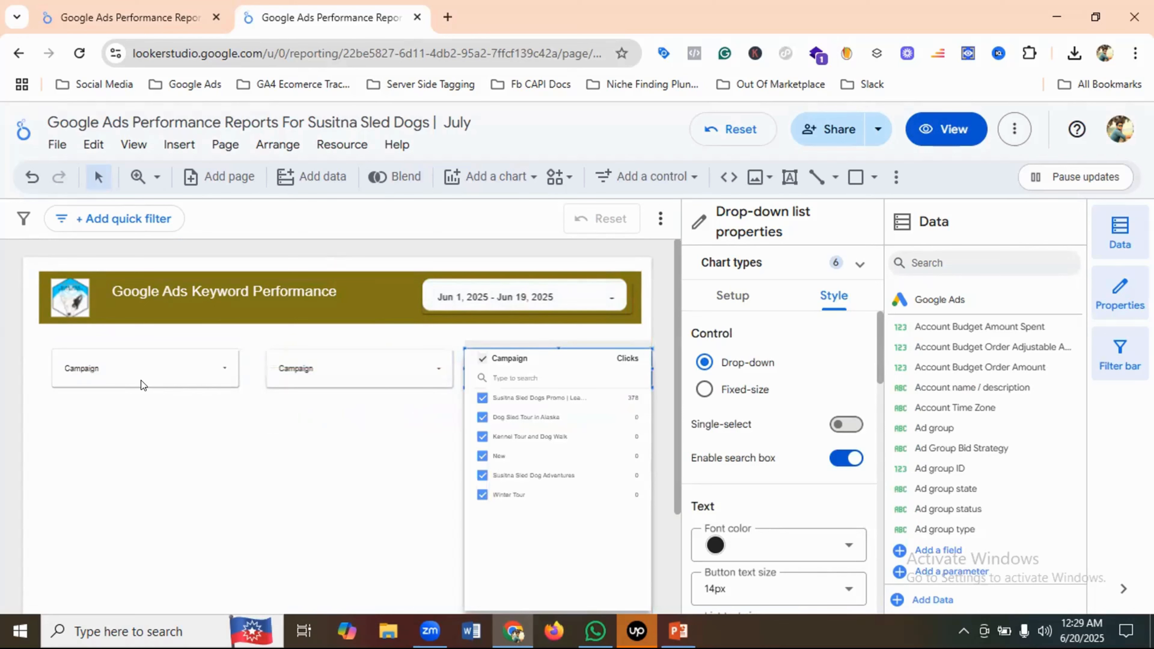
{"action": "left_click", "coordinate": [168, 468]}
Space the three Campaign drop-down lists evenly below the header, with the first one flush with the header's left edge
{"action": "mouse_move", "coordinate": [145, 376]}
{"action": "left_mouse_down"}
{"action": "mouse_move", "coordinate": [126, 379]}
{"action": "mouse_move", "coordinate": [158, 378]}
{"action": "left_mouse_up"}
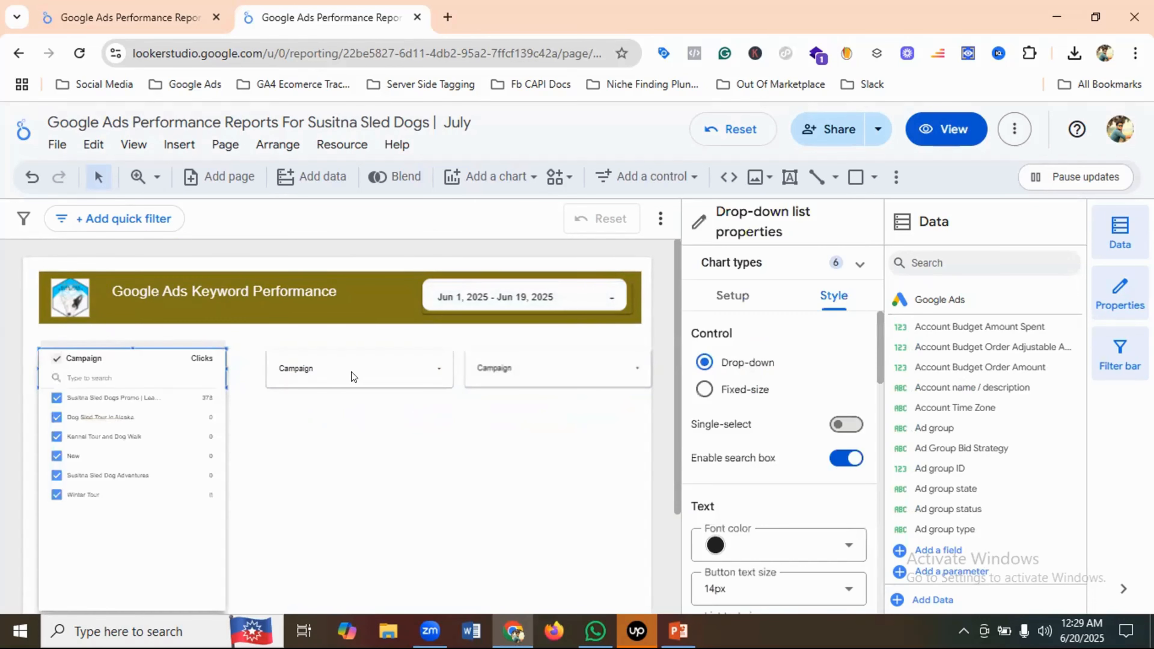
{"action": "left_click", "coordinate": [328, 486]}
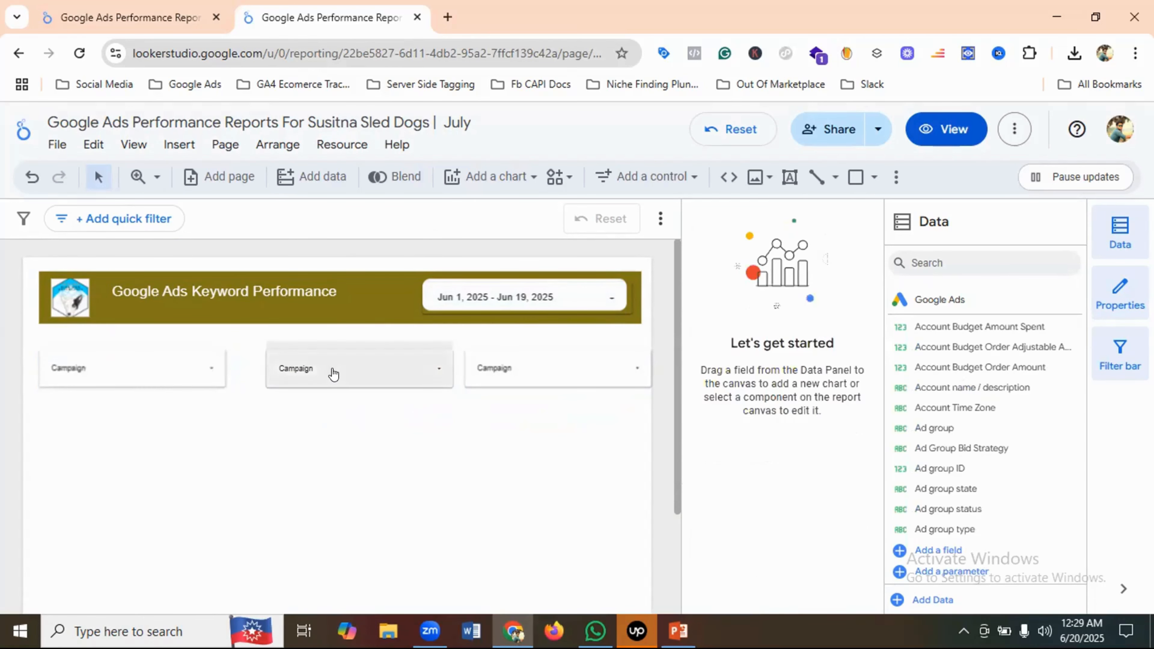
{"action": "left_click_drag", "start_coordinate": [330, 373], "coordinate": [322, 374]}
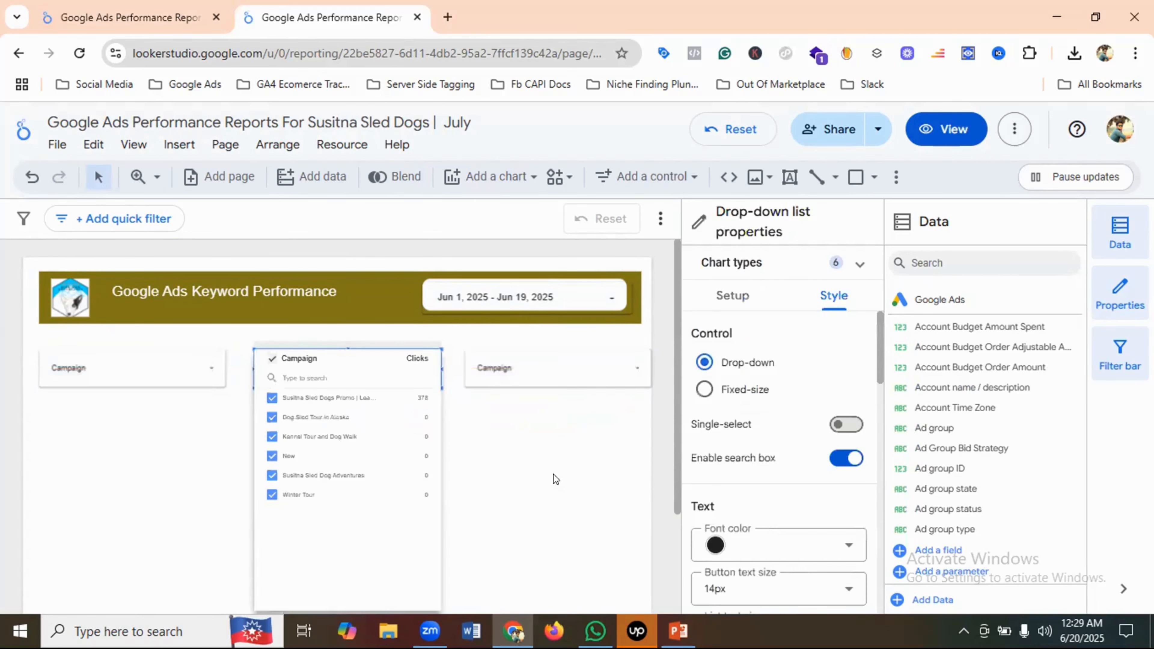
{"action": "left_click_drag", "start_coordinate": [547, 381], "coordinate": [545, 379]}
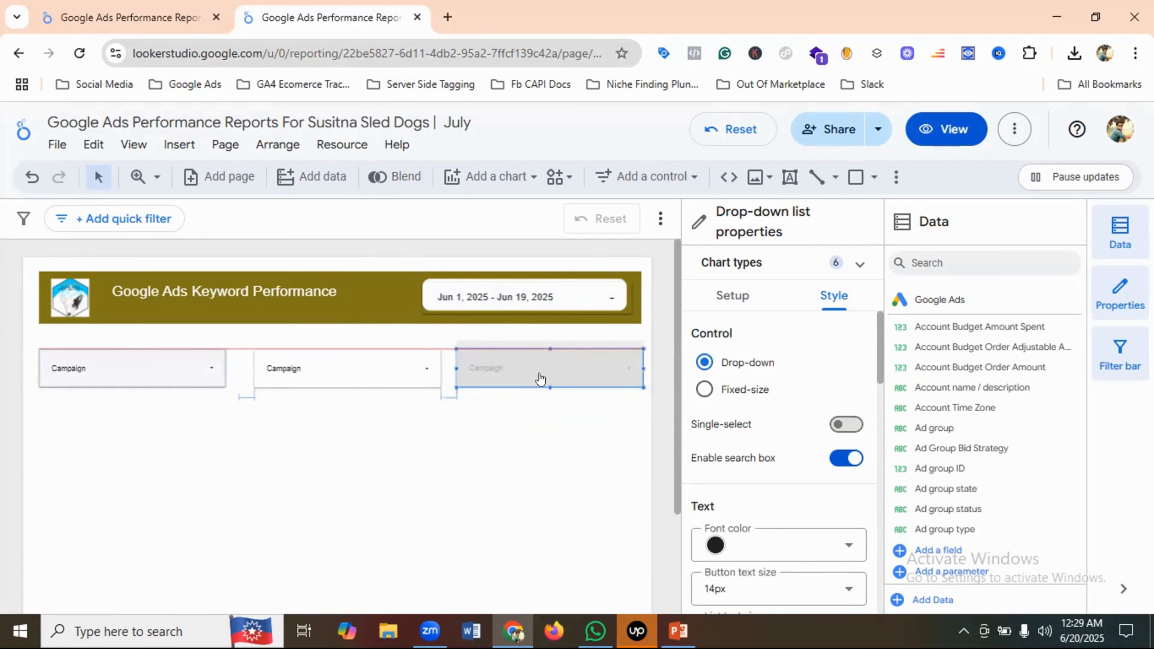
{"action": "left_click", "coordinate": [536, 456]}
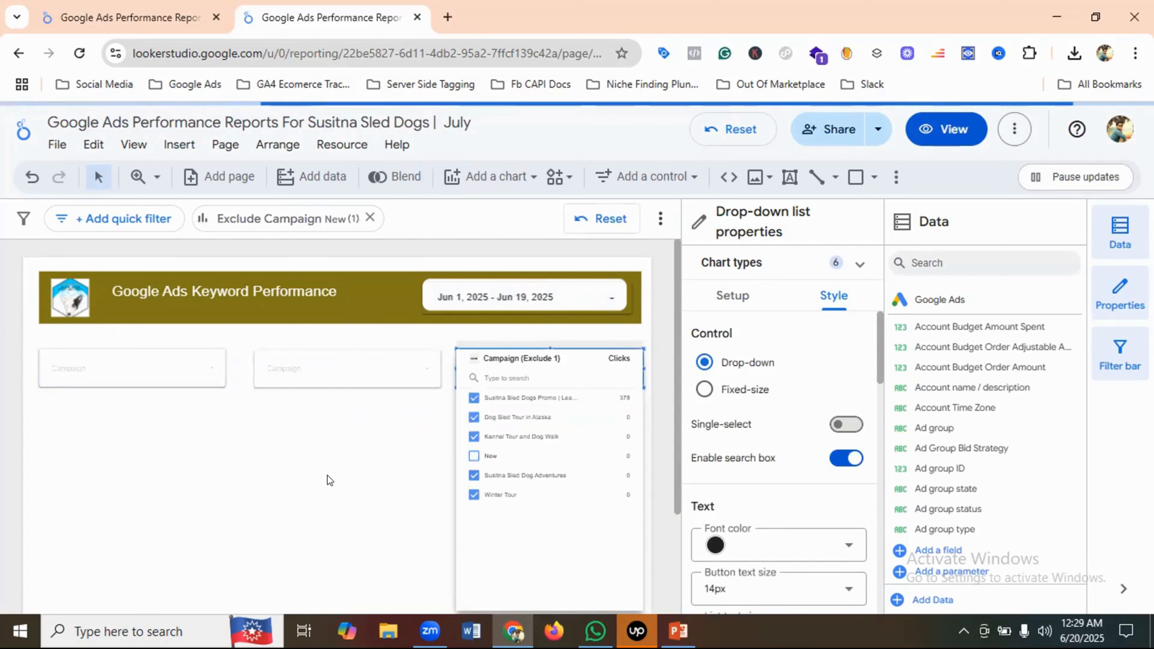
Change the middle drop-down list's control field from Campaign to Ad group
{"action": "left_click", "coordinate": [317, 373]}
{"action": "left_click", "coordinate": [317, 372]}
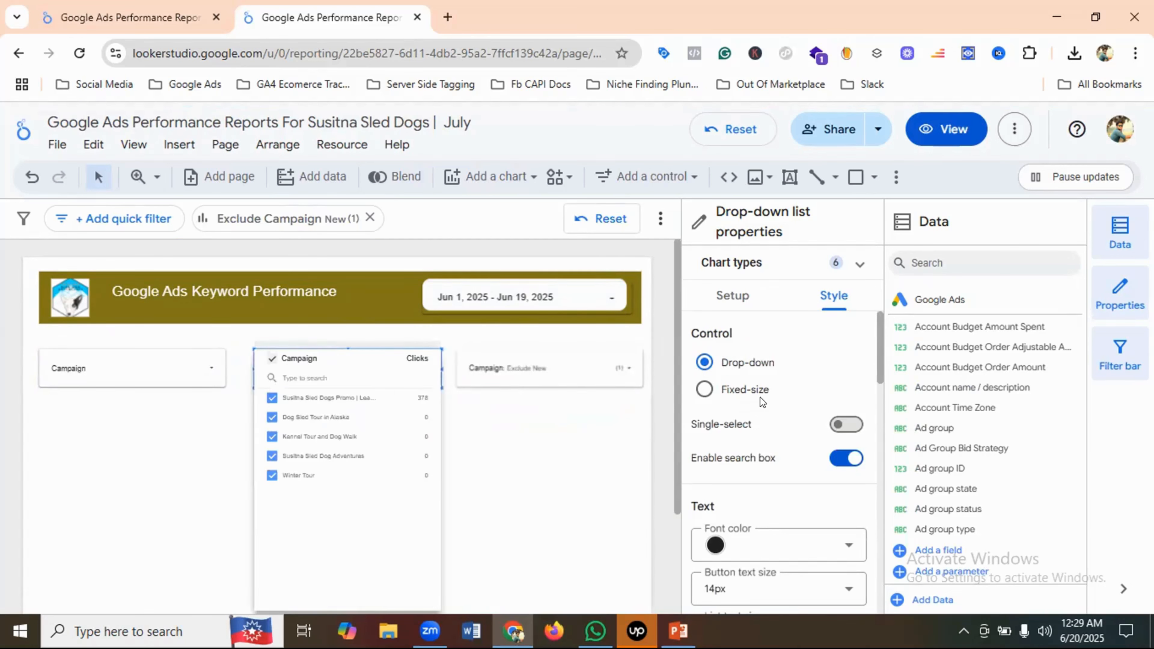
{"action": "left_click", "coordinate": [752, 303]}
{"action": "scroll", "coordinate": [771, 384], "scroll_direction": "down", "scroll_amount": 3}
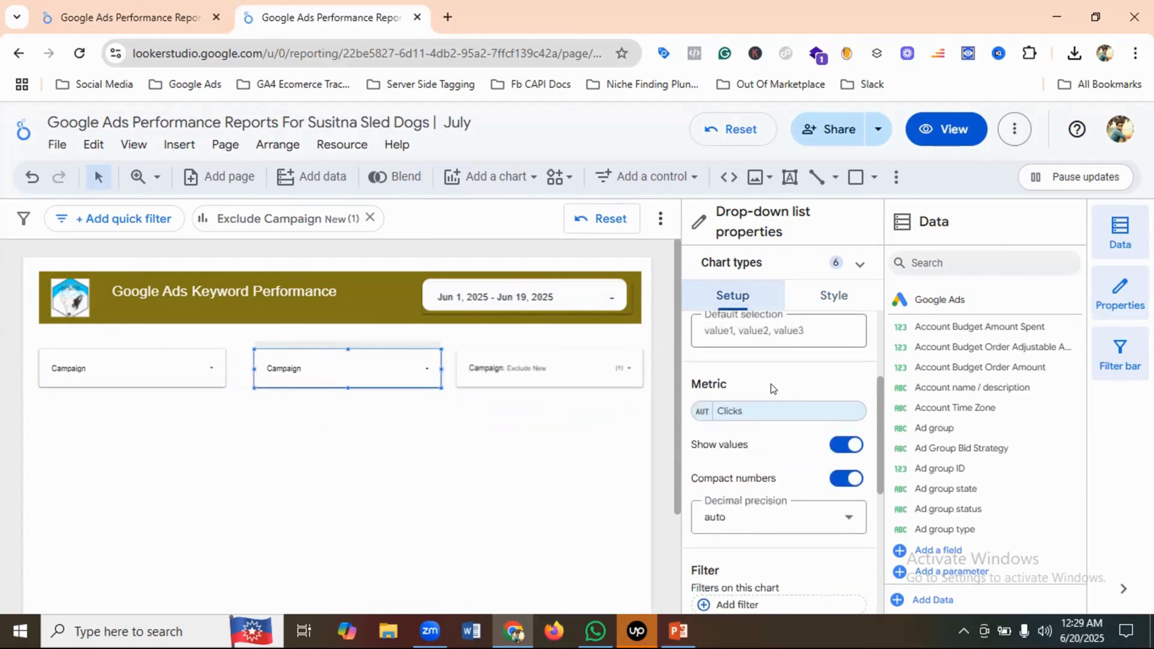
{"action": "scroll", "coordinate": [770, 387], "scroll_direction": "up", "scroll_amount": 4}
{"action": "left_click", "coordinate": [753, 459]}
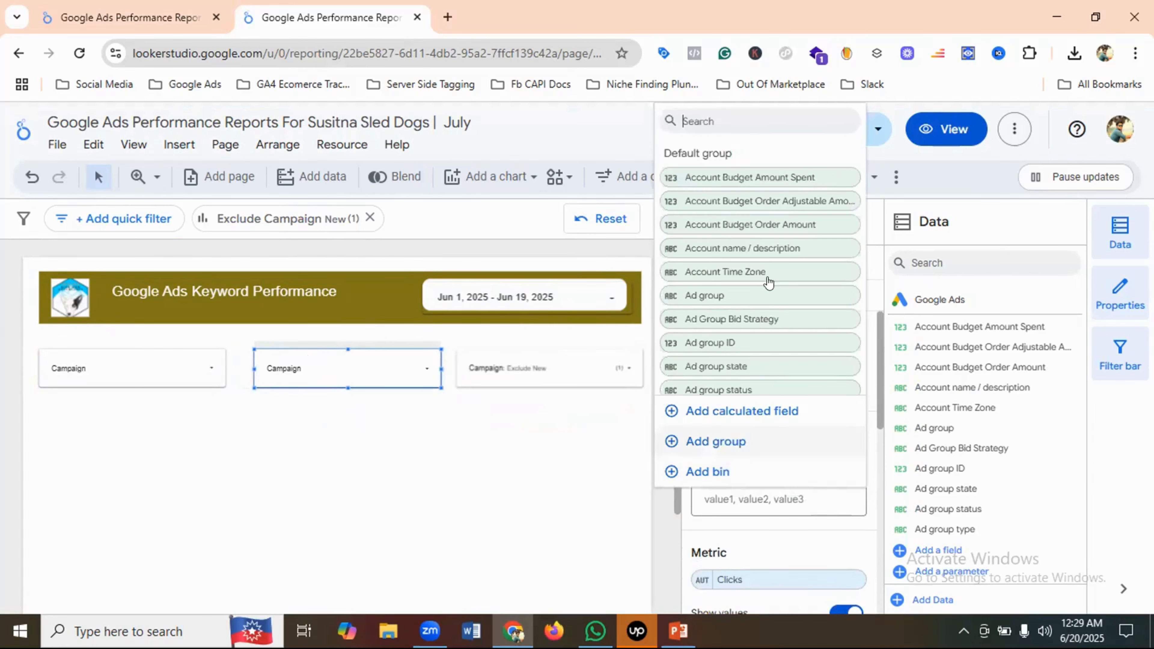
{"action": "type", "text": "ad group"}
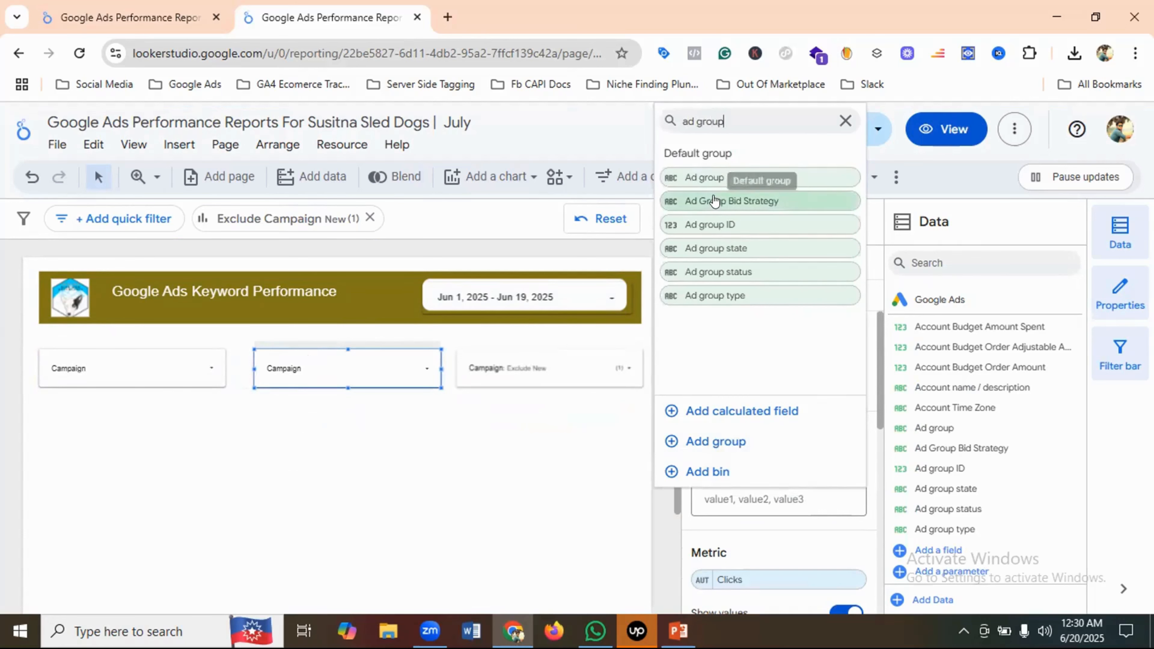
{"action": "left_click", "coordinate": [704, 177]}
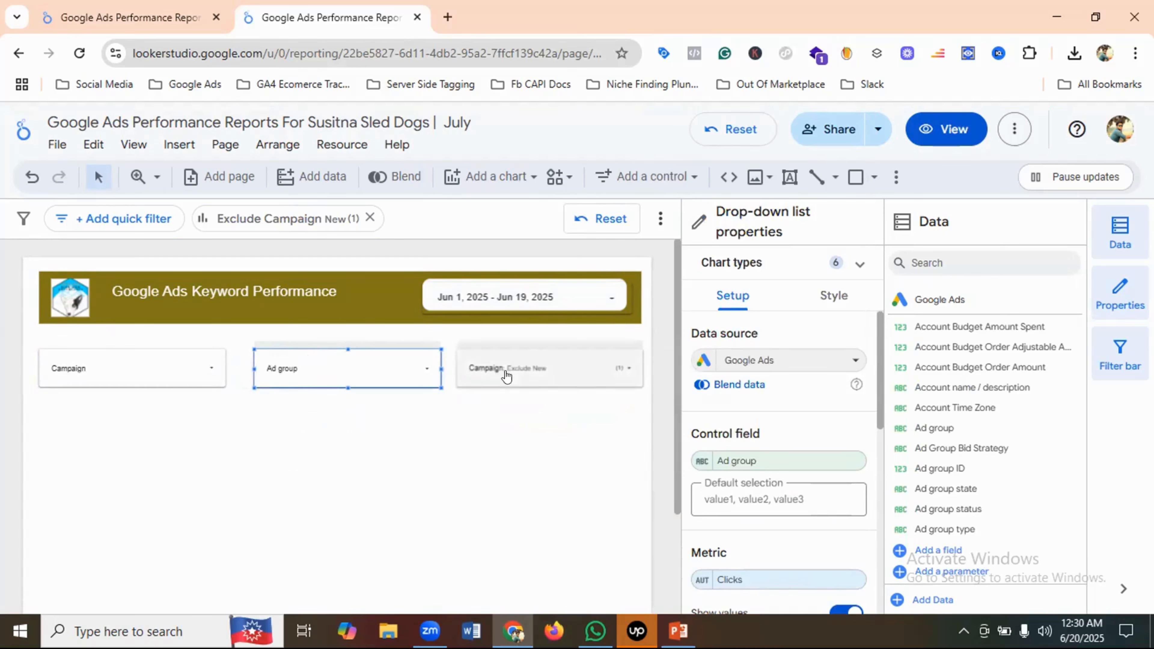
Delete the third drop-down list, the Campaign copy at the right end of the row
{"action": "left_click", "coordinate": [562, 465]}
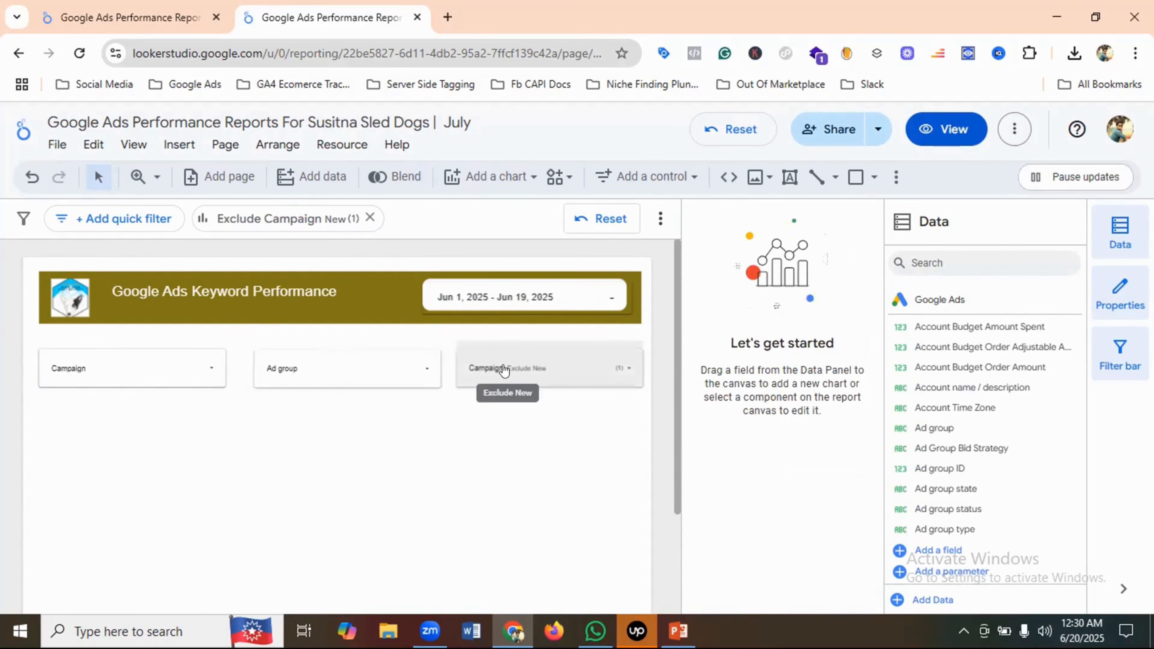
{"action": "right_click", "coordinate": [494, 371]}
{"action": "left_click", "coordinate": [545, 382]}
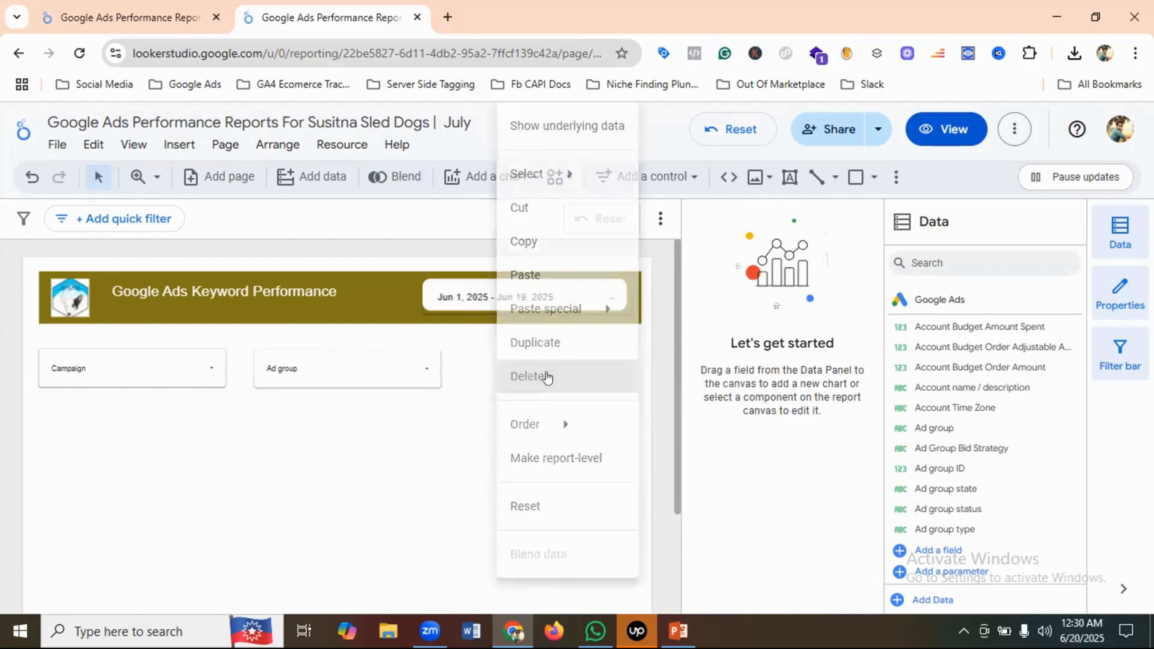
Duplicate the Ad group drop-down list by copy and paste, and place the copy at the right end of the filter row
{"action": "right_click", "coordinate": [381, 376]}
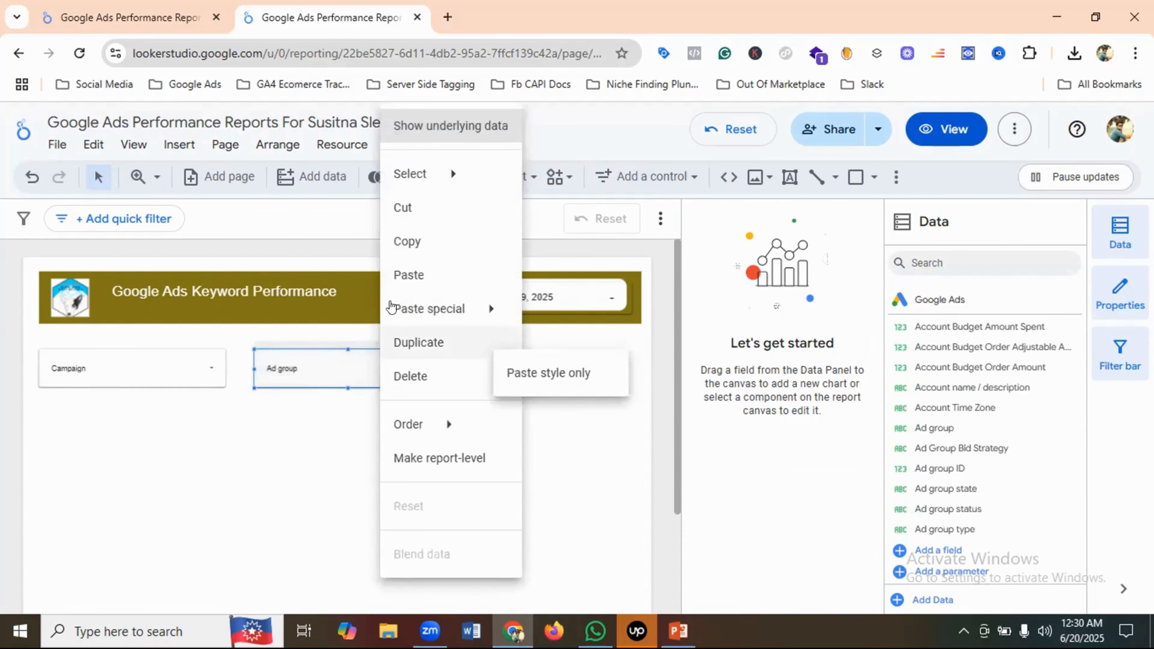
{"action": "left_click", "coordinate": [417, 240]}
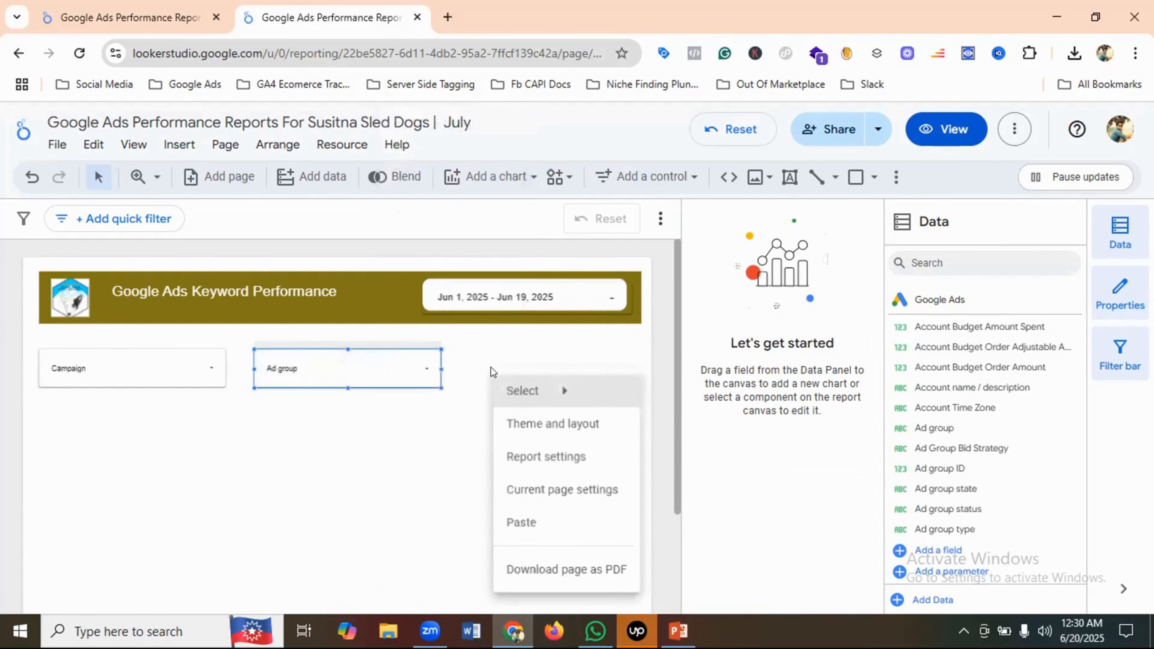
{"action": "right_click", "coordinate": [491, 368]}
{"action": "left_click", "coordinate": [522, 526]}
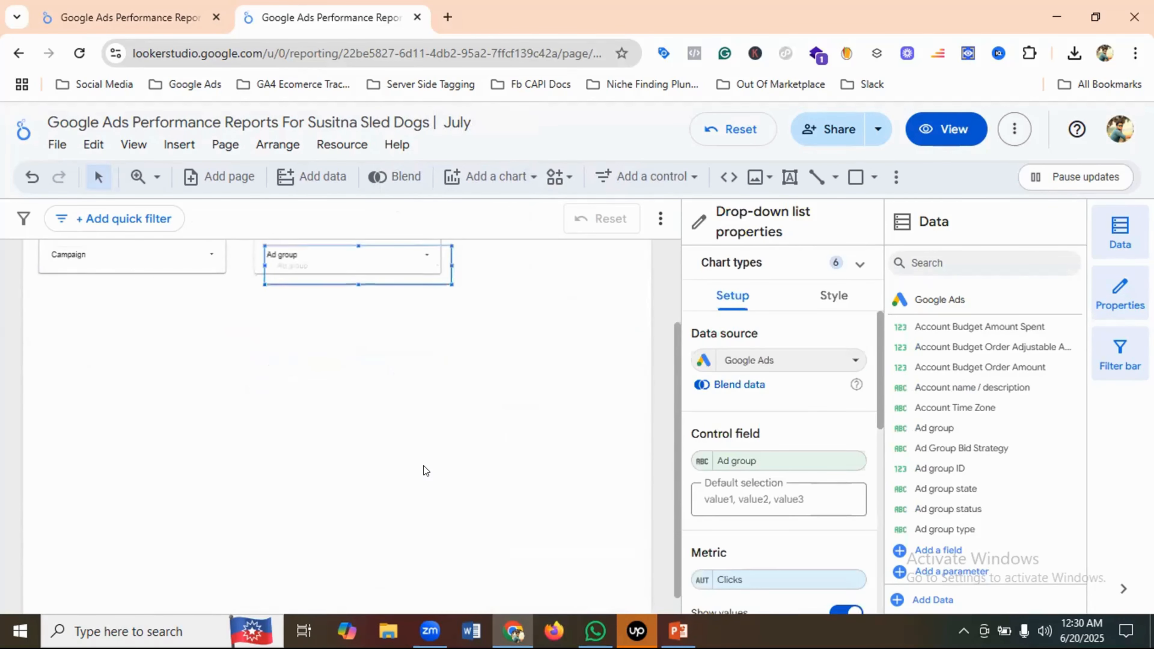
{"action": "left_click_drag", "start_coordinate": [358, 376], "coordinate": [552, 363]}
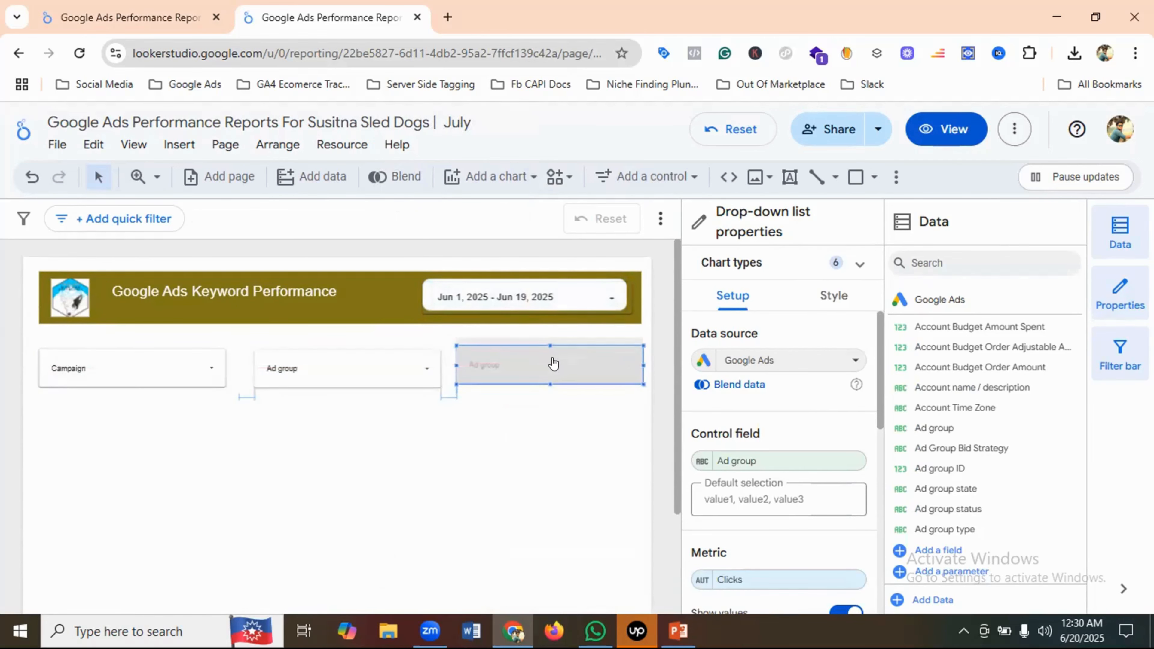
{"action": "left_click", "coordinate": [554, 363]}
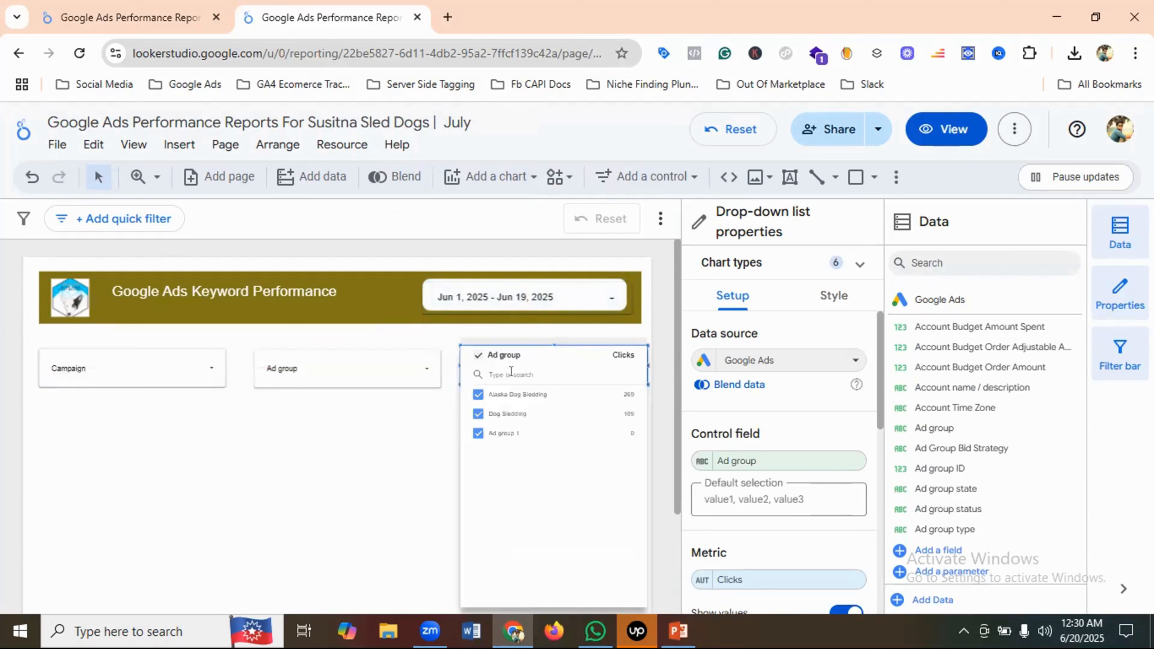
{"action": "left_click", "coordinate": [424, 453]}
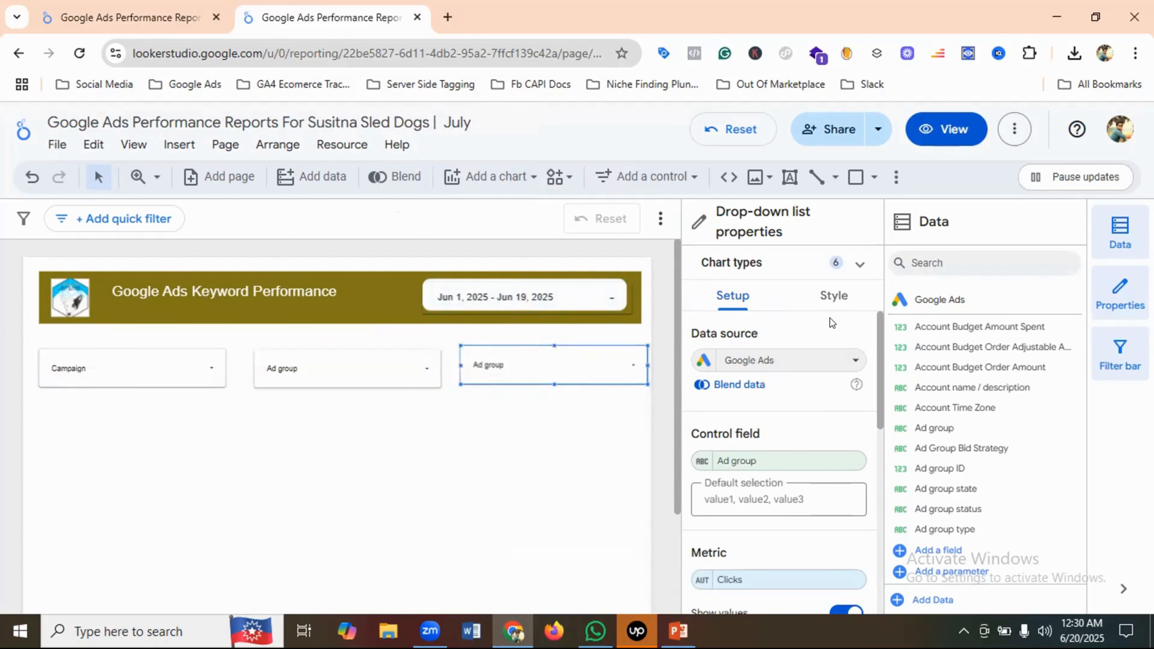
Change the control field of the rightmost drop-down list from Ad group to Search keyword
{"action": "scroll", "coordinate": [799, 343], "scroll_direction": "down", "scroll_amount": 3}
{"action": "left_click", "coordinate": [740, 377]}
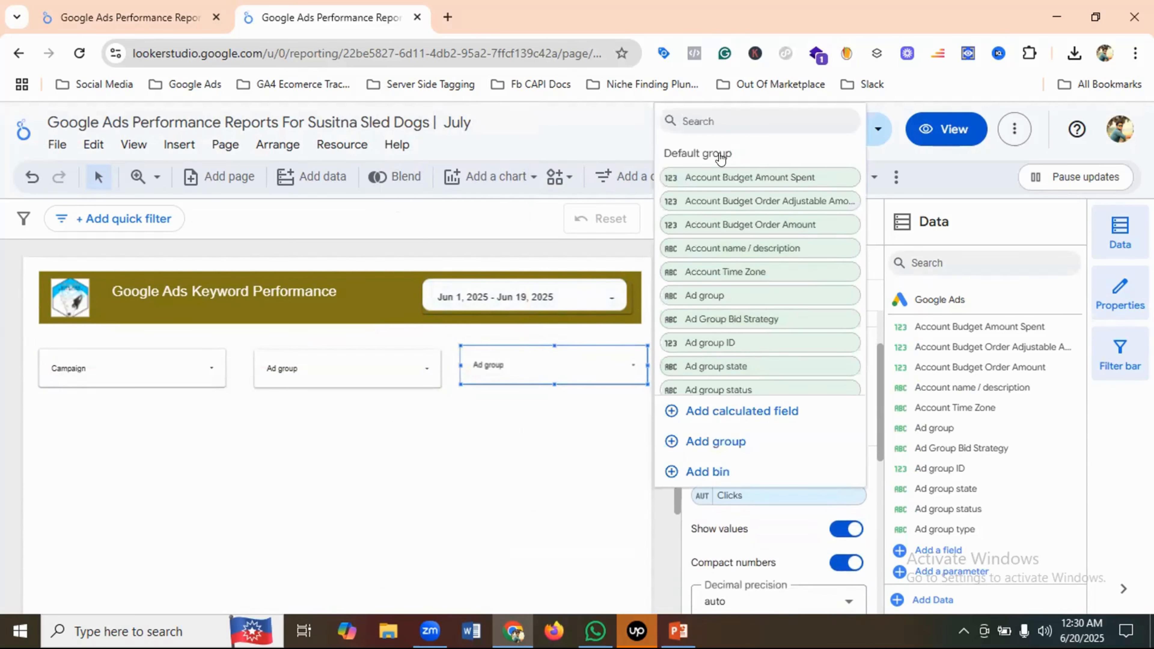
{"action": "type", "text": "se"}
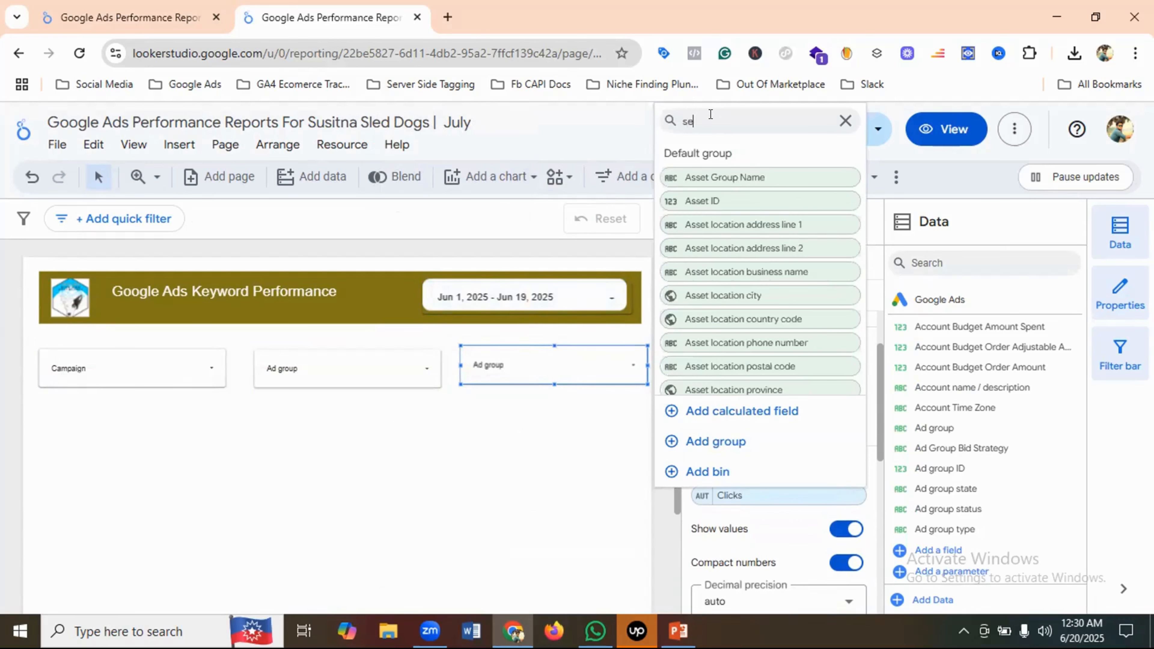
{"action": "type", "text": "arch ke"}
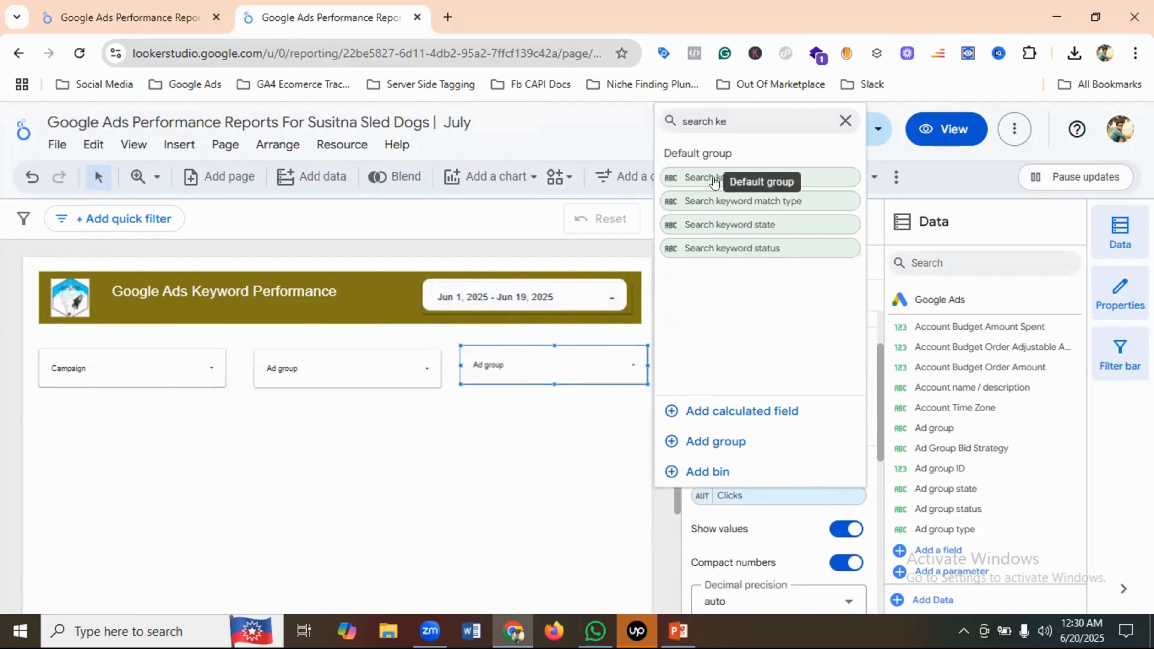
{"action": "left_click", "coordinate": [714, 179]}
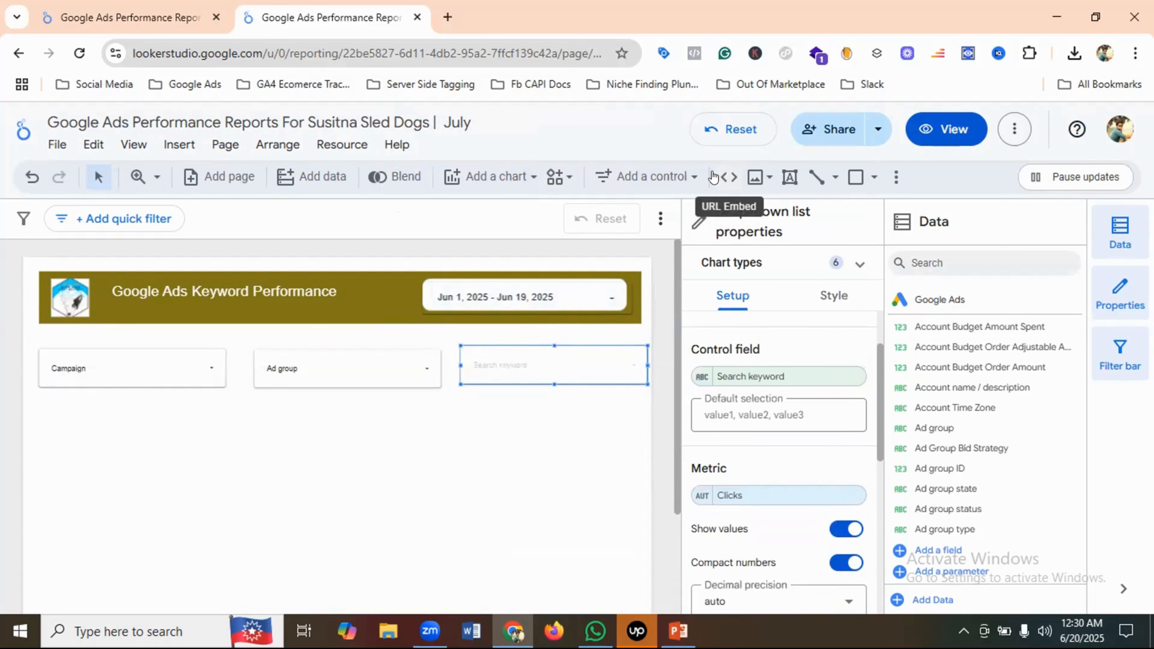
Set the text font color of the Campaign drop-down list to black
{"action": "left_click", "coordinate": [119, 378]}
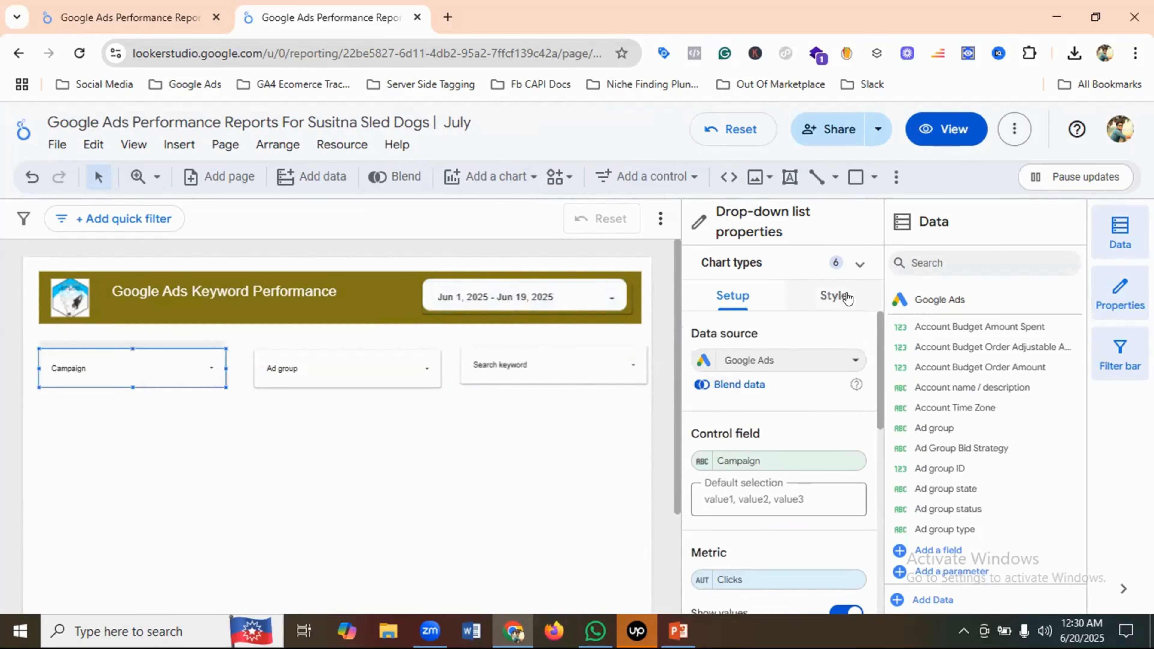
{"action": "left_click", "coordinate": [823, 301]}
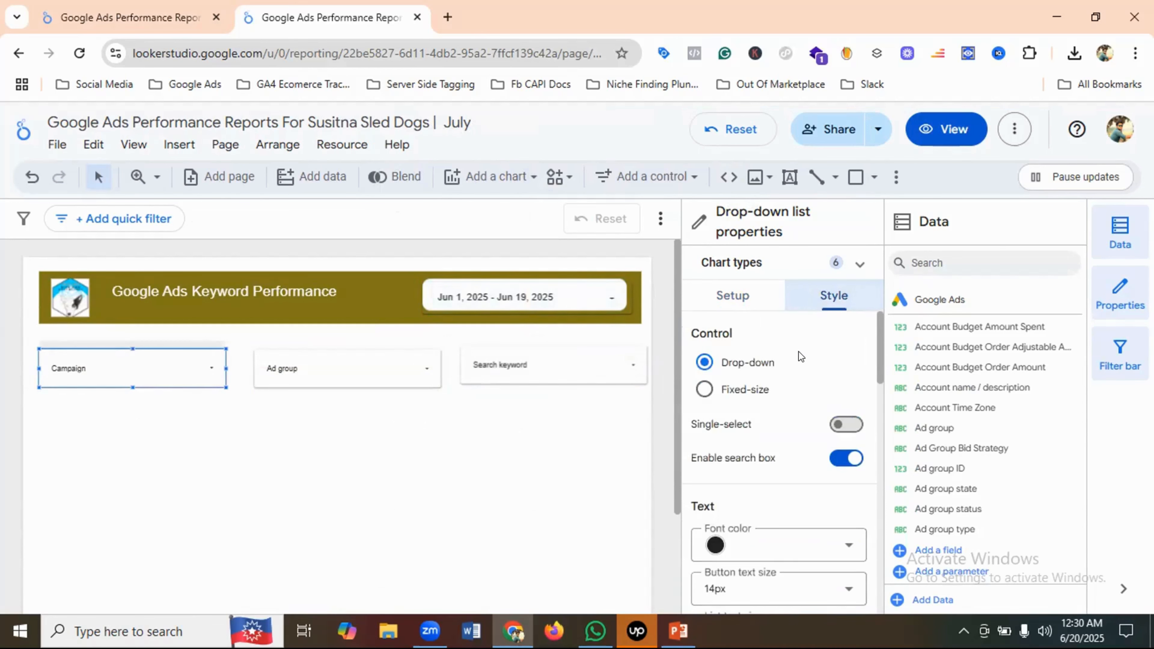
{"action": "scroll", "coordinate": [802, 357], "scroll_direction": "down", "scroll_amount": 2}
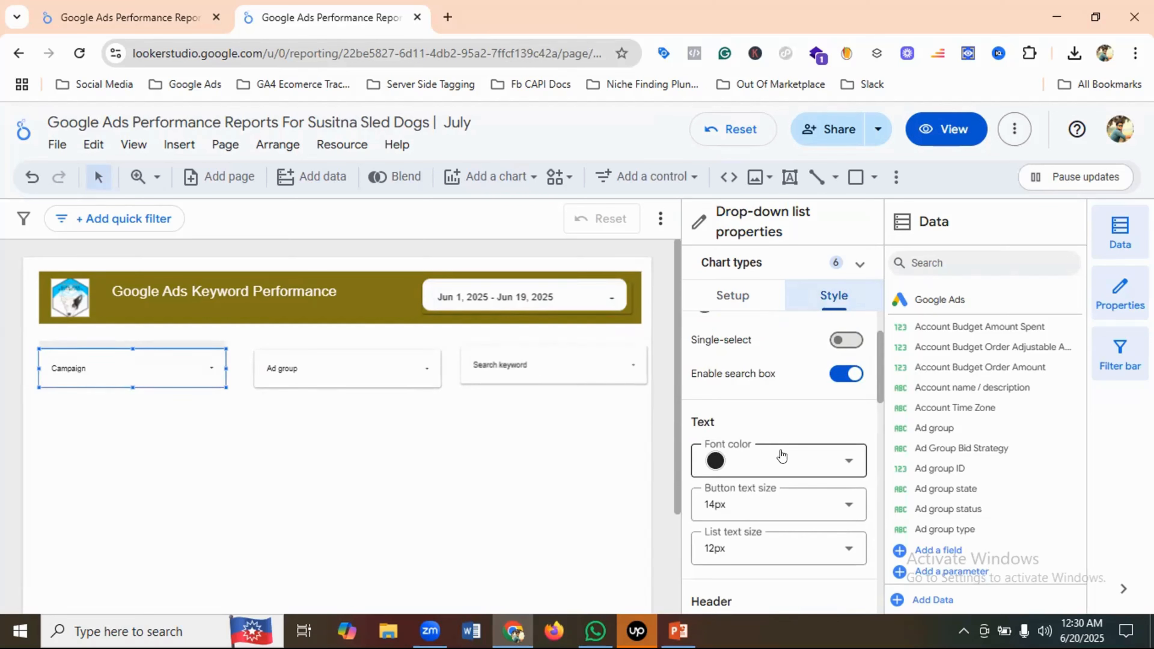
{"action": "left_click", "coordinate": [715, 459]}
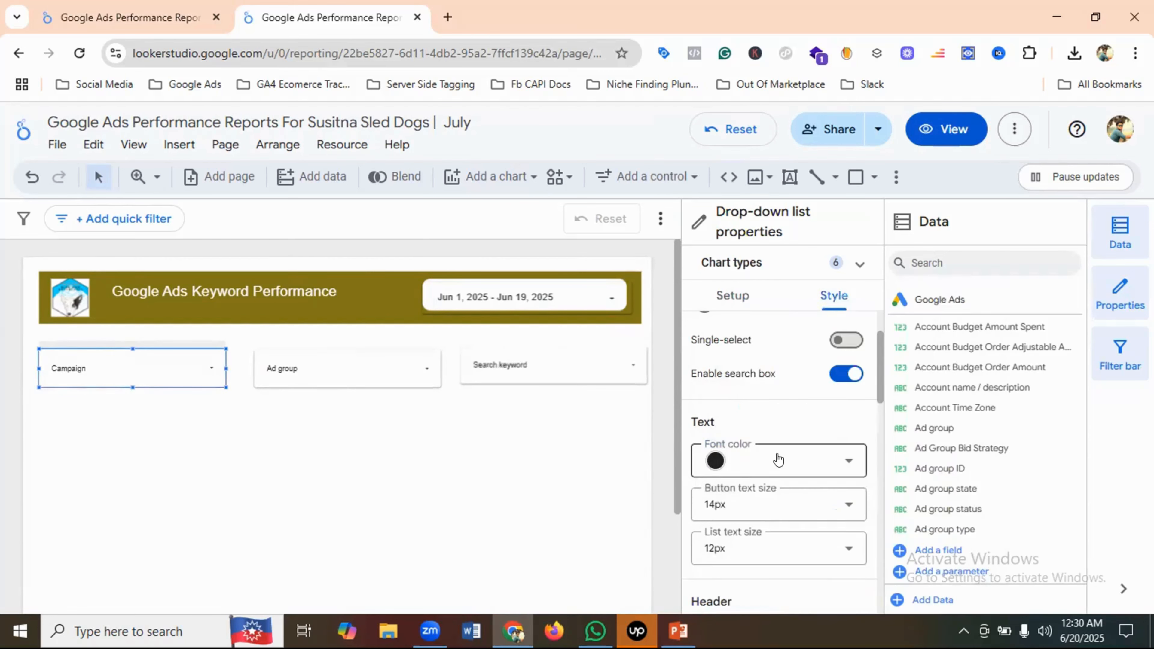
{"action": "scroll", "coordinate": [772, 448], "scroll_direction": "down", "scroll_amount": 2}
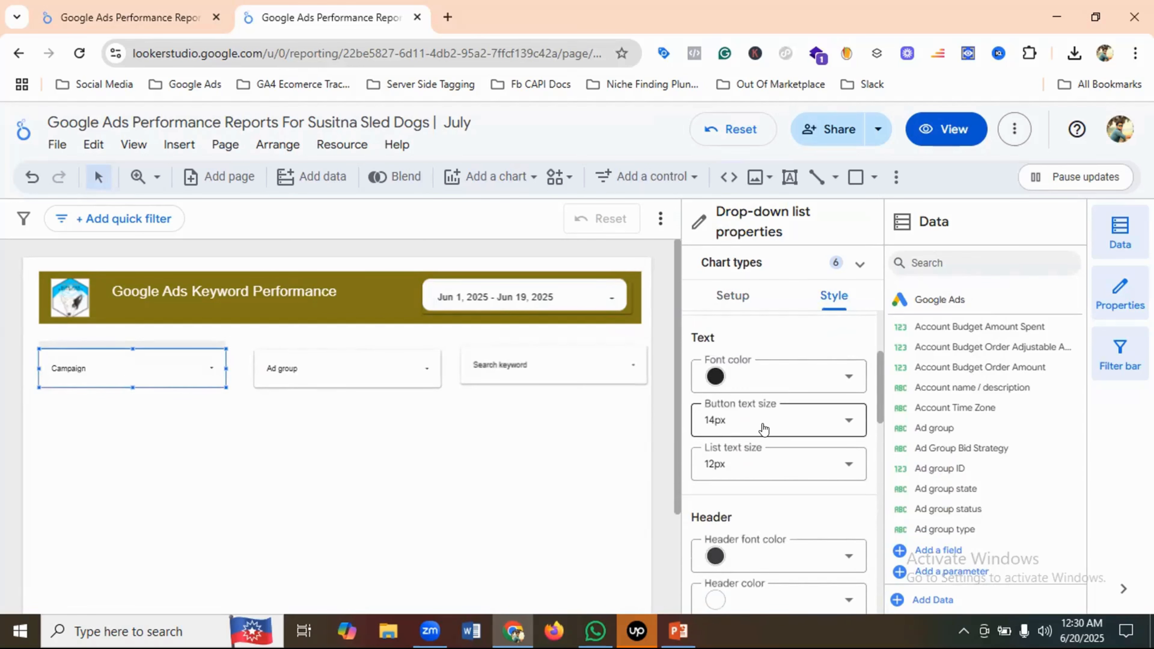
{"action": "left_click", "coordinate": [715, 377]}
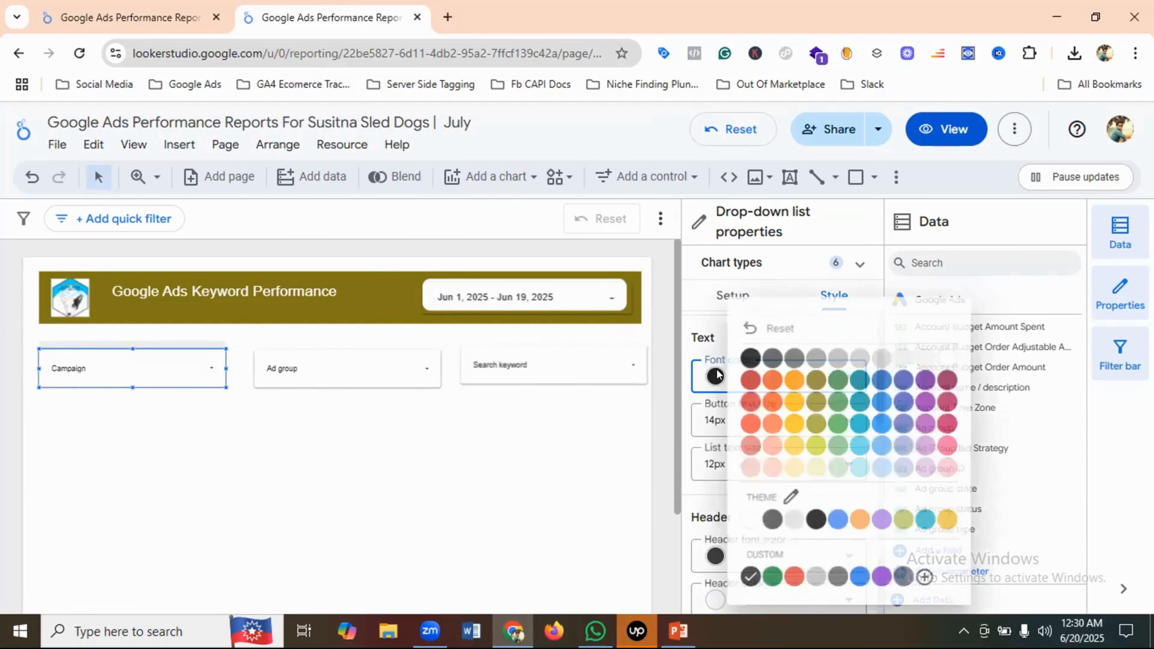
{"action": "left_click", "coordinate": [750, 358]}
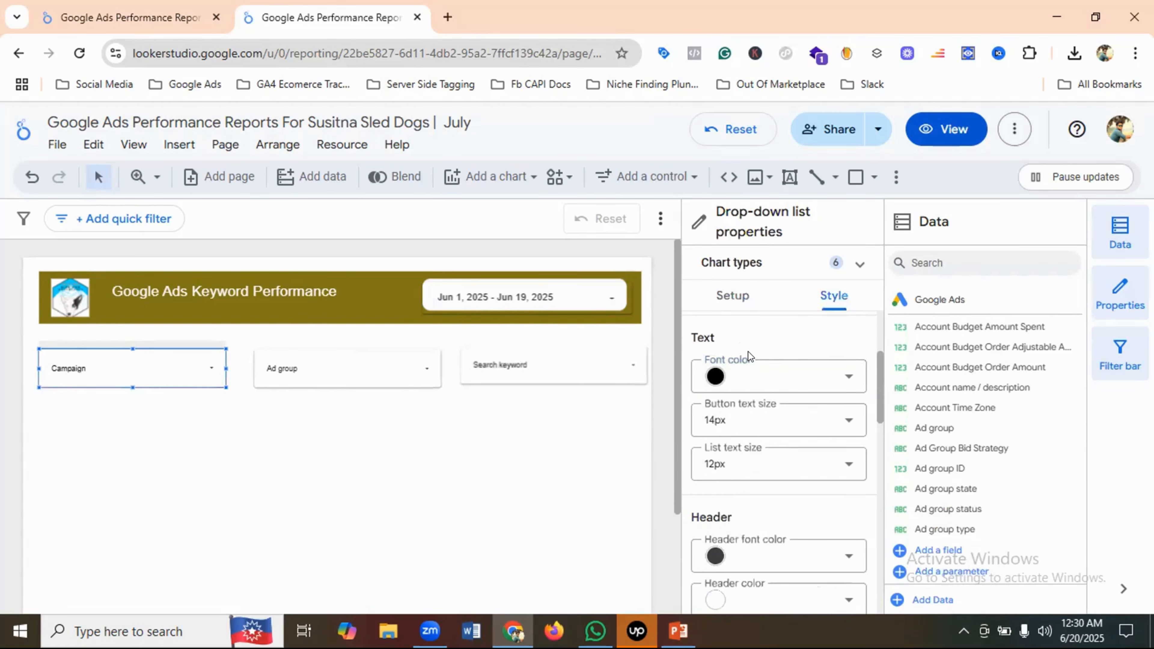
Set the Campaign drop-down list's button text size to 16px
{"action": "left_click", "coordinate": [765, 422]}
{"action": "left_click", "coordinate": [765, 422]}
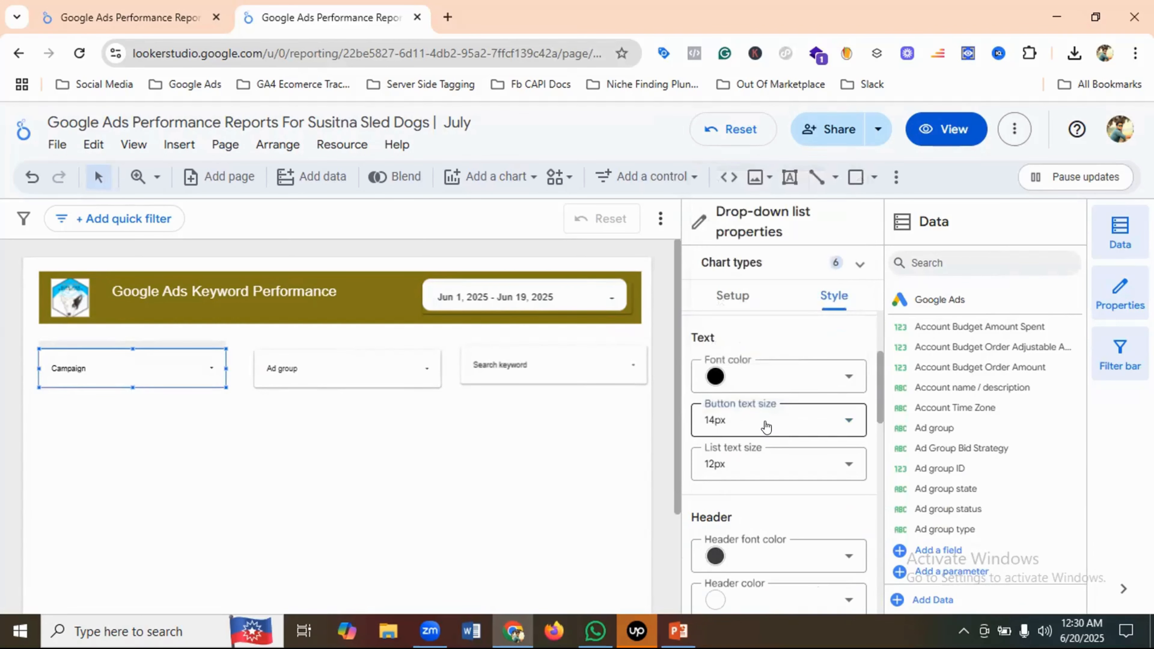
{"action": "left_click", "coordinate": [767, 427]}
{"action": "scroll", "coordinate": [750, 340], "scroll_direction": "down", "scroll_amount": 2}
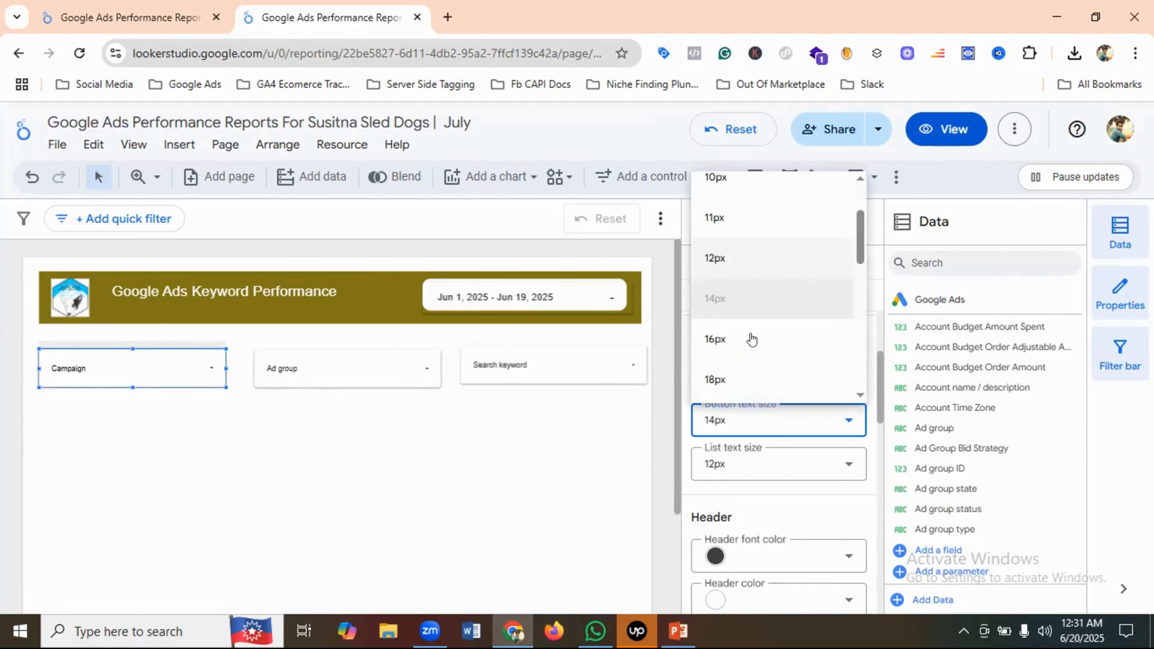
{"action": "left_click", "coordinate": [729, 345]}
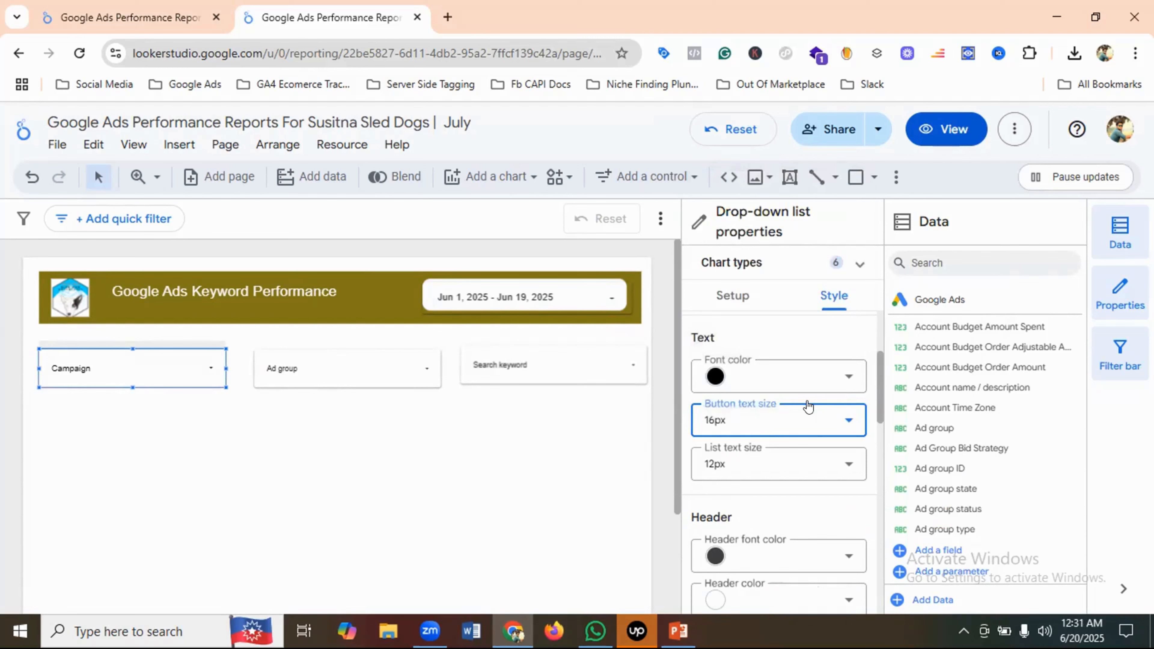
Set the Campaign drop-down list's header font color to black and deselect the control
{"action": "scroll", "coordinate": [808, 411], "scroll_direction": "down", "scroll_amount": 2}
{"action": "scroll", "coordinate": [803, 412], "scroll_direction": "down", "scroll_amount": 2}
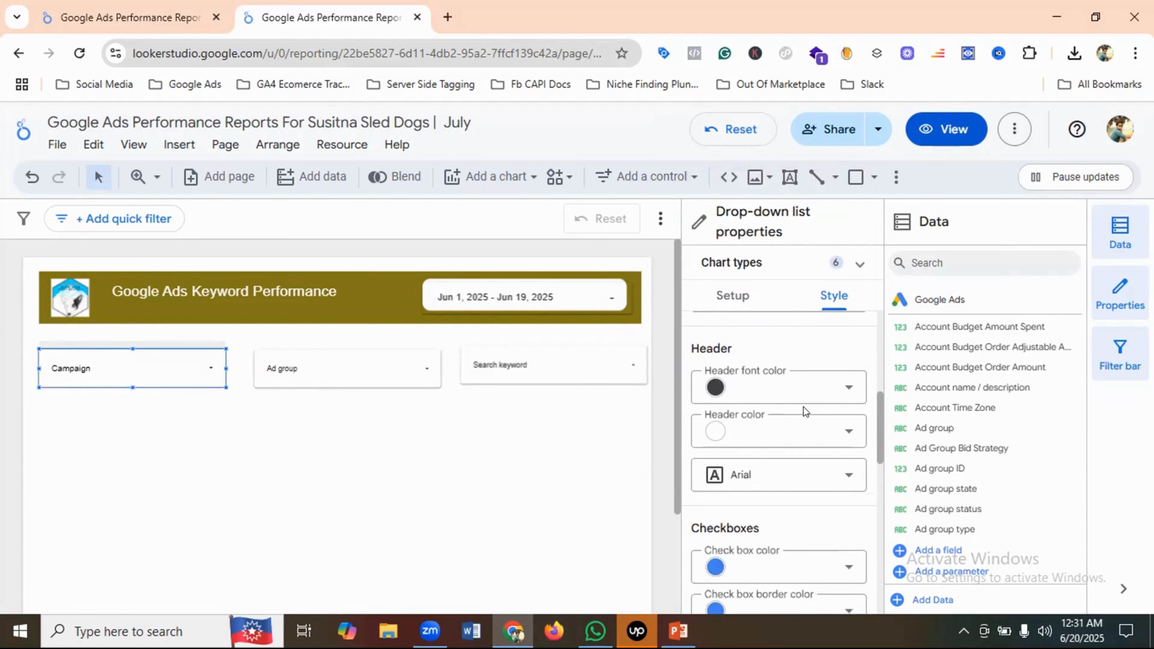
{"action": "left_click", "coordinate": [716, 387]}
{"action": "left_click", "coordinate": [750, 357]}
{"action": "left_click", "coordinate": [490, 469]}
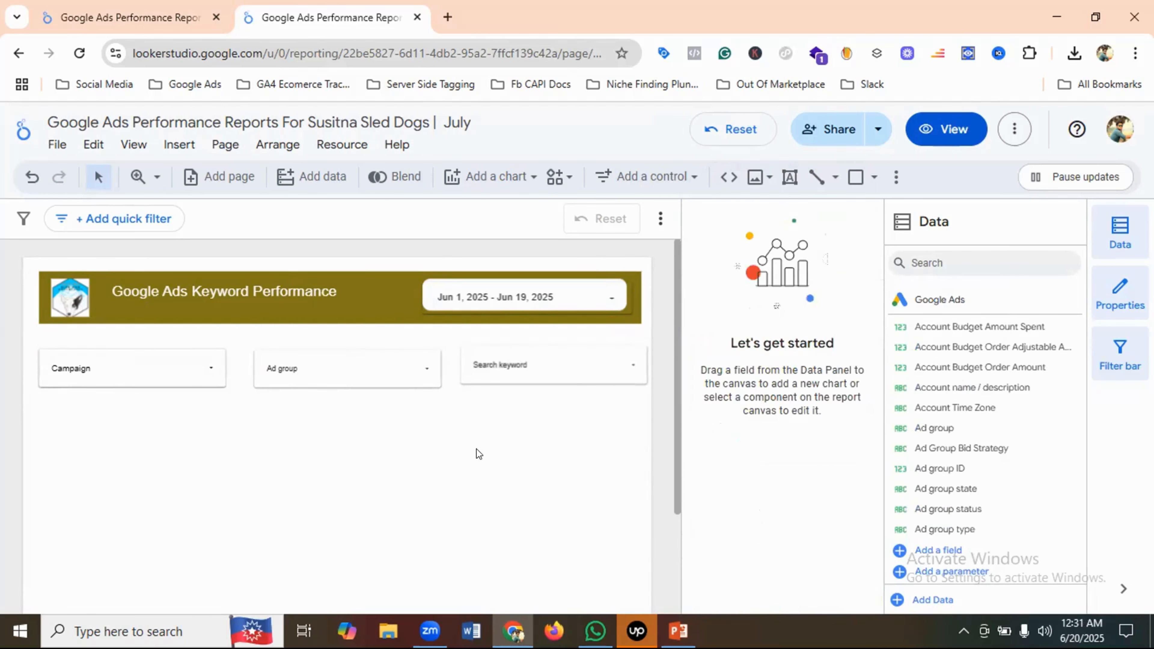
Set the text font color of the Ad group drop-down list to black
{"action": "left_click", "coordinate": [323, 375]}
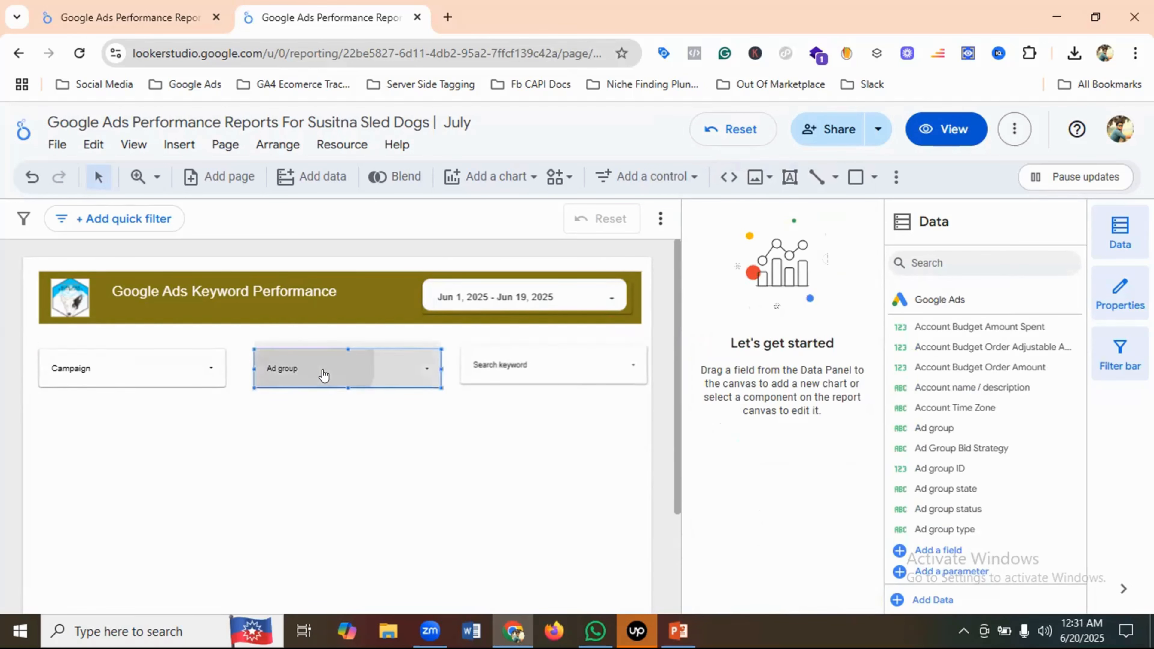
{"action": "left_click", "coordinate": [324, 375]}
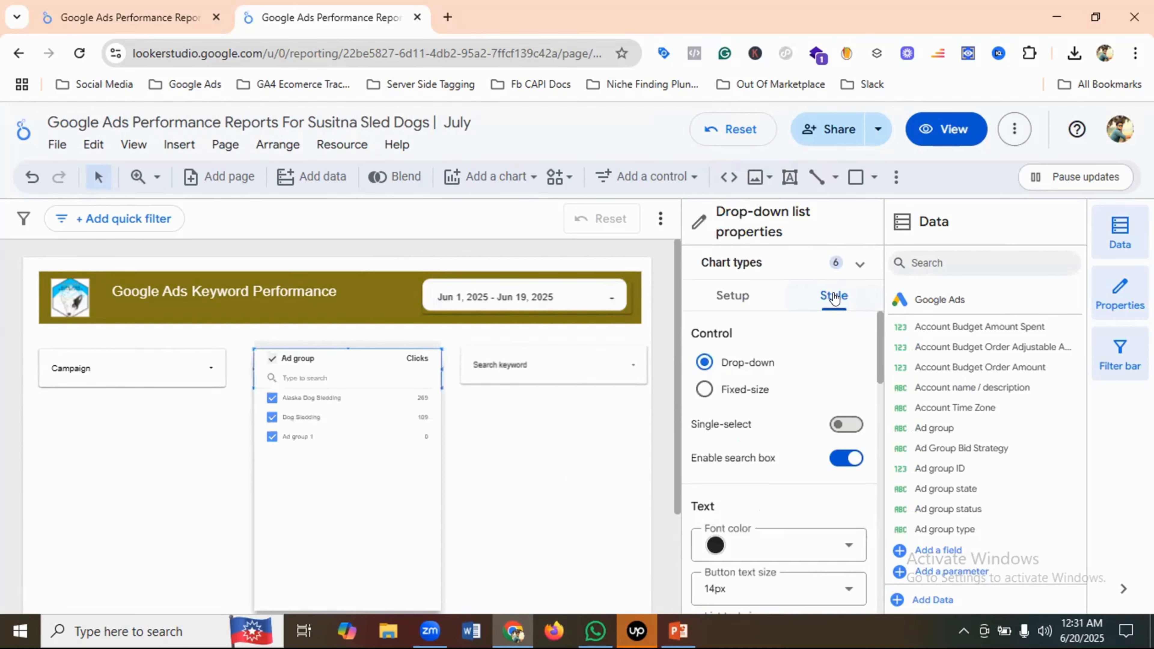
{"action": "scroll", "coordinate": [747, 400], "scroll_direction": "down", "scroll_amount": 2}
{"action": "left_click", "coordinate": [711, 466]}
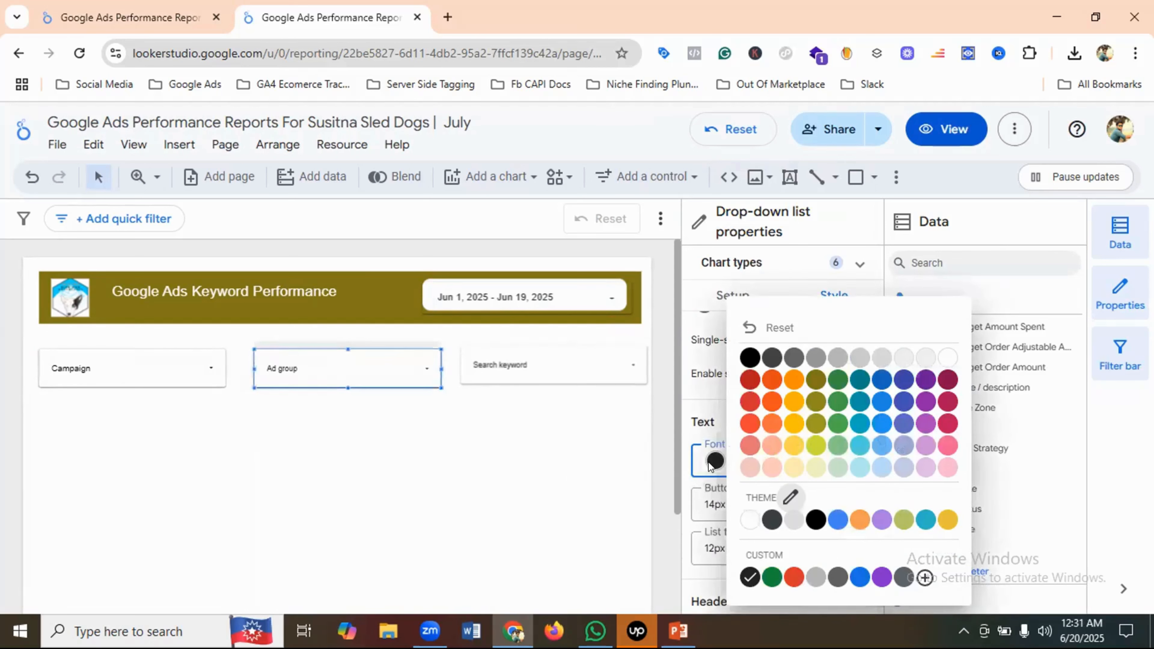
{"action": "left_click", "coordinate": [749, 358]}
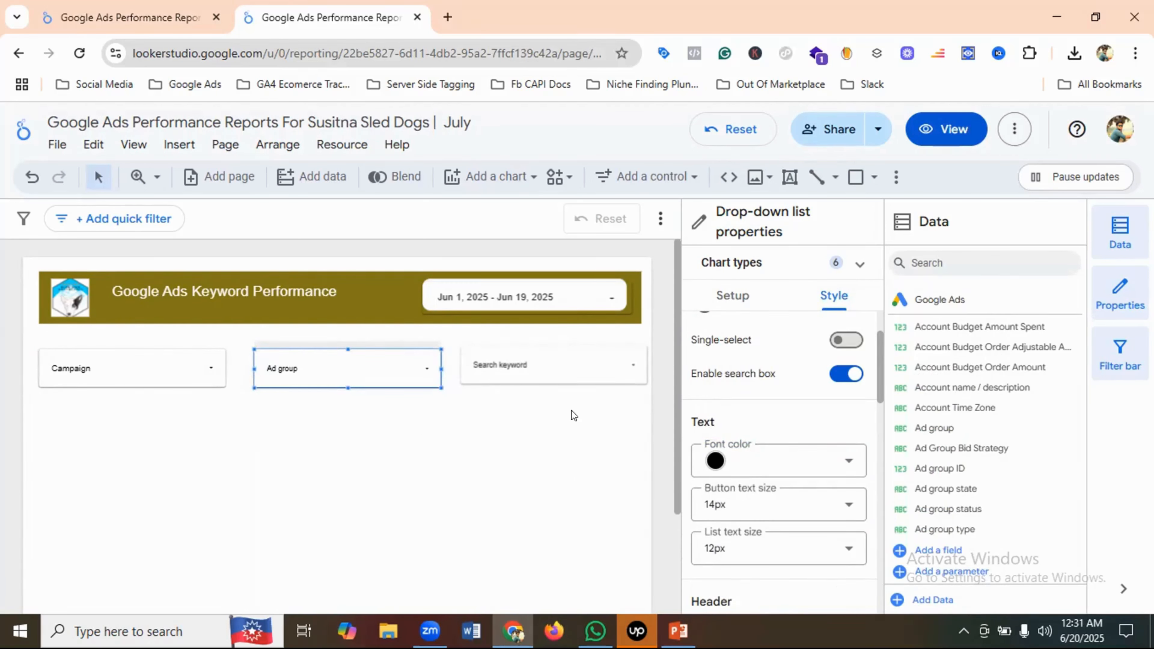
Set the text font color of the Search keyword drop-down list to black
{"action": "left_click", "coordinate": [580, 375]}
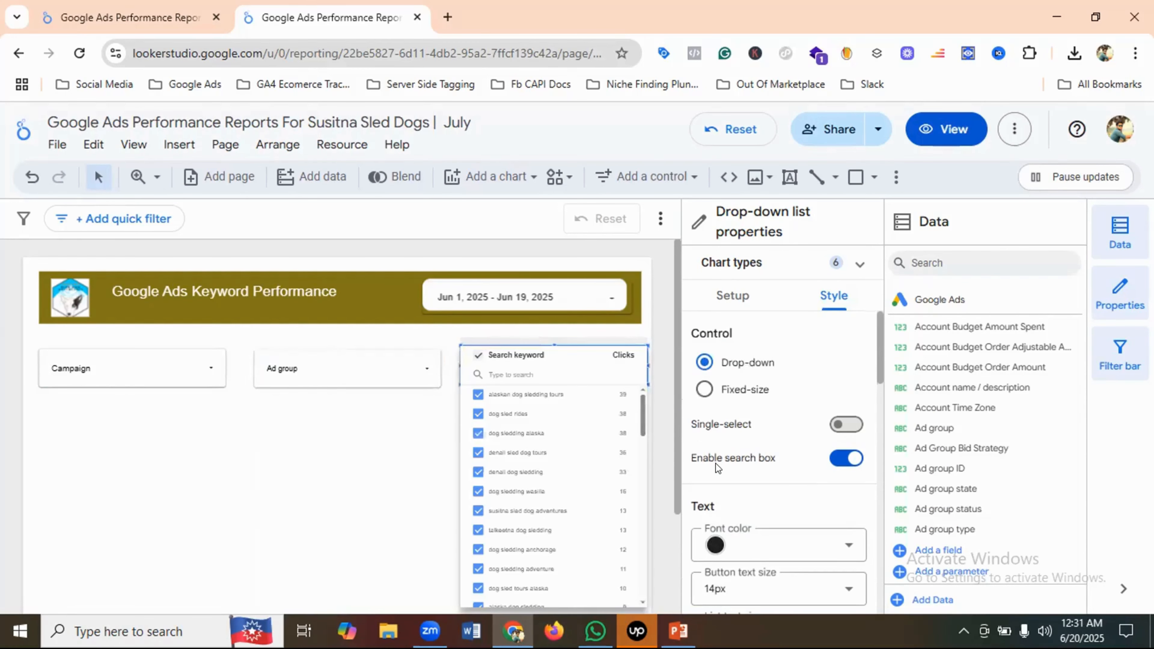
{"action": "left_click", "coordinate": [370, 468]}
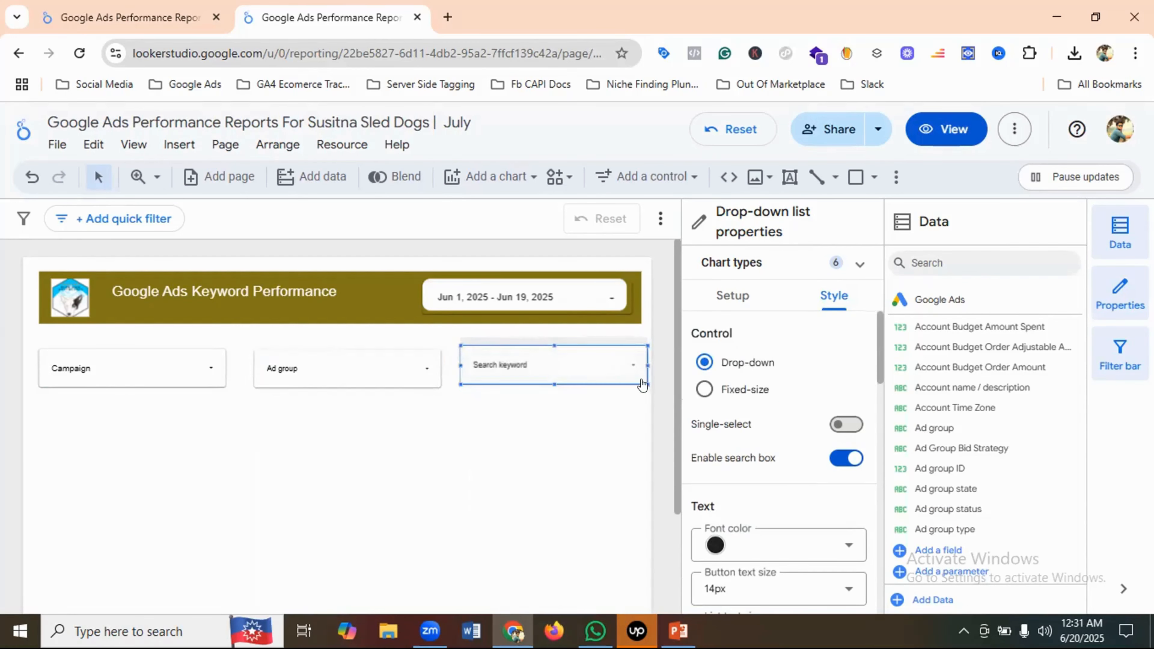
{"action": "left_click", "coordinate": [551, 377]}
{"action": "left_click", "coordinate": [209, 498]}
{"action": "scroll", "coordinate": [786, 423], "scroll_direction": "down", "scroll_amount": 2}
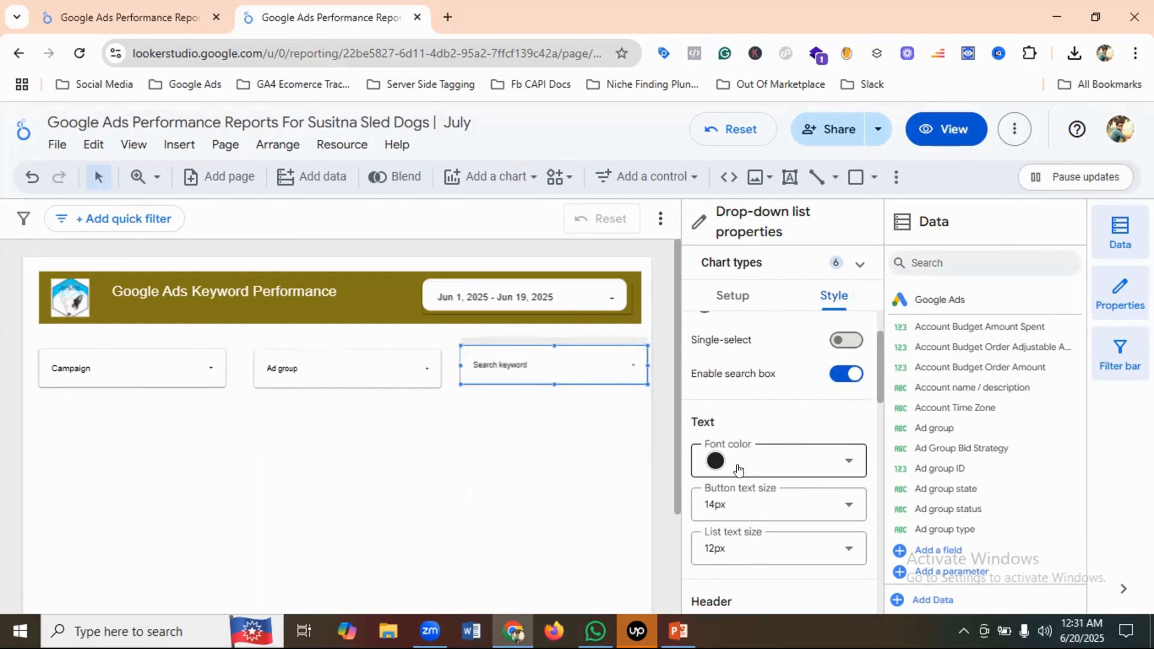
{"action": "left_click", "coordinate": [715, 462]}
{"action": "left_click", "coordinate": [750, 355]}
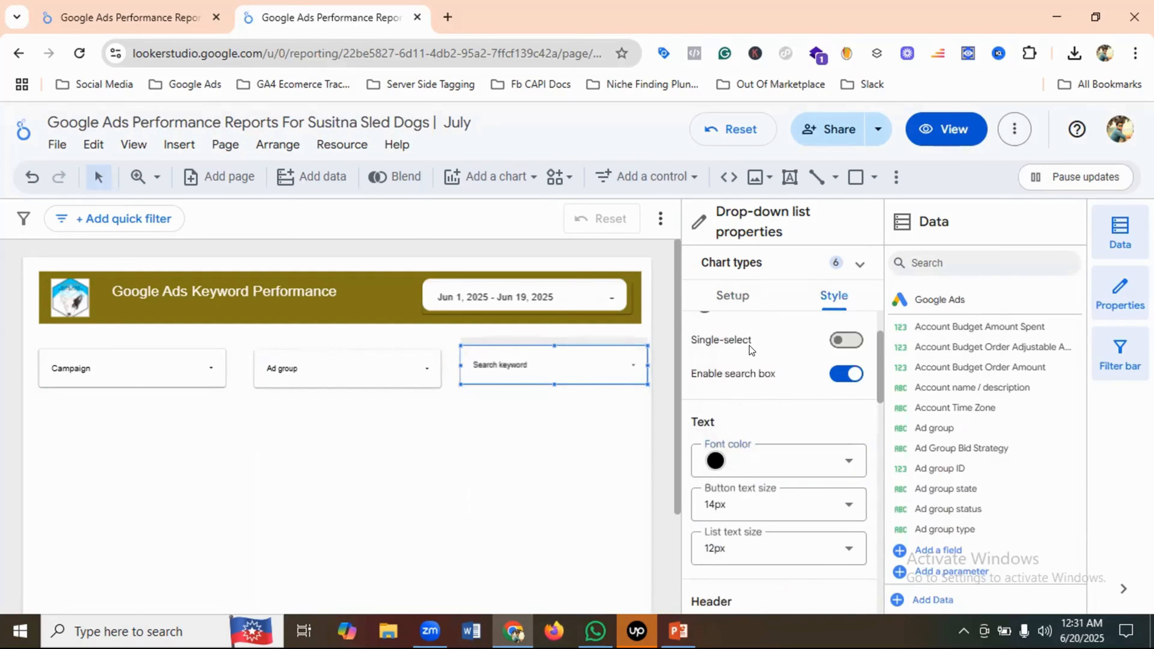
{"action": "left_click", "coordinate": [492, 462]}
Preview the Susitna report in view mode and compare it with the Mystrox report's filter row and scorecards
{"action": "left_click", "coordinate": [947, 130]}
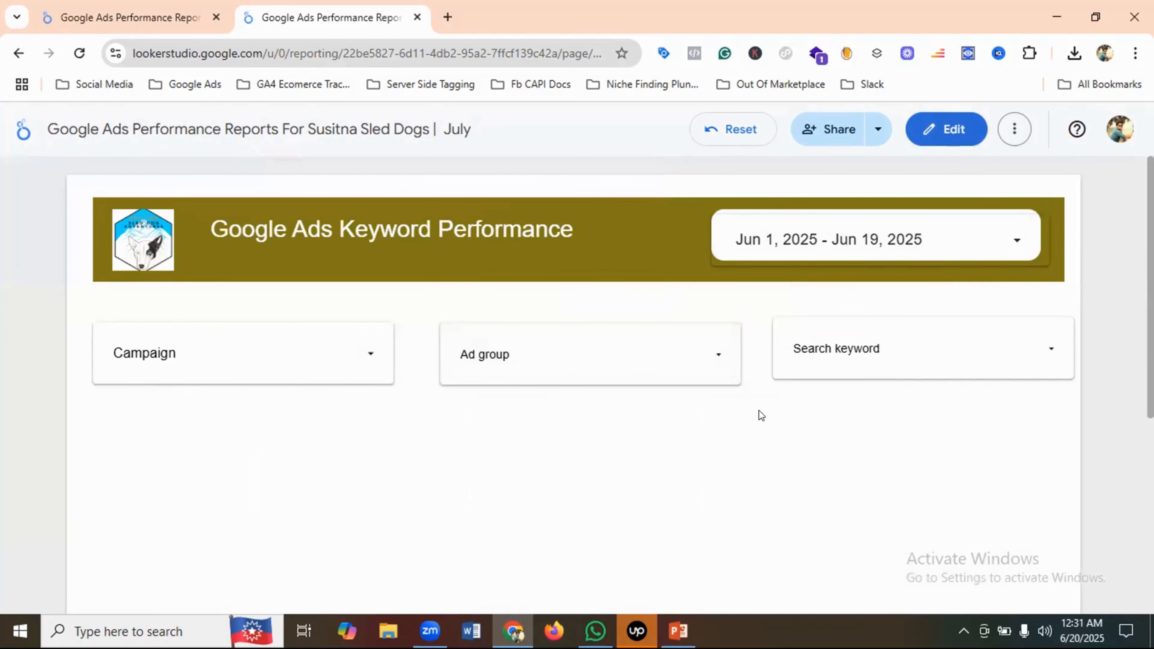
{"action": "left_click", "coordinate": [177, 21]}
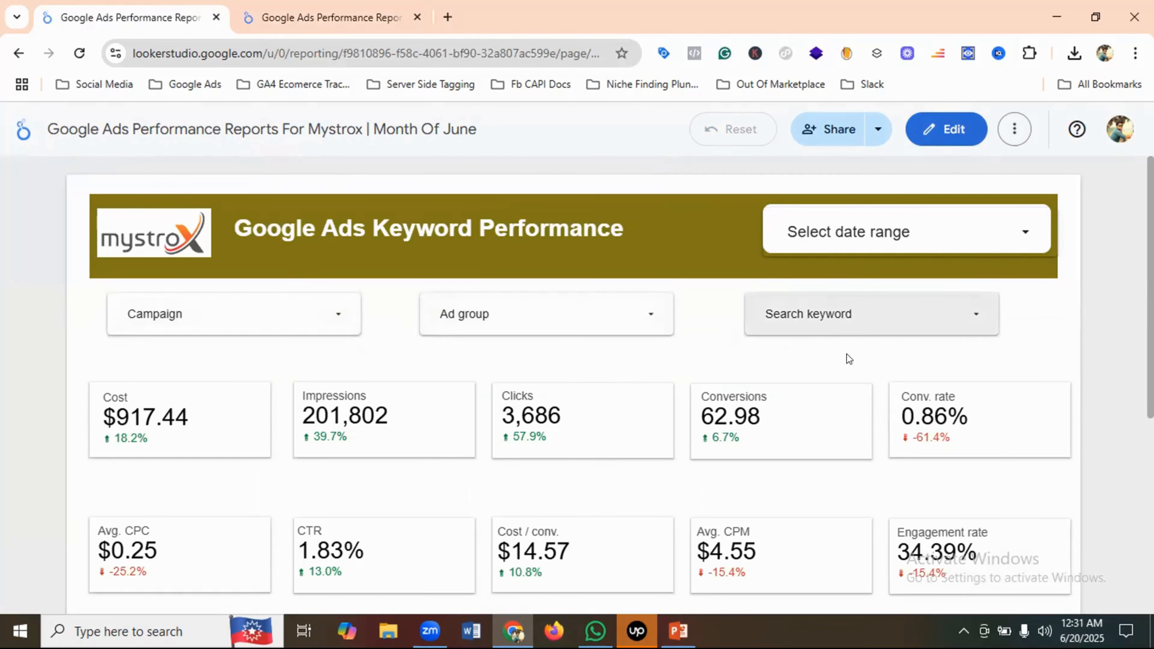
{"action": "left_click", "coordinate": [355, 24]}
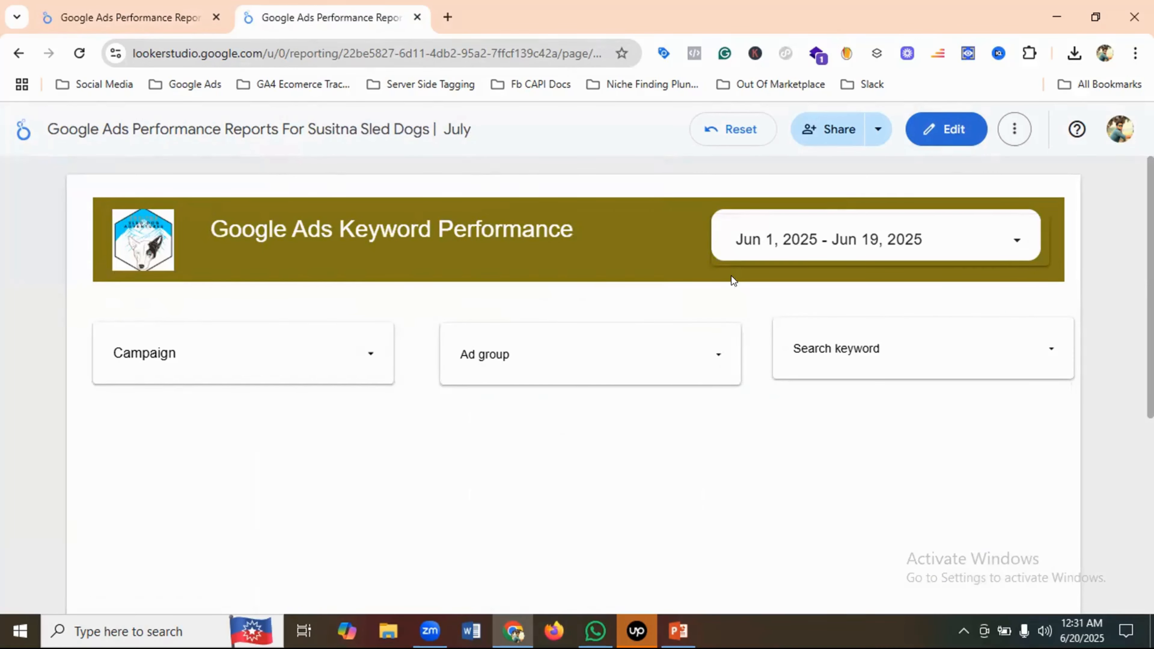
{"action": "left_click", "coordinate": [155, 17]}
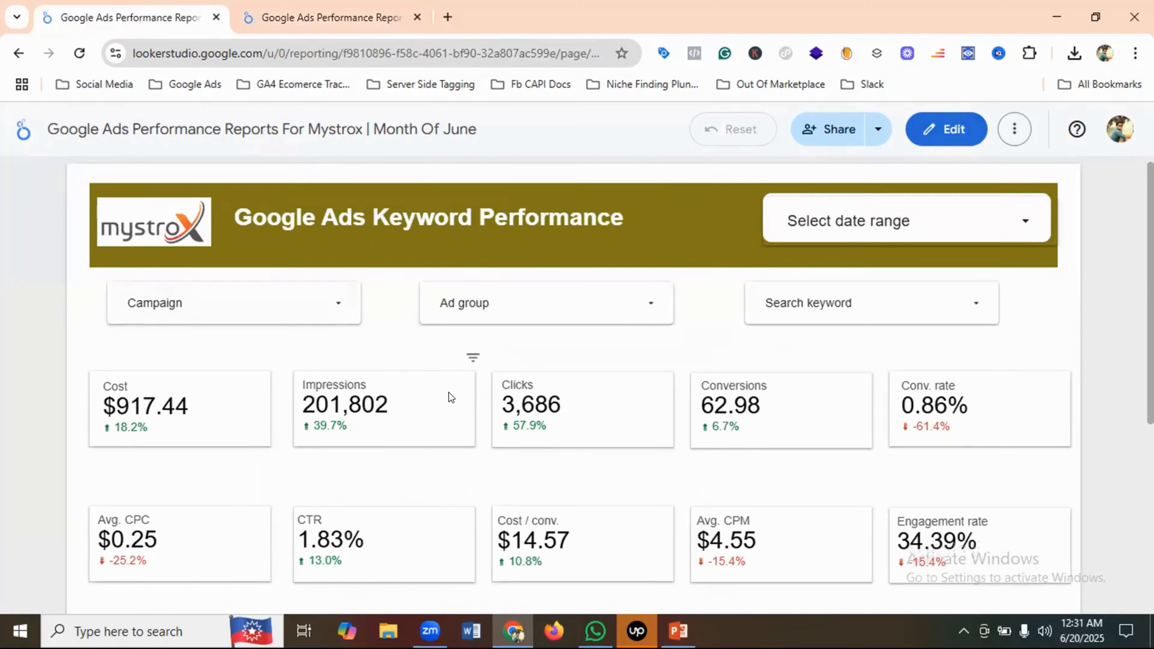
{"action": "scroll", "coordinate": [450, 392], "scroll_direction": "down", "scroll_amount": 1}
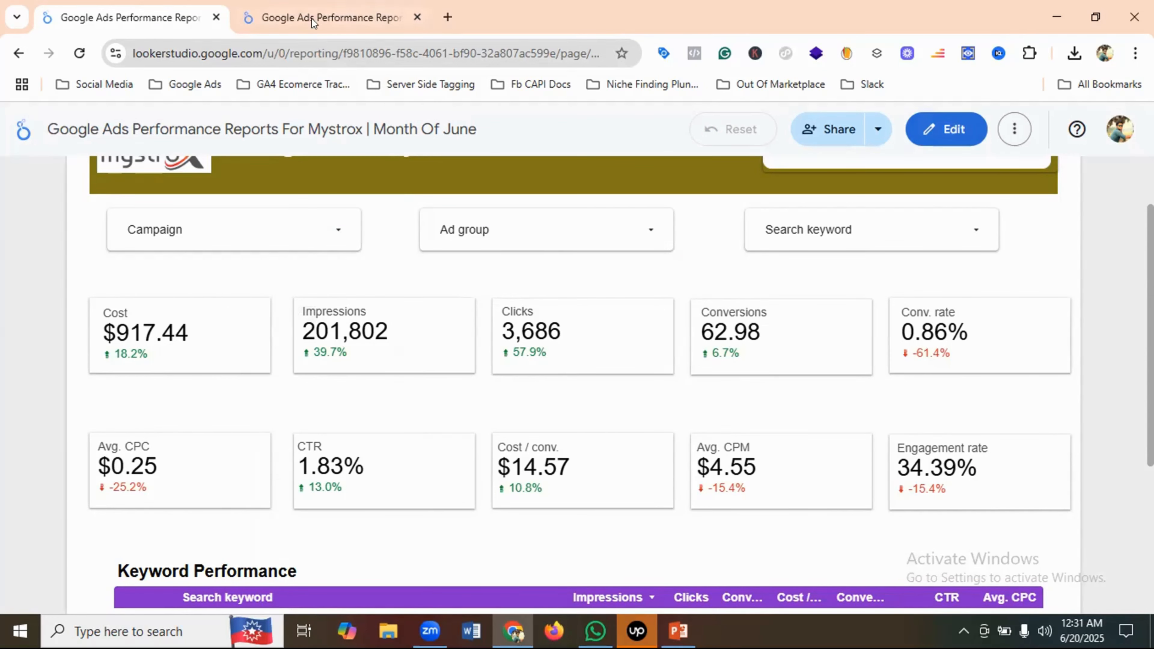
Compare the Mystrox report's scorecards with the Susitna report and switch the Susitna report to edit mode
{"action": "left_click", "coordinate": [314, 9]}
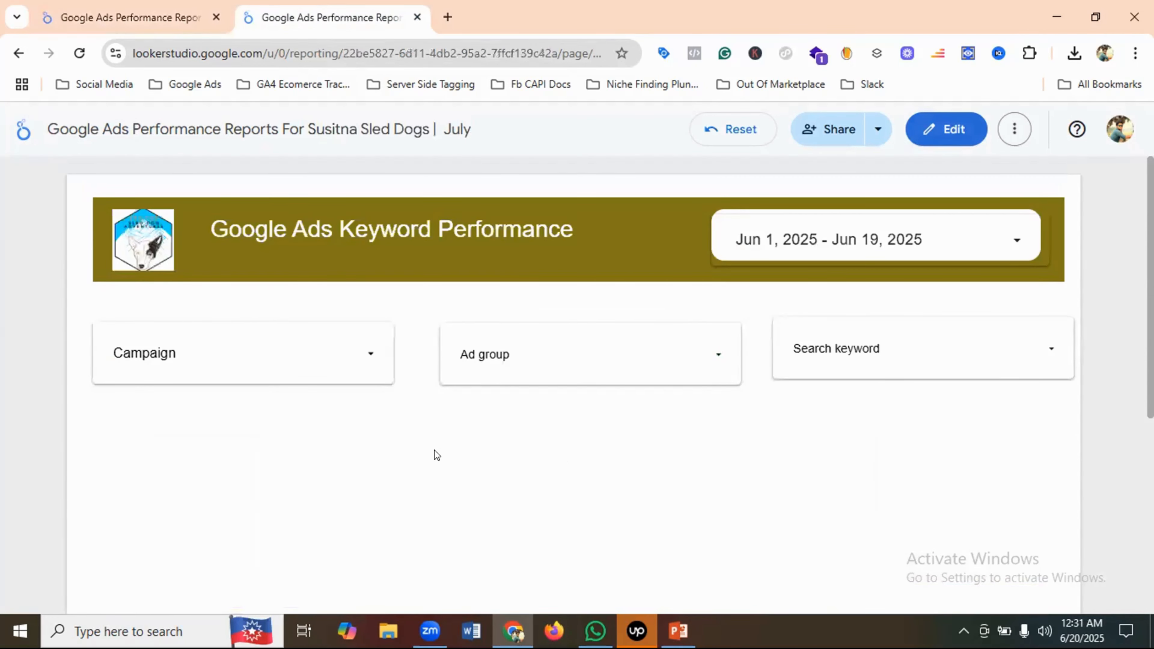
{"action": "left_click", "coordinate": [151, 21]}
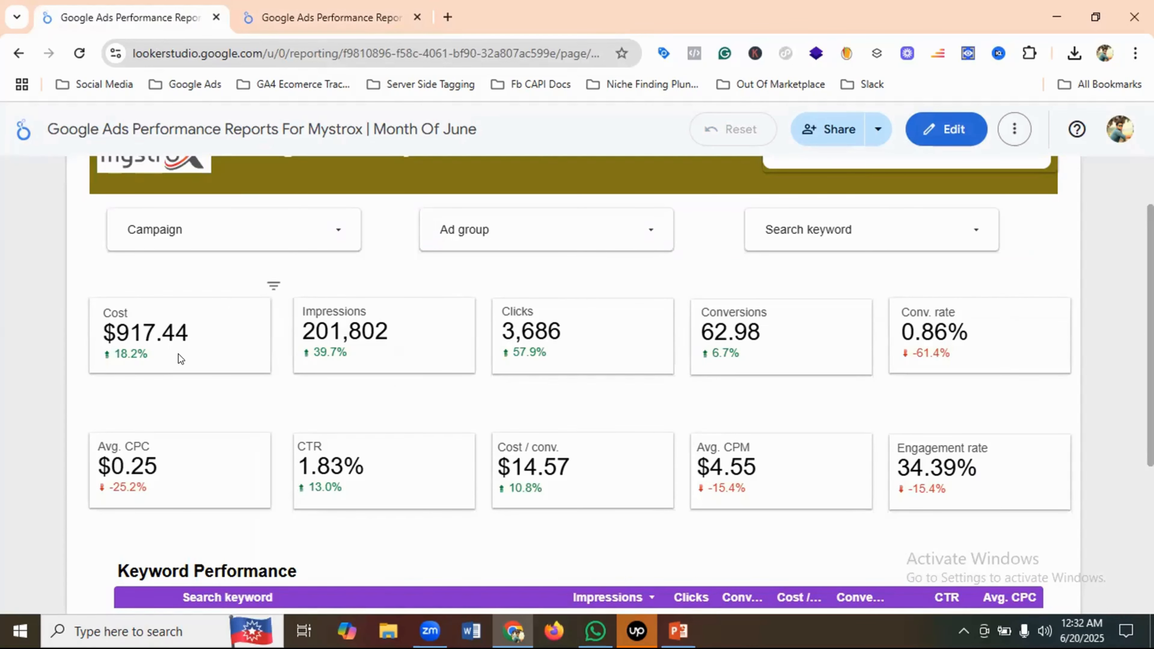
{"action": "left_click", "coordinate": [314, 12]}
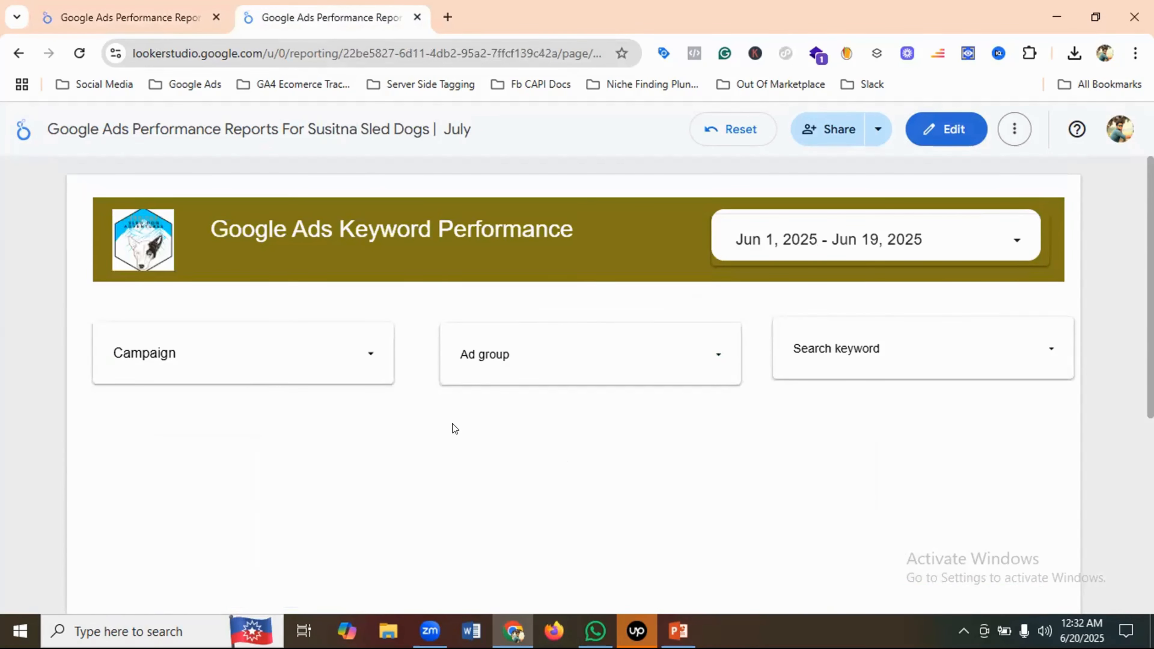
{"action": "left_click", "coordinate": [939, 133]}
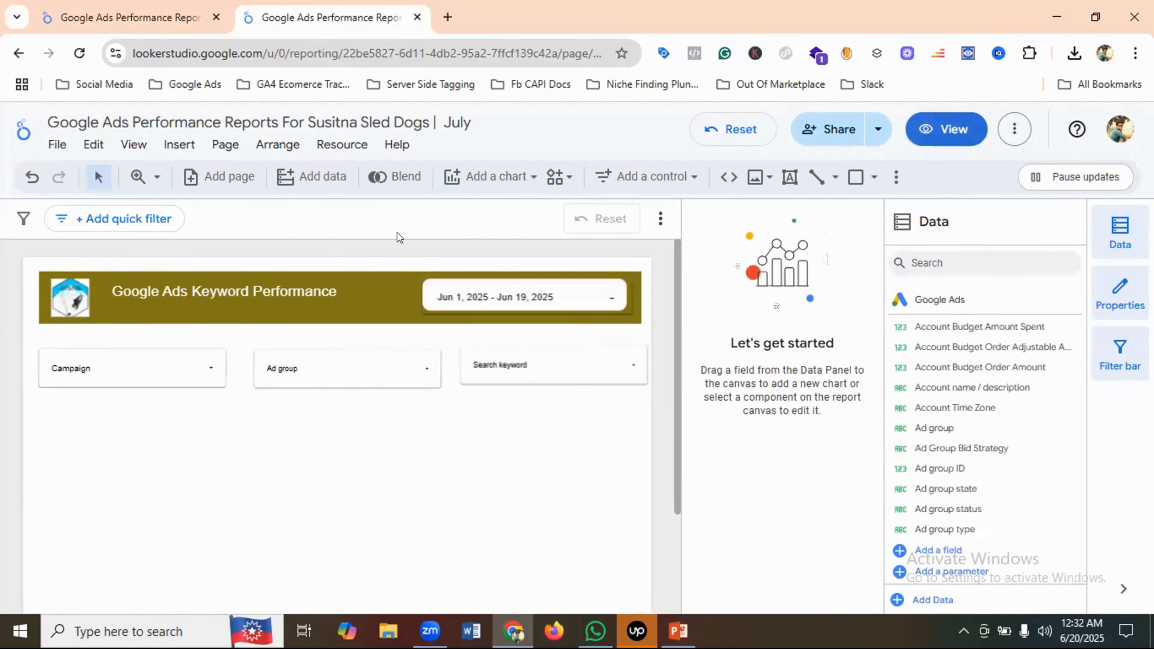
{"action": "left_click", "coordinate": [320, 178]}
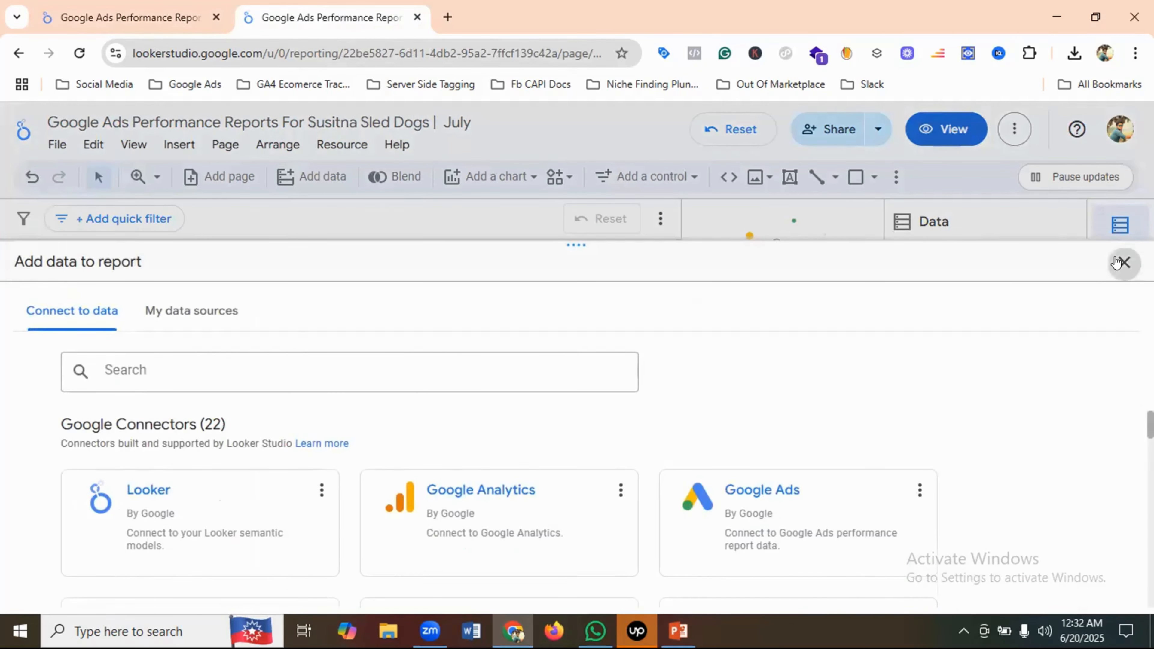
{"action": "left_click", "coordinate": [1125, 262]}
{"action": "left_click", "coordinate": [495, 182]}
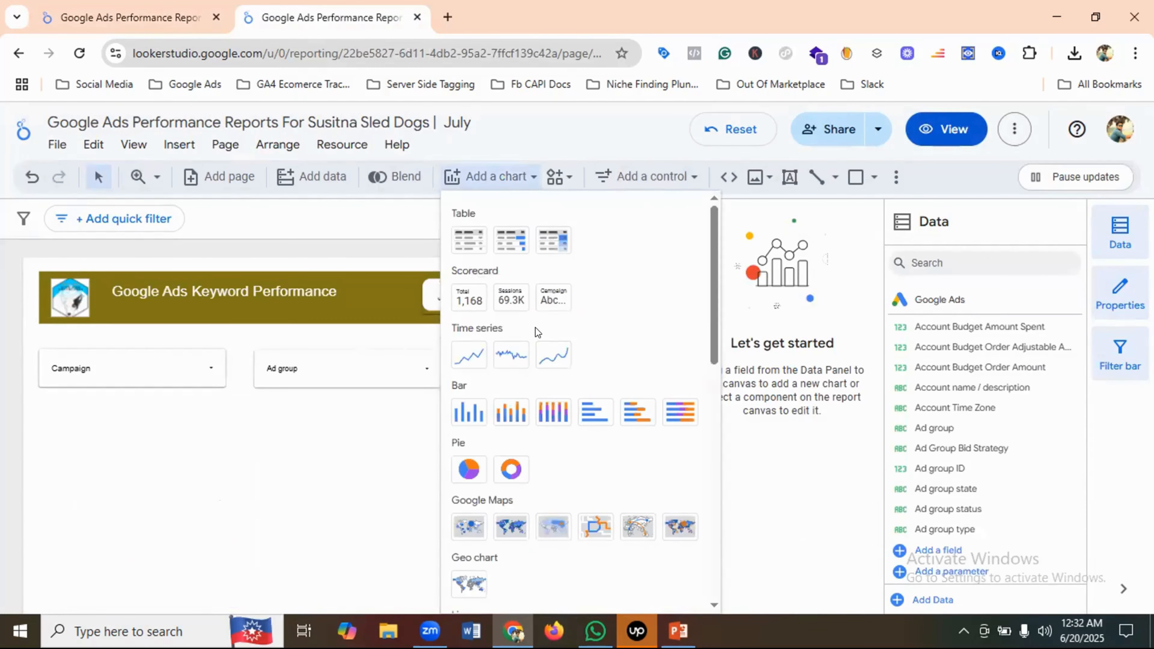
{"action": "left_click", "coordinate": [471, 303]}
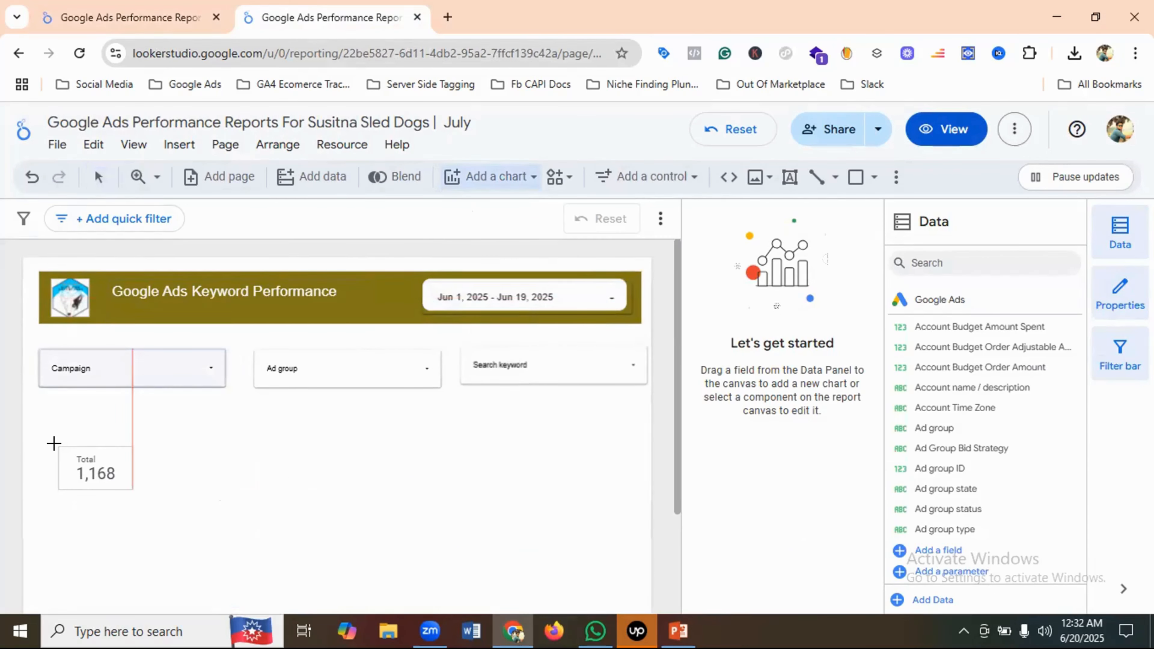
{"action": "left_click_drag", "start_coordinate": [67, 445], "coordinate": [225, 524]}
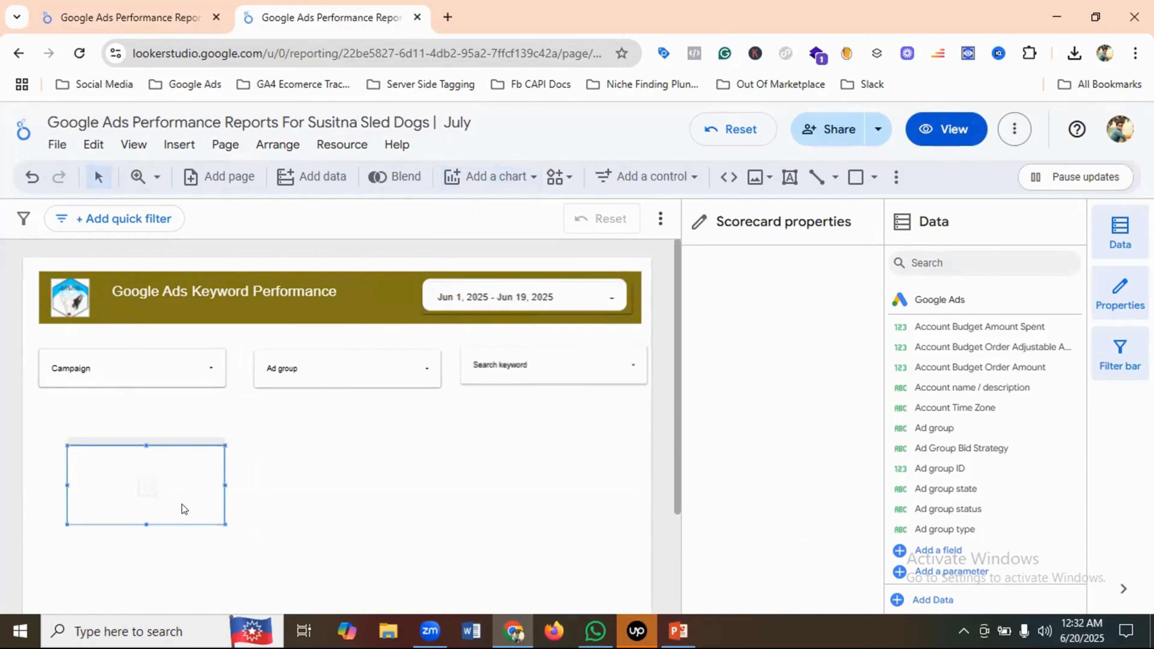
{"action": "right_click", "coordinate": [174, 495]}
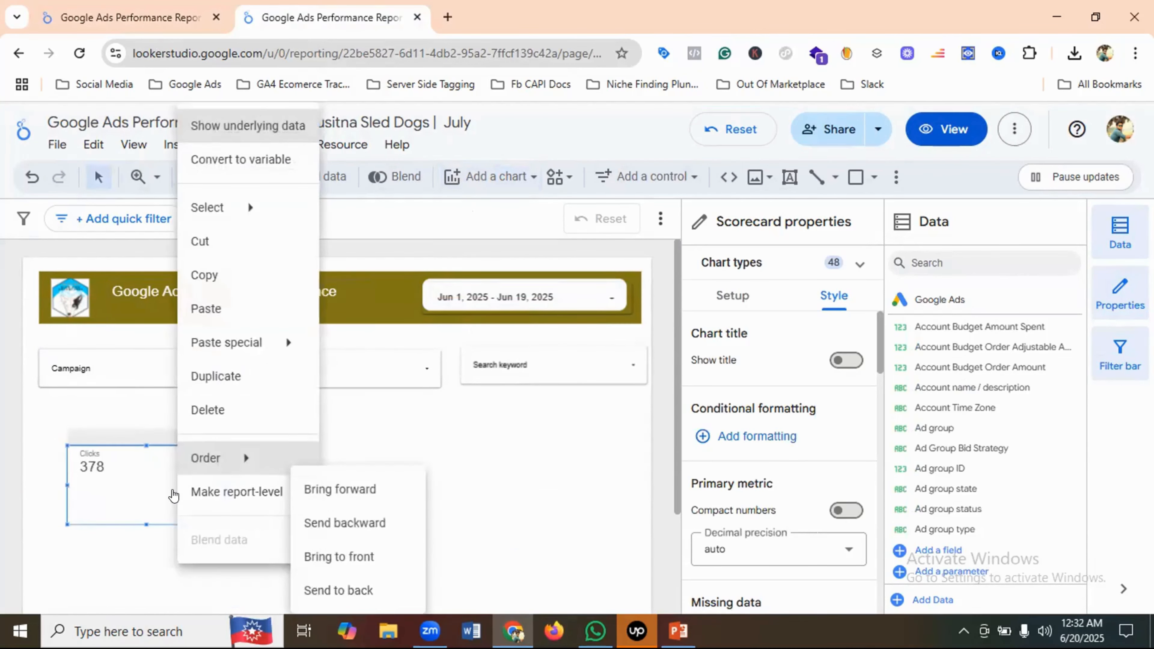
{"action": "left_click", "coordinate": [209, 408]}
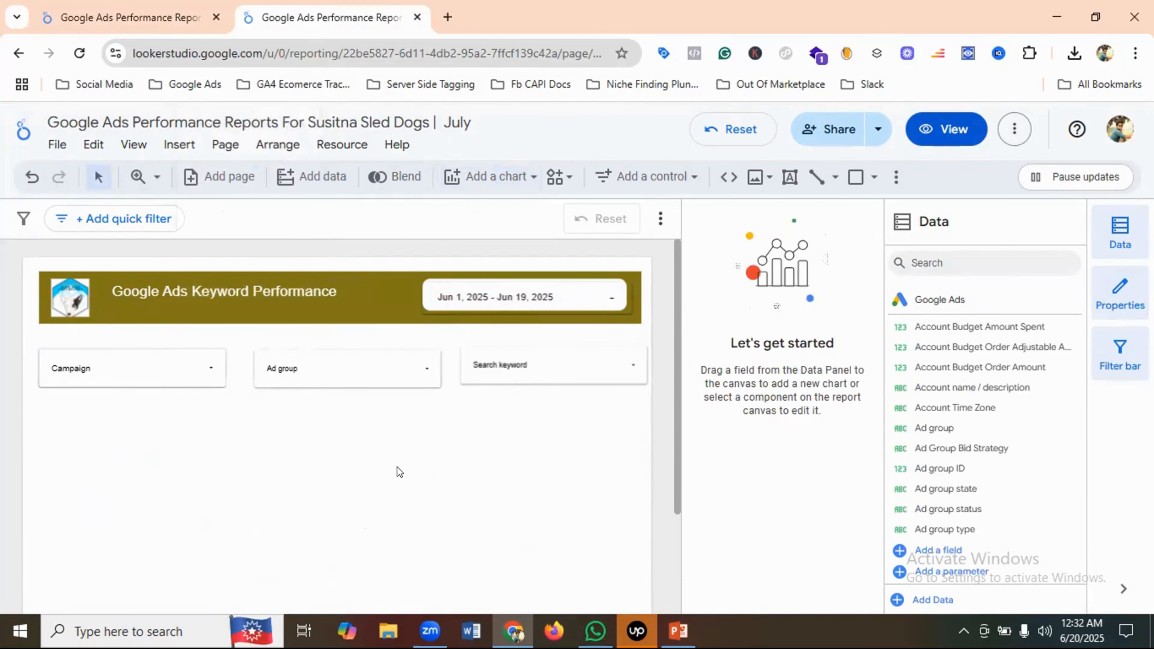
Draw a rectangle card below the Campaign filter and give it a border shadow and a white background
{"action": "left_click", "coordinate": [857, 178]}
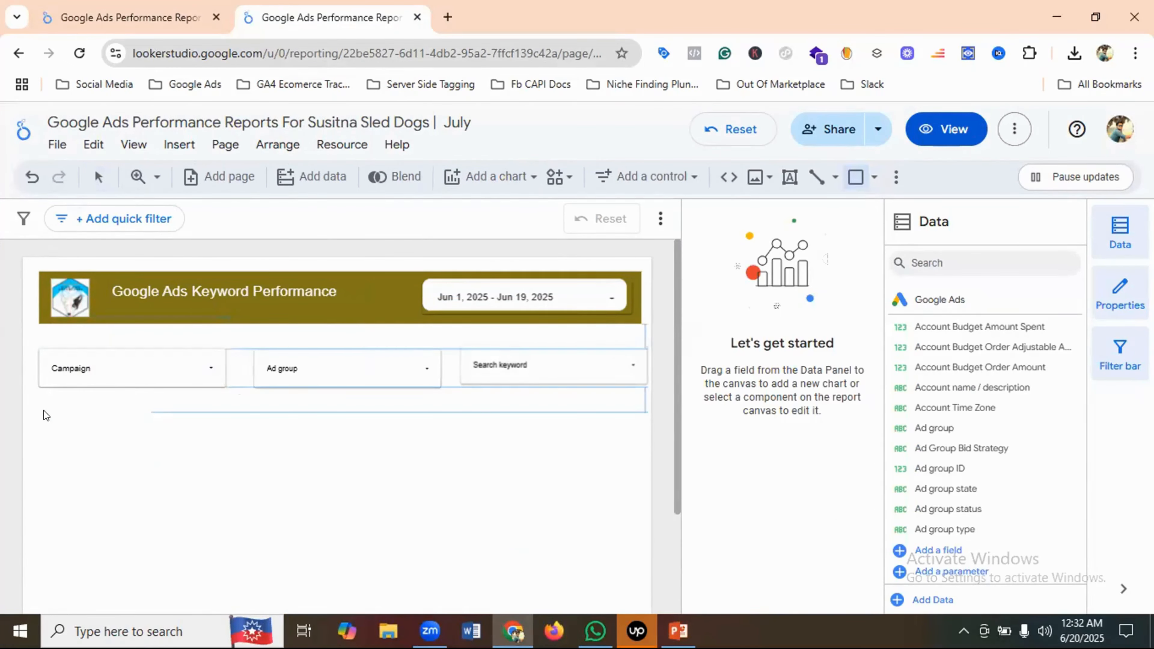
{"action": "left_click_drag", "start_coordinate": [148, 467], "coordinate": [219, 480]}
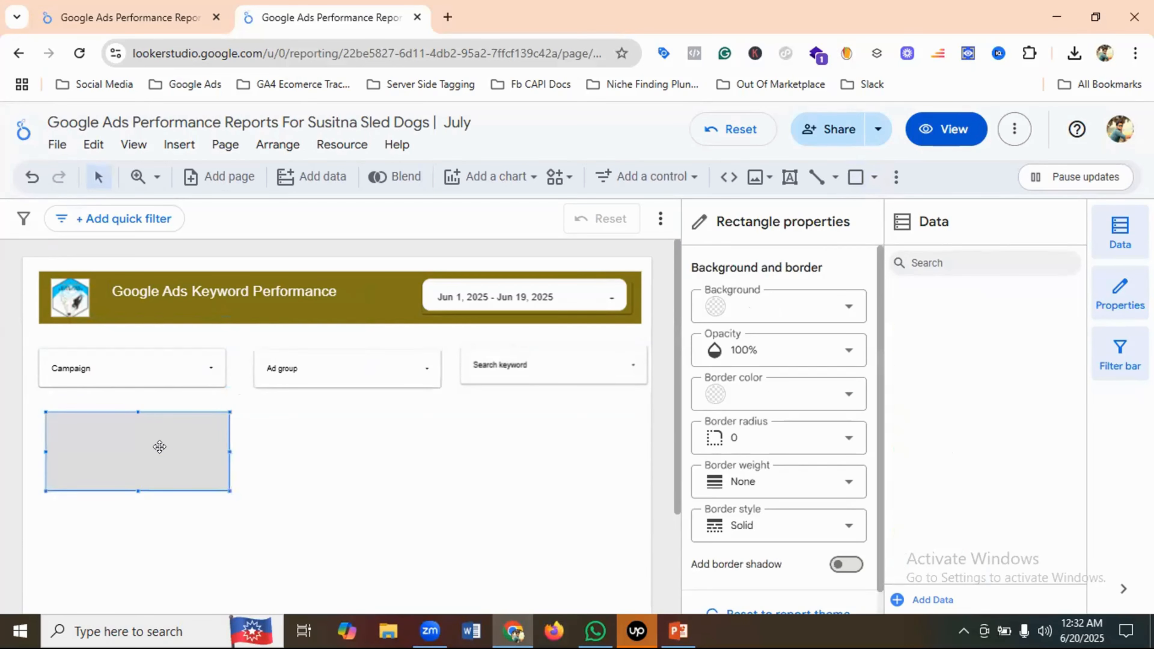
{"action": "scroll", "coordinate": [815, 386], "scroll_direction": "down", "scroll_amount": 1}
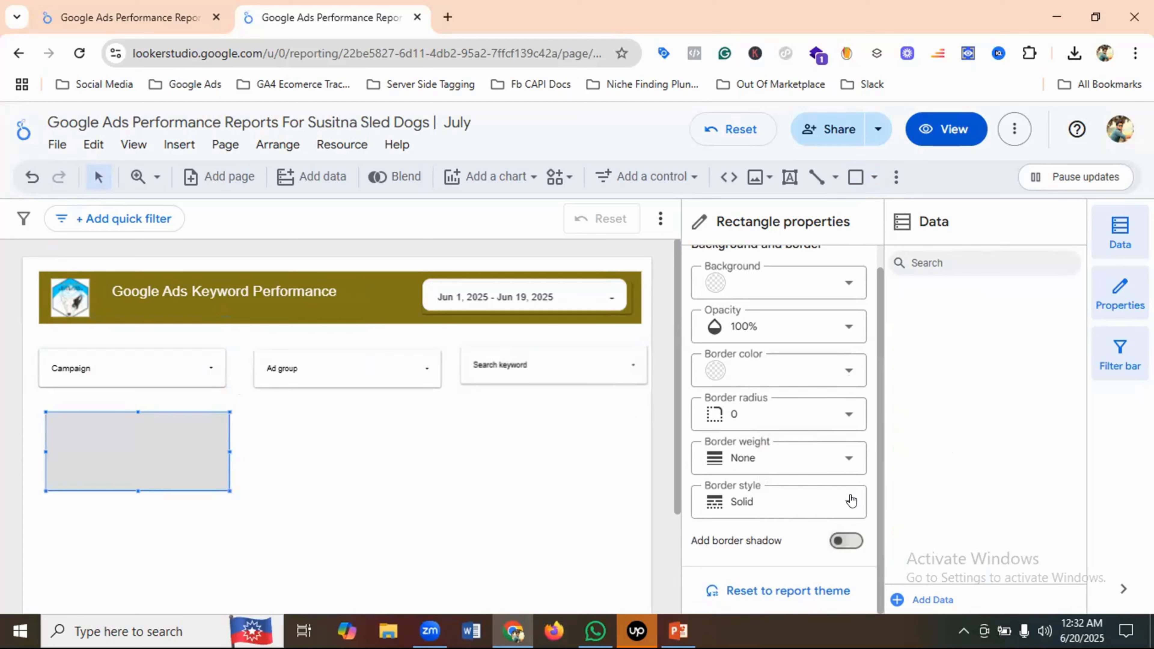
{"action": "left_click", "coordinate": [846, 540]}
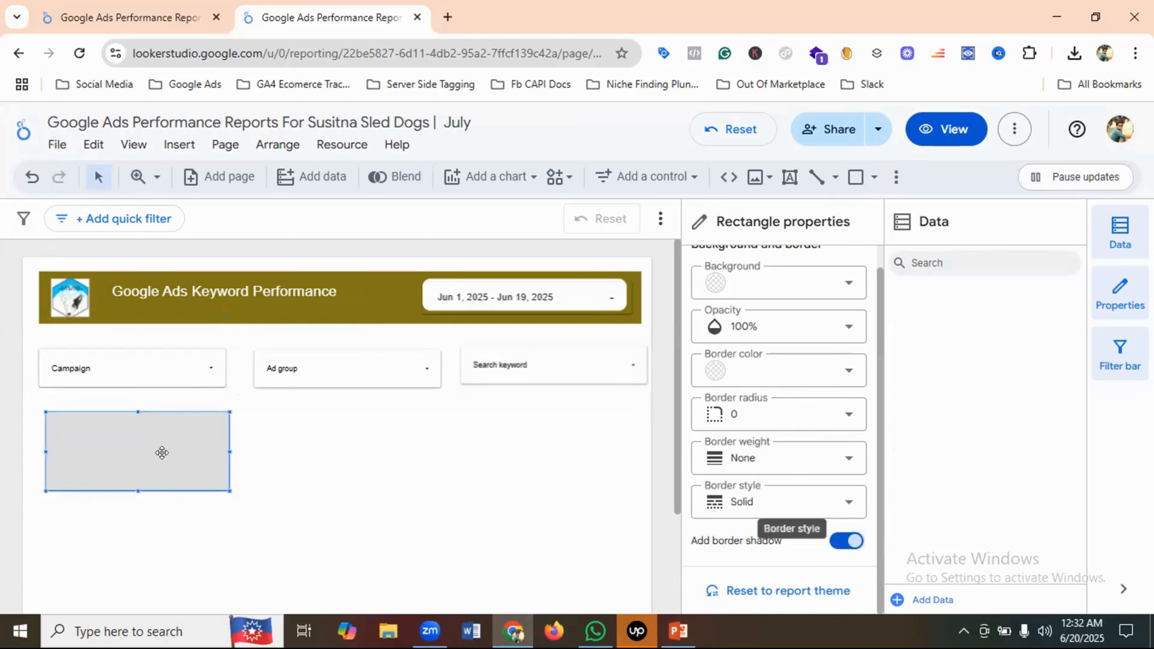
{"action": "scroll", "coordinate": [795, 373], "scroll_direction": "up", "scroll_amount": 1}
{"action": "left_click", "coordinate": [765, 308]}
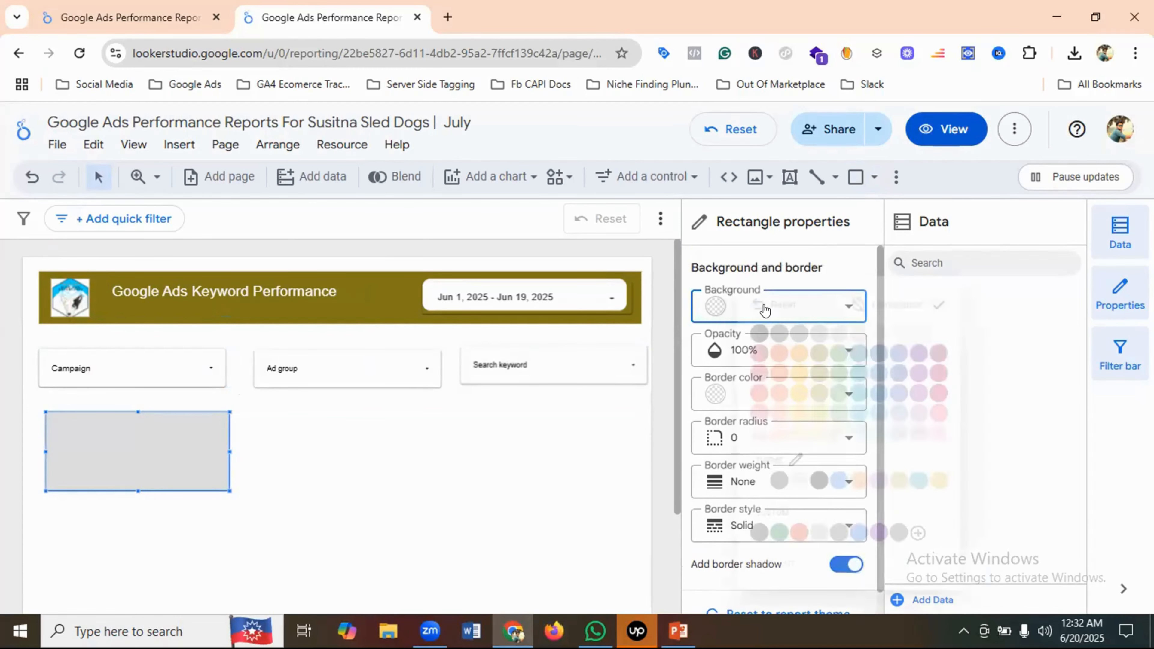
{"action": "left_click", "coordinate": [948, 327]}
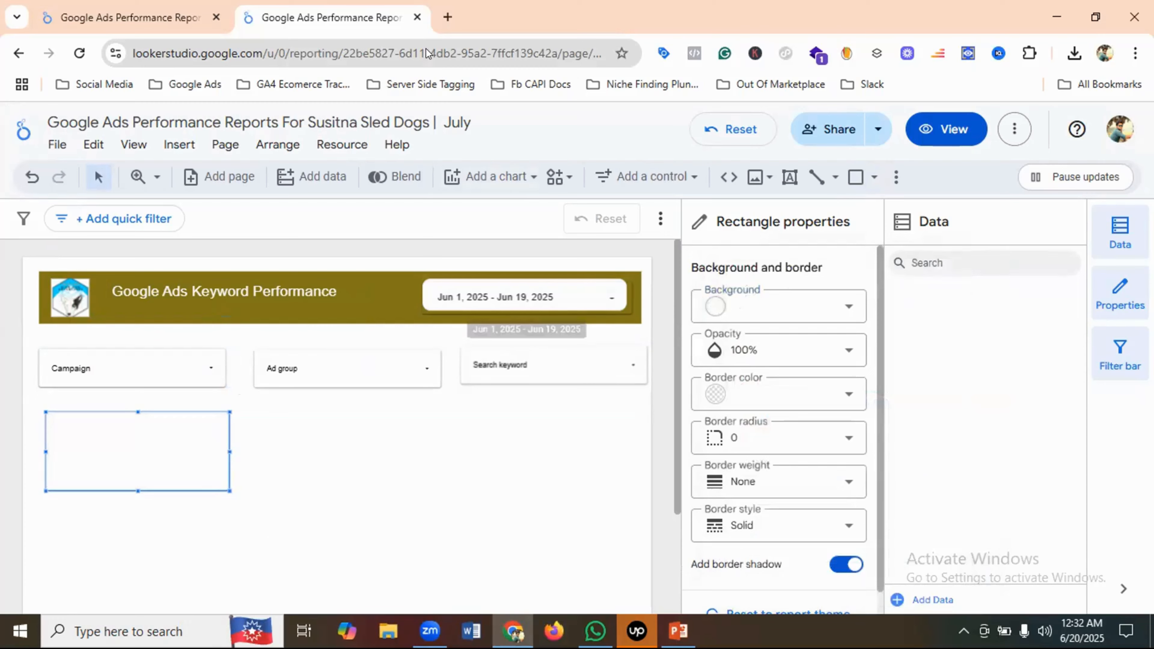
Compare the new rectangle card in view mode with the Mystrox report's scorecards and return to editing the Susitna report
{"action": "left_click", "coordinate": [177, 14]}
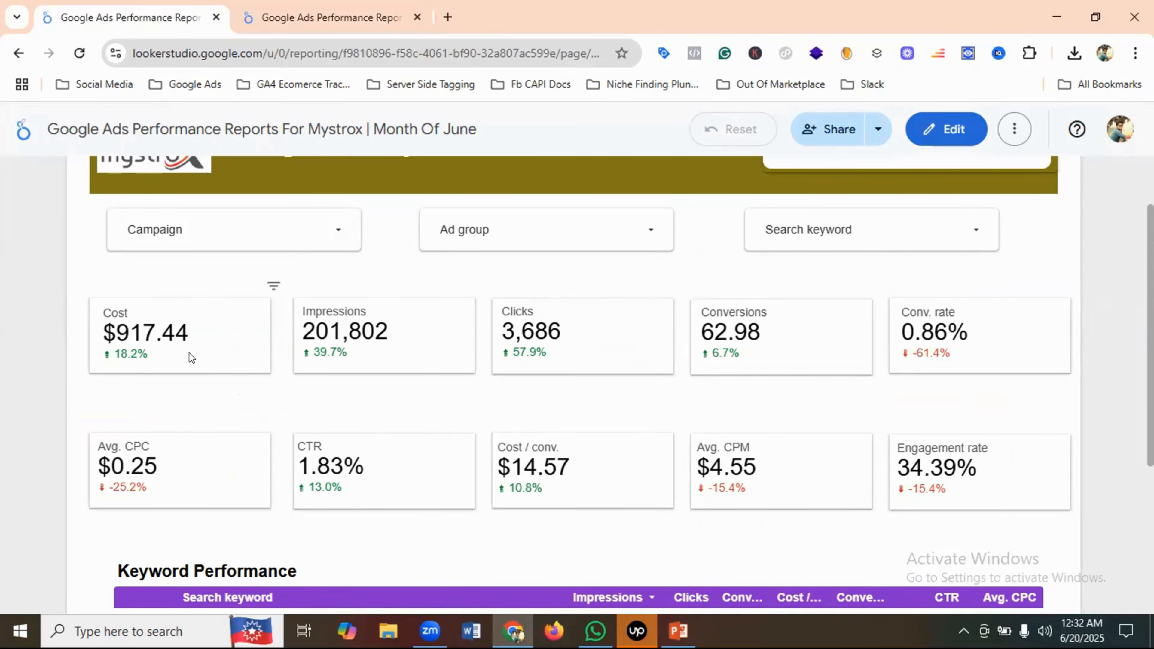
{"action": "left_click", "coordinate": [317, 19]}
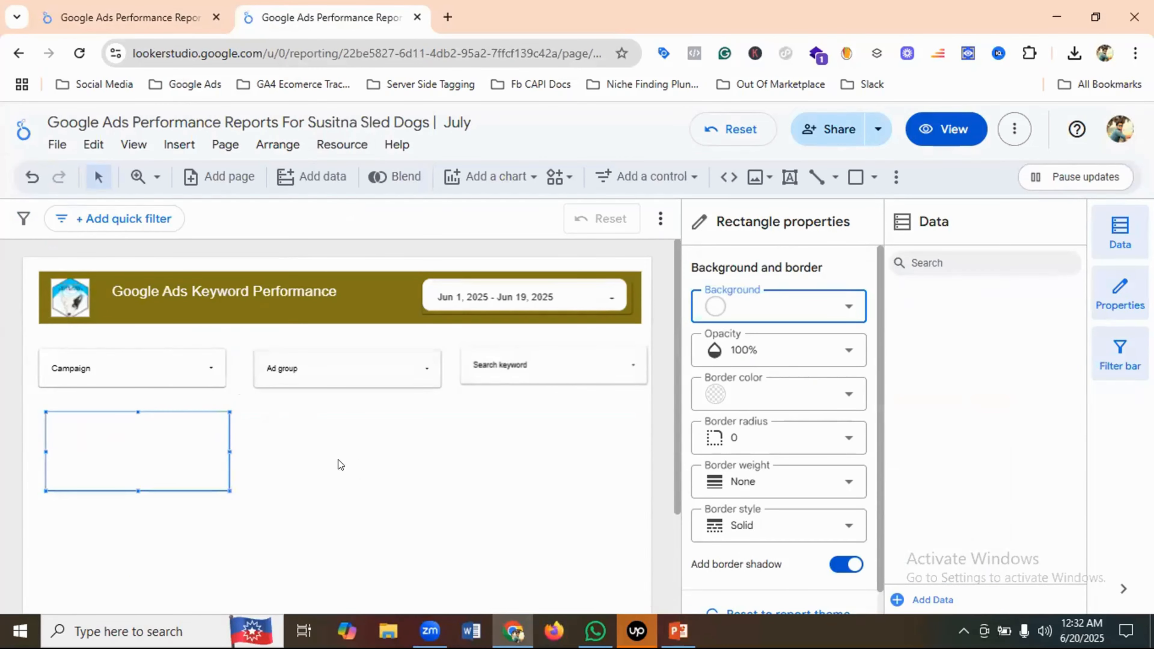
{"action": "key", "text": "Escape"}
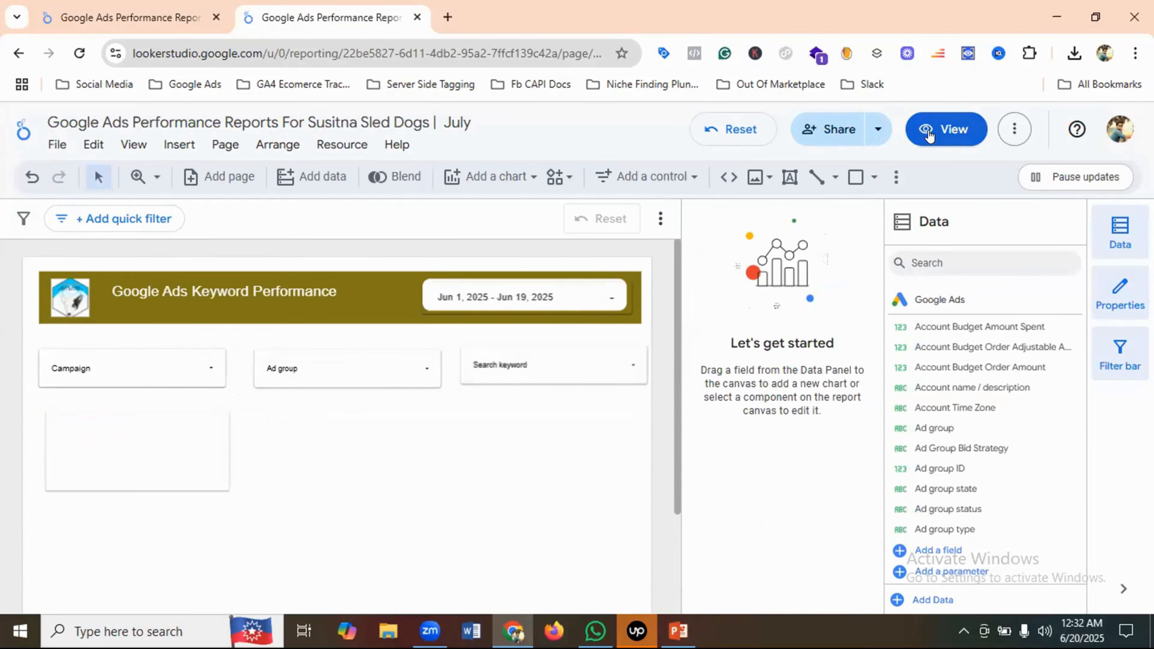
{"action": "left_click", "coordinate": [946, 129]}
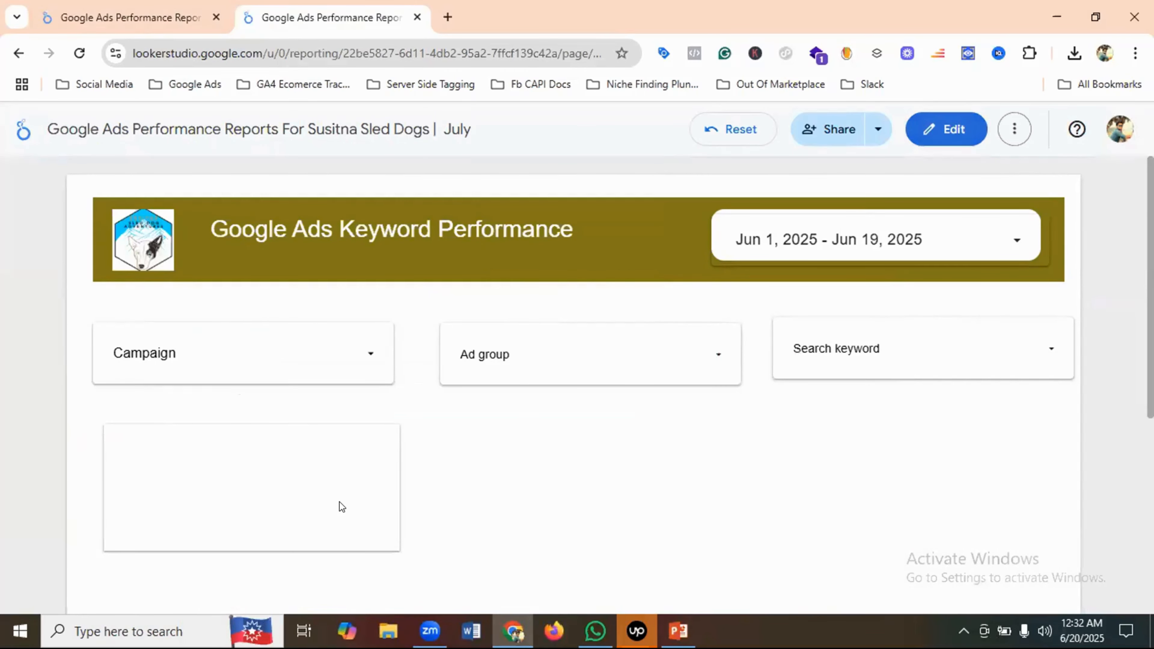
{"action": "left_click", "coordinate": [125, 17]}
{"action": "scroll", "coordinate": [228, 433], "scroll_direction": "down", "scroll_amount": 2}
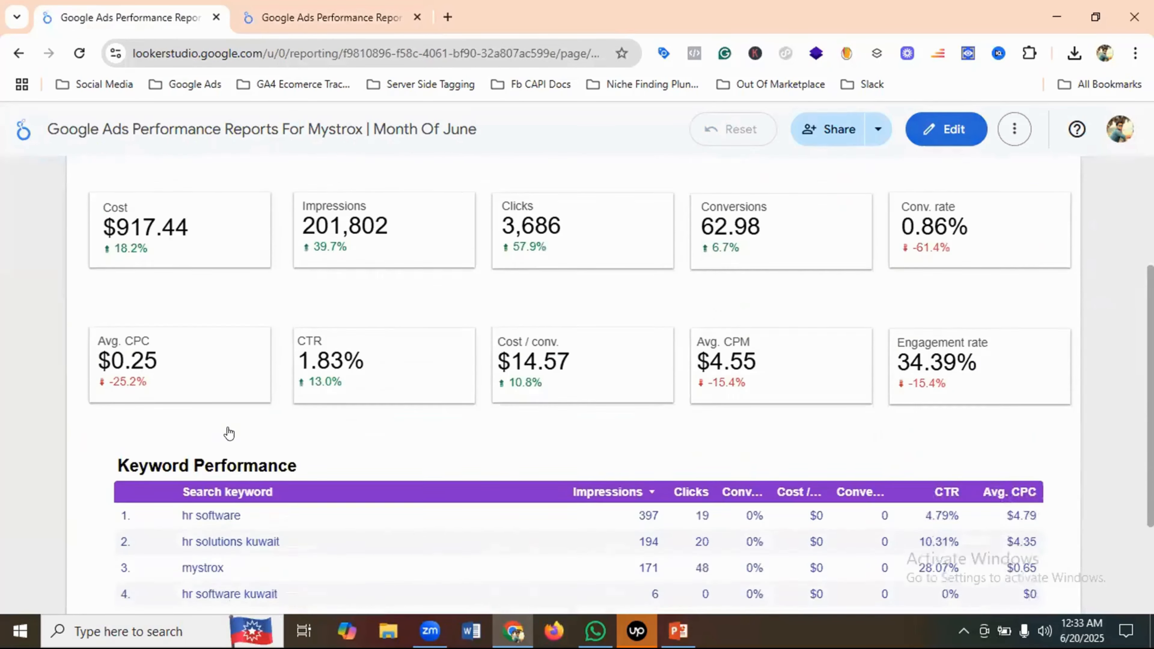
{"action": "scroll", "coordinate": [233, 429], "scroll_direction": "up", "scroll_amount": 4}
{"action": "left_click", "coordinate": [301, 17]}
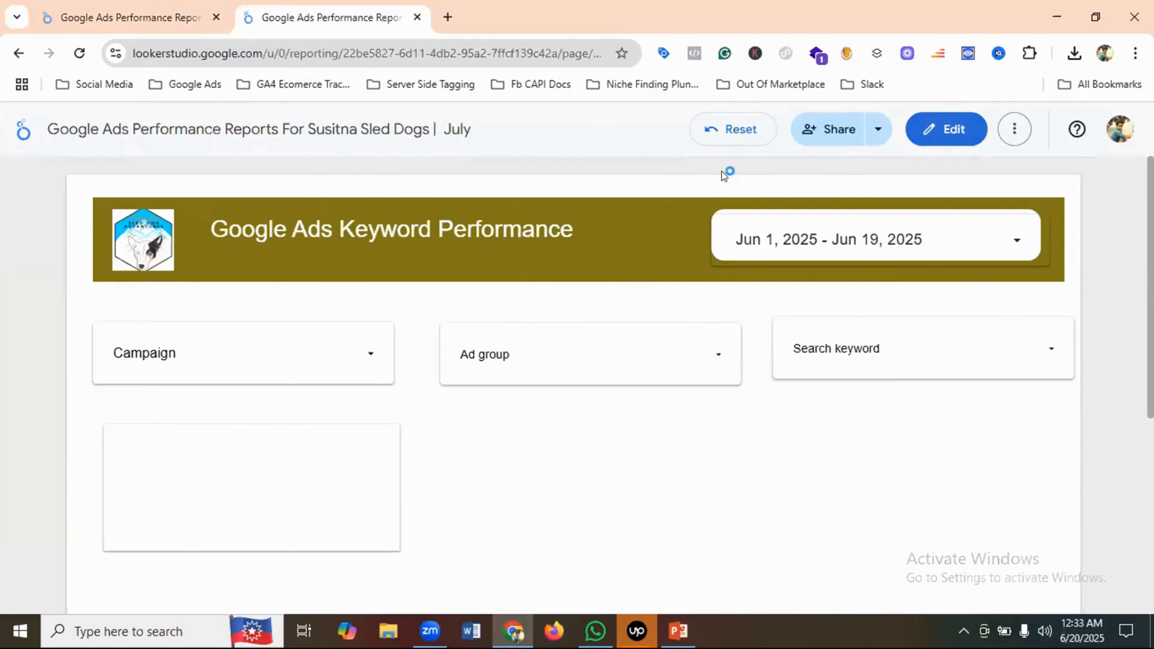
{"action": "left_click", "coordinate": [946, 130]}
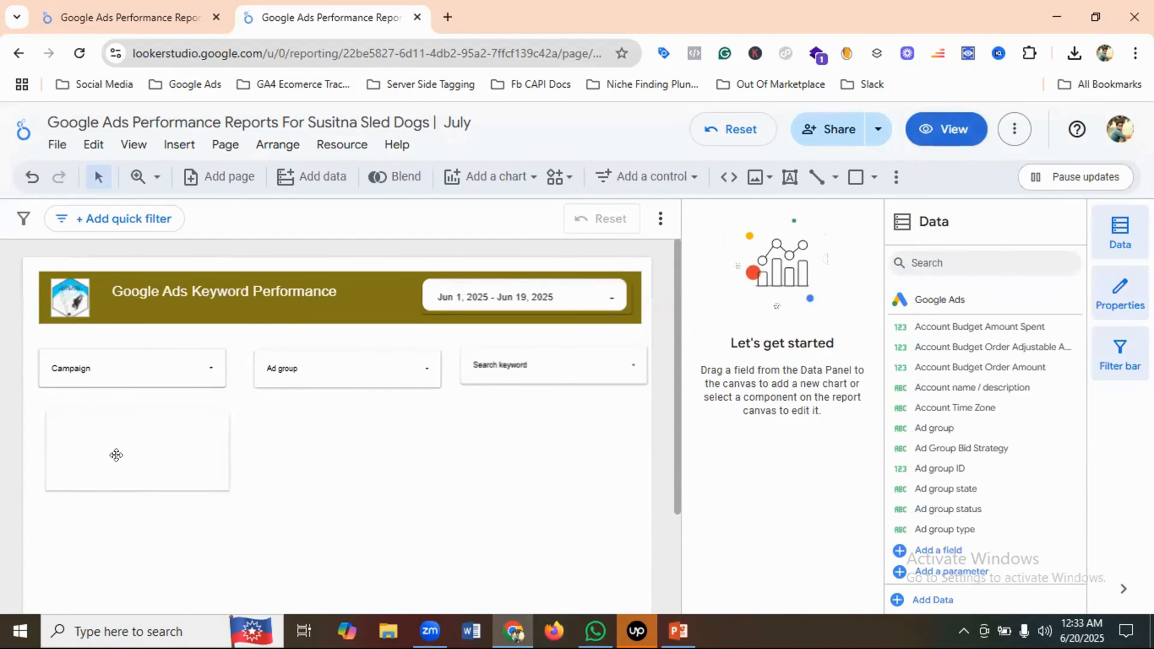
Shrink the rectangle card below the Campaign filter from its lower-right corner and deselect it
{"action": "left_click", "coordinate": [176, 469]}
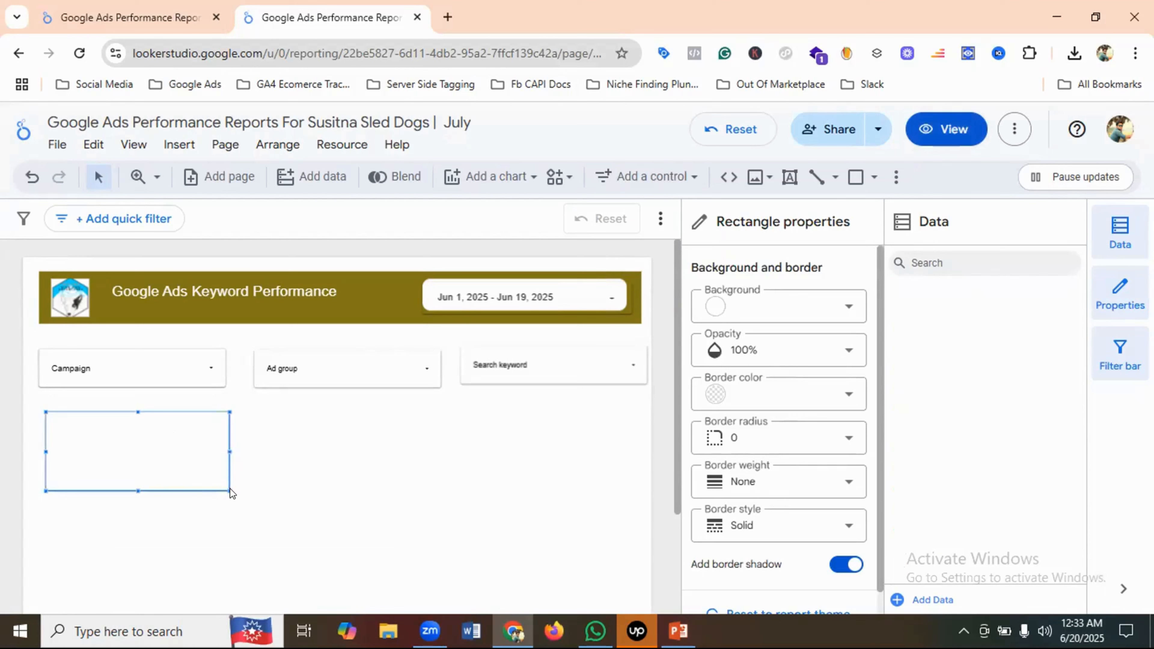
{"action": "left_click_drag", "start_coordinate": [223, 484], "coordinate": [196, 473]}
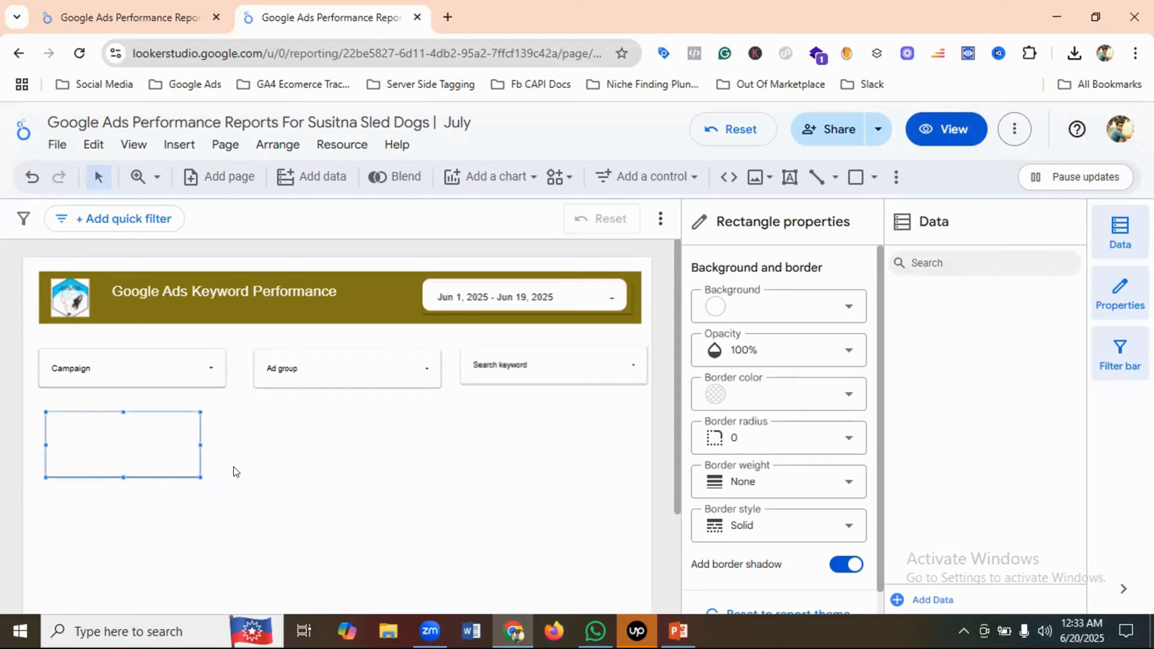
{"action": "left_click", "coordinate": [233, 467]}
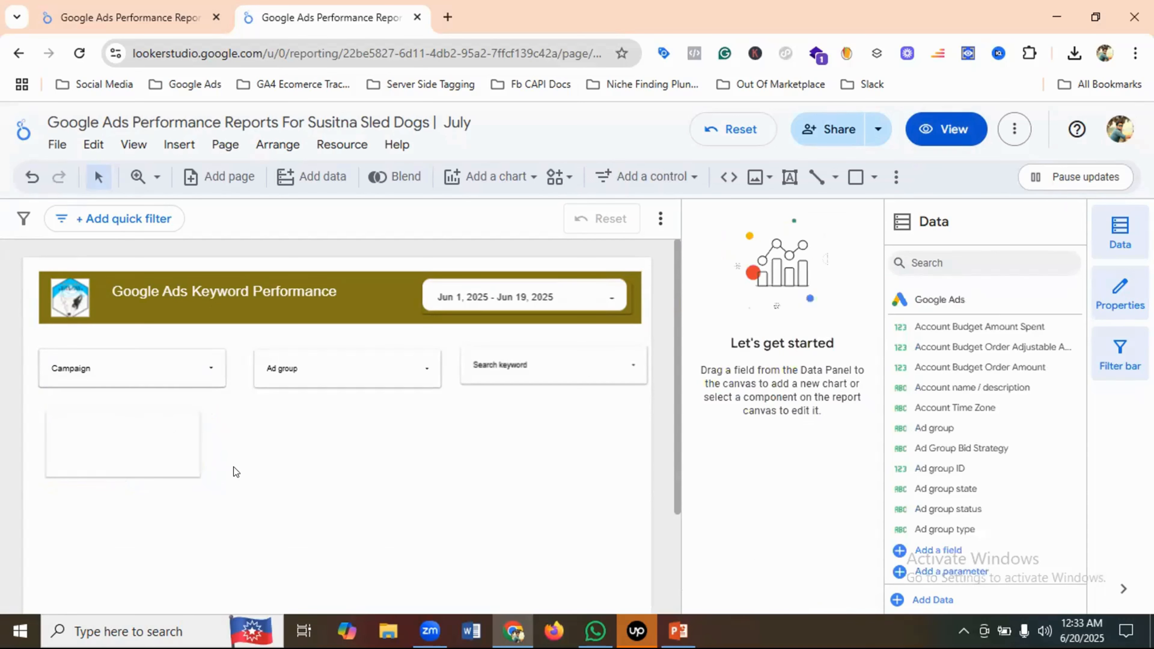
Insert a basic Total scorecard over the rectangle card below the Campaign filter
{"action": "left_click", "coordinate": [142, 454]}
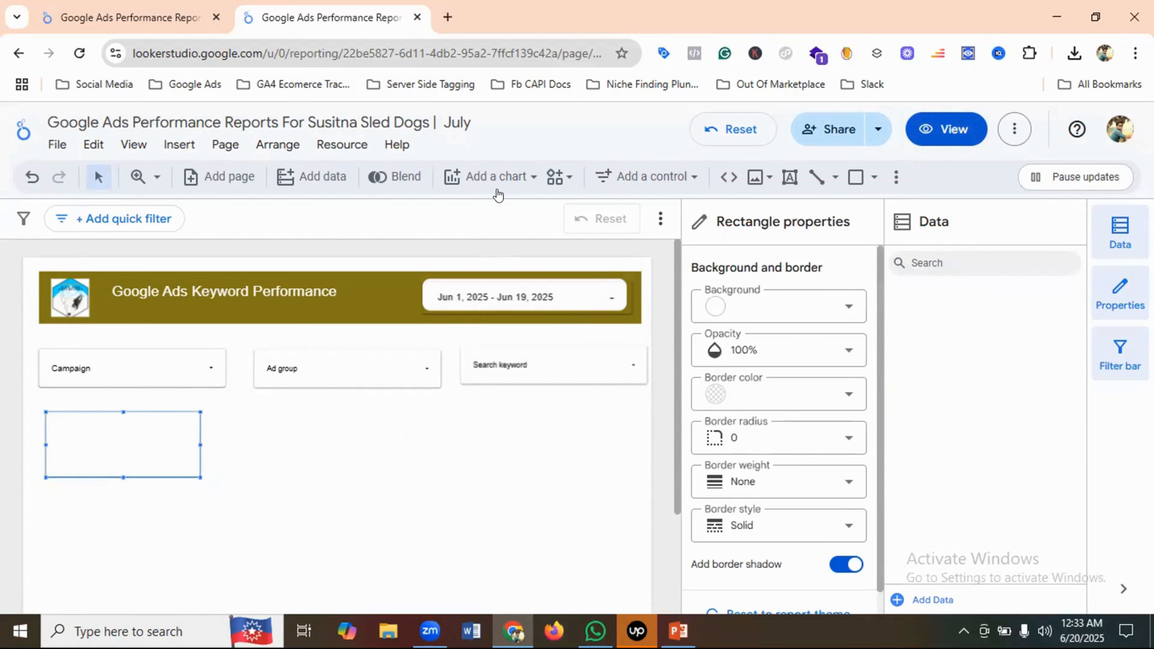
{"action": "left_click", "coordinate": [498, 175]}
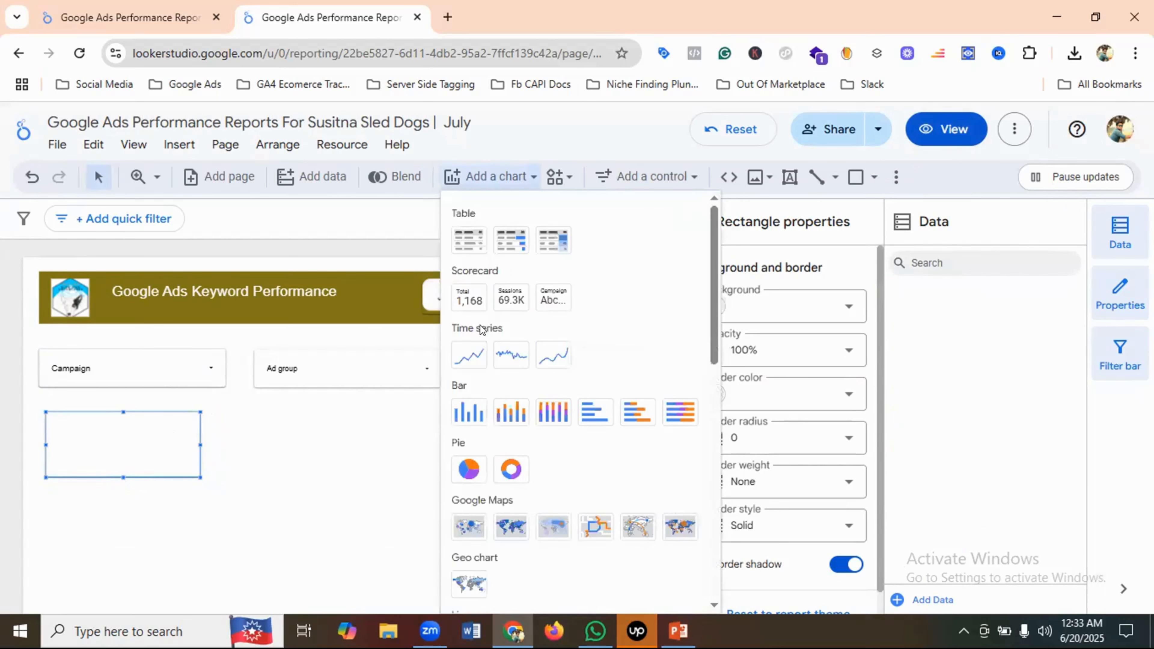
{"action": "left_click", "coordinate": [461, 294]}
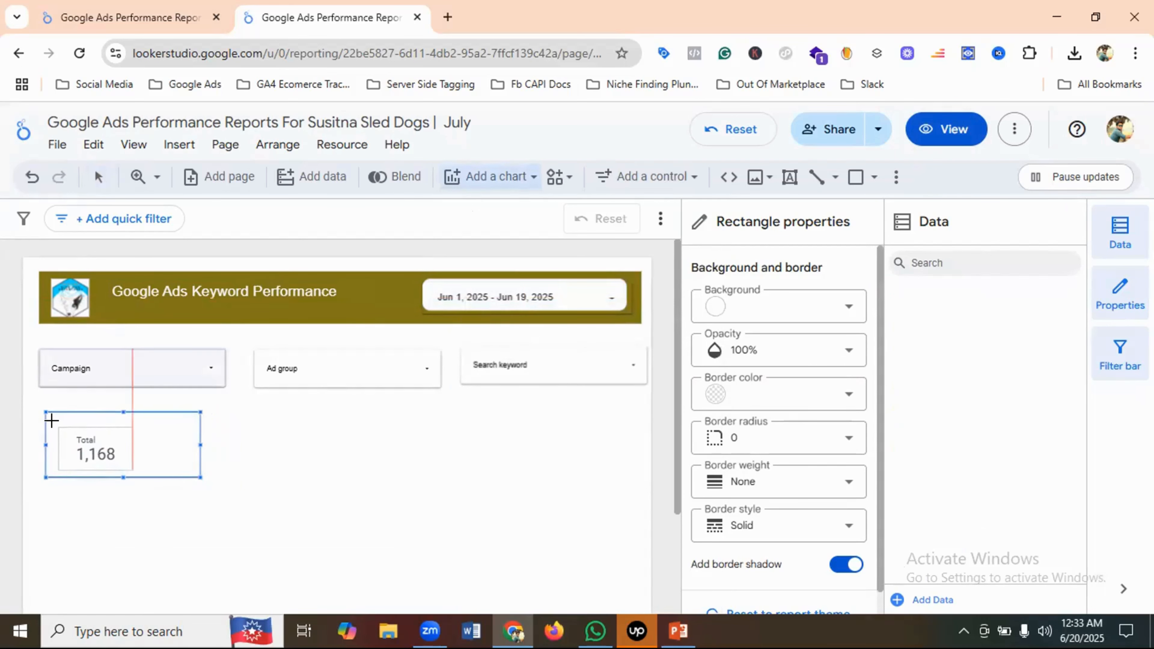
{"action": "left_click_drag", "start_coordinate": [48, 414], "coordinate": [196, 475]}
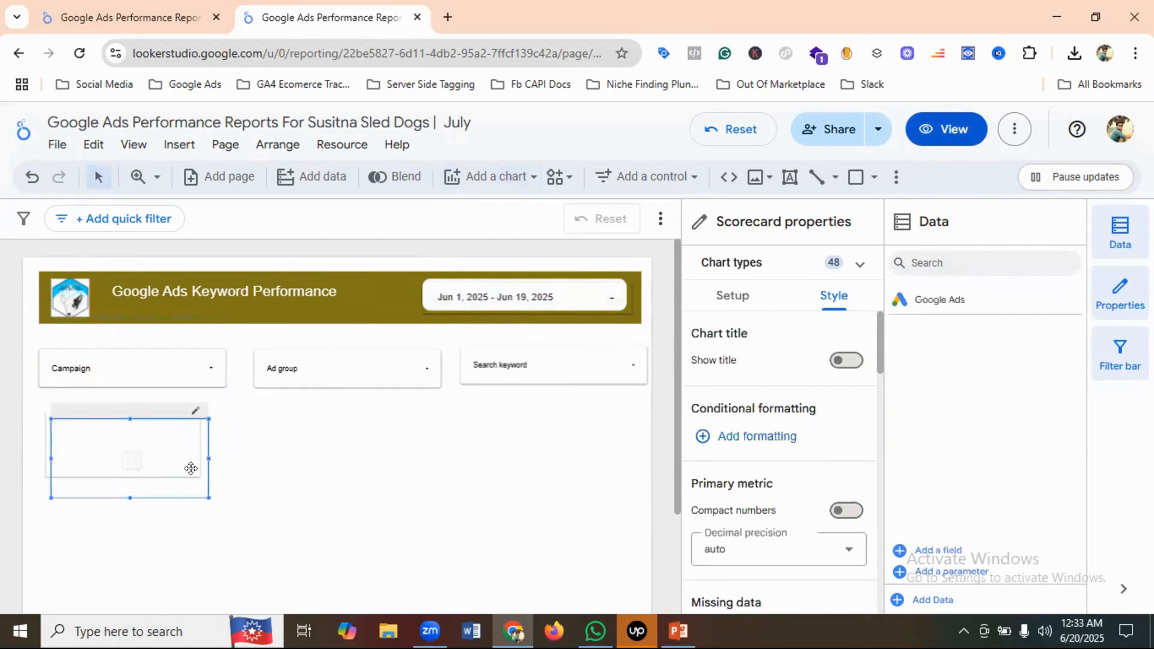
Move the Clicks scorecard so its upper-left corner lines up with the rectangle card, and leave it selected
{"action": "mouse_move", "coordinate": [96, 445]}
{"action": "left_mouse_down"}
{"action": "mouse_move", "coordinate": [109, 457]}
{"action": "mouse_move", "coordinate": [82, 432]}
{"action": "mouse_move", "coordinate": [91, 432]}
{"action": "left_mouse_up"}
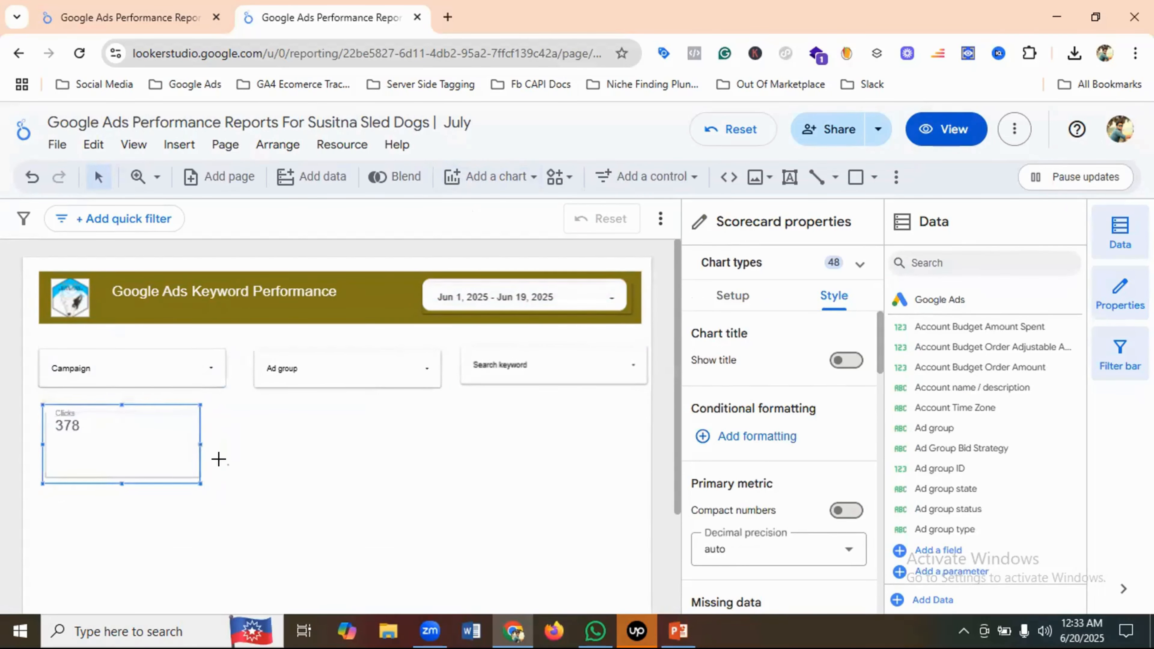
{"action": "left_click", "coordinate": [292, 481]}
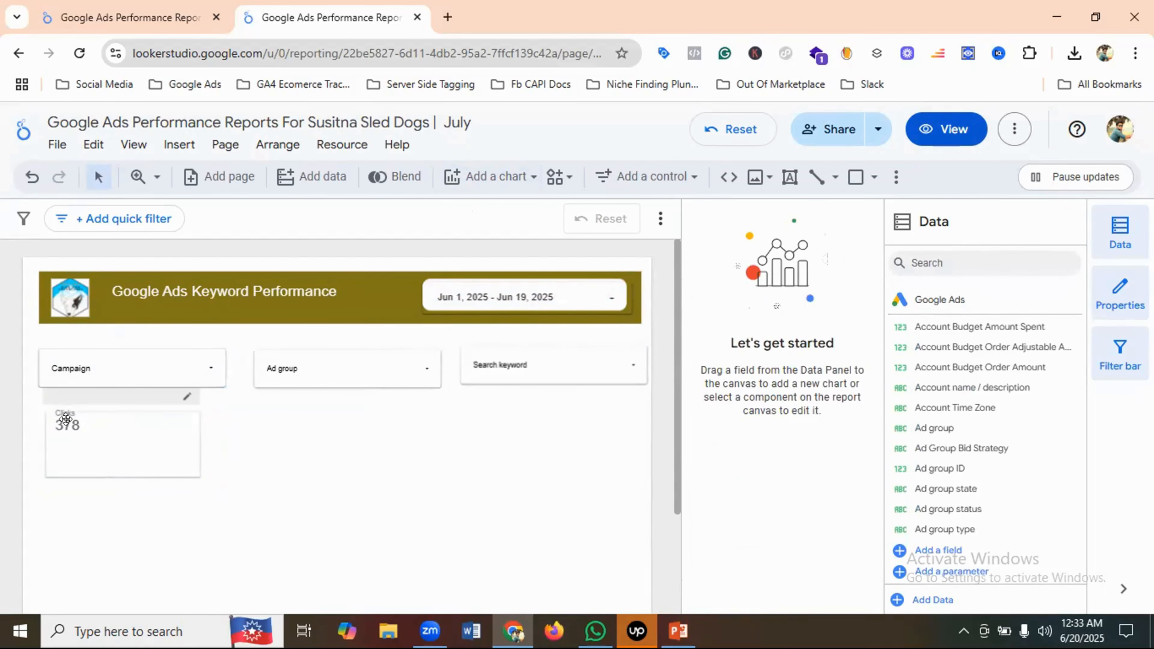
{"action": "left_click_drag", "start_coordinate": [64, 423], "coordinate": [91, 428]}
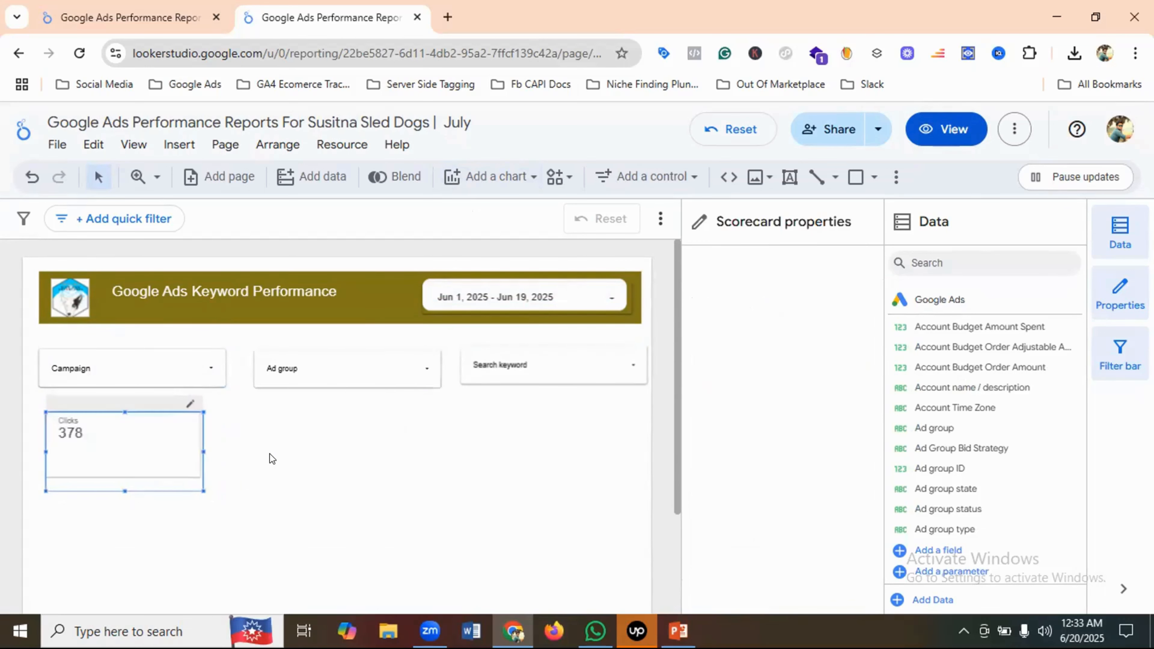
{"action": "left_click", "coordinate": [270, 457]}
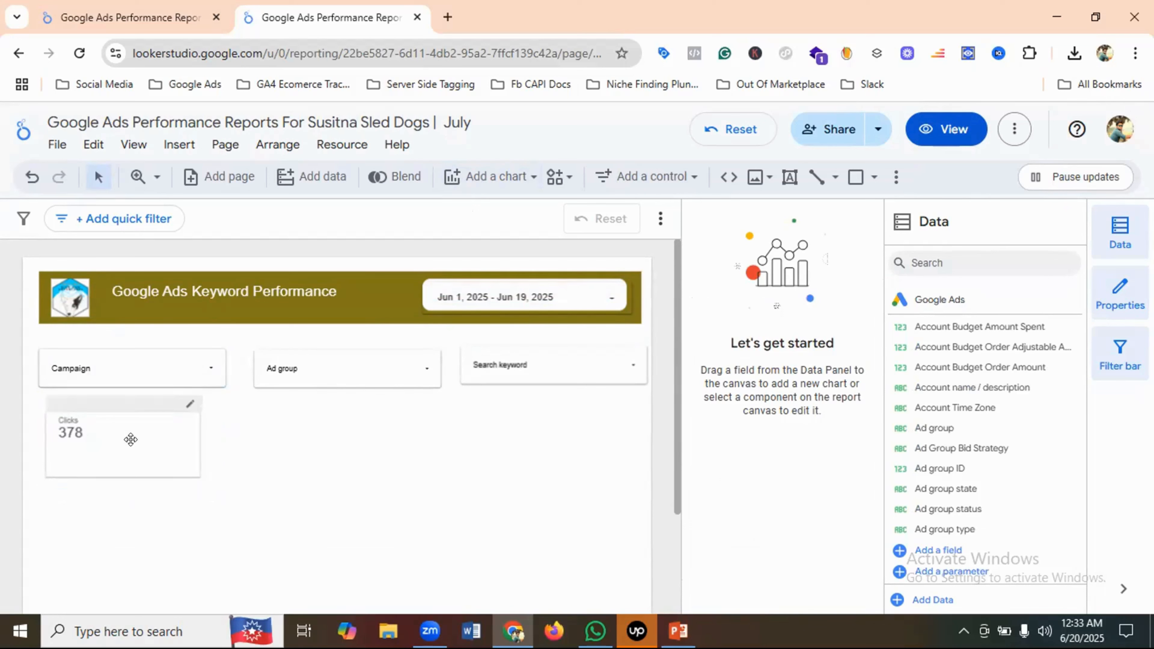
{"action": "left_click", "coordinate": [119, 445]}
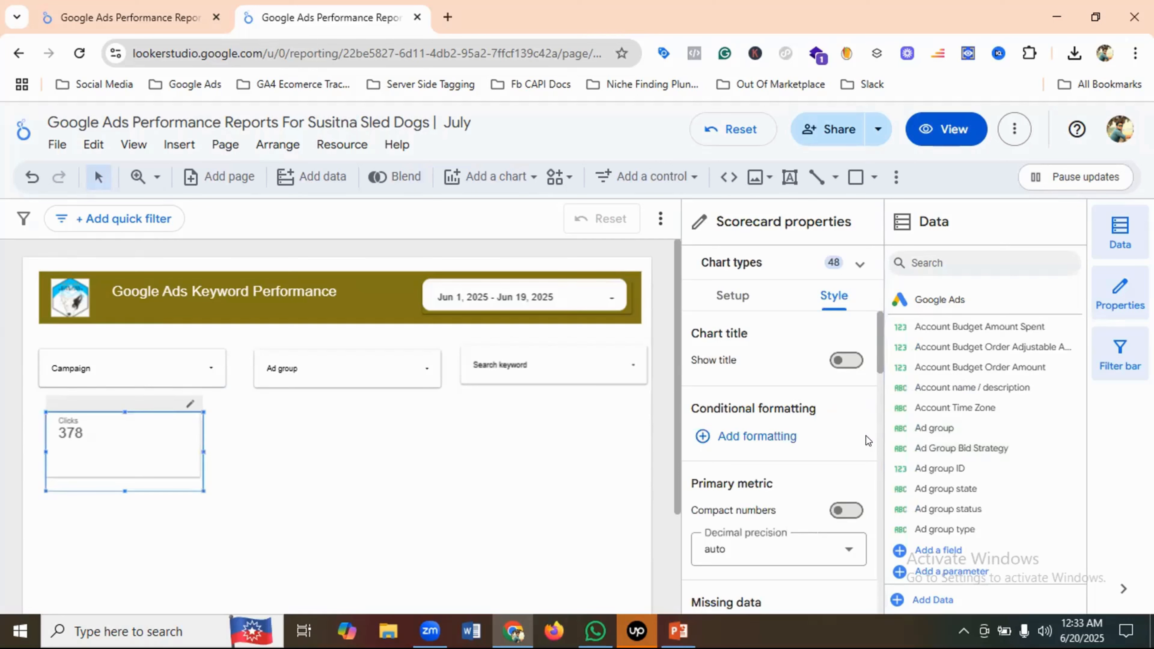
{"action": "left_click", "coordinate": [846, 360]}
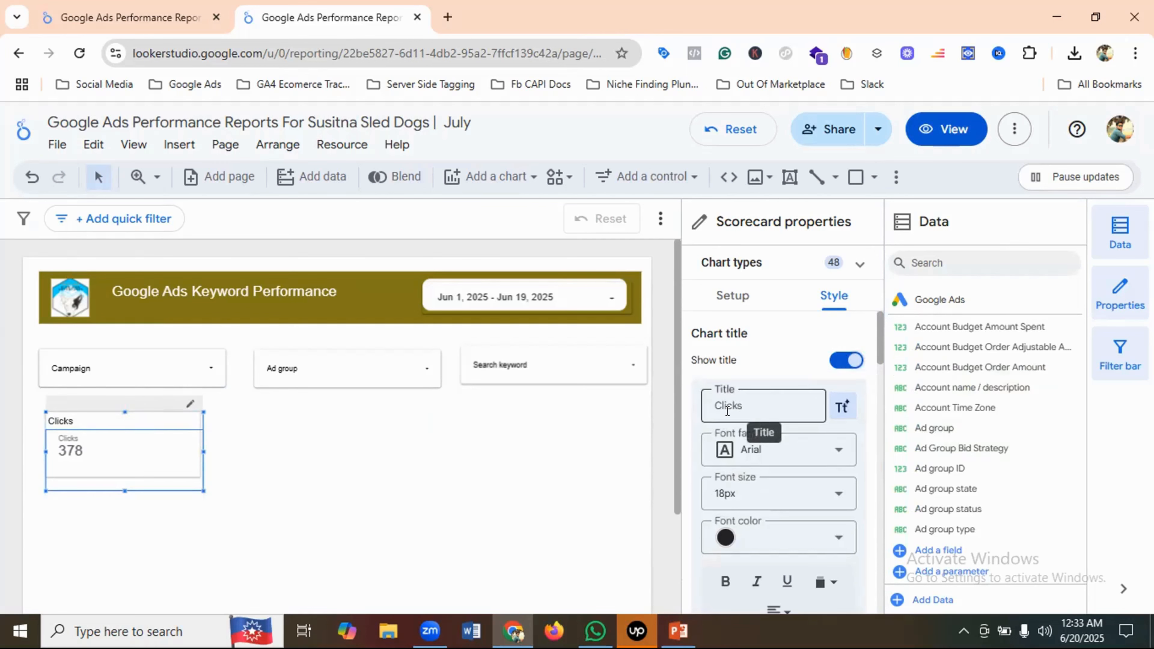
{"action": "left_click", "coordinate": [764, 406]}
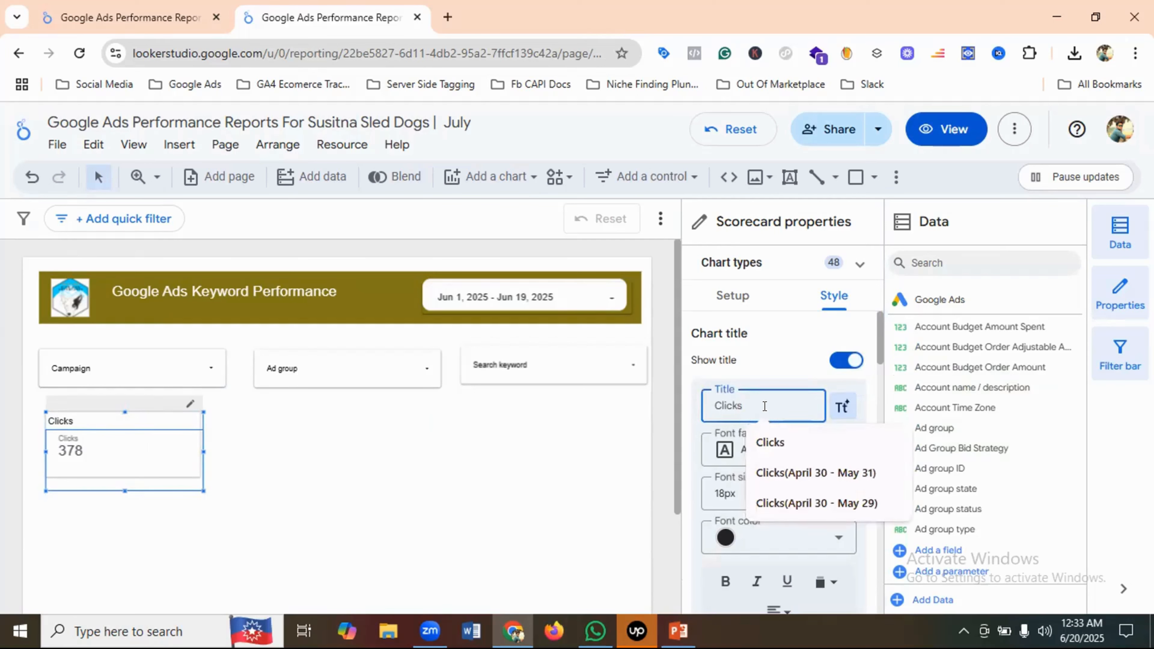
{"action": "left_click", "coordinate": [638, 434]}
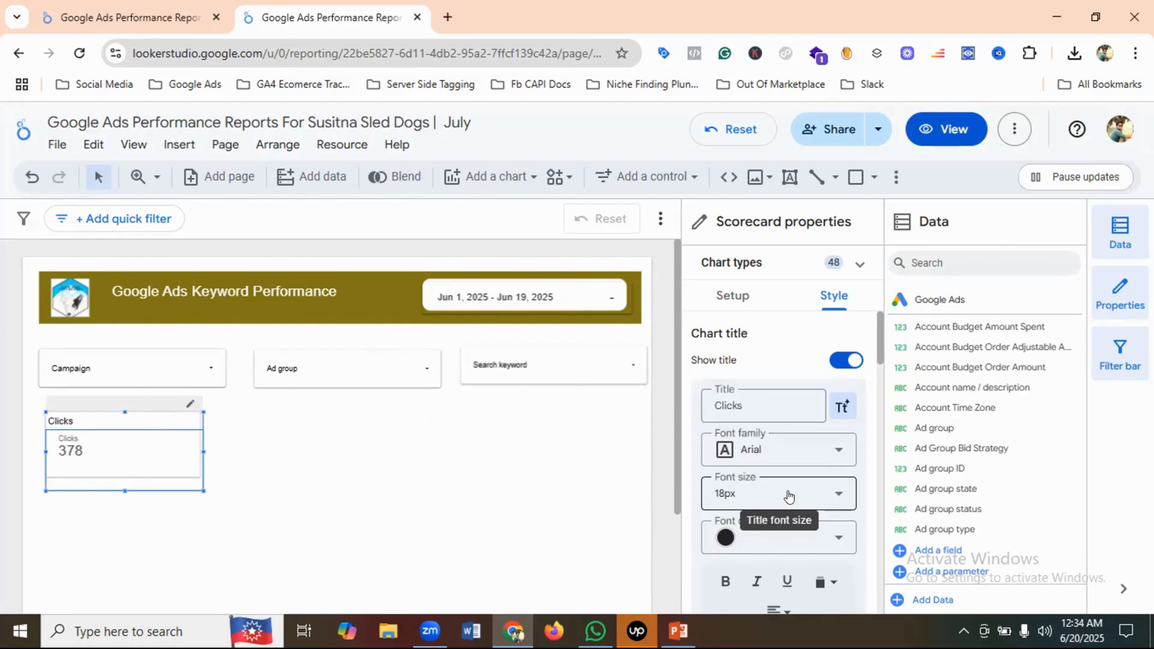
{"action": "scroll", "coordinate": [814, 500], "scroll_direction": "down", "scroll_amount": 2}
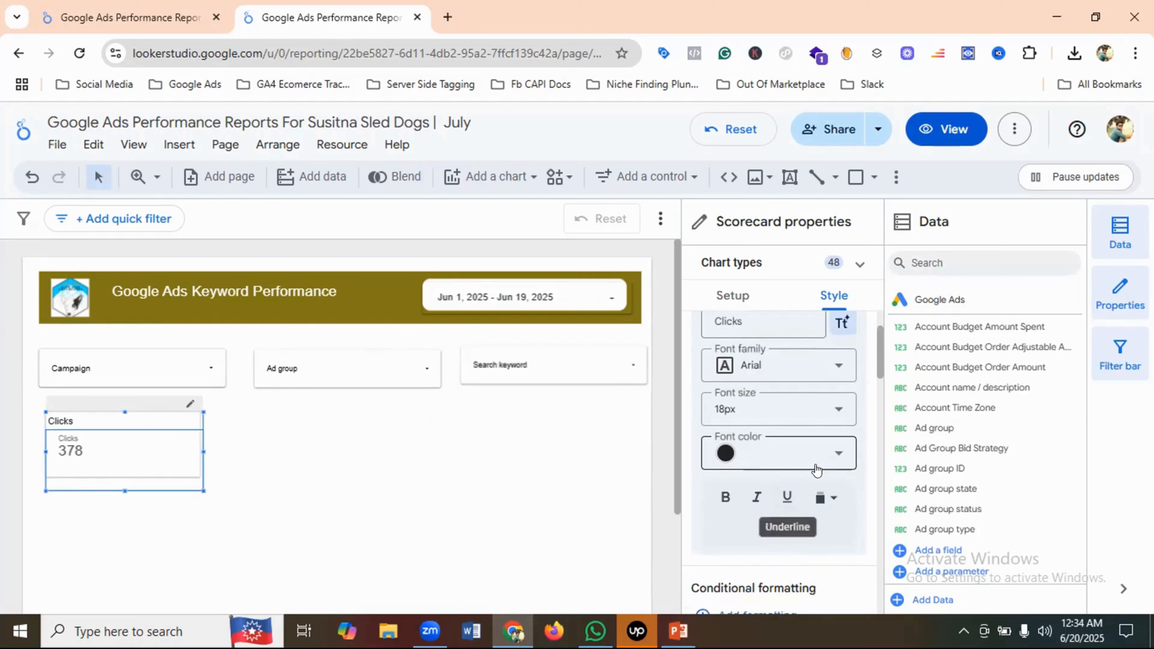
{"action": "scroll", "coordinate": [786, 500], "scroll_direction": "up", "scroll_amount": 2}
{"action": "scroll", "coordinate": [780, 485], "scroll_direction": "down", "scroll_amount": 2}
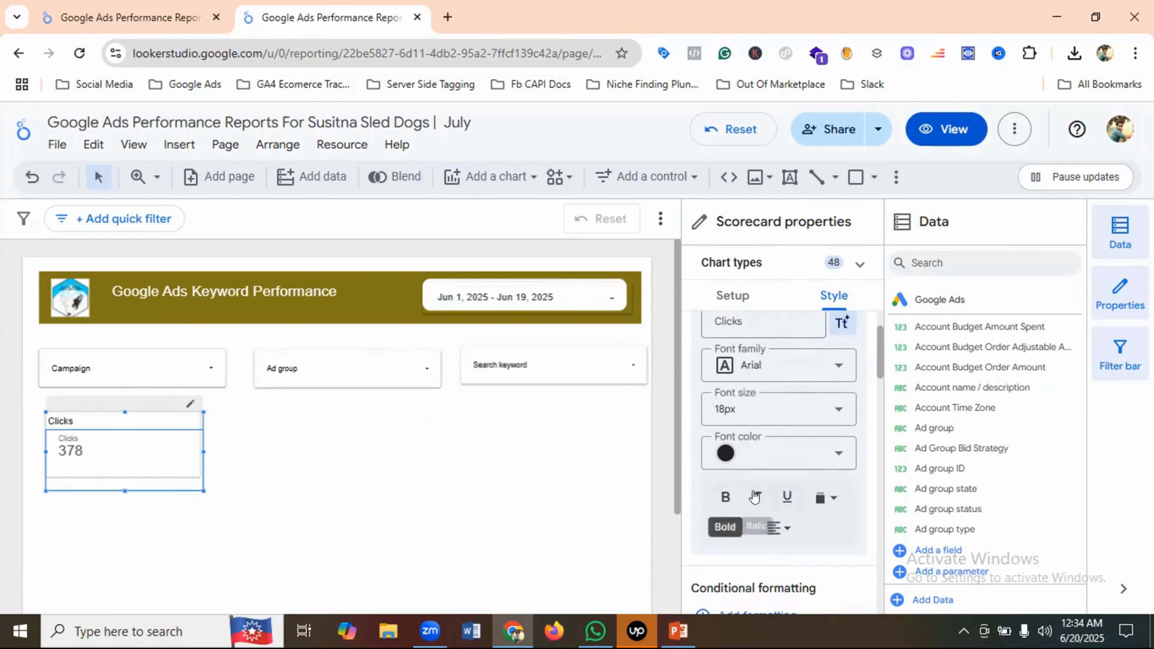
{"action": "scroll", "coordinate": [772, 455], "scroll_direction": "up", "scroll_amount": 2}
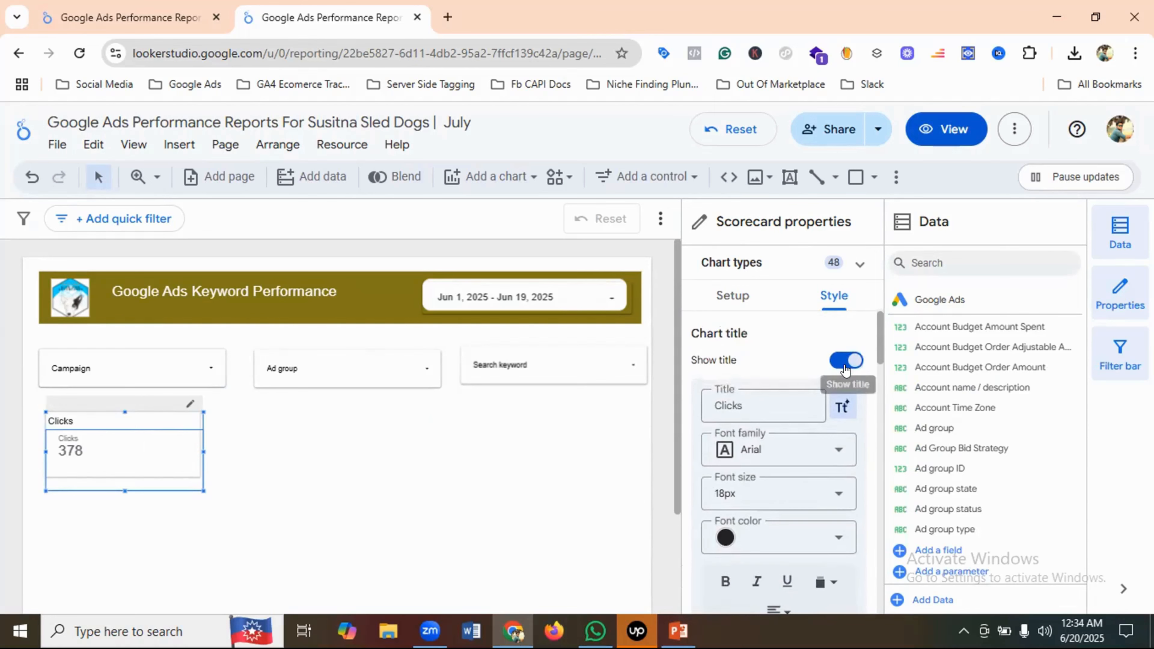
{"action": "left_click", "coordinate": [164, 11]}
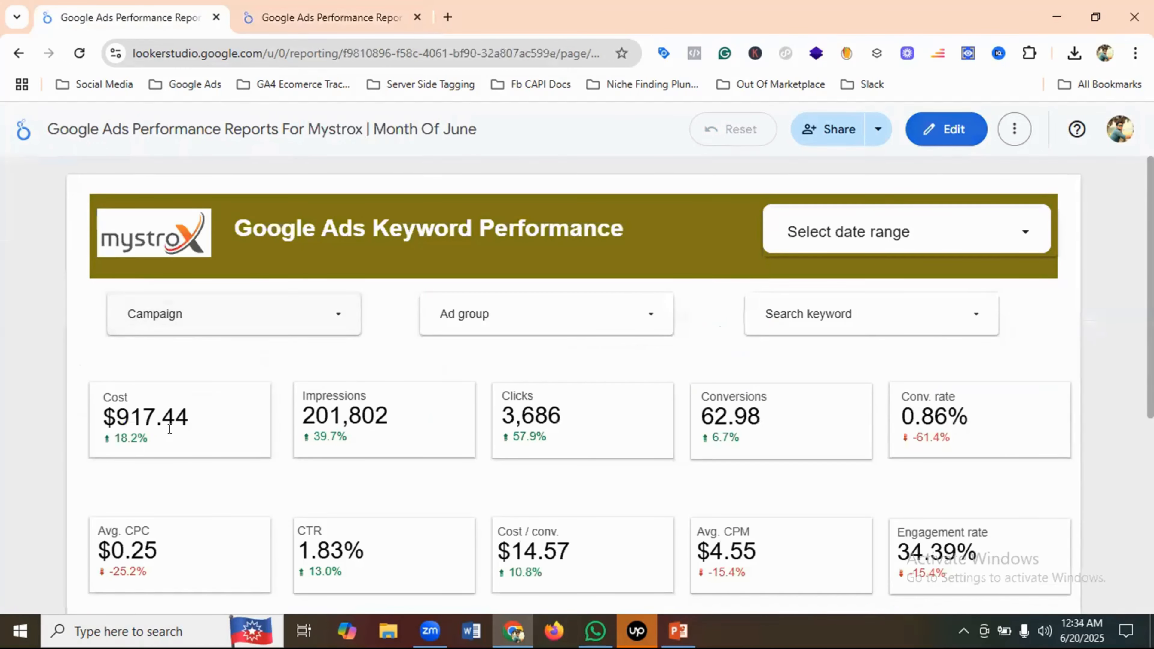
{"action": "left_click", "coordinate": [311, 12]}
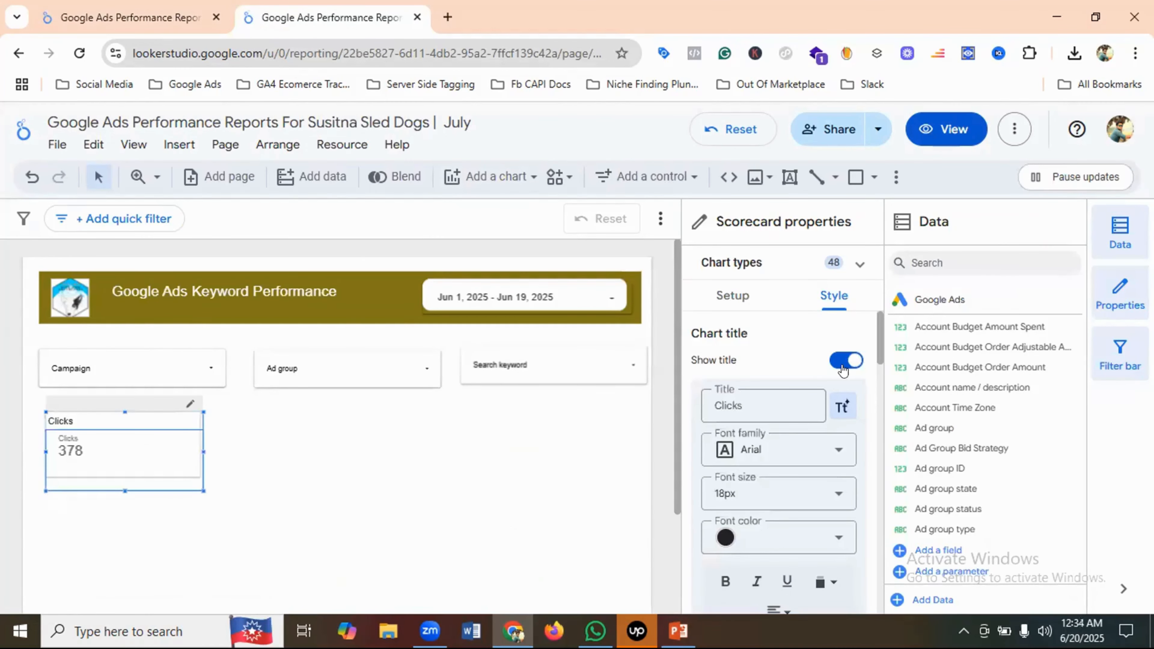
{"action": "scroll", "coordinate": [825, 409], "scroll_direction": "down", "scroll_amount": 2}
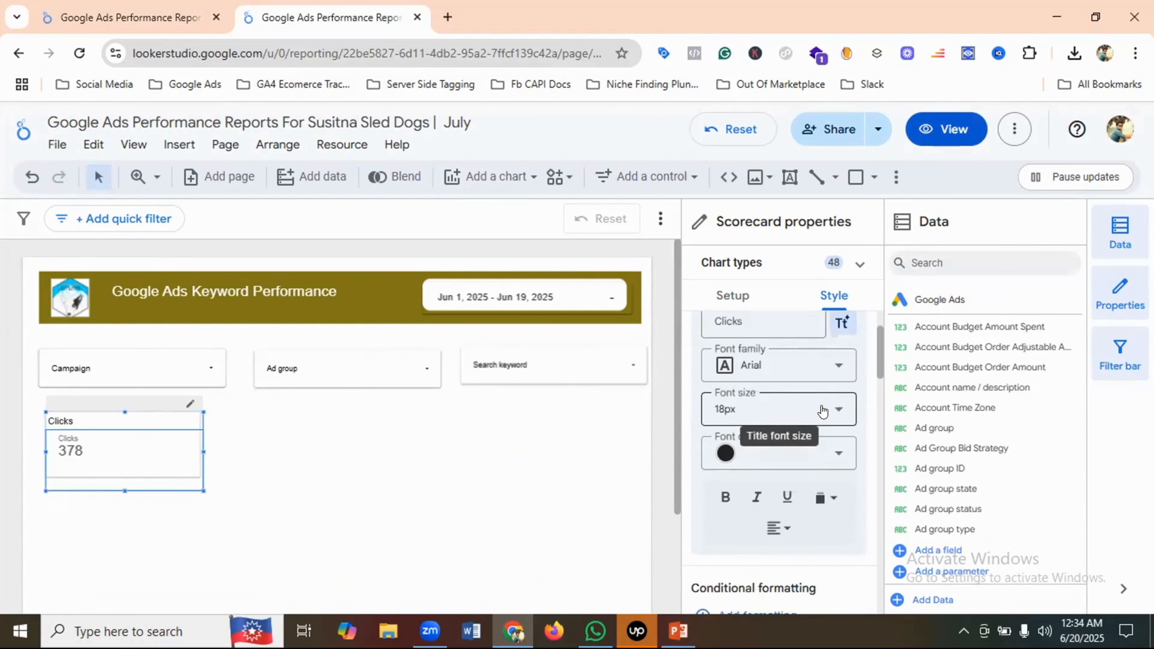
{"action": "scroll", "coordinate": [825, 409], "scroll_direction": "up", "scroll_amount": 2}
{"action": "scroll", "coordinate": [822, 413], "scroll_direction": "down", "scroll_amount": 4}
{"action": "scroll", "coordinate": [825, 410], "scroll_direction": "down", "scroll_amount": 5}
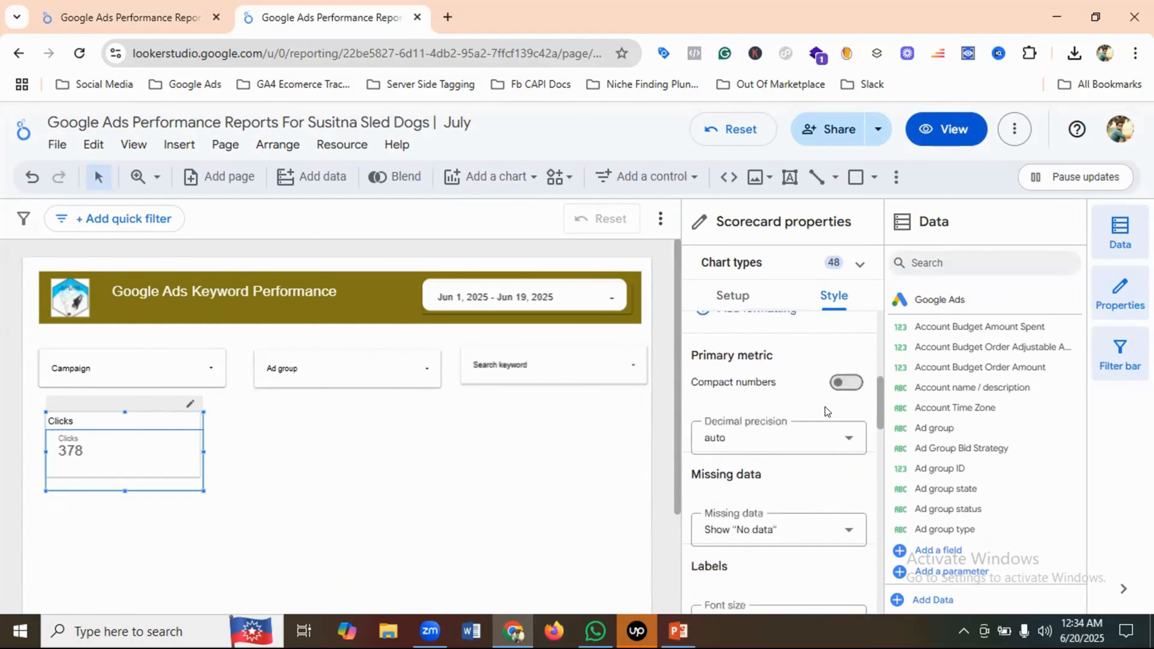
{"action": "scroll", "coordinate": [826, 407], "scroll_direction": "up", "scroll_amount": 3}
{"action": "scroll", "coordinate": [826, 407], "scroll_direction": "up", "scroll_amount": 5}
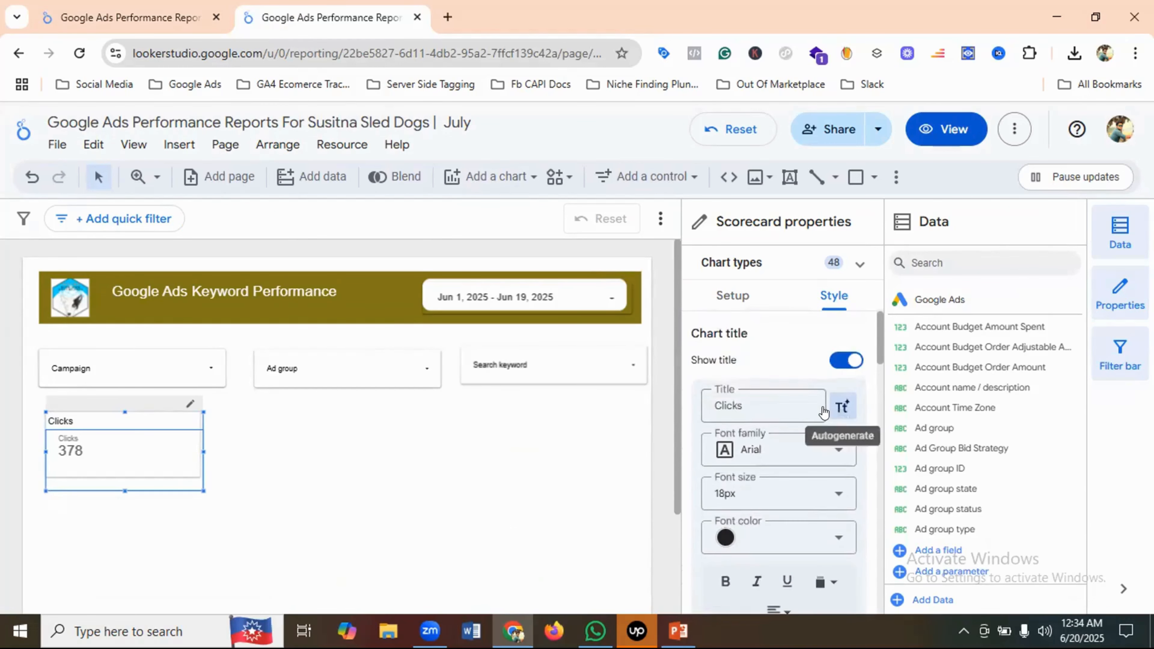
{"action": "left_click", "coordinate": [844, 361]}
Set the label font color of the Clicks scorecard to black
{"action": "scroll", "coordinate": [815, 387], "scroll_direction": "down", "scroll_amount": 4}
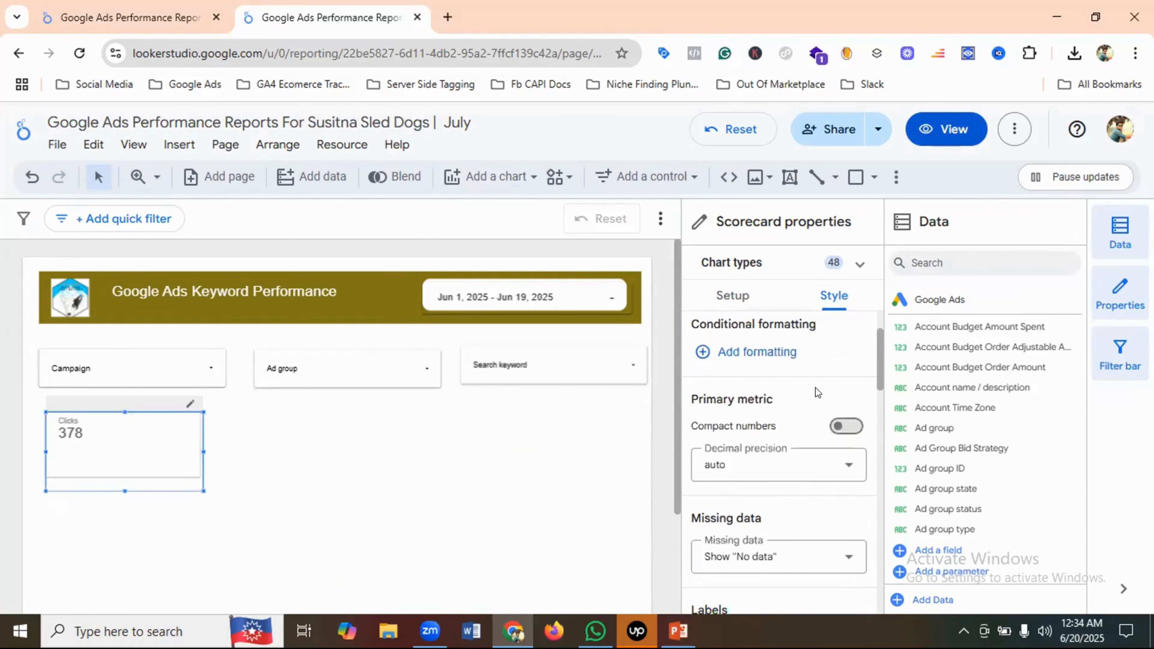
{"action": "scroll", "coordinate": [816, 393], "scroll_direction": "down", "scroll_amount": 6}
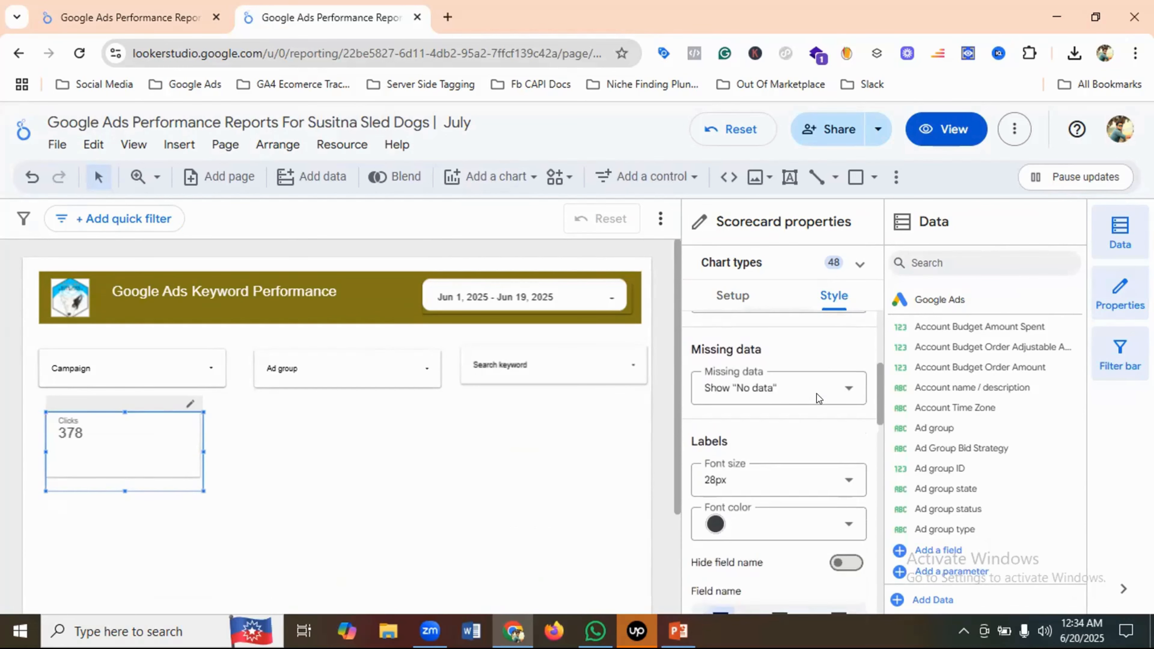
{"action": "scroll", "coordinate": [817, 393], "scroll_direction": "up", "scroll_amount": 4}
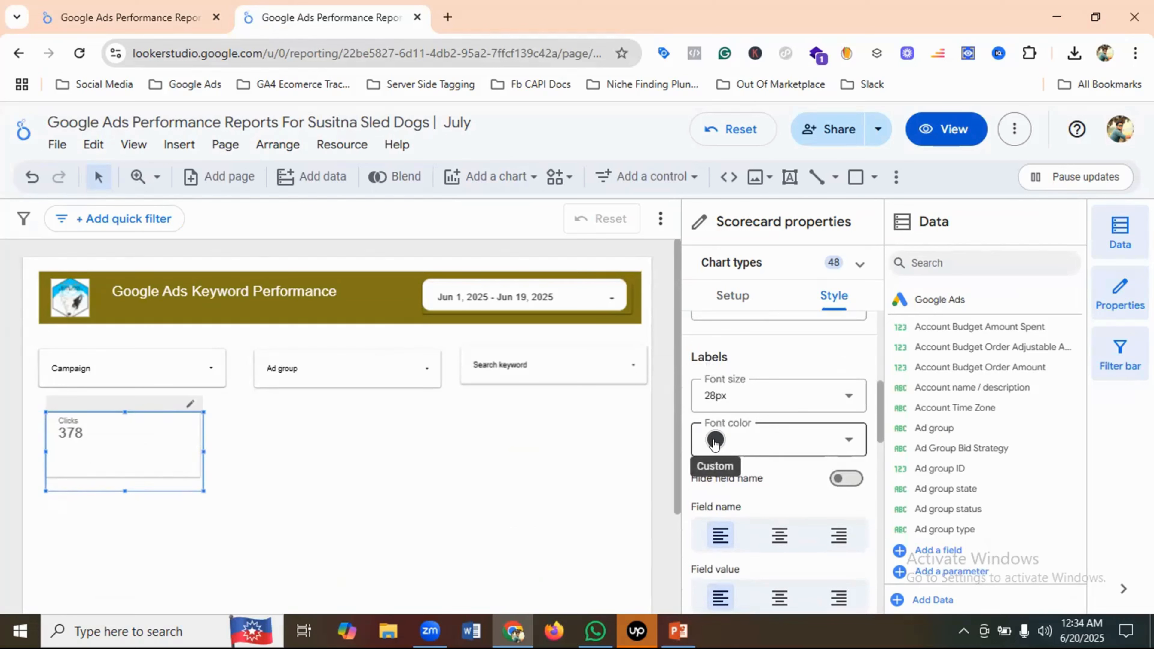
{"action": "left_click", "coordinate": [714, 442]}
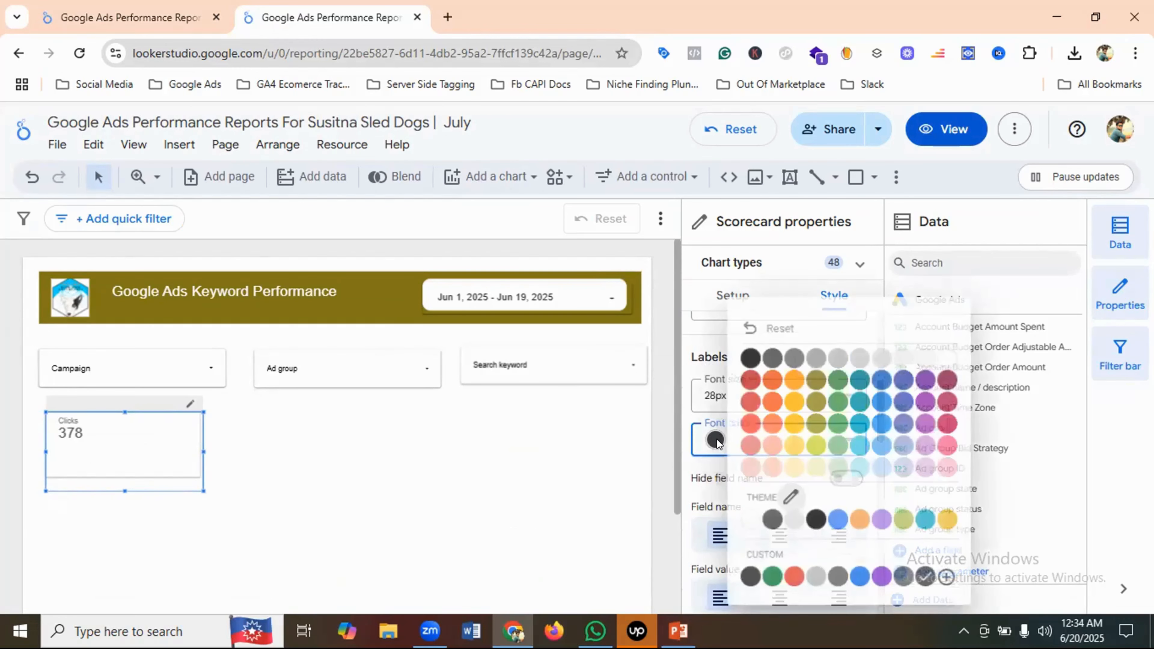
{"action": "left_click", "coordinate": [751, 360]}
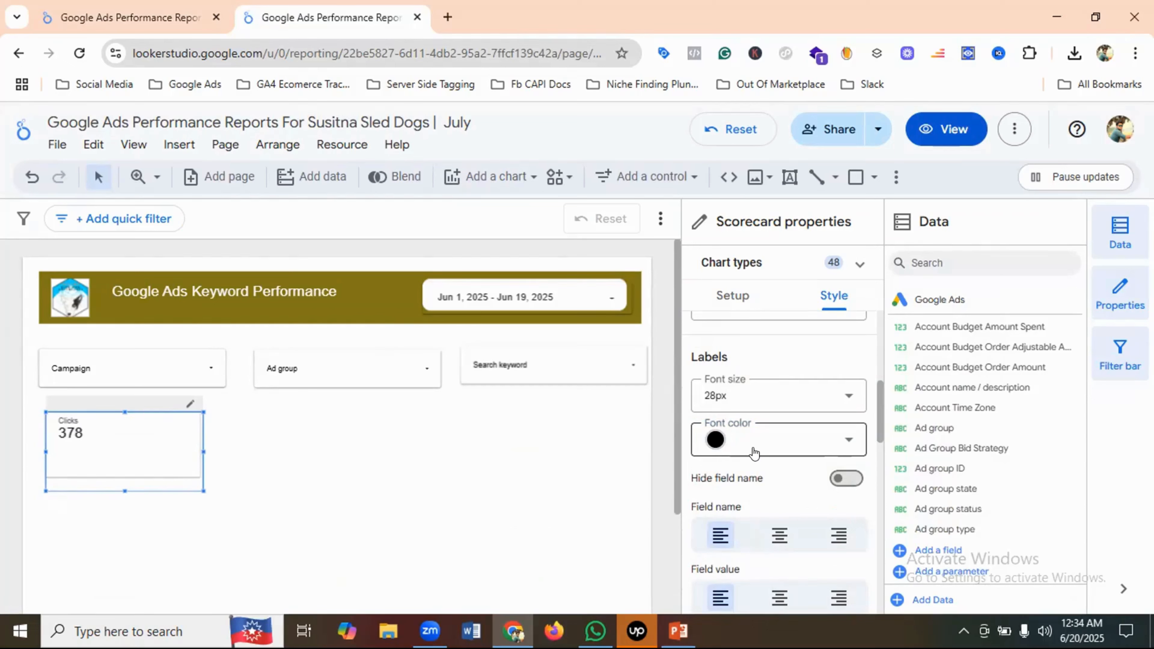
Look through the Clicks scorecard's remaining style settings and compare the card with the Mystrox report's scorecards
{"action": "scroll", "coordinate": [760, 451], "scroll_direction": "up", "scroll_amount": 2}
{"action": "scroll", "coordinate": [778, 450], "scroll_direction": "down", "scroll_amount": 2}
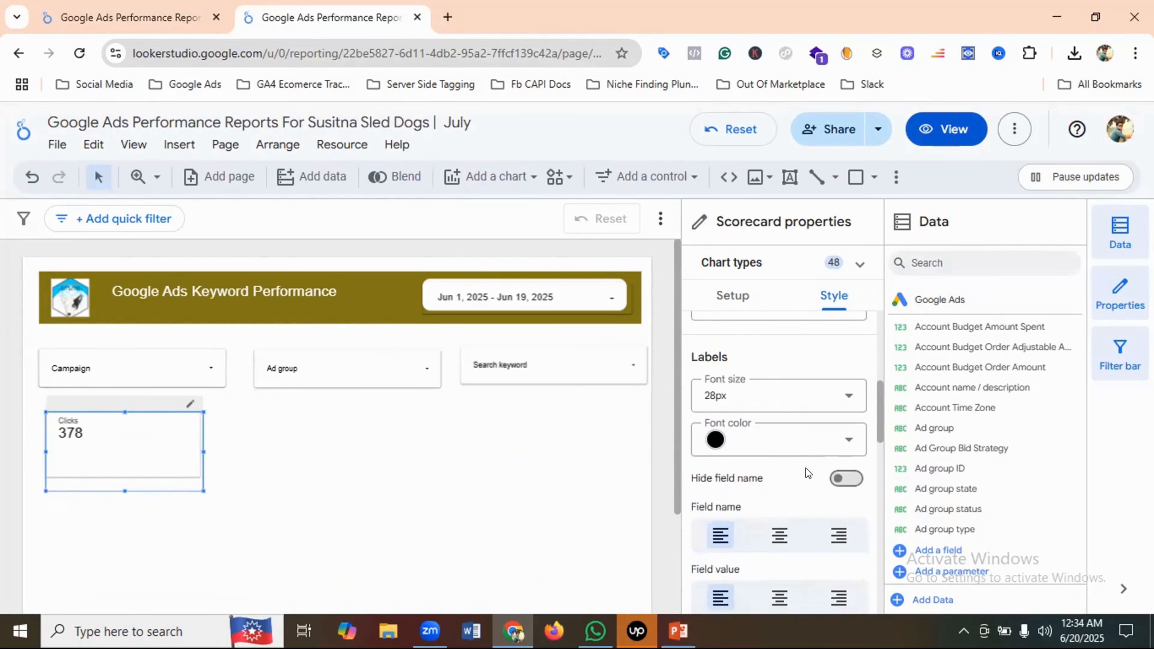
{"action": "scroll", "coordinate": [807, 469], "scroll_direction": "down", "scroll_amount": 5}
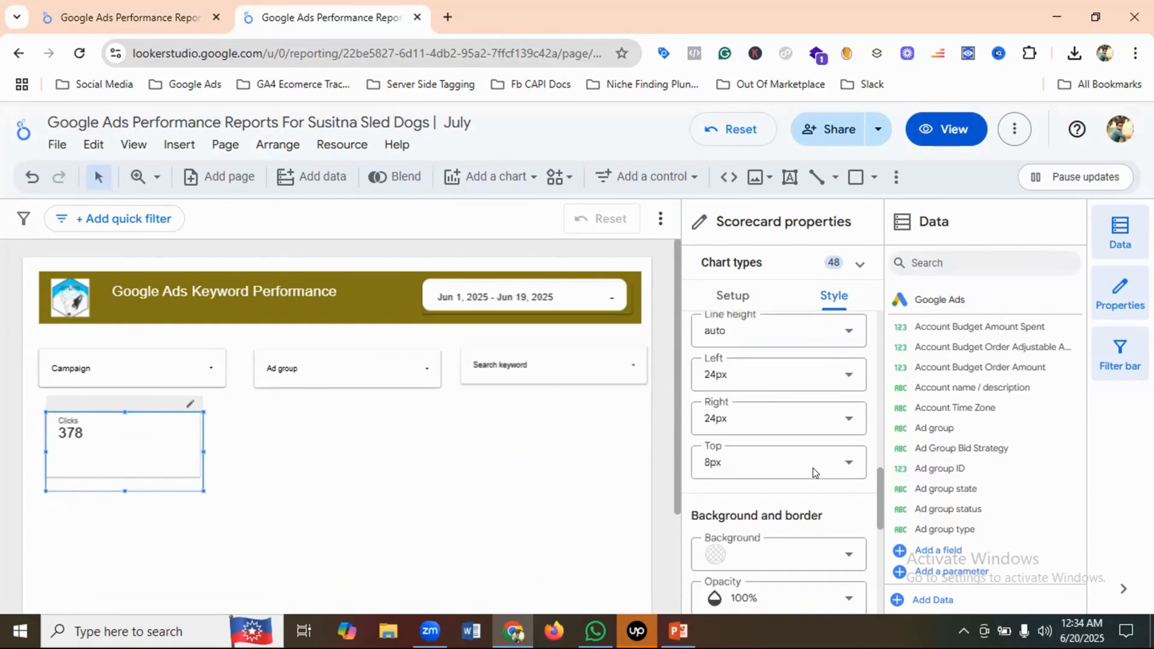
{"action": "scroll", "coordinate": [813, 468], "scroll_direction": "down", "scroll_amount": 9}
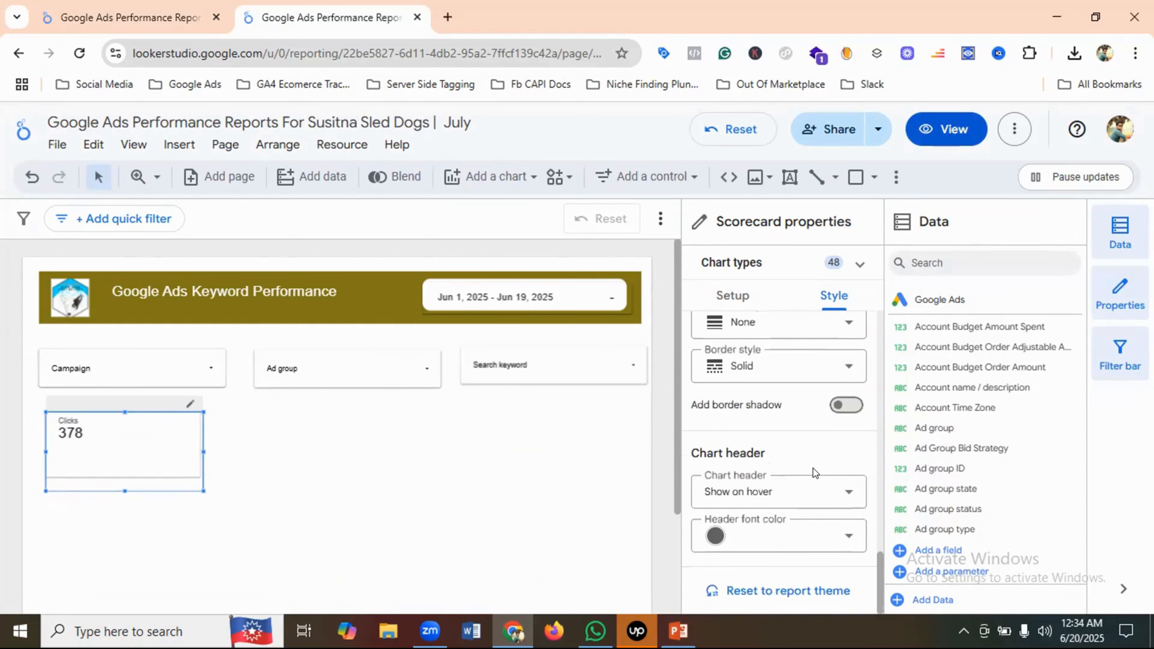
{"action": "scroll", "coordinate": [813, 469], "scroll_direction": "up", "scroll_amount": 10}
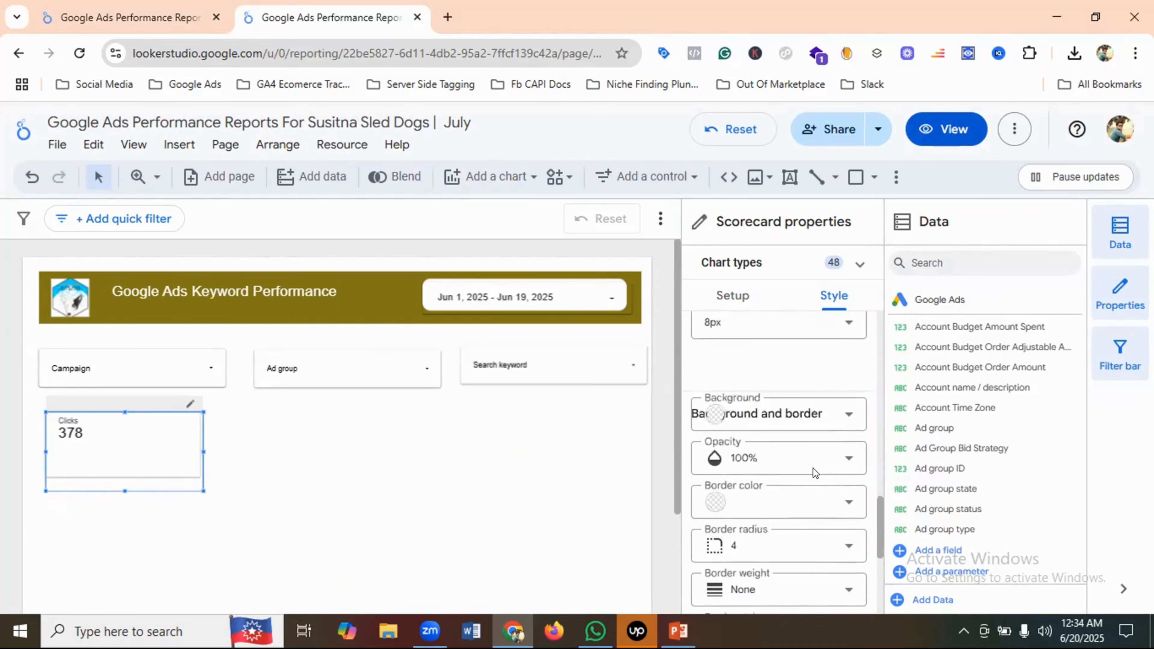
{"action": "scroll", "coordinate": [814, 469], "scroll_direction": "up", "scroll_amount": 2}
{"action": "left_click", "coordinate": [182, 17]}
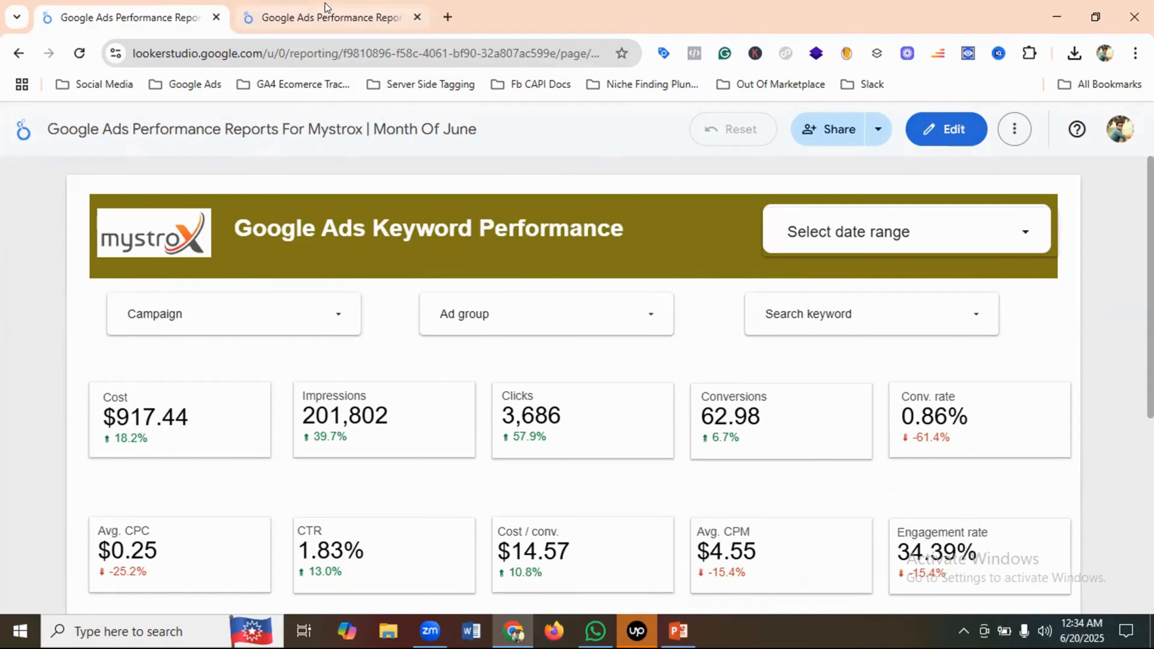
{"action": "left_click", "coordinate": [330, 13]}
{"action": "scroll", "coordinate": [832, 402], "scroll_direction": "down", "scroll_amount": 4}
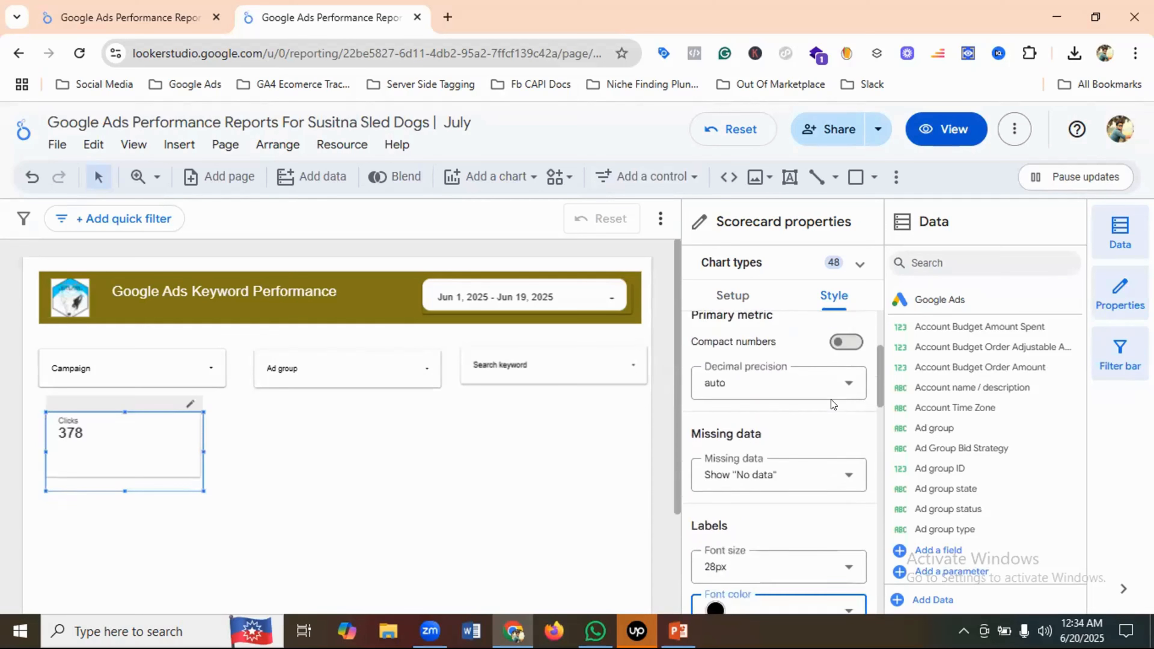
{"action": "scroll", "coordinate": [832, 402], "scroll_direction": "up", "scroll_amount": 2}
{"action": "scroll", "coordinate": [832, 404], "scroll_direction": "up", "scroll_amount": 1}
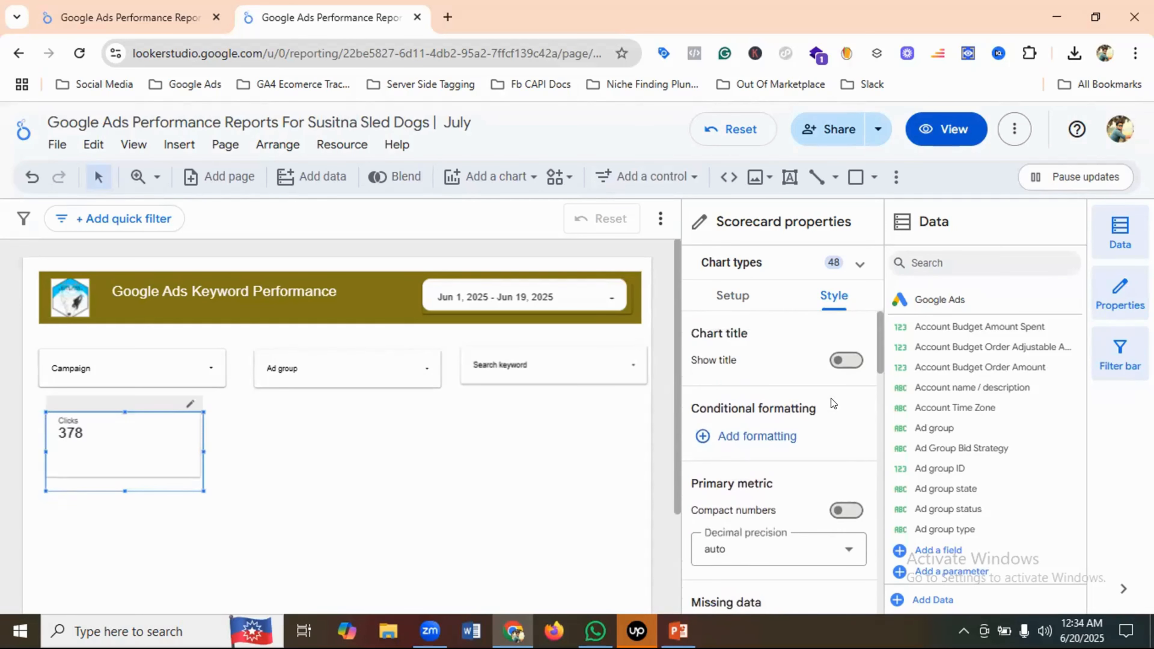
Check the change percentages on the Mystrox scorecards and enable the comparison date range for the Clicks scorecard
{"action": "left_click", "coordinate": [740, 298]}
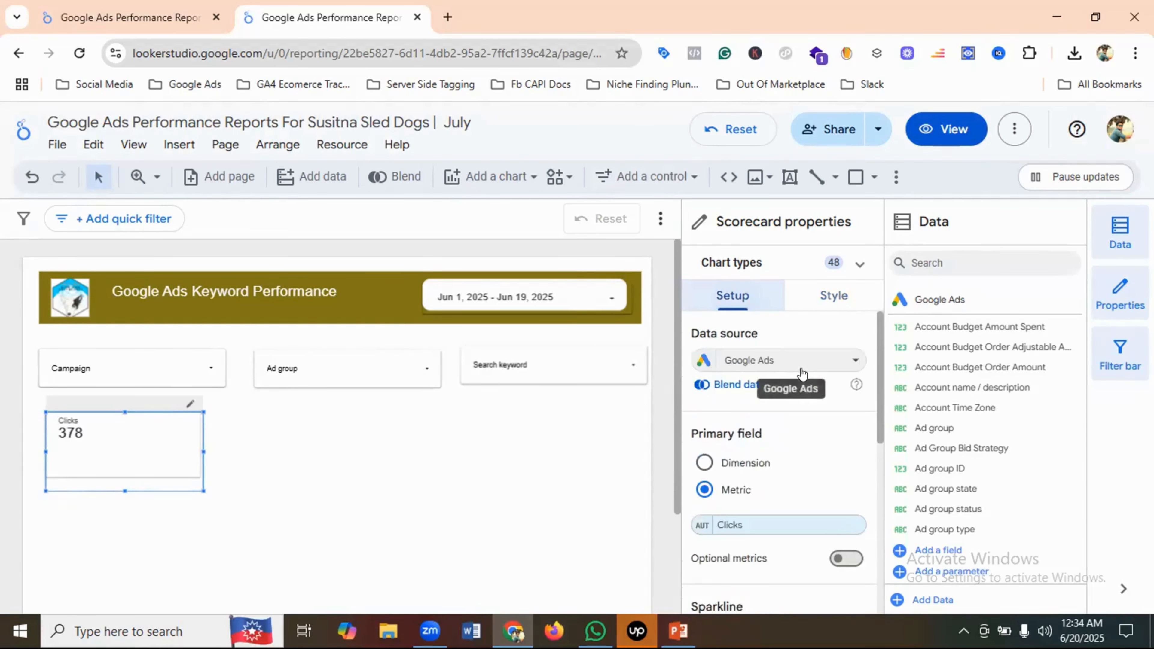
{"action": "scroll", "coordinate": [791, 377], "scroll_direction": "down", "scroll_amount": 3}
{"action": "scroll", "coordinate": [802, 373], "scroll_direction": "down", "scroll_amount": 4}
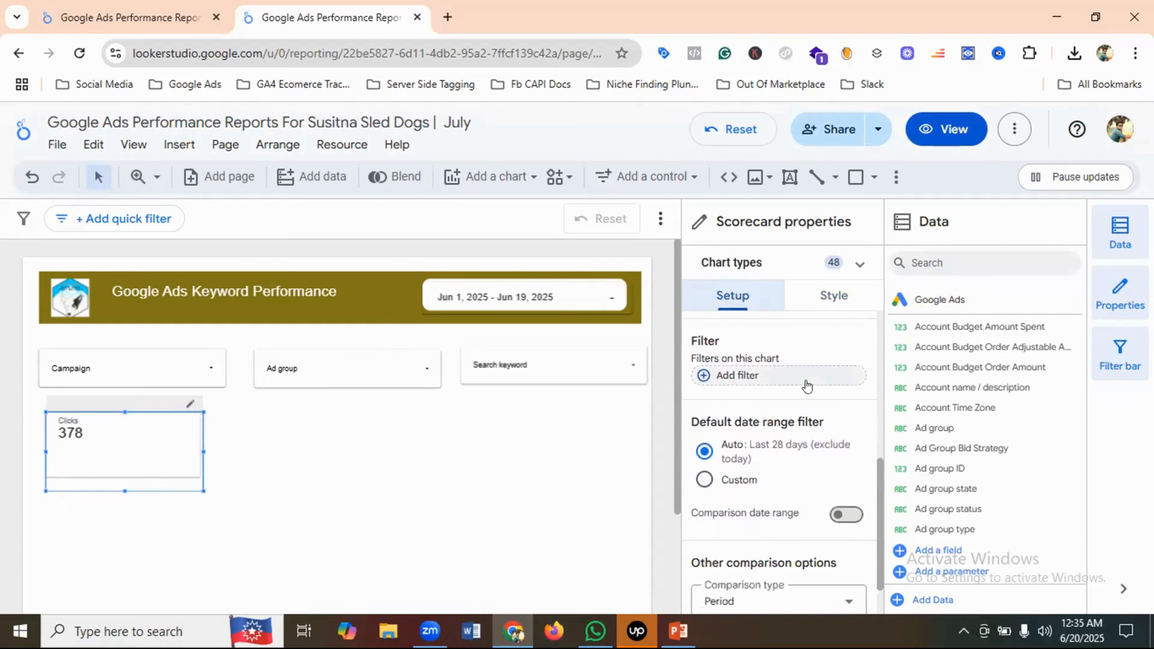
{"action": "scroll", "coordinate": [814, 384], "scroll_direction": "down", "scroll_amount": 1}
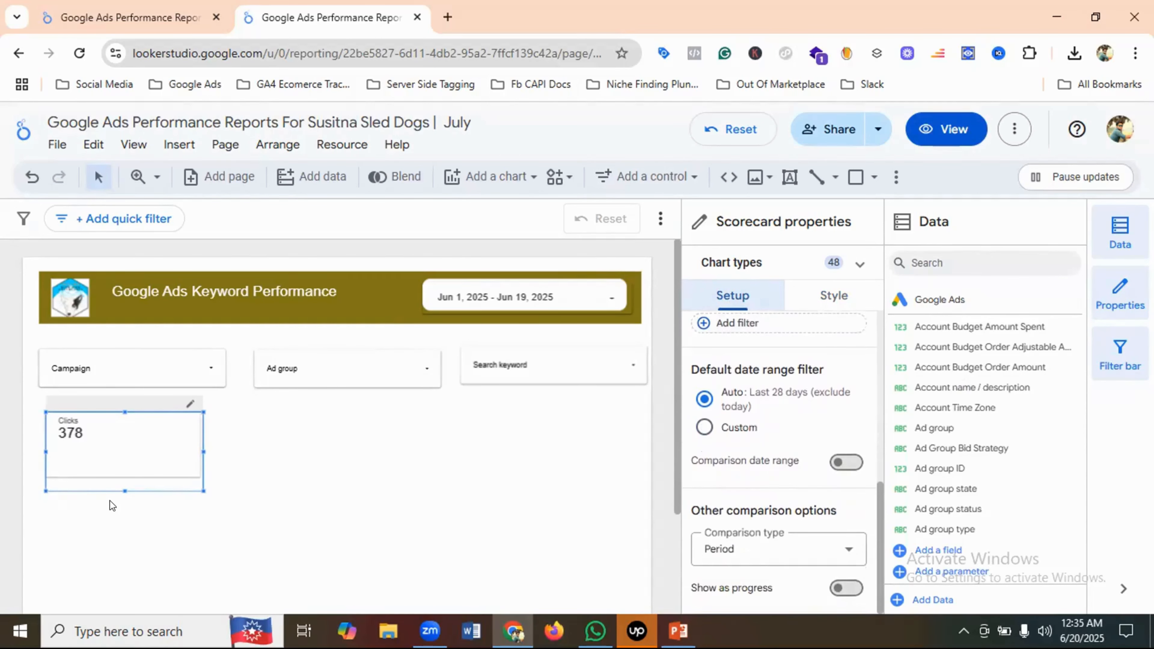
{"action": "left_click", "coordinate": [153, 19]}
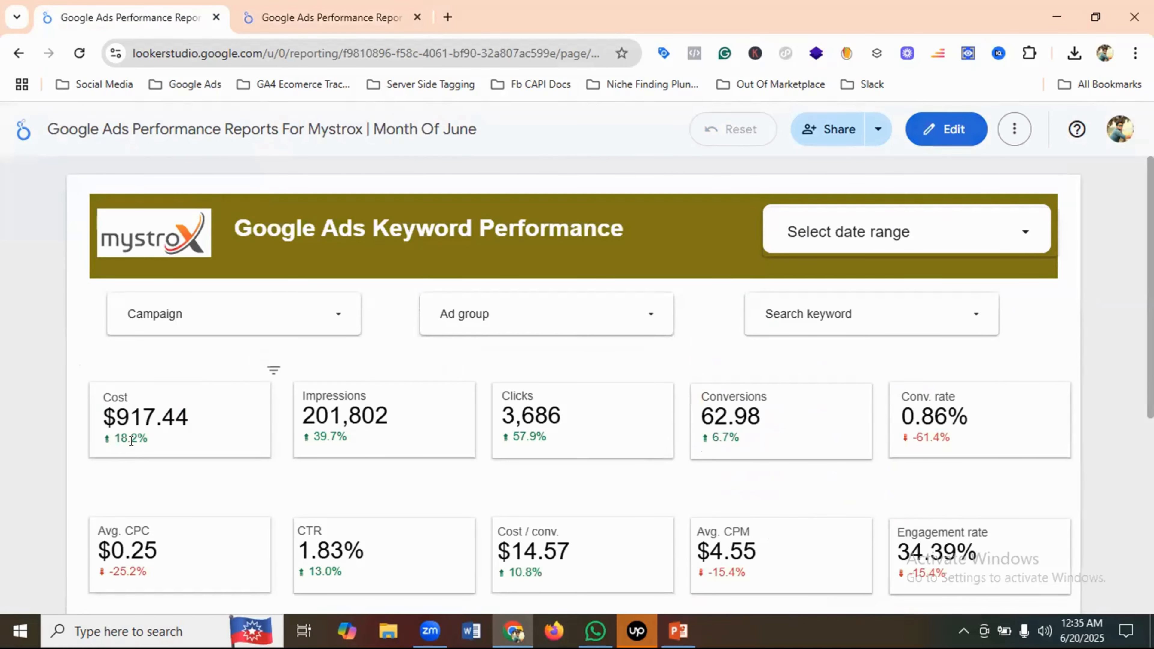
{"action": "left_click", "coordinate": [323, 17]}
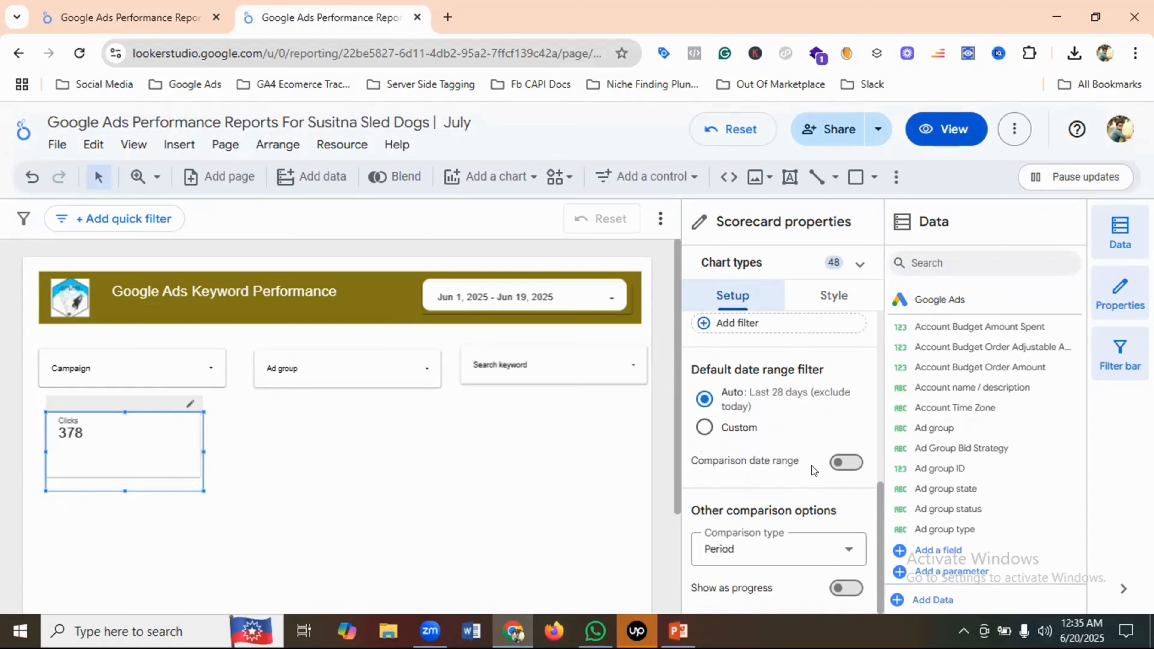
{"action": "left_click", "coordinate": [838, 462]}
{"action": "scroll", "coordinate": [836, 459], "scroll_direction": "down", "scroll_amount": 1}
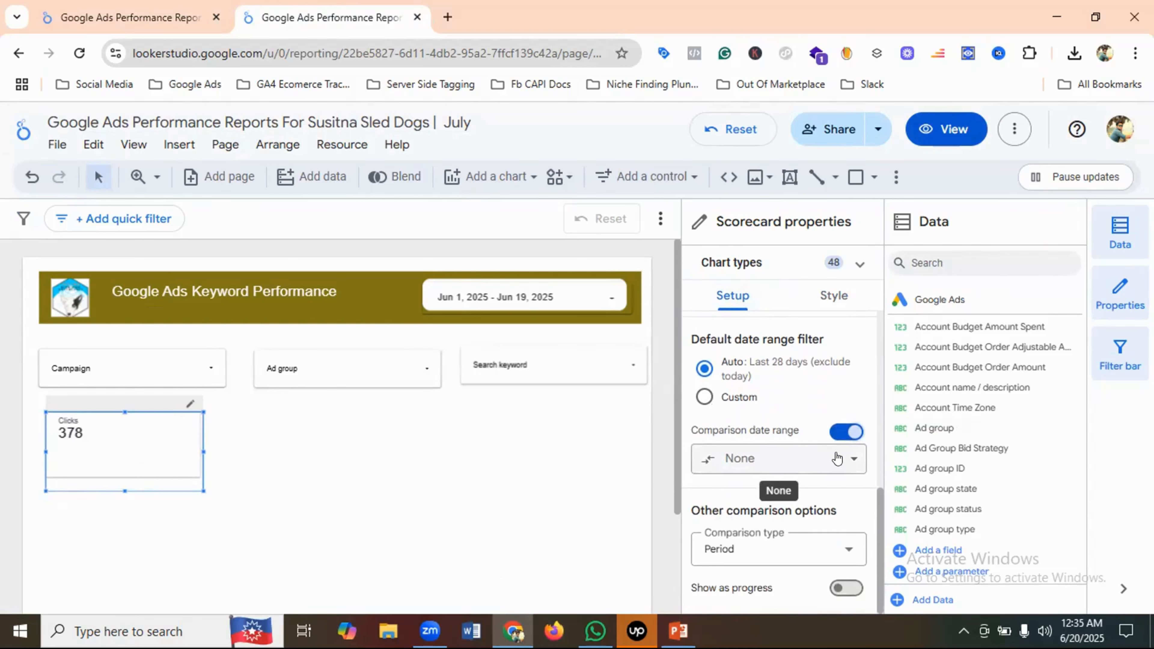
{"action": "left_click", "coordinate": [792, 457]}
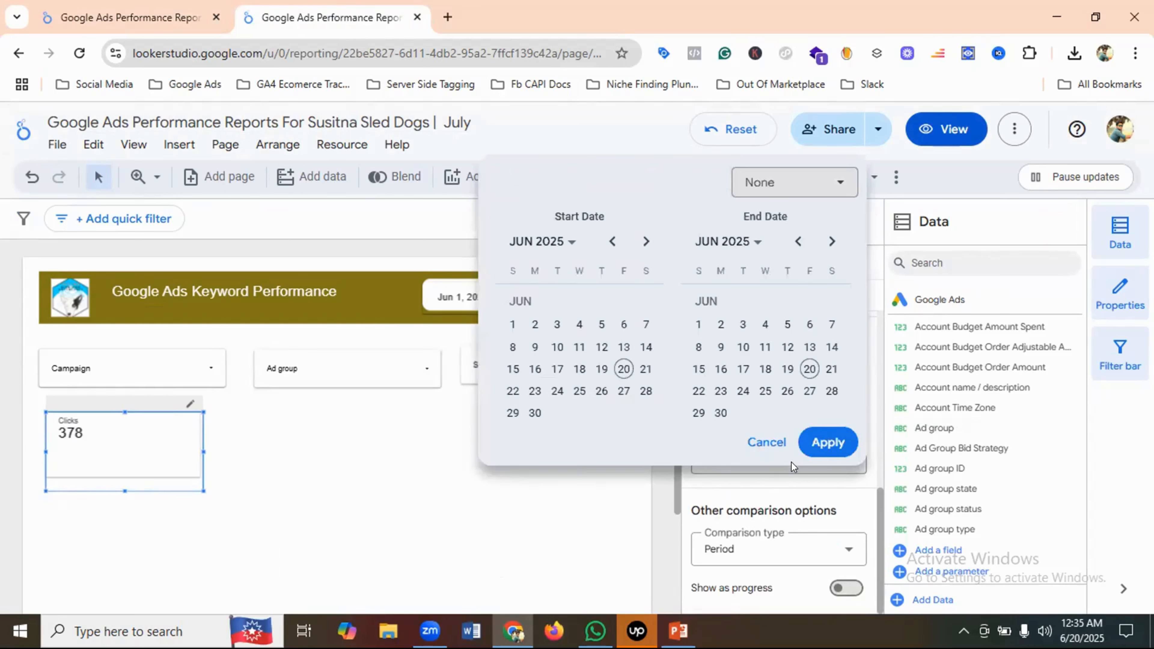
{"action": "left_click", "coordinate": [771, 444]}
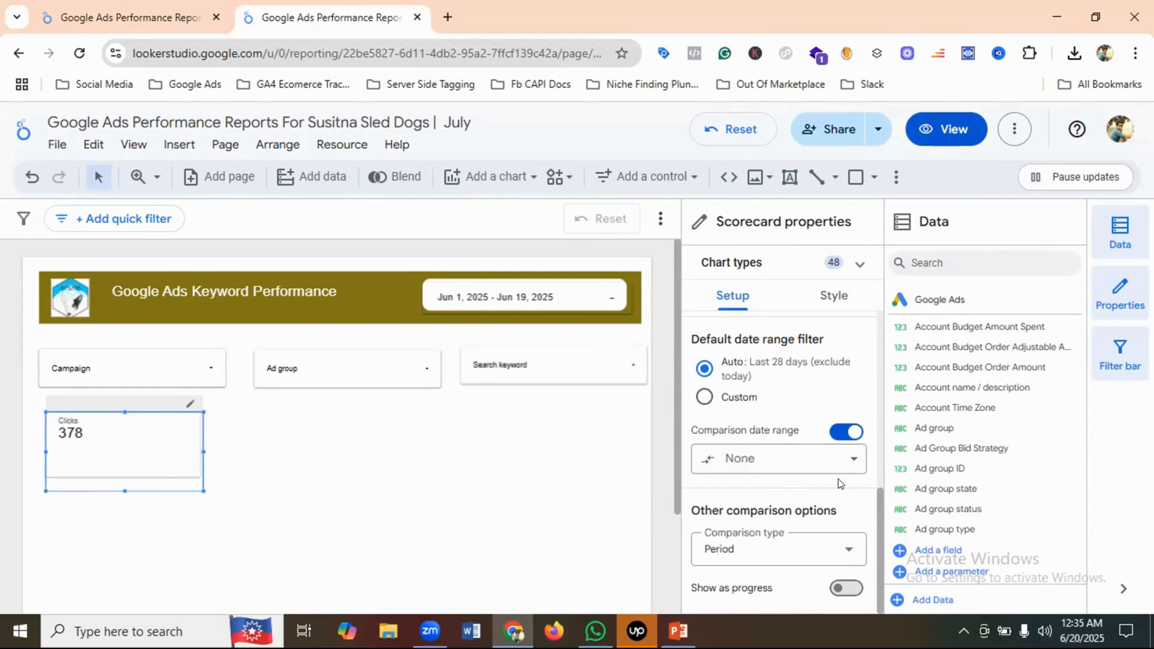
{"action": "key", "text": "Return"}
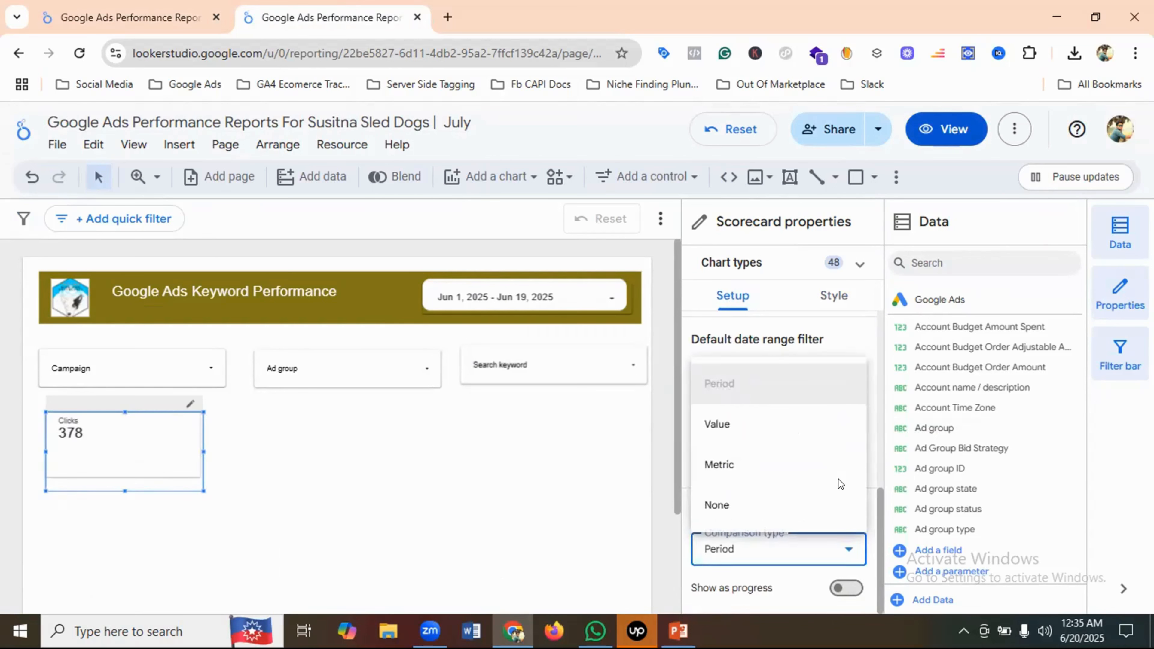
{"action": "key", "text": "Escape"}
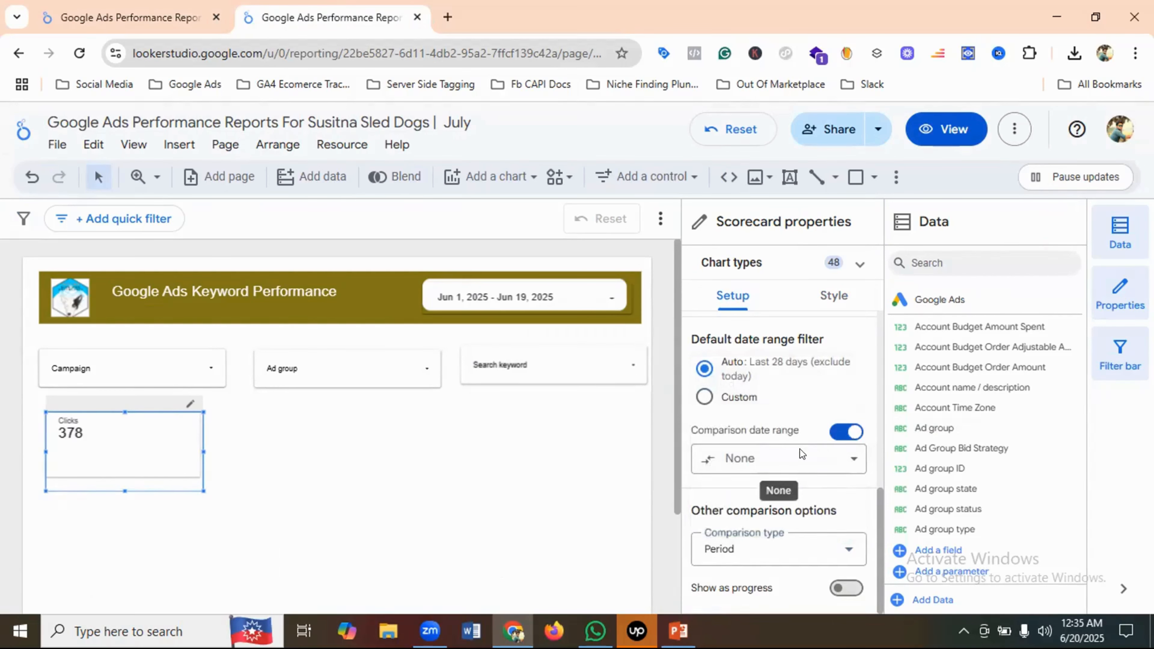
{"action": "scroll", "coordinate": [801, 449], "scroll_direction": "up", "scroll_amount": 4}
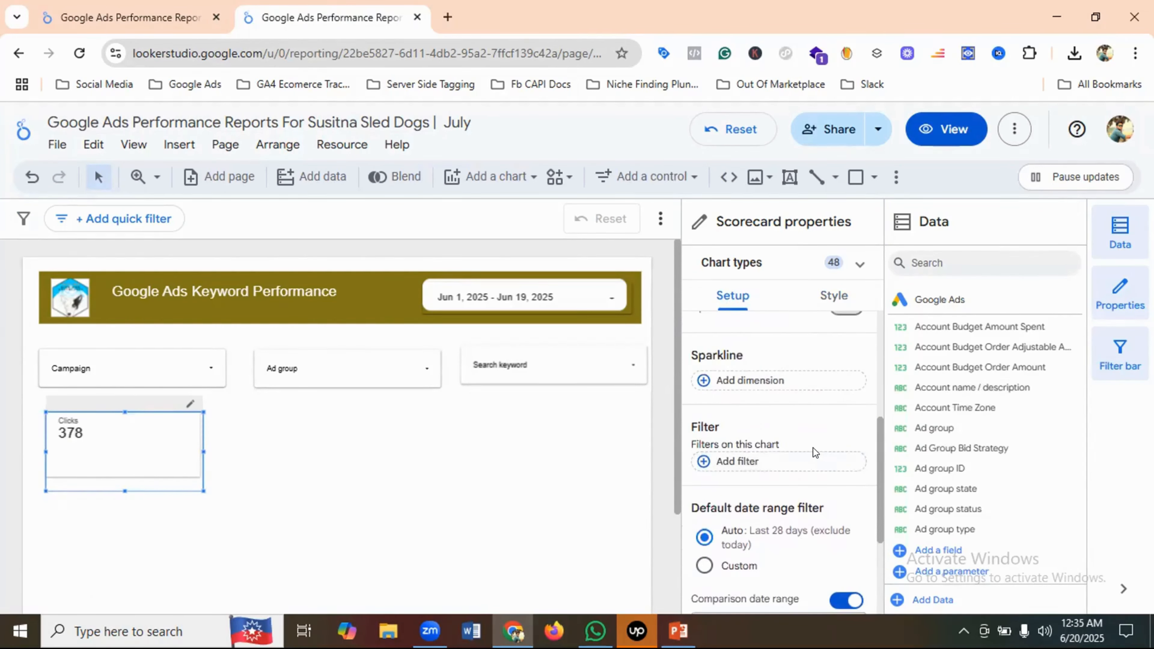
{"action": "scroll", "coordinate": [815, 447], "scroll_direction": "up", "scroll_amount": 2}
{"action": "scroll", "coordinate": [816, 447], "scroll_direction": "up", "scroll_amount": 3}
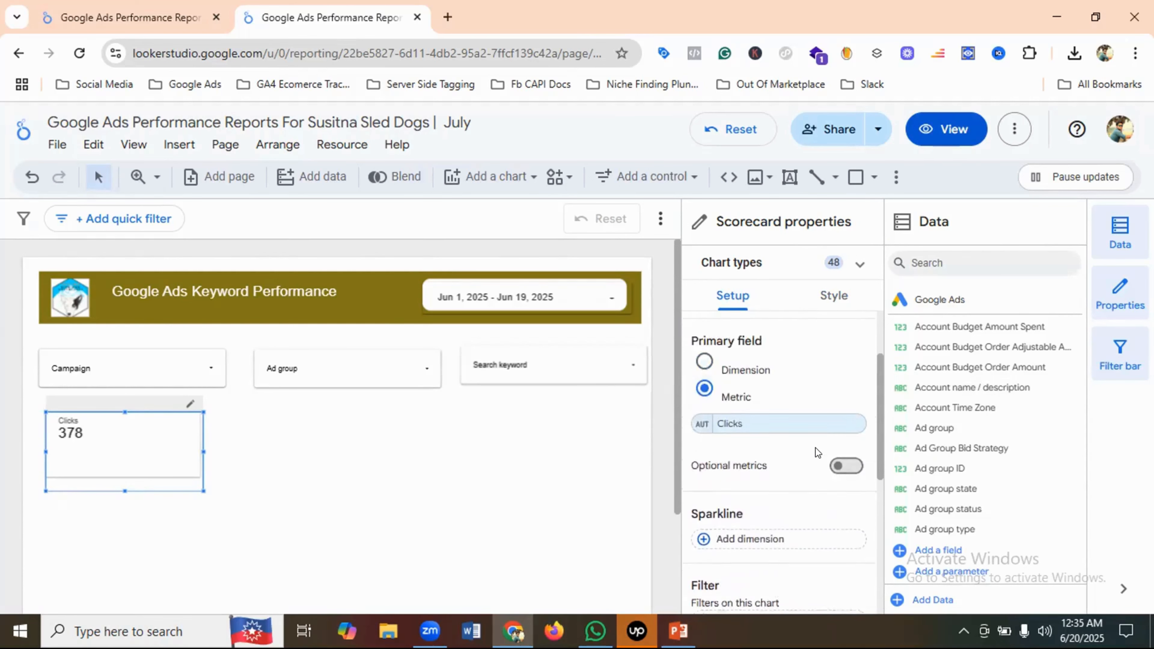
Set the comparison date range of the Clicks scorecard to Previous period and apply it
{"action": "scroll", "coordinate": [815, 447], "scroll_direction": "down", "scroll_amount": 5}
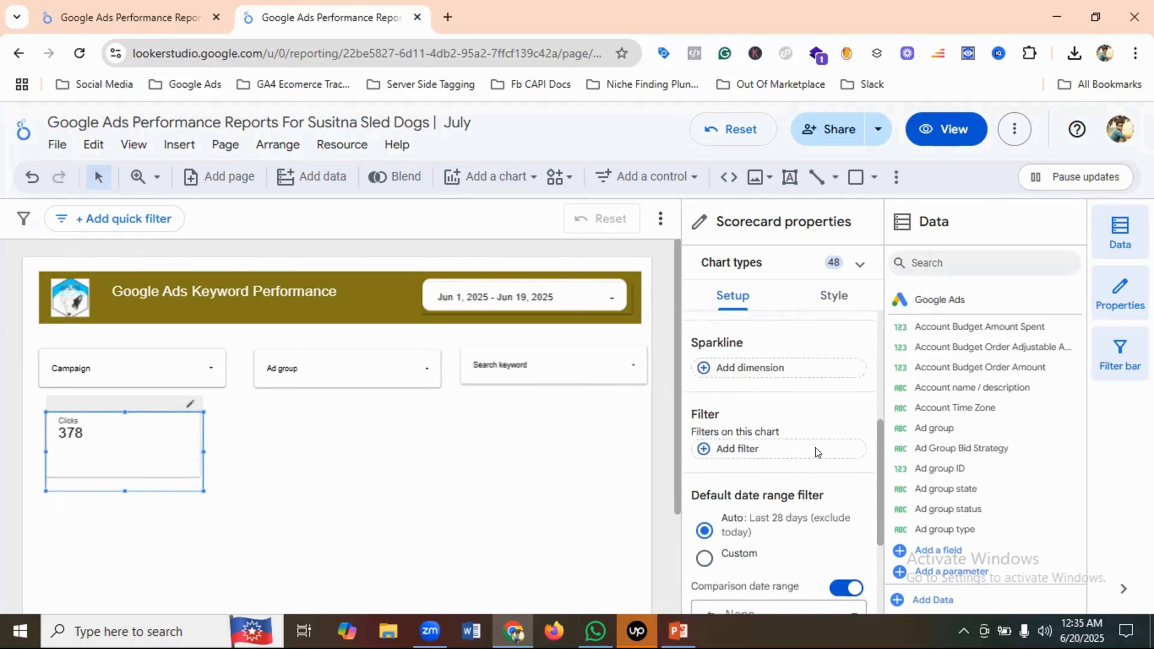
{"action": "left_click", "coordinate": [811, 464]}
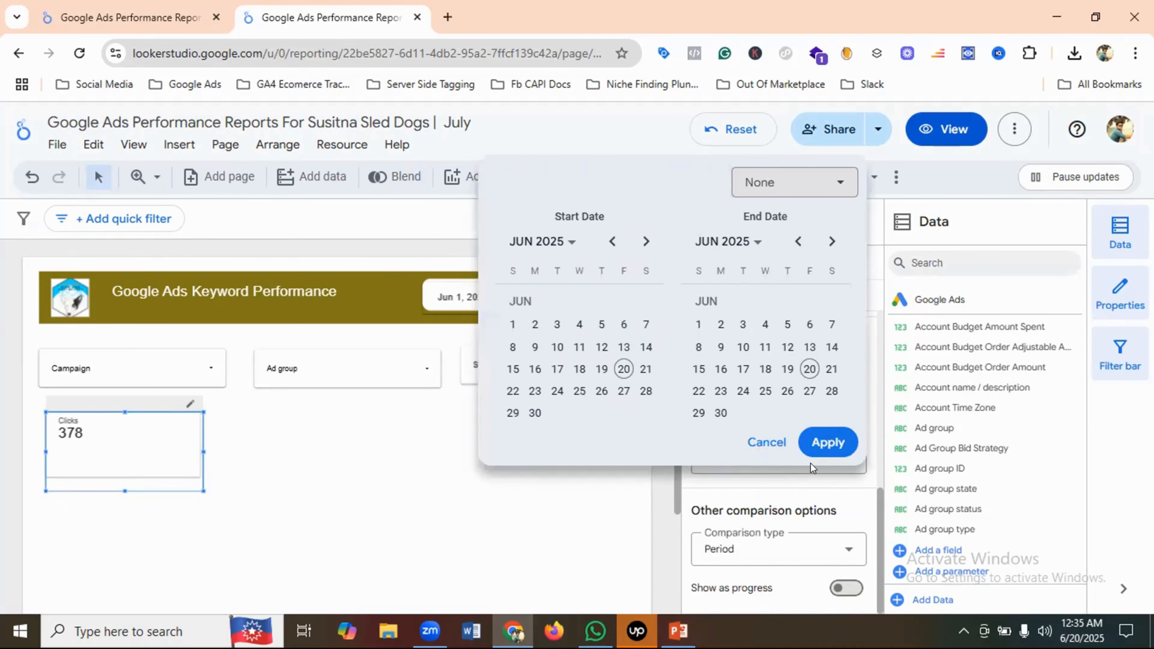
{"action": "left_click", "coordinate": [784, 181]}
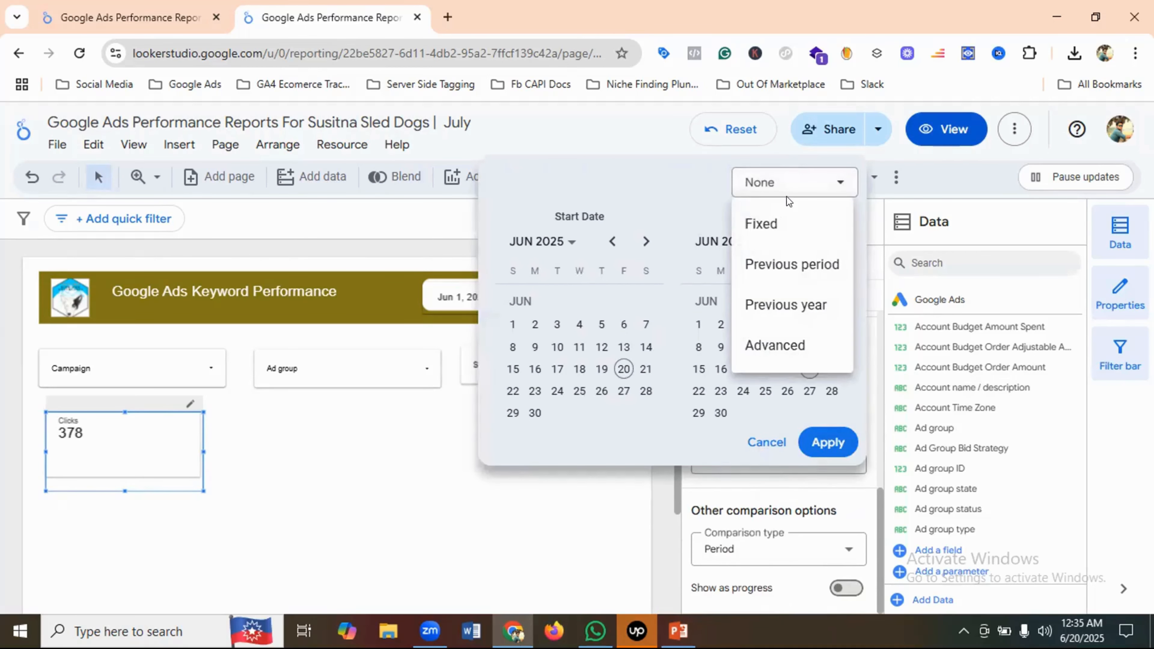
{"action": "left_click", "coordinate": [779, 263]}
{"action": "left_click", "coordinate": [827, 443]}
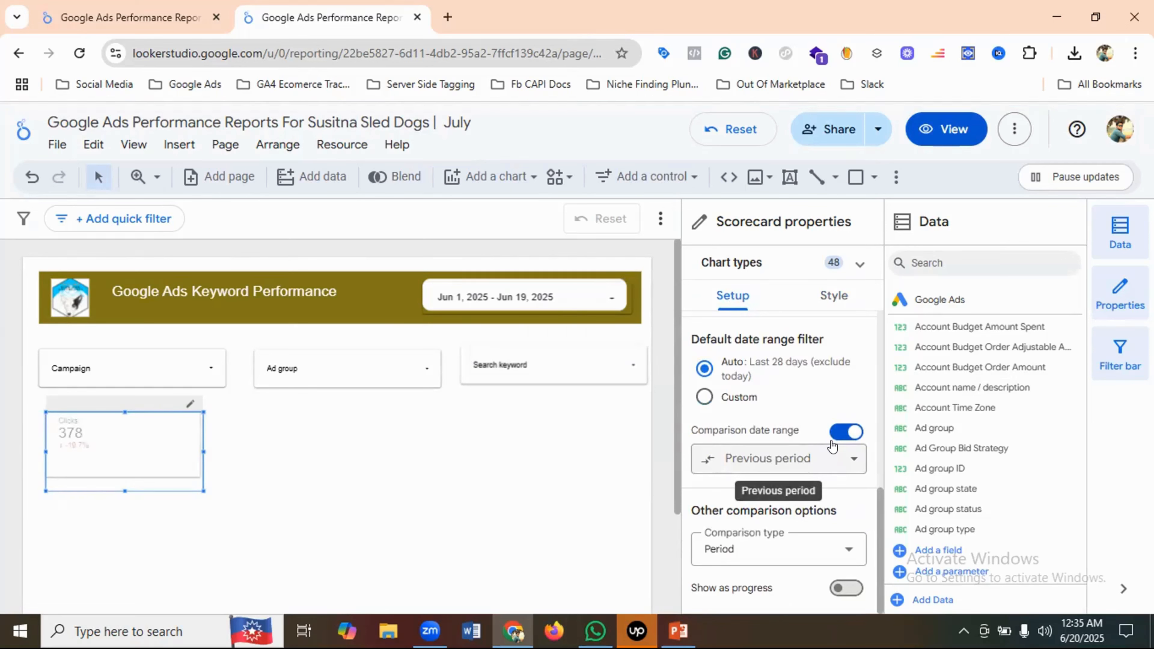
{"action": "left_click", "coordinate": [306, 440]}
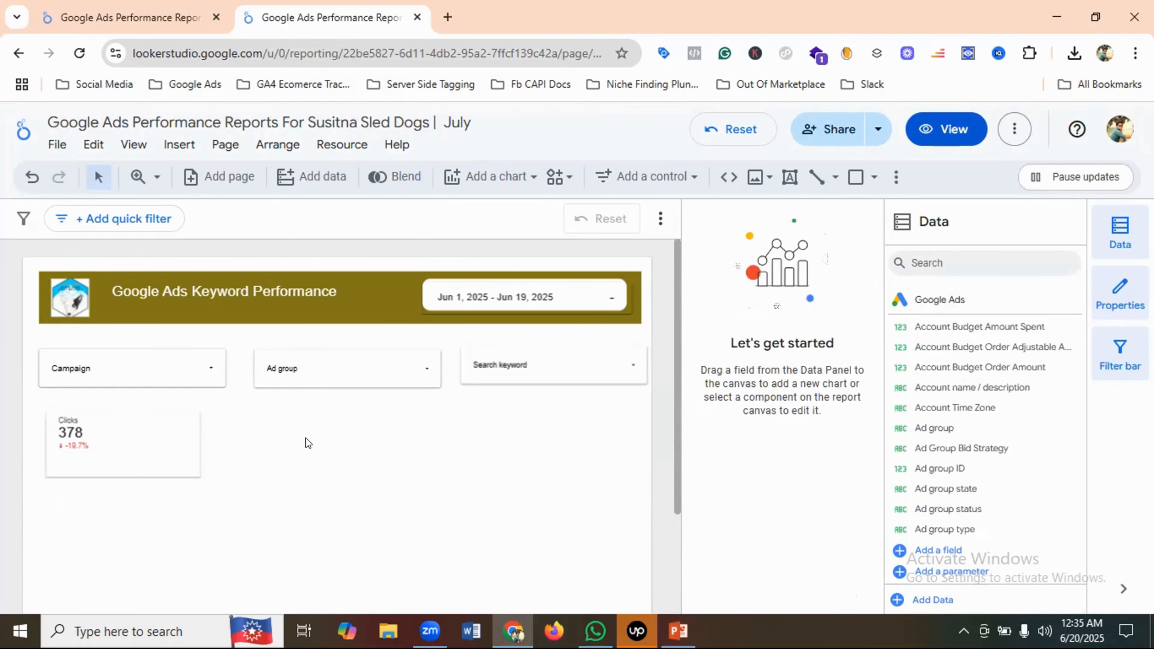
Preview the Susitna Sled Dogs report, compare its Clicks card with the Mystrox scorecards, and return to editing
{"action": "left_click", "coordinate": [953, 132]}
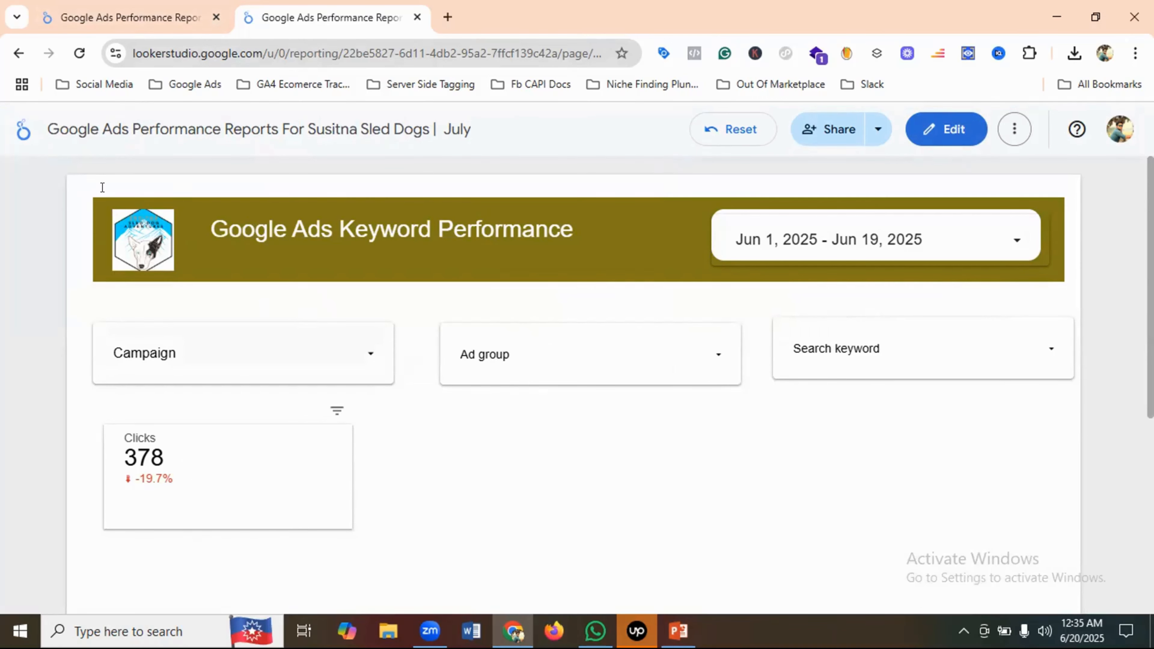
{"action": "left_click", "coordinate": [129, 13]}
{"action": "left_click", "coordinate": [356, 18]}
{"action": "left_click", "coordinate": [951, 138]}
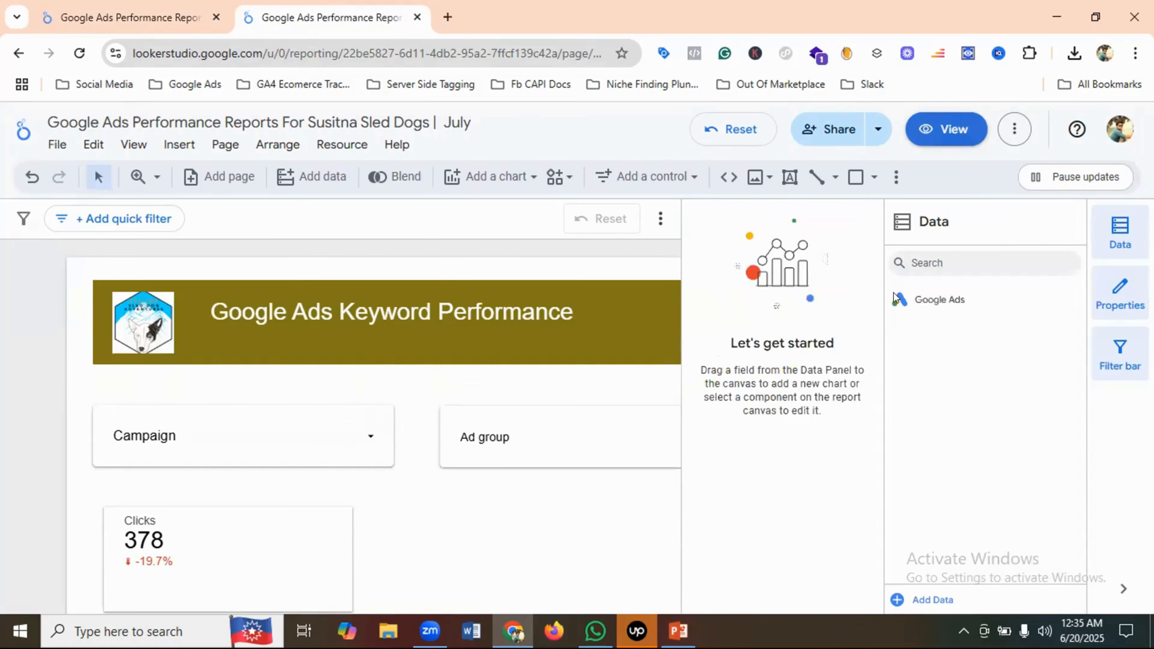
Shrink the Clicks scorecard from its lower-right corner so it fits inside the rectangle card, and deselect it
{"action": "left_click", "coordinate": [128, 454]}
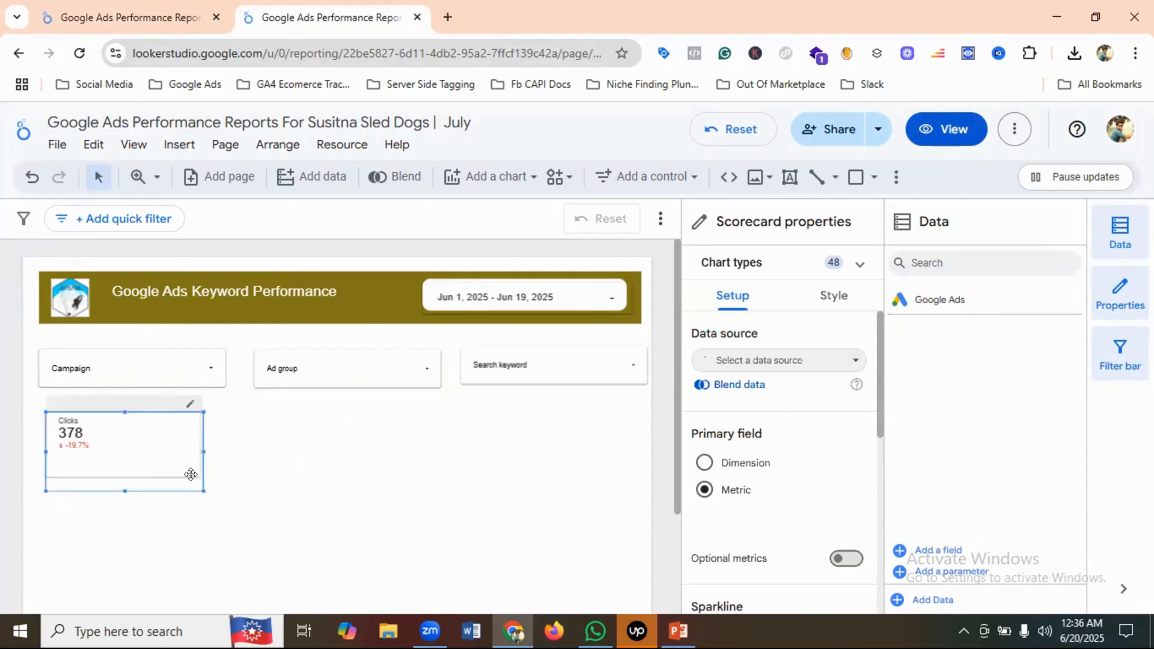
{"action": "left_click_drag", "start_coordinate": [196, 486], "coordinate": [162, 455]}
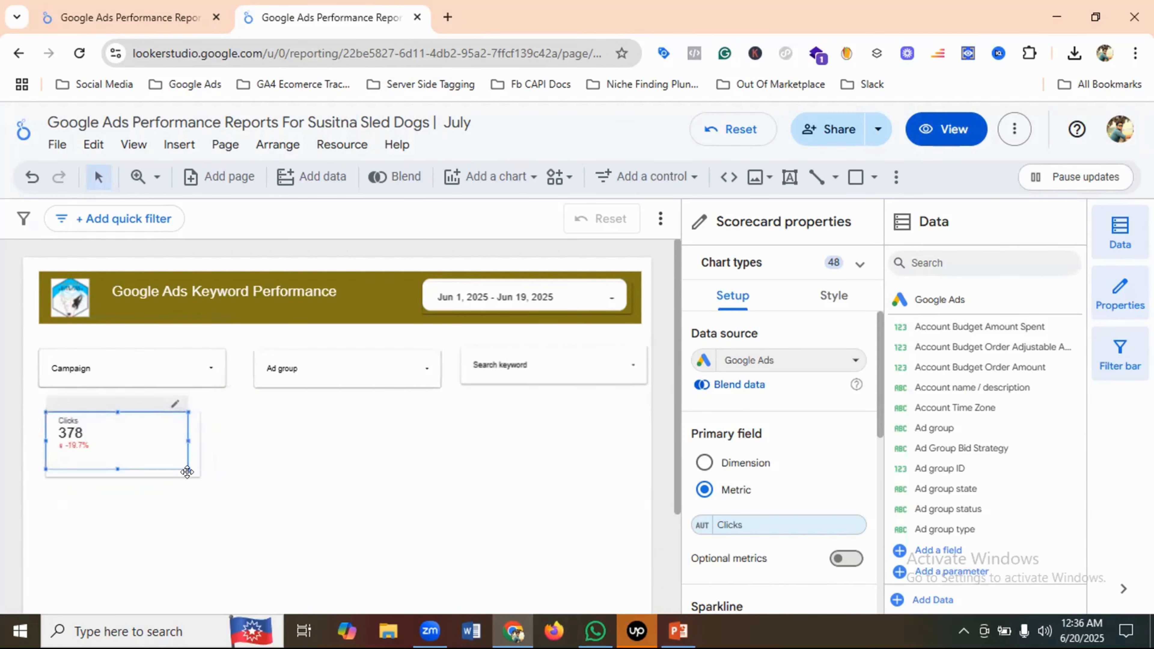
{"action": "left_click", "coordinate": [191, 441]}
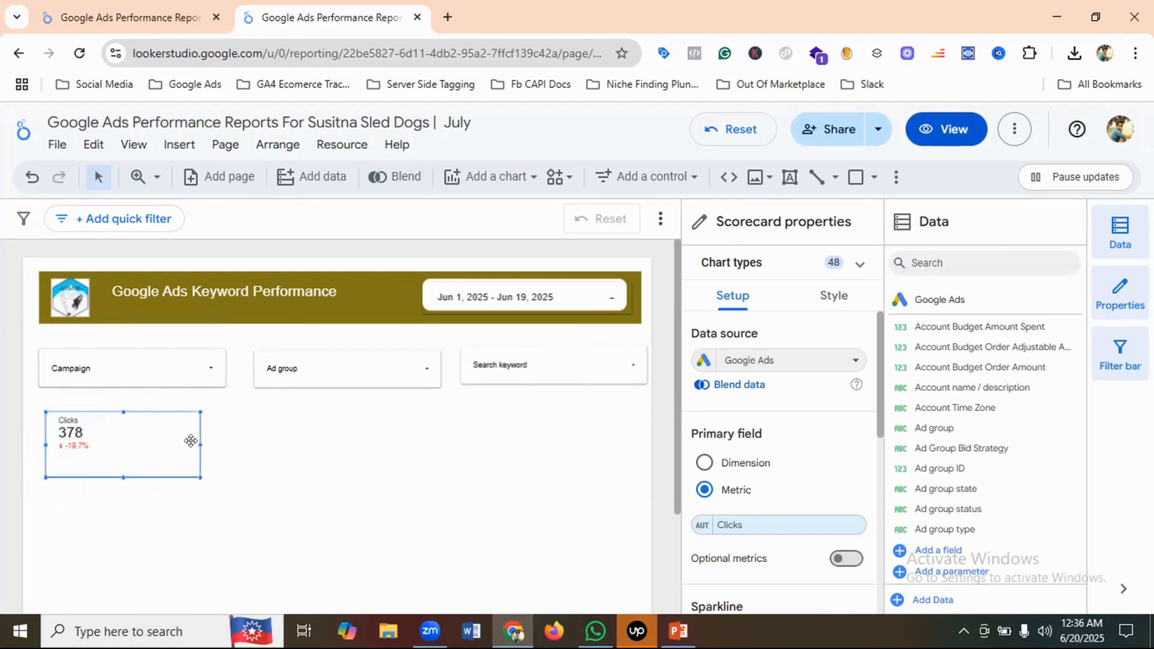
{"action": "left_click", "coordinate": [126, 441]}
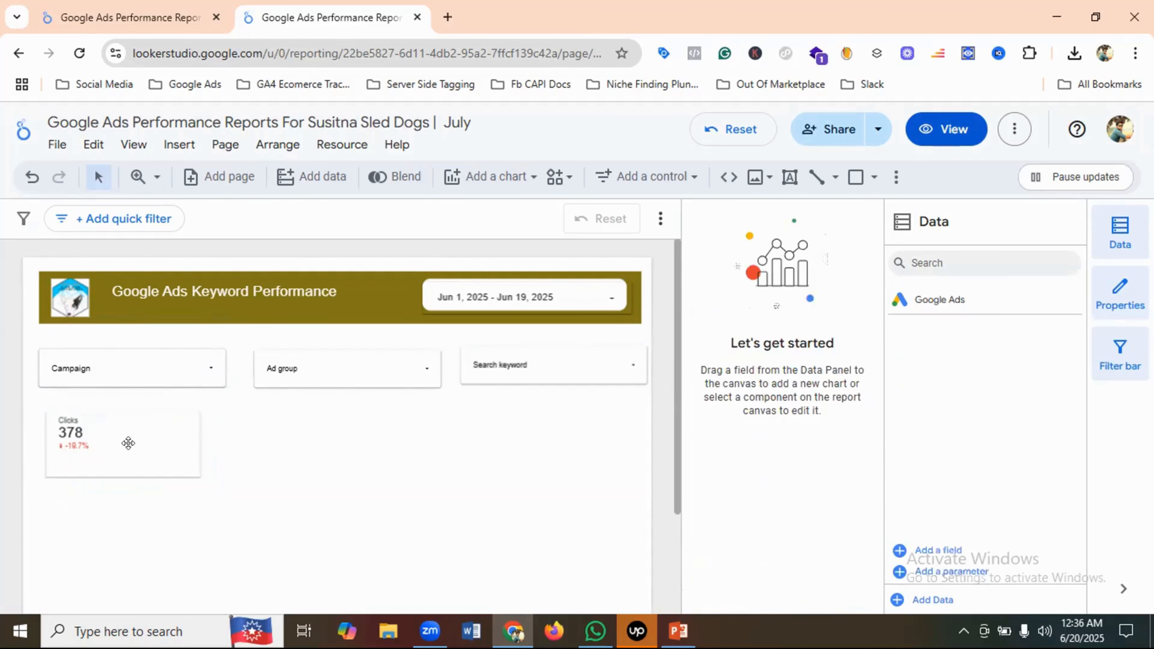
{"action": "left_click", "coordinate": [131, 444]}
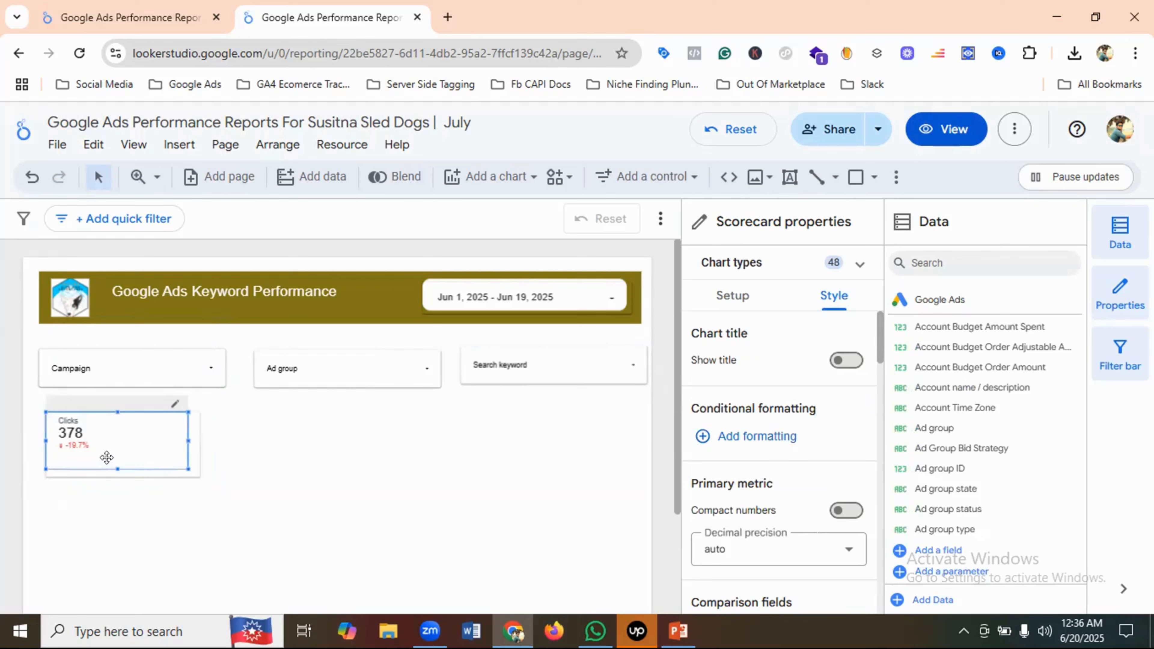
{"action": "left_click", "coordinate": [214, 458]}
Move the Clicks scorecard off the rectangle card, make the card narrower and shorter, and place the scorecard back on it
{"action": "left_click_drag", "start_coordinate": [147, 430], "coordinate": [425, 485]}
{"action": "left_click", "coordinate": [186, 469]}
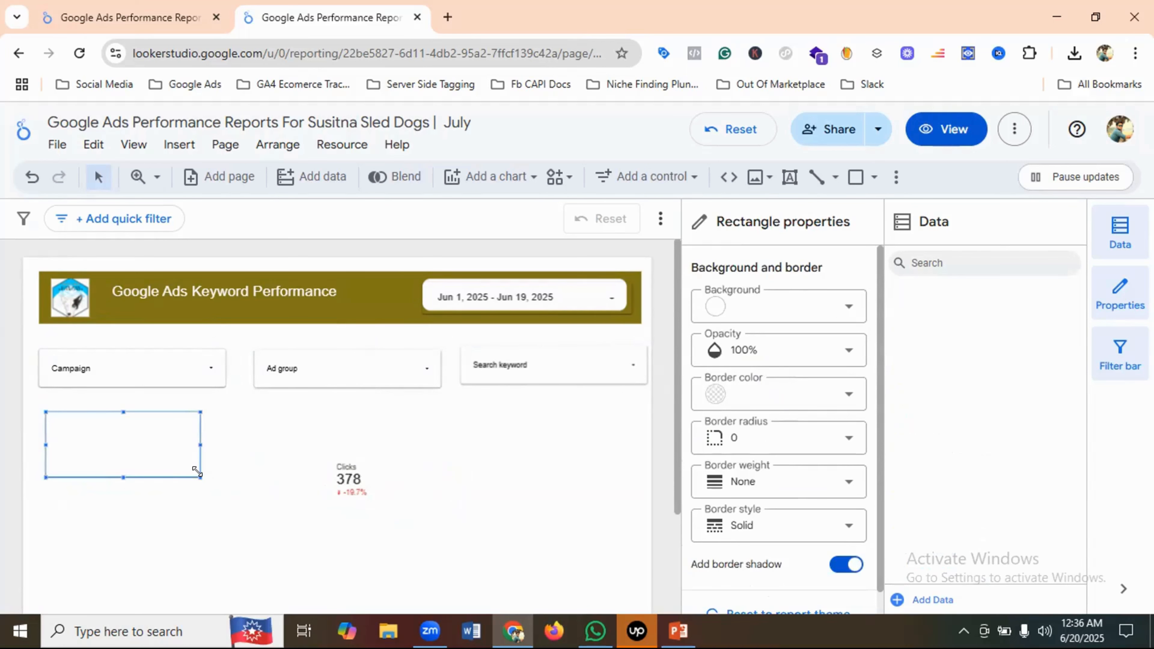
{"action": "left_click_drag", "start_coordinate": [200, 478], "coordinate": [178, 457]}
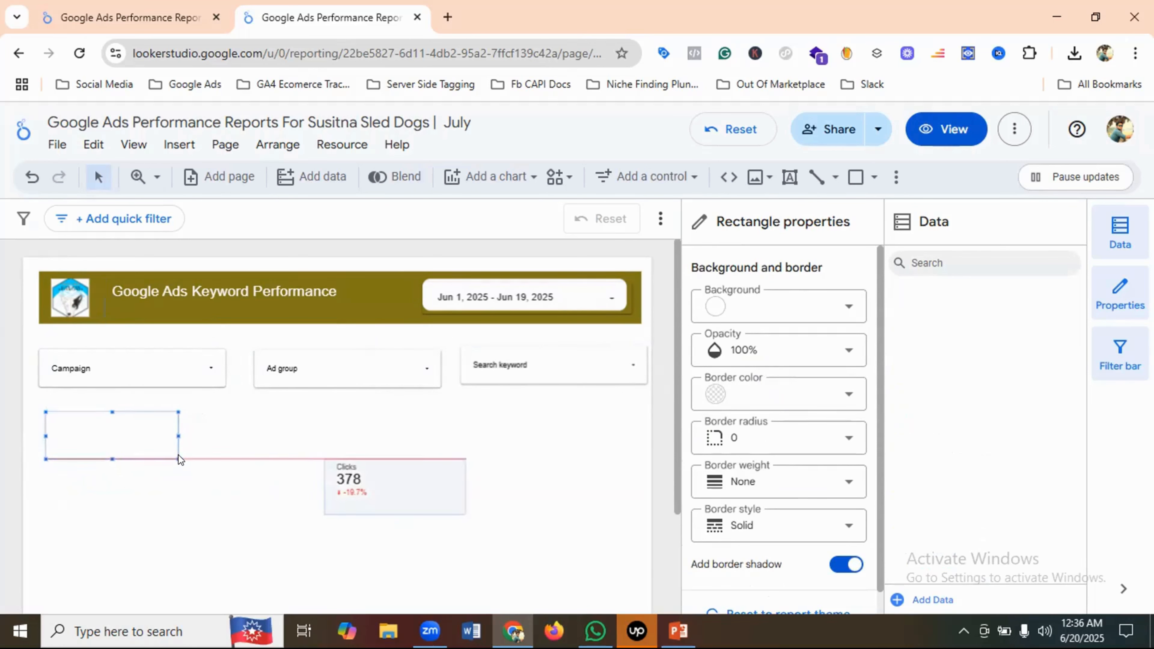
{"action": "left_click_drag", "start_coordinate": [394, 485], "coordinate": [92, 441]}
{"action": "left_click", "coordinate": [276, 462]}
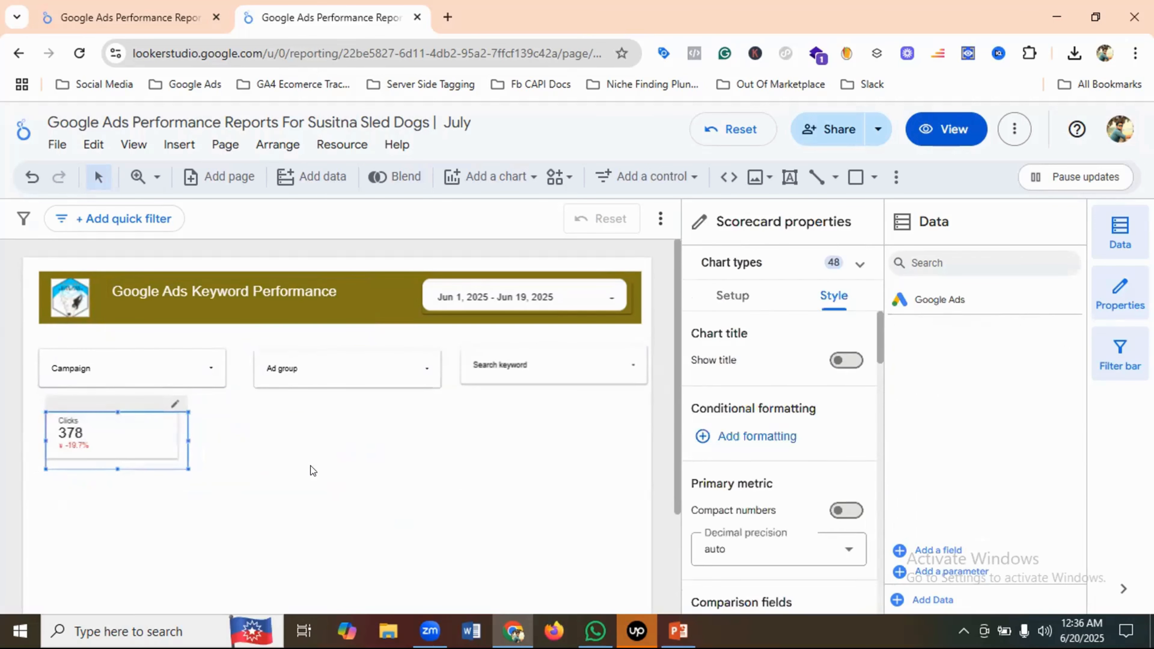
{"action": "left_click", "coordinate": [312, 471]}
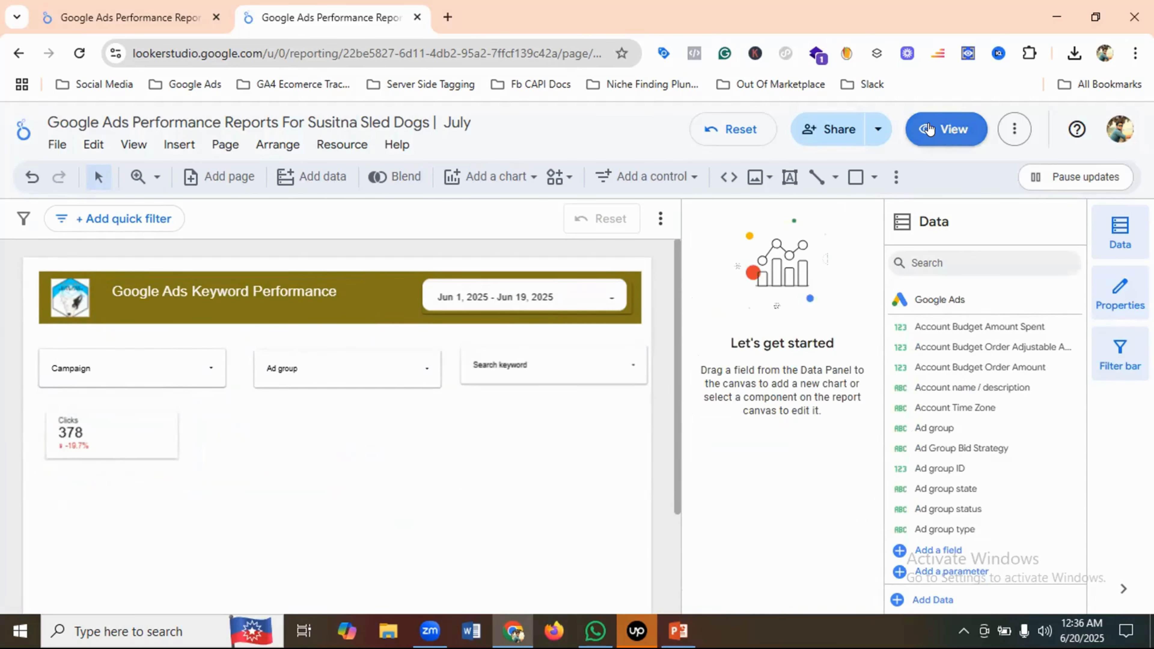
Preview the resized Clicks card and compare its size and metric with the first scorecards of the Mystrox report
{"action": "left_click", "coordinate": [947, 129]}
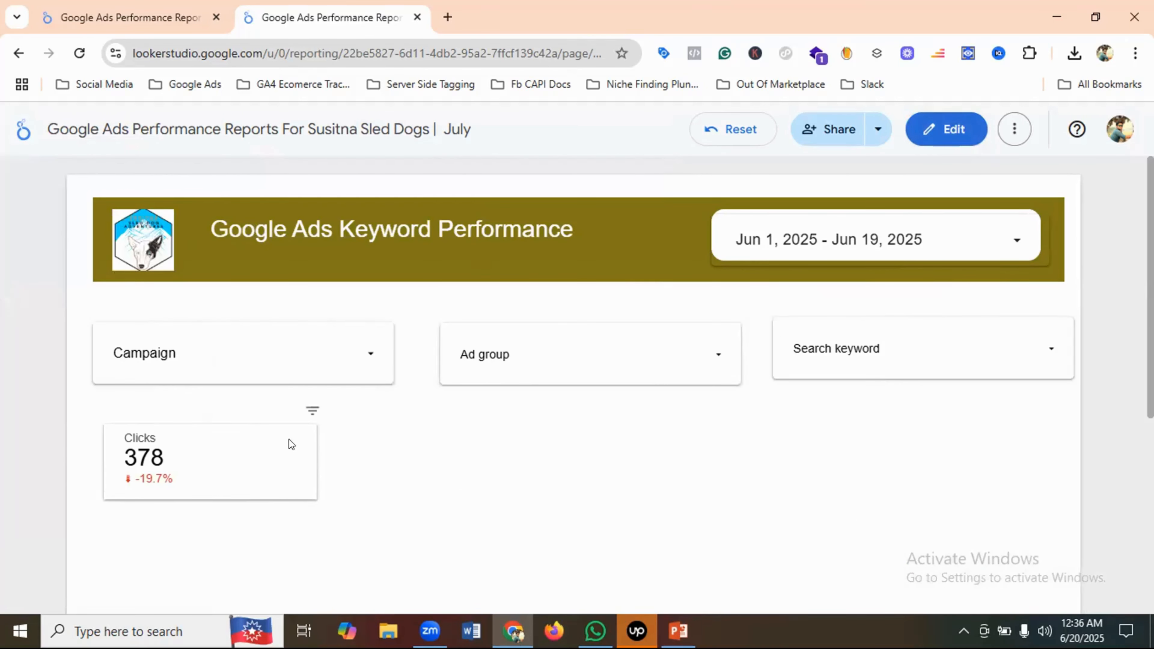
{"action": "left_click", "coordinate": [122, 14]}
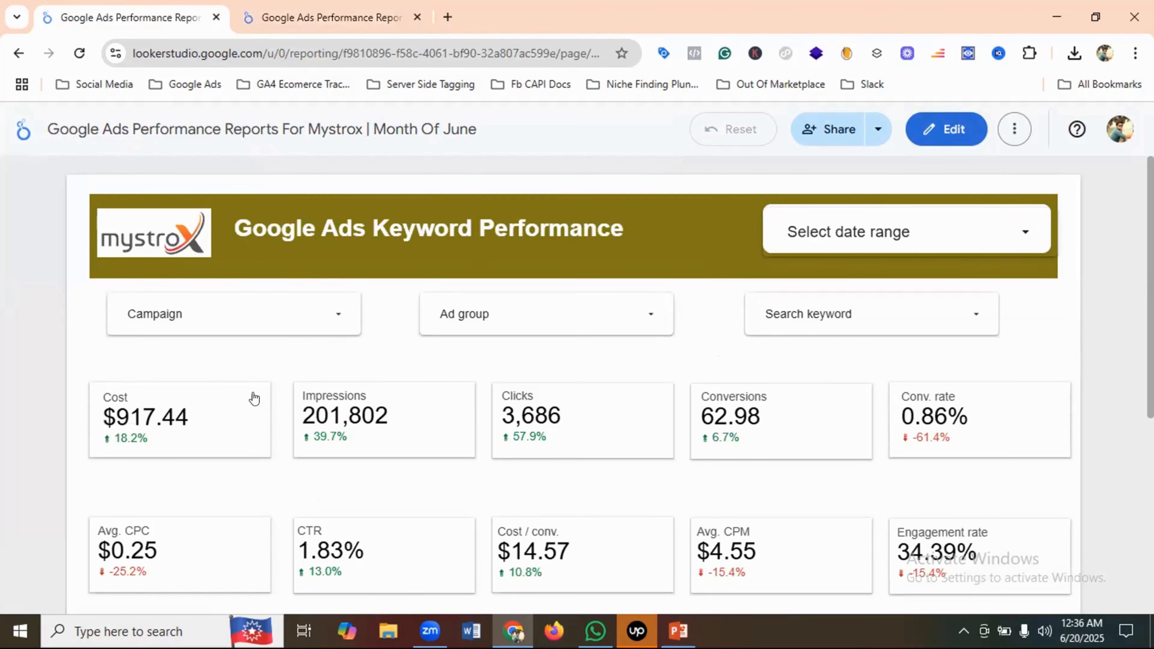
{"action": "left_click", "coordinate": [331, 19]}
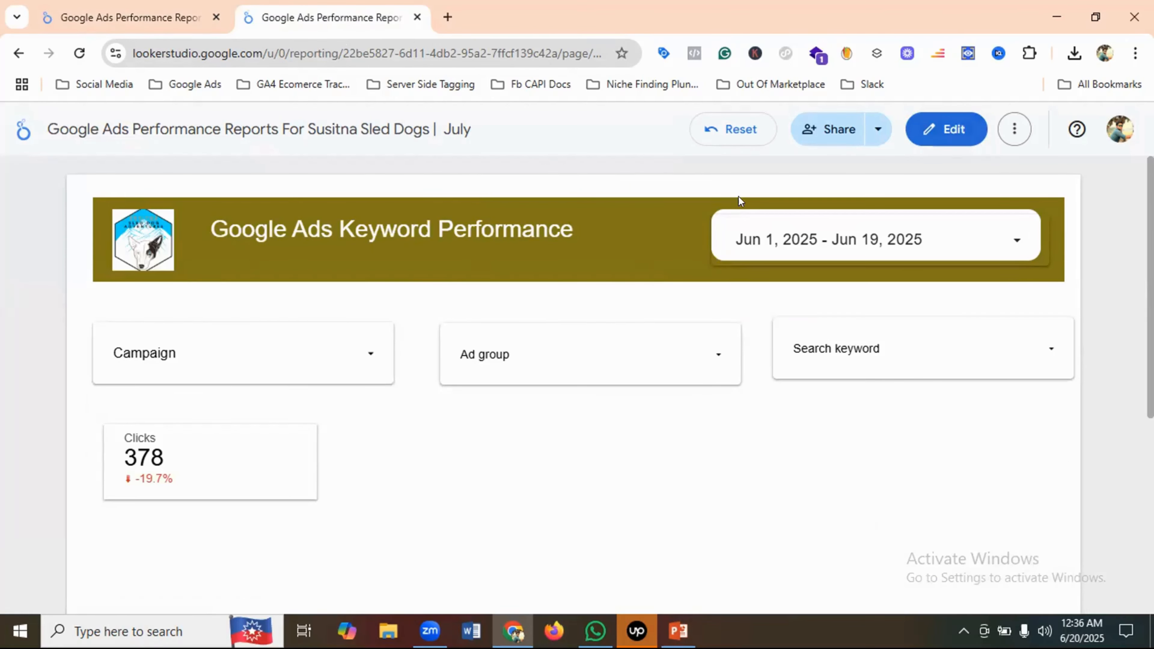
{"action": "left_click", "coordinate": [936, 130]}
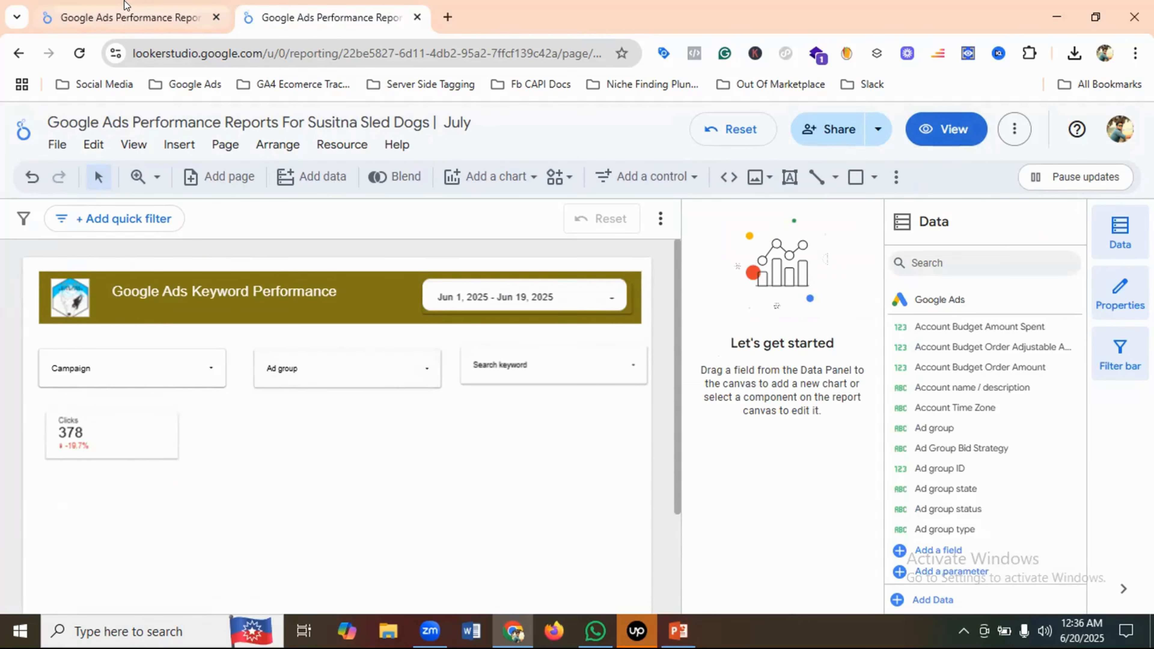
{"action": "left_click", "coordinate": [127, 18]}
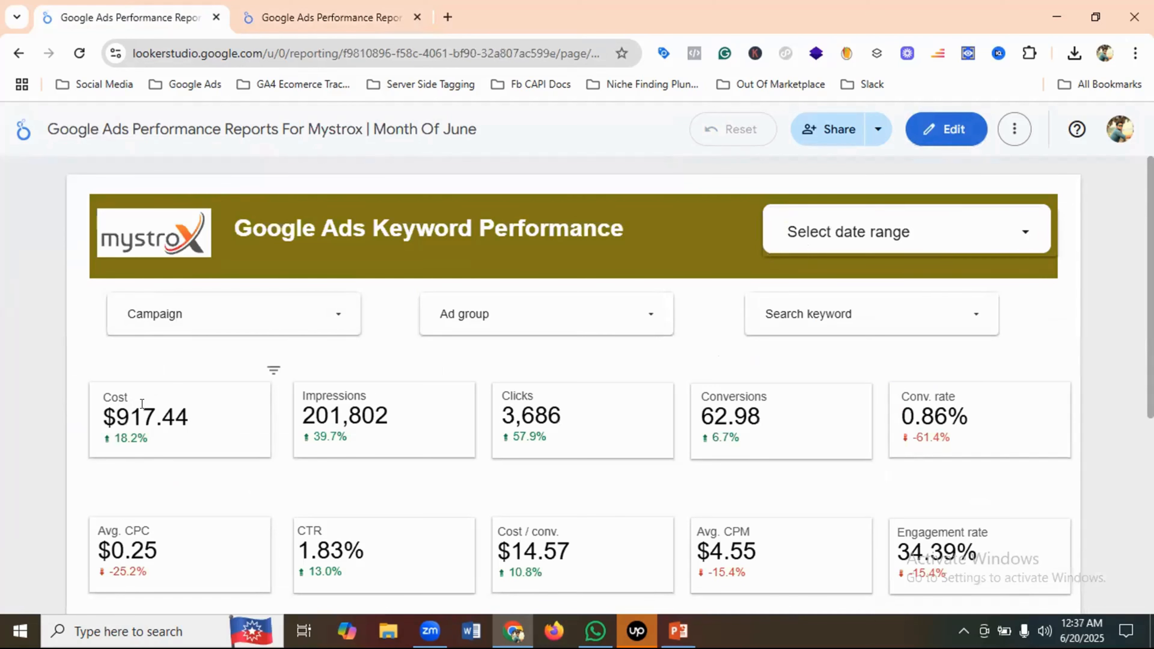
{"action": "left_click", "coordinate": [341, 20]}
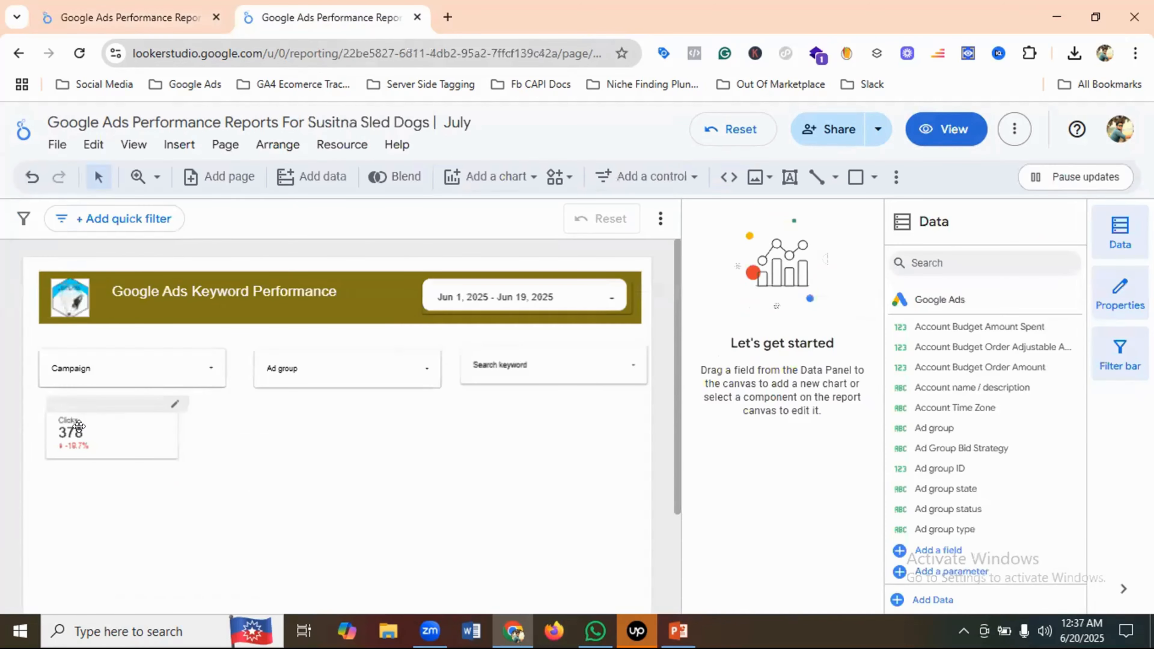
Open the list of available metrics for the primary field of the Clicks scorecard
{"action": "left_click", "coordinate": [90, 436]}
{"action": "scroll", "coordinate": [806, 418], "scroll_direction": "down", "scroll_amount": 5}
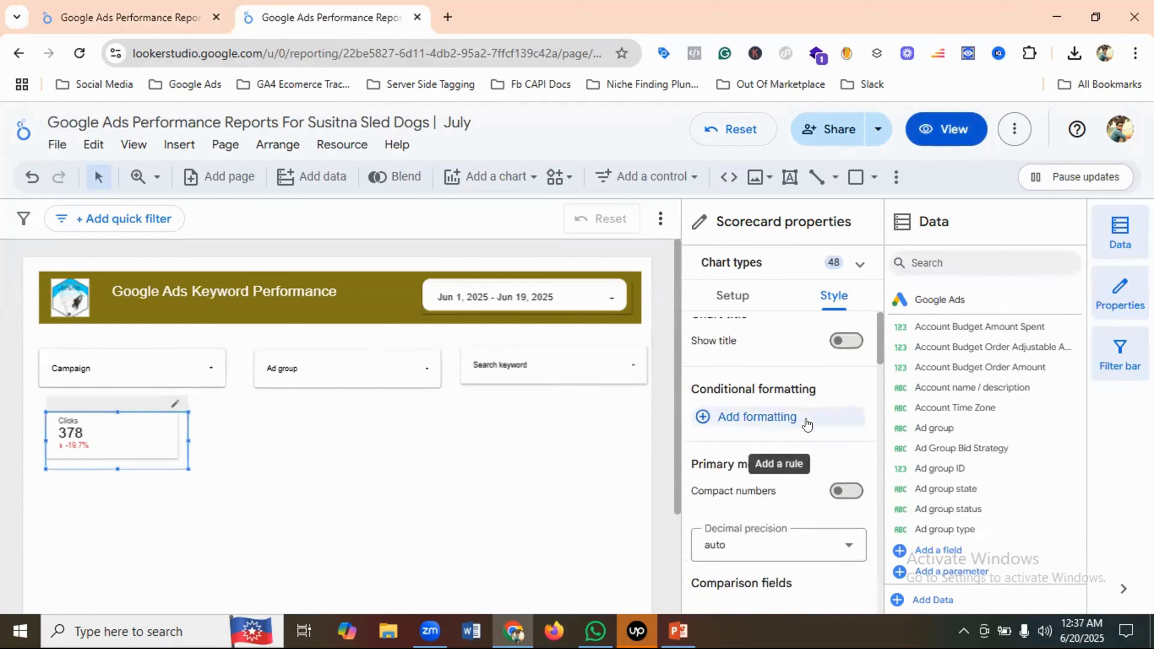
{"action": "scroll", "coordinate": [806, 418], "scroll_direction": "up", "scroll_amount": 3}
{"action": "left_click", "coordinate": [704, 296]}
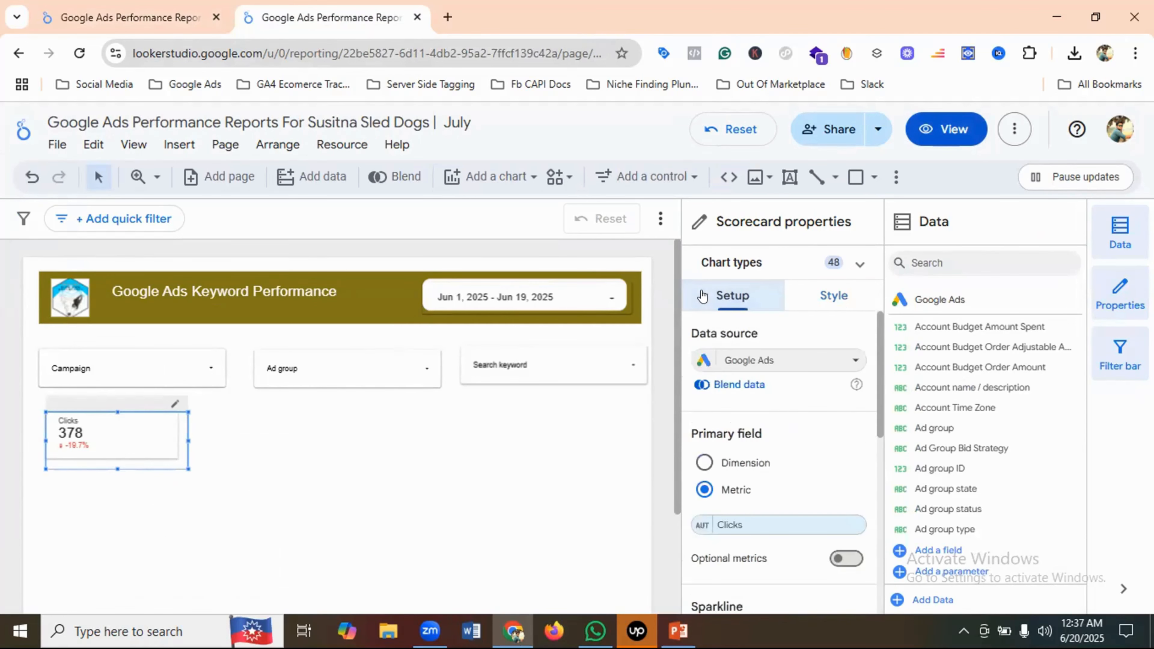
{"action": "scroll", "coordinate": [782, 387], "scroll_direction": "down", "scroll_amount": 4}
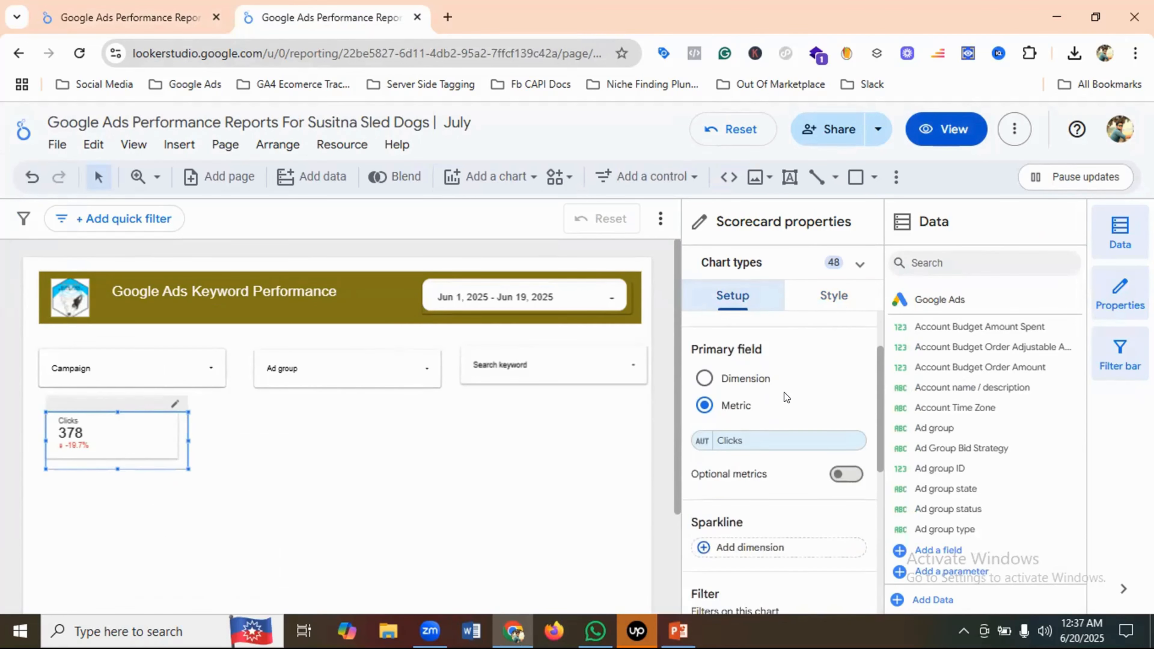
{"action": "left_click", "coordinate": [750, 359]}
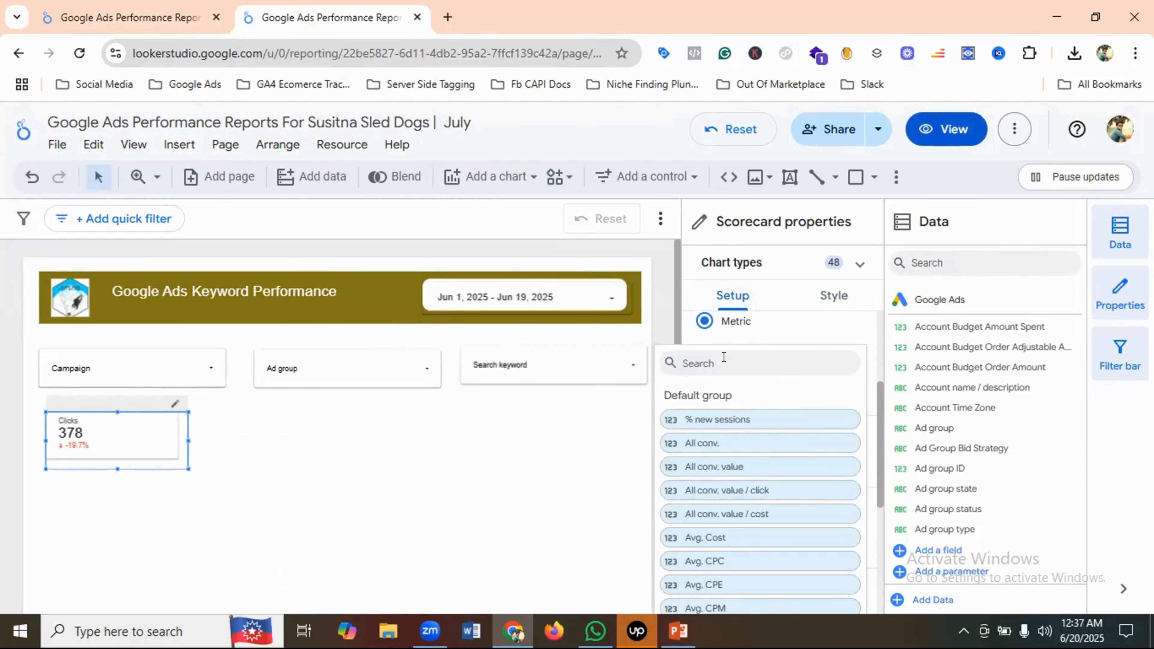
Change the selected scorecard's metric from the field list to Cost
{"action": "type", "text": "cost"}
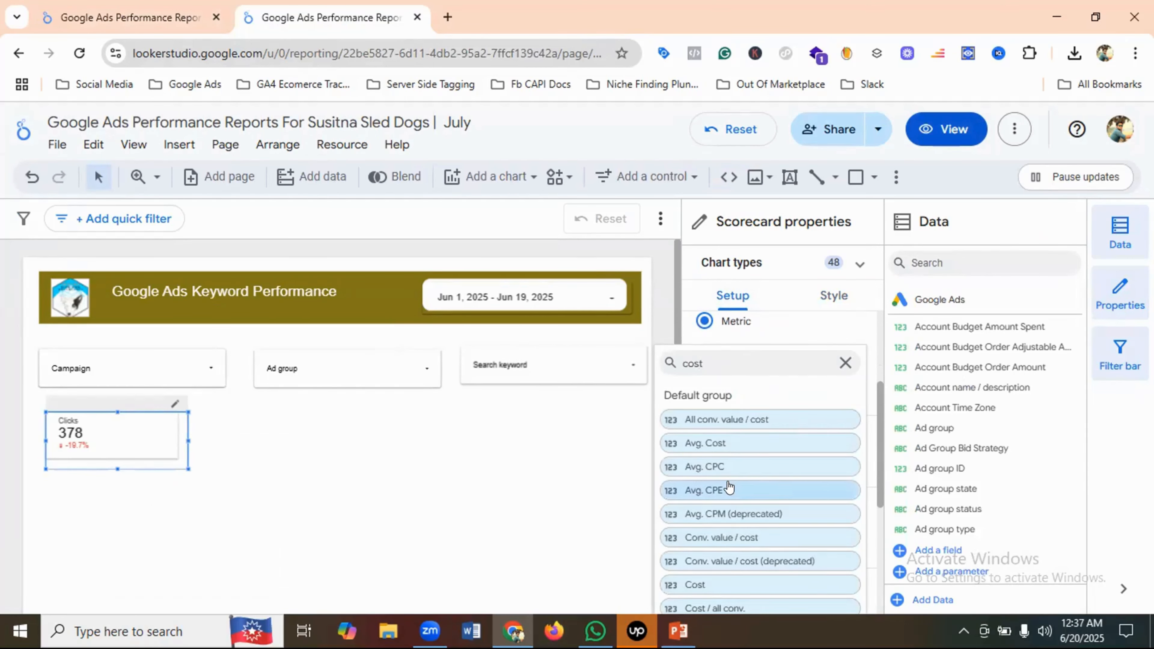
{"action": "scroll", "coordinate": [725, 487], "scroll_direction": "down", "scroll_amount": 1}
{"action": "key", "text": "Return"}
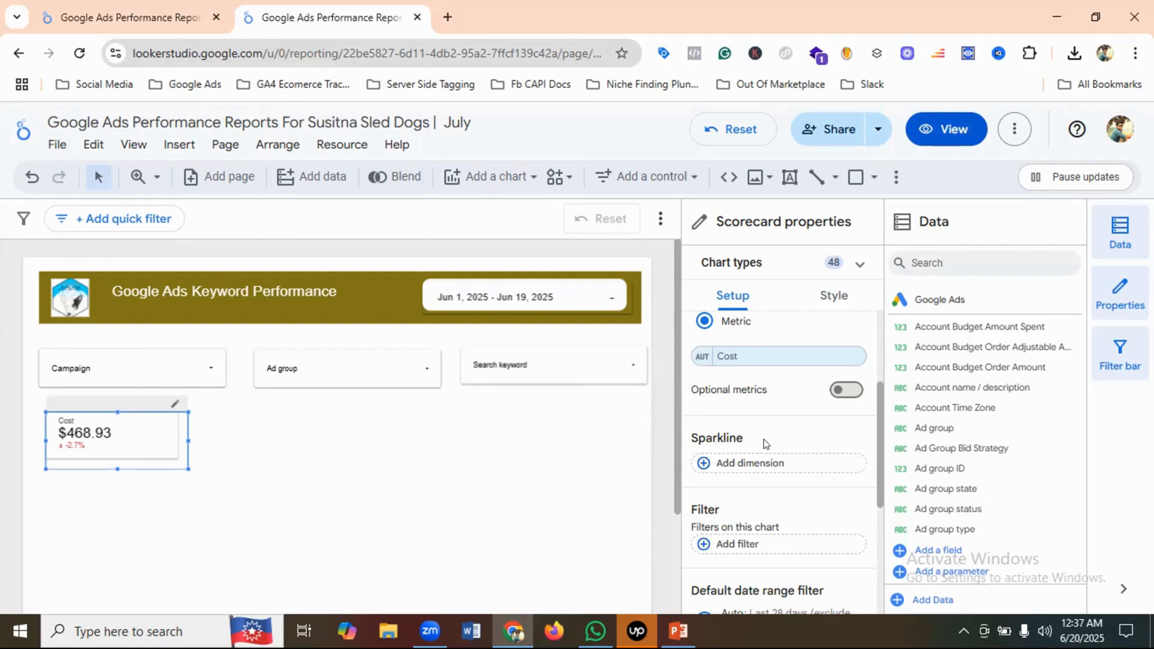
{"action": "scroll", "coordinate": [763, 443], "scroll_direction": "up", "scroll_amount": 2}
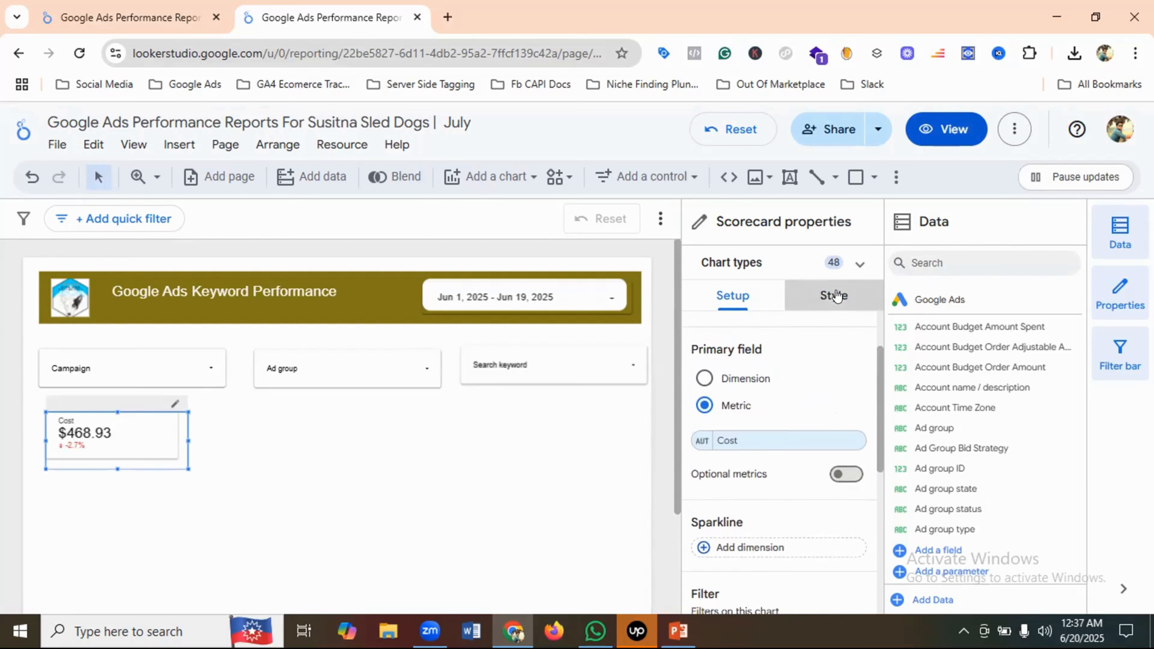
Review the Cost scorecard's style options, including label font color, alignment, padding, background and border, and chart header
{"action": "left_click", "coordinate": [834, 299]}
{"action": "scroll", "coordinate": [830, 364], "scroll_direction": "down", "scroll_amount": 5}
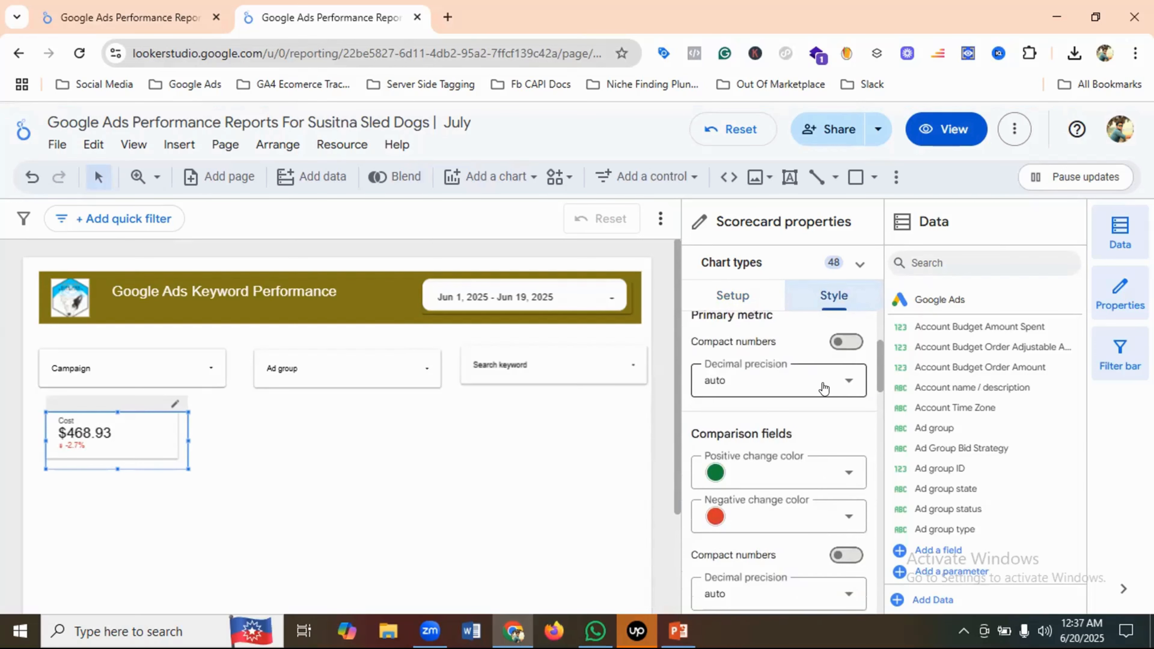
{"action": "scroll", "coordinate": [823, 389], "scroll_direction": "down", "scroll_amount": 5}
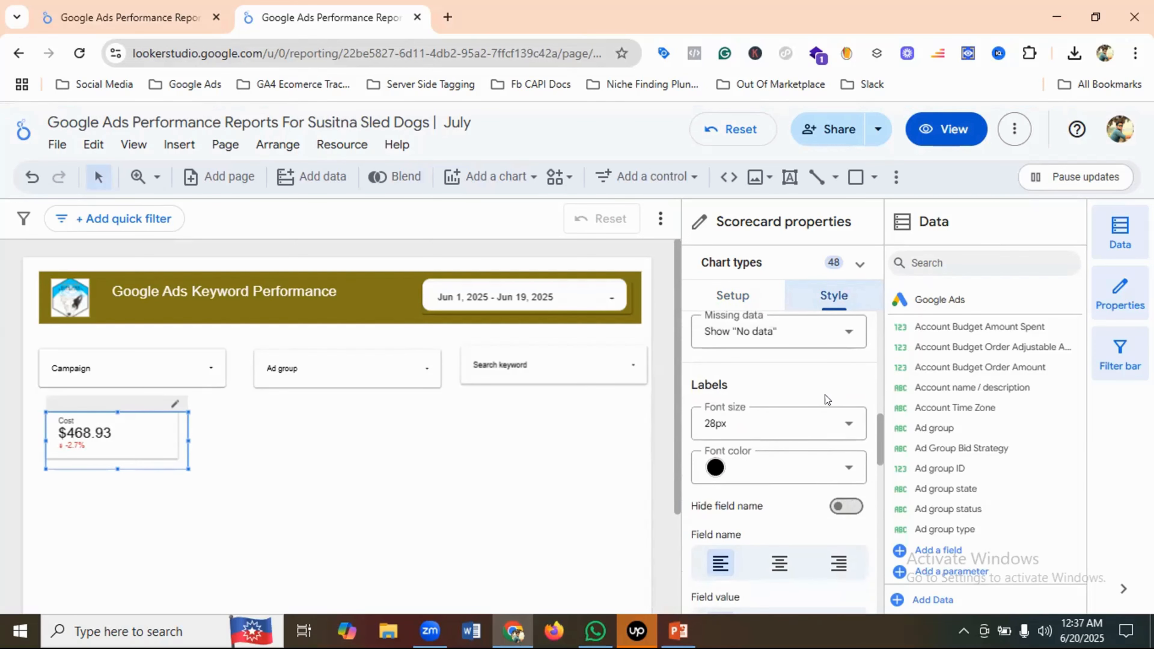
{"action": "left_click", "coordinate": [719, 470]}
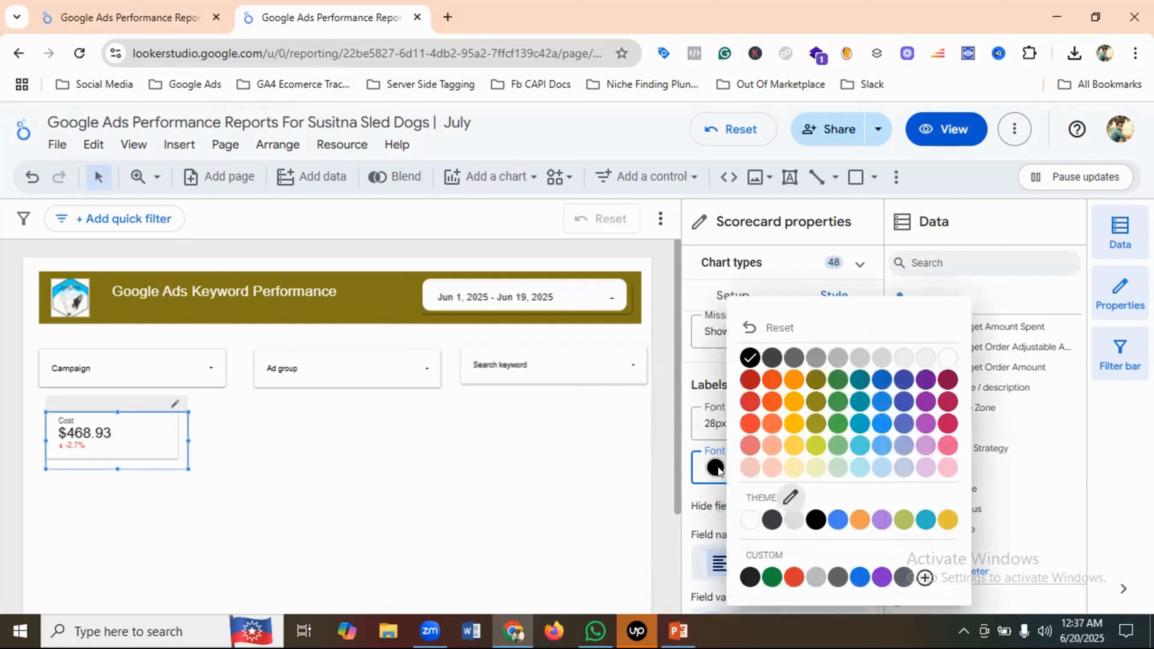
{"action": "left_click", "coordinate": [717, 470]}
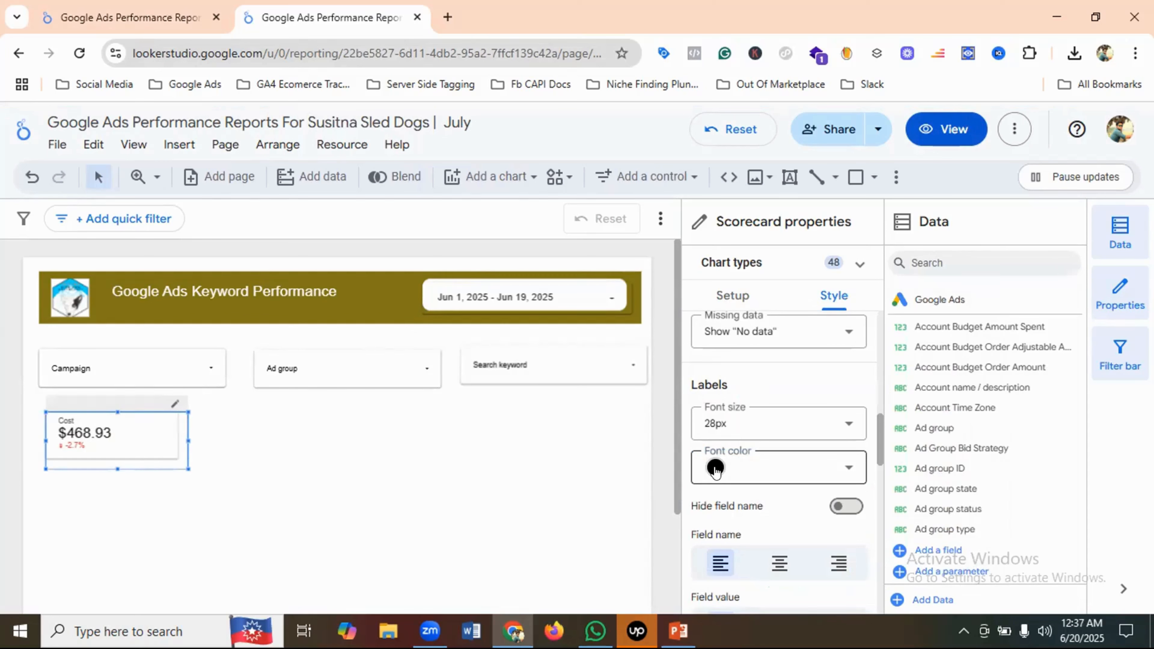
{"action": "scroll", "coordinate": [740, 466], "scroll_direction": "down", "scroll_amount": 5}
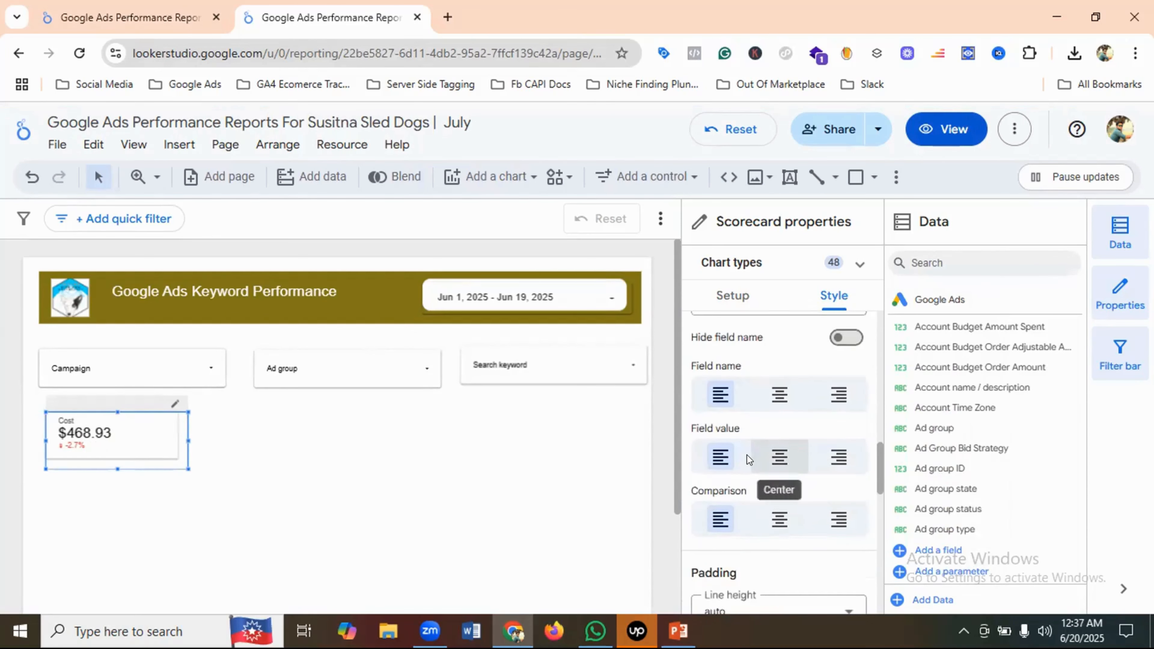
{"action": "scroll", "coordinate": [748, 461], "scroll_direction": "up", "scroll_amount": 3}
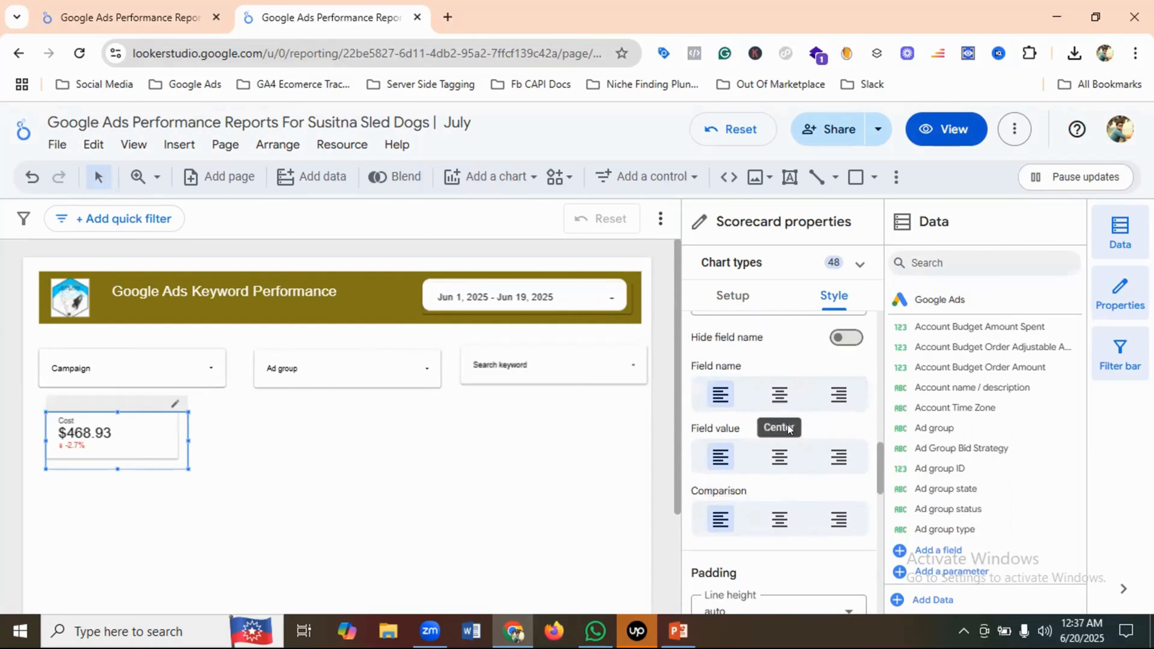
{"action": "scroll", "coordinate": [805, 455], "scroll_direction": "down", "scroll_amount": 1}
{"action": "scroll", "coordinate": [805, 456], "scroll_direction": "down", "scroll_amount": 5}
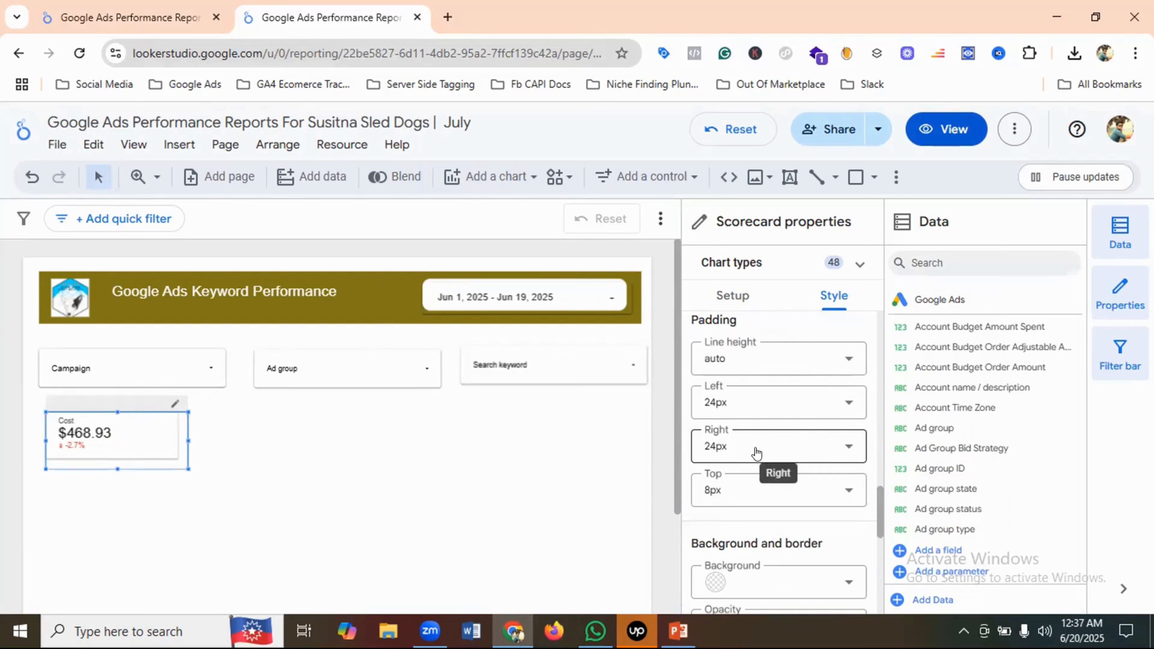
{"action": "scroll", "coordinate": [830, 464], "scroll_direction": "down", "scroll_amount": 3}
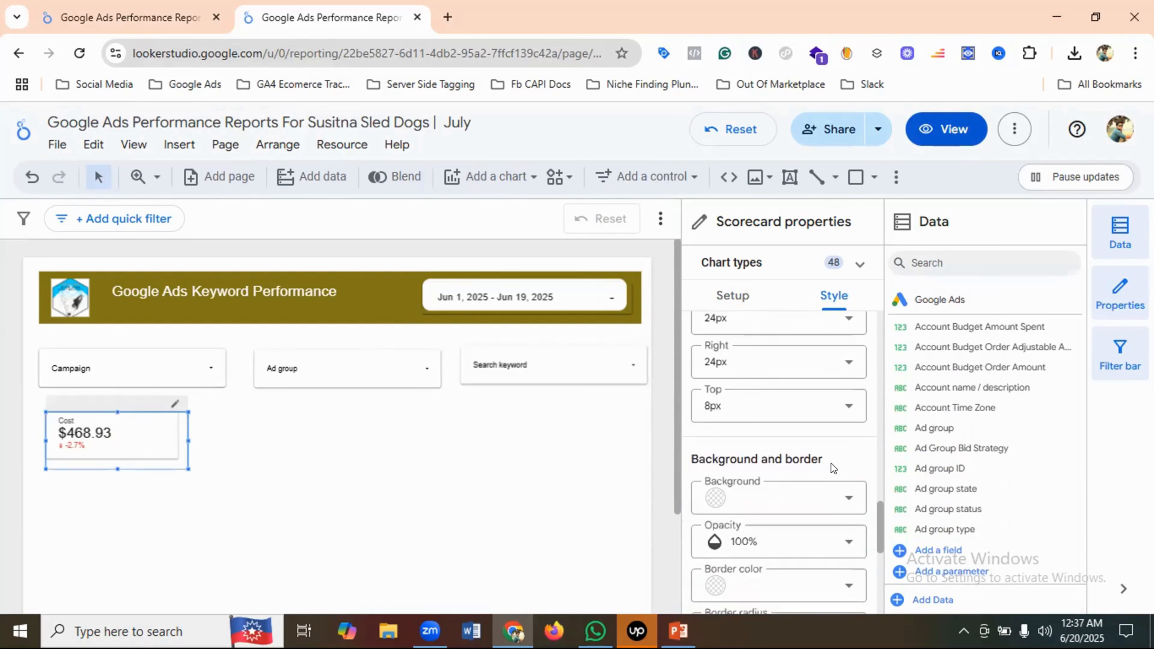
{"action": "scroll", "coordinate": [842, 471], "scroll_direction": "down", "scroll_amount": 5}
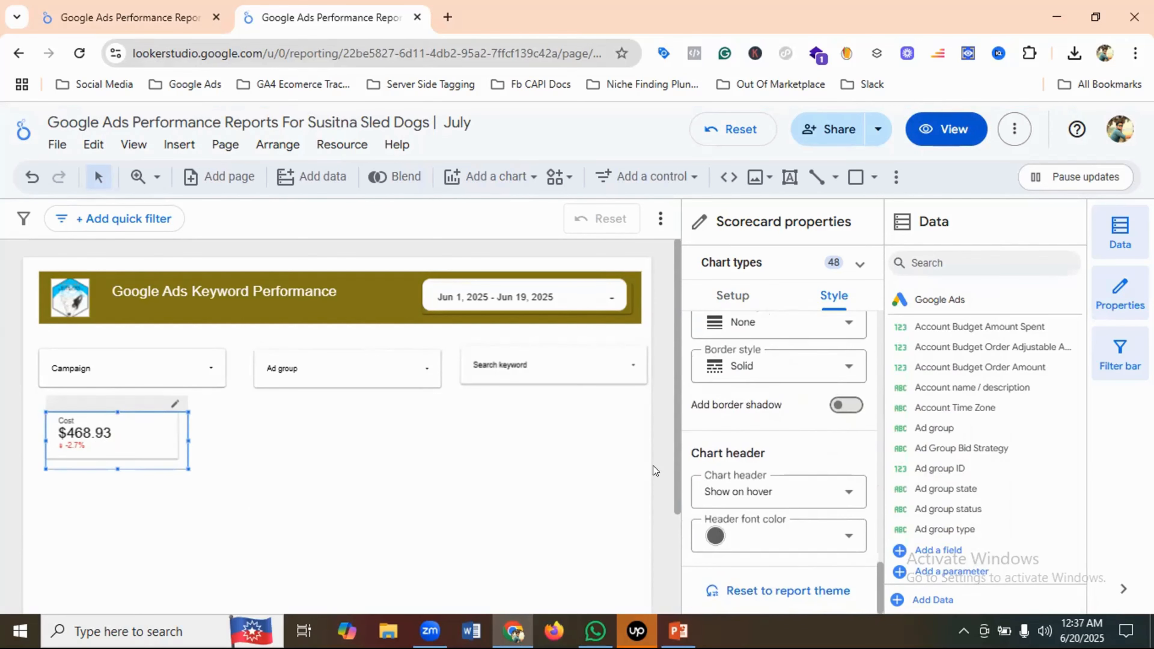
{"action": "left_click", "coordinate": [346, 463]}
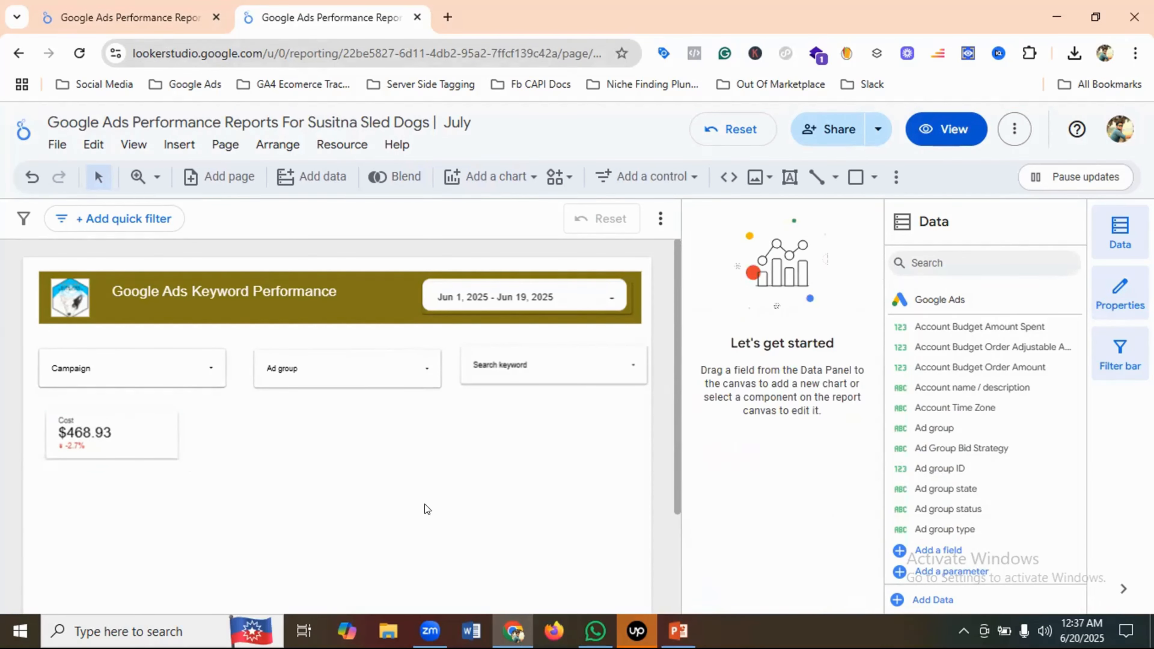
Copy the Cost scorecard, paste it on the page, and place the copy beside the original under the Ad group filter
{"action": "left_click", "coordinate": [170, 430]}
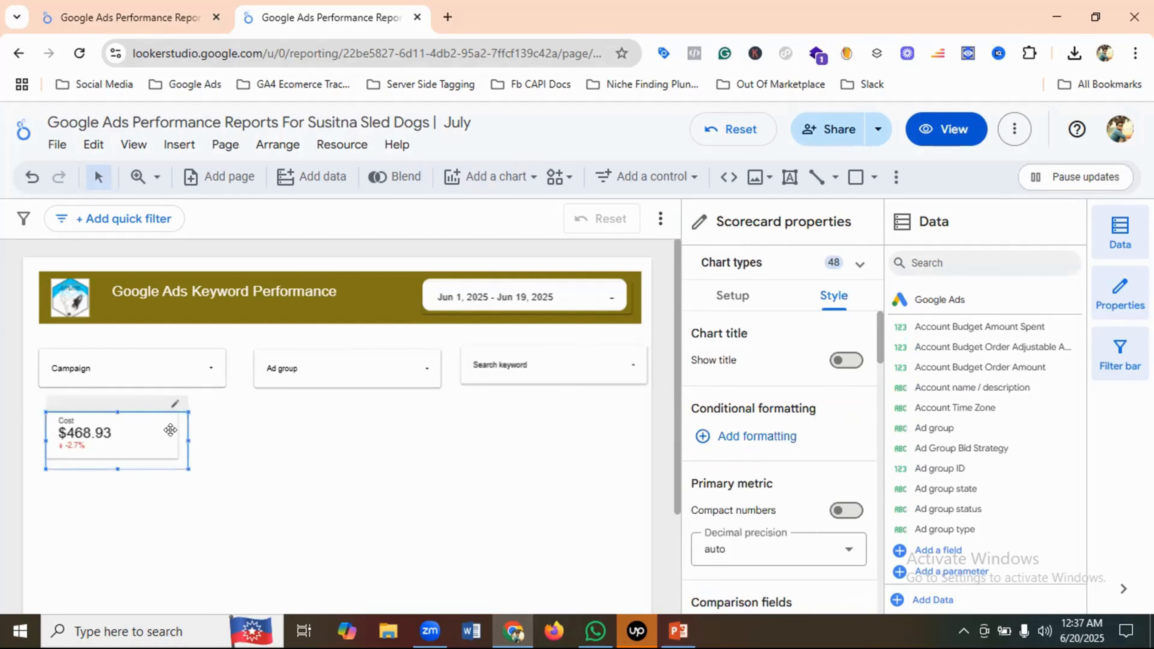
{"action": "left_click", "coordinate": [275, 439]}
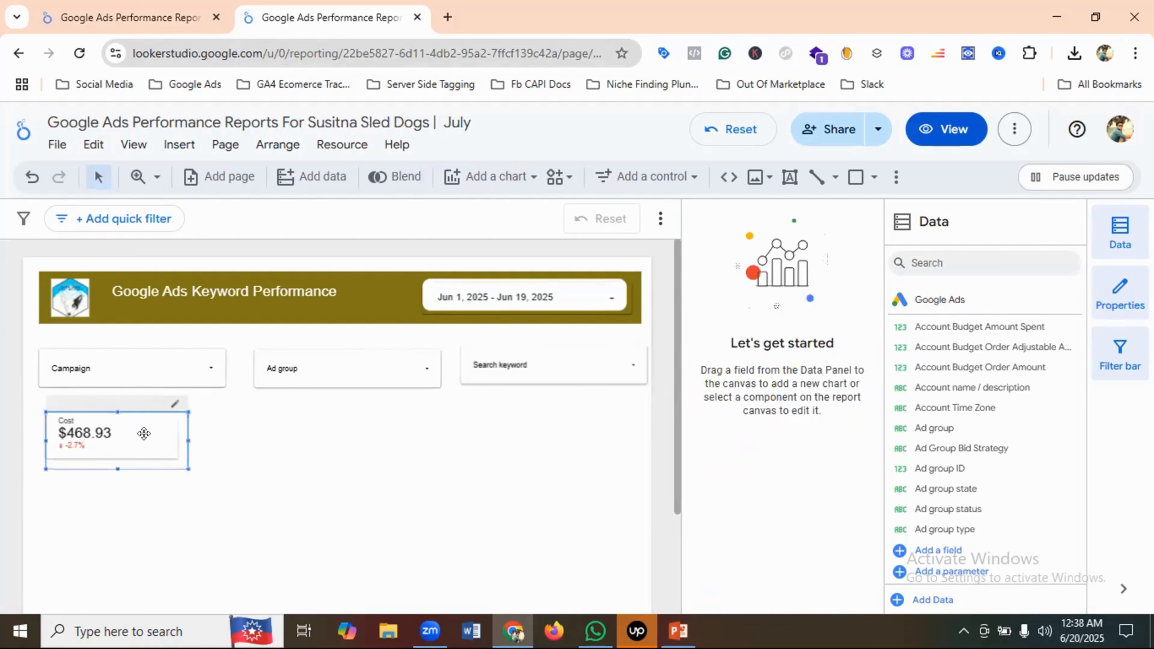
{"action": "right_click", "coordinate": [147, 436]}
{"action": "left_click", "coordinate": [180, 277]}
{"action": "left_click", "coordinate": [246, 439]}
{"action": "right_click", "coordinate": [245, 438]}
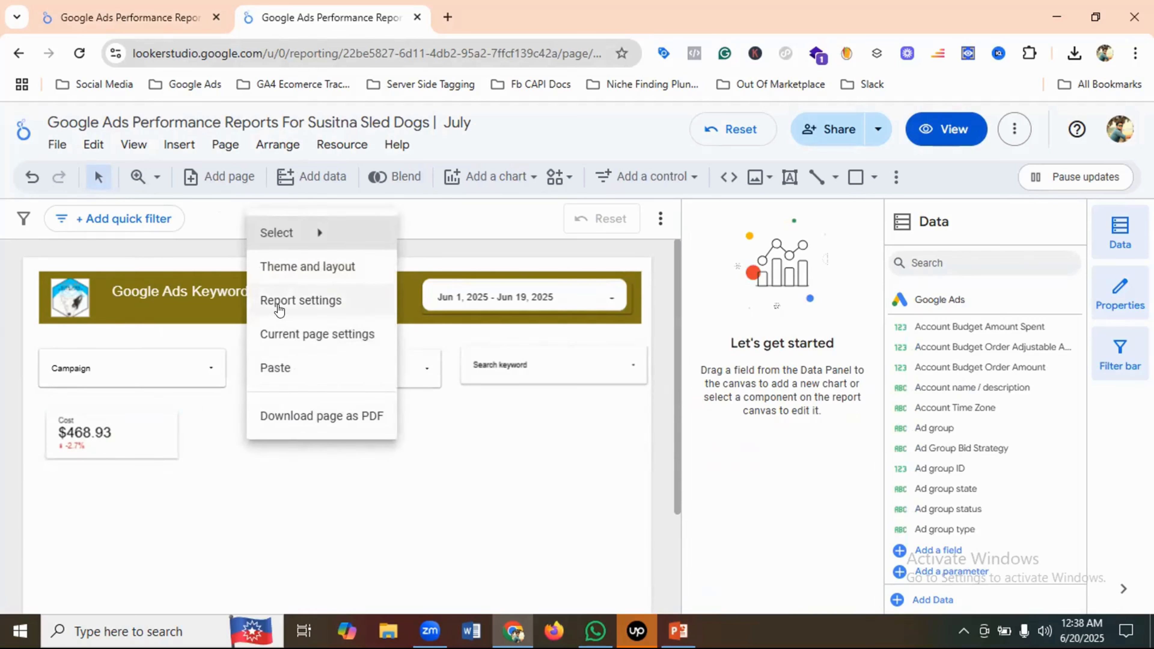
{"action": "left_click", "coordinate": [262, 368]}
{"action": "scroll", "coordinate": [268, 379], "scroll_direction": "down", "scroll_amount": 3}
{"action": "scroll", "coordinate": [278, 411], "scroll_direction": "up", "scroll_amount": 3}
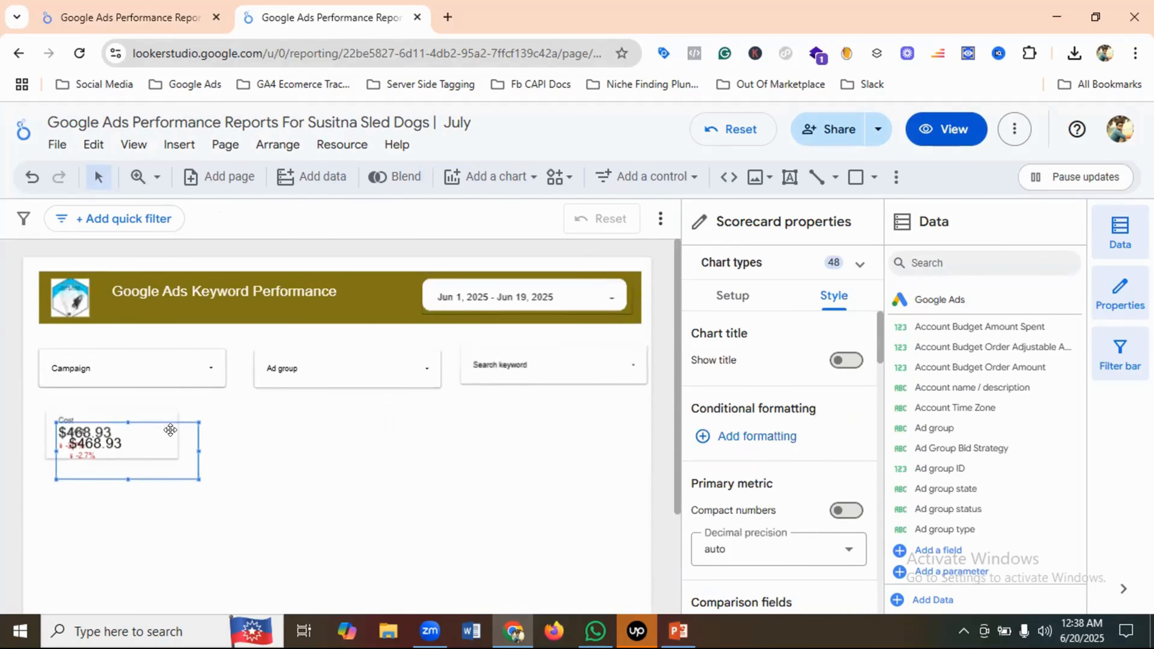
{"action": "left_click_drag", "start_coordinate": [154, 442], "coordinate": [309, 424]}
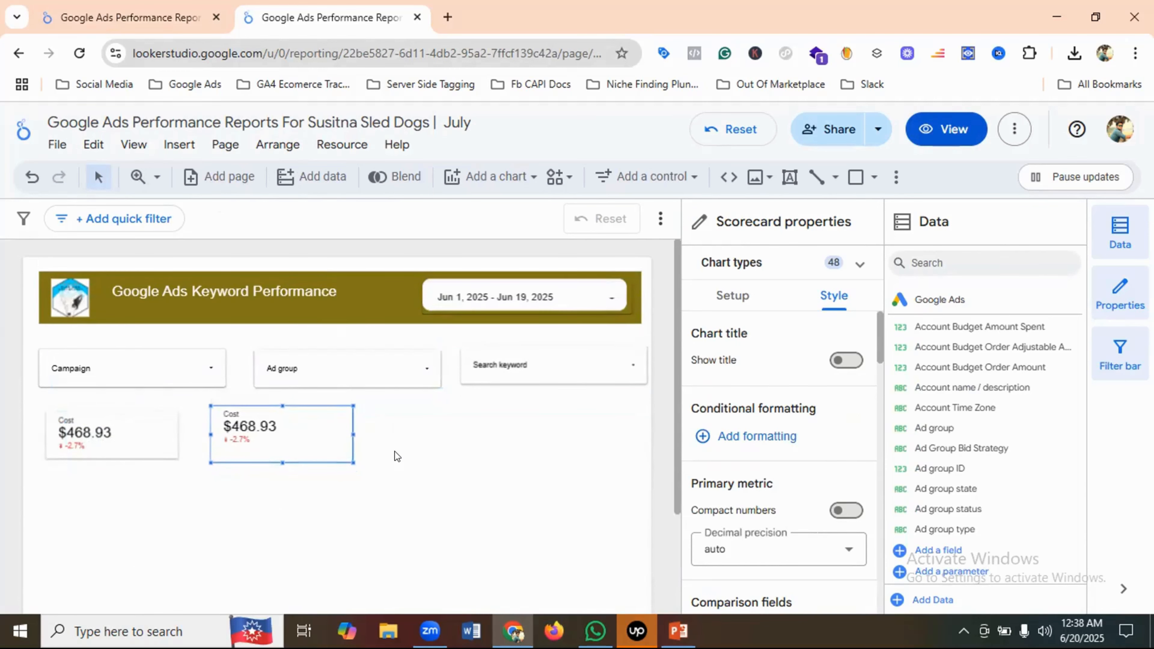
Delete the duplicated Cost scorecard under the Ad group filter
{"action": "left_click", "coordinate": [954, 129]}
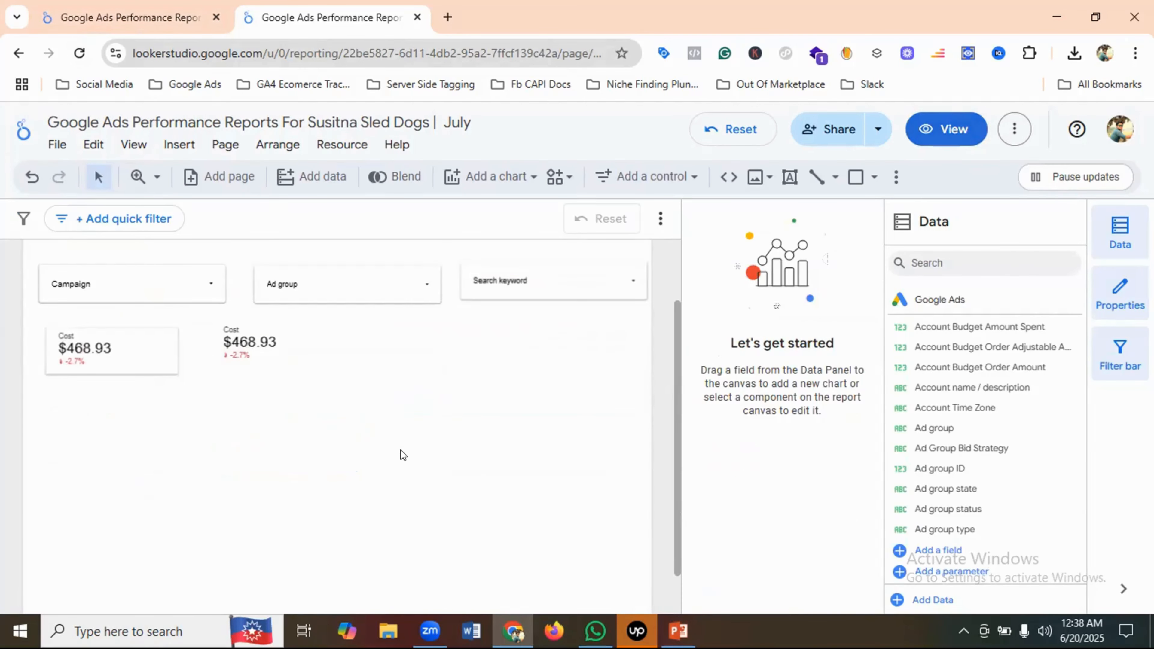
{"action": "left_click", "coordinate": [252, 440]}
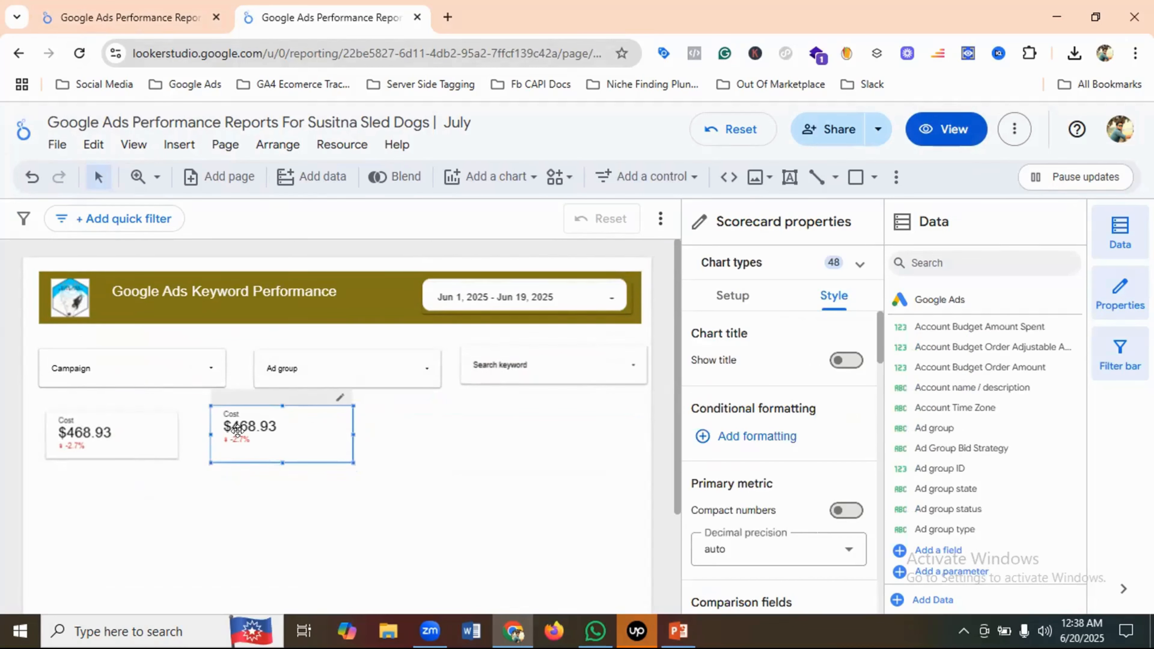
{"action": "right_click", "coordinate": [249, 430]}
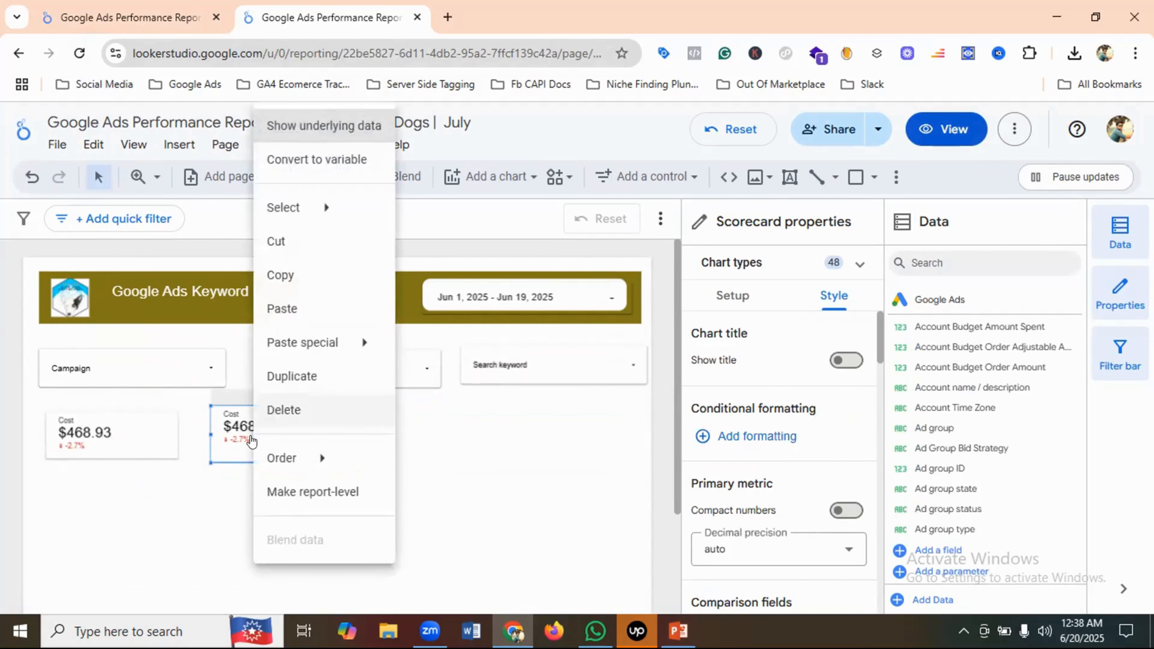
{"action": "left_click", "coordinate": [284, 409]}
Move the Cost scorecard below its card rectangle, and place a copy of that rectangle beside it under the Ad group filter
{"action": "left_click_drag", "start_coordinate": [134, 444], "coordinate": [160, 524]}
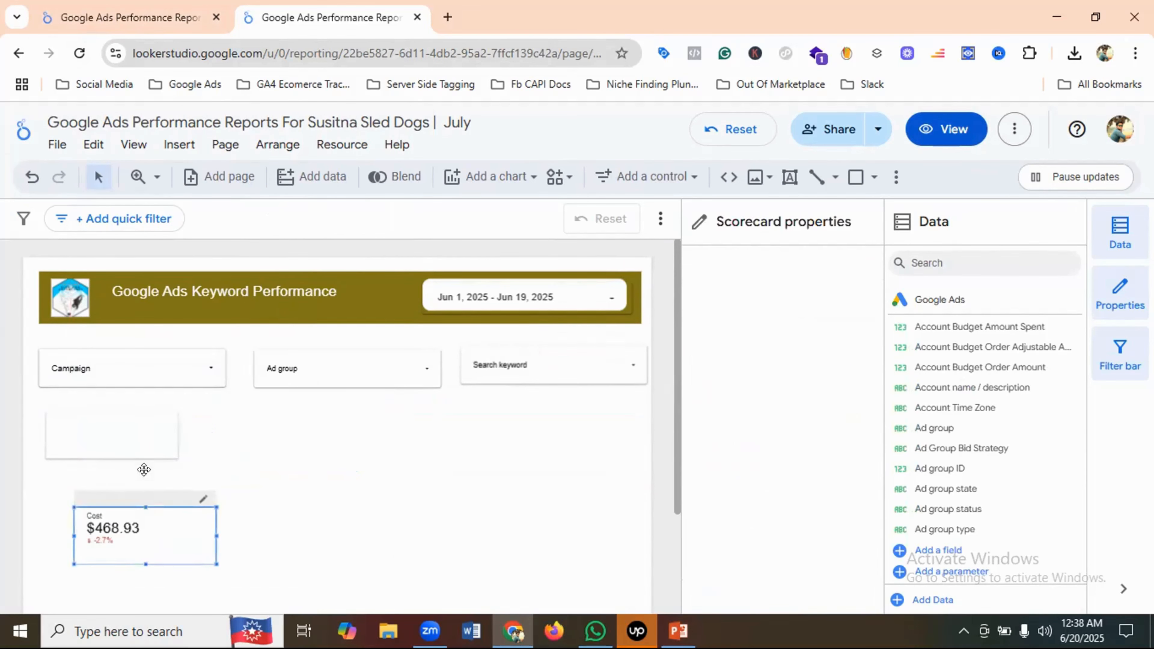
{"action": "left_click", "coordinate": [130, 447]}
{"action": "right_click", "coordinate": [131, 443]}
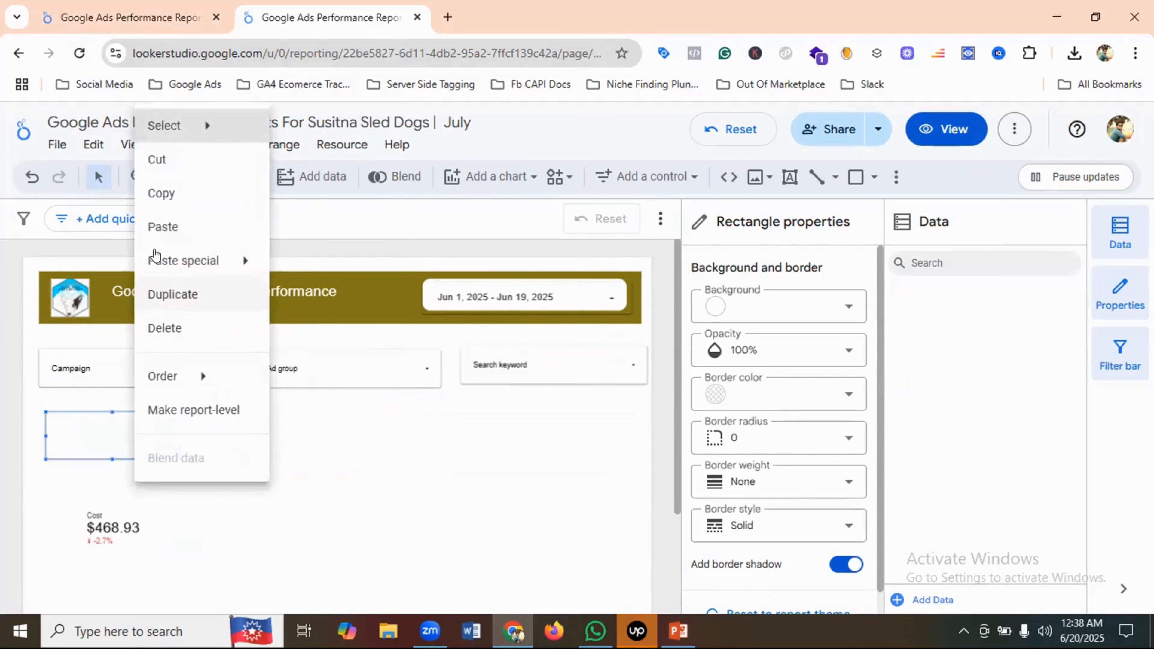
{"action": "left_click", "coordinate": [157, 196]}
{"action": "right_click", "coordinate": [217, 428]}
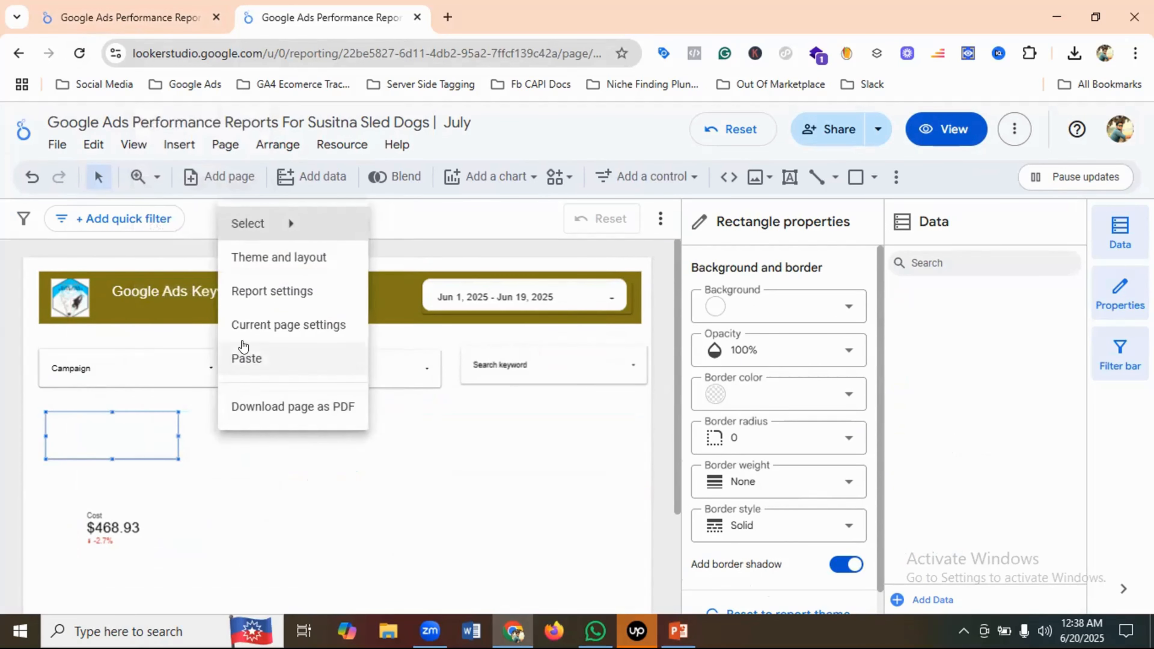
{"action": "left_click", "coordinate": [247, 359]}
{"action": "scroll", "coordinate": [256, 360], "scroll_direction": "down", "scroll_amount": 3}
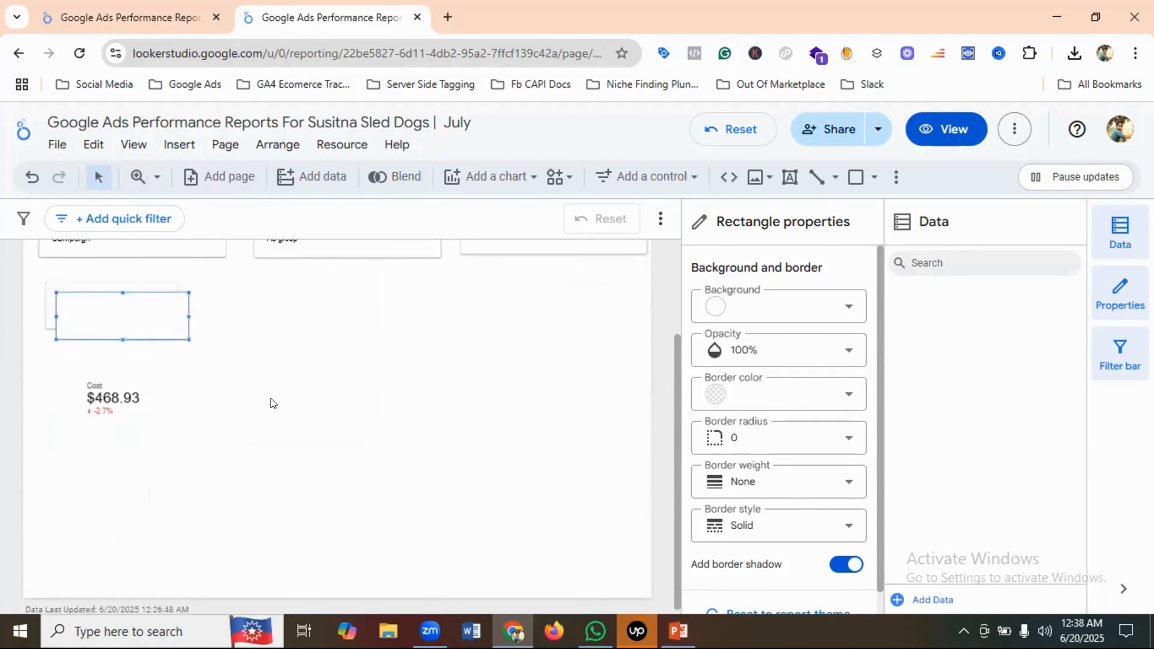
{"action": "scroll", "coordinate": [270, 398], "scroll_direction": "up", "scroll_amount": 2}
{"action": "left_click_drag", "start_coordinate": [91, 399], "coordinate": [251, 389]}
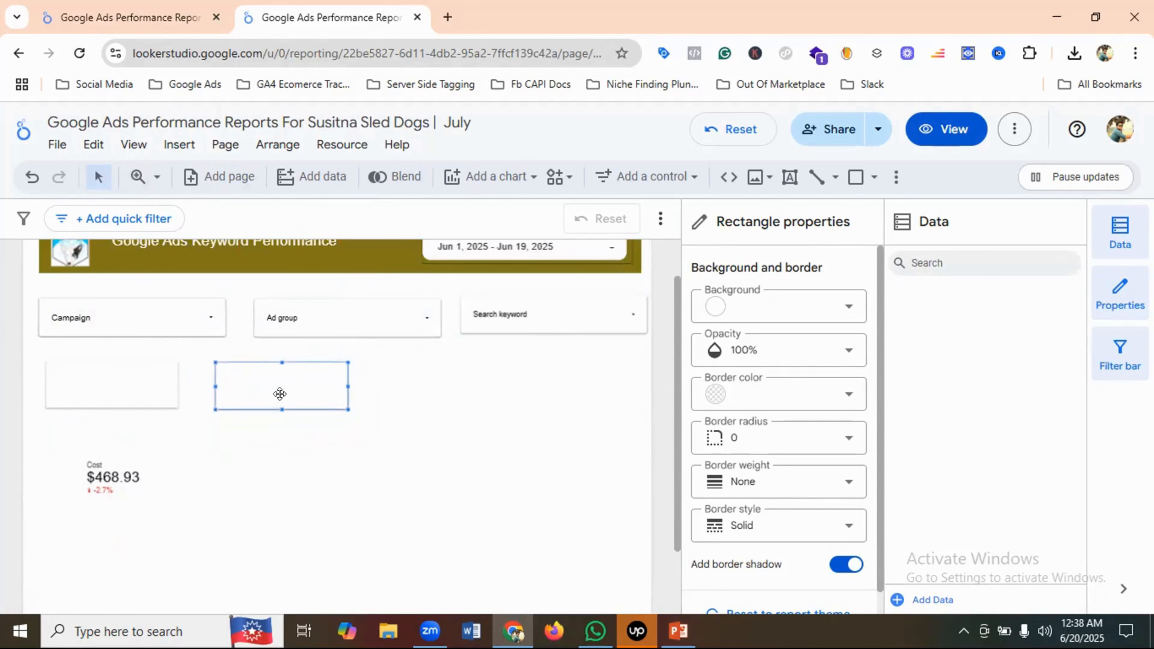
Paste a third card rectangle and place it beside the second, checking the card layout in the Mystrox report
{"action": "right_click", "coordinate": [392, 385]}
{"action": "left_click", "coordinate": [425, 539]}
{"action": "scroll", "coordinate": [424, 532], "scroll_direction": "down", "scroll_amount": 2}
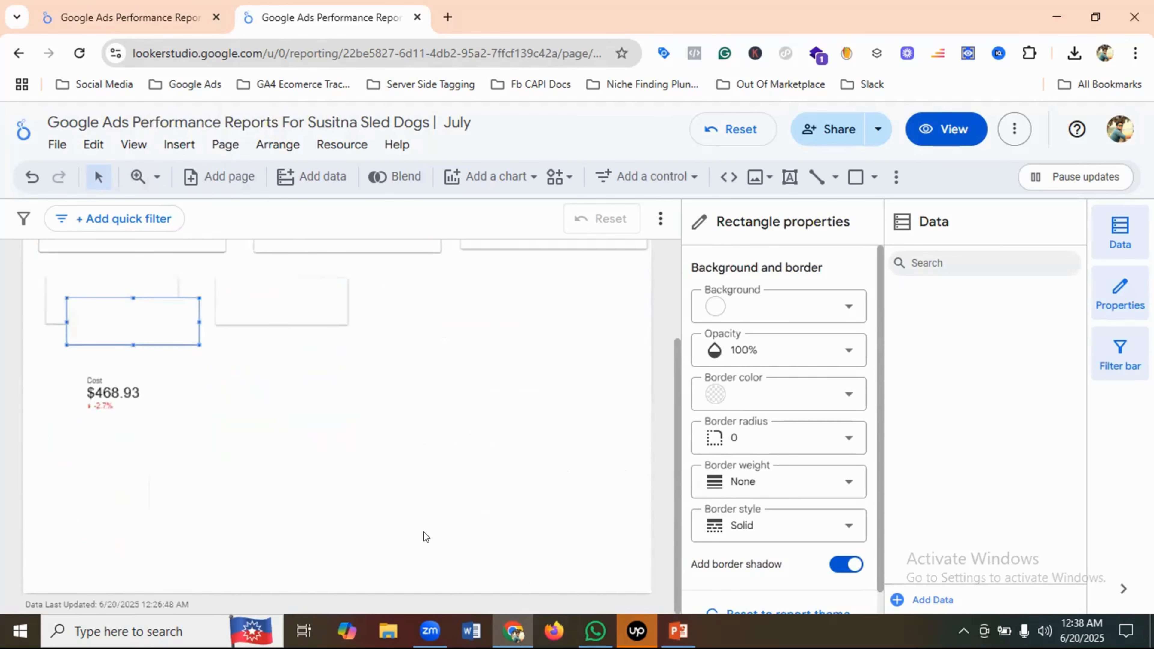
{"action": "scroll", "coordinate": [312, 433], "scroll_direction": "up", "scroll_amount": 3}
{"action": "left_click", "coordinate": [156, 5]}
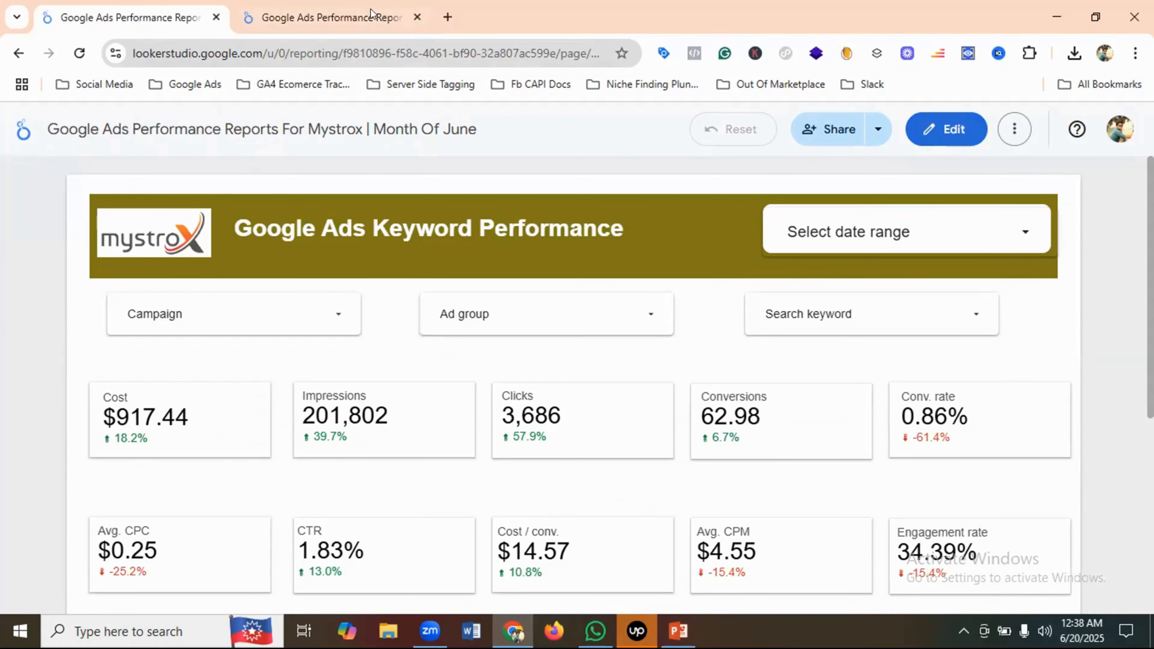
{"action": "left_click", "coordinate": [346, 18]}
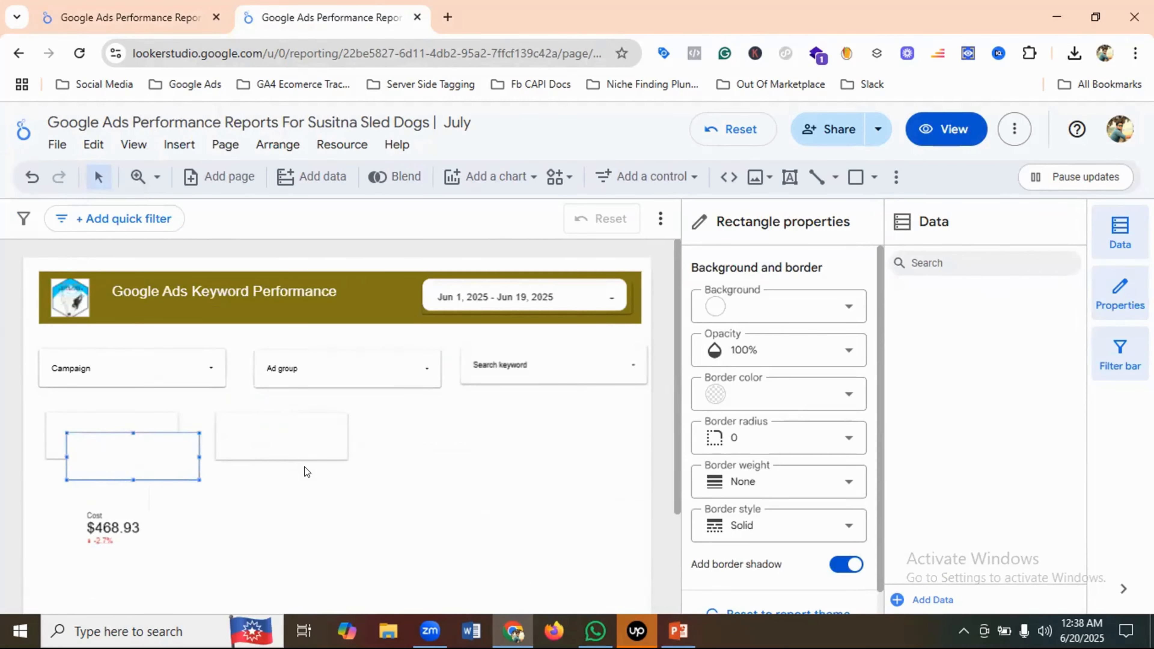
{"action": "scroll", "coordinate": [306, 468], "scroll_direction": "down", "scroll_amount": 2}
{"action": "left_click_drag", "start_coordinate": [184, 379], "coordinate": [428, 339]}
Paste a fourth and a fifth card rectangle and place them in the empty area below the first row
{"action": "right_click", "coordinate": [274, 413]}
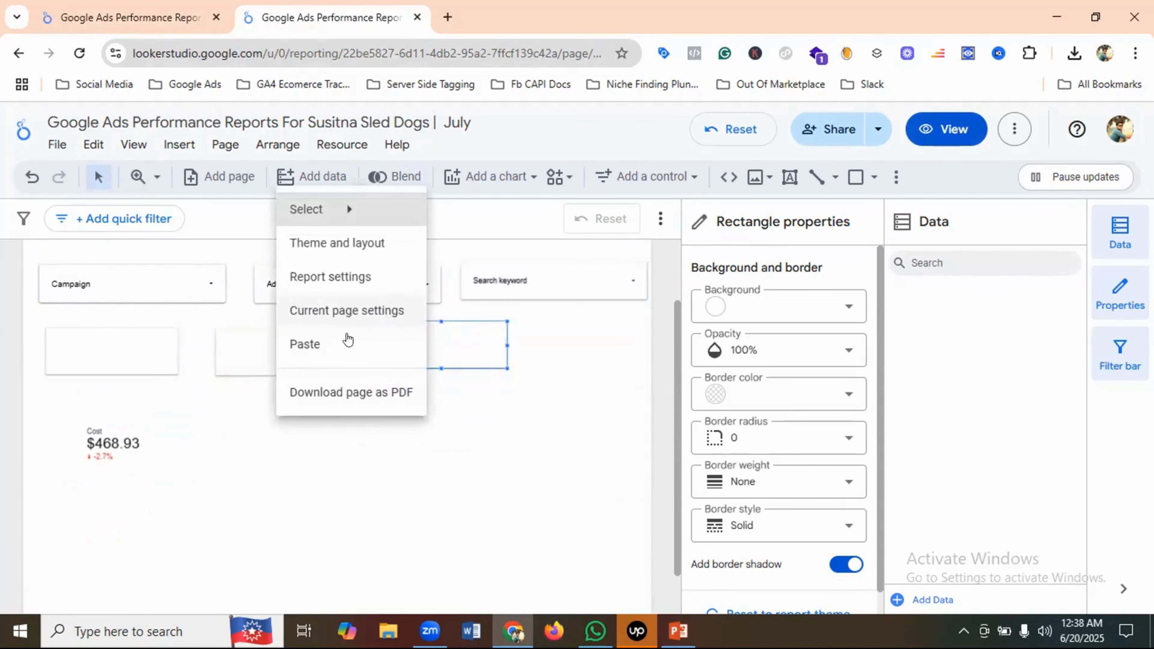
{"action": "left_click", "coordinate": [306, 344]}
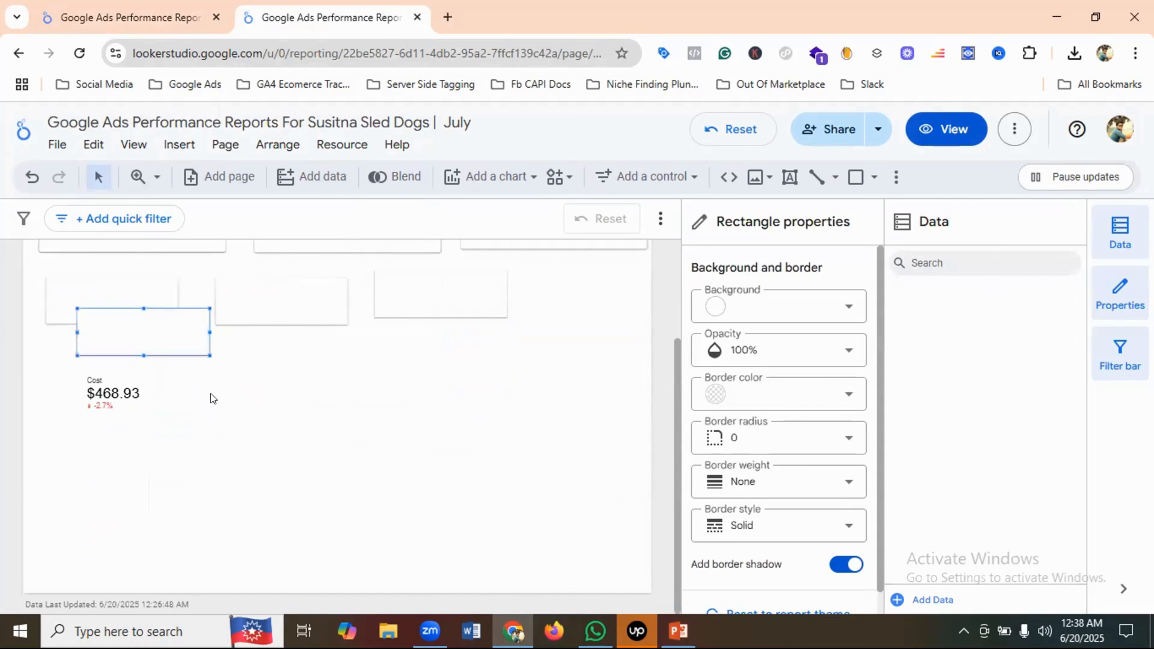
{"action": "left_click_drag", "start_coordinate": [129, 347], "coordinate": [330, 431]}
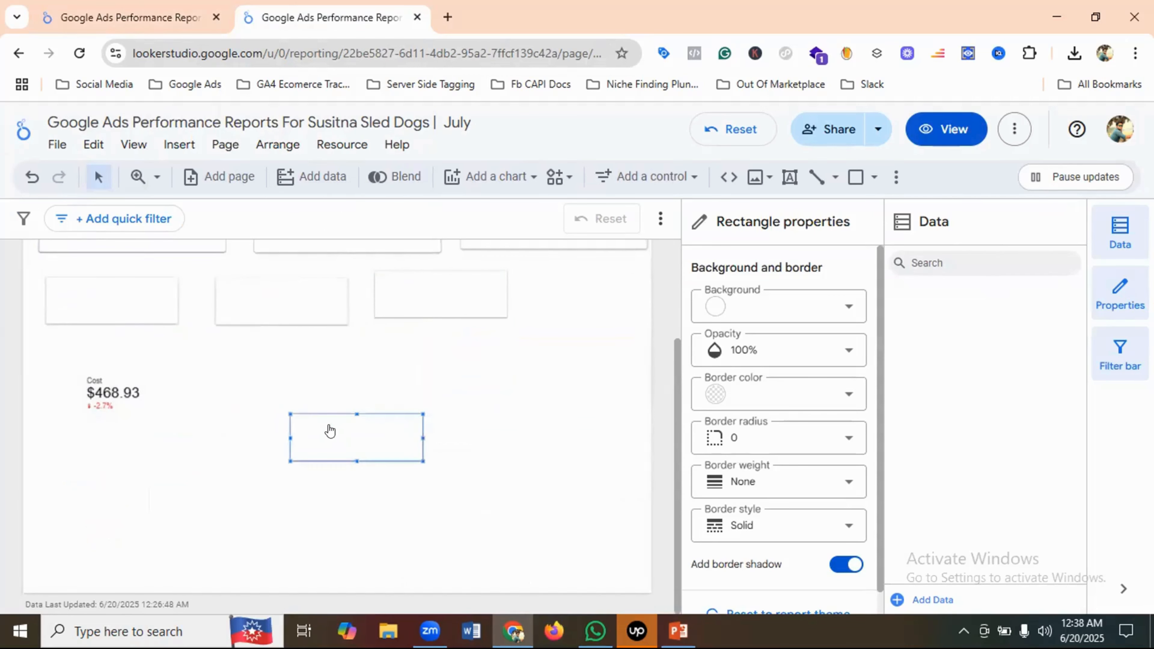
{"action": "right_click", "coordinate": [235, 368]}
{"action": "left_click", "coordinate": [263, 527]}
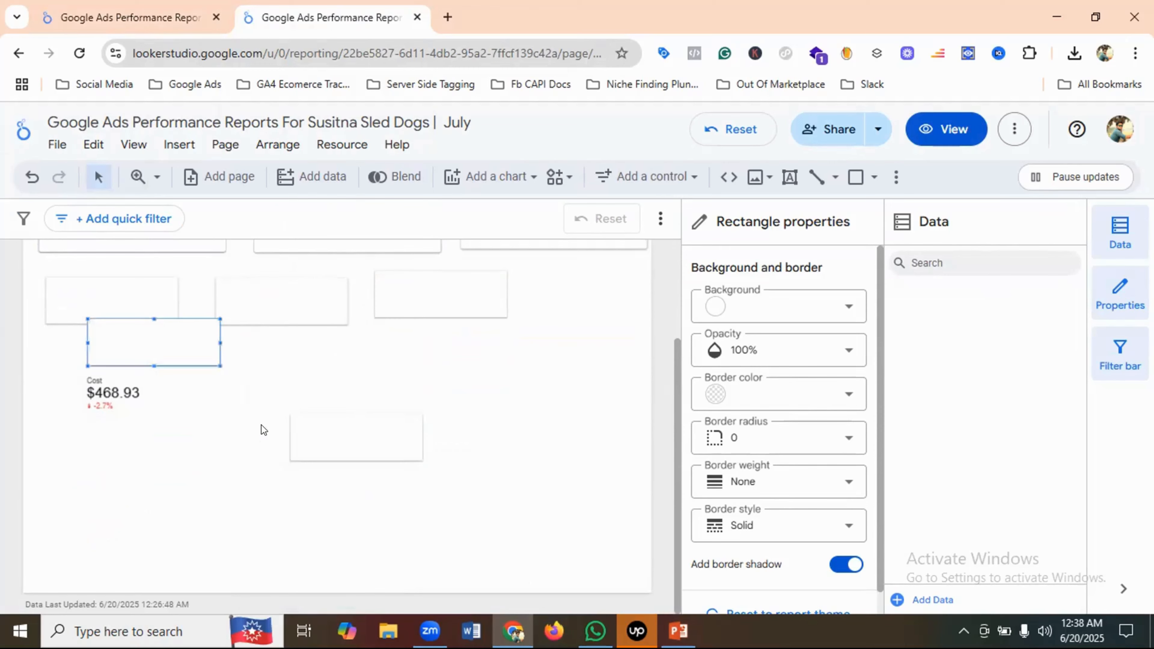
{"action": "scroll", "coordinate": [272, 419], "scroll_direction": "up", "scroll_amount": 3}
{"action": "left_click_drag", "start_coordinate": [181, 474], "coordinate": [501, 505]}
Move the first card rectangle so its left edge lines up with the Campaign filter
{"action": "left_click", "coordinate": [130, 441]}
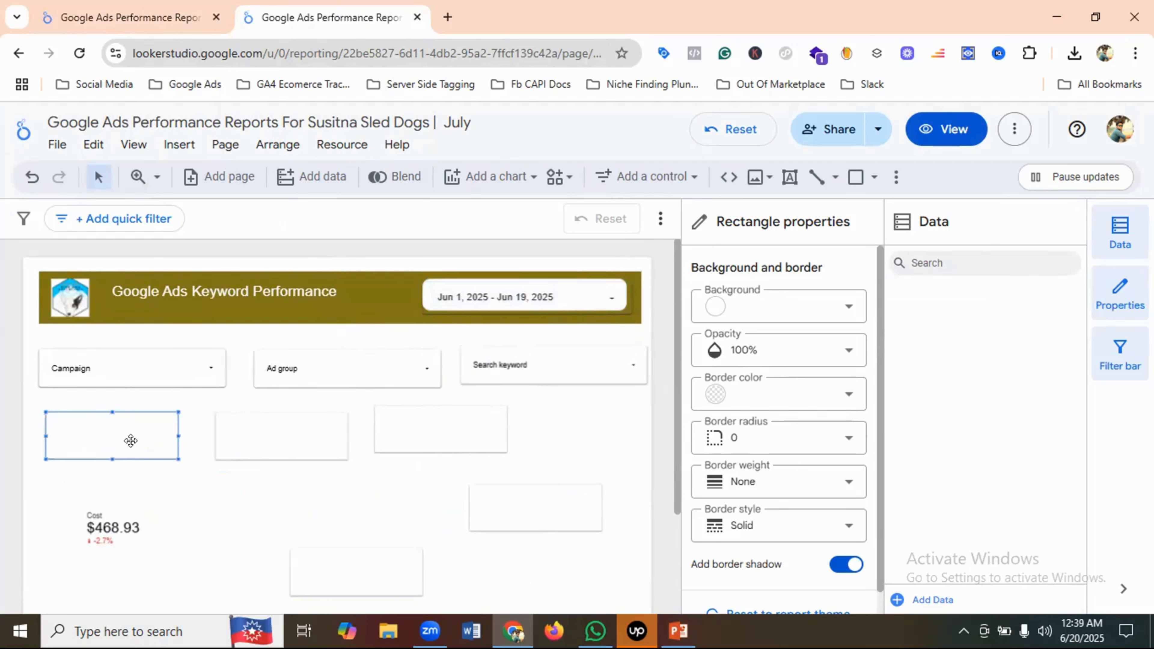
{"action": "left_click_drag", "start_coordinate": [130, 441], "coordinate": [121, 442]}
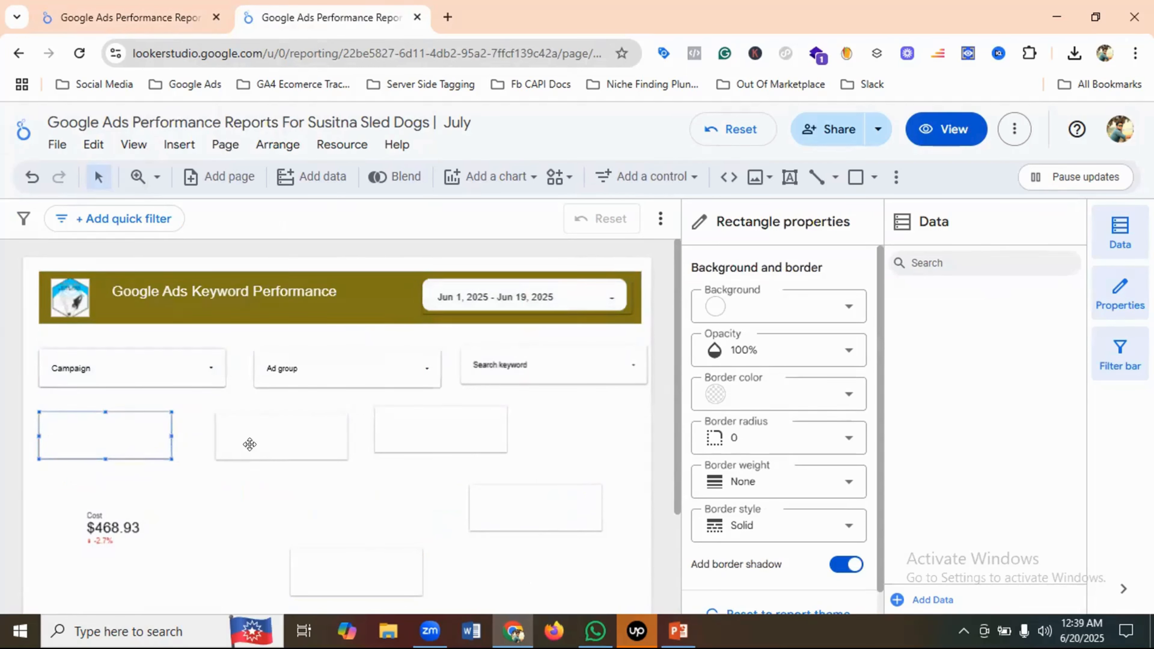
Line up the second, third and fourth card rectangles in a row beside the first, under the filters
{"action": "left_click", "coordinate": [265, 443]}
{"action": "left_click_drag", "start_coordinate": [265, 444], "coordinate": [244, 442]}
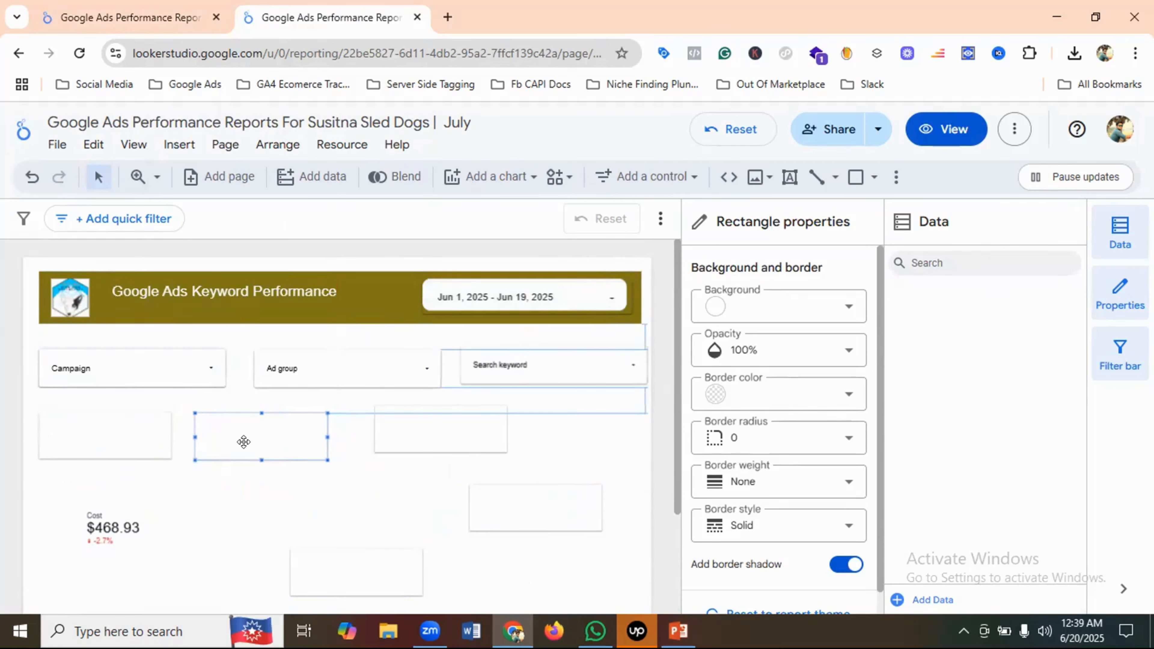
{"action": "left_click", "coordinate": [438, 441]}
{"action": "left_click_drag", "start_coordinate": [438, 441], "coordinate": [416, 445]}
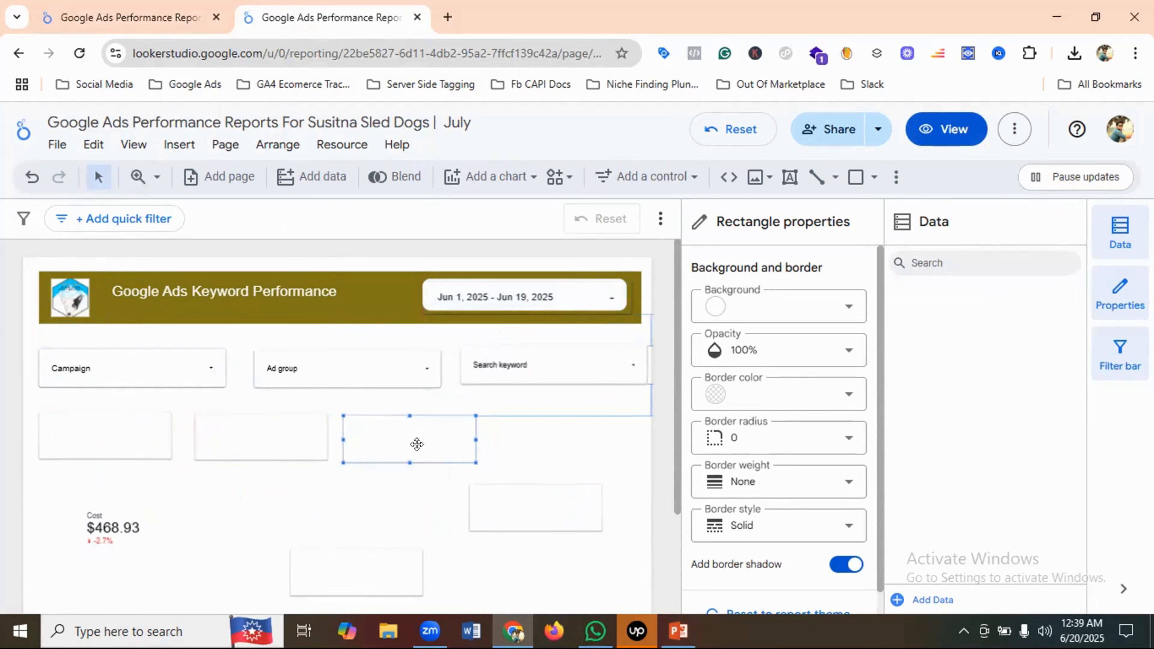
{"action": "left_click", "coordinate": [504, 484]}
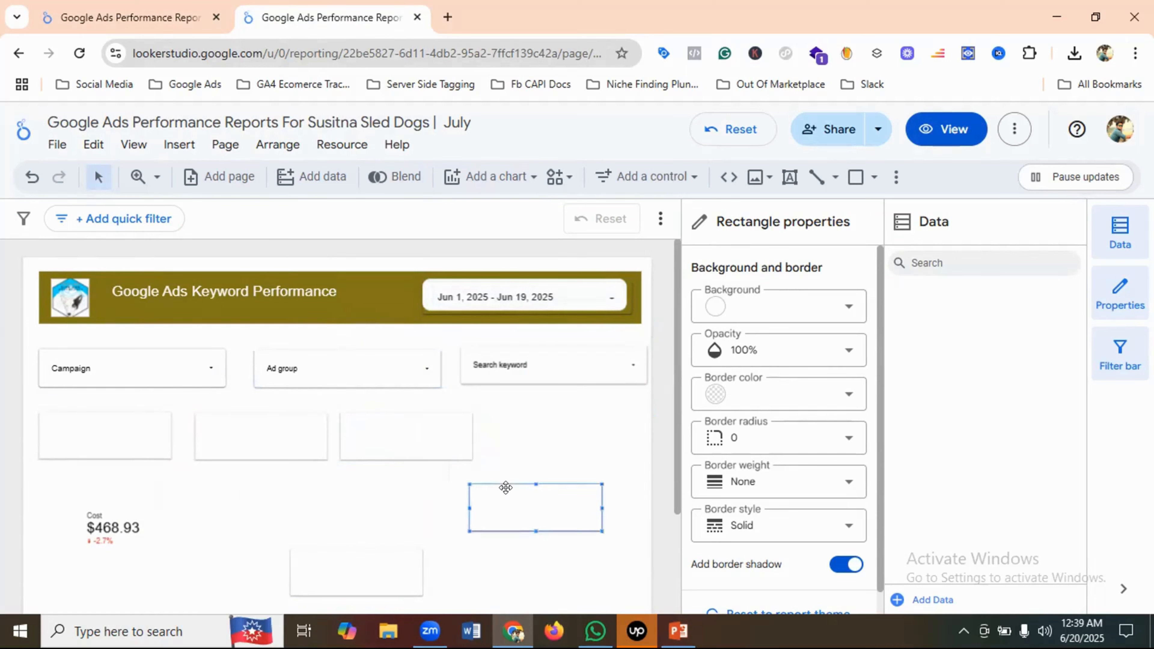
{"action": "left_click_drag", "start_coordinate": [504, 484], "coordinate": [538, 434]}
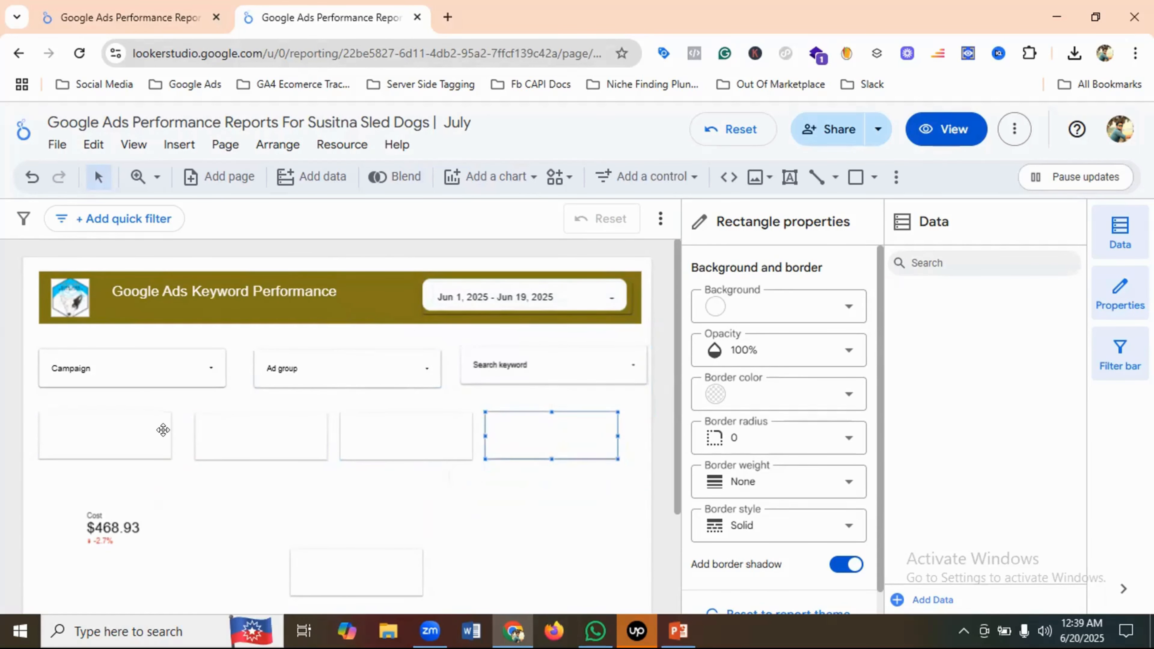
Narrow the four card rectangles in the row, shifting the second one closer to the first
{"action": "left_click", "coordinate": [137, 432]}
{"action": "left_click_drag", "start_coordinate": [170, 436], "coordinate": [151, 430]}
{"action": "left_click", "coordinate": [243, 431]}
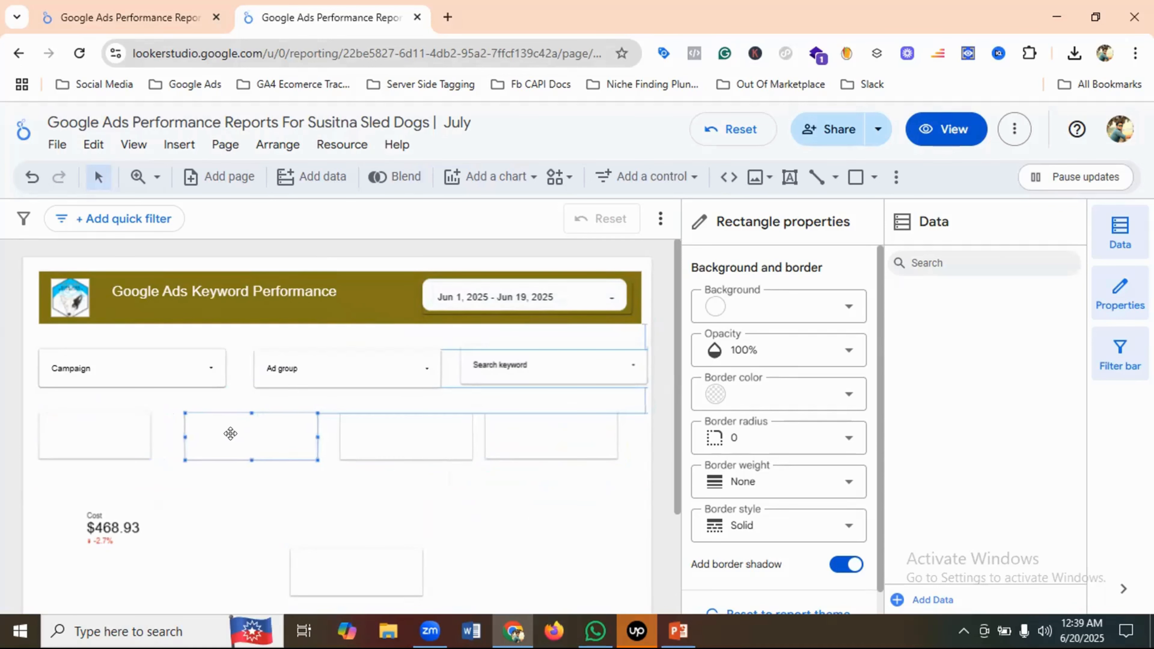
{"action": "left_click_drag", "start_coordinate": [231, 433], "coordinate": [225, 432]}
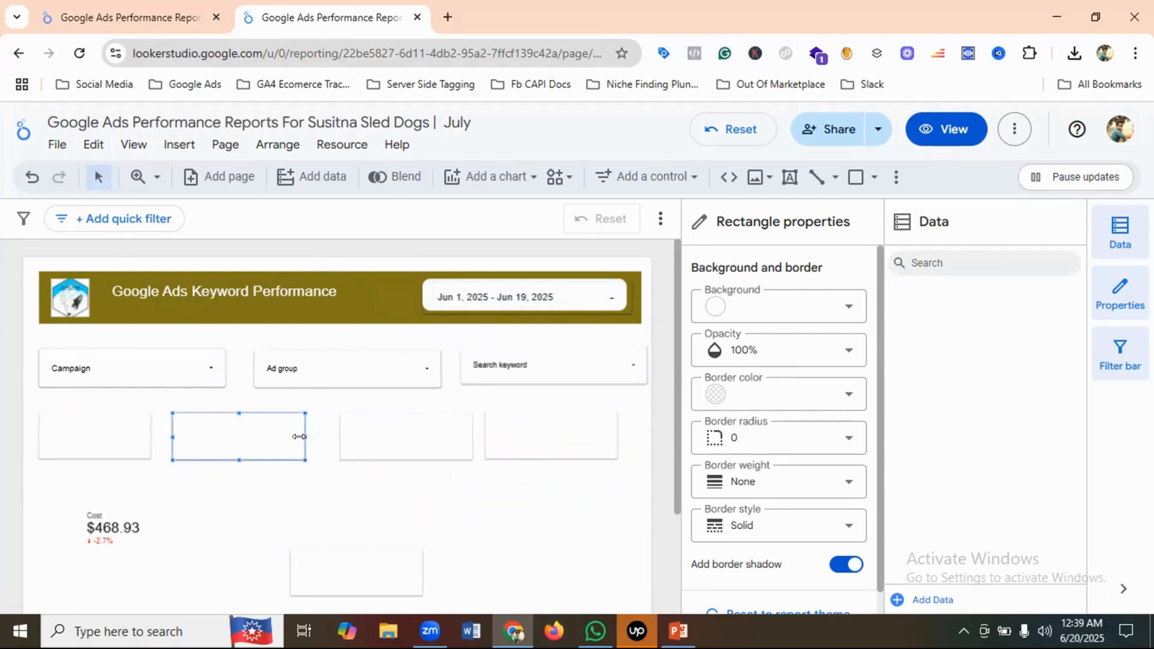
{"action": "left_click_drag", "start_coordinate": [299, 437], "coordinate": [283, 429]}
{"action": "left_click", "coordinate": [408, 436]}
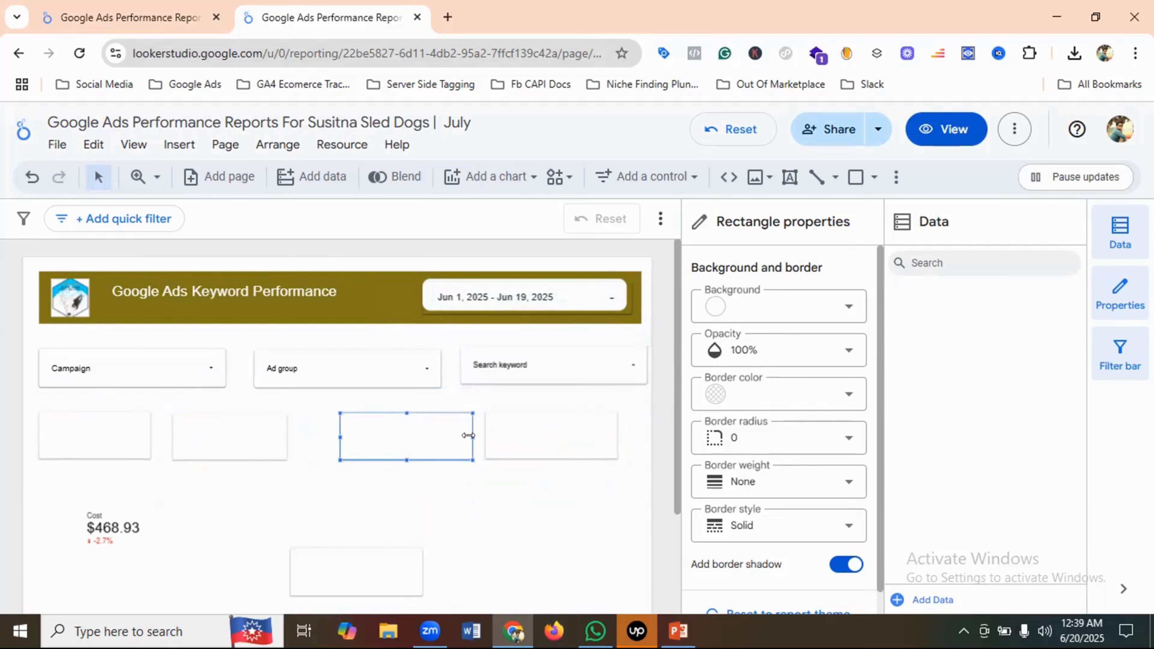
{"action": "left_click_drag", "start_coordinate": [468, 436], "coordinate": [445, 437]}
{"action": "left_click", "coordinate": [476, 490]}
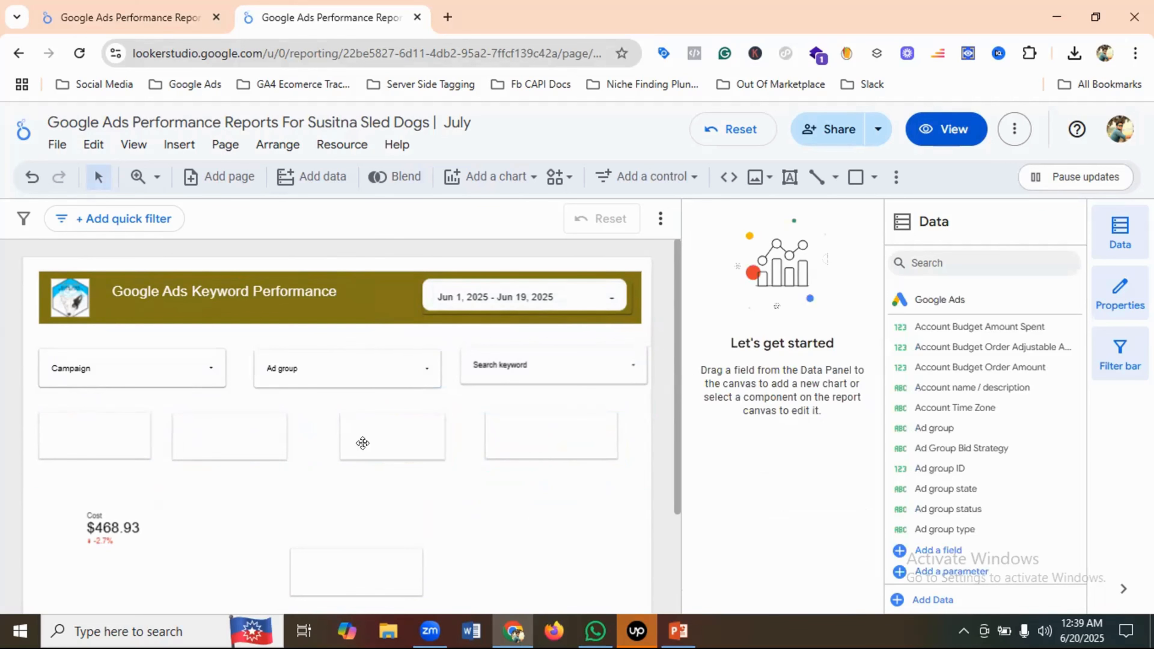
{"action": "left_click", "coordinate": [586, 439]}
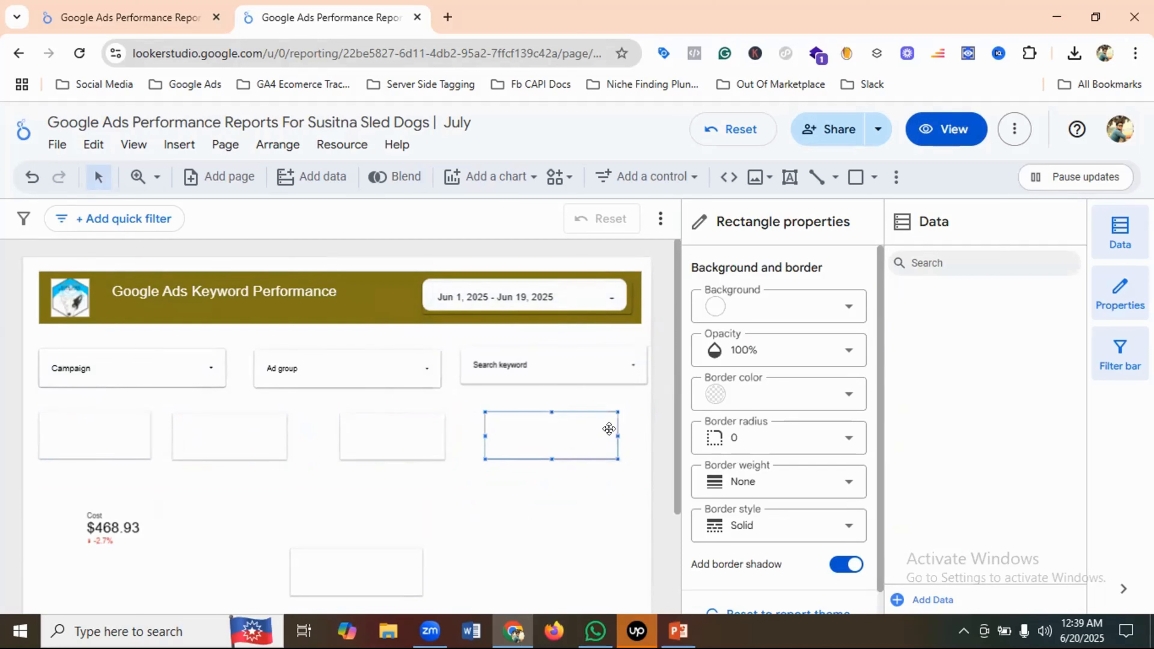
{"action": "left_click_drag", "start_coordinate": [609, 428], "coordinate": [559, 434]}
{"action": "left_click", "coordinate": [591, 432]}
Close up the gaps between the second, third and fourth card rectangles, and fit the fifth one at the end of the row
{"action": "left_click", "coordinate": [240, 441]}
{"action": "left_click_drag", "start_coordinate": [240, 441], "coordinate": [236, 439]}
{"action": "left_click_drag", "start_coordinate": [387, 443], "coordinate": [354, 443]}
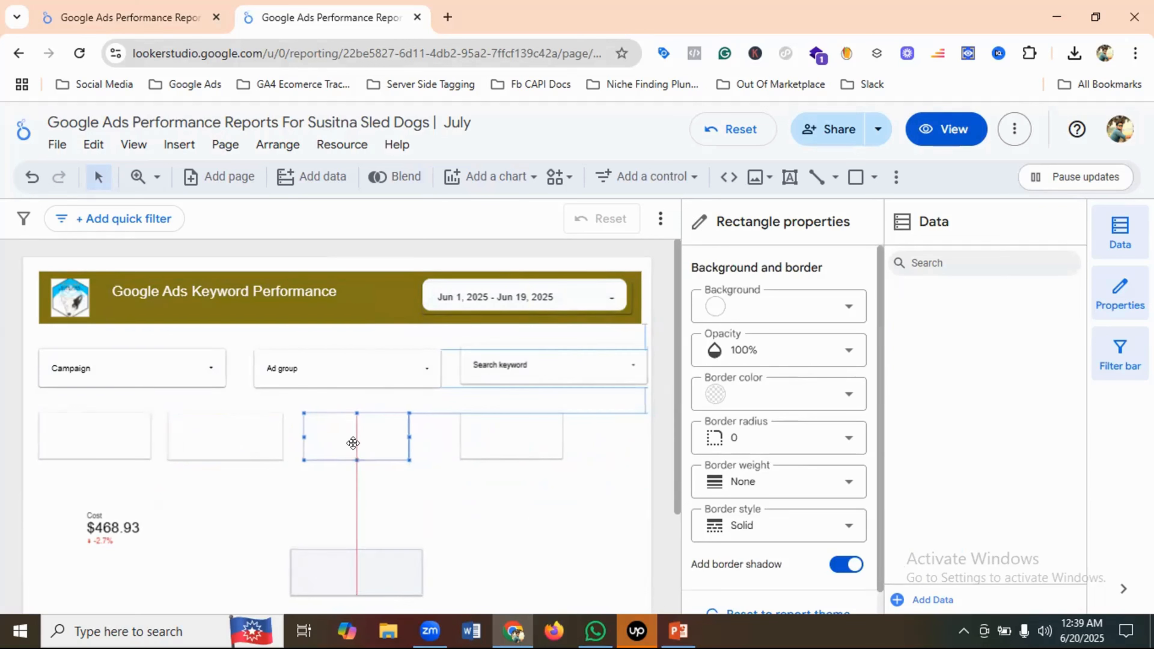
{"action": "left_click_drag", "start_coordinate": [495, 442], "coordinate": [460, 442]}
{"action": "left_click_drag", "start_coordinate": [376, 562], "coordinate": [583, 433]}
{"action": "left_click", "coordinate": [595, 477]}
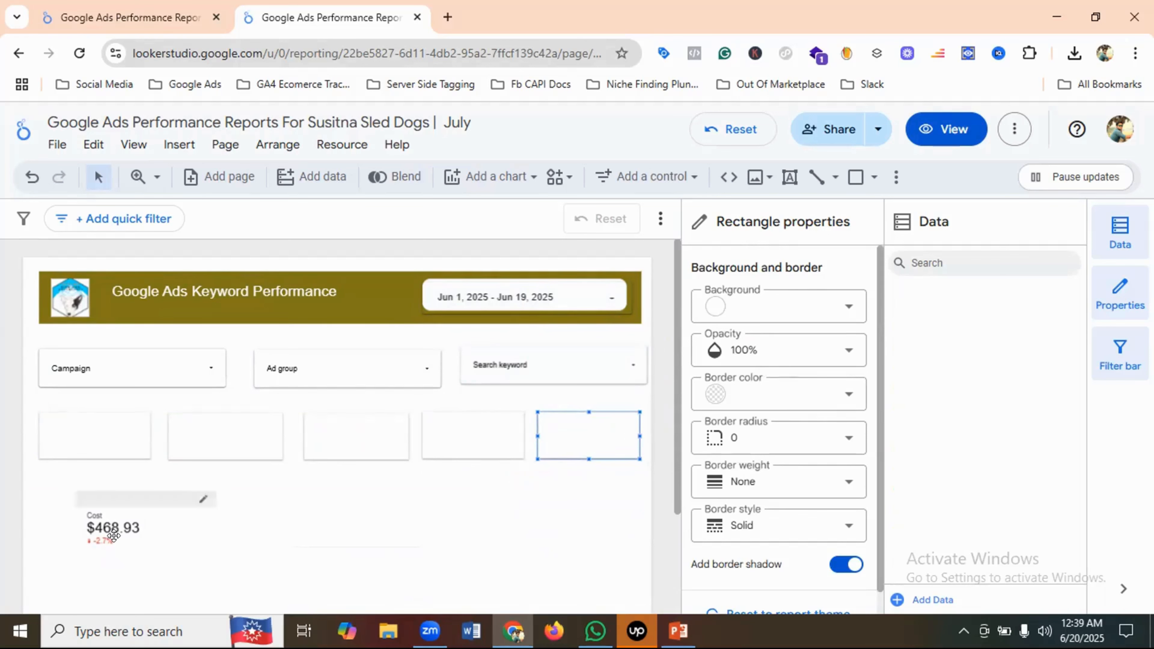
Place the Cost scorecard on the first card rectangle and narrow it to fit inside
{"action": "left_click_drag", "start_coordinate": [108, 530], "coordinate": [71, 437]}
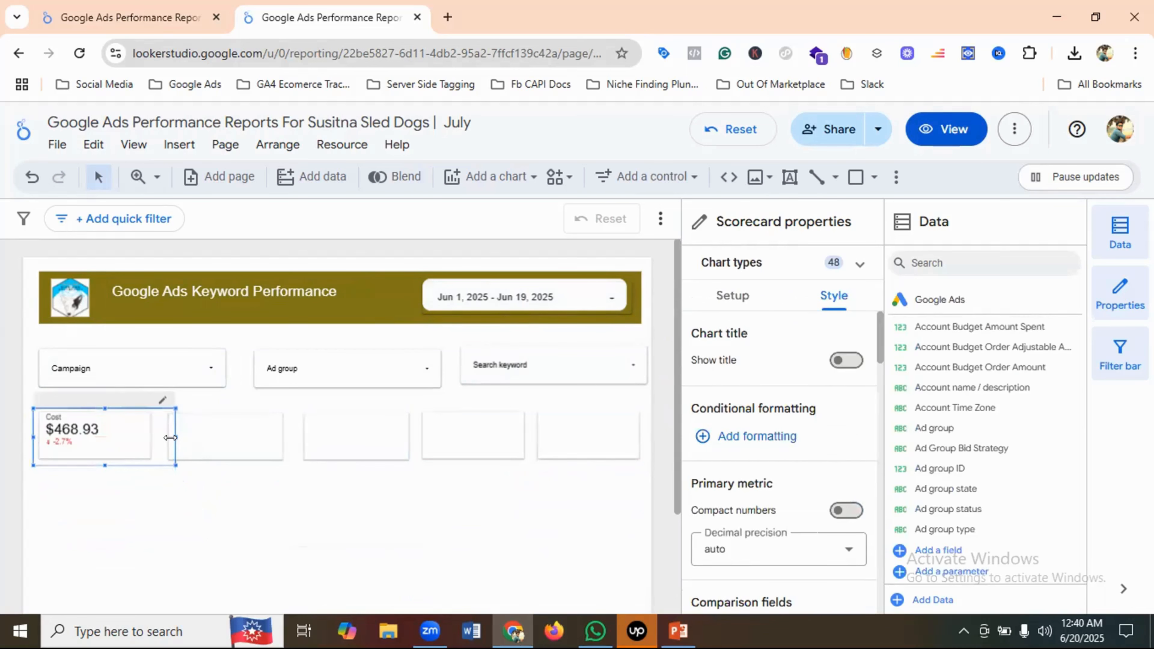
{"action": "left_click_drag", "start_coordinate": [170, 437], "coordinate": [142, 439]}
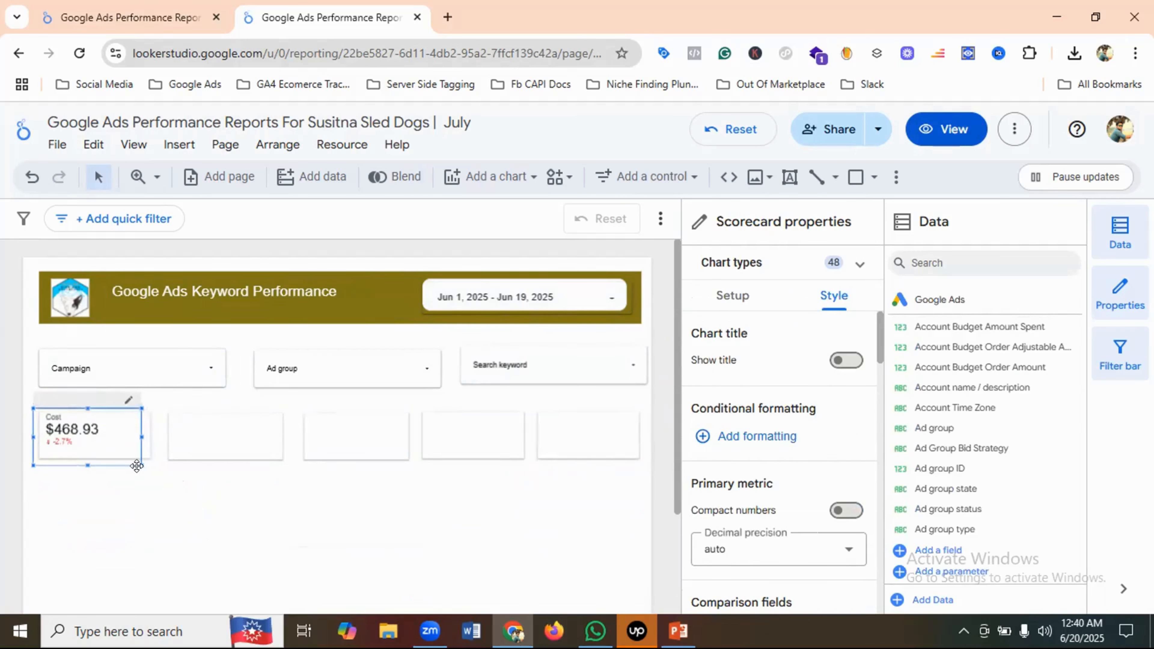
{"action": "left_click", "coordinate": [147, 495]}
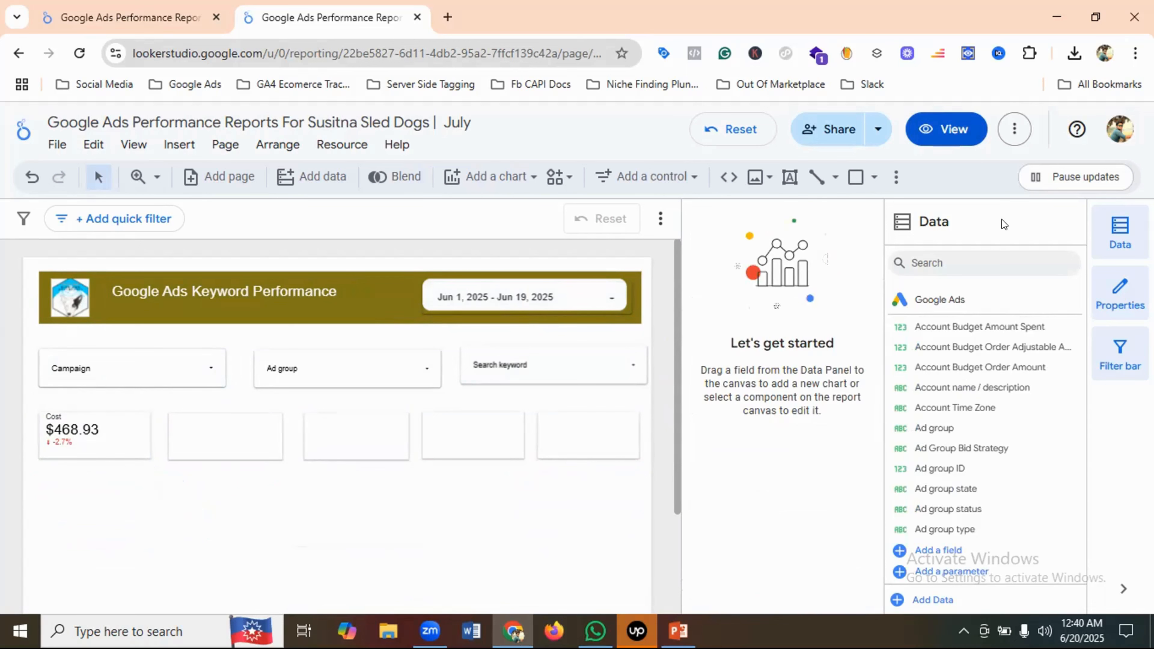
Check the scorecard order in the Mystrox report, and place a copy of the Cost scorecard on the second card rectangle
{"action": "left_click", "coordinate": [154, 28]}
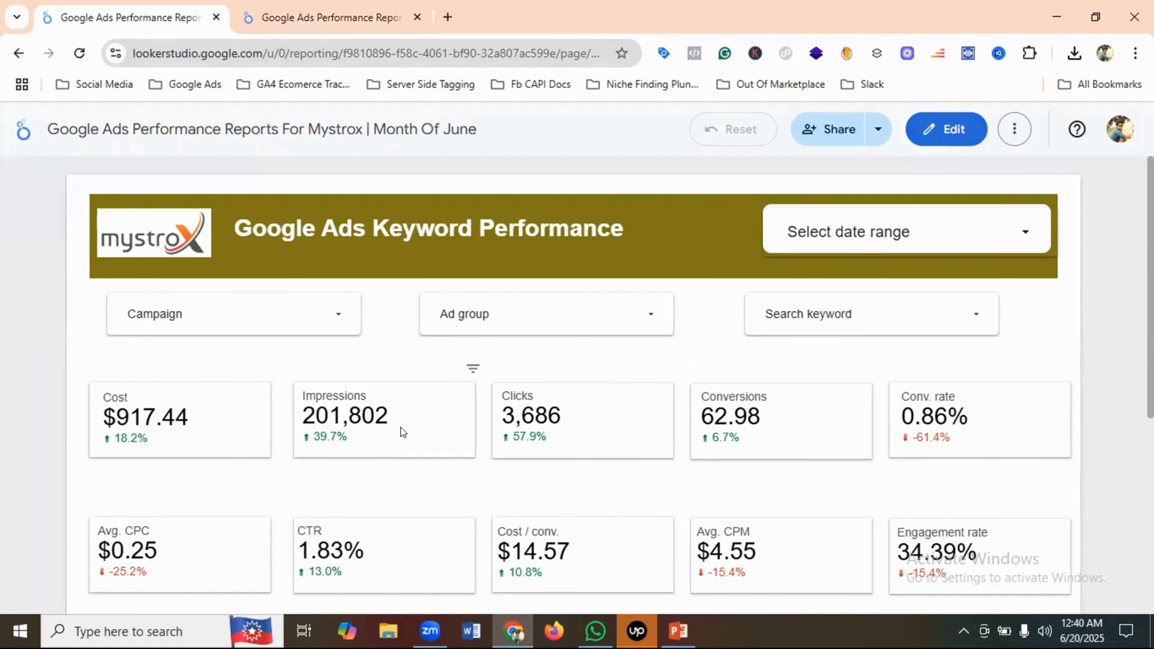
{"action": "left_click", "coordinate": [327, 19]}
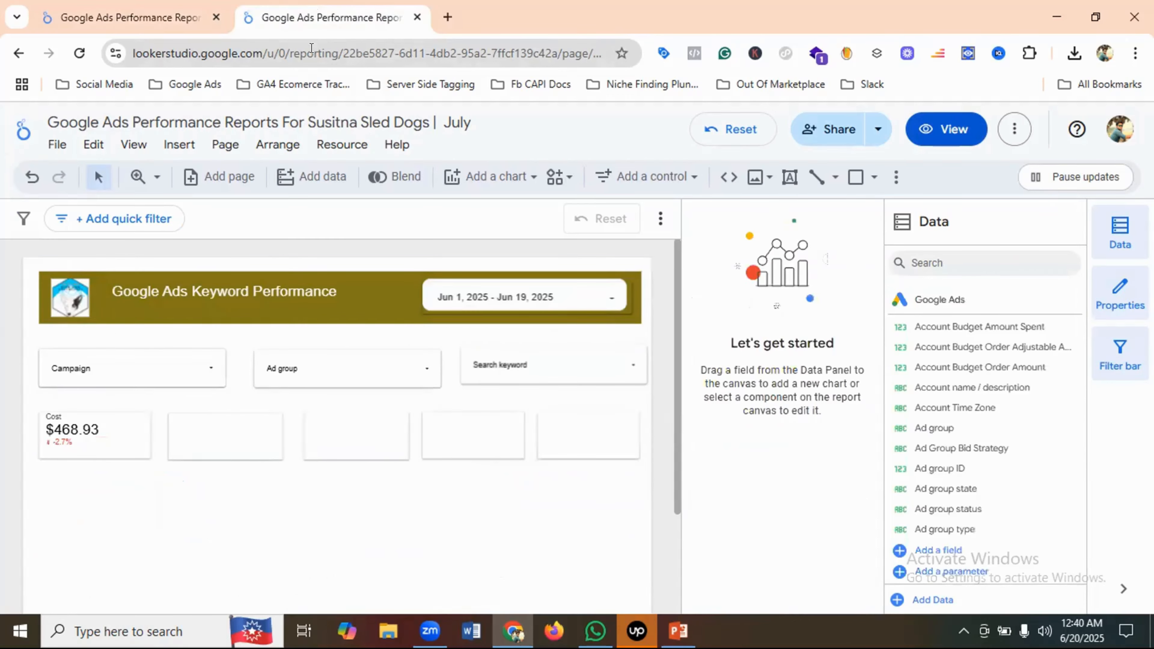
{"action": "right_click", "coordinate": [65, 426]}
{"action": "left_click", "coordinate": [110, 277]}
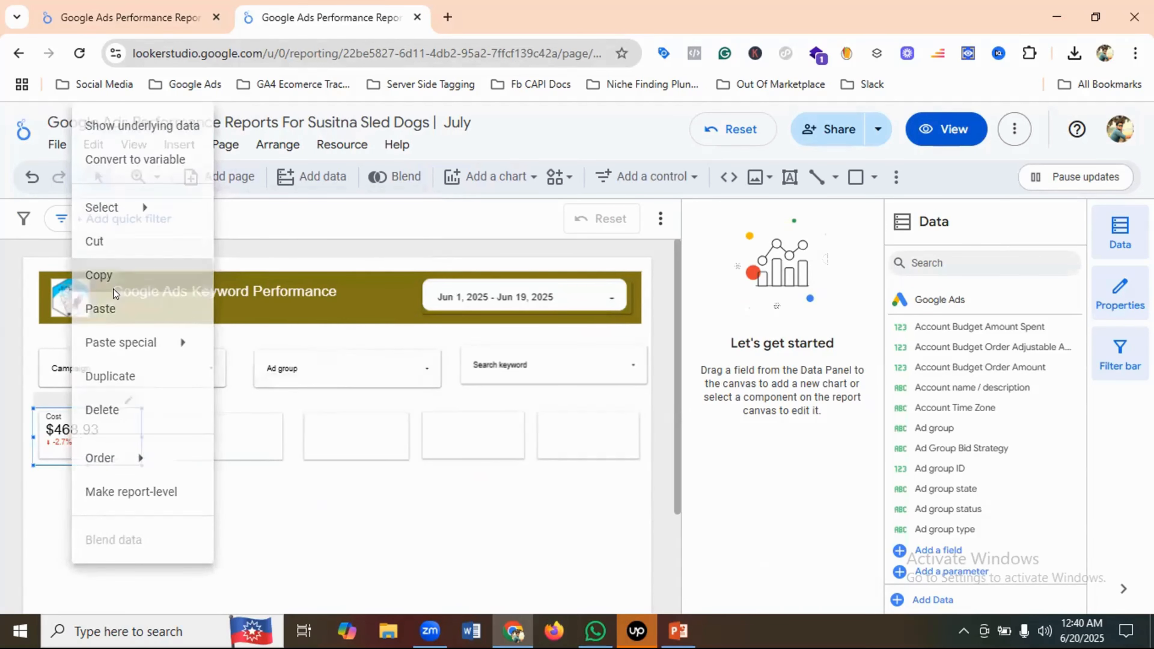
{"action": "right_click", "coordinate": [200, 426]}
{"action": "mouse_move", "coordinate": [240, 257]}
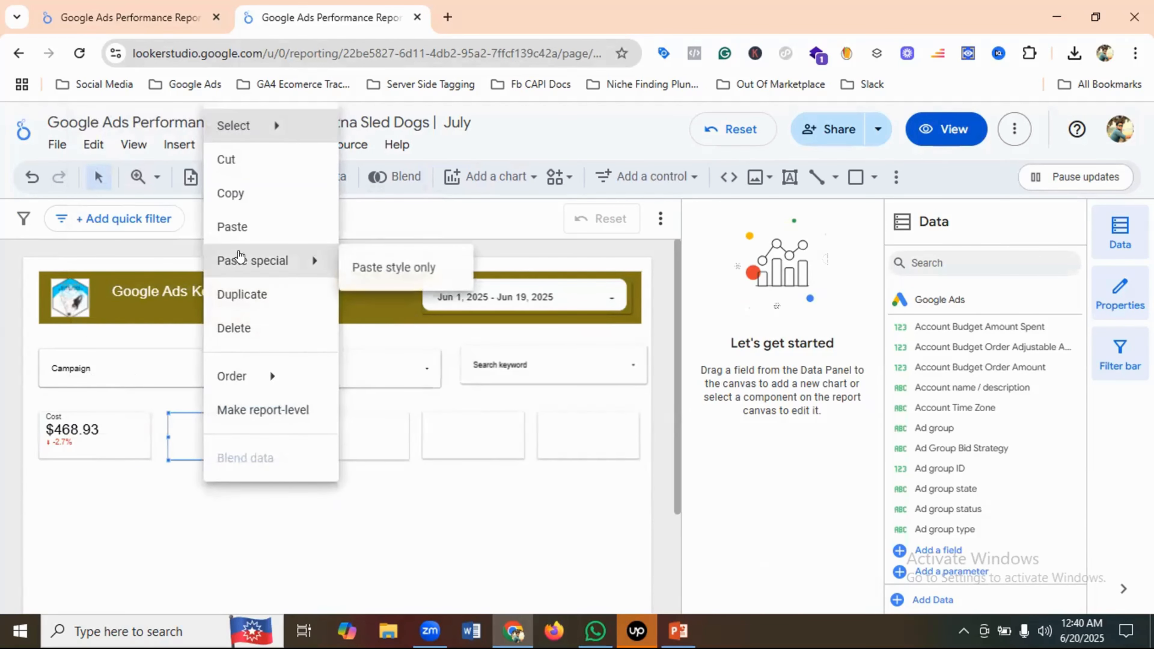
{"action": "left_click", "coordinate": [232, 227]}
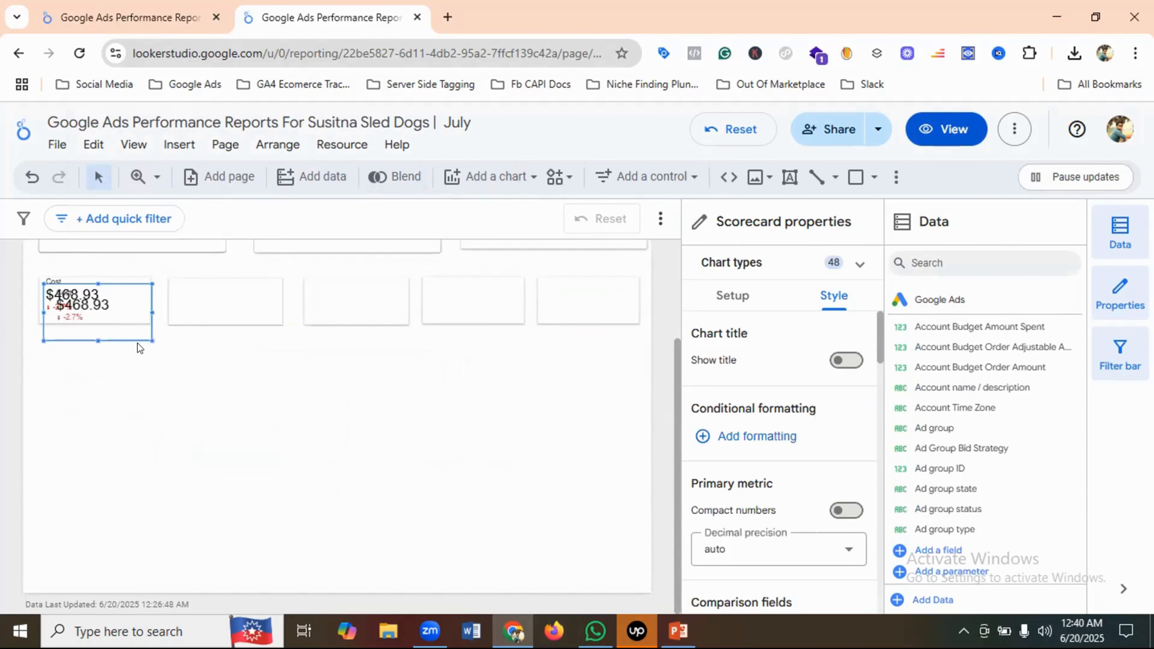
{"action": "left_click_drag", "start_coordinate": [97, 304], "coordinate": [218, 300]}
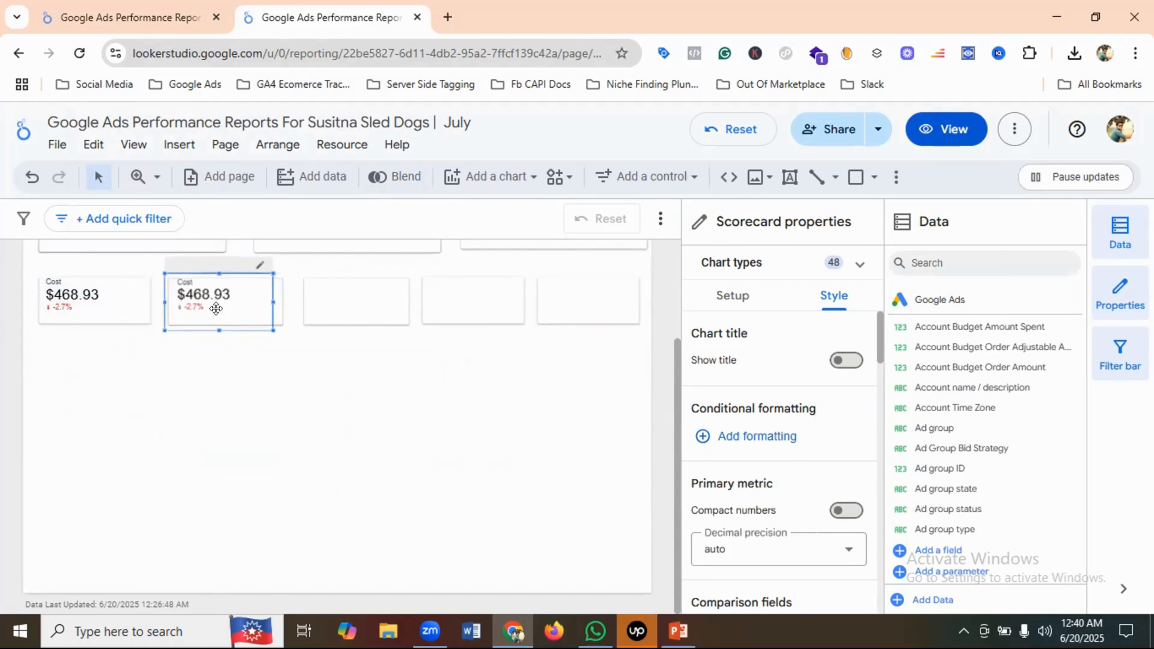
{"action": "left_click", "coordinate": [278, 428]}
Change the metric of the scorecard on the second card to Clicks
{"action": "right_click", "coordinate": [237, 302]}
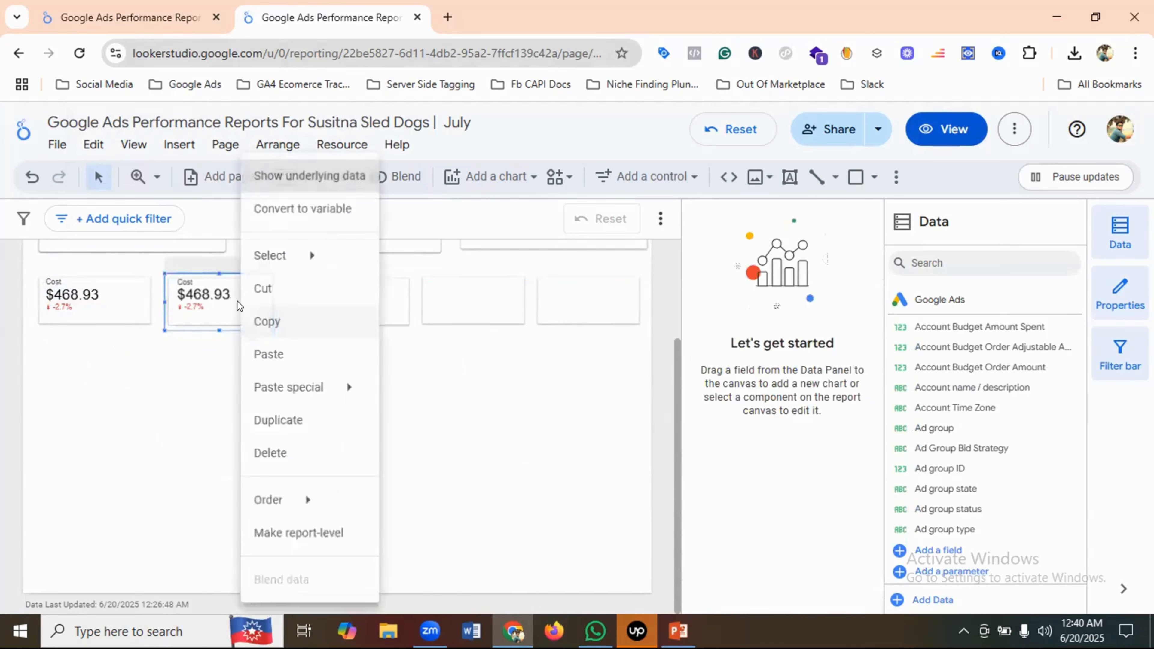
{"action": "left_click", "coordinate": [198, 293]}
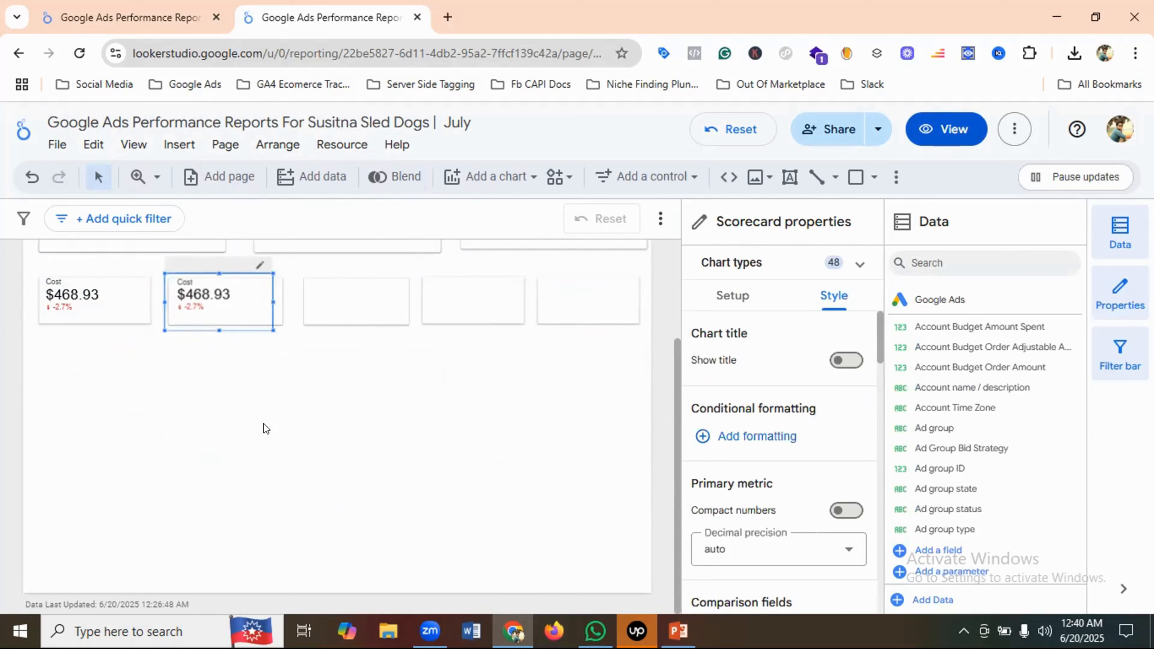
{"action": "scroll", "coordinate": [263, 425], "scroll_direction": "up", "scroll_amount": 2}
{"action": "scroll", "coordinate": [764, 374], "scroll_direction": "down", "scroll_amount": 2}
{"action": "scroll", "coordinate": [764, 379], "scroll_direction": "up", "scroll_amount": 2}
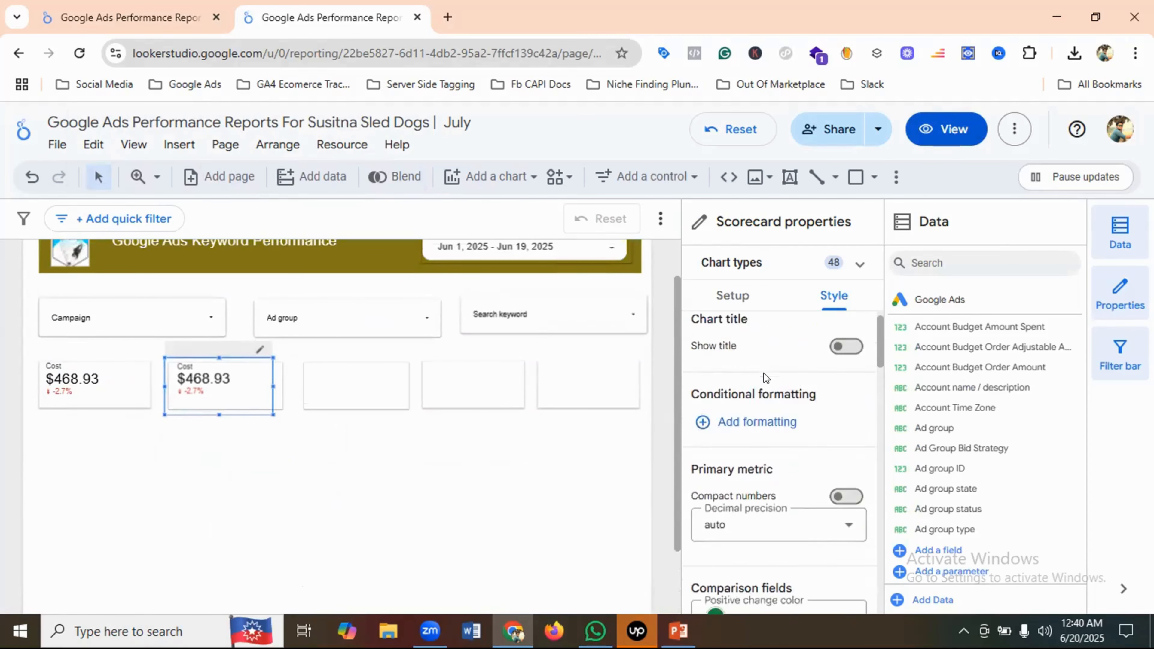
{"action": "left_click", "coordinate": [734, 298]}
{"action": "scroll", "coordinate": [771, 449], "scroll_direction": "down", "scroll_amount": 3}
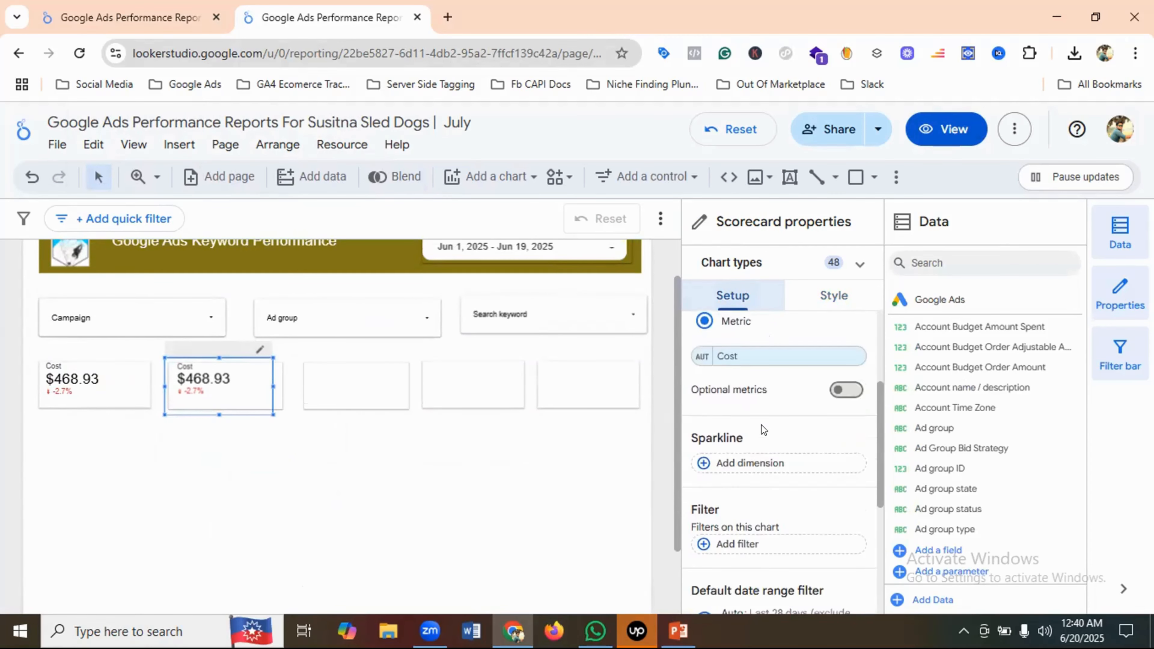
{"action": "left_click", "coordinate": [729, 357]}
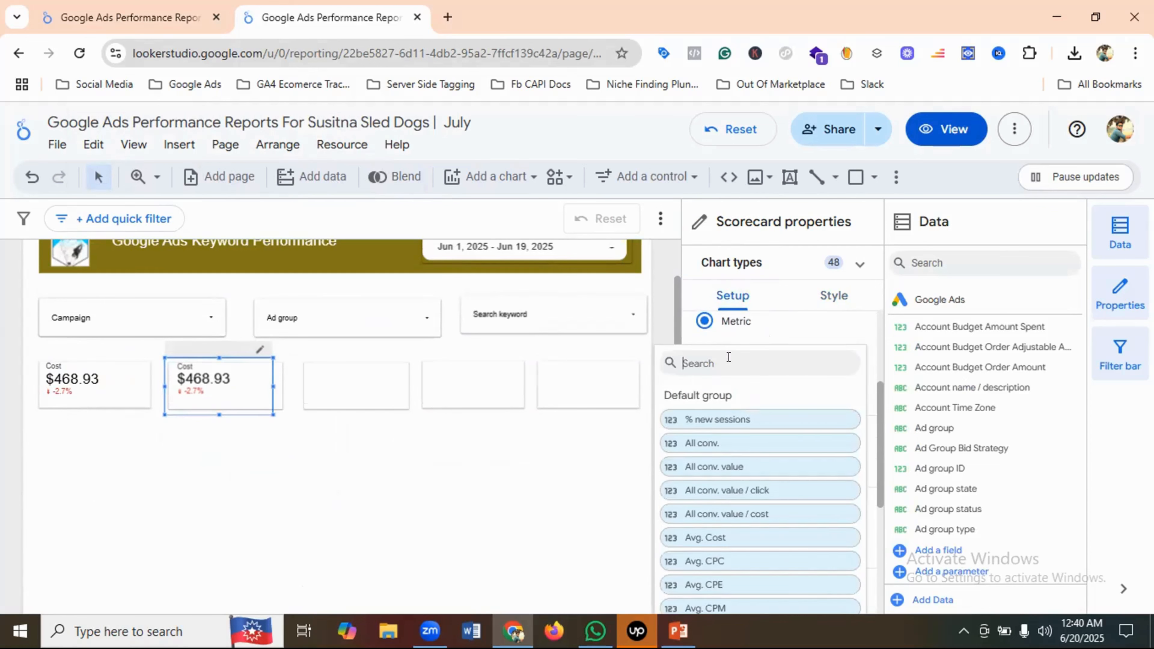
{"action": "type", "text": "click"}
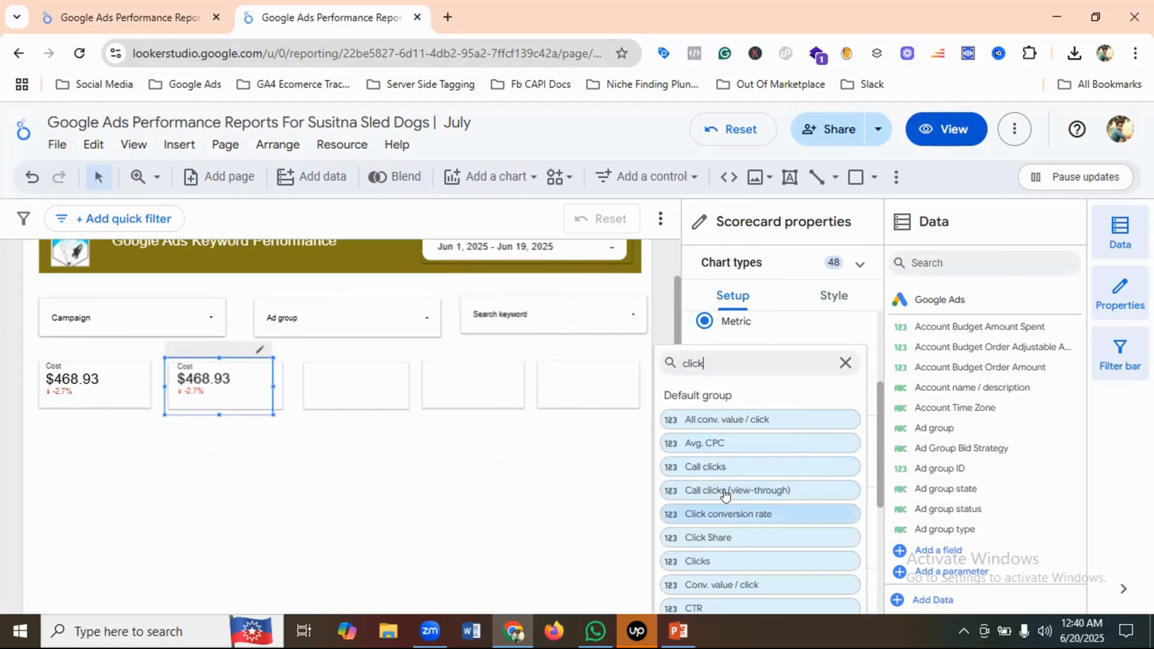
{"action": "scroll", "coordinate": [742, 467], "scroll_direction": "down", "scroll_amount": 1}
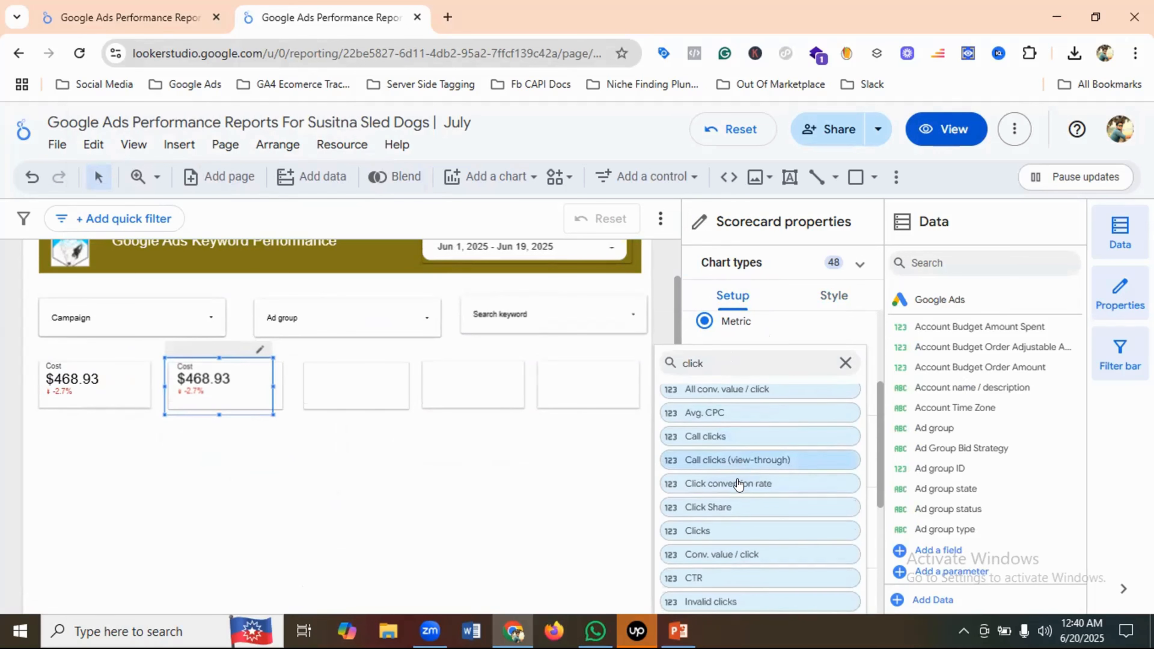
{"action": "left_click", "coordinate": [727, 531]}
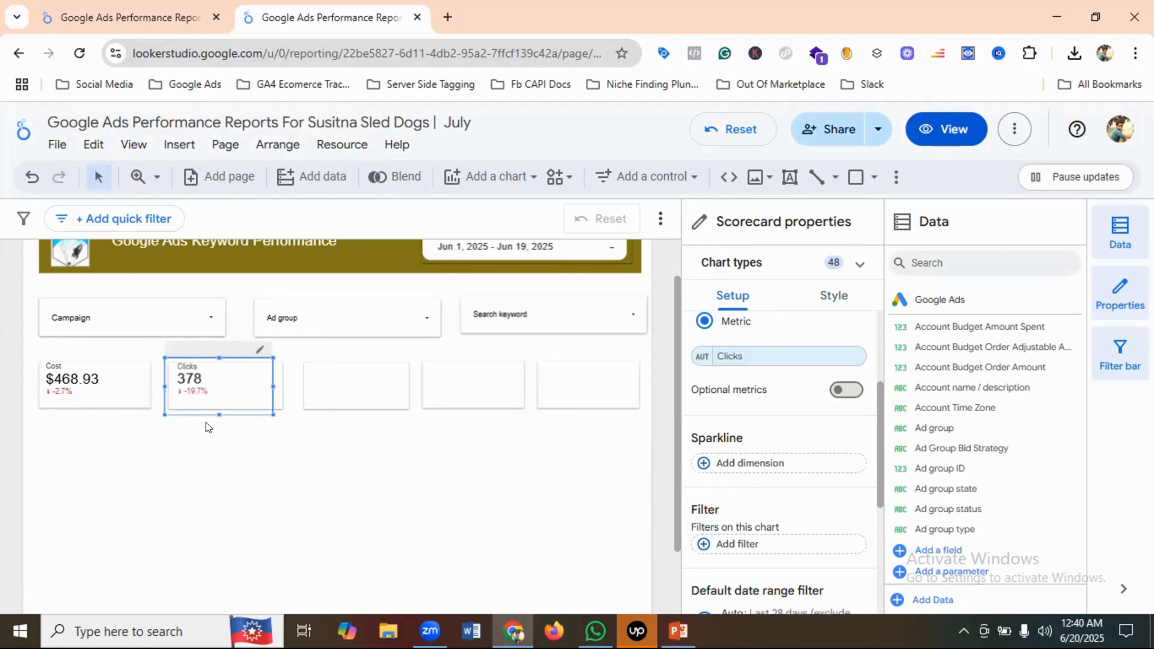
{"action": "left_click", "coordinate": [255, 460]}
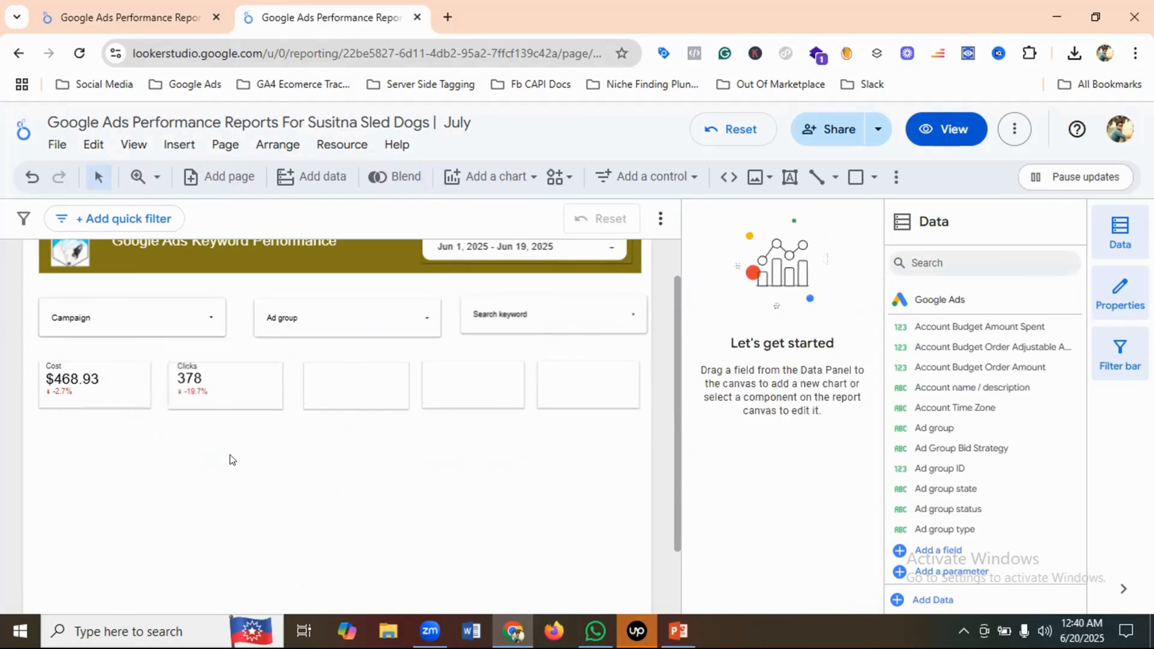
Move the Clicks scorecard slightly lower inside its card rectangle
{"action": "left_click", "coordinate": [199, 387]}
{"action": "left_click_drag", "start_coordinate": [196, 388], "coordinate": [197, 392]}
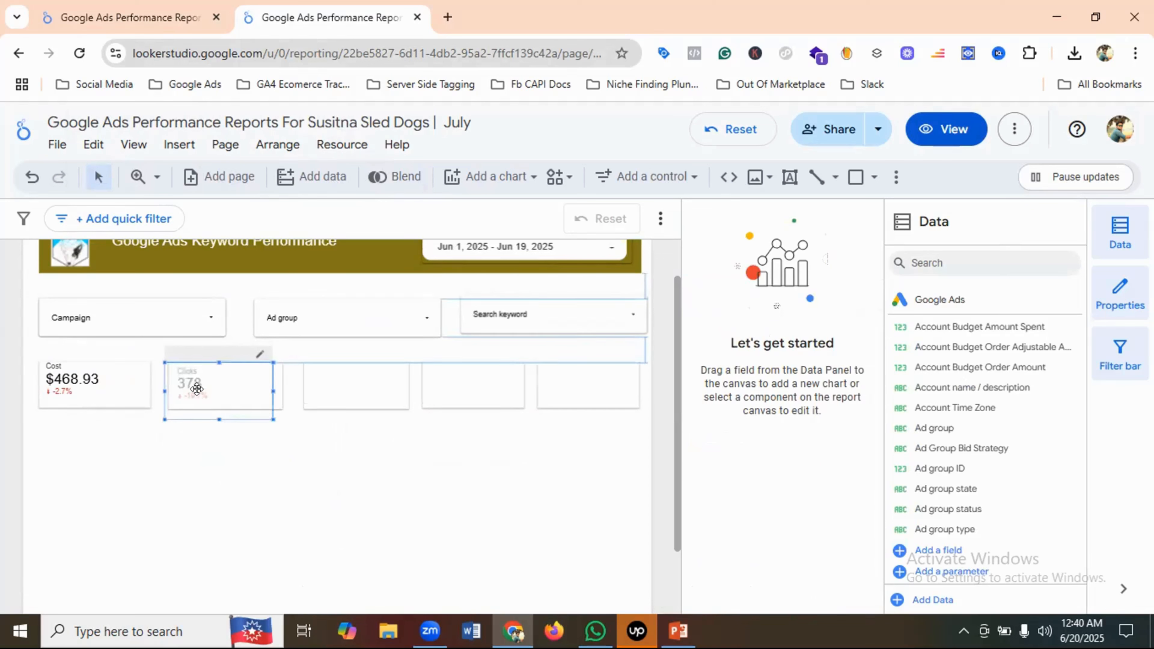
{"action": "left_click", "coordinate": [168, 439]}
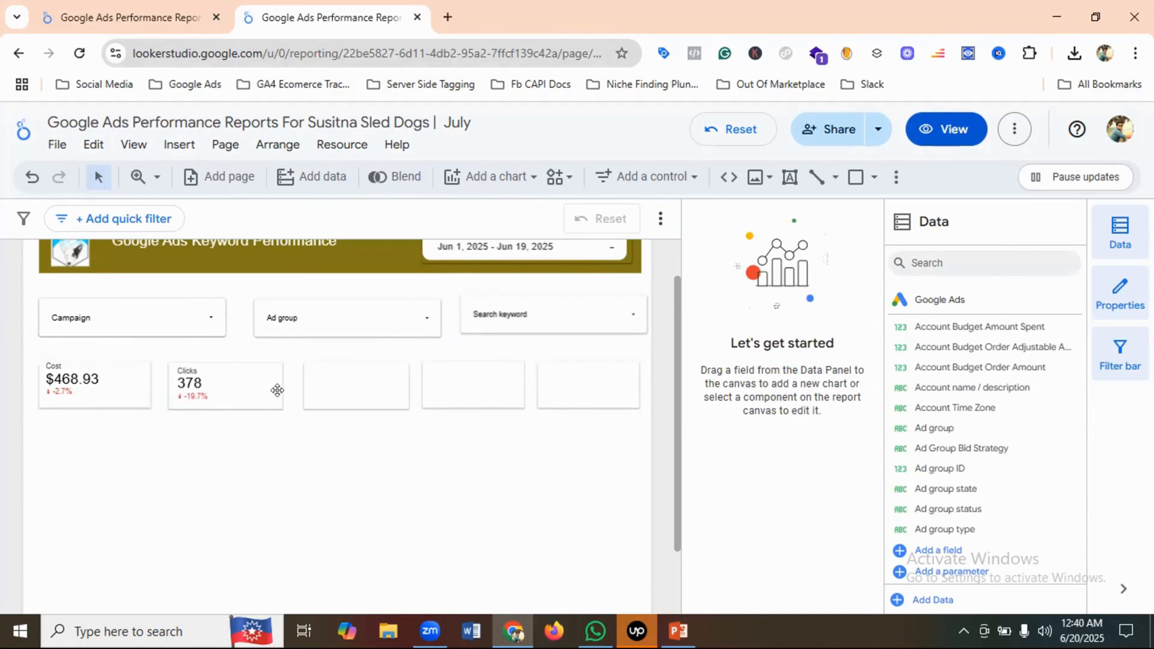
Copy the Clicks scorecard and place the copy on the third card rectangle
{"action": "right_click", "coordinate": [195, 380]}
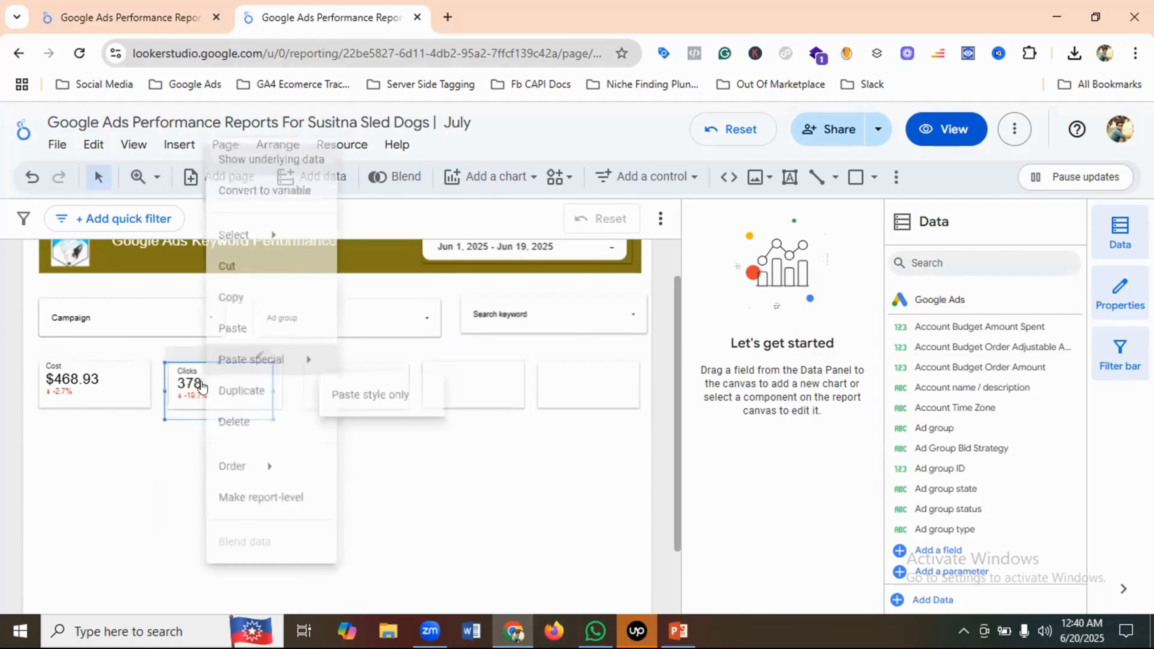
{"action": "left_click", "coordinate": [252, 277]}
{"action": "key", "text": "ctrl+v"}
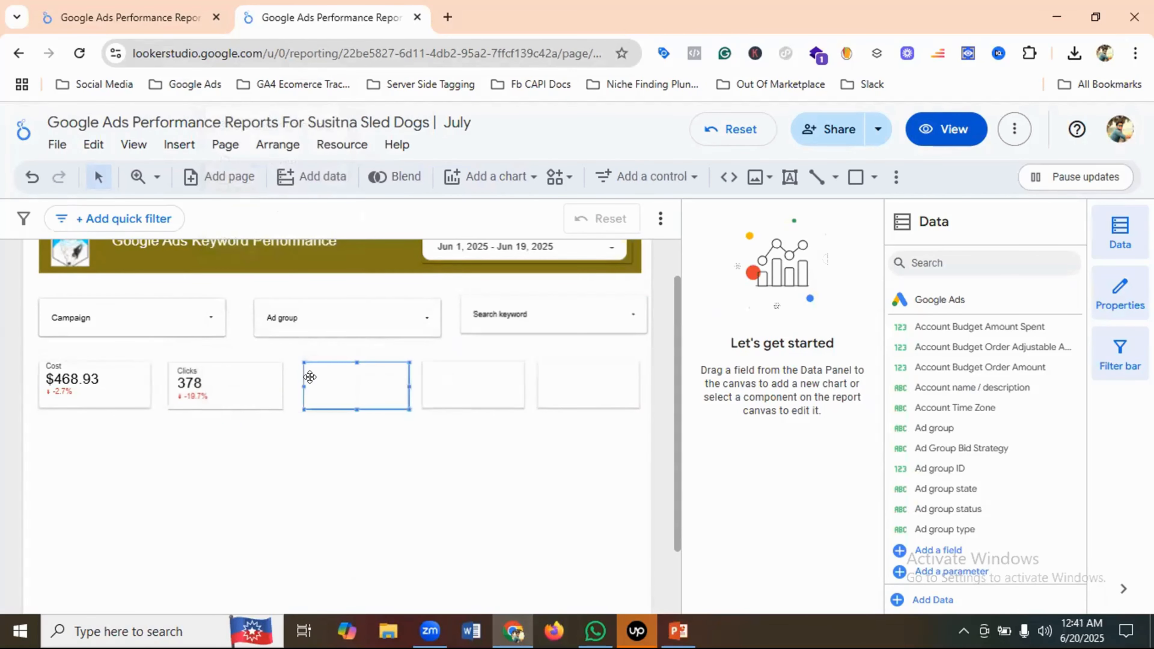
{"action": "right_click", "coordinate": [311, 377]}
{"action": "left_click", "coordinate": [351, 227]}
{"action": "scroll", "coordinate": [358, 417], "scroll_direction": "down", "scroll_amount": 2}
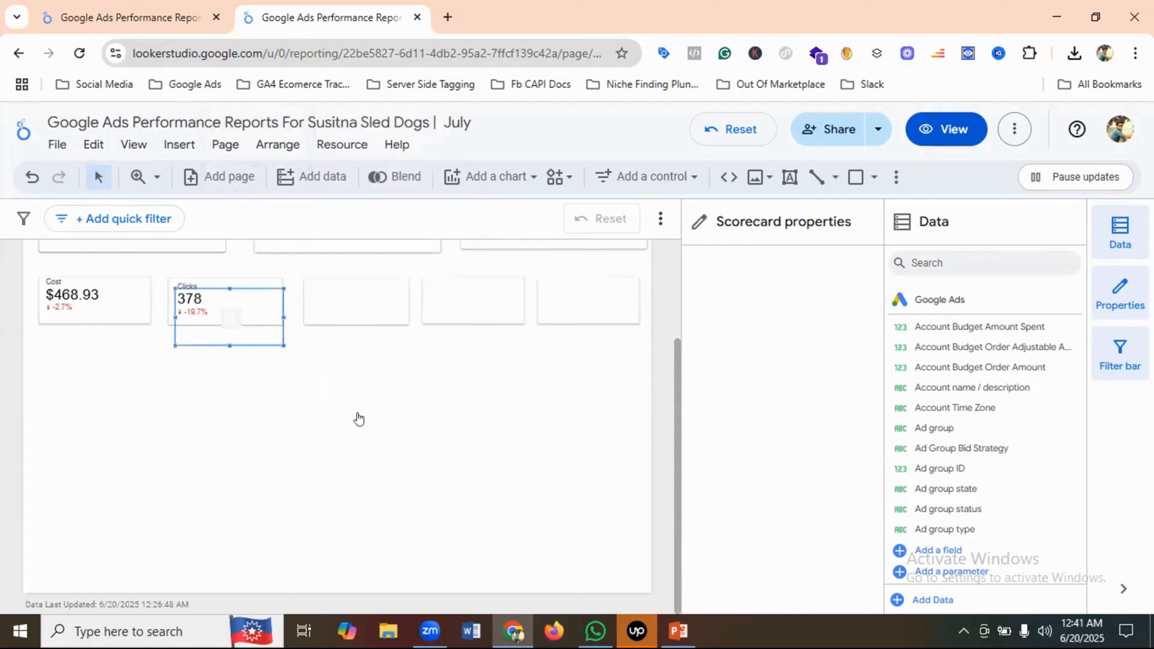
{"action": "scroll", "coordinate": [331, 428], "scroll_direction": "up", "scroll_amount": 2}
{"action": "left_click_drag", "start_coordinate": [209, 392], "coordinate": [334, 386]}
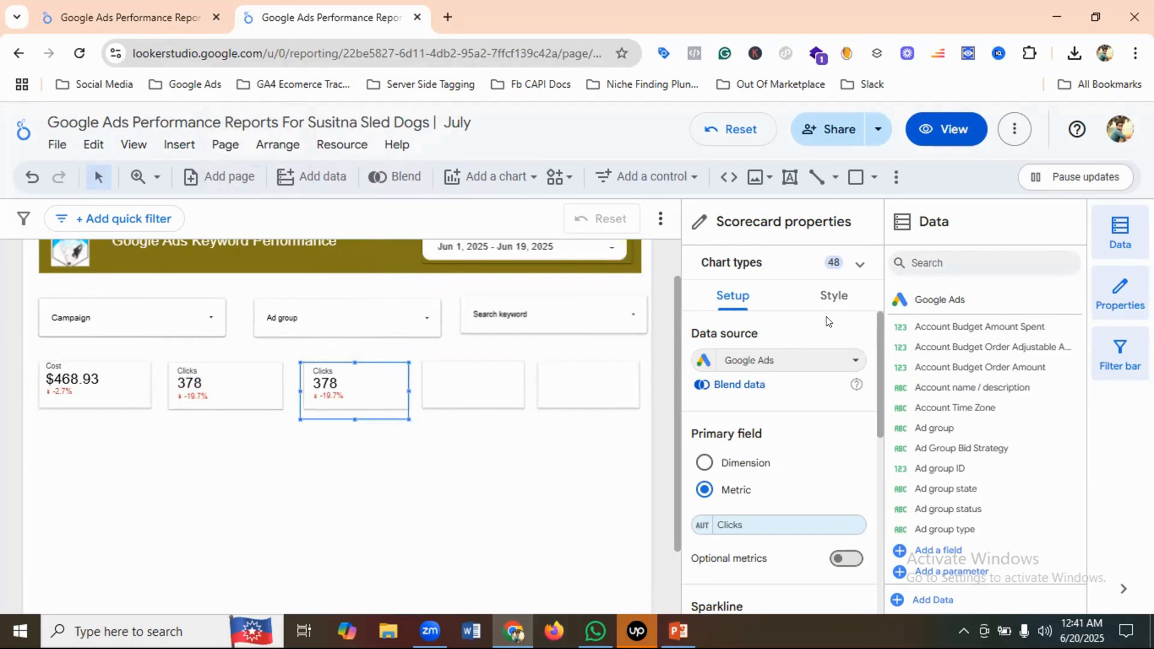
Change the metric of the scorecard on the third card rectangle to Impressions
{"action": "scroll", "coordinate": [769, 435], "scroll_direction": "down", "scroll_amount": 2}
{"action": "left_click", "coordinate": [768, 438]}
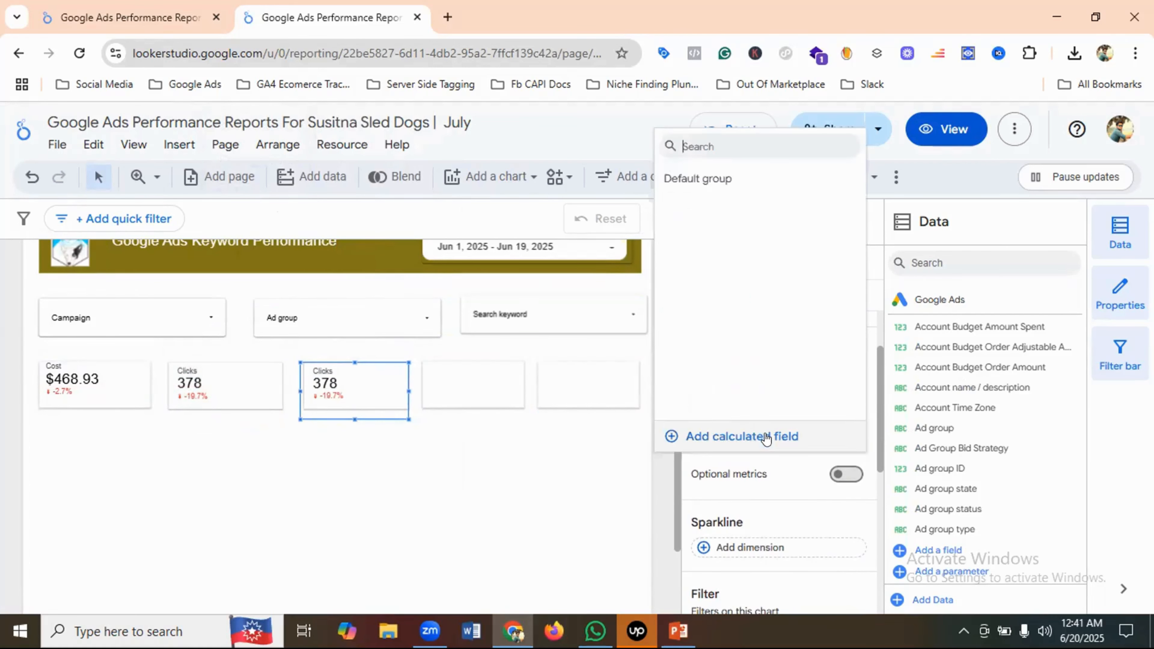
{"action": "left_click", "coordinate": [700, 144]}
{"action": "type", "text": "impress"}
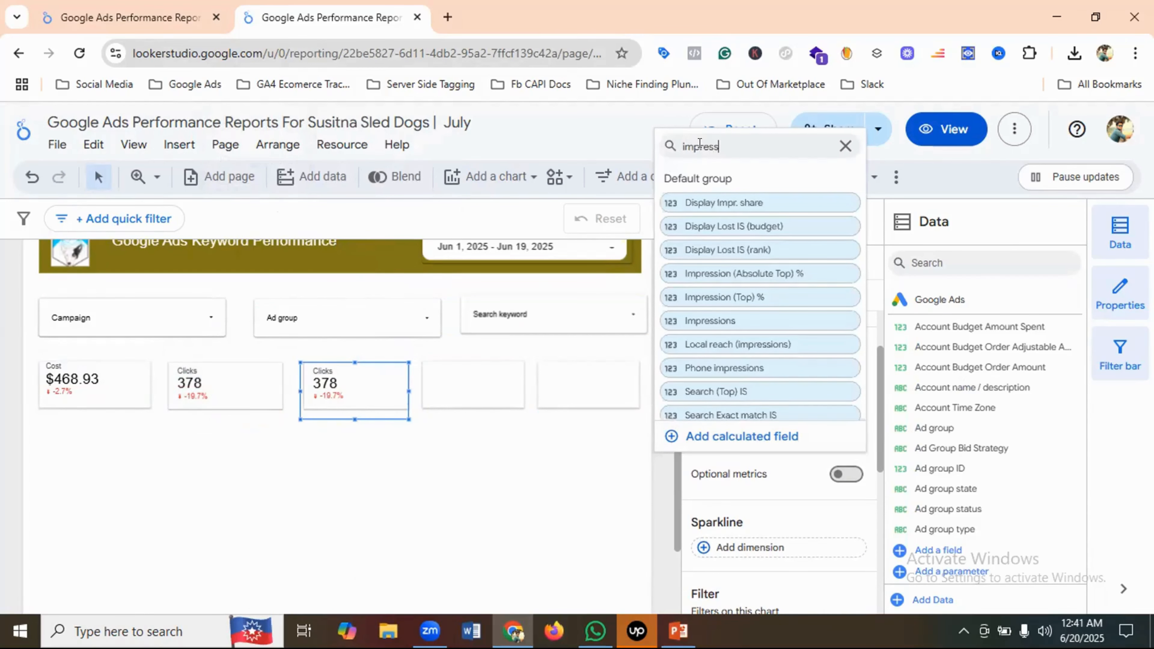
{"action": "left_click", "coordinate": [720, 319]}
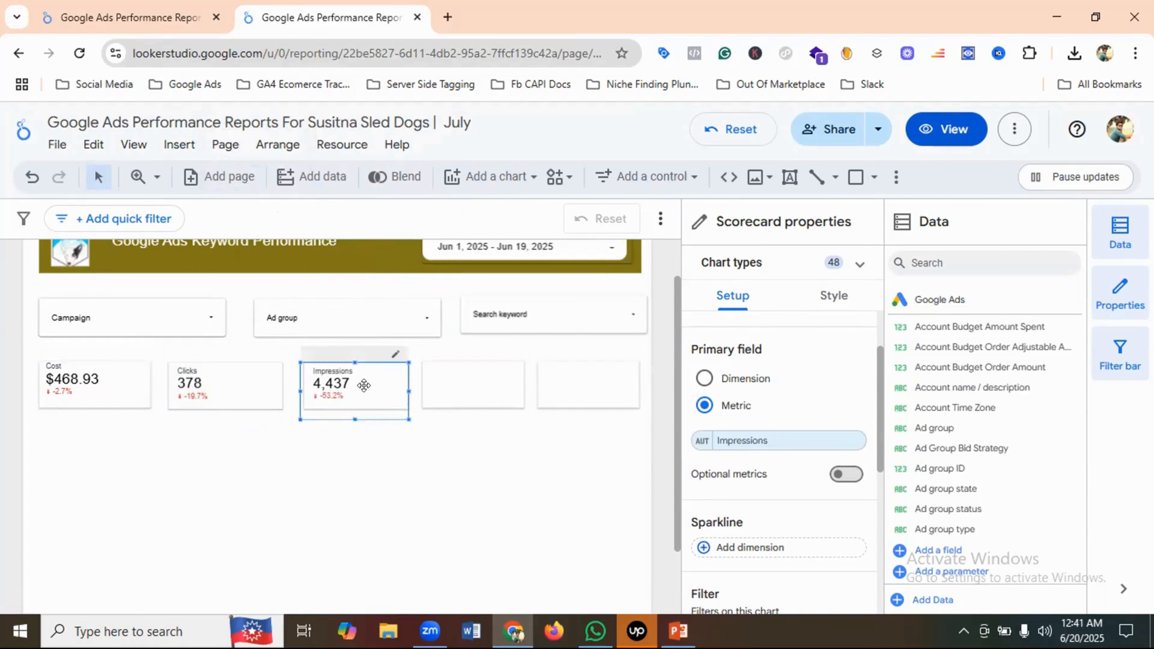
Paste another copy of the Clicks scorecard and place it on the fourth card rectangle
{"action": "left_click", "coordinate": [456, 379]}
{"action": "right_click", "coordinate": [458, 390]}
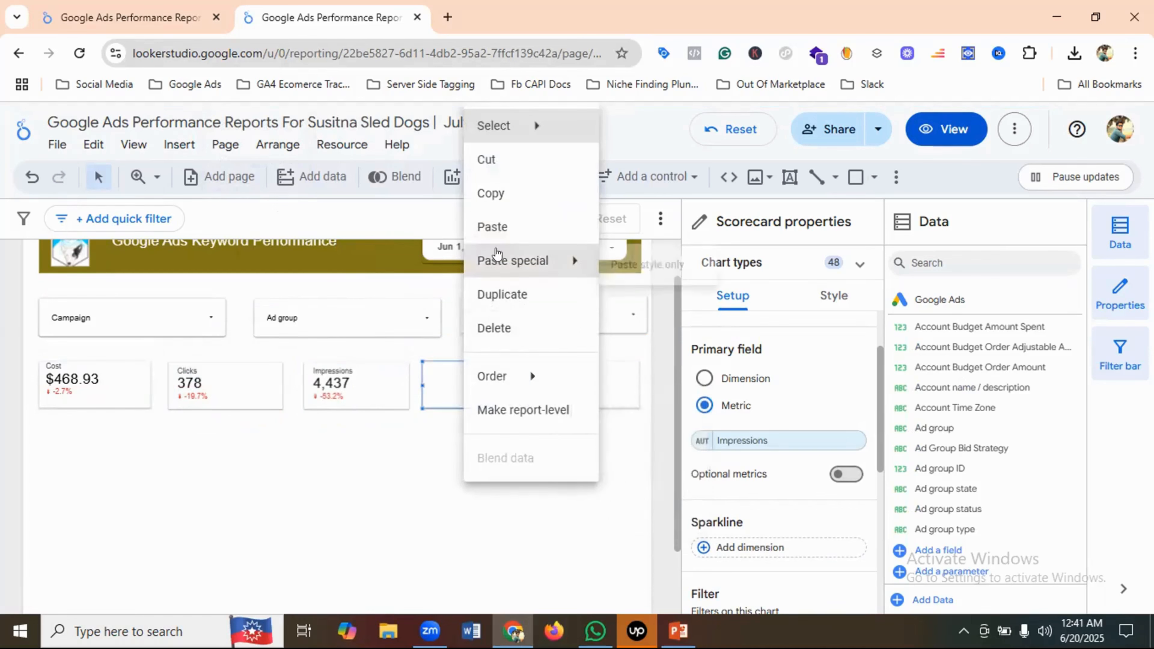
{"action": "left_click", "coordinate": [494, 226]}
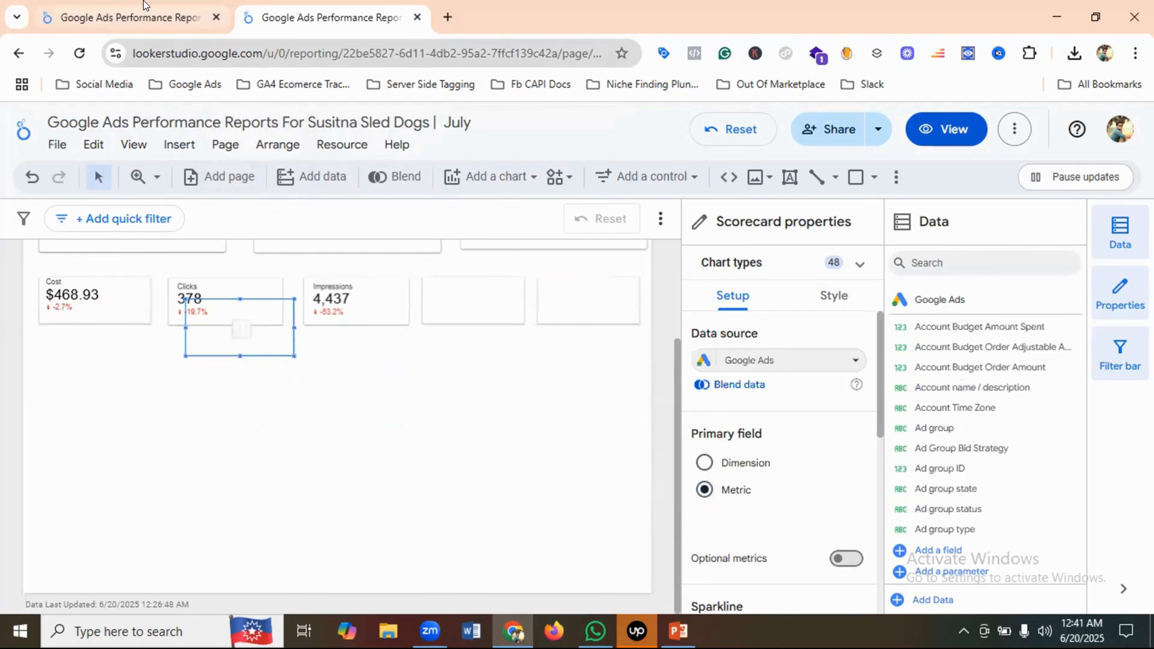
{"action": "left_click", "coordinate": [144, 3]}
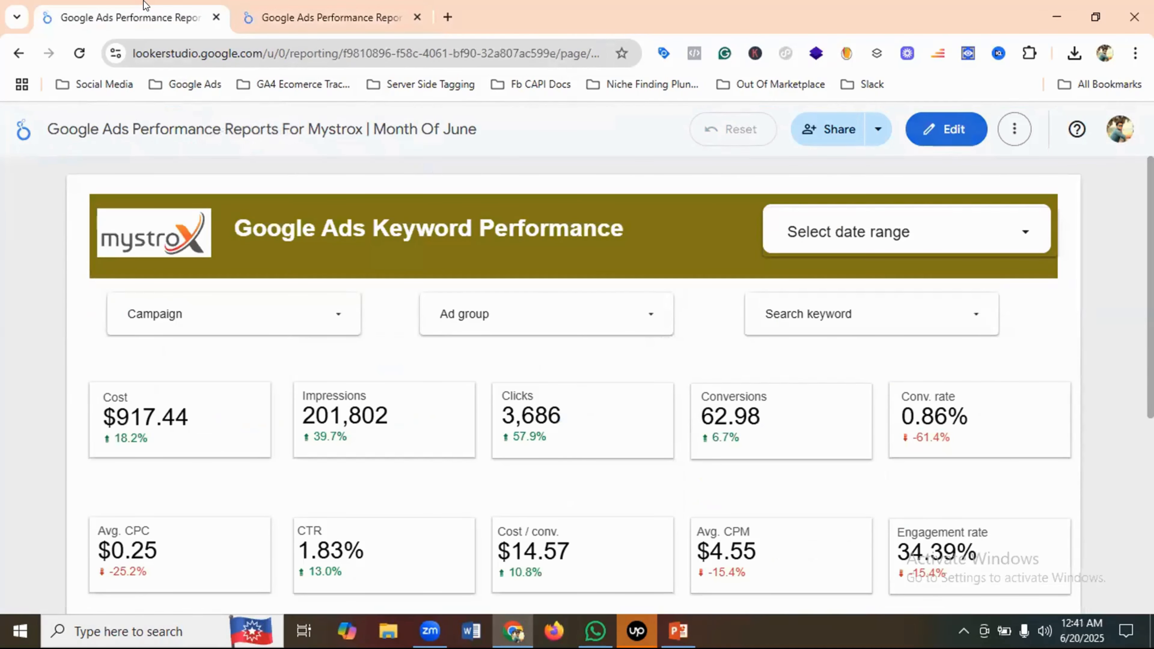
{"action": "left_click", "coordinate": [342, 7]}
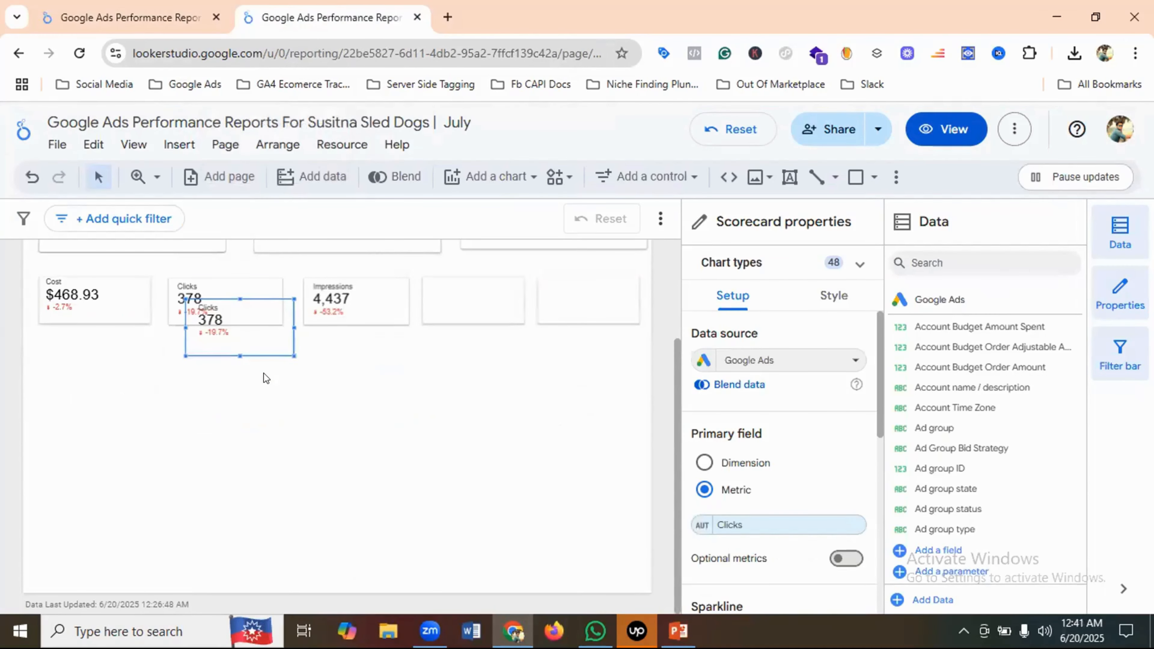
{"action": "left_click_drag", "start_coordinate": [248, 342], "coordinate": [482, 319]}
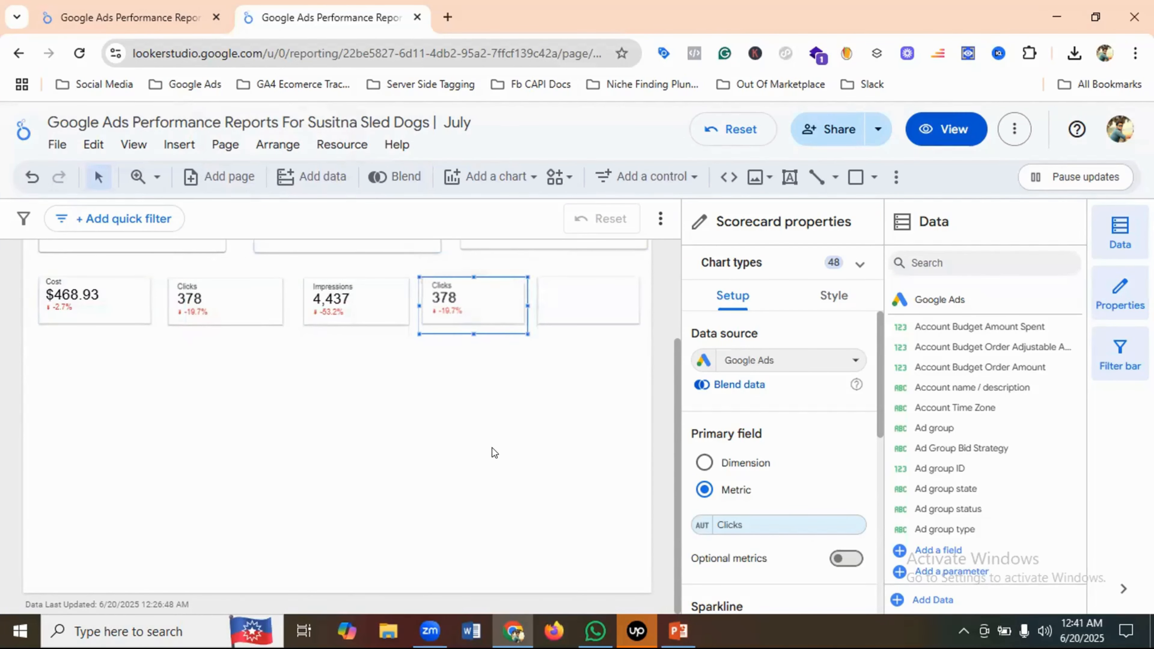
Paste one more Clicks scorecard and position it on the fifth card rectangle, nudged slightly left
{"action": "right_click", "coordinate": [494, 408]}
{"action": "left_click", "coordinate": [528, 336]}
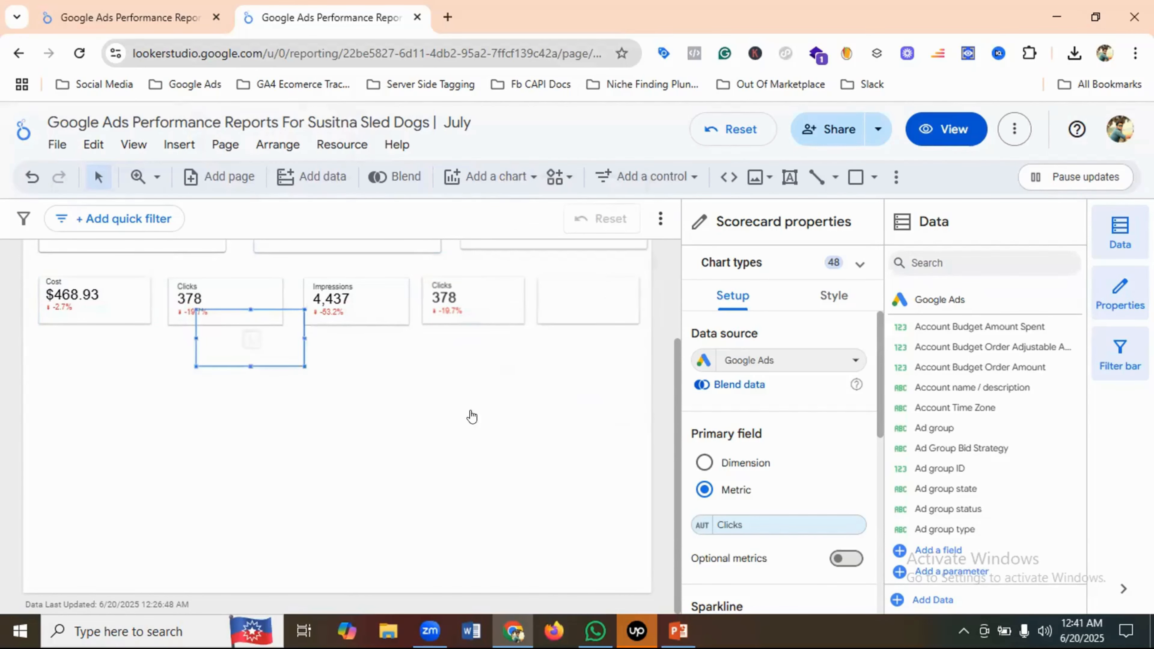
{"action": "scroll", "coordinate": [424, 439], "scroll_direction": "up", "scroll_amount": 3}
{"action": "left_click_drag", "start_coordinate": [242, 434], "coordinate": [582, 399]}
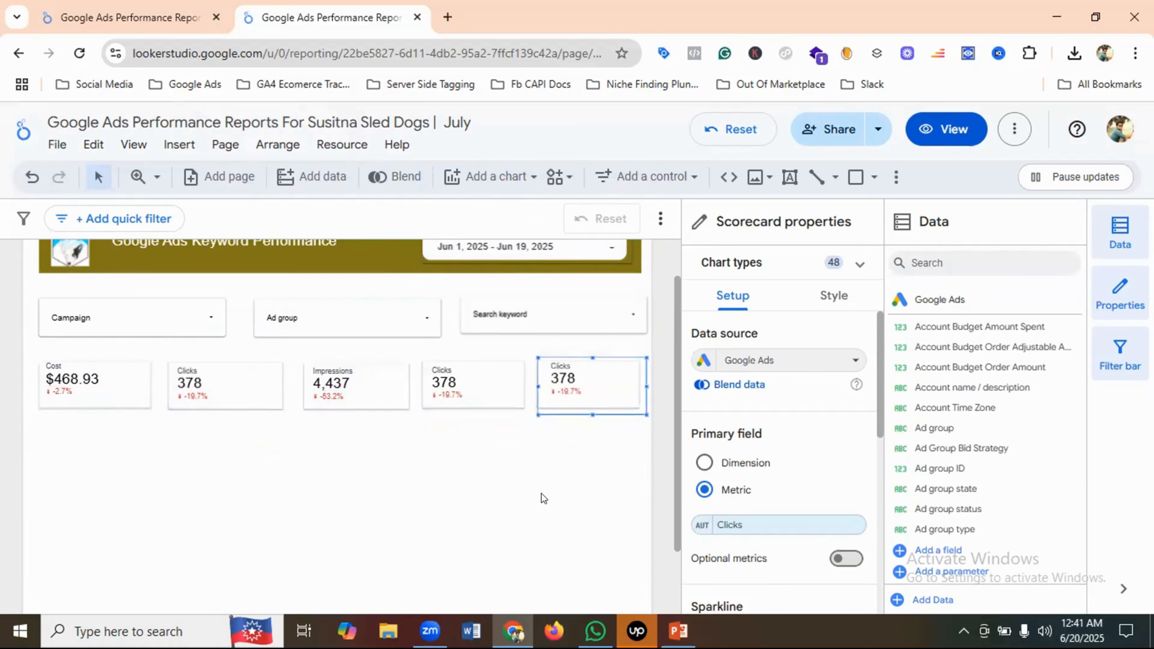
{"action": "left_click", "coordinate": [541, 494]}
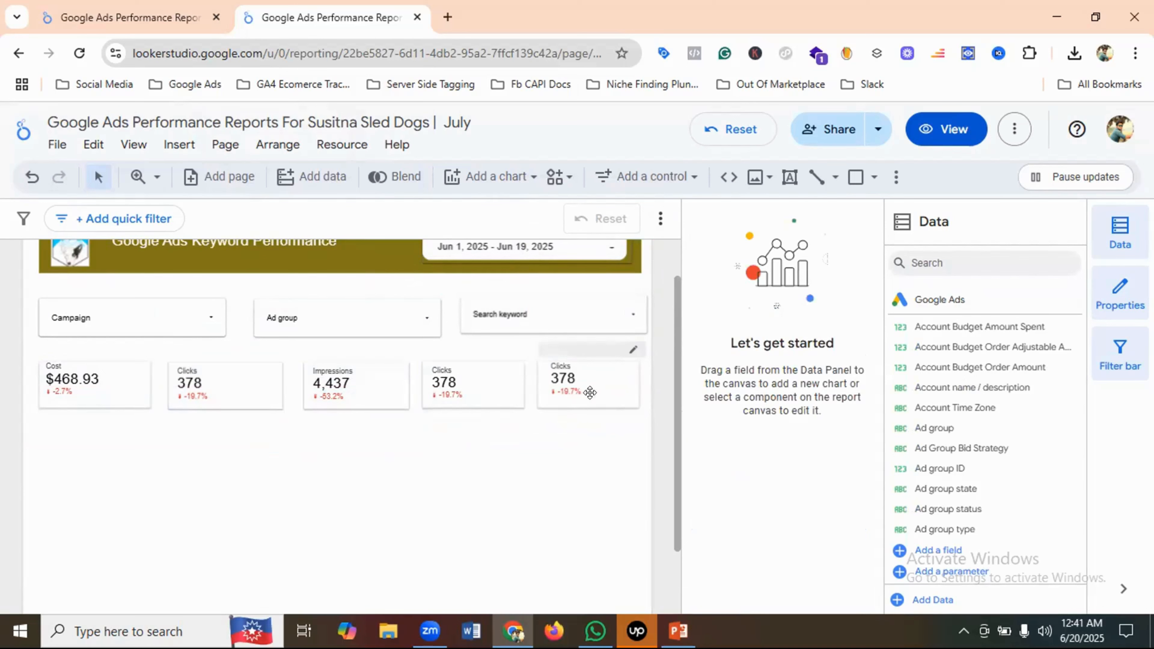
{"action": "left_click_drag", "start_coordinate": [574, 388], "coordinate": [570, 388]}
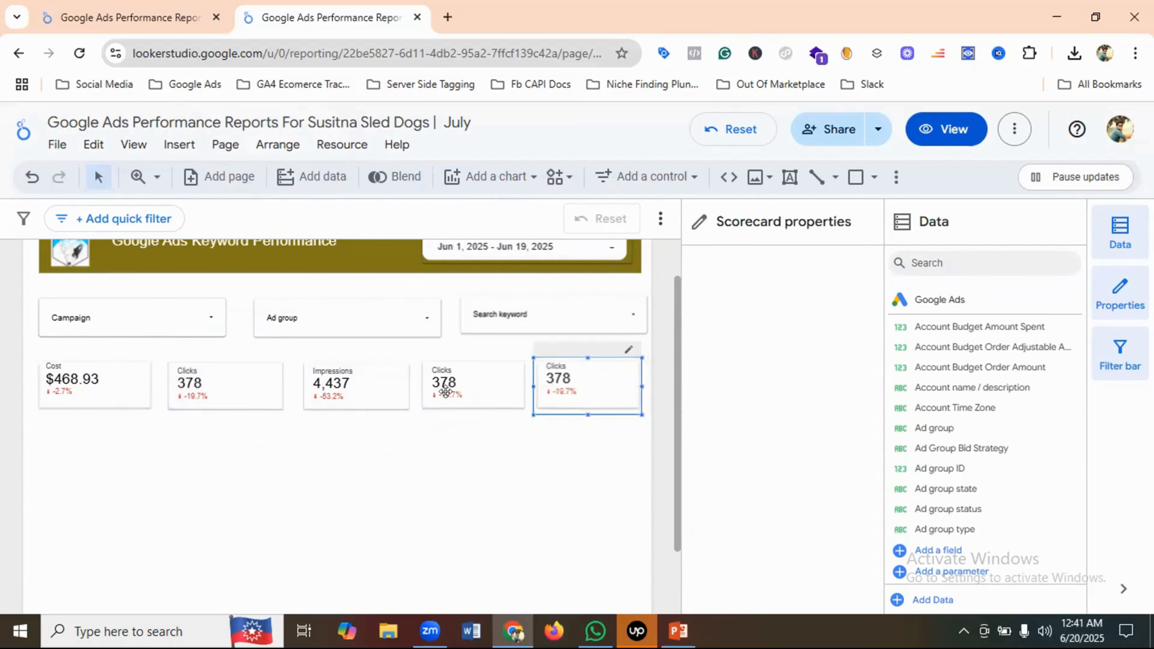
Change the metric of the scorecard on the fourth card to Conversions
{"action": "left_click", "coordinate": [460, 393]}
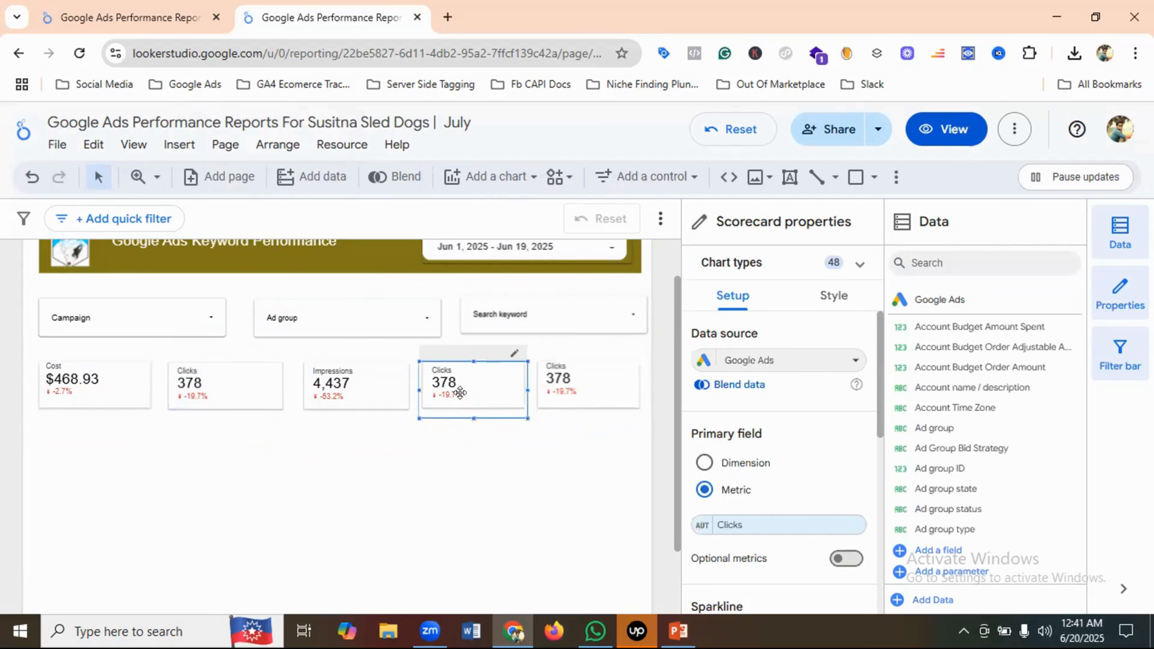
{"action": "scroll", "coordinate": [805, 412], "scroll_direction": "down", "scroll_amount": 4}
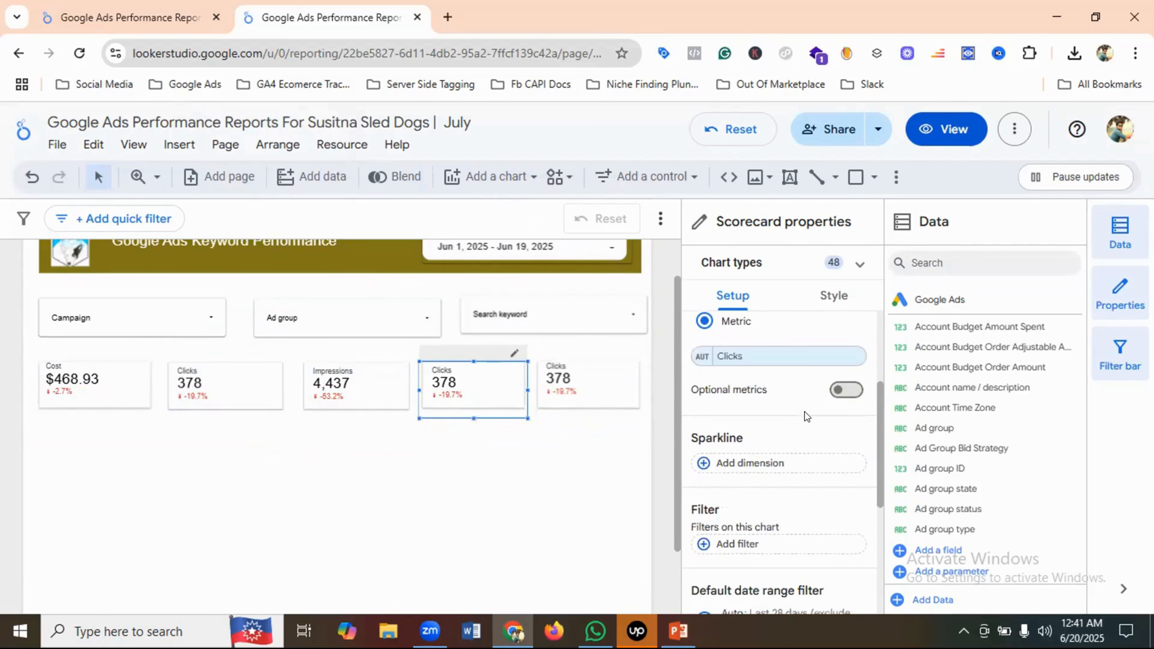
{"action": "left_click", "coordinate": [739, 359]}
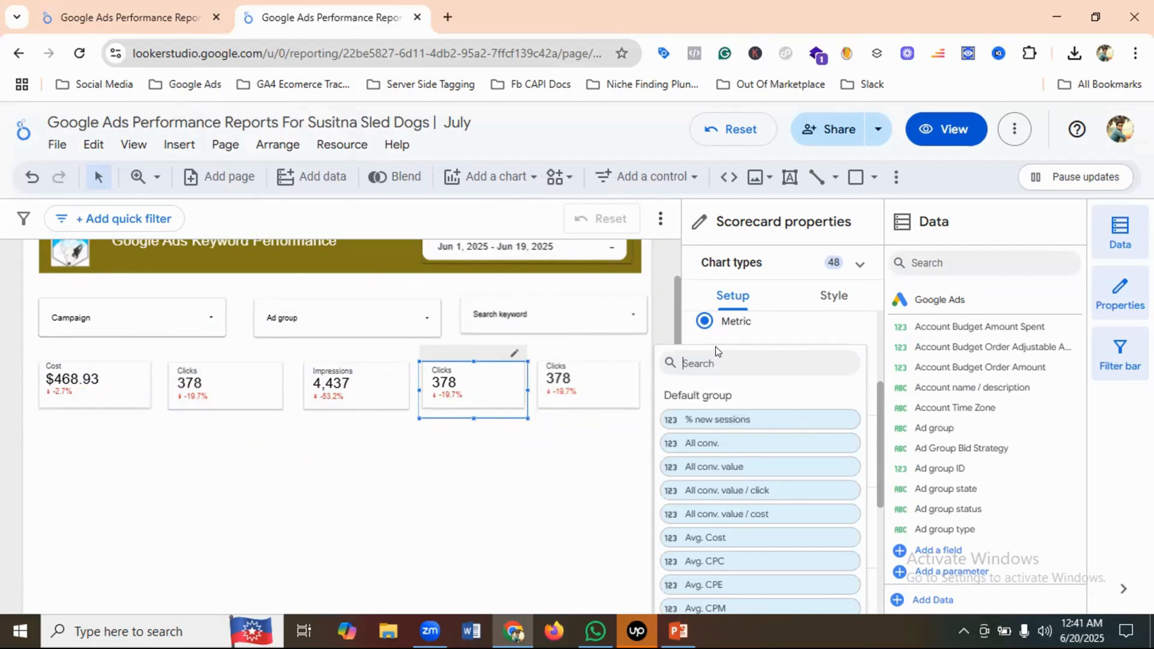
{"action": "type", "text": "convers"}
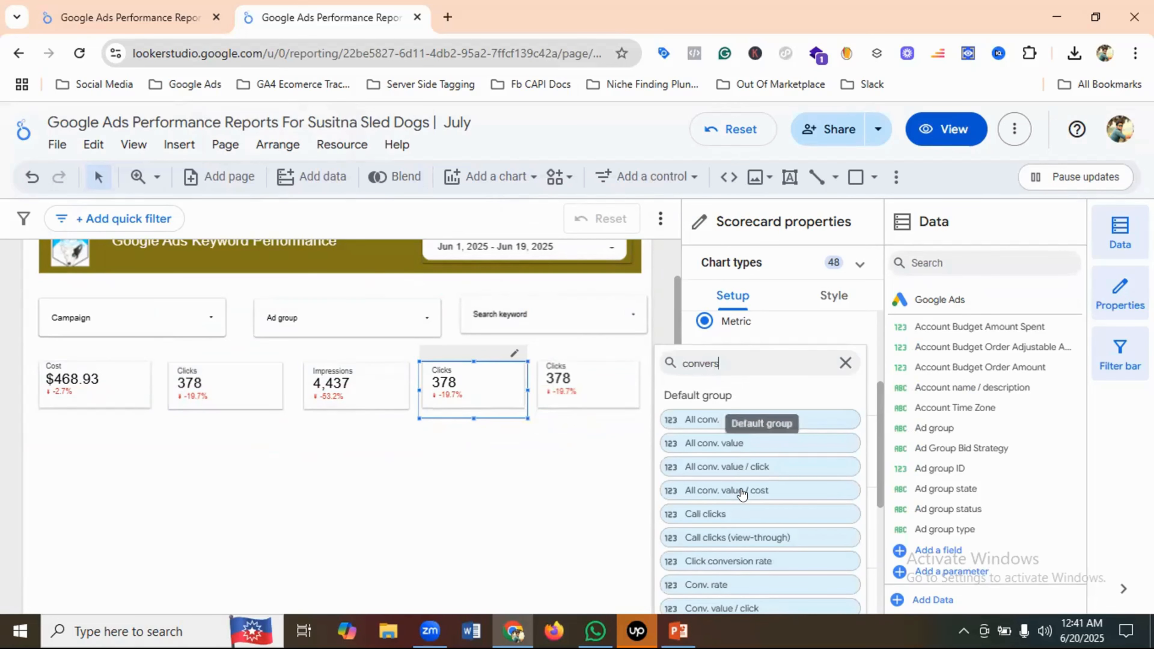
{"action": "scroll", "coordinate": [747, 489], "scroll_direction": "down", "scroll_amount": 3}
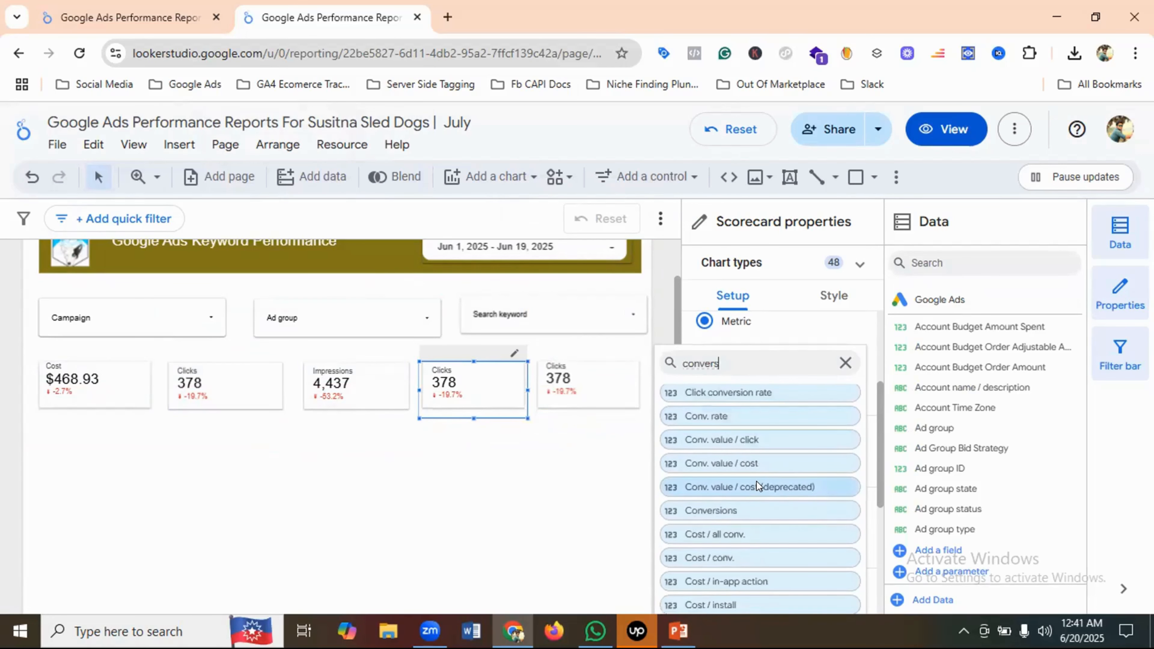
{"action": "left_click", "coordinate": [736, 508]}
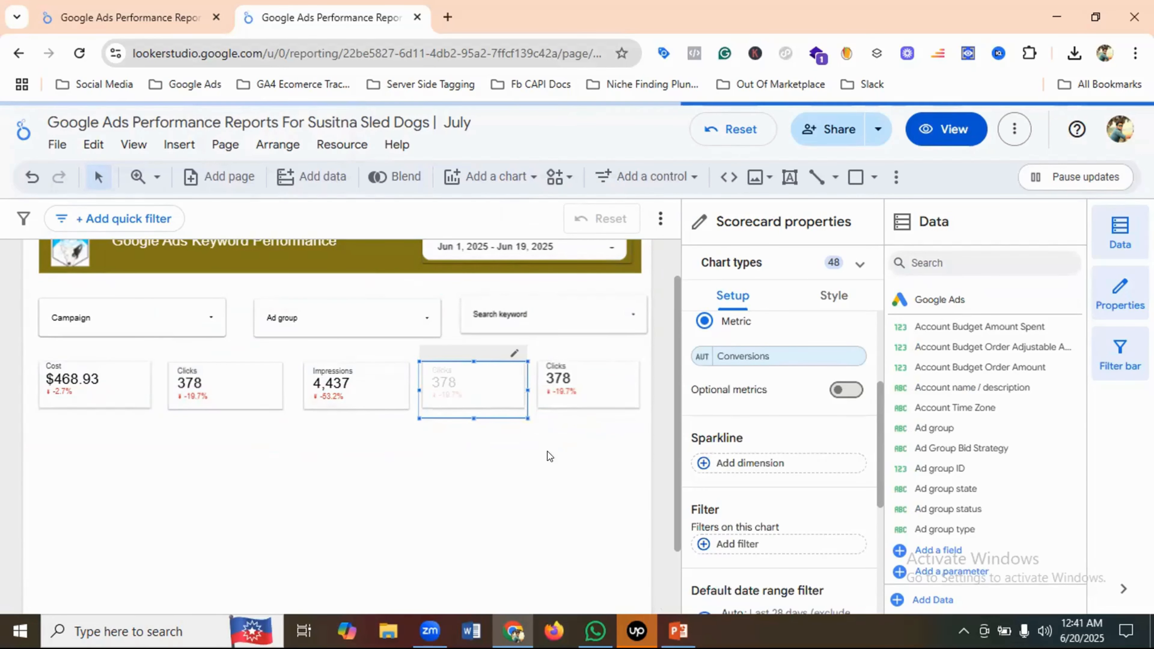
Check the fifth metric in the Mystrox report, and set the fifth card's scorecard metric to Conv. rate
{"action": "left_click", "coordinate": [151, 5]}
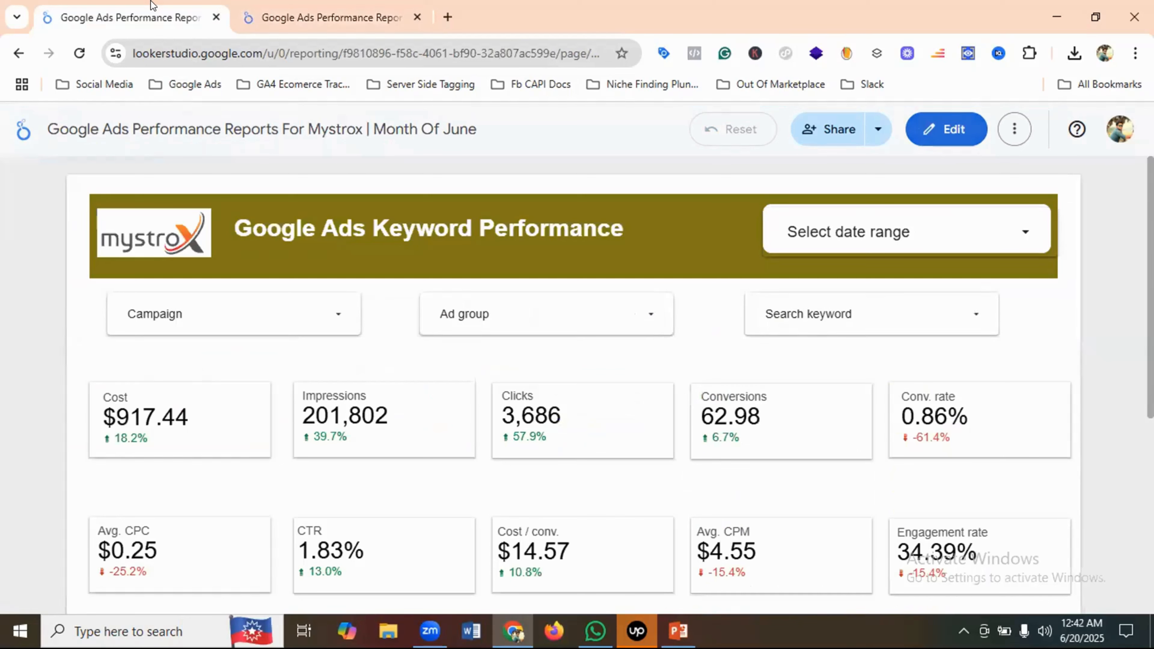
{"action": "left_click", "coordinate": [345, 18]}
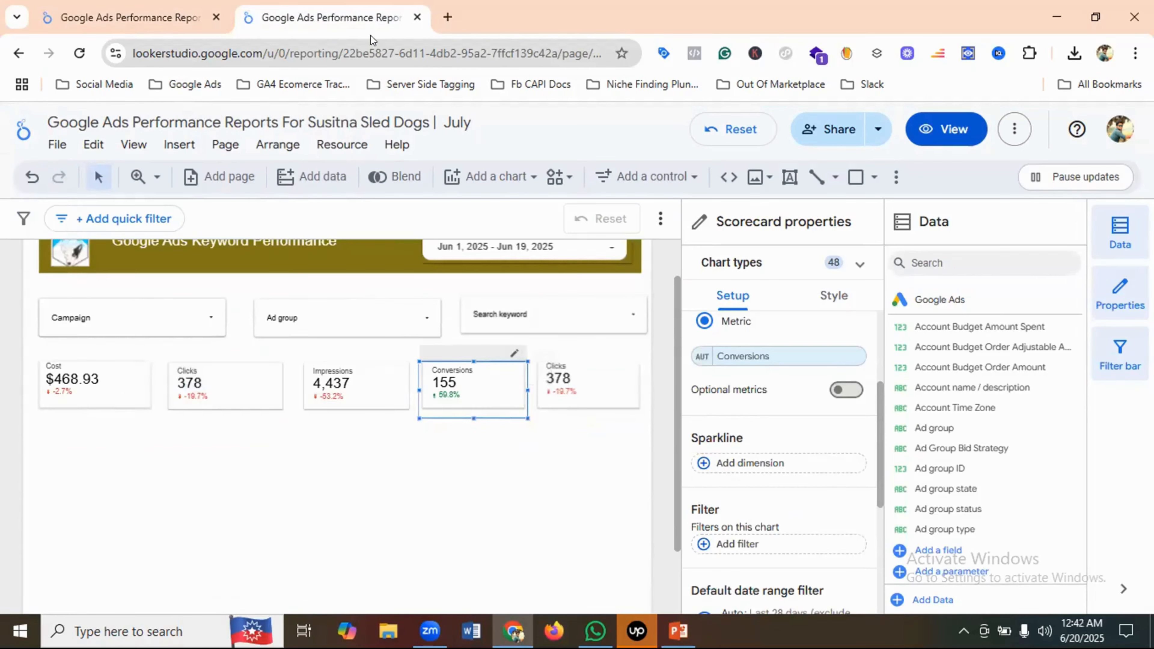
{"action": "left_click", "coordinate": [577, 386]}
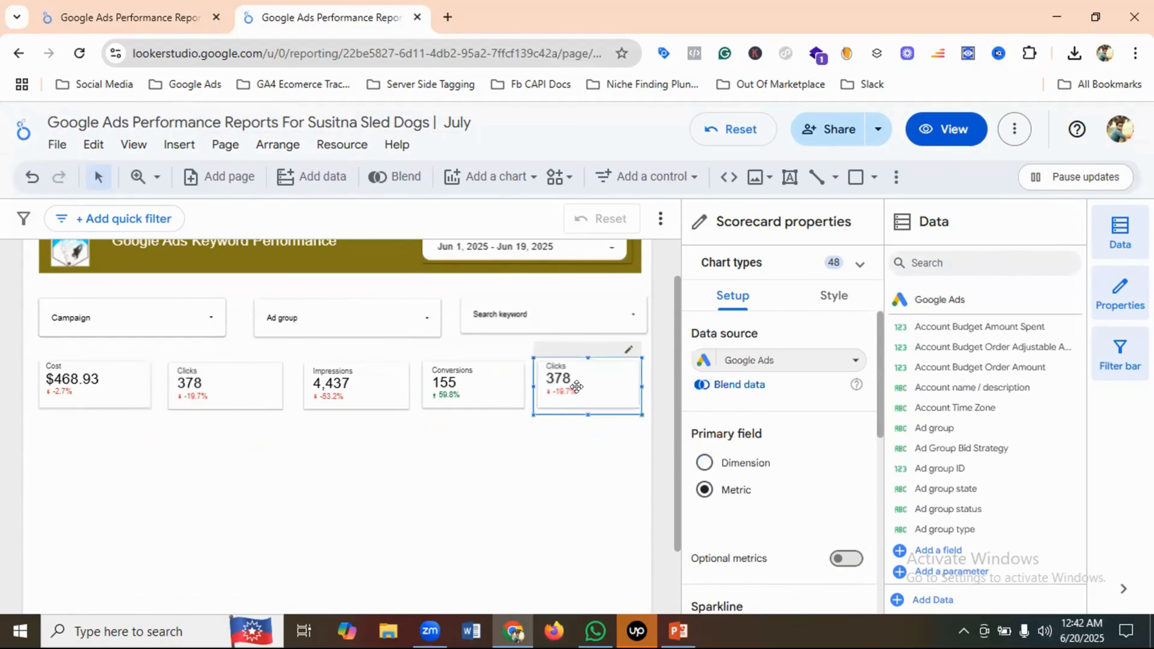
{"action": "scroll", "coordinate": [831, 440], "scroll_direction": "down", "scroll_amount": 2}
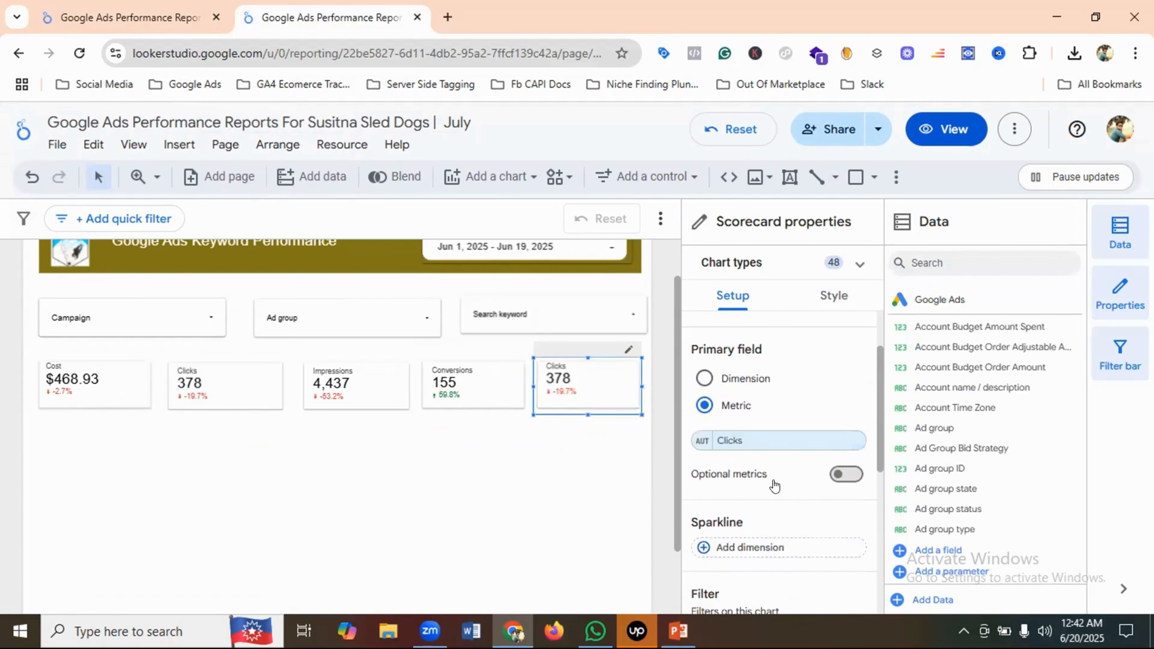
{"action": "left_click", "coordinate": [749, 442]}
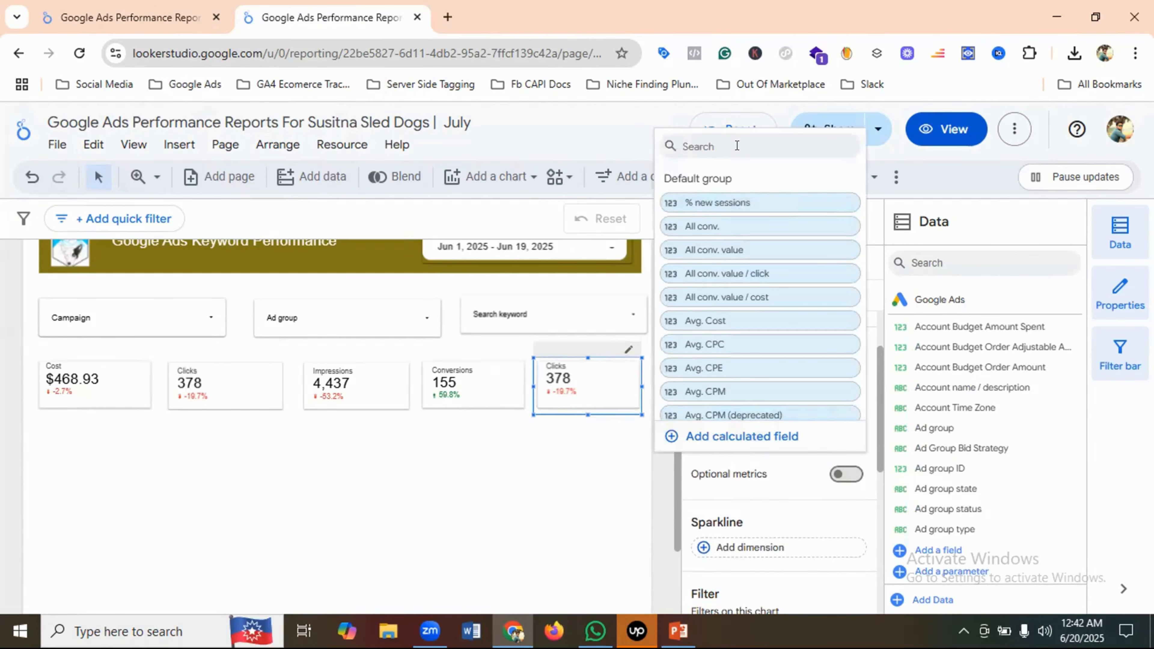
{"action": "type", "text": "convers"}
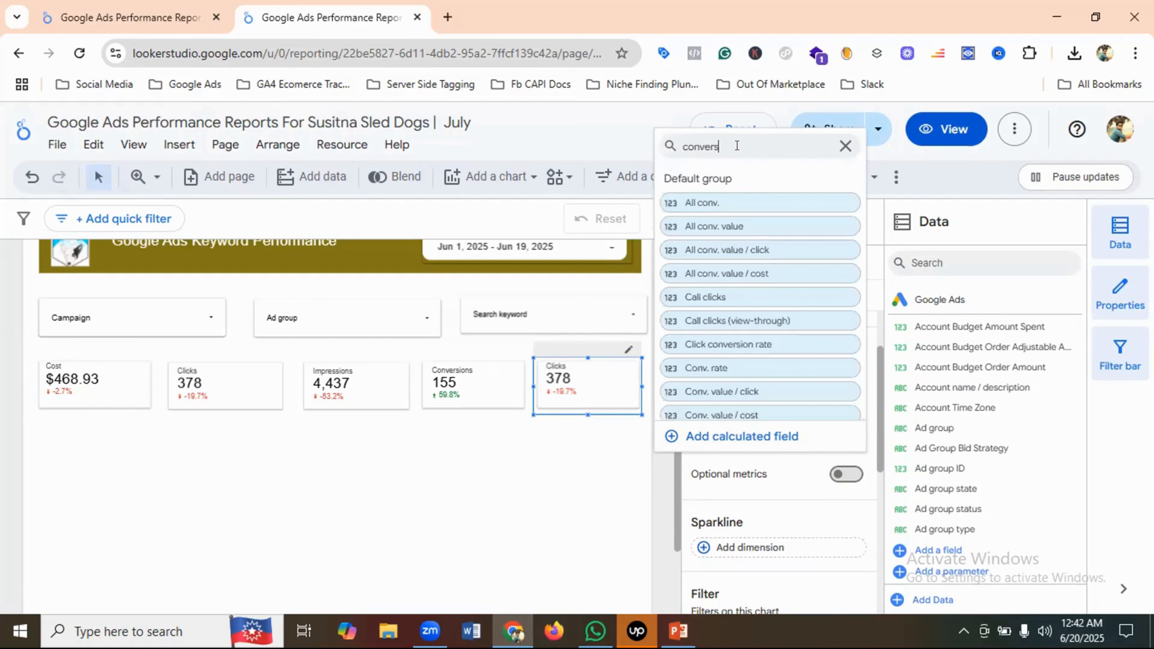
{"action": "type", "text": "ion"}
{"action": "left_click", "coordinate": [721, 366]}
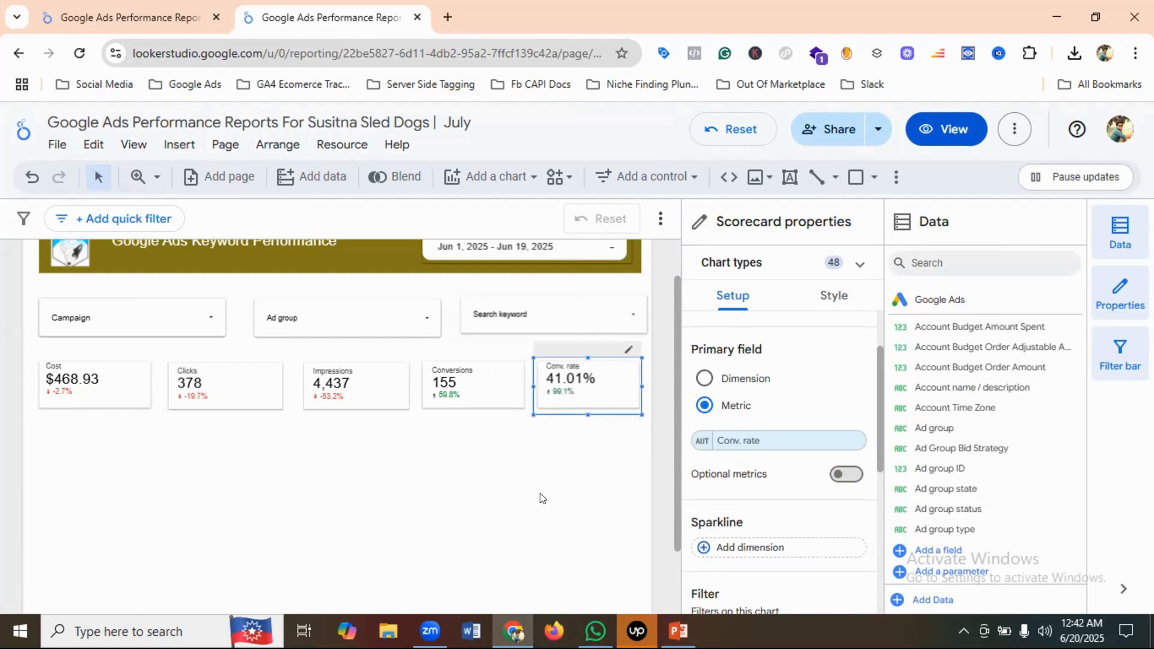
{"action": "left_click", "coordinate": [321, 519]}
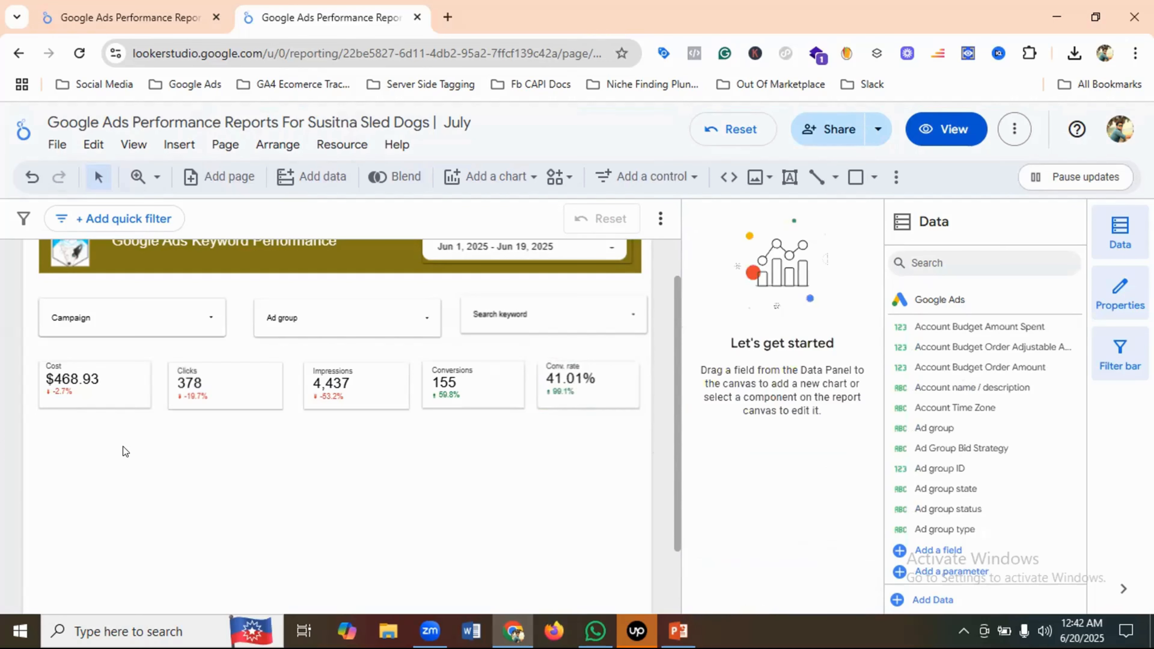
Select the Cost, Clicks, Impressions, Conversions and Conv. rate scorecards together and distribute them horizontally
{"action": "left_click", "coordinate": [129, 400]}
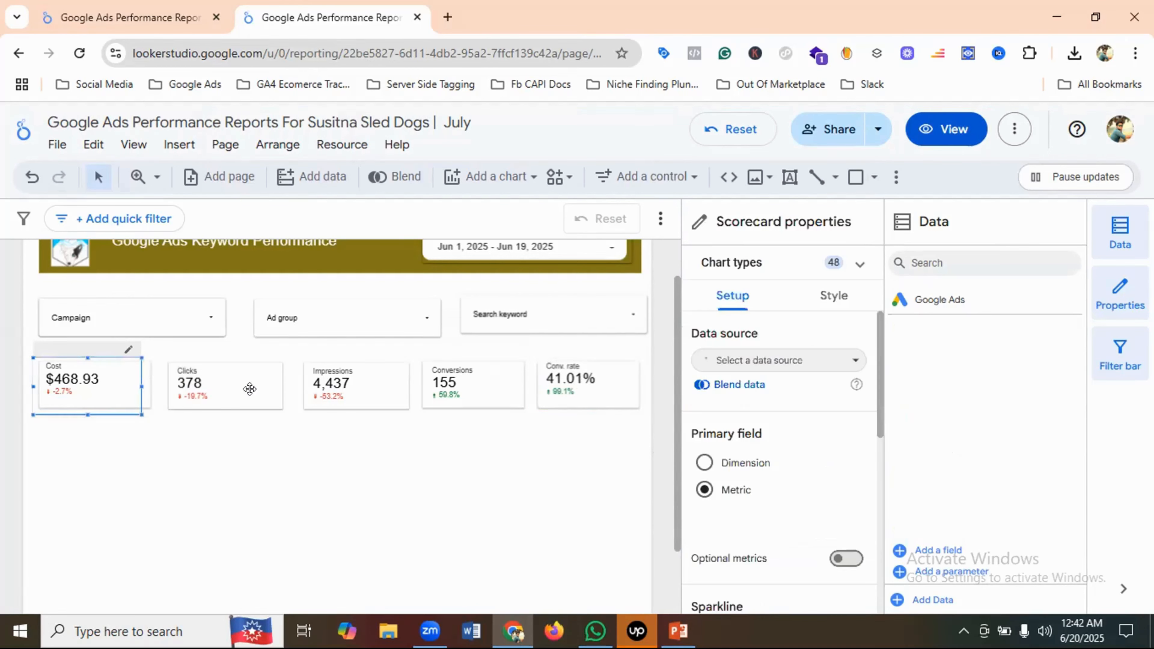
{"action": "left_click", "coordinate": [223, 387], "text": "shift"}
{"action": "left_click", "coordinate": [370, 387], "text": "shift"}
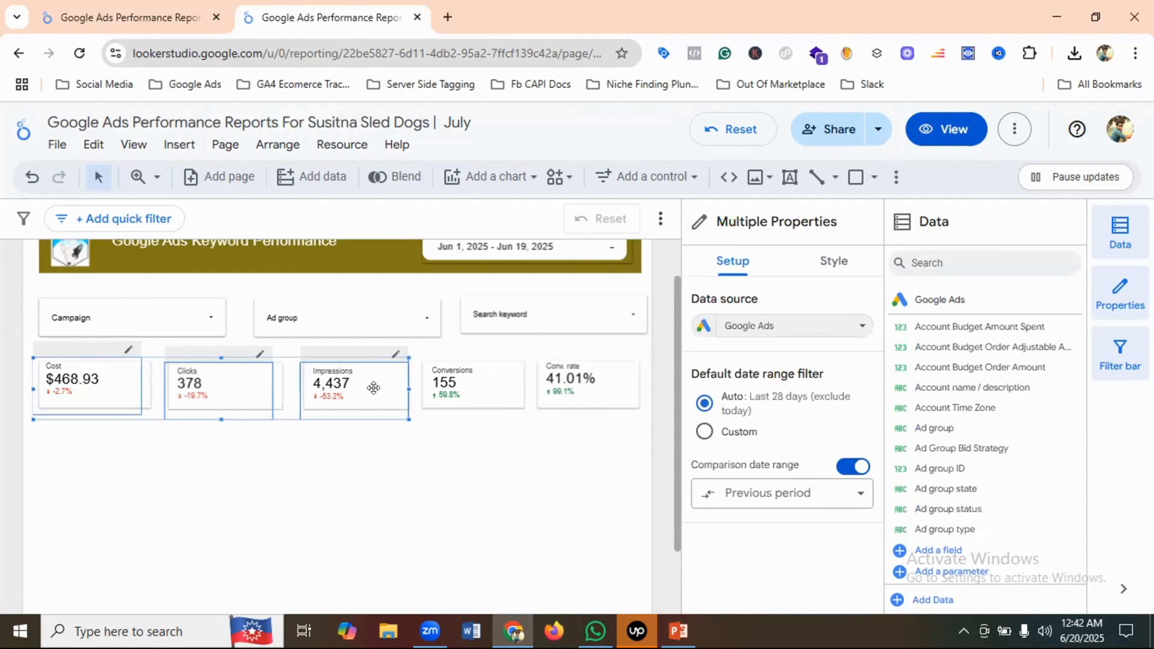
{"action": "left_click", "coordinate": [466, 377], "text": "shift"}
{"action": "left_click", "coordinate": [616, 387], "text": "shift"}
{"action": "right_click", "coordinate": [614, 385]}
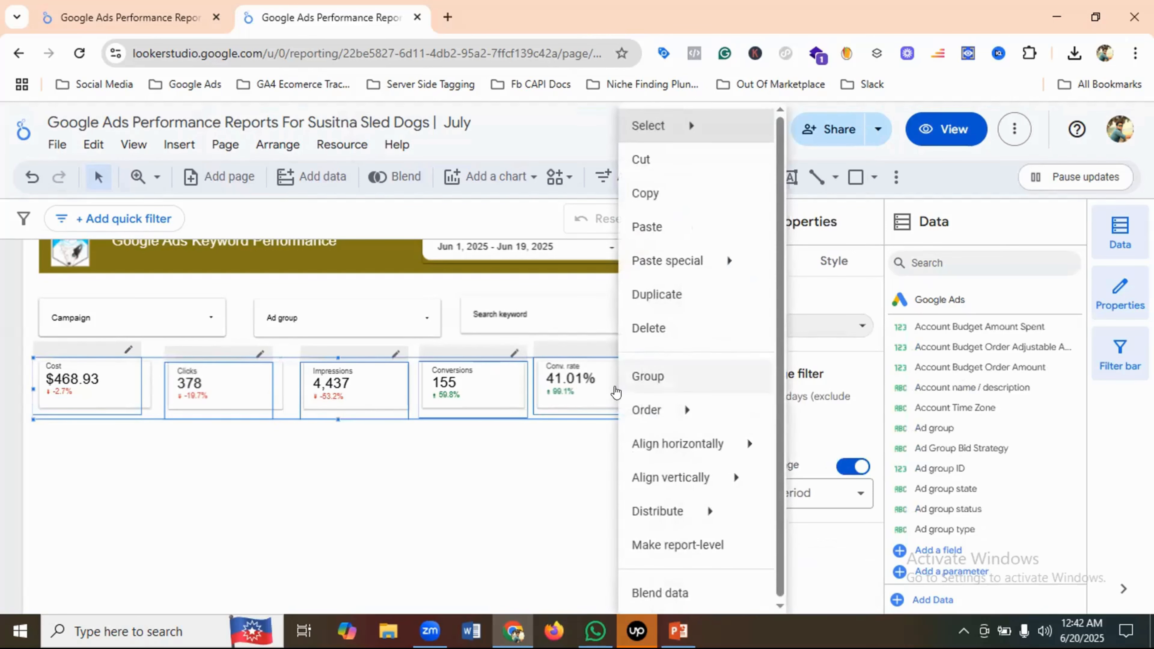
{"action": "mouse_move", "coordinate": [654, 410]}
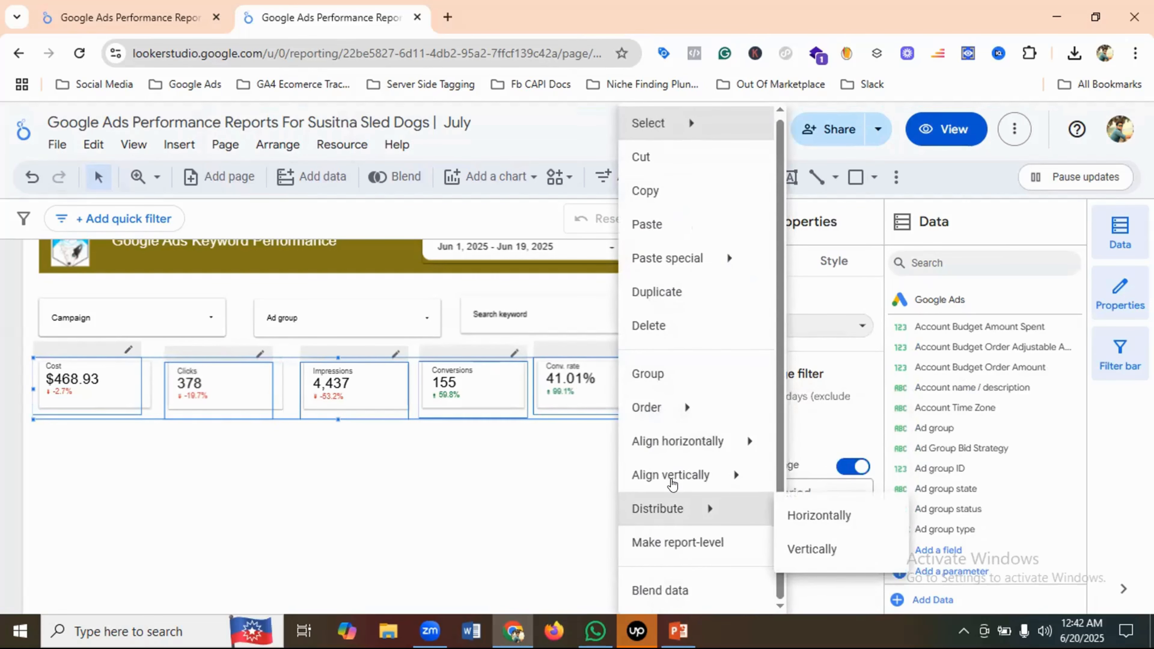
{"action": "left_click", "coordinate": [820, 516]}
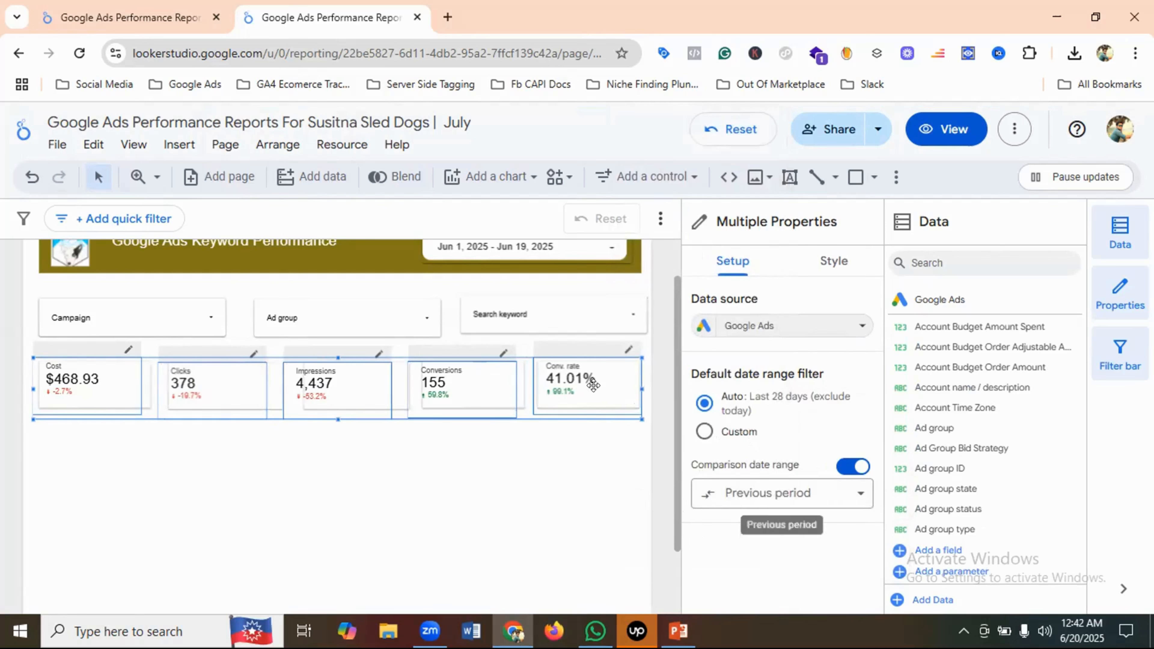
Distribute the five selected scorecards vertically, and preview the report page before returning to editing
{"action": "right_click", "coordinate": [601, 391]}
{"action": "mouse_move", "coordinate": [664, 508]}
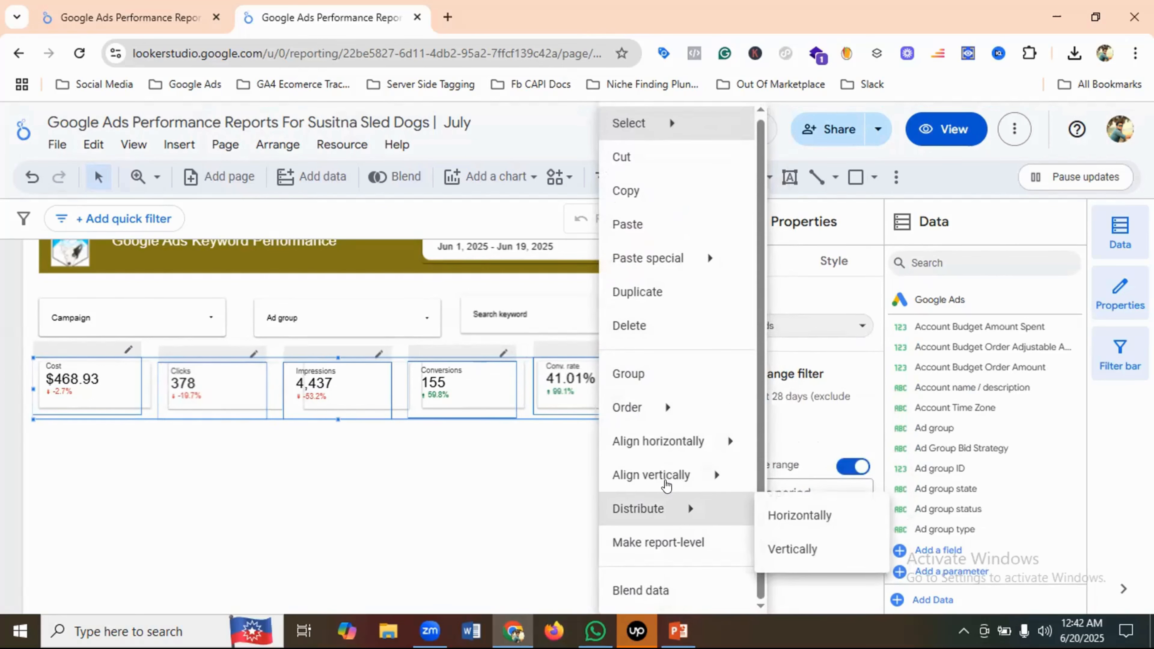
{"action": "left_click", "coordinate": [795, 549]}
{"action": "left_click", "coordinate": [505, 490]}
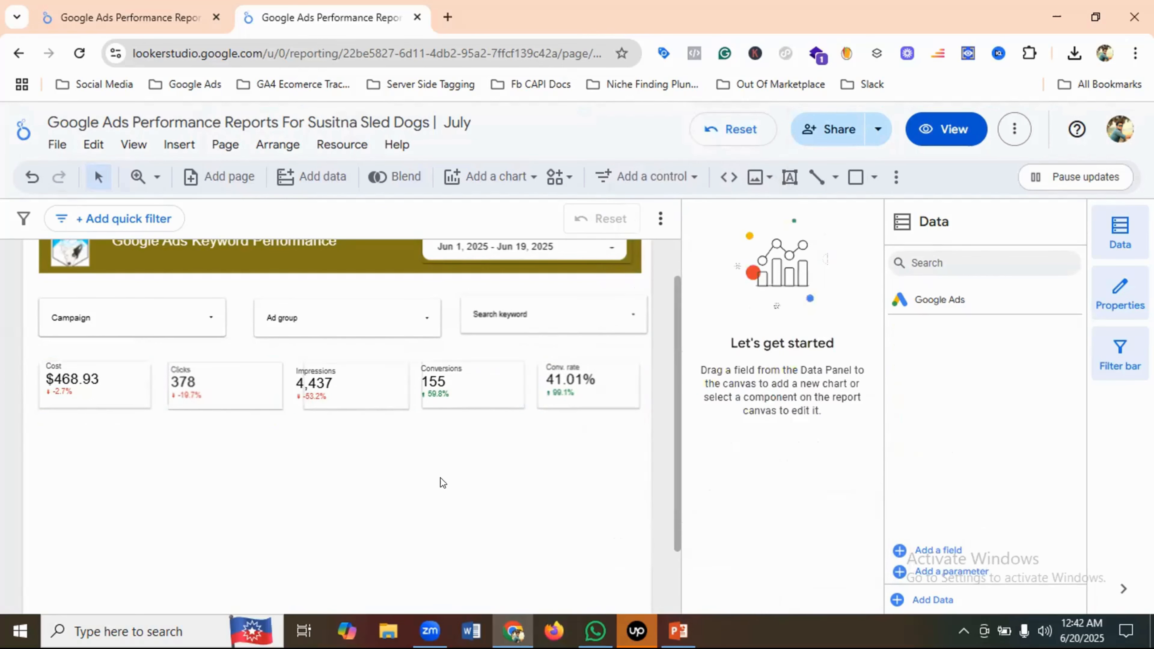
{"action": "left_click", "coordinate": [947, 129]}
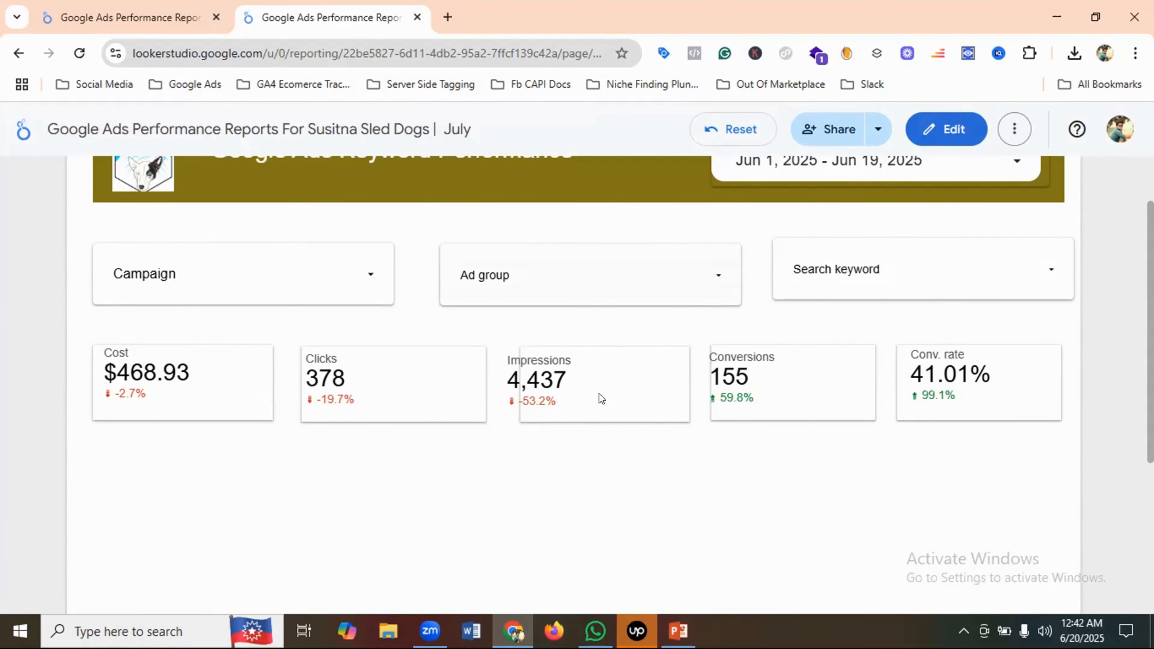
{"action": "left_click", "coordinate": [945, 130]}
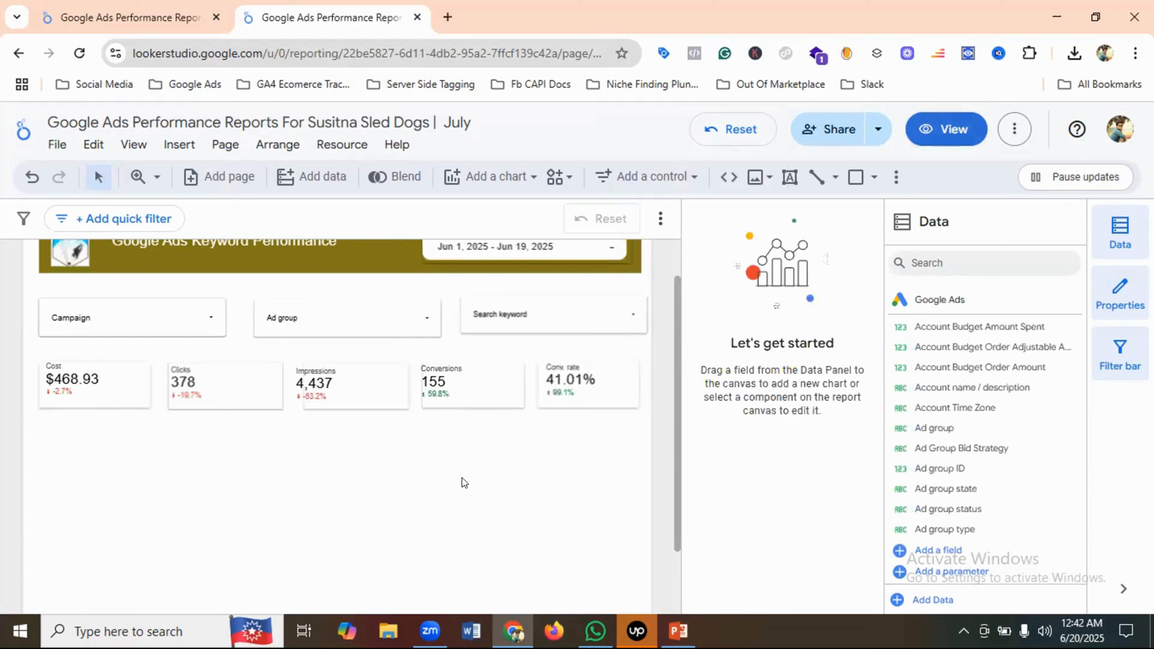
Shift the Impressions, Conversions and Conv. rate scorecards slightly to the right so each sits inside its card
{"action": "left_click_drag", "start_coordinate": [391, 392], "coordinate": [453, 386]}
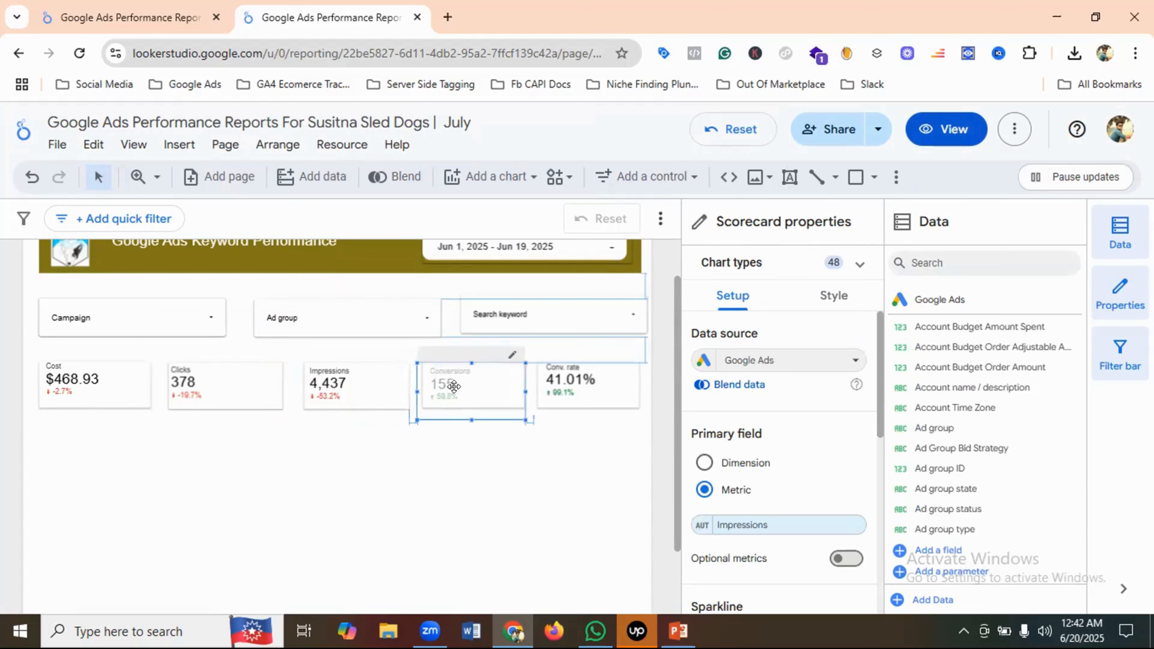
{"action": "left_click_drag", "start_coordinate": [454, 386], "coordinate": [454, 387]}
{"action": "left_click_drag", "start_coordinate": [570, 386], "coordinate": [574, 380]}
{"action": "left_click", "coordinate": [549, 464]}
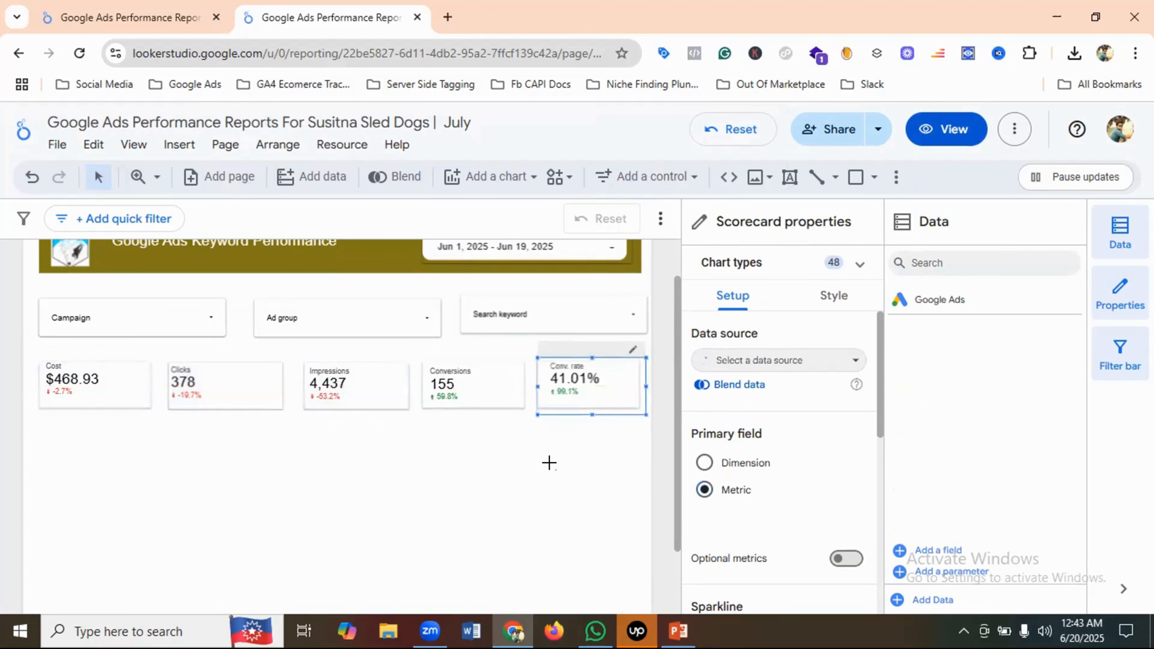
Preview the report page and check the options in the Campaign and Ad group filters
{"action": "left_click", "coordinate": [940, 121]}
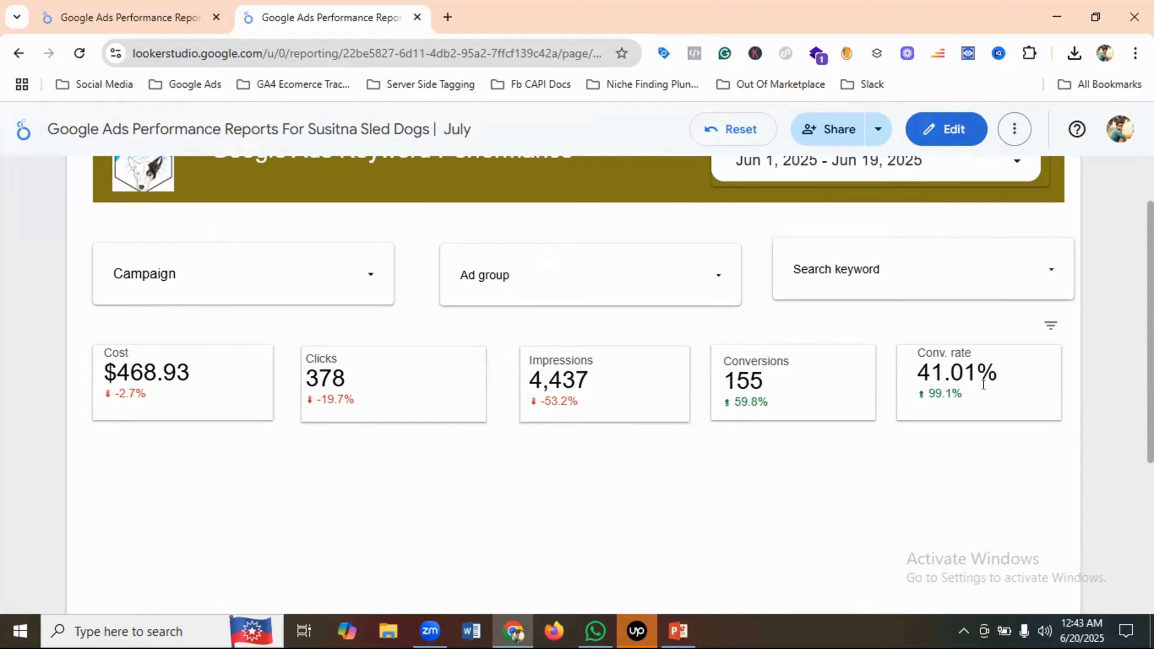
{"action": "scroll", "coordinate": [576, 423], "scroll_direction": "up", "scroll_amount": 2}
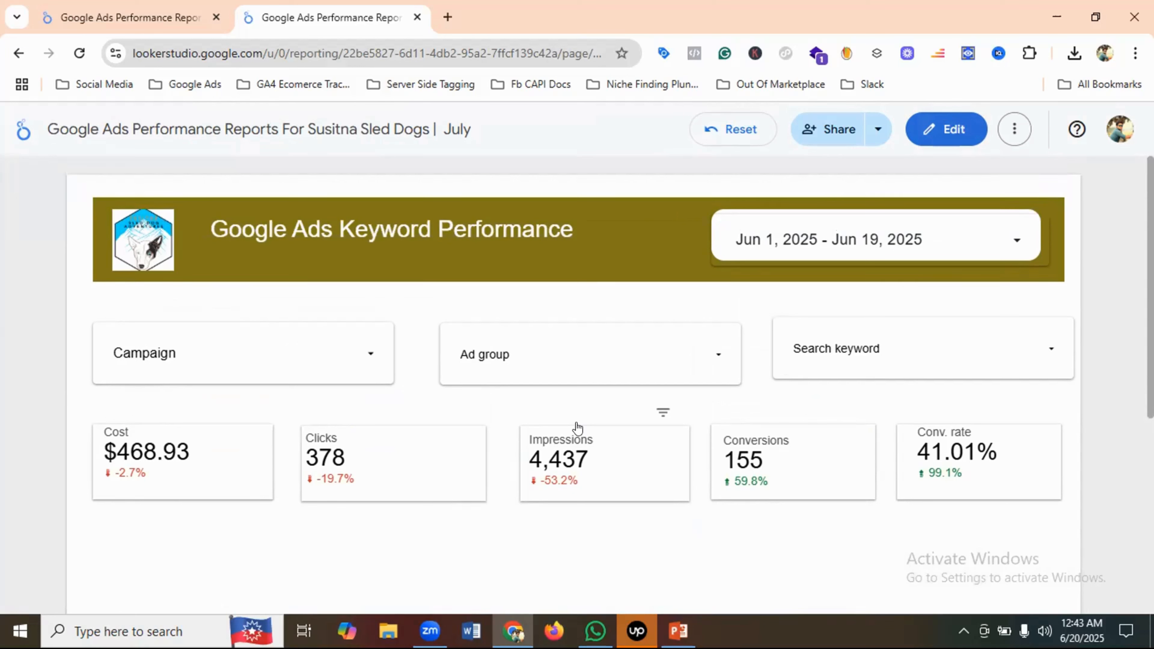
{"action": "left_click", "coordinate": [329, 362]}
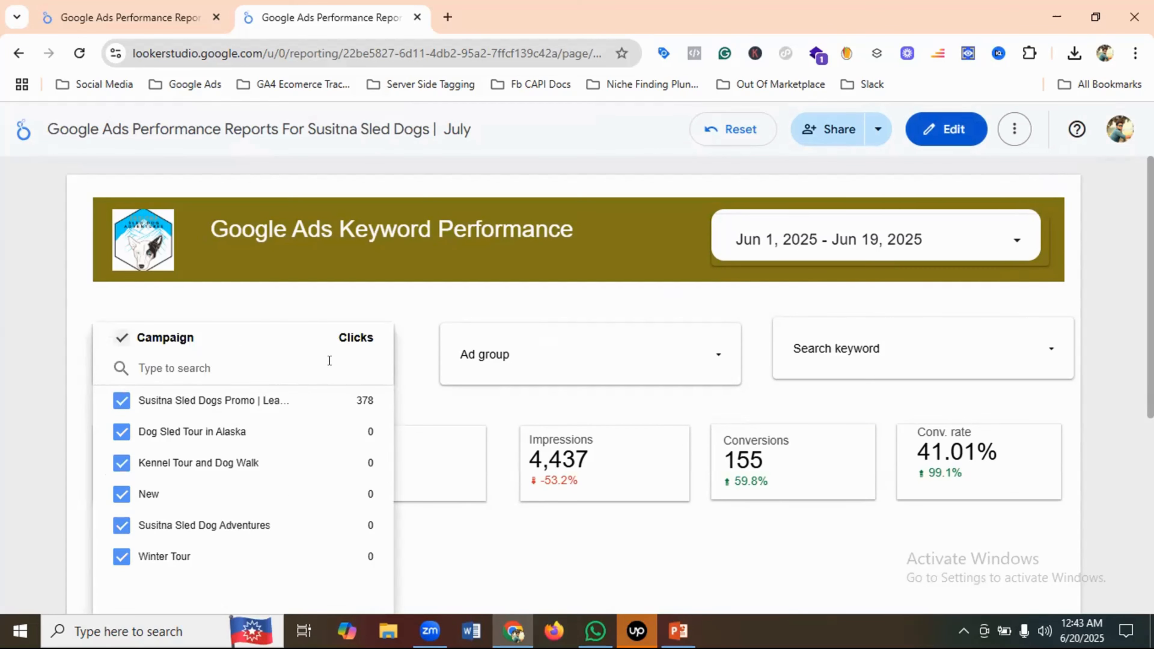
{"action": "left_click", "coordinate": [463, 552]}
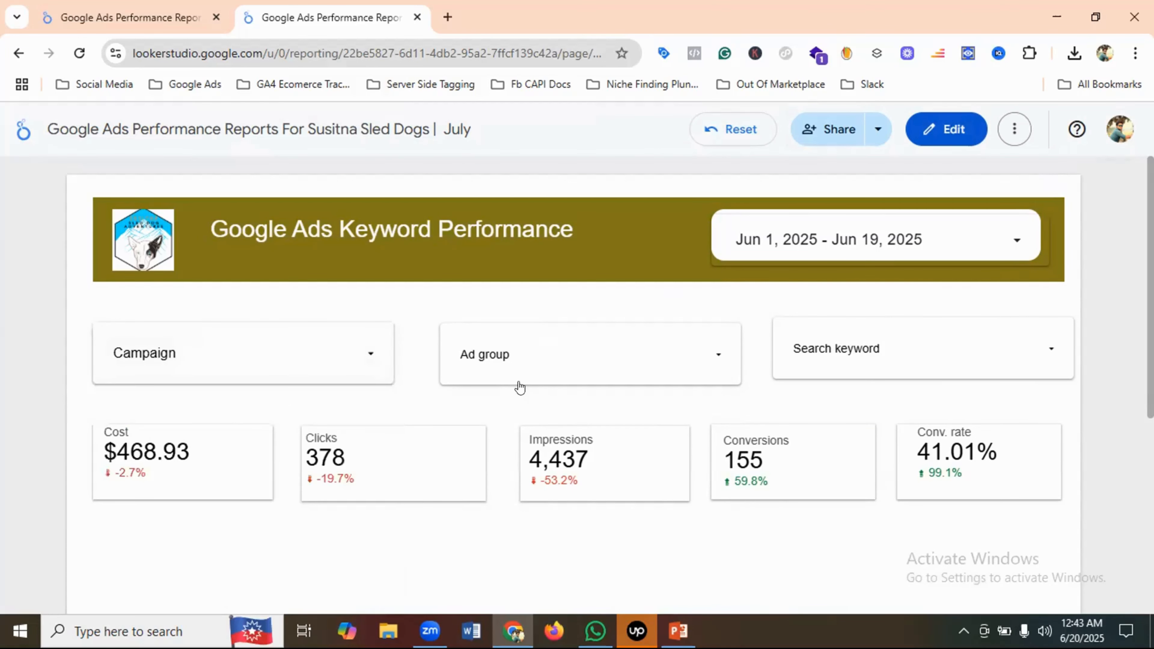
{"action": "left_click", "coordinate": [519, 373]}
{"action": "left_click", "coordinate": [395, 548]}
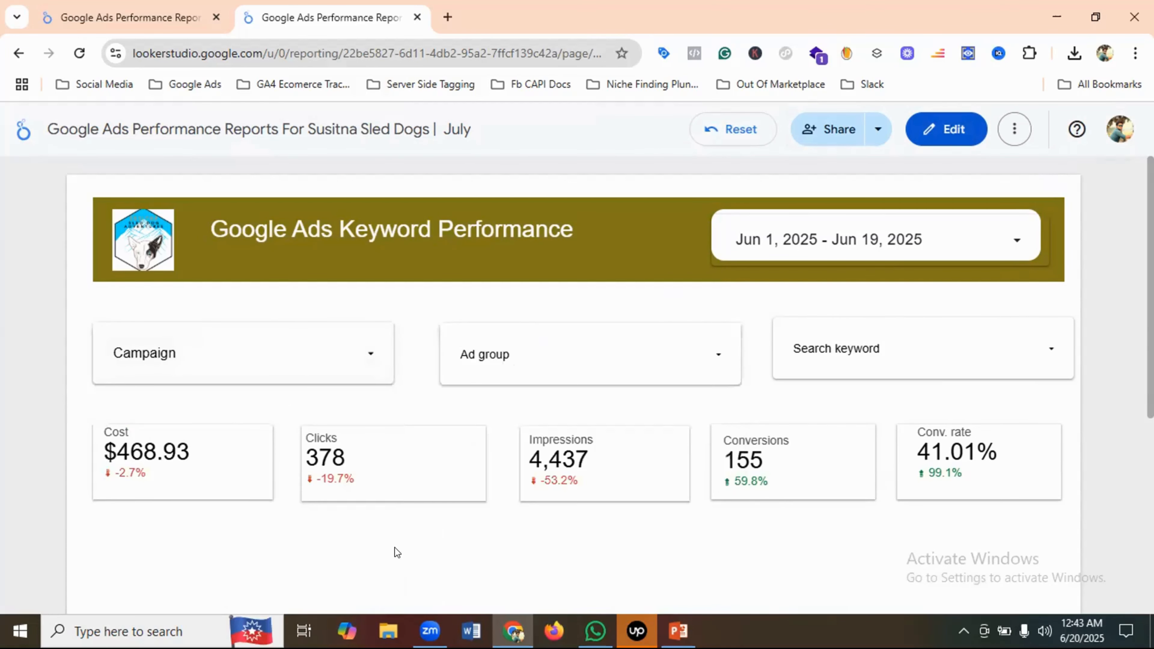
Look through the Search keyword filter's list and review the whole page in preview before returning to editing
{"action": "left_click", "coordinate": [933, 354]}
{"action": "scroll", "coordinate": [928, 428], "scroll_direction": "down", "scroll_amount": 5}
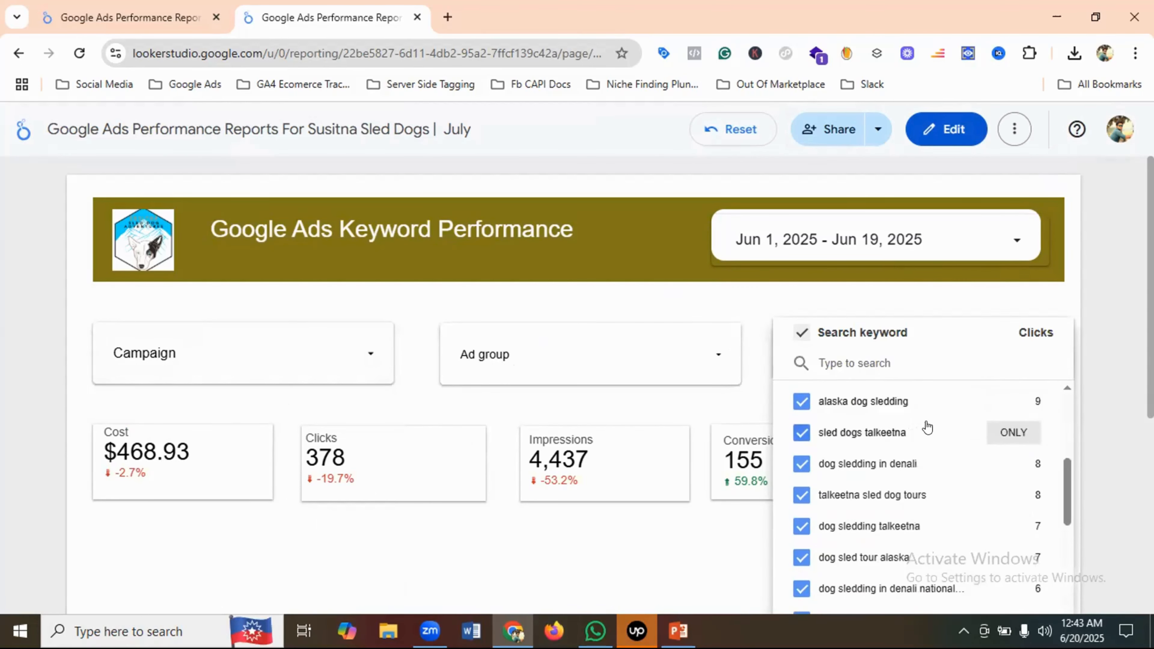
{"action": "scroll", "coordinate": [928, 427], "scroll_direction": "up", "scroll_amount": 5}
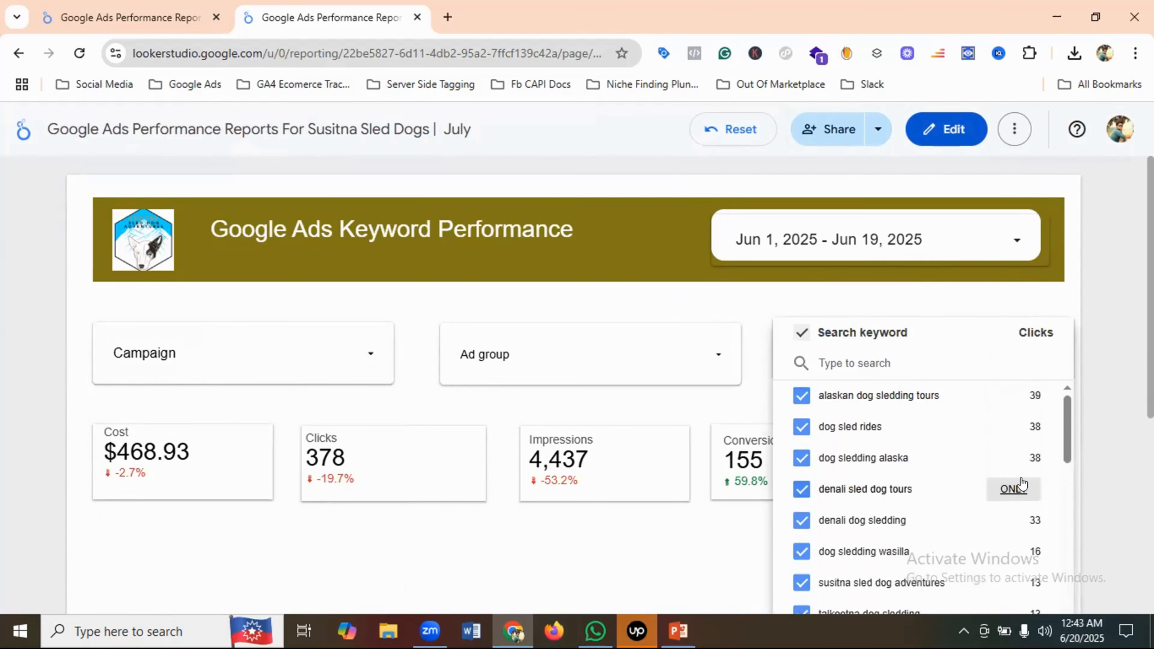
{"action": "scroll", "coordinate": [1022, 483], "scroll_direction": "down", "scroll_amount": 5}
{"action": "scroll", "coordinate": [1018, 477], "scroll_direction": "down", "scroll_amount": 5}
{"action": "scroll", "coordinate": [858, 448], "scroll_direction": "up", "scroll_amount": 1}
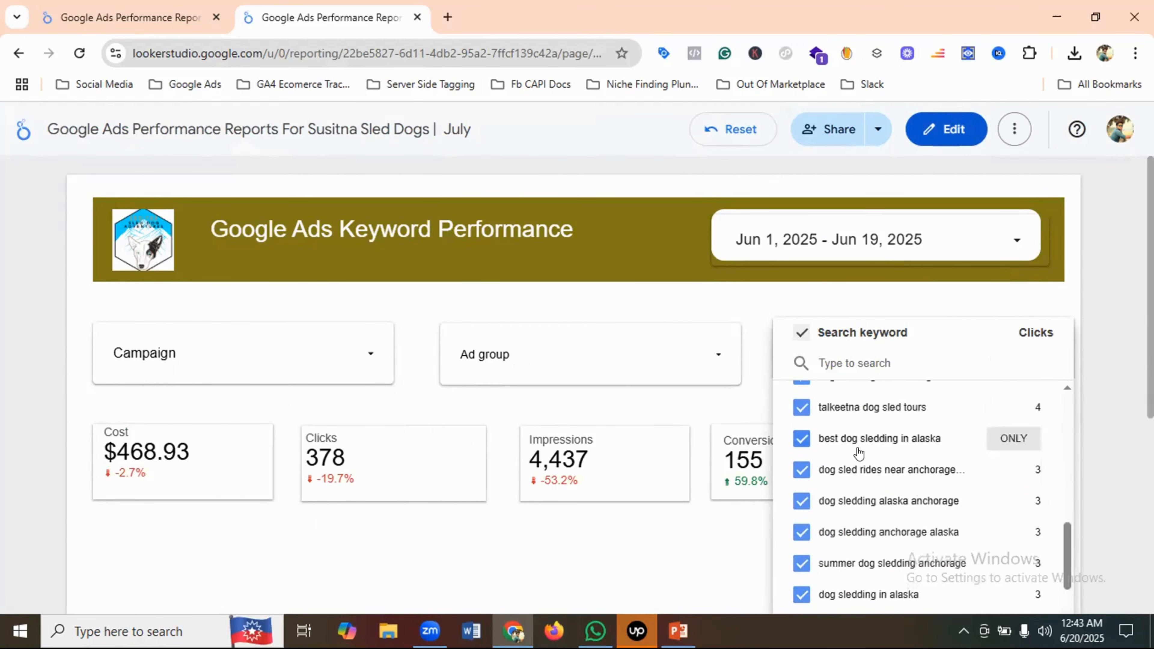
{"action": "left_click", "coordinate": [257, 562]}
{"action": "scroll", "coordinate": [312, 485], "scroll_direction": "down", "scroll_amount": 3}
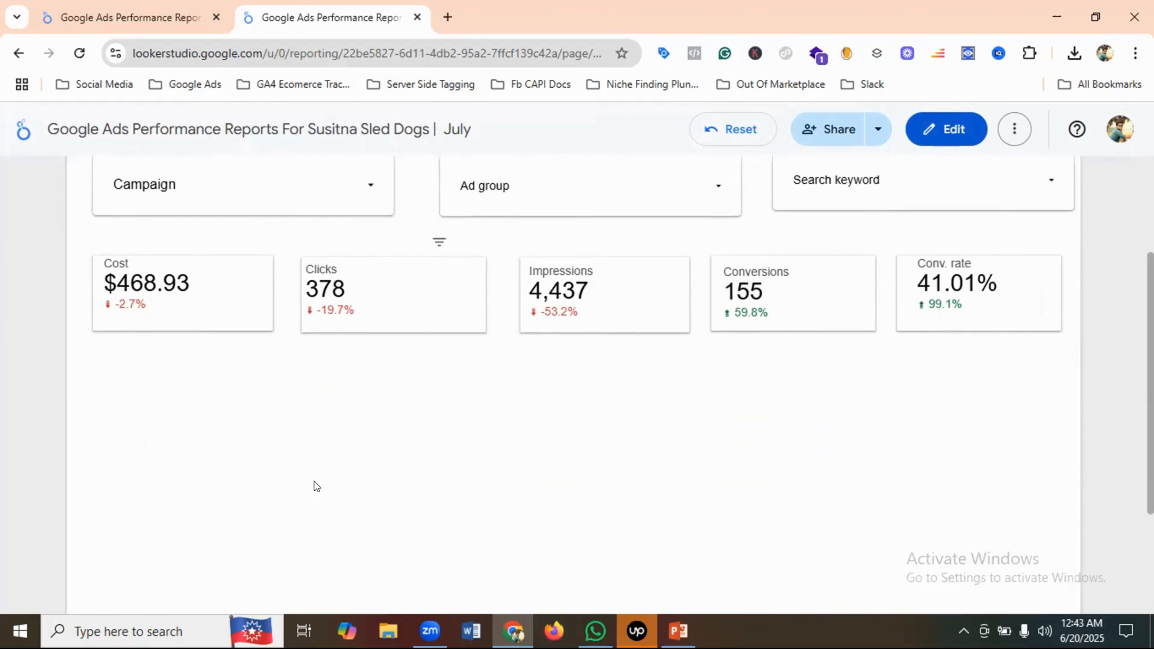
{"action": "scroll", "coordinate": [314, 482], "scroll_direction": "up", "scroll_amount": 3}
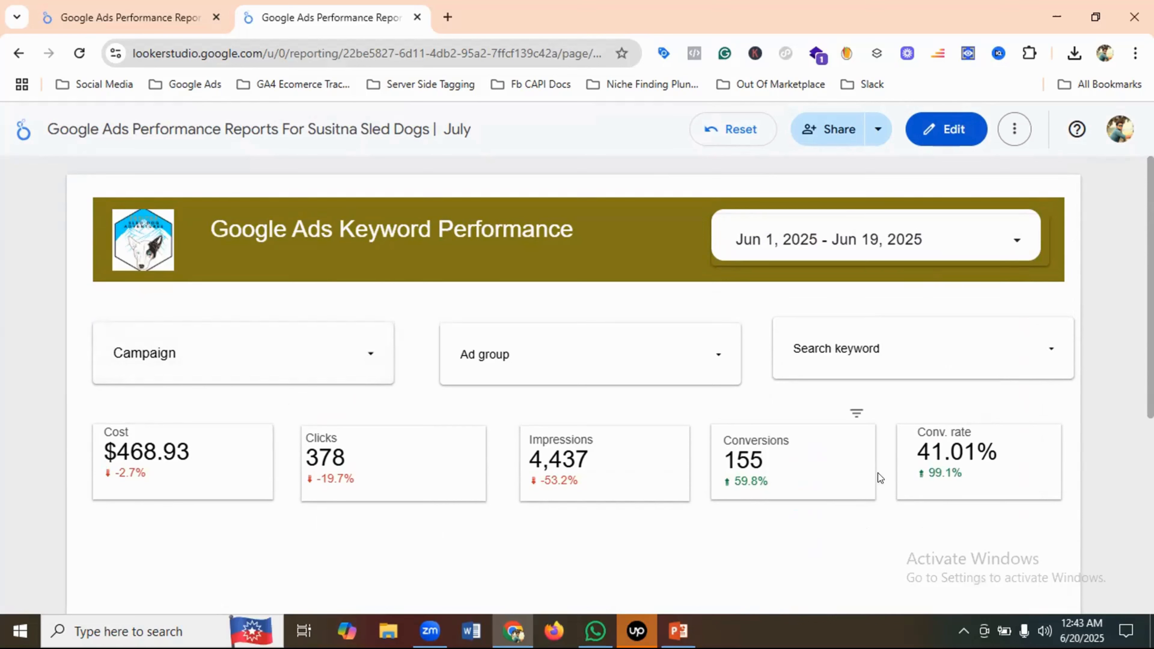
{"action": "scroll", "coordinate": [588, 384], "scroll_direction": "down", "scroll_amount": 2}
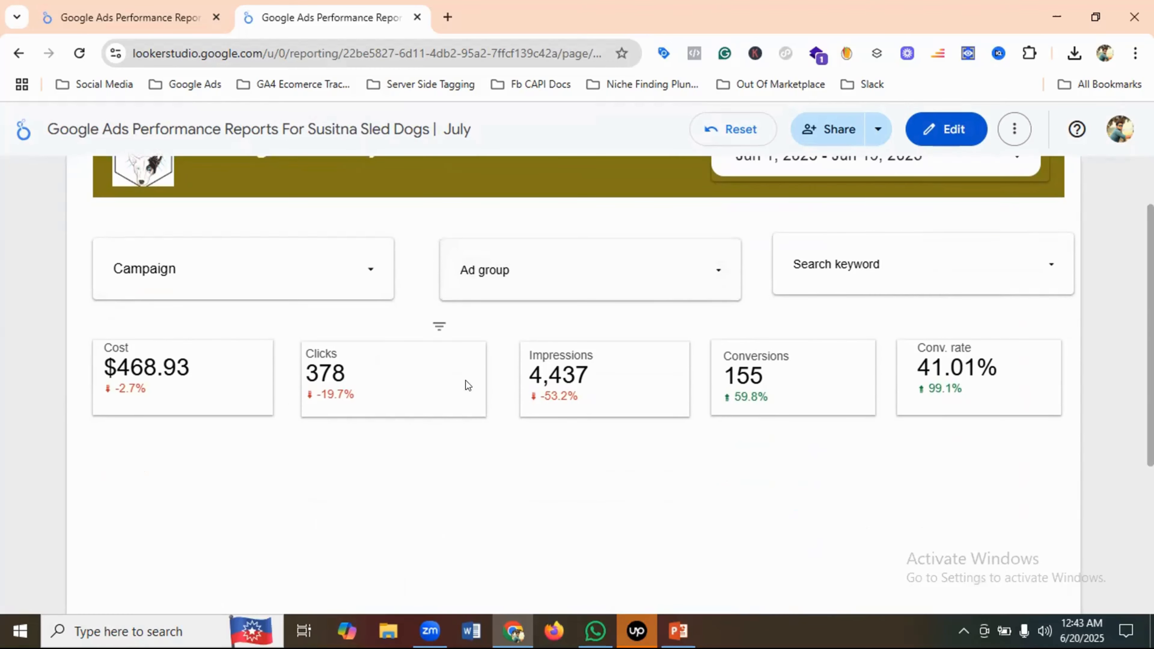
{"action": "left_click", "coordinate": [951, 128]}
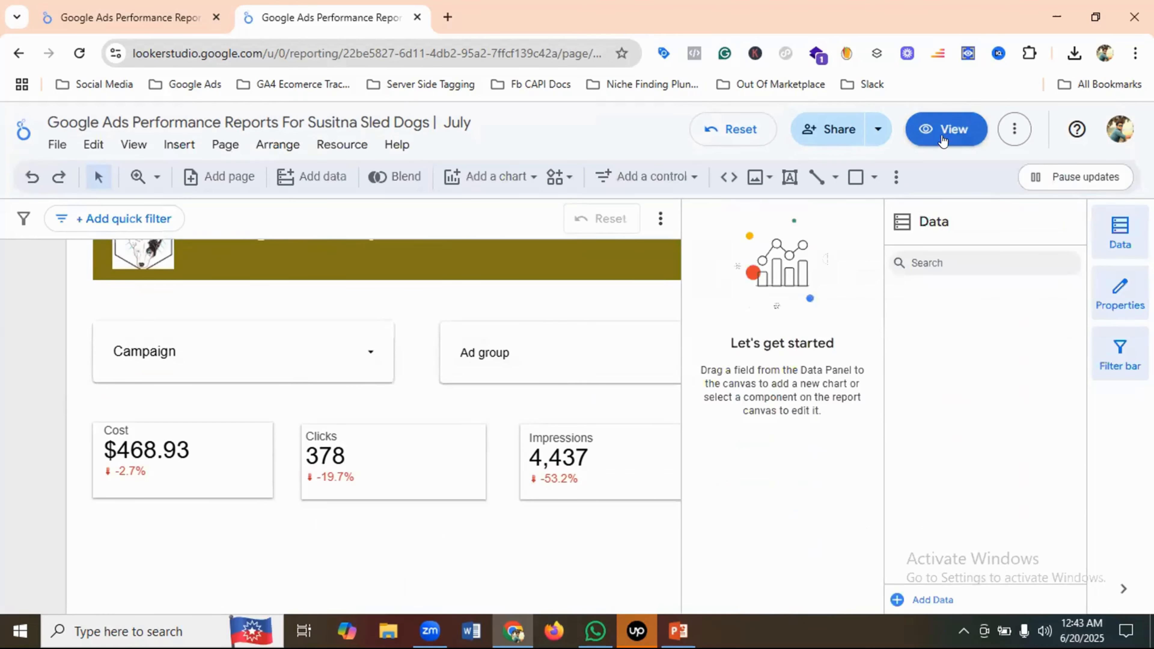
Check the second scorecard row in the Mystrox report, and copy the card rectangle behind the Cost scorecard, putting the scorecard back on it
{"action": "left_click", "coordinate": [75, 5]}
{"action": "scroll", "coordinate": [438, 422], "scroll_direction": "down", "scroll_amount": 3}
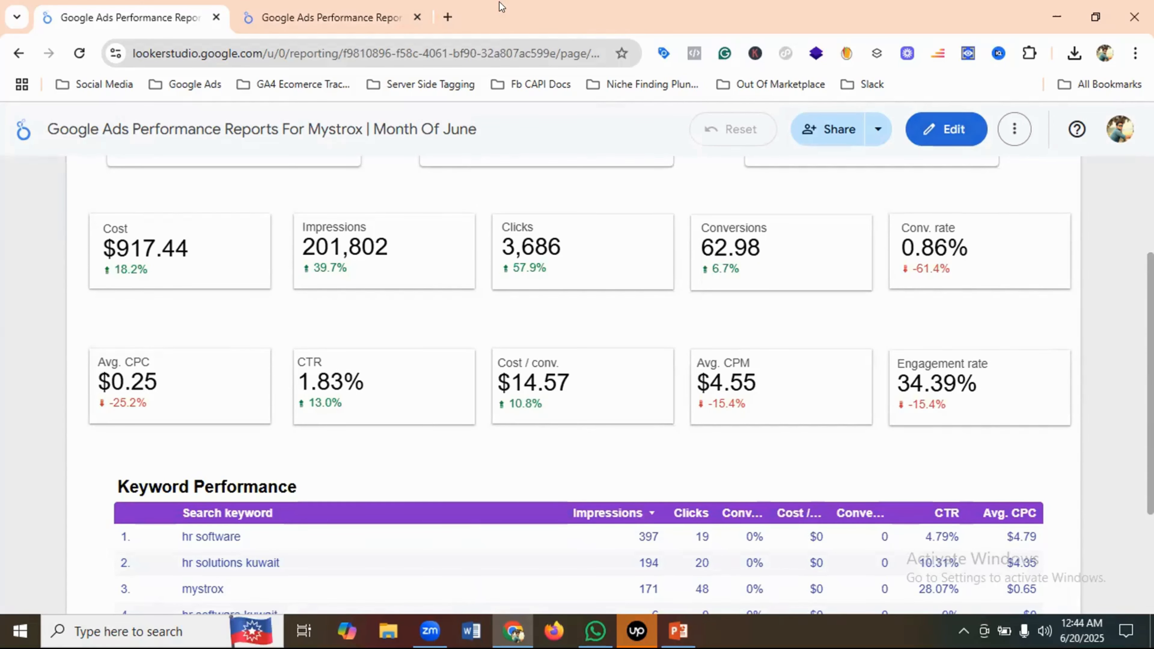
{"action": "left_click", "coordinate": [343, 16]}
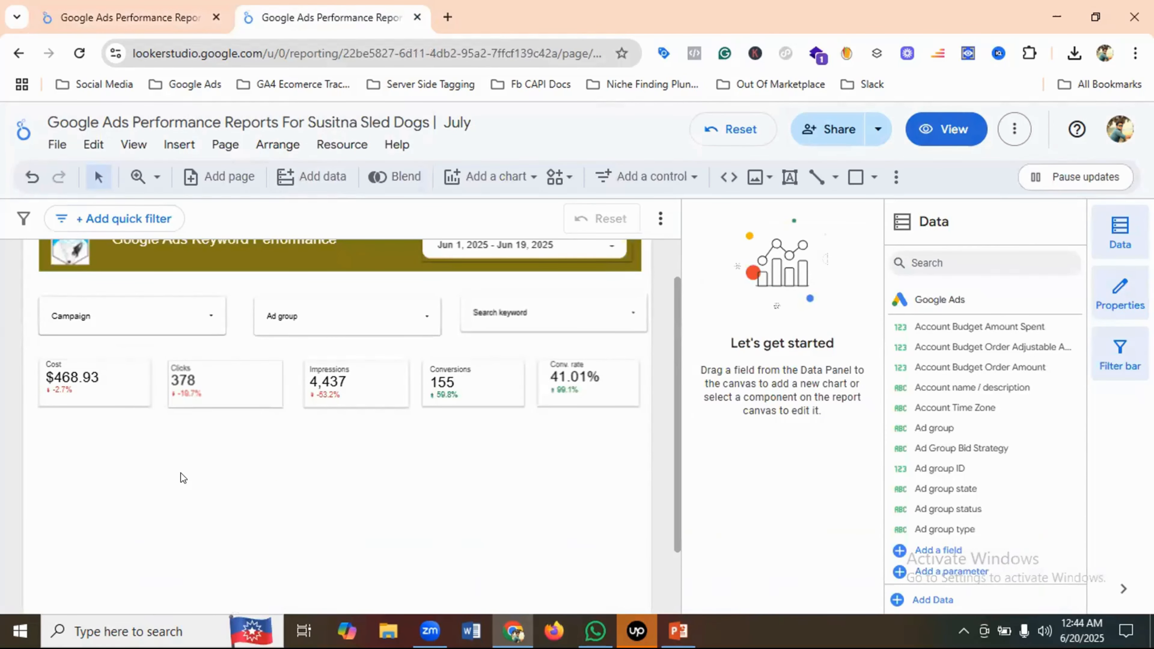
{"action": "scroll", "coordinate": [181, 469], "scroll_direction": "down", "scroll_amount": 2}
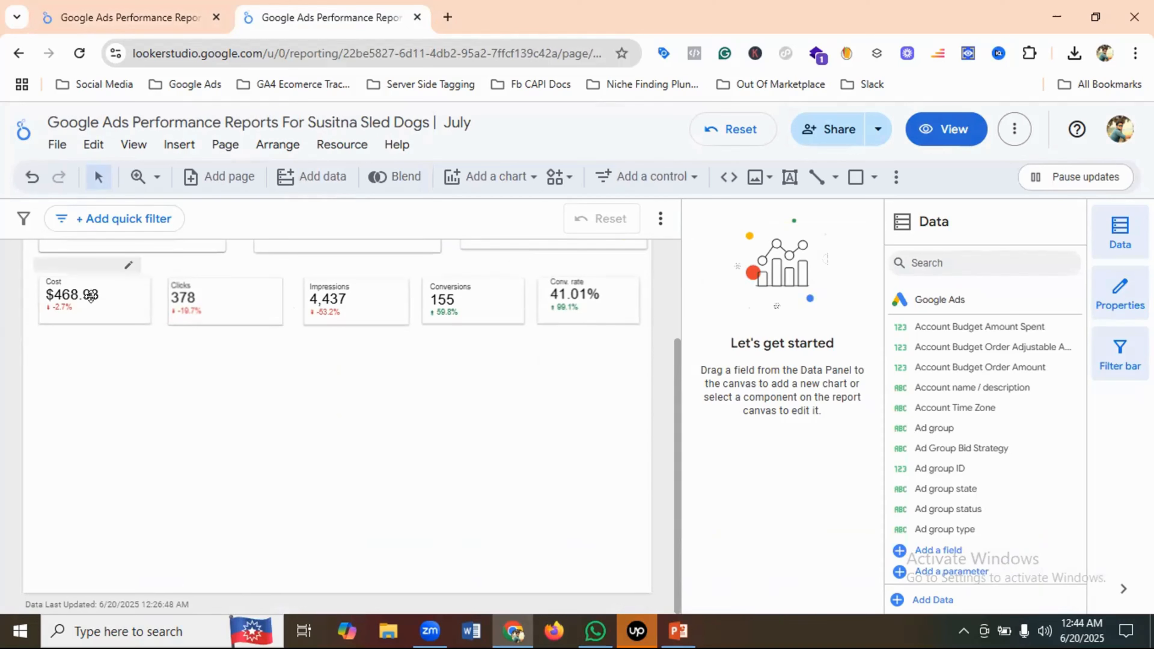
{"action": "left_click_drag", "start_coordinate": [91, 296], "coordinate": [94, 375]}
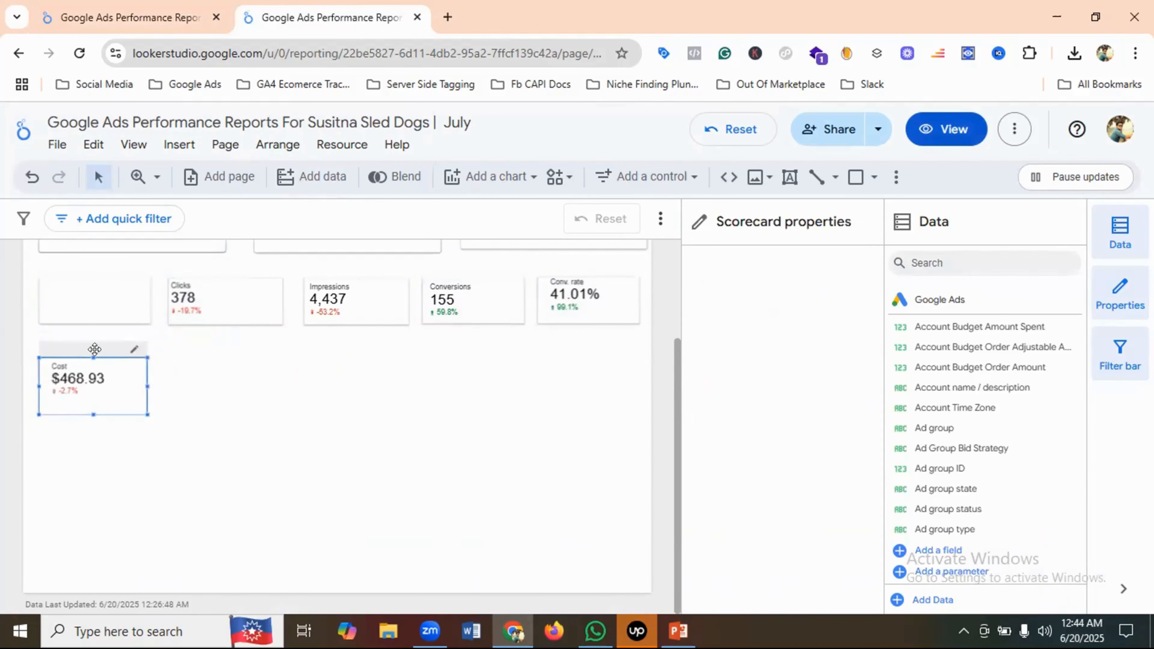
{"action": "right_click", "coordinate": [94, 307]}
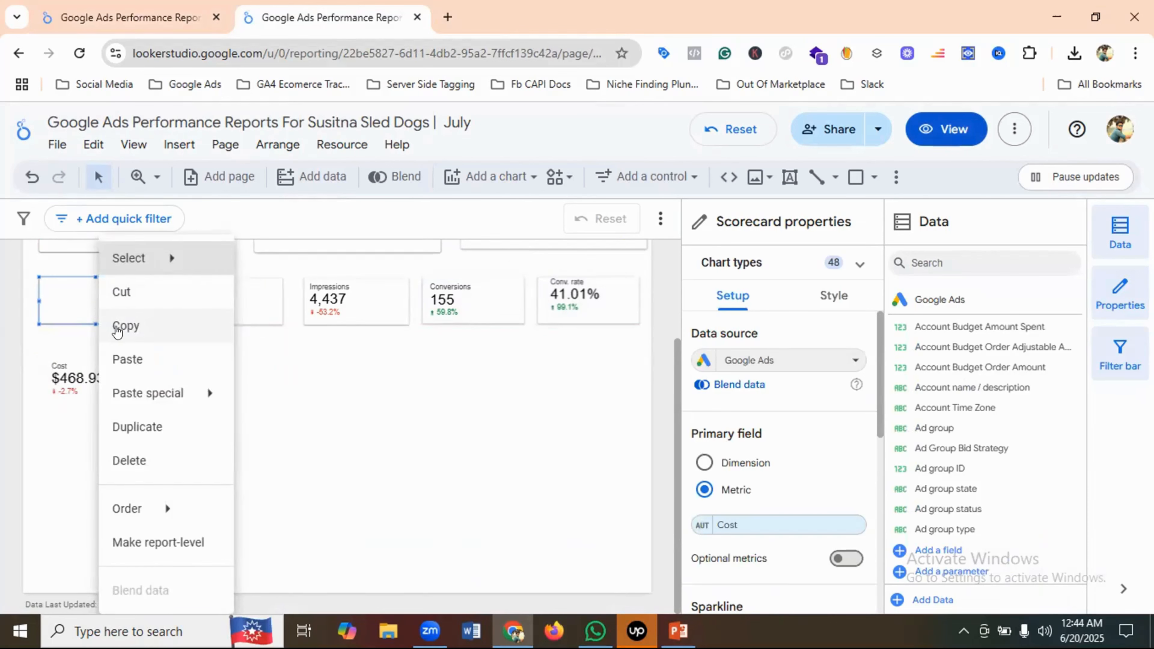
{"action": "left_click", "coordinate": [120, 325]}
{"action": "left_click_drag", "start_coordinate": [91, 387], "coordinate": [92, 306]}
{"action": "left_click", "coordinate": [85, 410]}
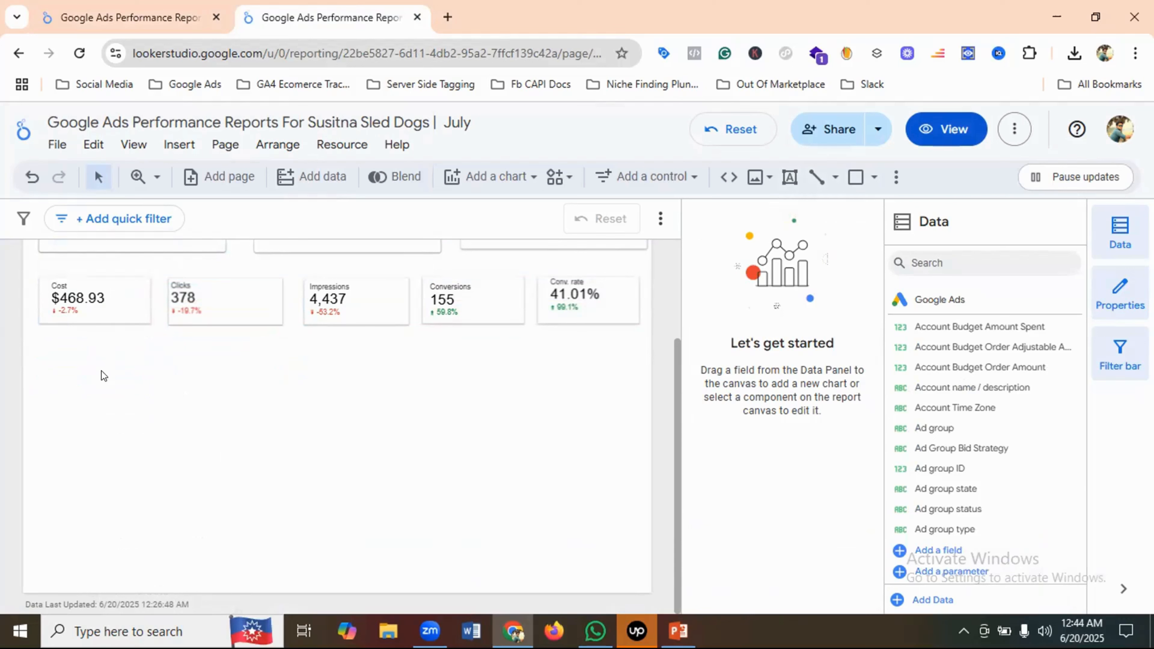
Paste two copies of the card and place them in a second row beneath the Cost and Clicks cards
{"action": "right_click", "coordinate": [75, 380]}
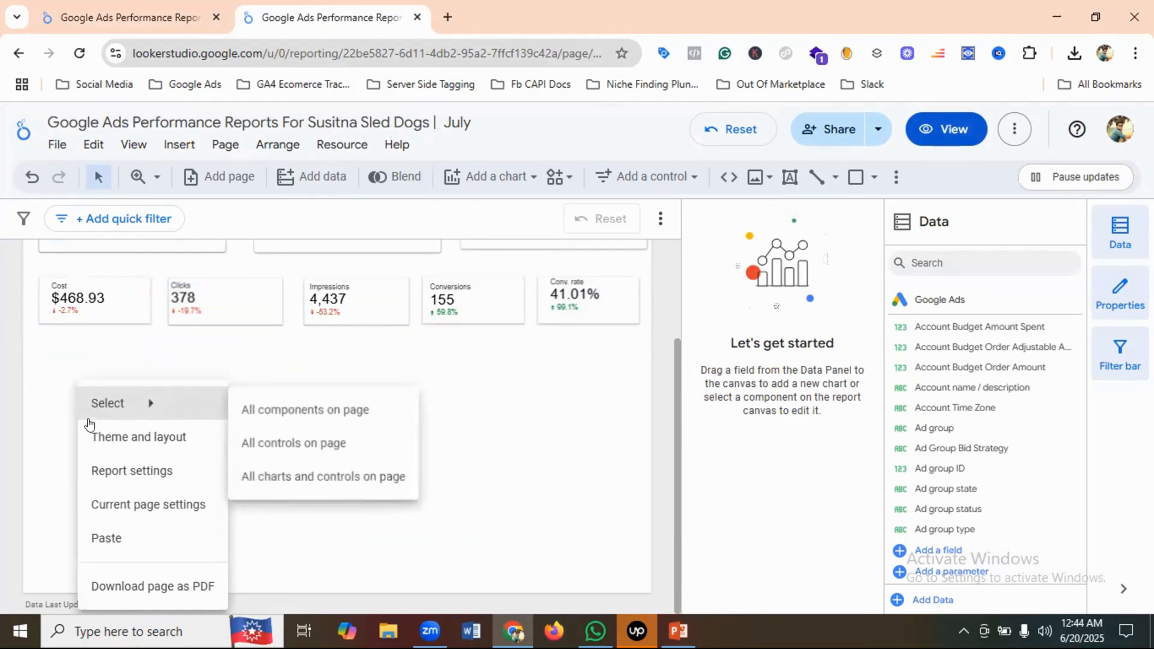
{"action": "left_click", "coordinate": [111, 539]}
{"action": "left_click_drag", "start_coordinate": [122, 312], "coordinate": [116, 388]}
{"action": "left_click", "coordinate": [202, 416]}
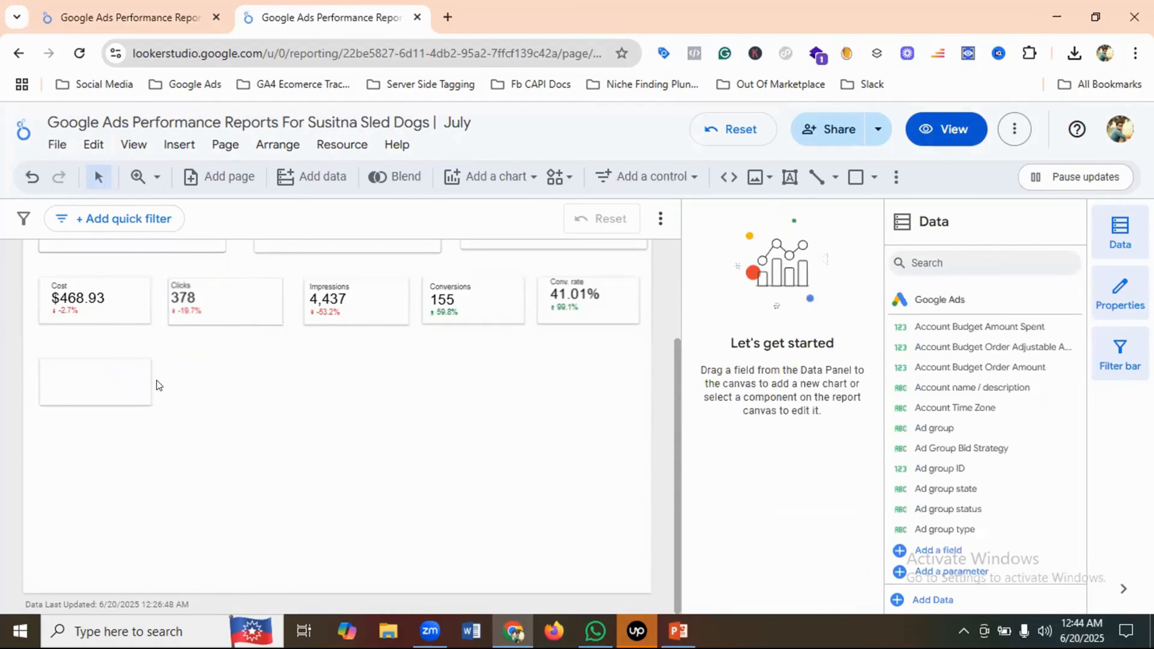
{"action": "right_click", "coordinate": [204, 382]}
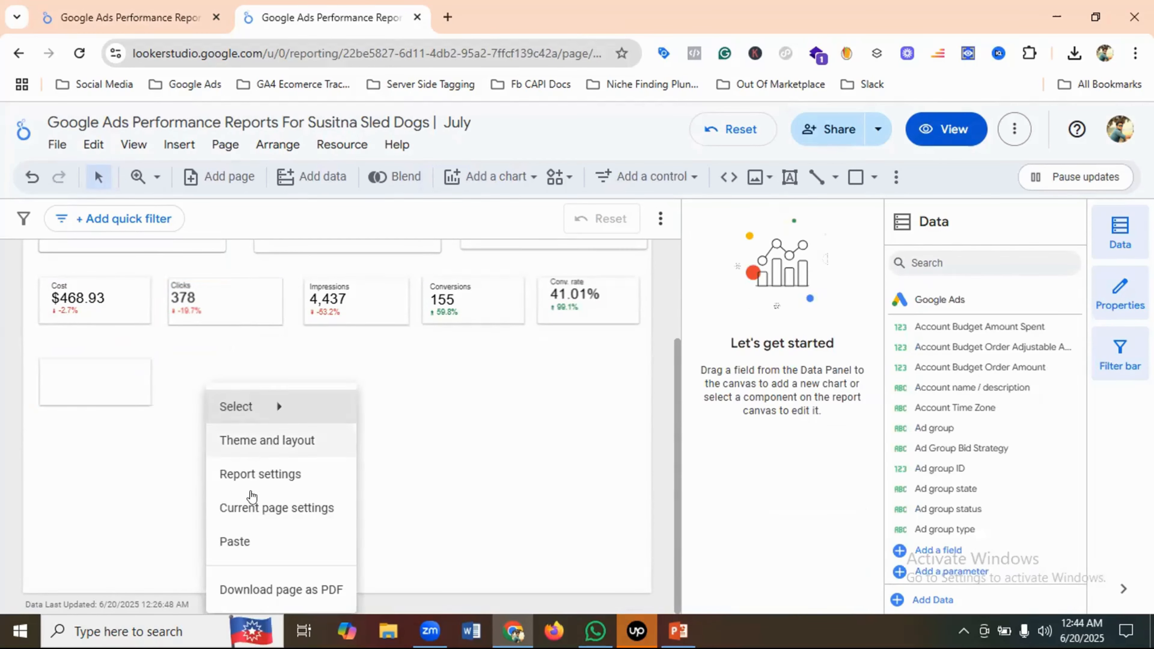
{"action": "left_click", "coordinate": [240, 541]}
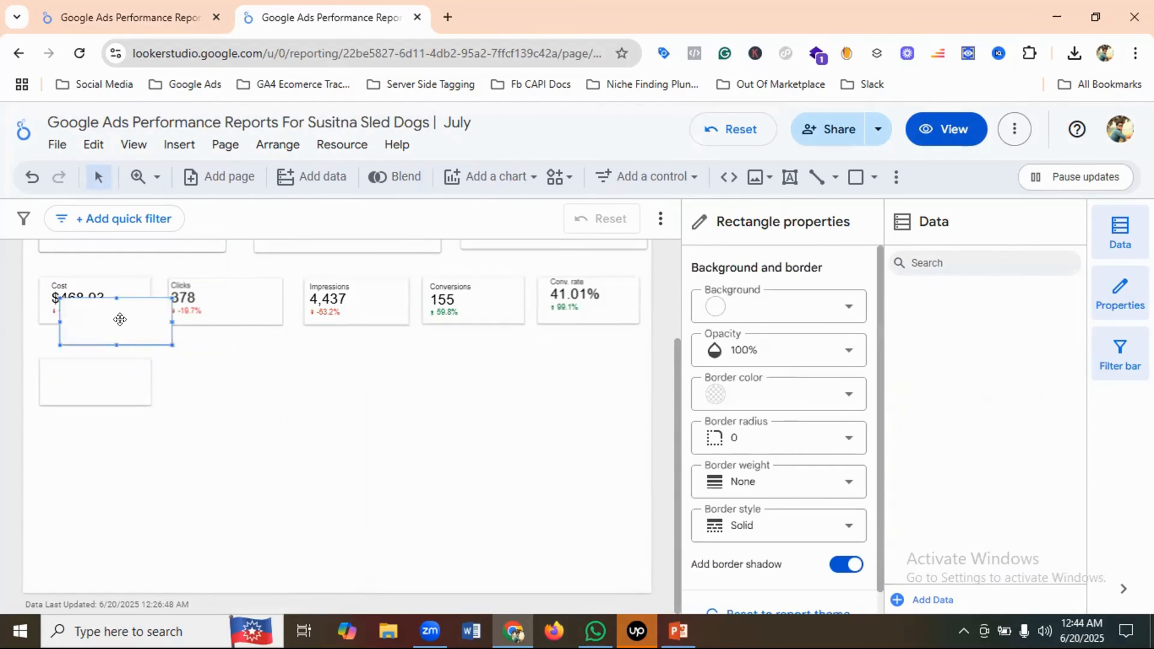
{"action": "left_click_drag", "start_coordinate": [120, 320], "coordinate": [236, 377]}
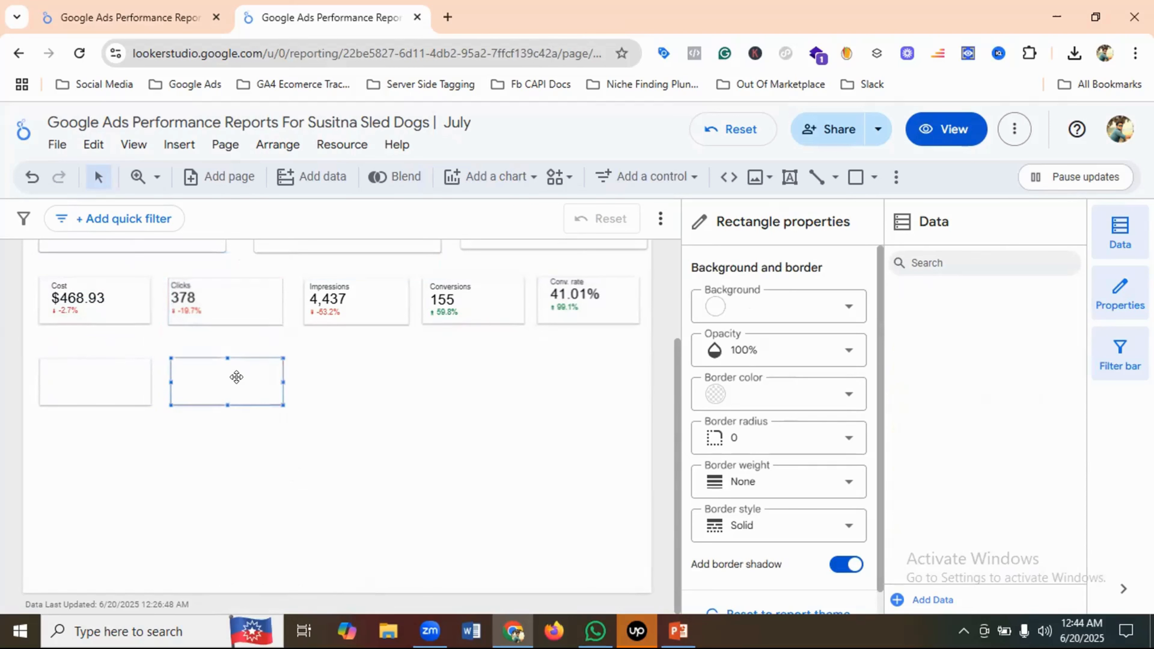
Paste two more card copies and place them in the second row beneath the Impressions and Conversions cards
{"action": "right_click", "coordinate": [341, 395]}
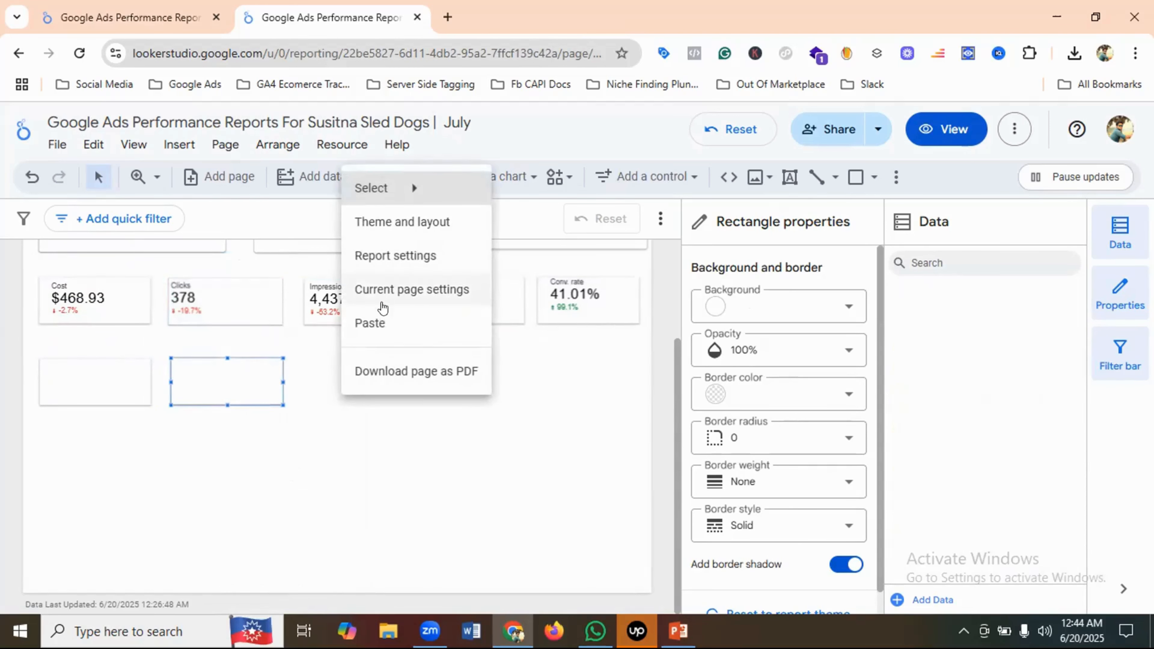
{"action": "left_click", "coordinate": [371, 322]}
{"action": "left_click_drag", "start_coordinate": [129, 322], "coordinate": [345, 376]}
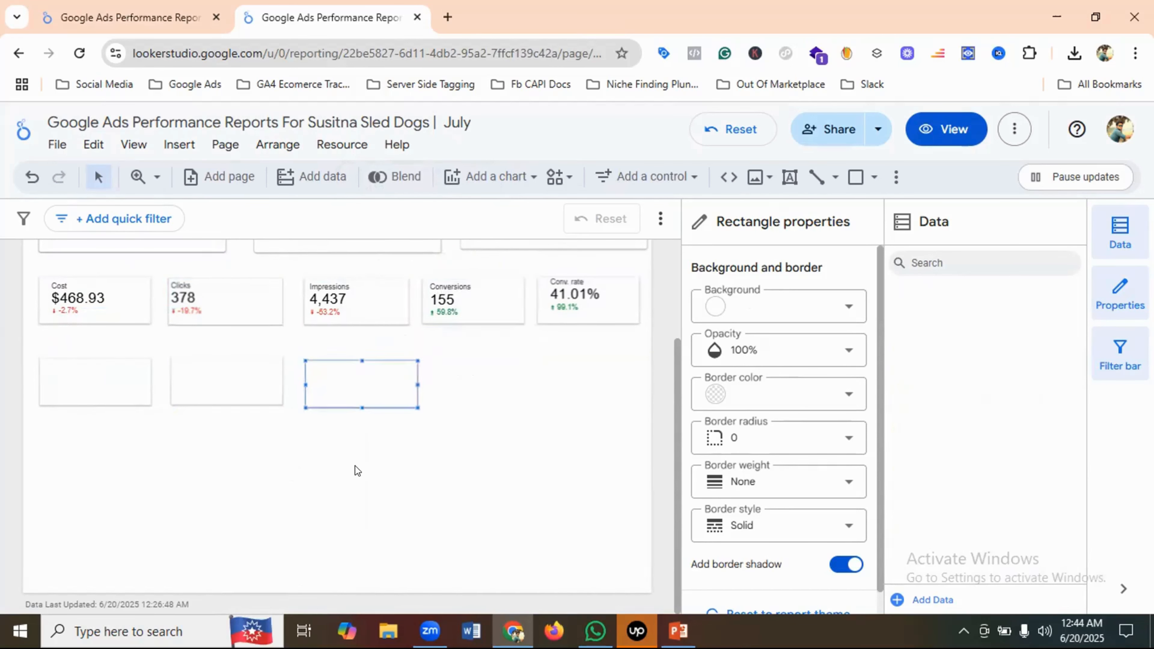
{"action": "right_click", "coordinate": [234, 448]}
{"action": "left_click", "coordinate": [268, 376]}
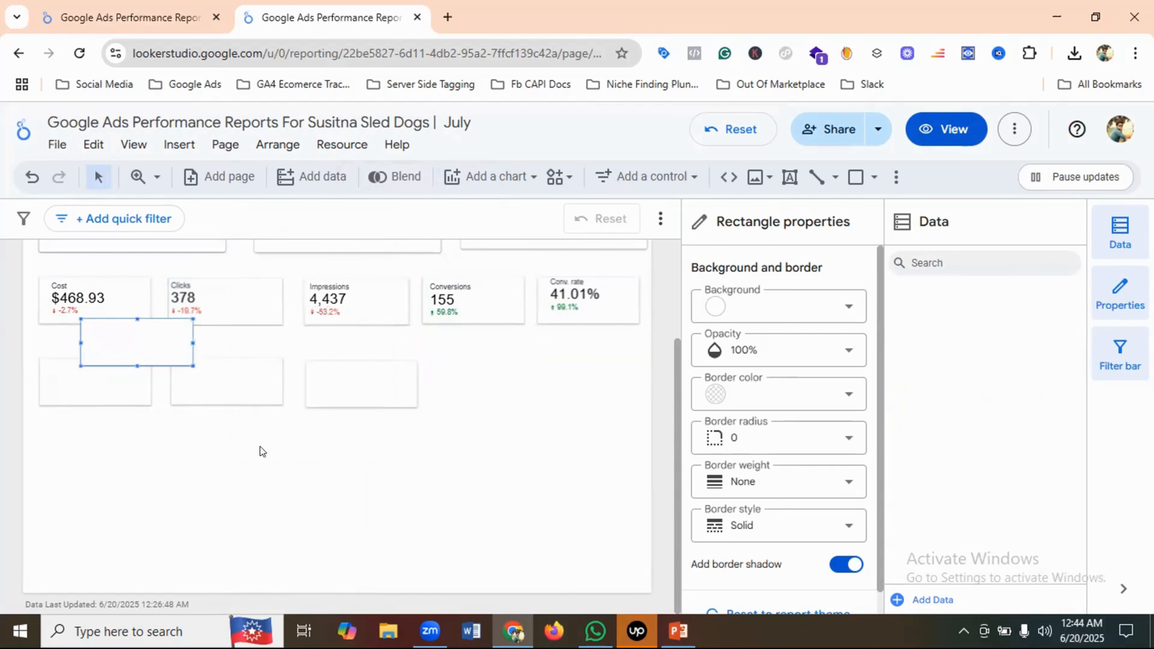
{"action": "left_click_drag", "start_coordinate": [133, 340], "coordinate": [482, 376]}
Paste a fifth card copy and place it in the empty area below the second row, near the page's right edge
{"action": "right_click", "coordinate": [299, 460]}
{"action": "left_click", "coordinate": [330, 389]}
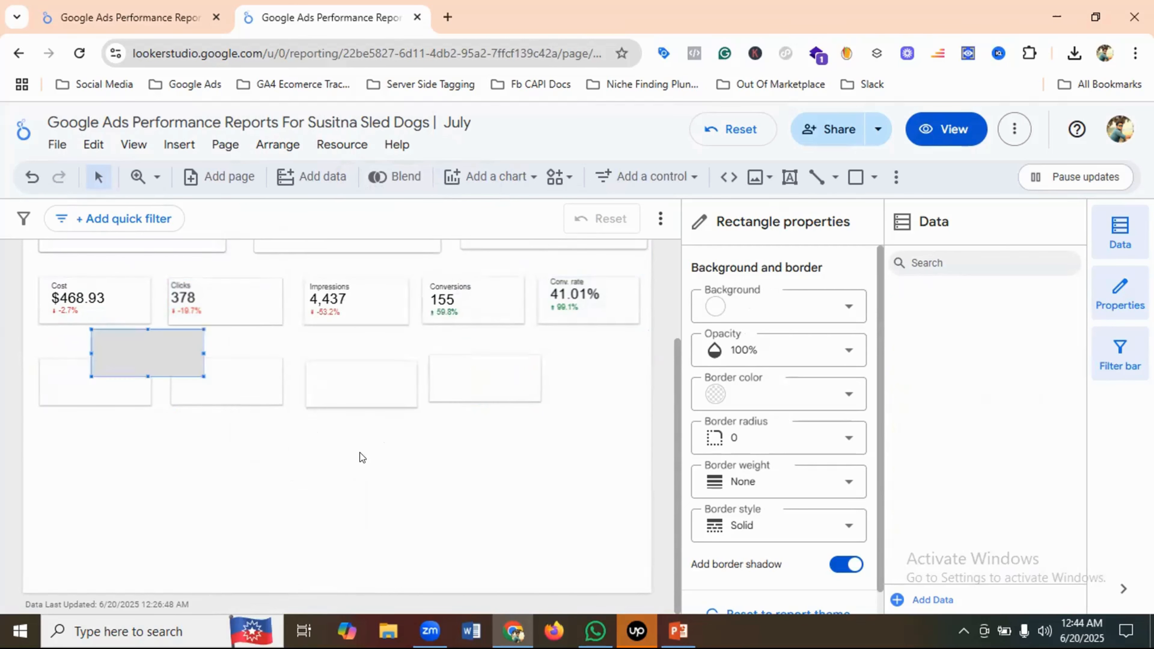
{"action": "left_click_drag", "start_coordinate": [156, 351], "coordinate": [584, 483]}
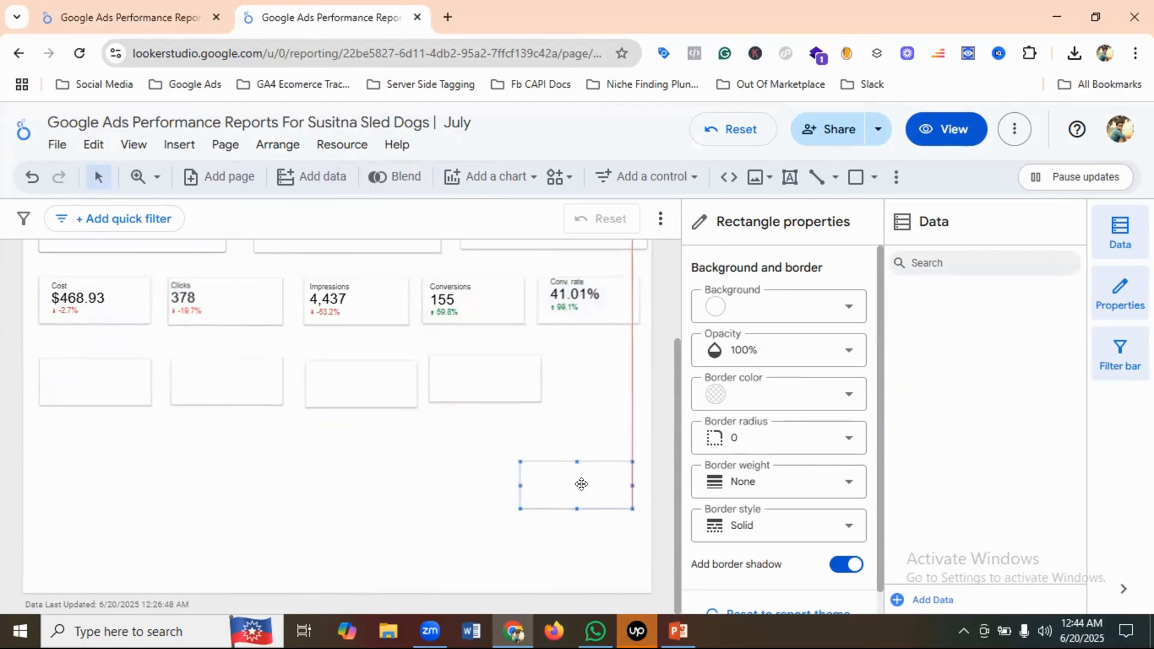
Align the second, third and fourth cards of the second row with each other and with the cards above
{"action": "left_click", "coordinate": [92, 387]}
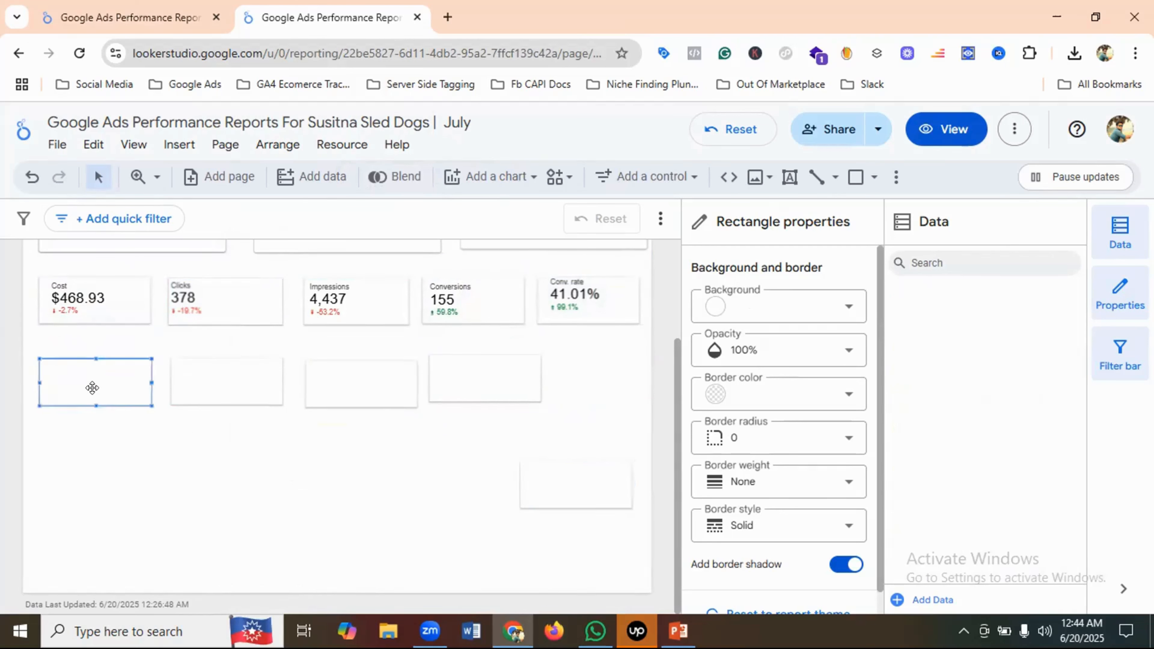
{"action": "left_click_drag", "start_coordinate": [92, 387], "coordinate": [227, 395]}
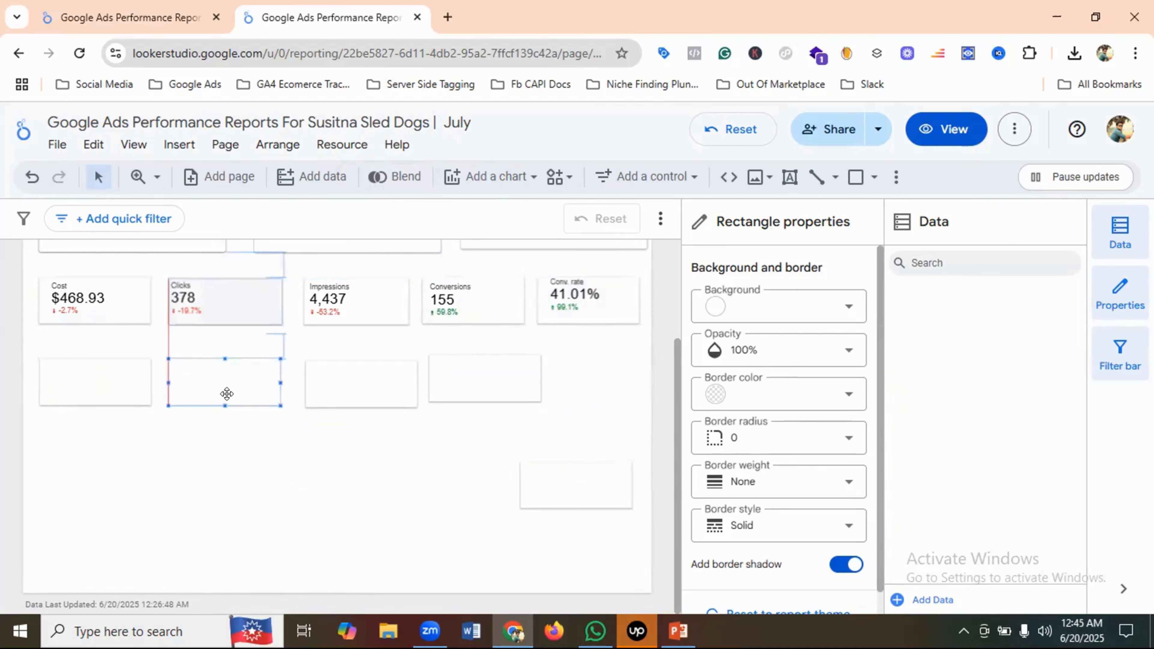
{"action": "left_click", "coordinate": [372, 393]}
{"action": "left_click_drag", "start_coordinate": [373, 392], "coordinate": [374, 398]}
{"action": "left_click", "coordinate": [498, 387]}
{"action": "left_click_drag", "start_coordinate": [497, 387], "coordinate": [495, 389]}
{"action": "left_click", "coordinate": [372, 378]}
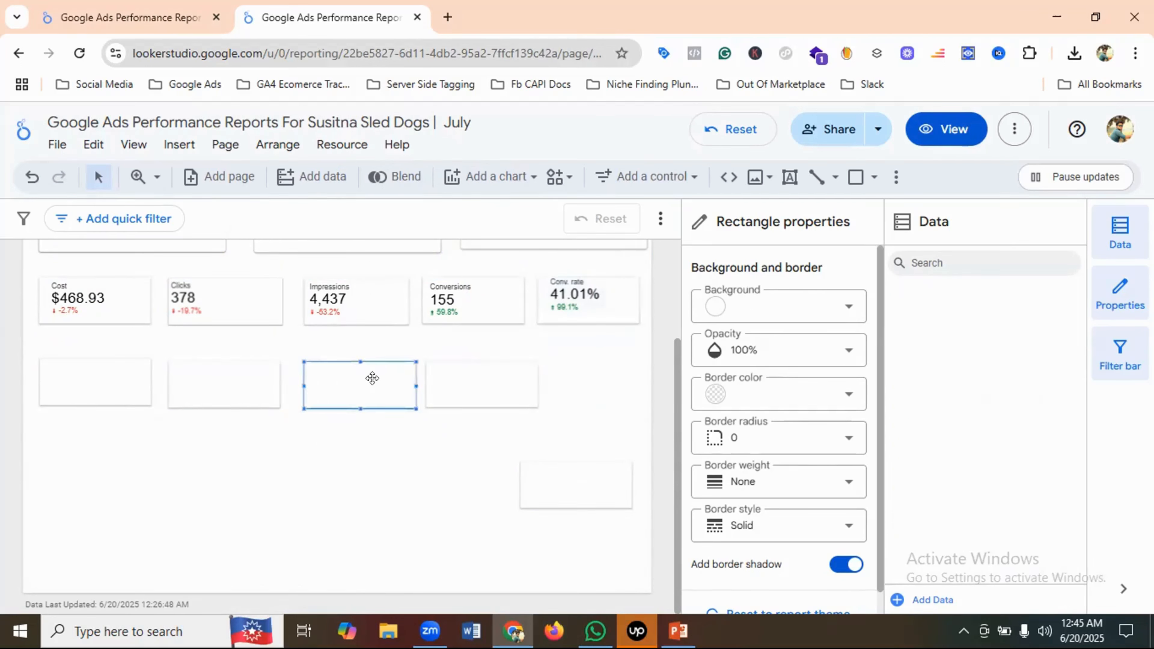
{"action": "left_click_drag", "start_coordinate": [367, 378], "coordinate": [366, 379]}
Adjust the fourth card and move the fifth card up to the end of the second row, beneath Conv. rate
{"action": "left_click", "coordinate": [487, 390]}
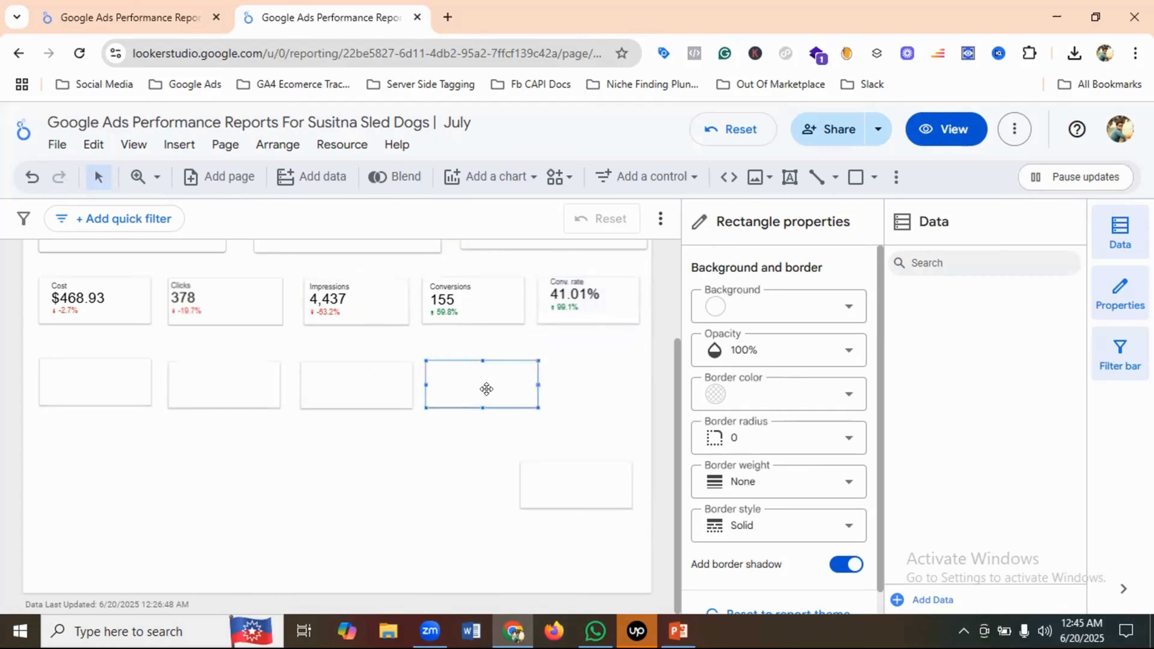
{"action": "left_click_drag", "start_coordinate": [487, 392], "coordinate": [589, 387]}
{"action": "left_click", "coordinate": [236, 387]}
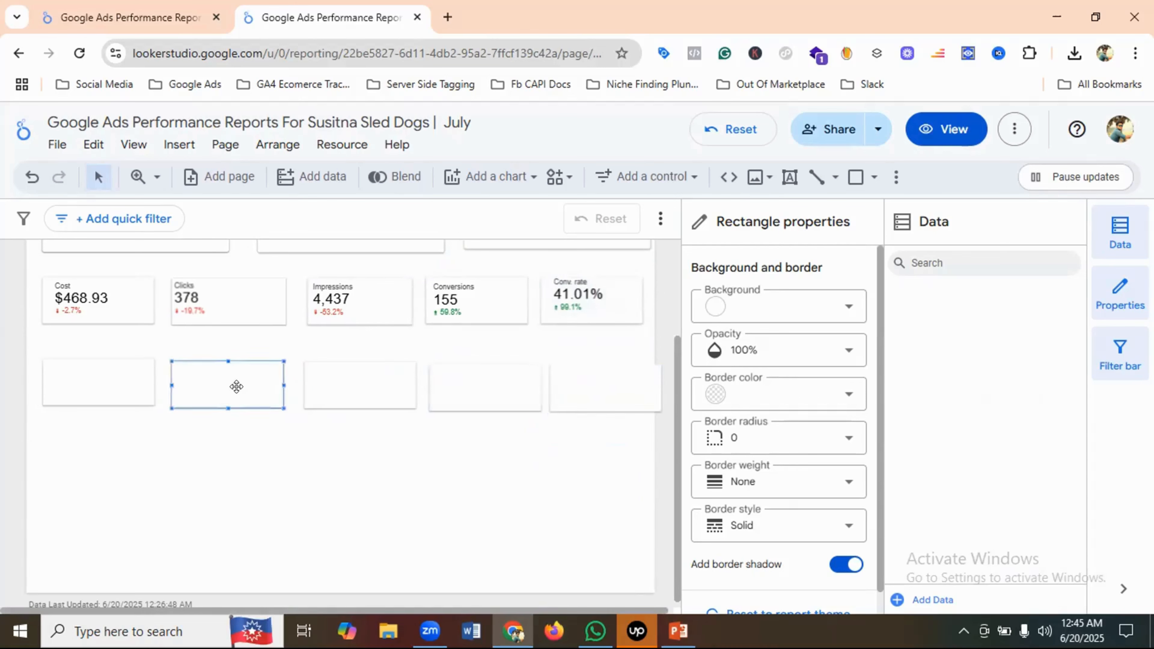
Reposition the second to fifth cards of the second row so they line up and sit closer together within the page
{"action": "left_click_drag", "start_coordinate": [230, 385], "coordinate": [336, 387]}
{"action": "left_click", "coordinate": [479, 400]}
{"action": "left_click_drag", "start_coordinate": [479, 400], "coordinate": [470, 398]}
{"action": "left_click_drag", "start_coordinate": [595, 400], "coordinate": [588, 394]}
{"action": "left_click", "coordinate": [590, 468]}
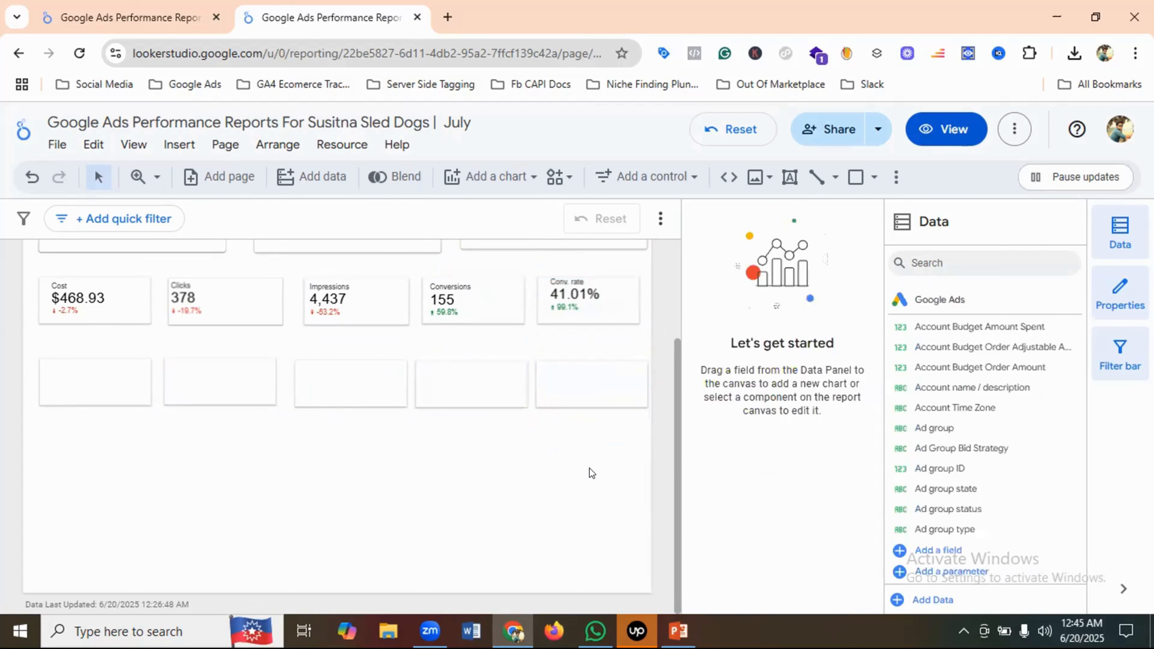
Copy the Cost scorecard and place the copy on the first card of the second row
{"action": "right_click", "coordinate": [79, 303]}
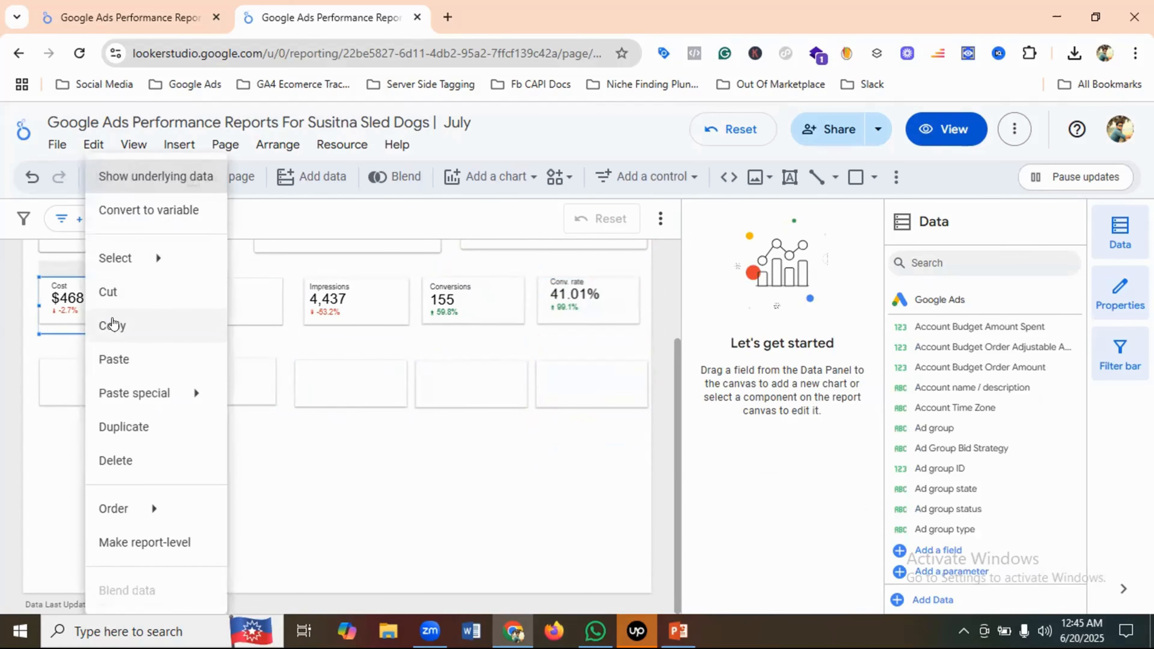
{"action": "left_click", "coordinate": [112, 324]}
{"action": "right_click", "coordinate": [79, 377]}
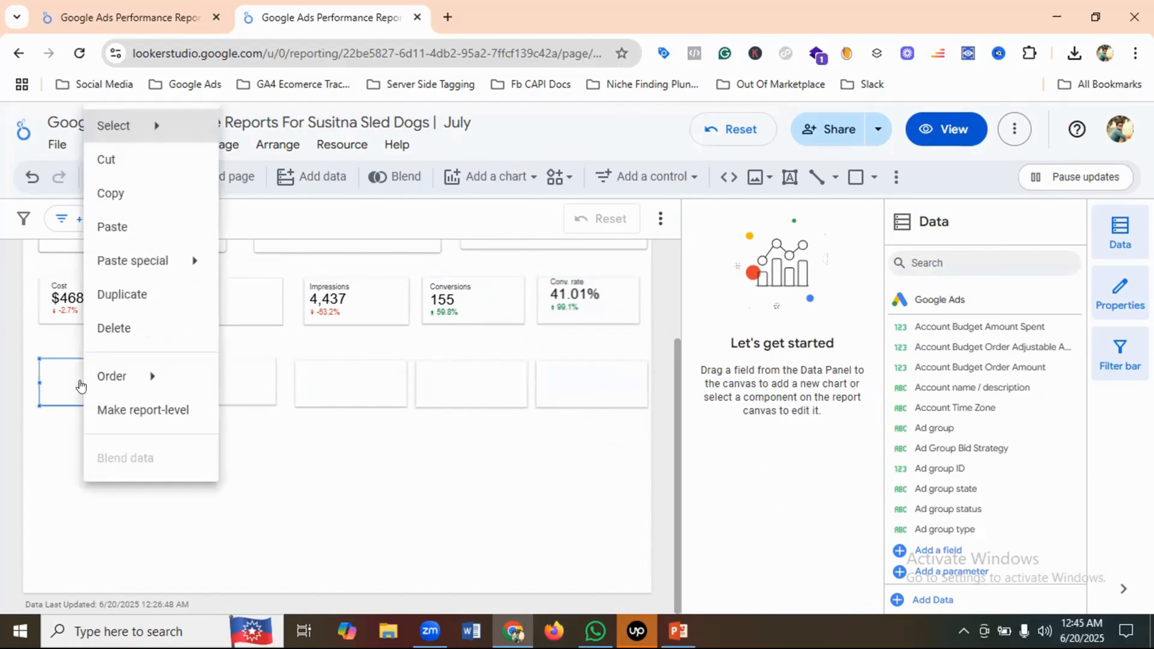
{"action": "left_click", "coordinate": [104, 227]}
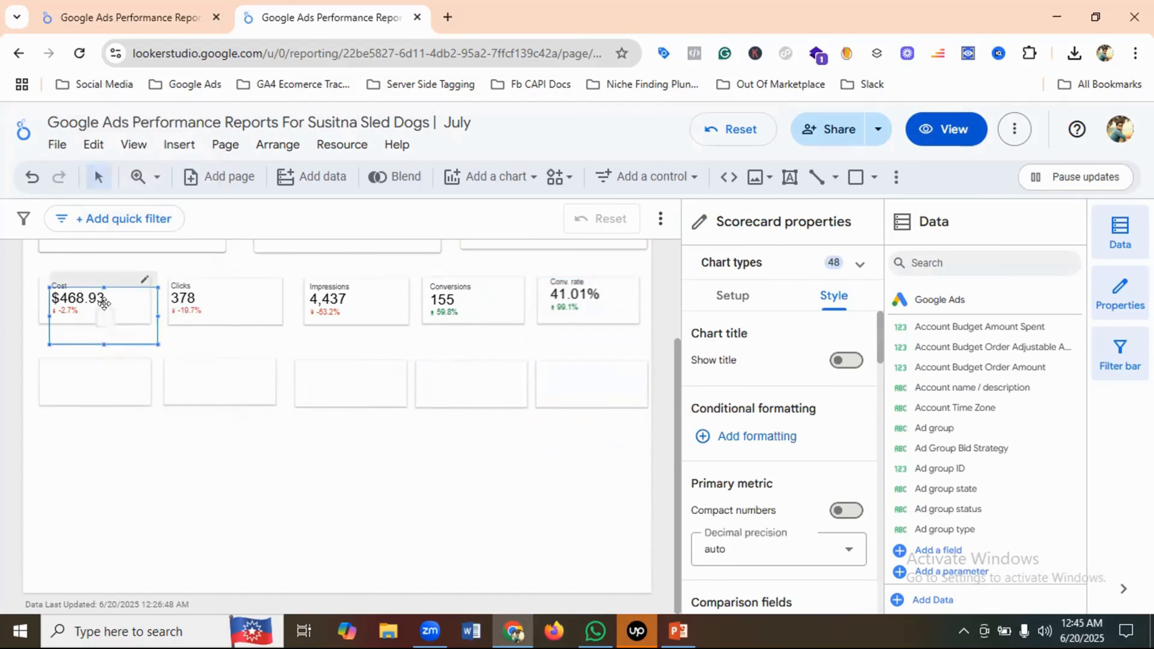
{"action": "left_click_drag", "start_coordinate": [103, 302], "coordinate": [92, 373]}
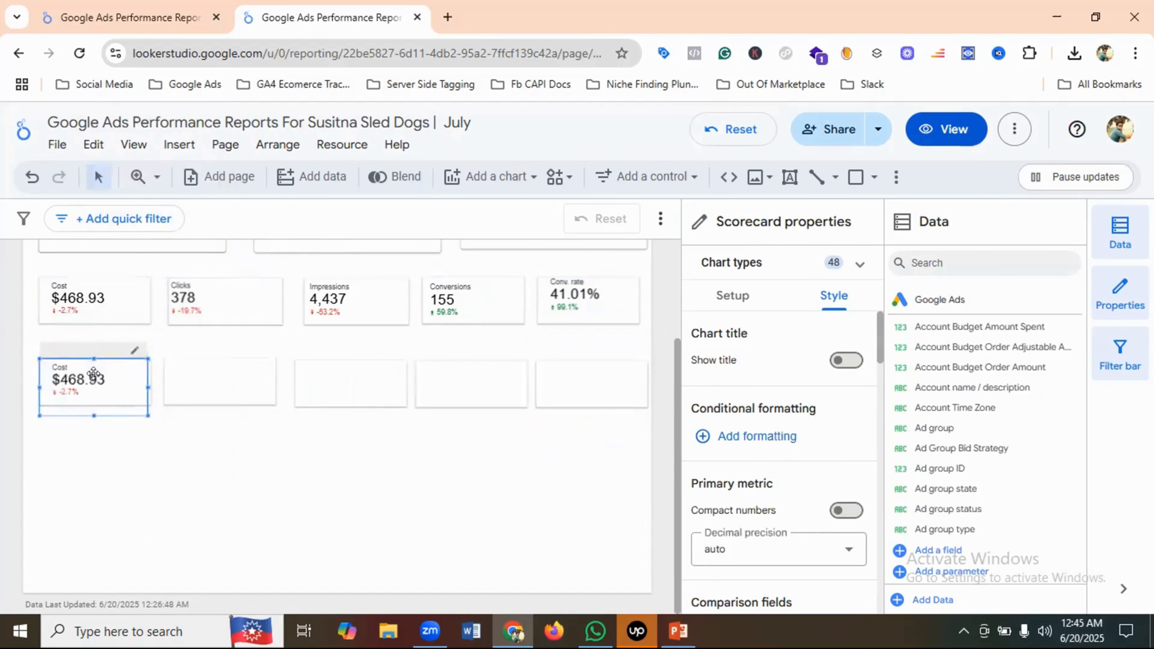
Paste two more Cost scorecard copies and place them on the second and third cards of the second row
{"action": "right_click", "coordinate": [196, 380]}
{"action": "left_click", "coordinate": [225, 227]}
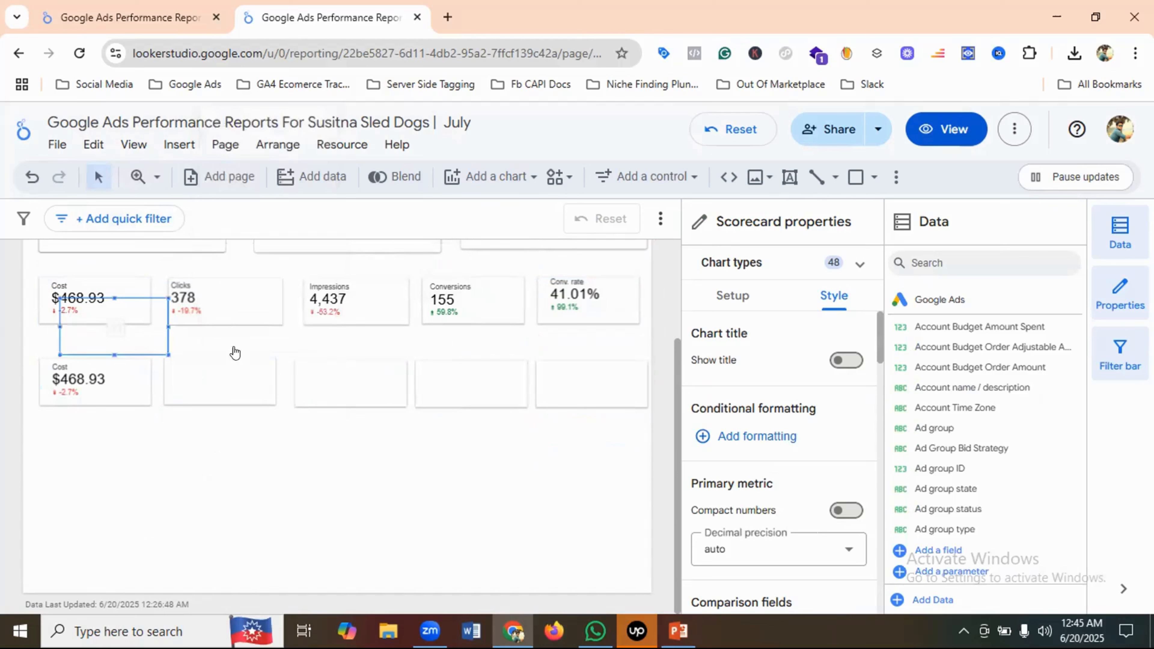
{"action": "left_click_drag", "start_coordinate": [119, 309], "coordinate": [213, 365]}
{"action": "left_click", "coordinate": [323, 493]}
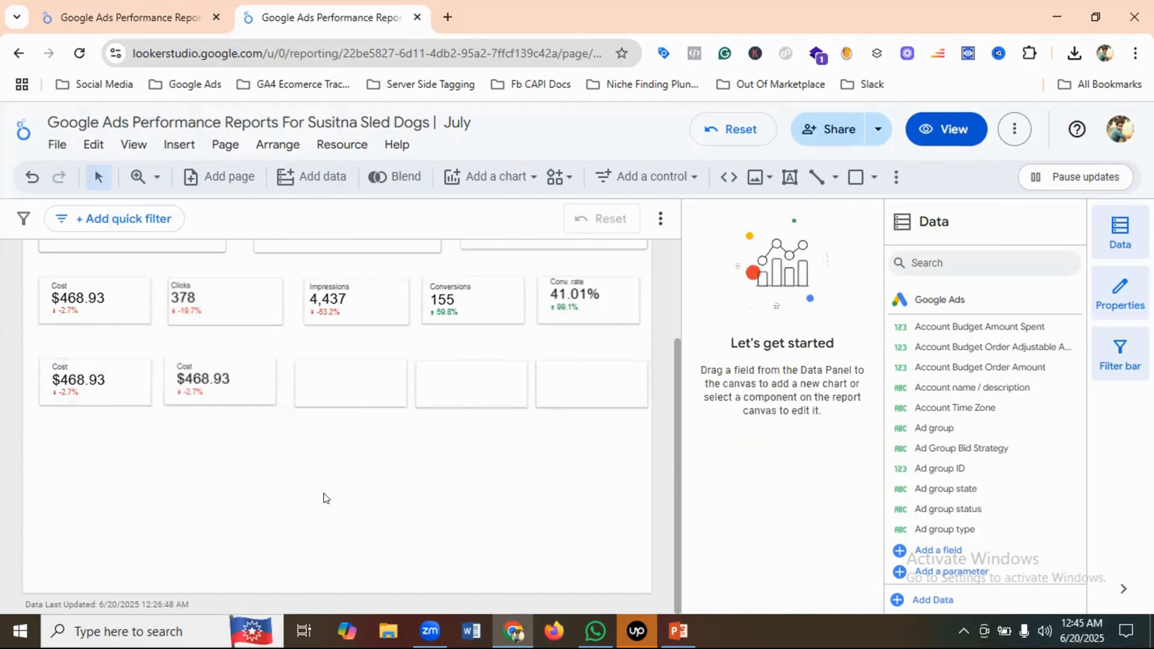
{"action": "right_click", "coordinate": [316, 372]}
{"action": "left_click", "coordinate": [350, 225]}
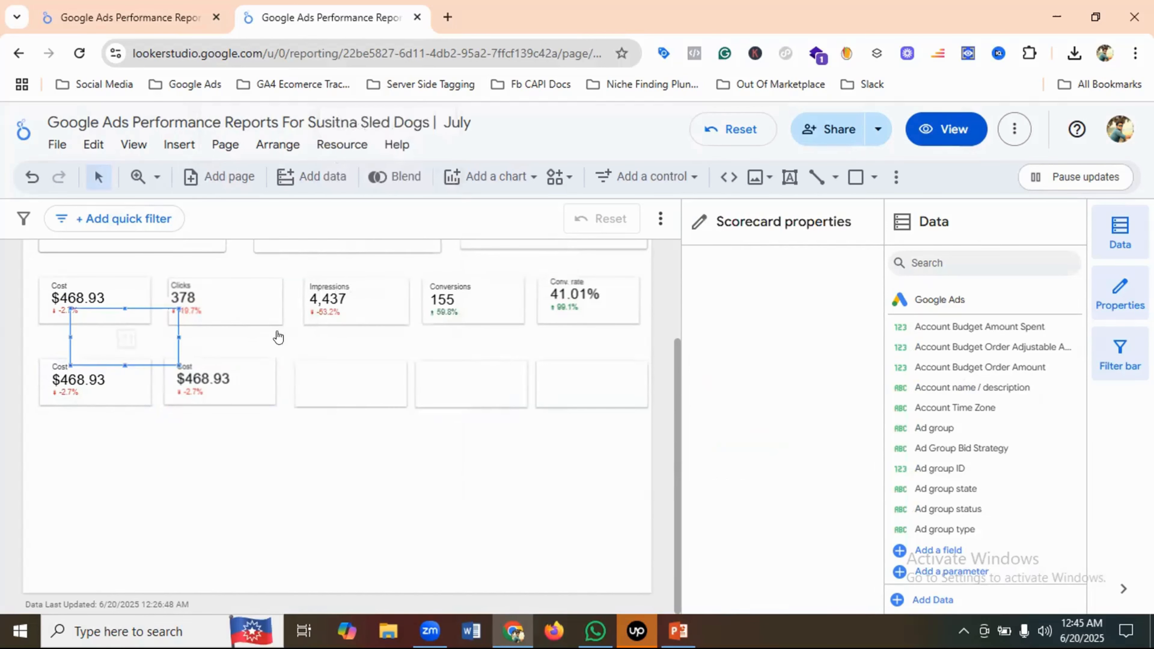
{"action": "left_click_drag", "start_coordinate": [134, 330], "coordinate": [353, 381]}
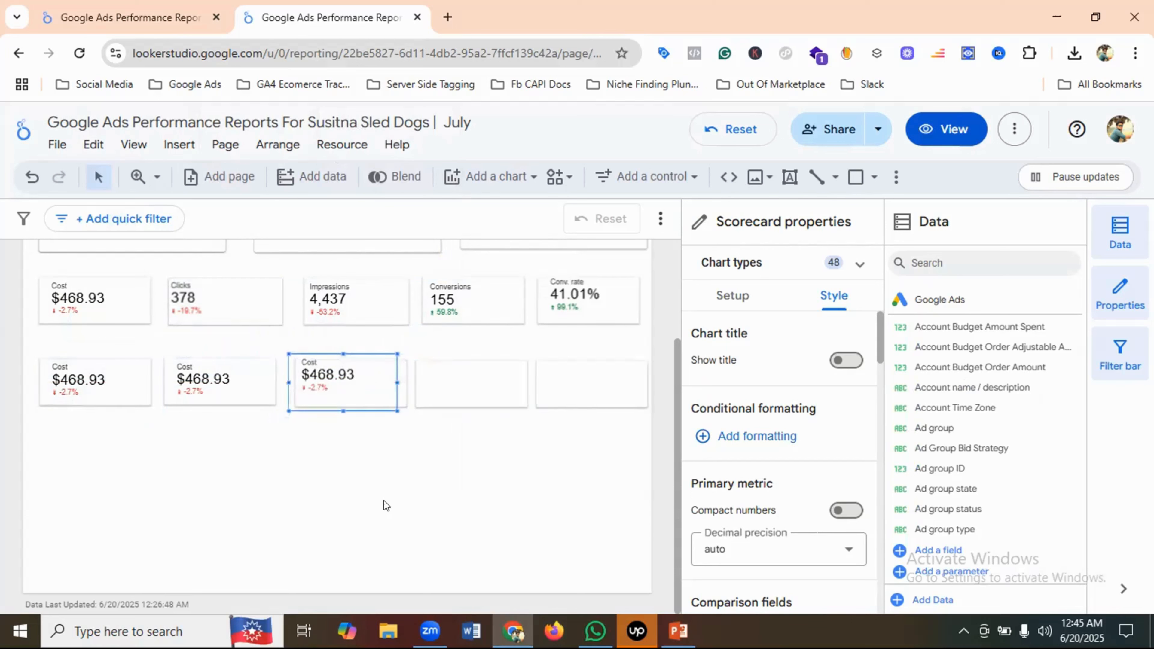
Paste two further Cost scorecard copies and place them on the fourth and fifth cards of the second row
{"action": "left_click", "coordinate": [433, 373]}
{"action": "right_click", "coordinate": [434, 373]}
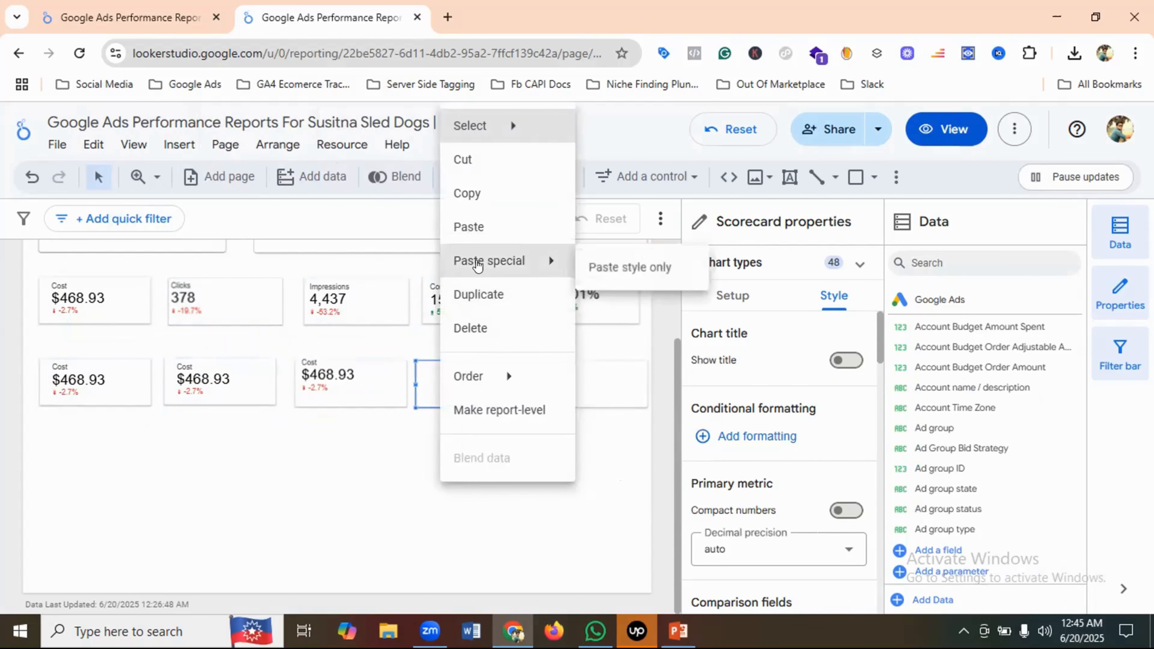
{"action": "left_click", "coordinate": [469, 227]}
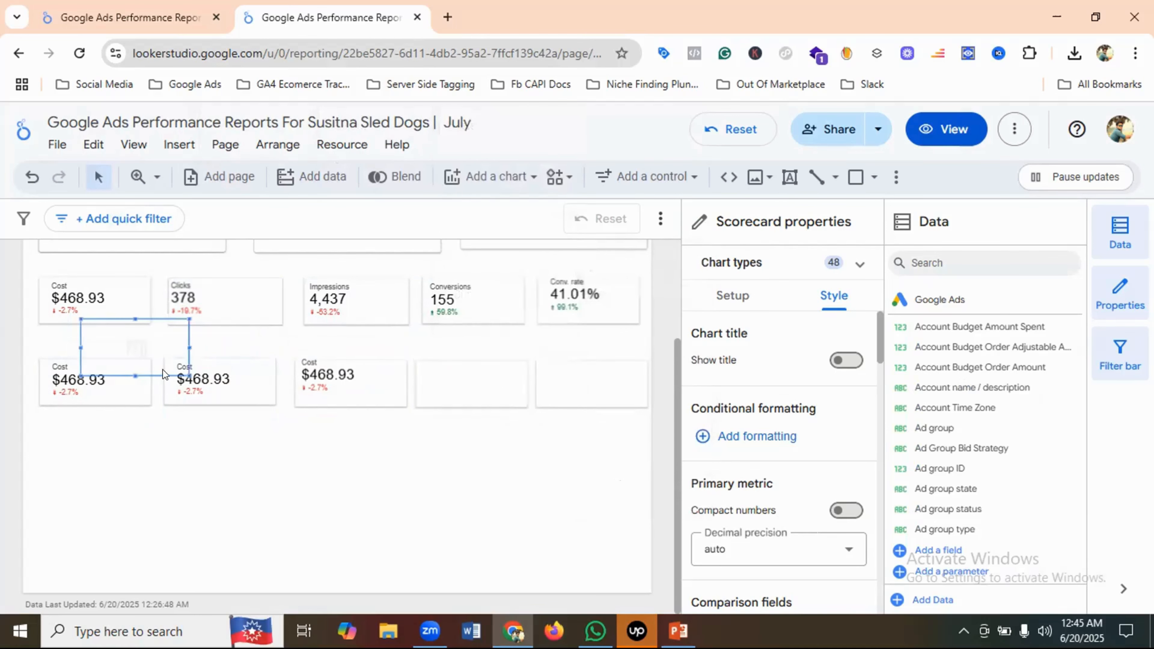
{"action": "left_click_drag", "start_coordinate": [162, 370], "coordinate": [455, 372]}
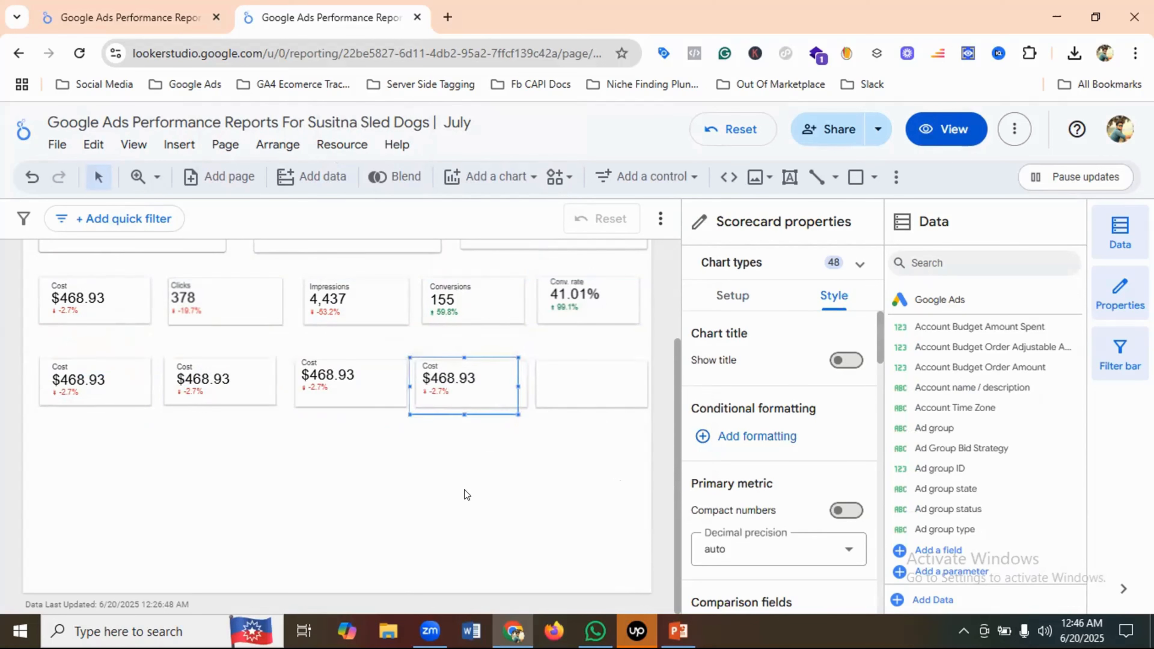
{"action": "left_click", "coordinate": [575, 376]}
{"action": "right_click", "coordinate": [575, 378]}
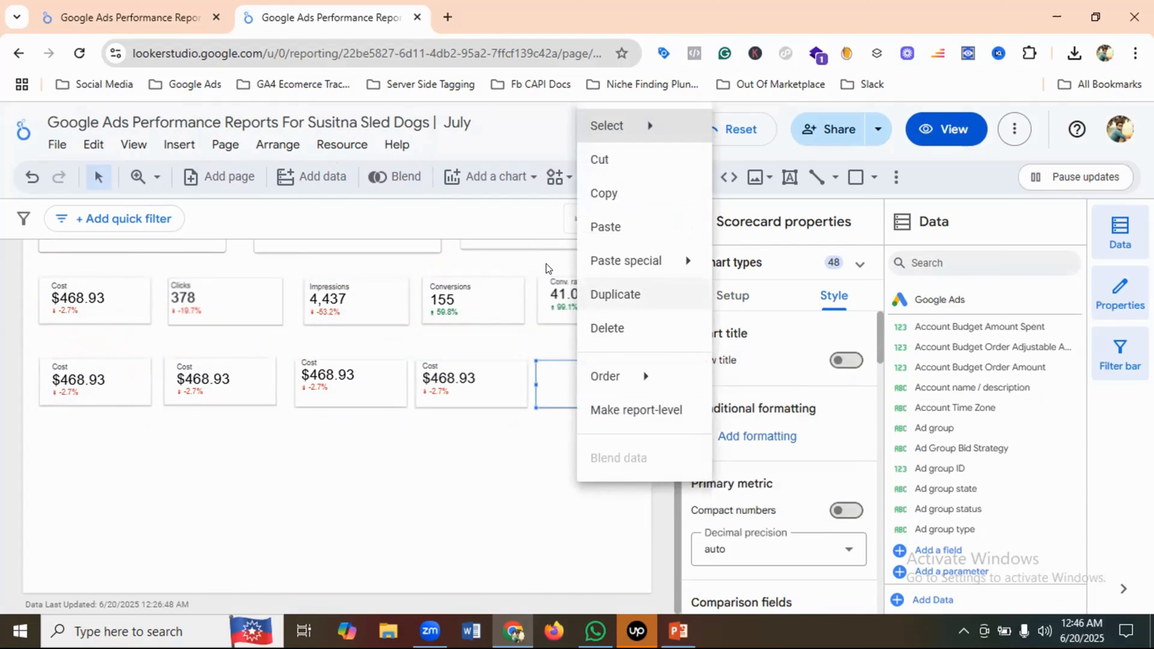
{"action": "left_click", "coordinate": [606, 227]}
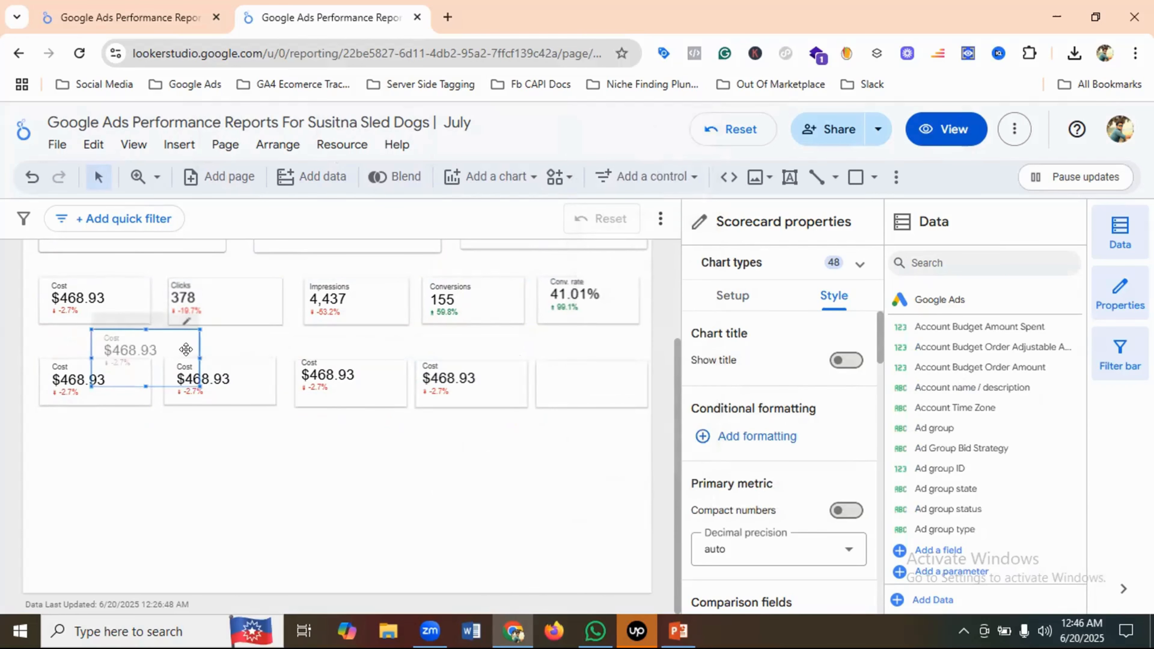
{"action": "left_click_drag", "start_coordinate": [186, 349], "coordinate": [603, 366]}
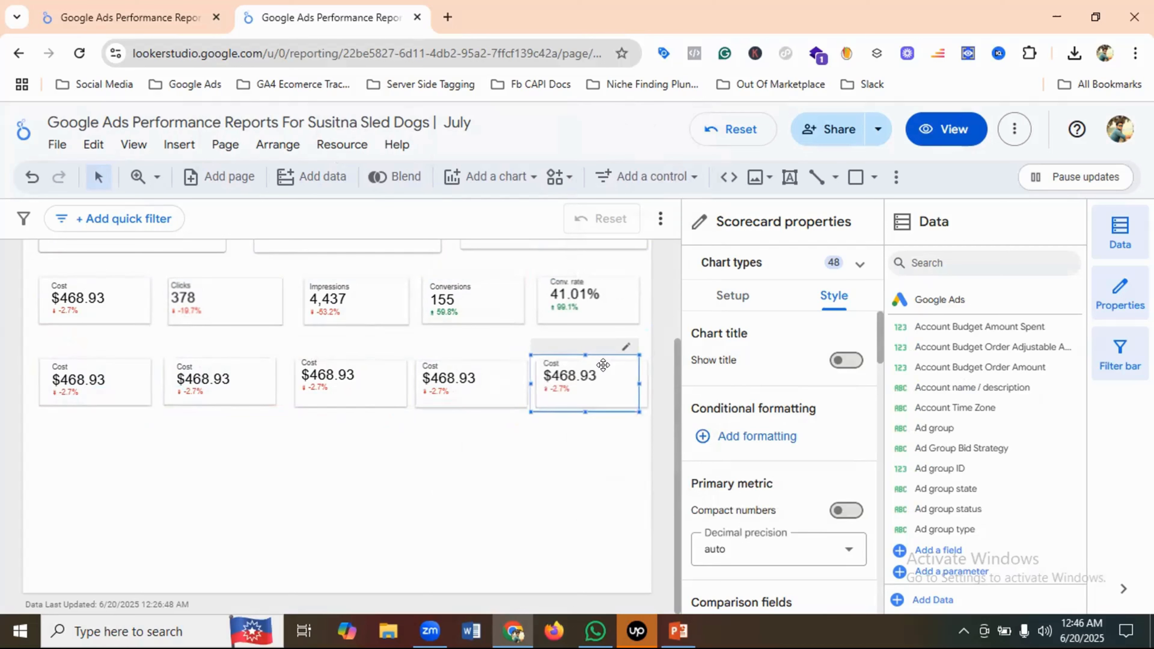
Select all five scorecards of the second row and distribute them horizontally
{"action": "left_click", "coordinate": [113, 386], "text": "shift"}
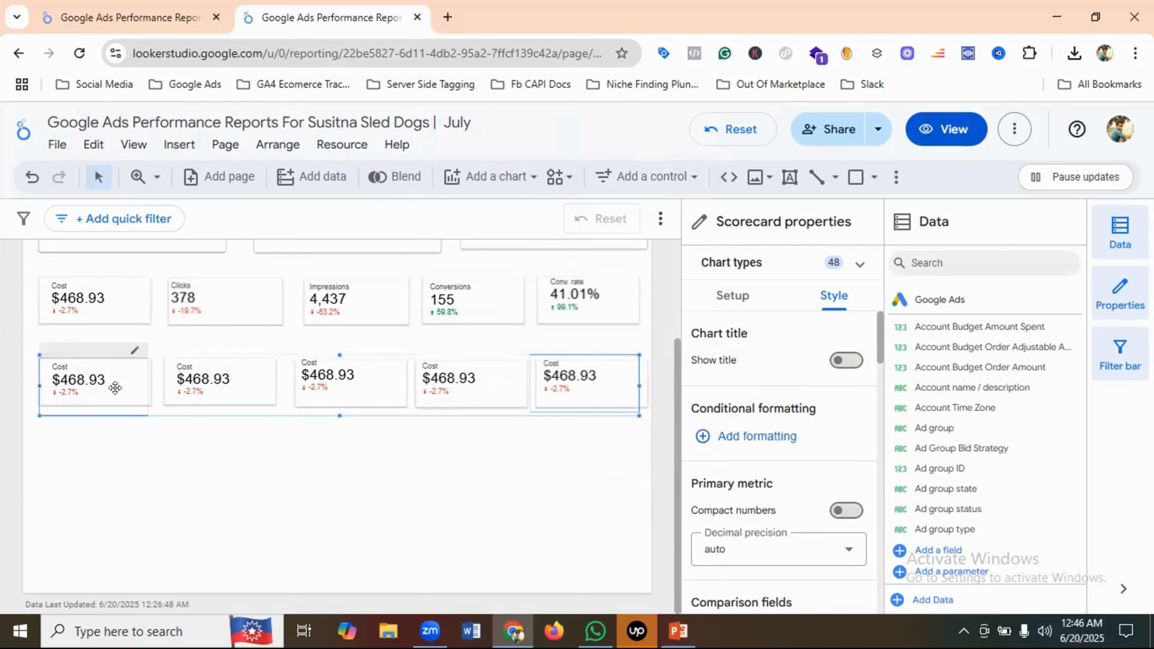
{"action": "left_click", "coordinate": [371, 378], "text": "shift"}
{"action": "left_click", "coordinate": [457, 393], "text": "shift"}
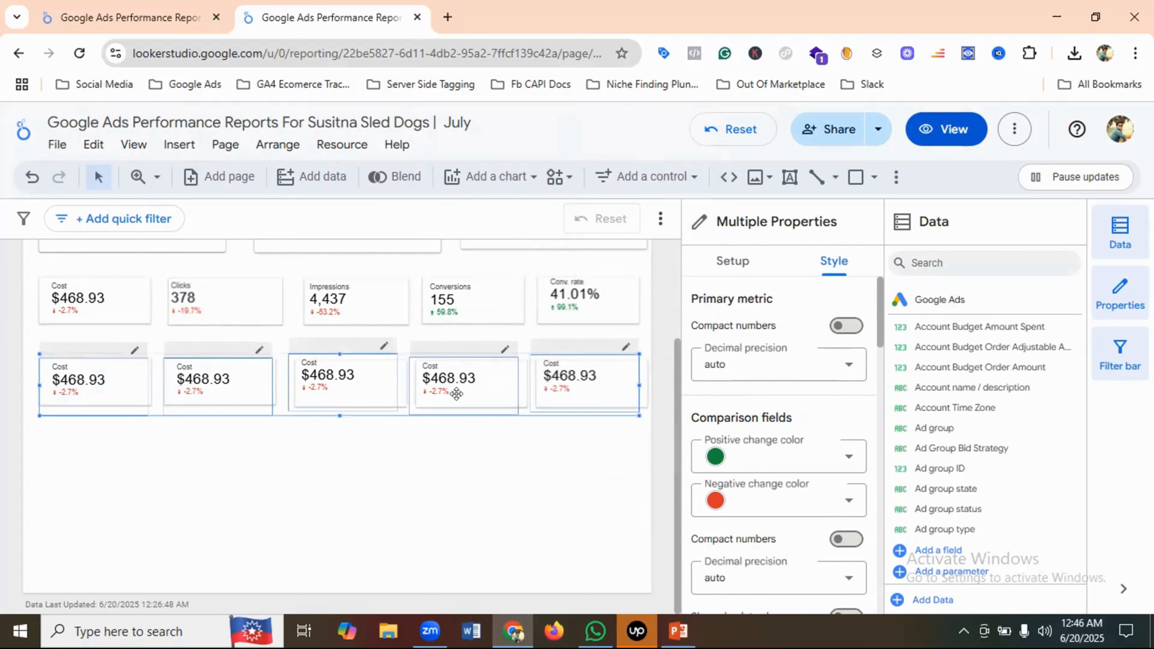
{"action": "left_click", "coordinate": [482, 391], "text": "shift"}
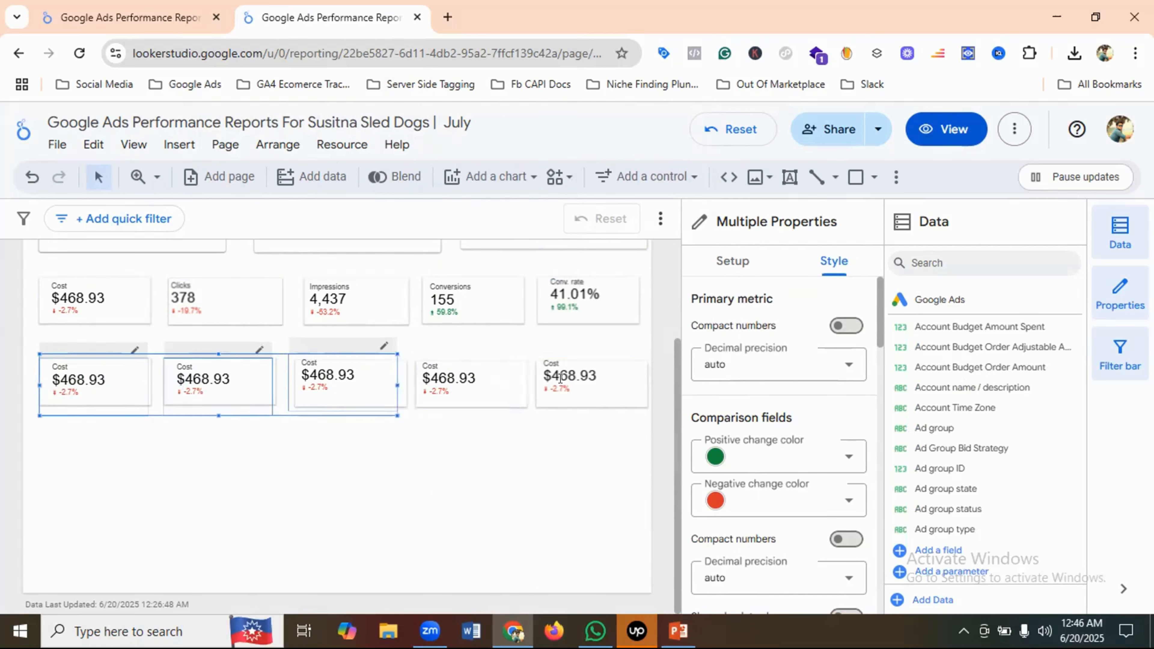
{"action": "right_click", "coordinate": [457, 387]}
{"action": "mouse_move", "coordinate": [540, 403]}
{"action": "key", "text": "ctrl+minus"}
{"action": "mouse_move", "coordinate": [552, 508]}
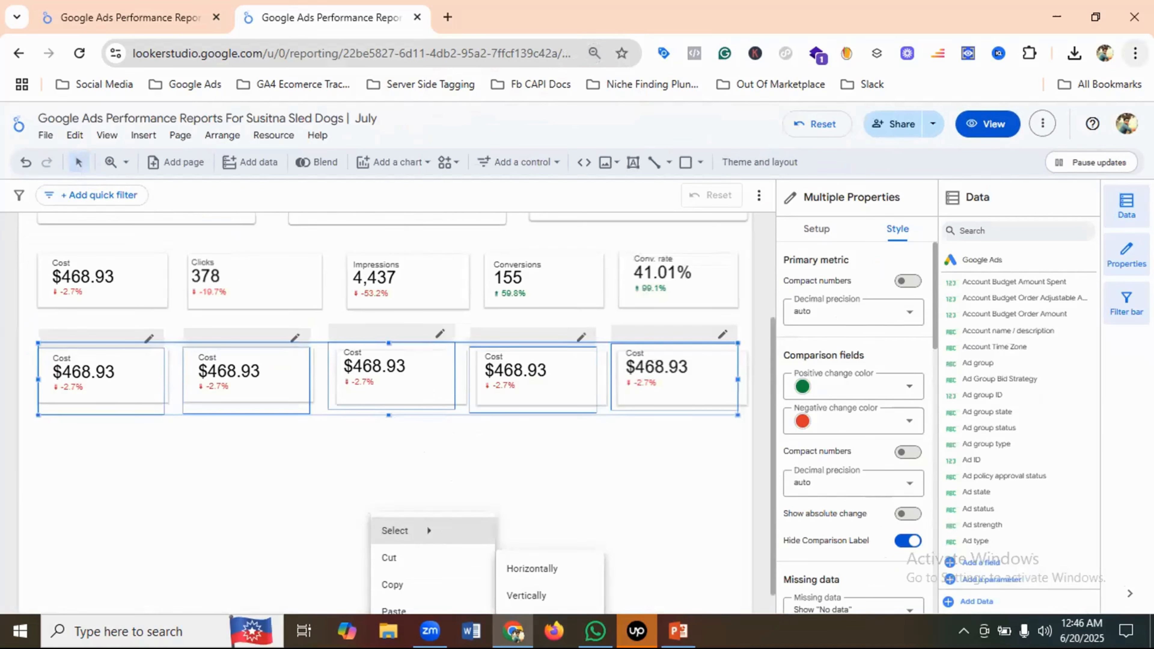
{"action": "left_click", "coordinate": [1136, 53]}
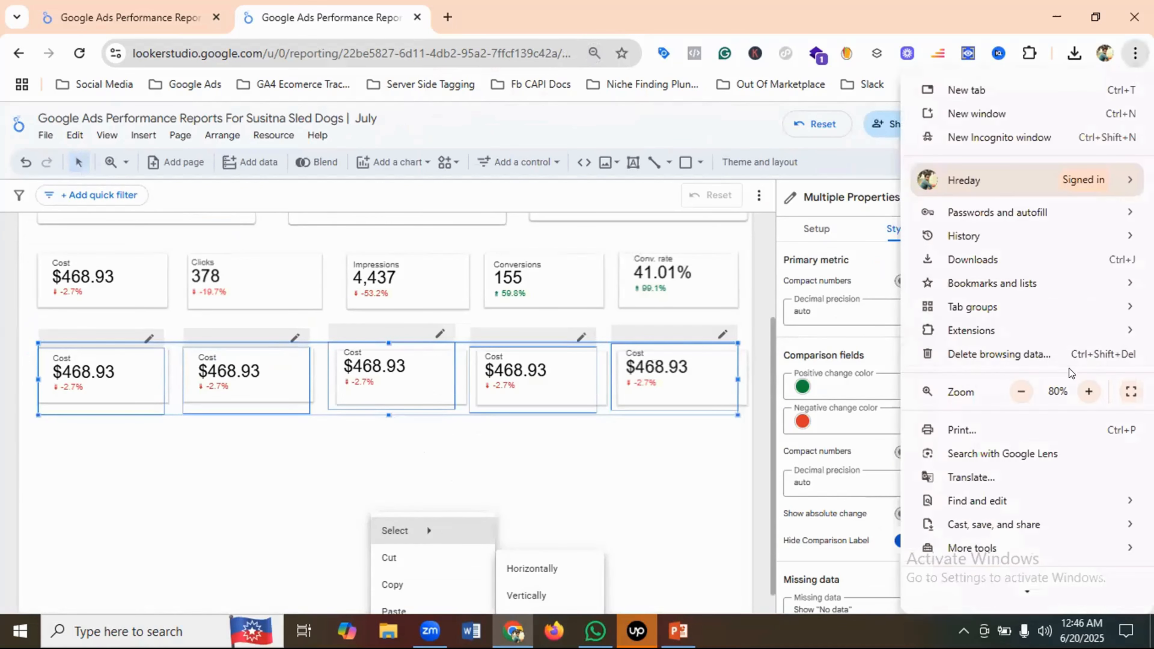
{"action": "left_click", "coordinate": [1089, 392]}
{"action": "left_click", "coordinate": [1089, 392]}
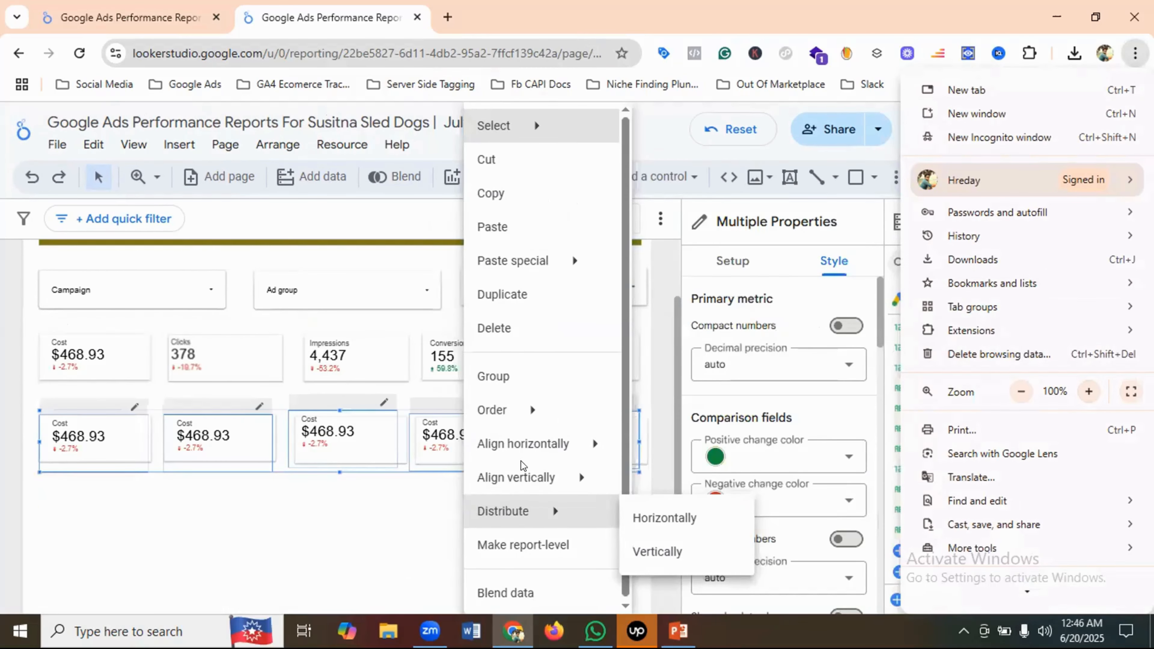
{"action": "left_click", "coordinate": [529, 494]}
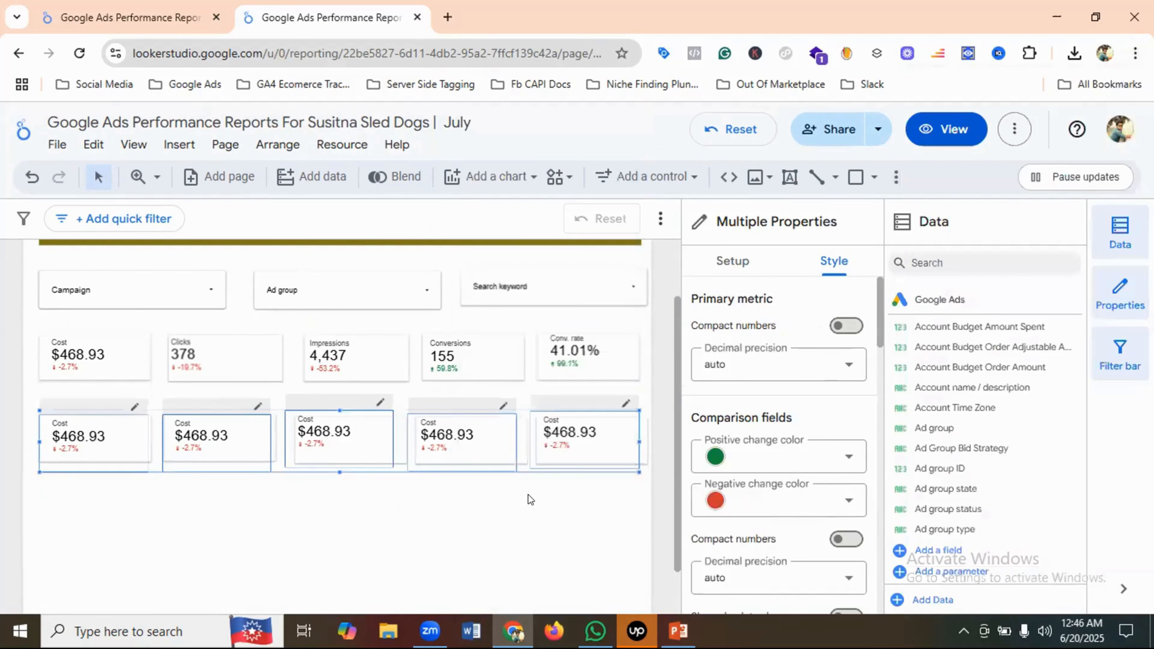
Try distributing the five selected second-row scorecards once more and clear the selection
{"action": "right_click", "coordinate": [455, 441]}
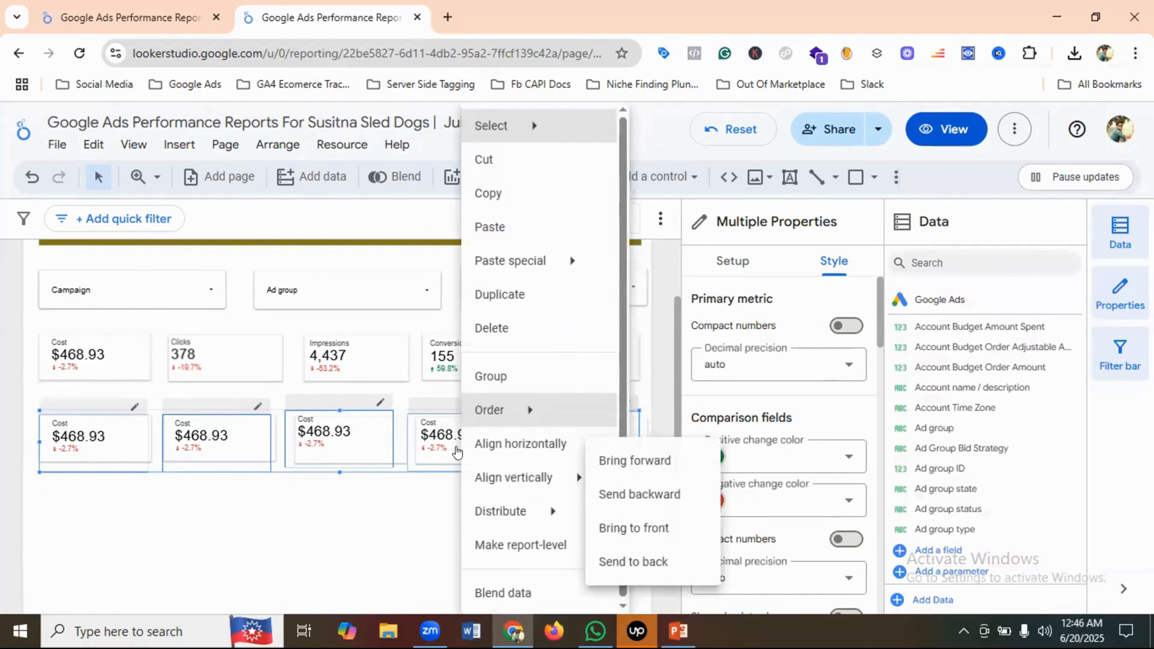
{"action": "mouse_move", "coordinate": [526, 500]}
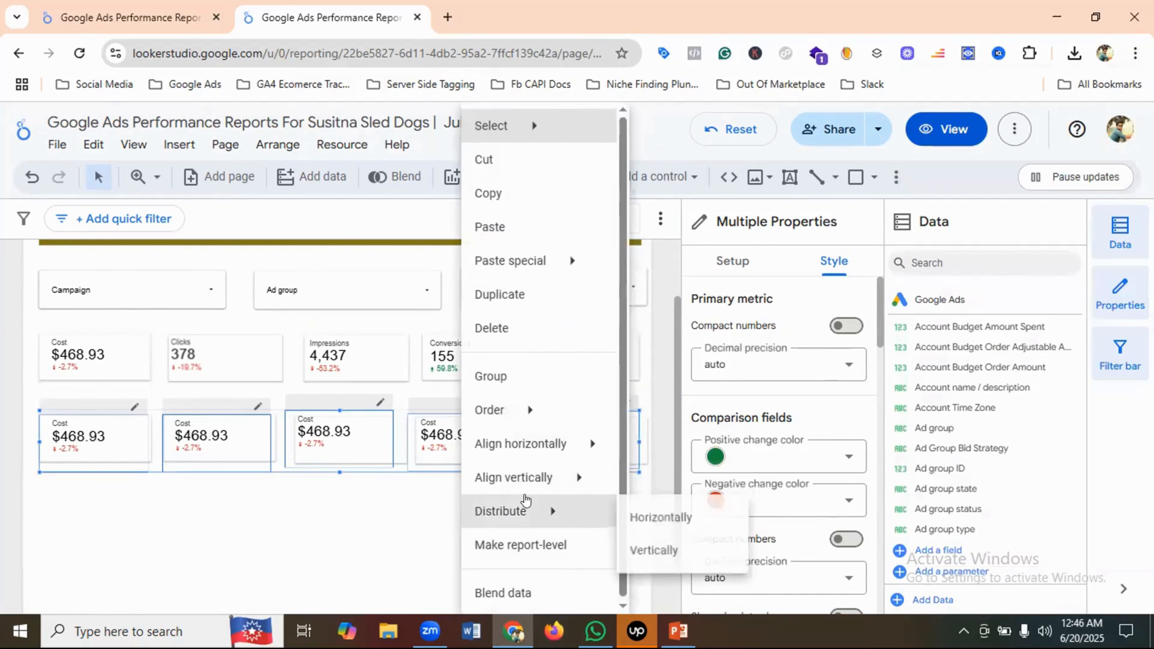
{"action": "key", "text": "Right"}
{"action": "key", "text": "Down"}
{"action": "key", "text": "Return"}
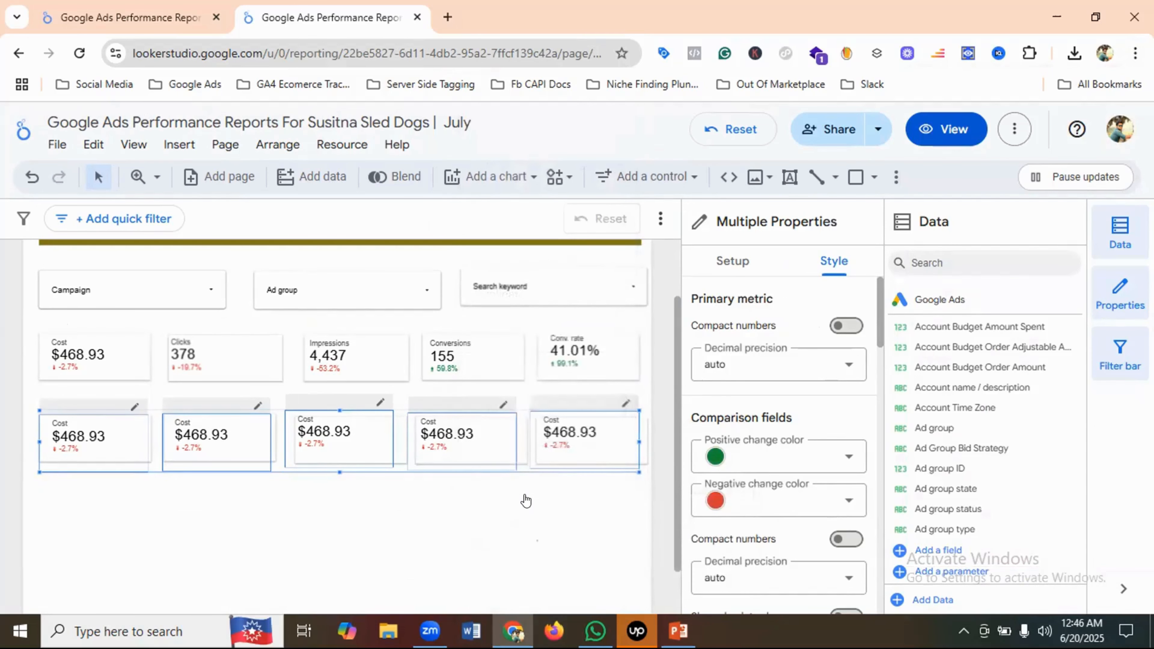
{"action": "left_click", "coordinate": [526, 500]}
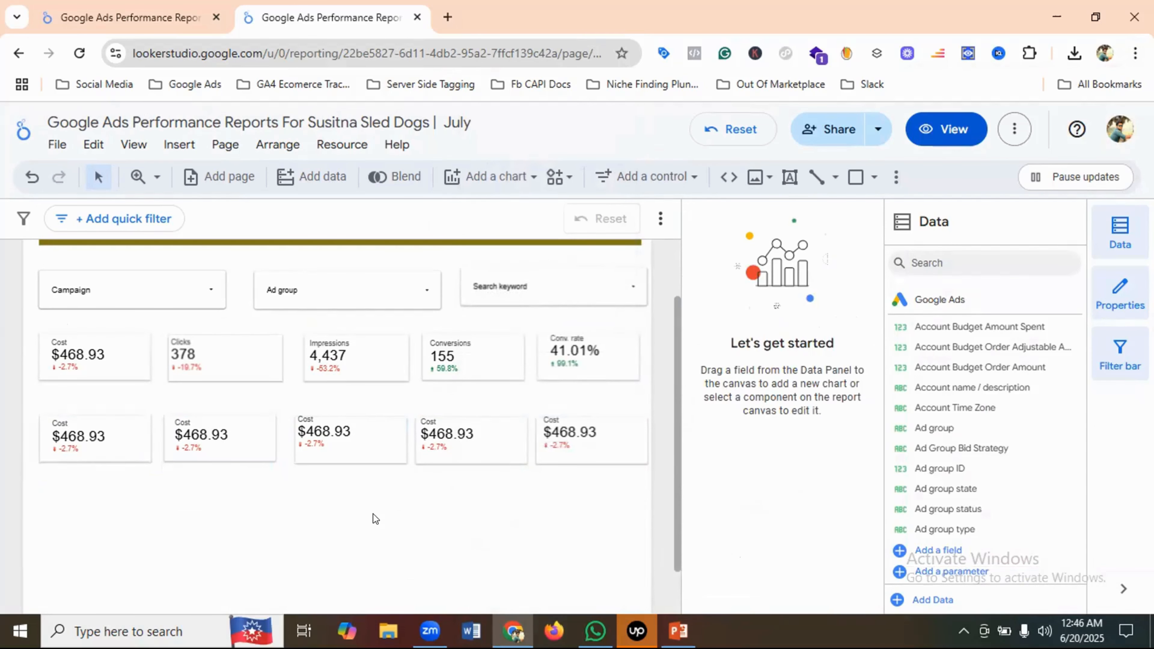
Nudge the second and third scorecards of the second row into place on their cards
{"action": "left_click", "coordinate": [208, 438]}
{"action": "left_click_drag", "start_coordinate": [204, 435], "coordinate": [204, 434]}
{"action": "left_click", "coordinate": [336, 434]}
{"action": "left_click_drag", "start_coordinate": [336, 434], "coordinate": [338, 434]}
{"action": "left_click", "coordinate": [515, 493]}
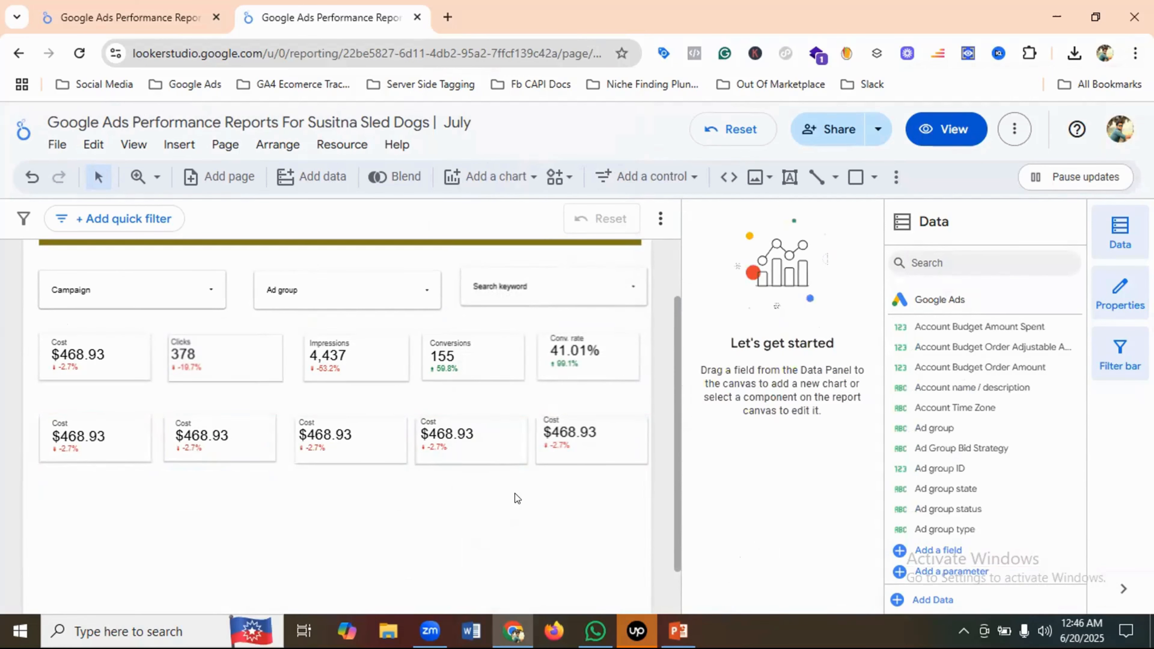
Check the Mystrox report's second row and set the metric of the first second-row scorecard to Avg. CPC
{"action": "left_click", "coordinate": [141, 4]}
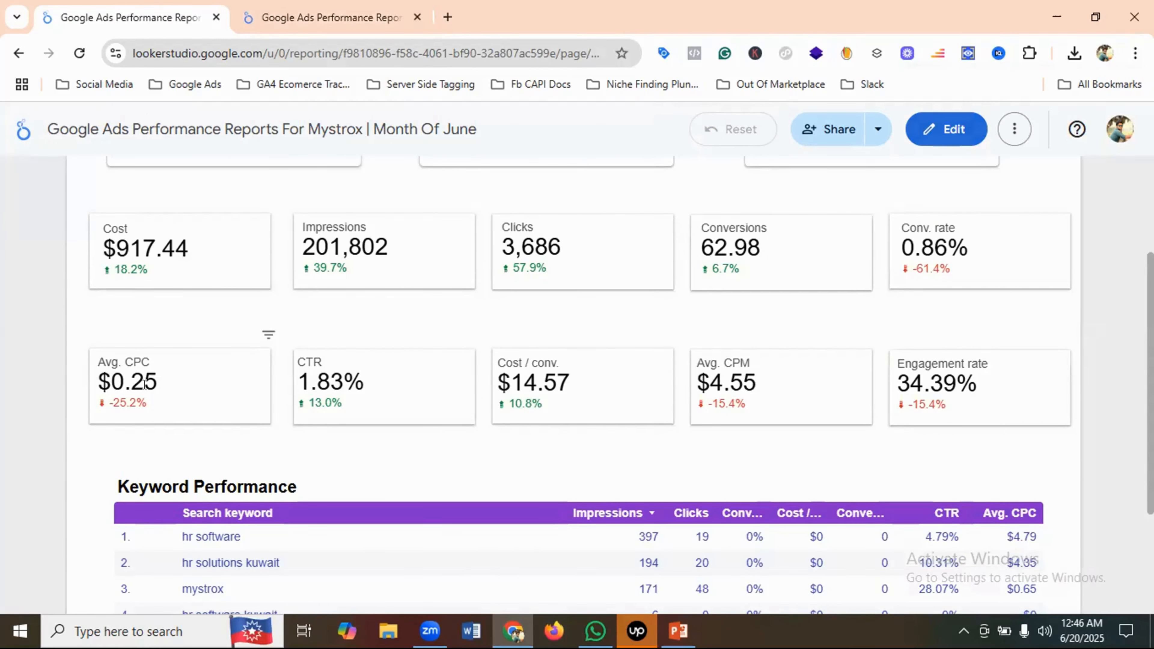
{"action": "left_click", "coordinate": [359, 8]}
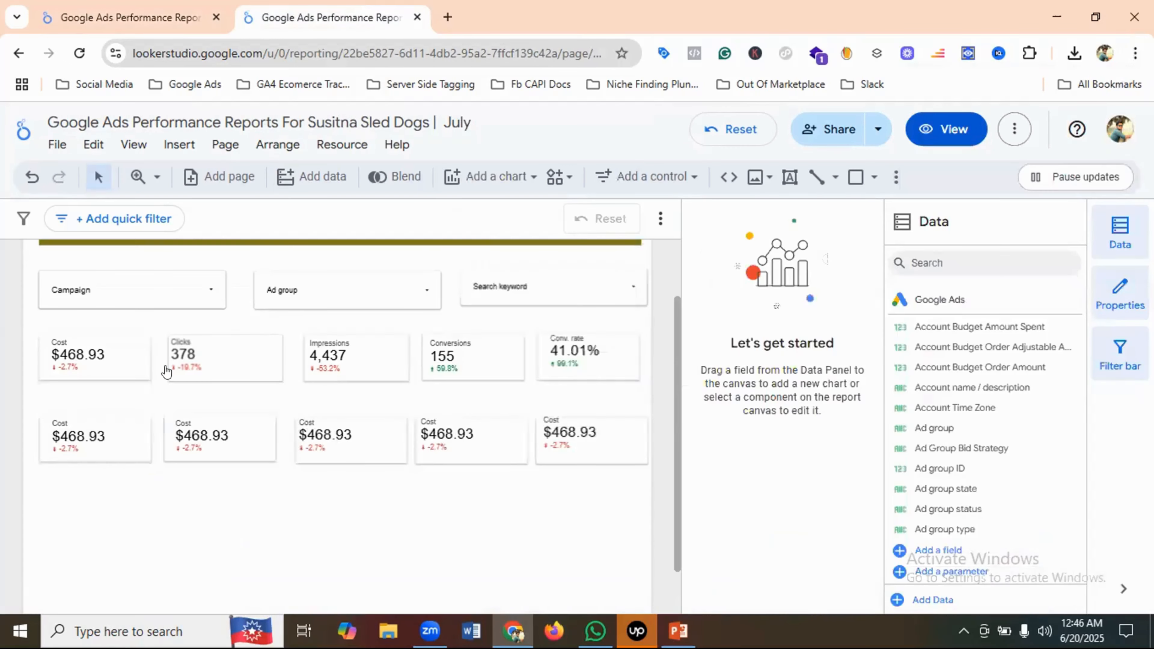
{"action": "left_click", "coordinate": [77, 428]}
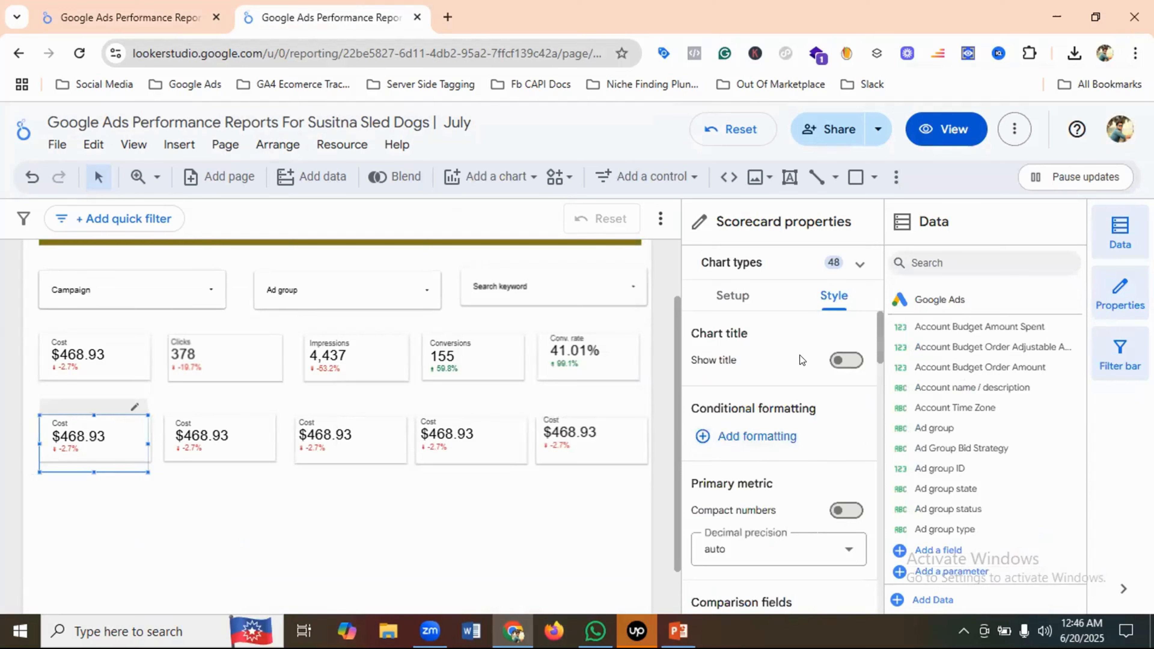
{"action": "left_click", "coordinate": [753, 298]}
{"action": "scroll", "coordinate": [803, 328], "scroll_direction": "down", "scroll_amount": 3}
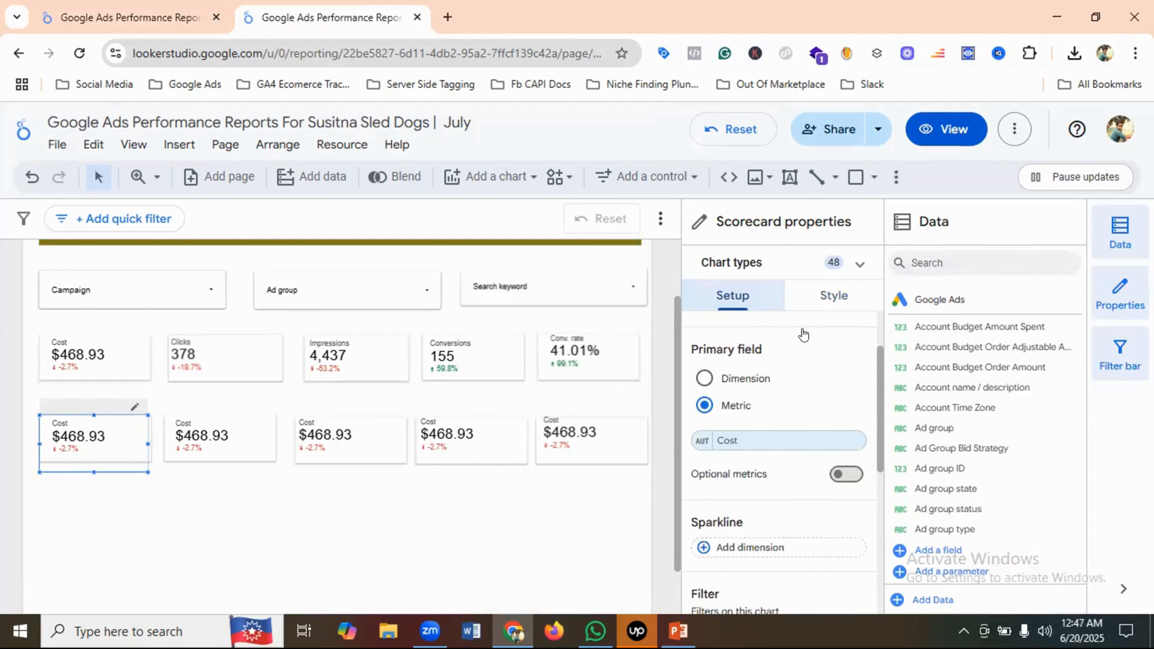
{"action": "left_click", "coordinate": [756, 356]}
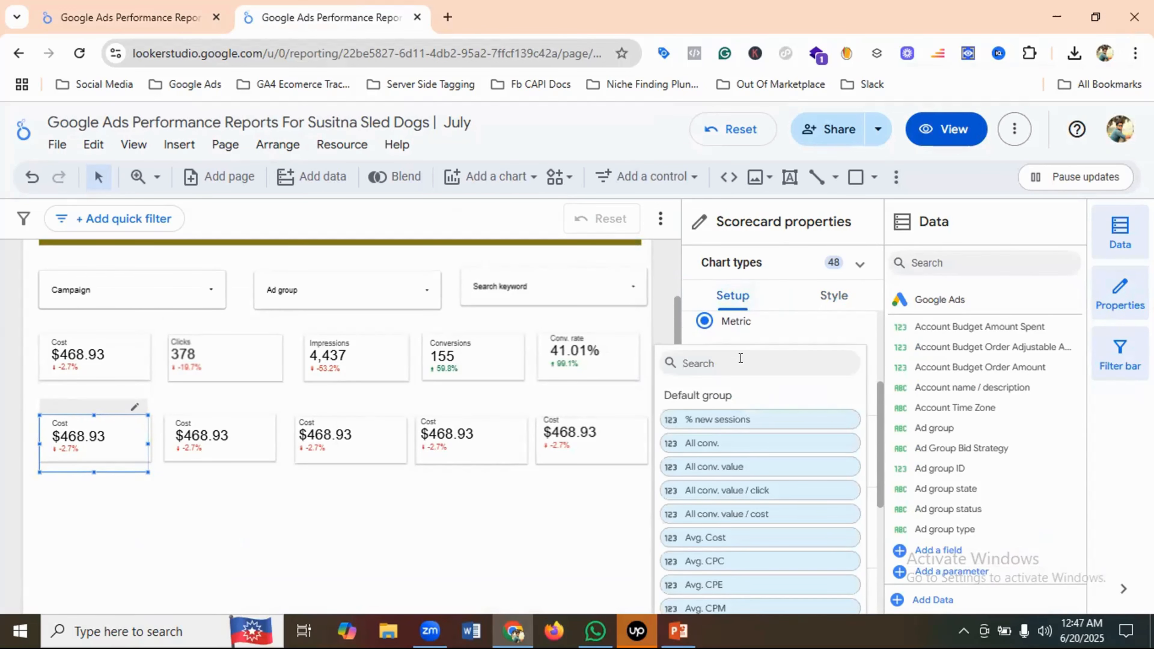
{"action": "type", "text": "AVG"}
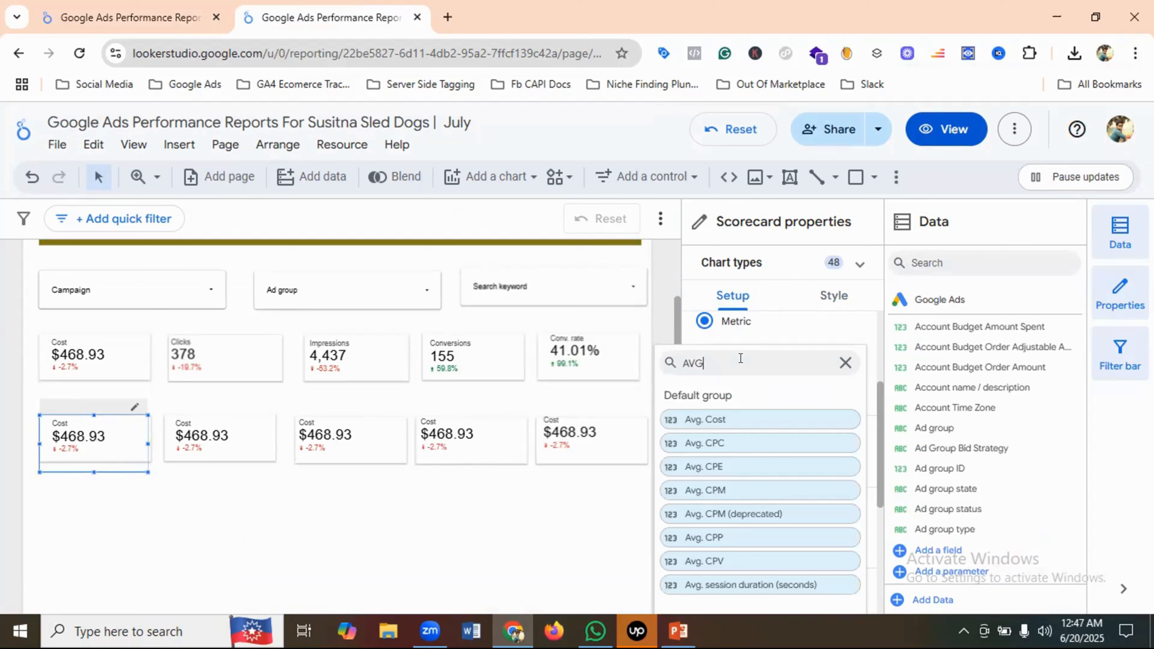
{"action": "left_click", "coordinate": [710, 443]}
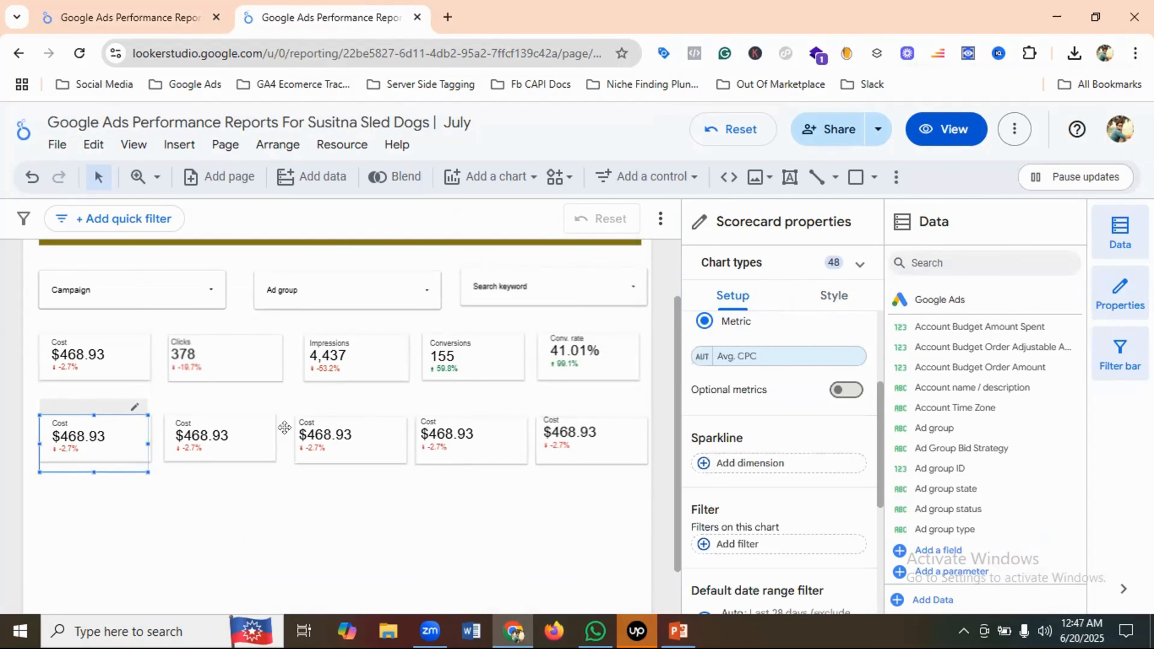
Check the Mystrox report's second row and set the metric of the second scorecard in the second row to CTR
{"action": "left_click", "coordinate": [89, 6]}
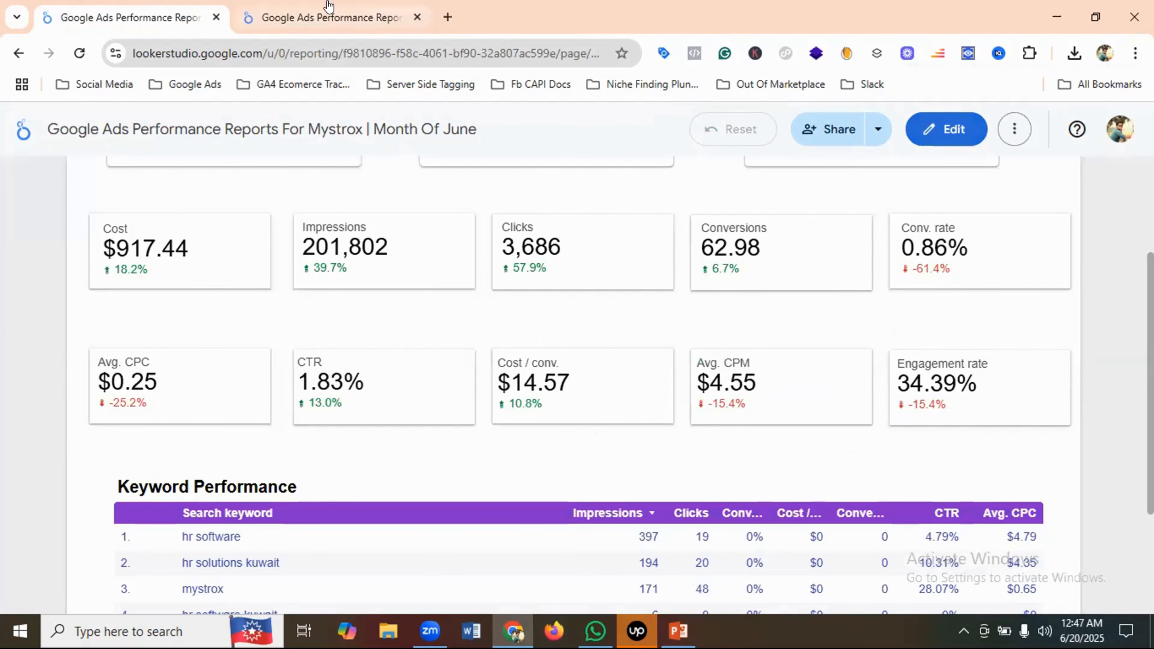
{"action": "left_click", "coordinate": [326, 13]}
{"action": "left_click", "coordinate": [226, 421]}
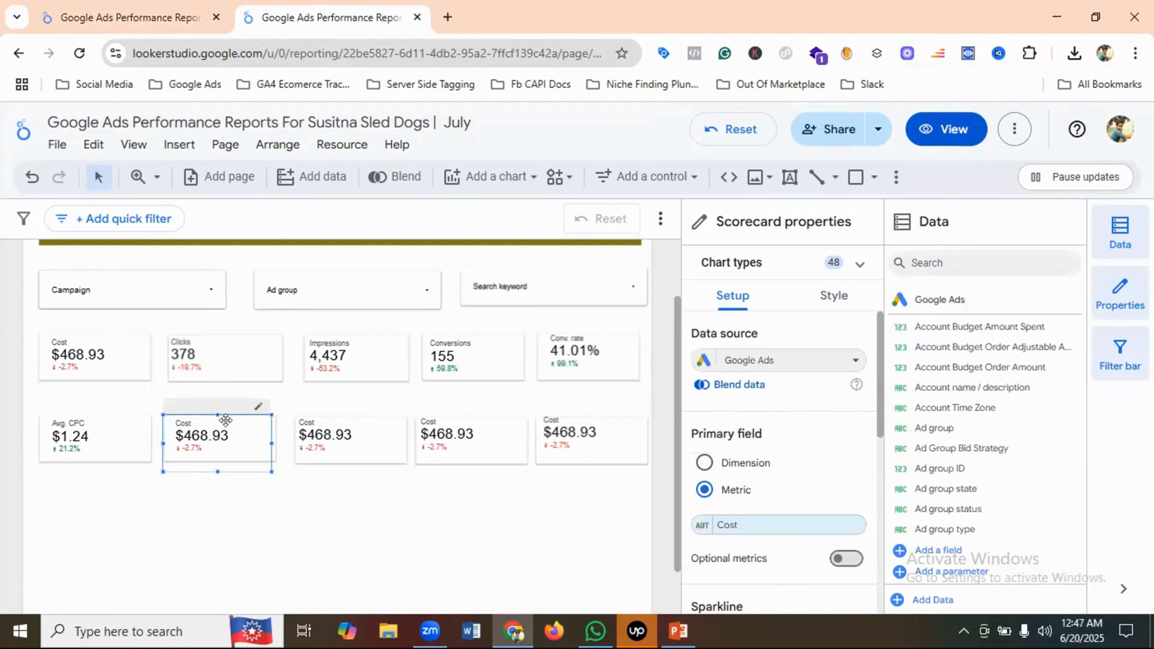
{"action": "scroll", "coordinate": [774, 400], "scroll_direction": "down", "scroll_amount": 2}
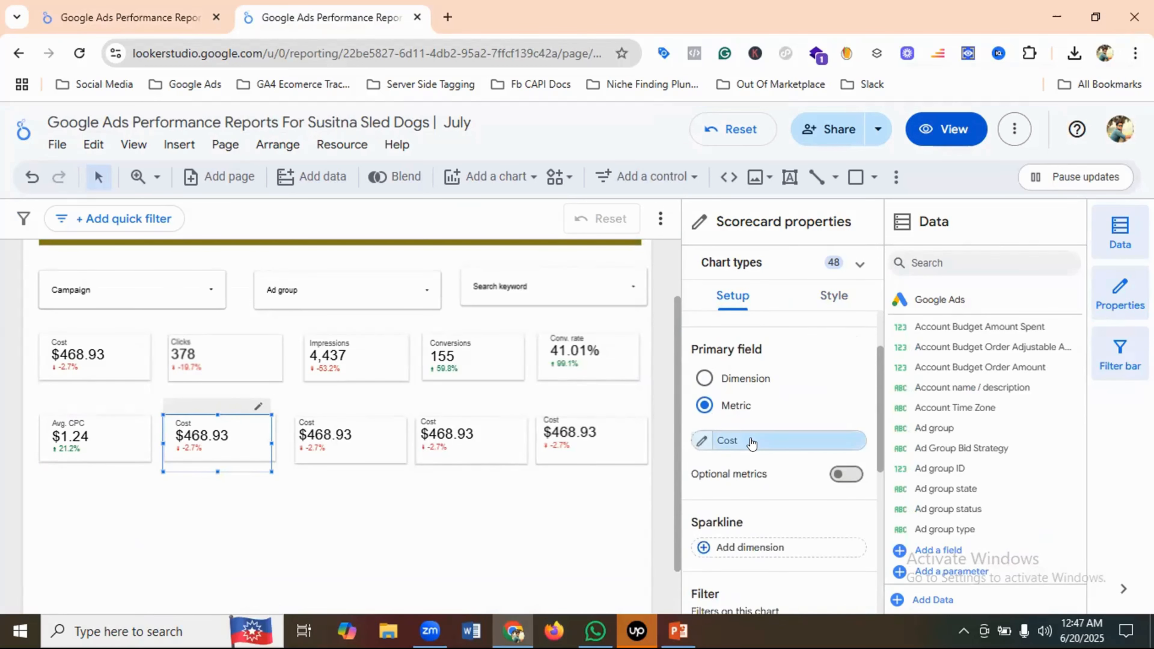
{"action": "left_click", "coordinate": [751, 444]}
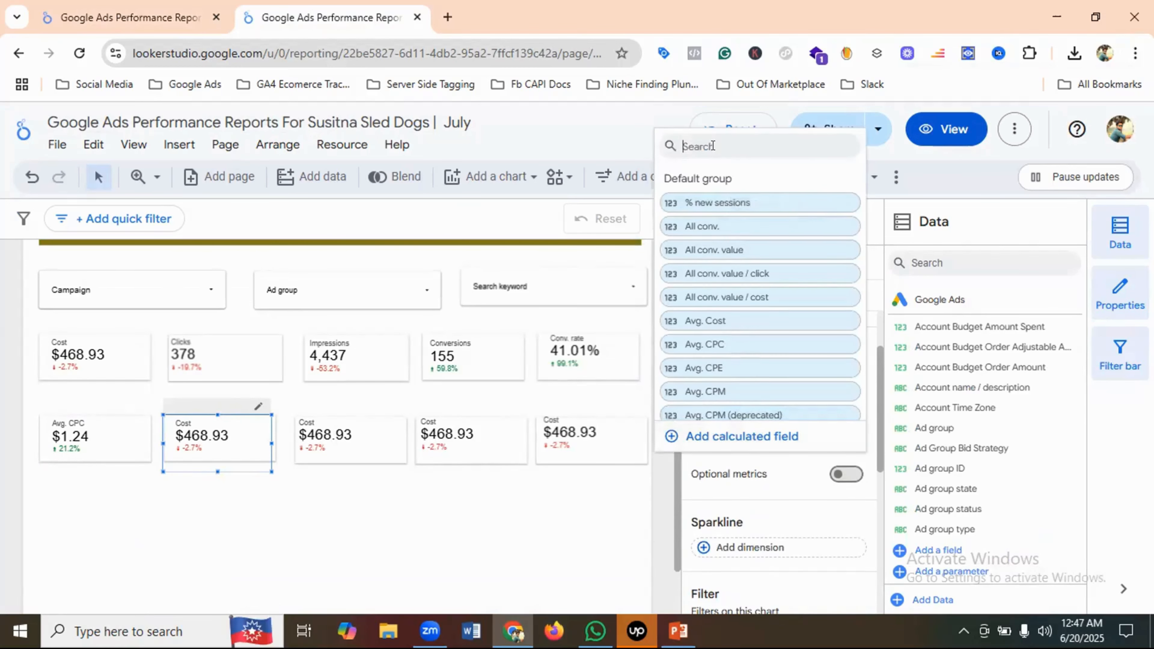
{"action": "type", "text": "CTR"}
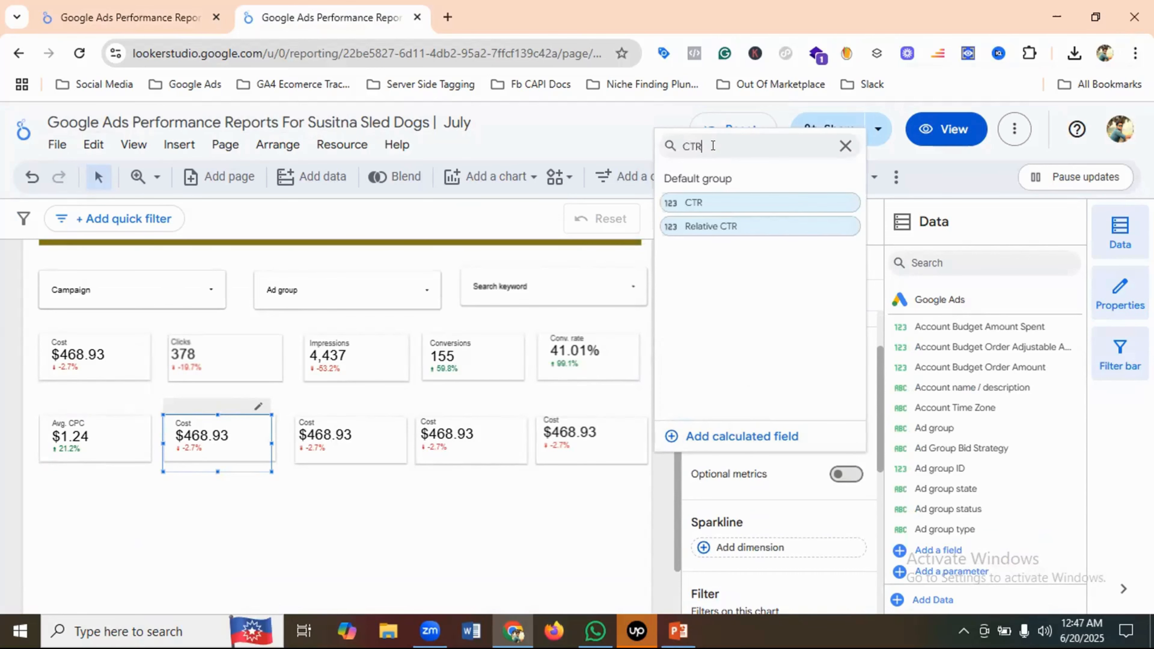
{"action": "left_click", "coordinate": [718, 202]}
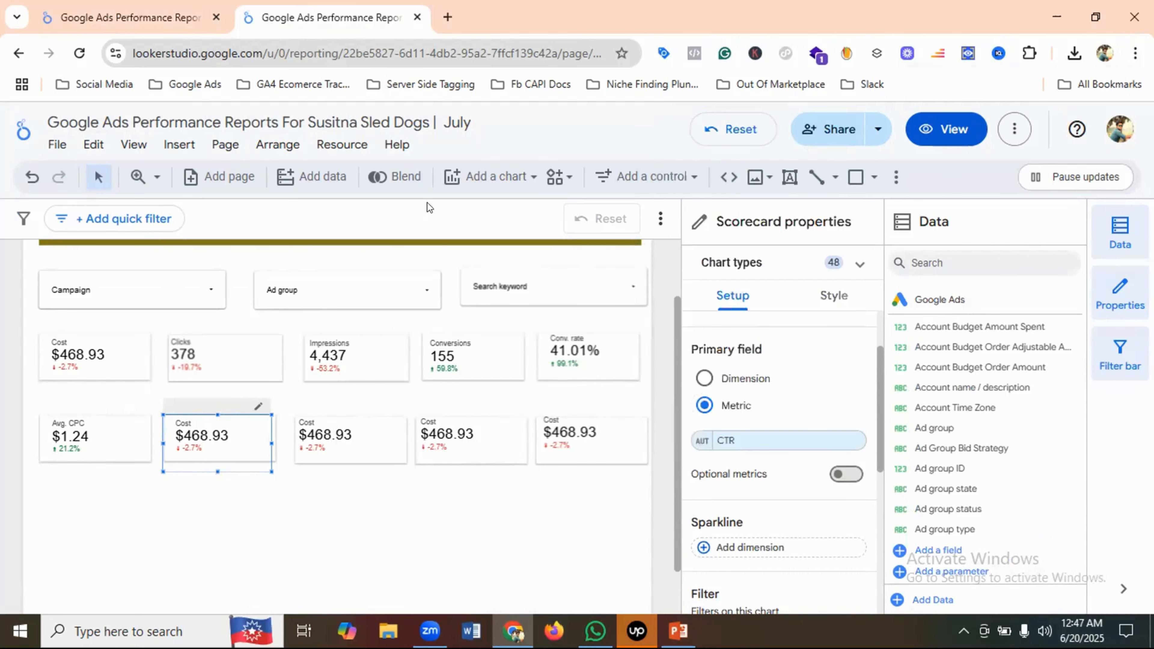
Check the Mystrox report again and set the metric of the third second-row scorecard to Cost / conv
{"action": "left_click", "coordinate": [100, 6]}
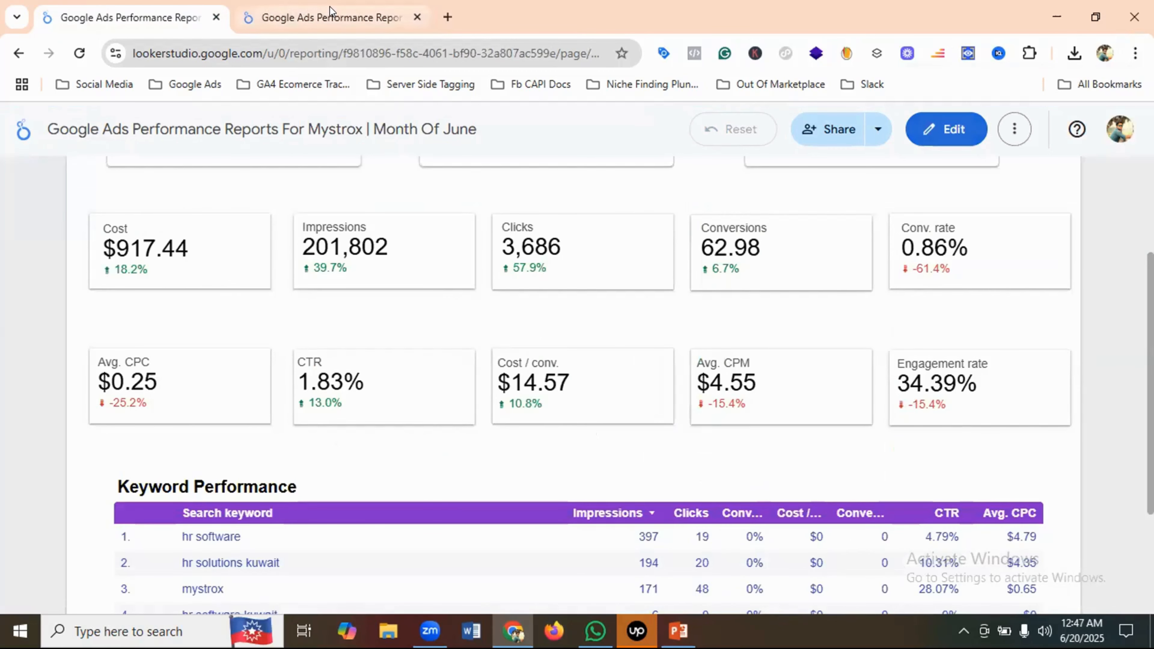
{"action": "left_click", "coordinate": [257, 7]}
{"action": "left_click", "coordinate": [365, 440]}
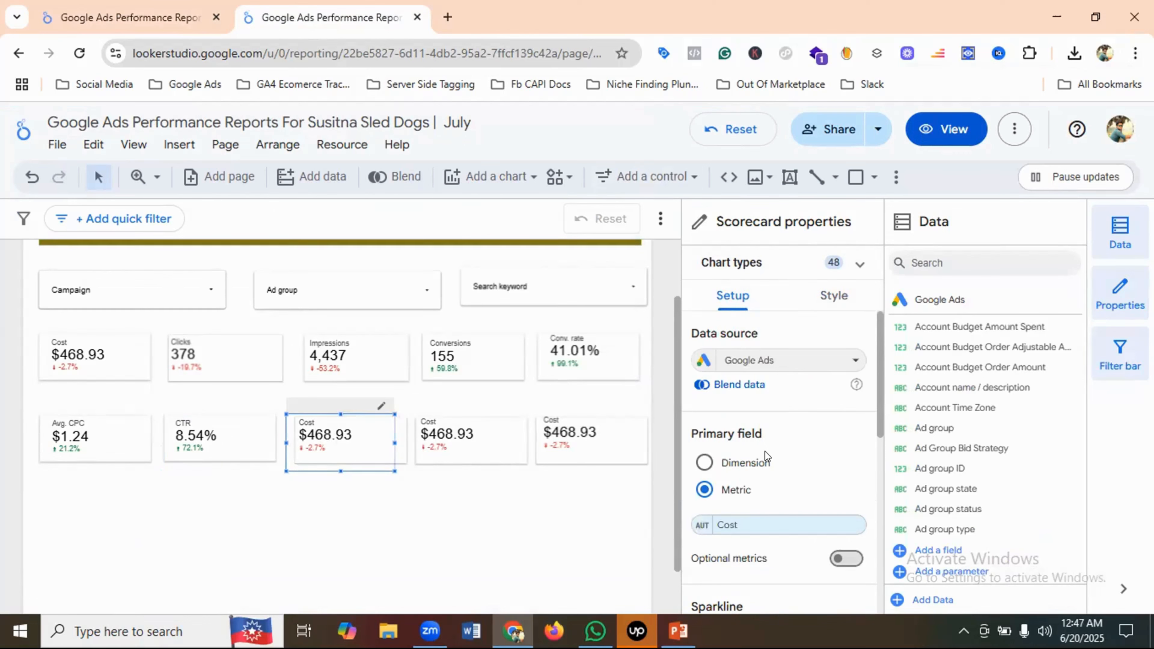
{"action": "left_click", "coordinate": [750, 525]}
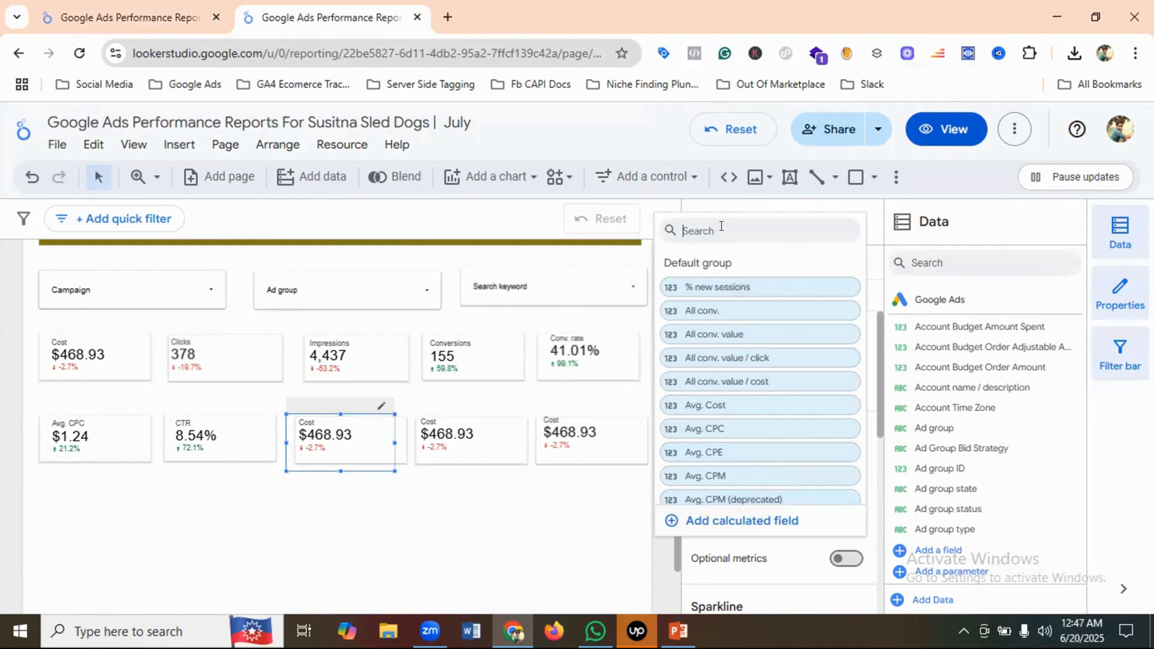
{"action": "type", "text": "cos"}
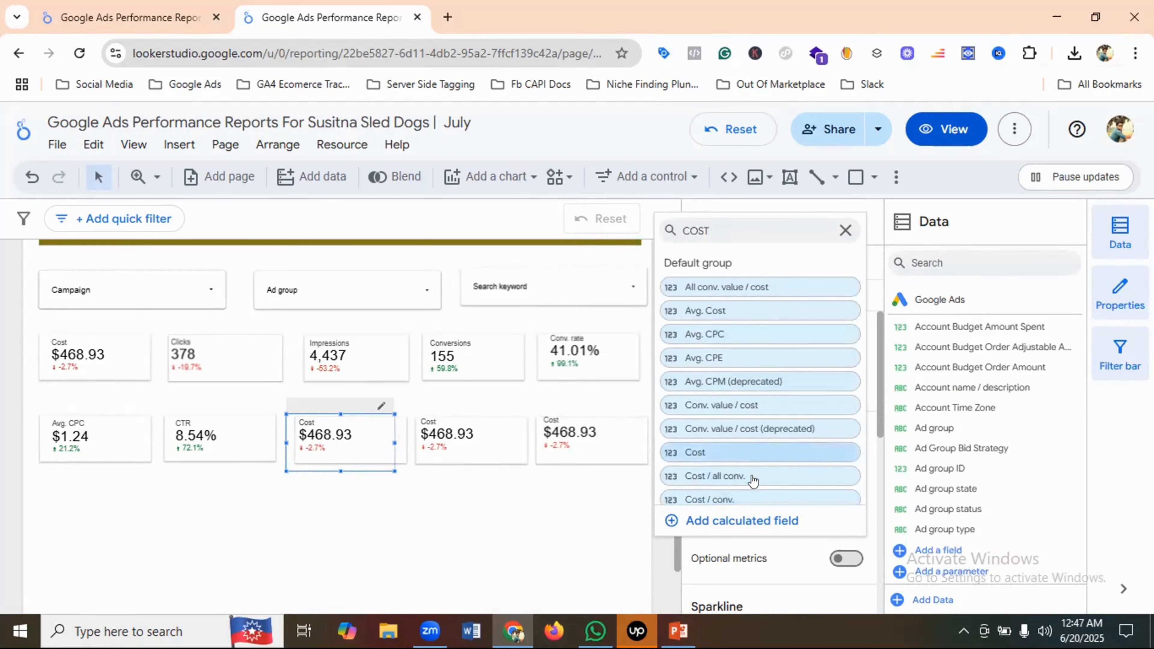
{"action": "left_click", "coordinate": [747, 498]}
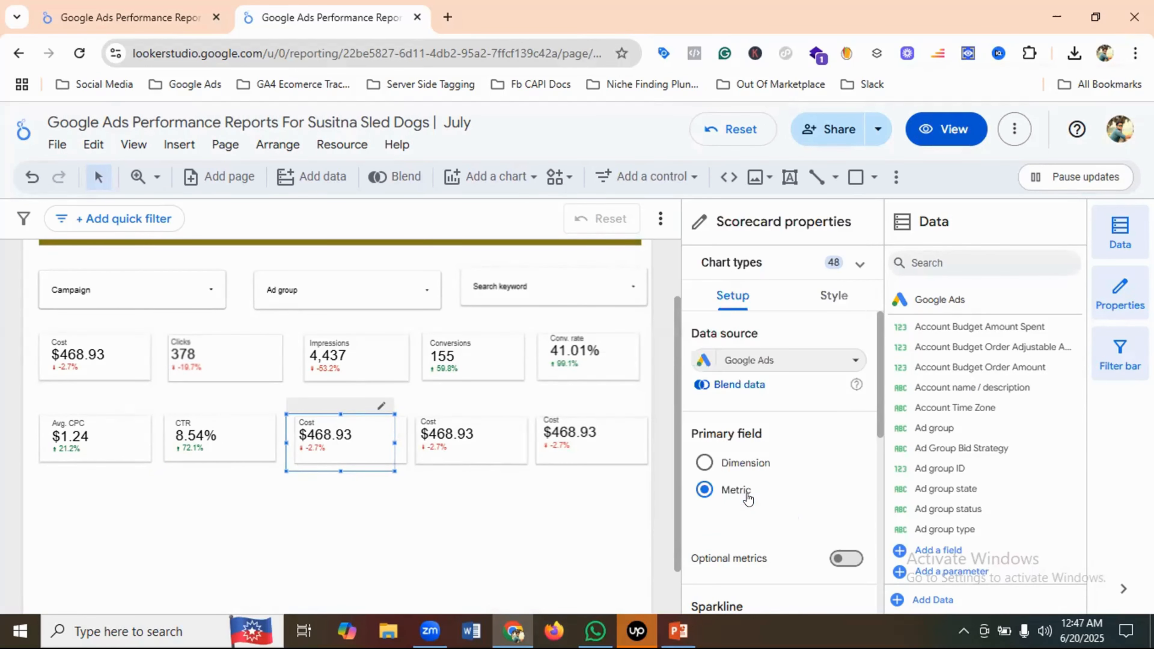
Look up the next metric in the Mystrox report and set the fourth second-row scorecard to Avg. CPM
{"action": "left_click", "coordinate": [165, 13]}
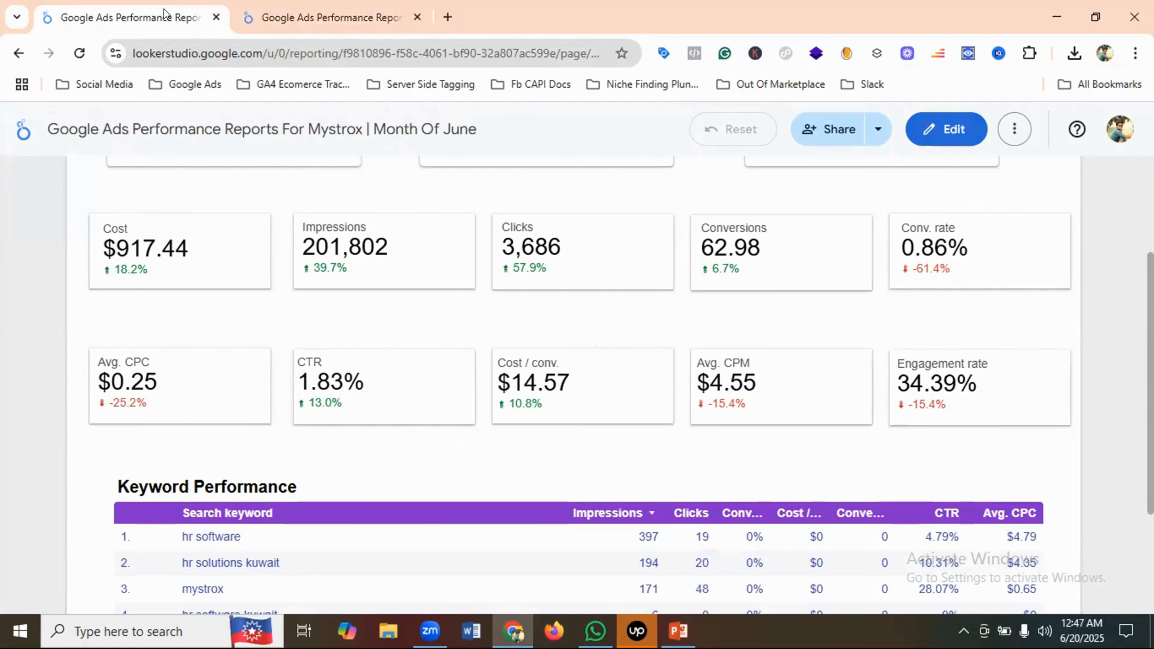
{"action": "left_click", "coordinate": [300, 6]}
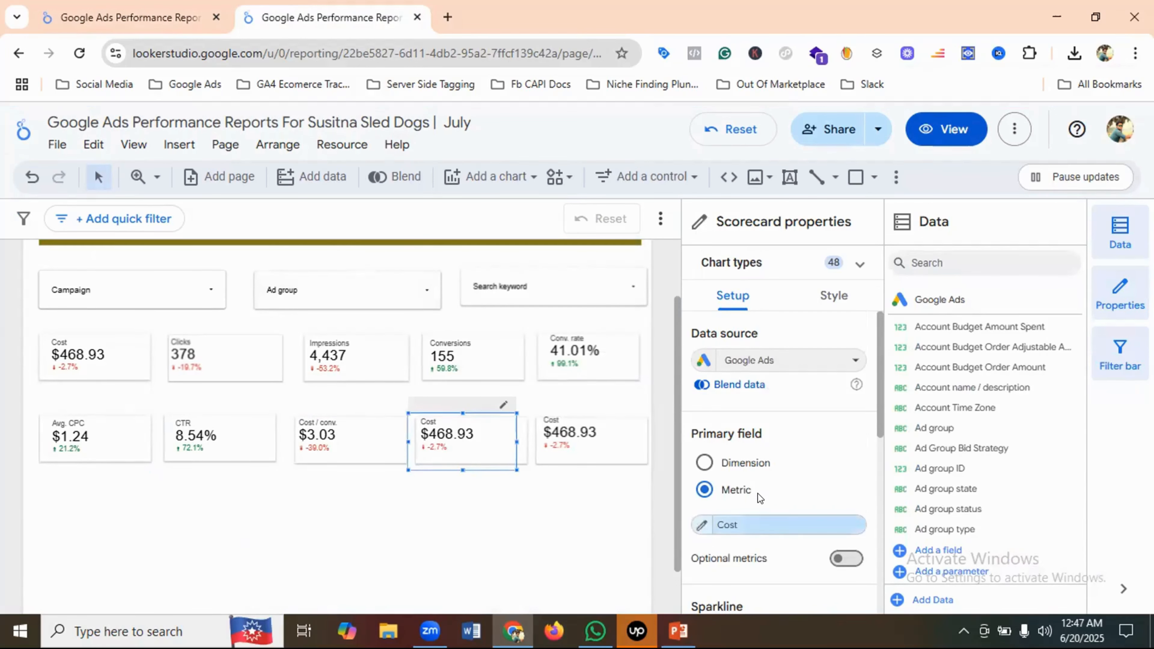
{"action": "left_click", "coordinate": [759, 524]}
{"action": "type", "text": "AVG"}
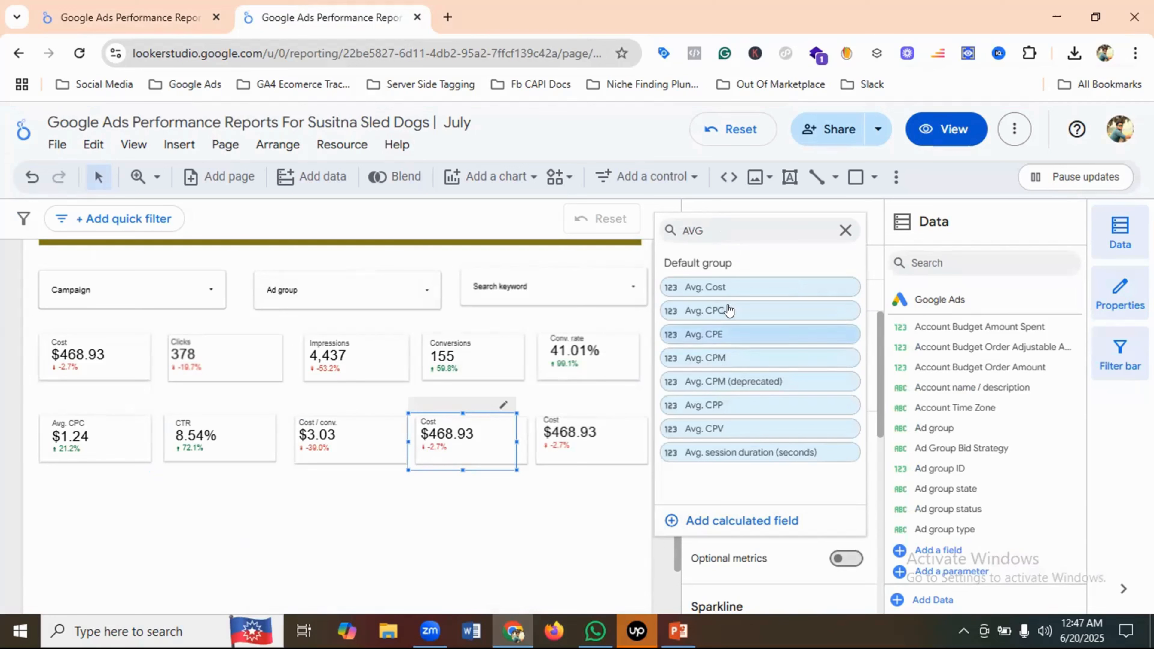
{"action": "left_click", "coordinate": [721, 358]}
Set the metric of the fifth scorecard in the second row to Engagement rate
{"action": "left_click", "coordinate": [587, 436]}
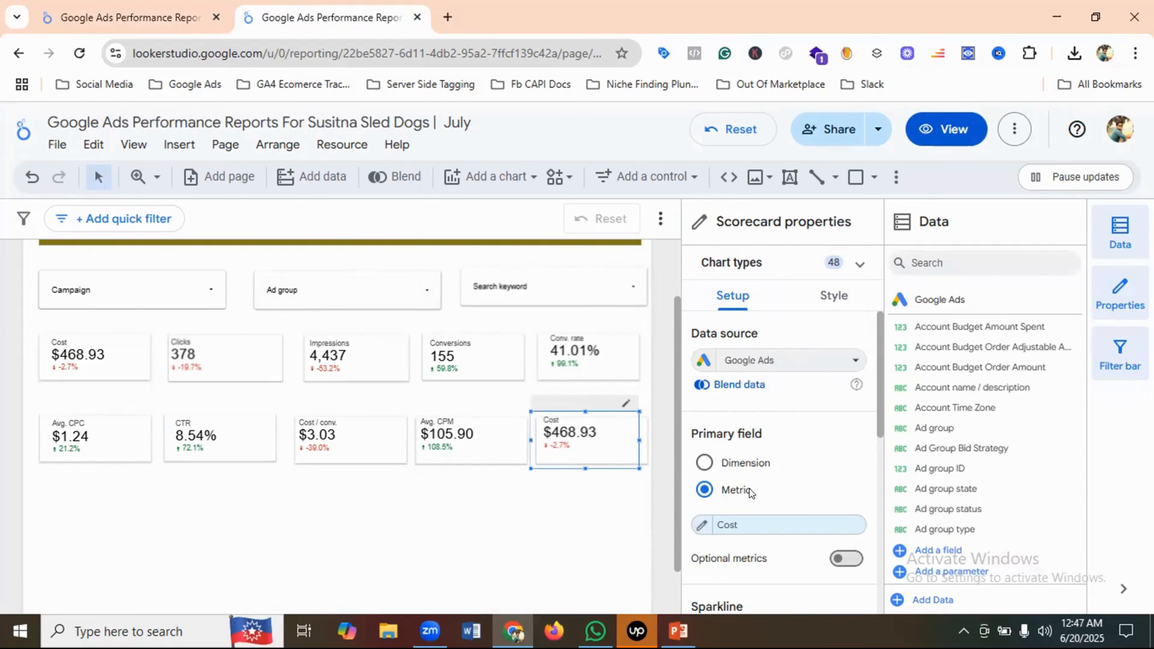
{"action": "left_click", "coordinate": [754, 525]}
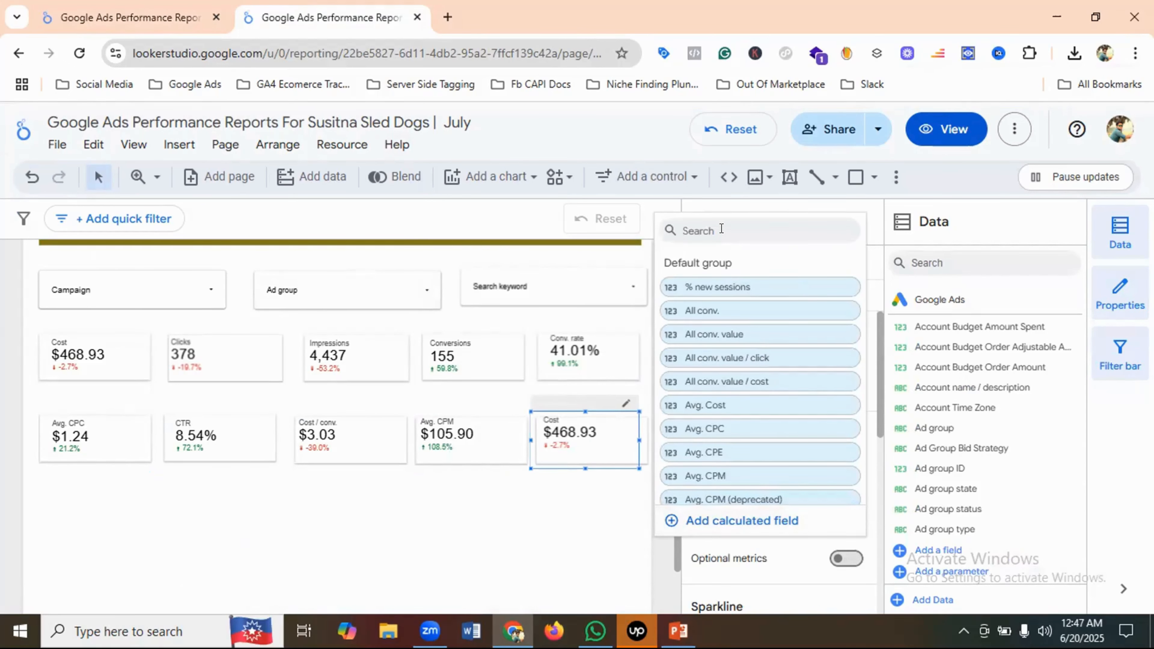
{"action": "type", "text": "Enga"}
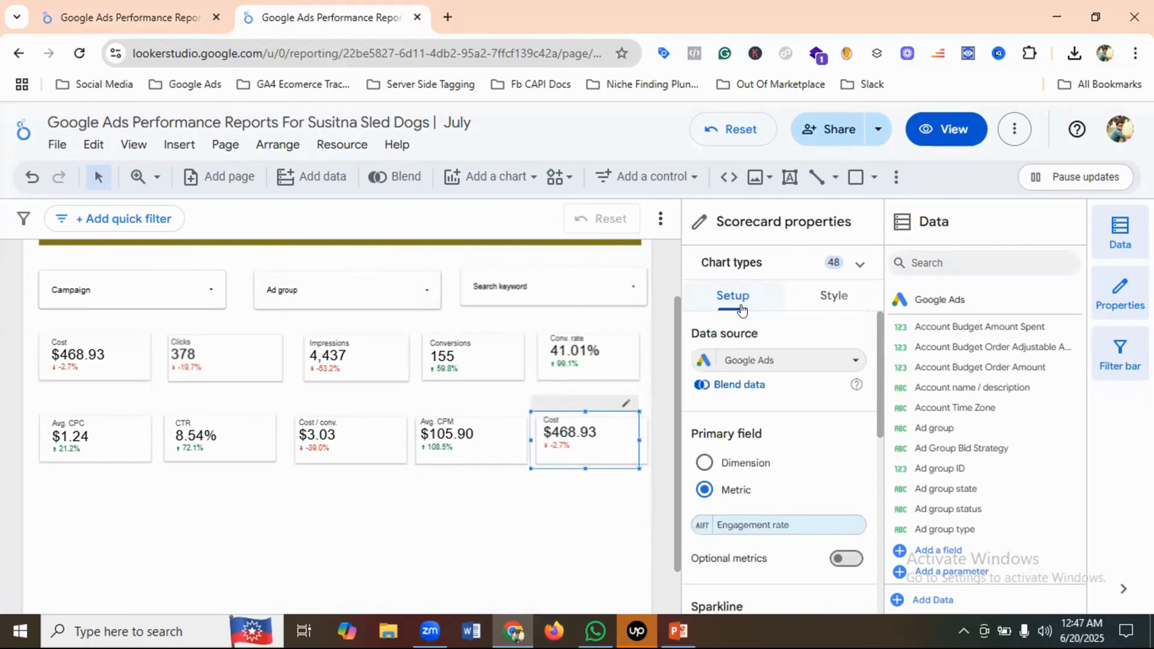
{"action": "left_click", "coordinate": [741, 311]}
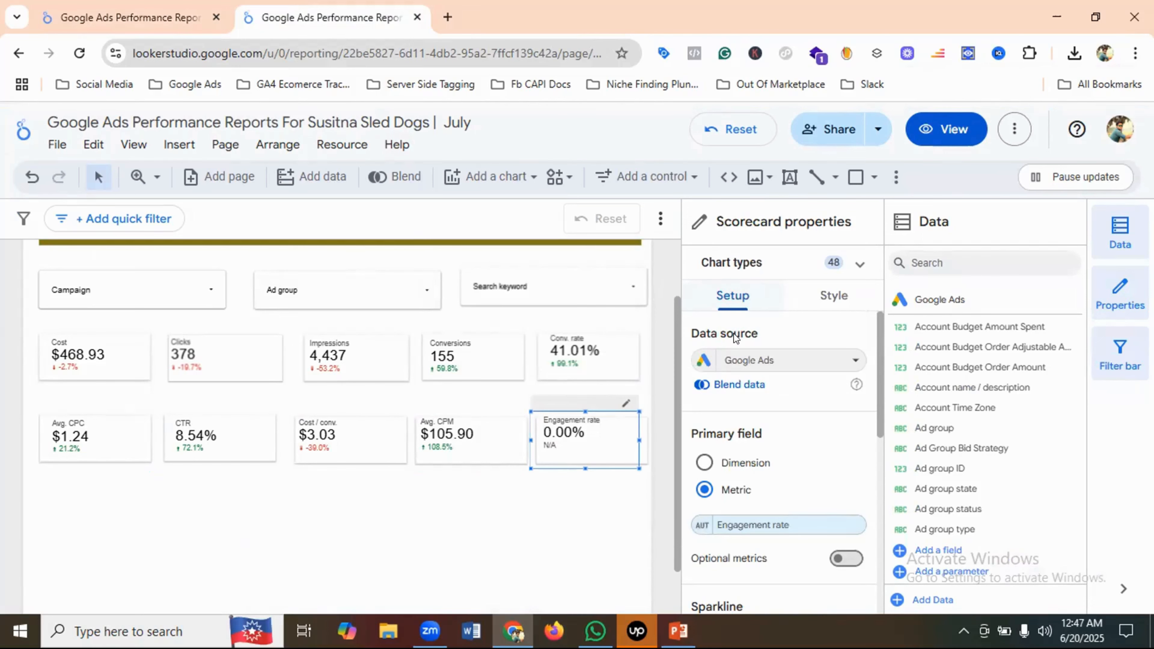
Preview the Susitna Sled Dogs page and compare its scorecards and the area below them with the Mystrox report
{"action": "left_click", "coordinate": [939, 141]}
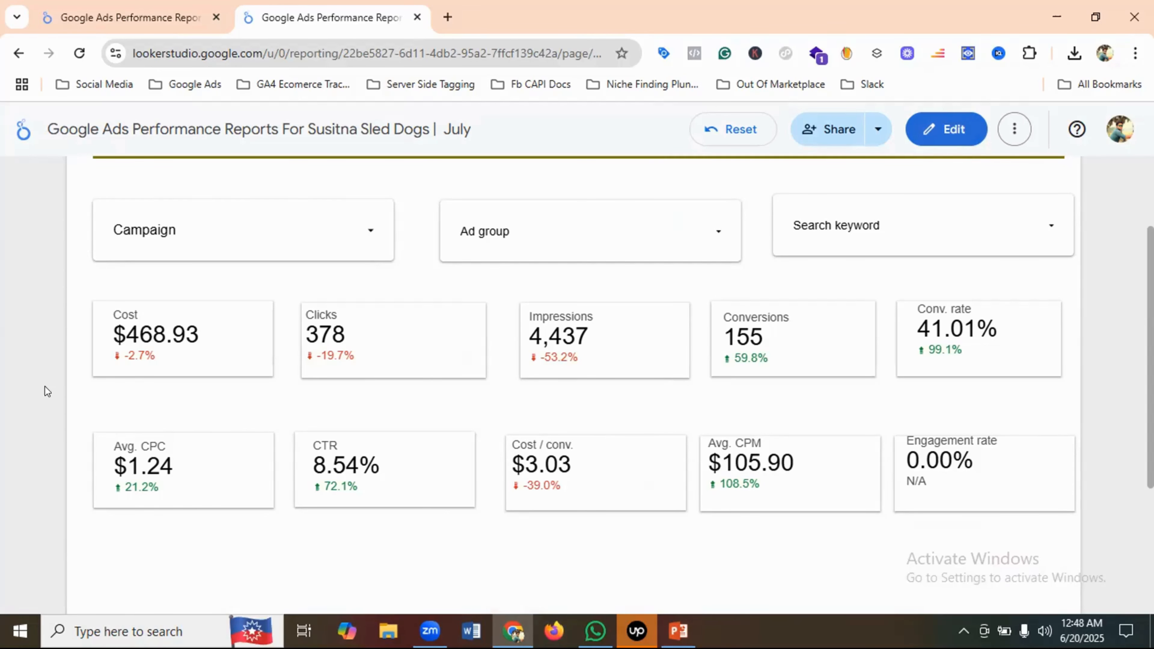
{"action": "left_click", "coordinate": [151, 21]}
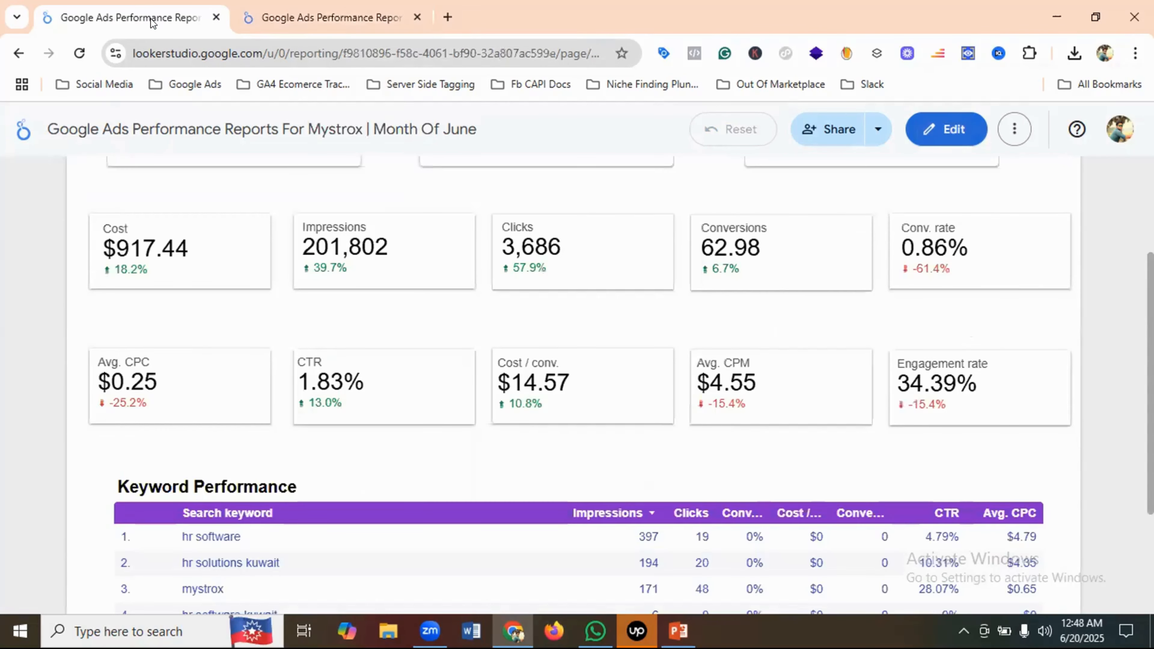
{"action": "scroll", "coordinate": [454, 345], "scroll_direction": "down", "scroll_amount": 2}
{"action": "scroll", "coordinate": [495, 336], "scroll_direction": "up", "scroll_amount": 4}
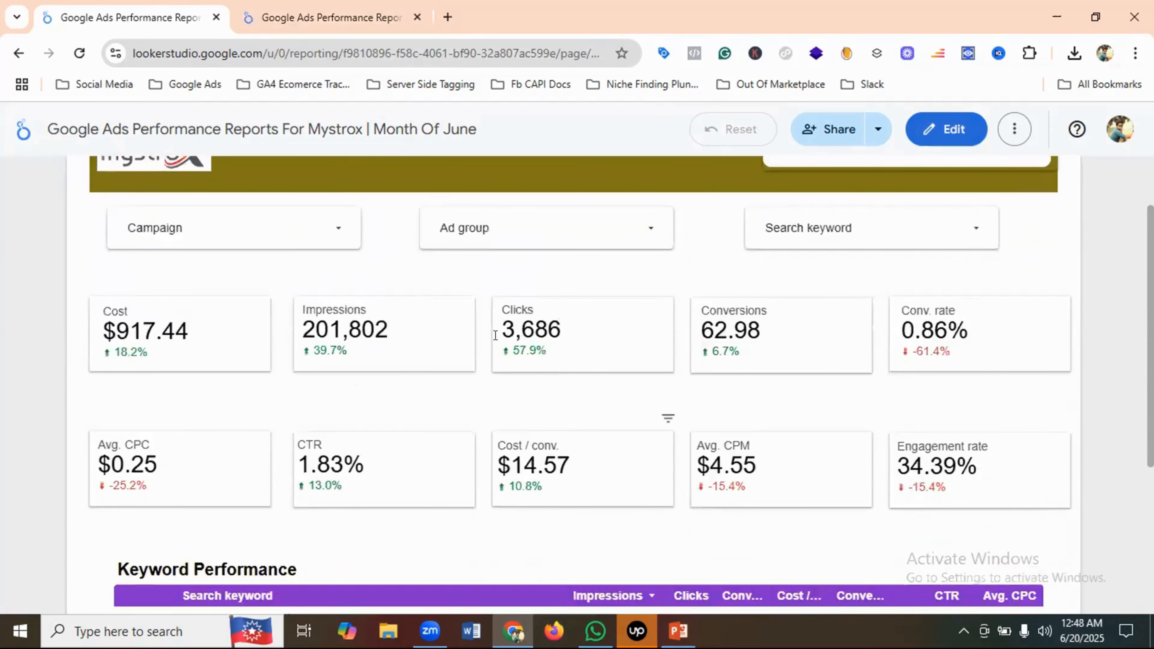
{"action": "scroll", "coordinate": [496, 339], "scroll_direction": "down", "scroll_amount": 3}
{"action": "scroll", "coordinate": [486, 352], "scroll_direction": "up", "scroll_amount": 3}
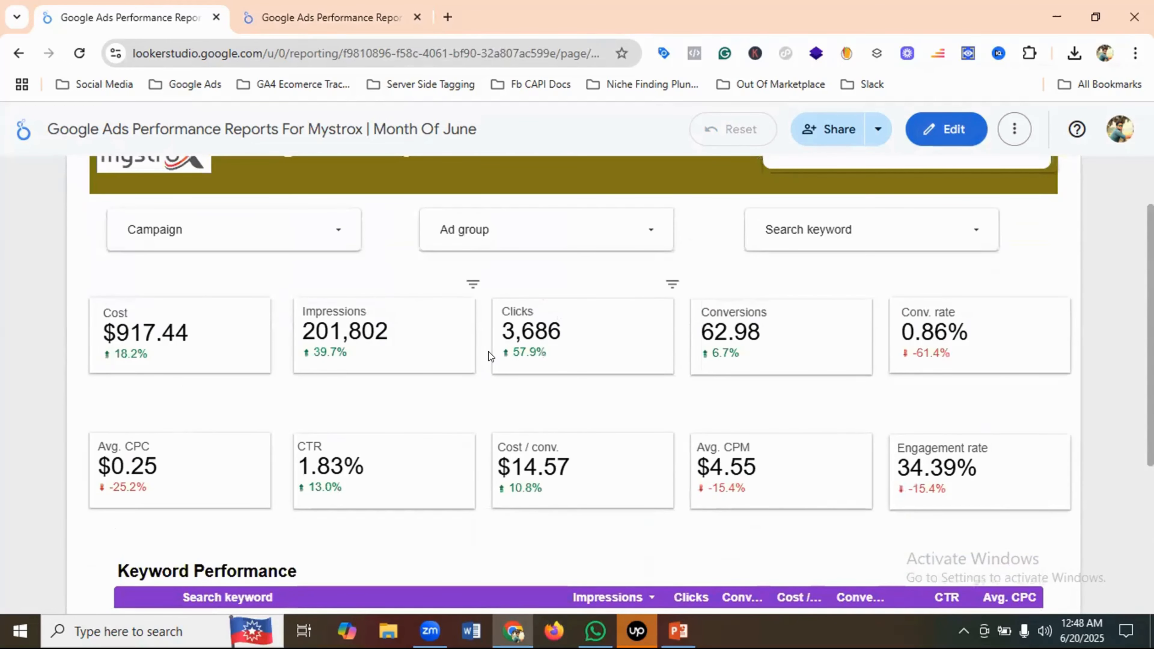
{"action": "key", "text": "ctrl+Tab"}
{"action": "scroll", "coordinate": [450, 426], "scroll_direction": "down", "scroll_amount": 3}
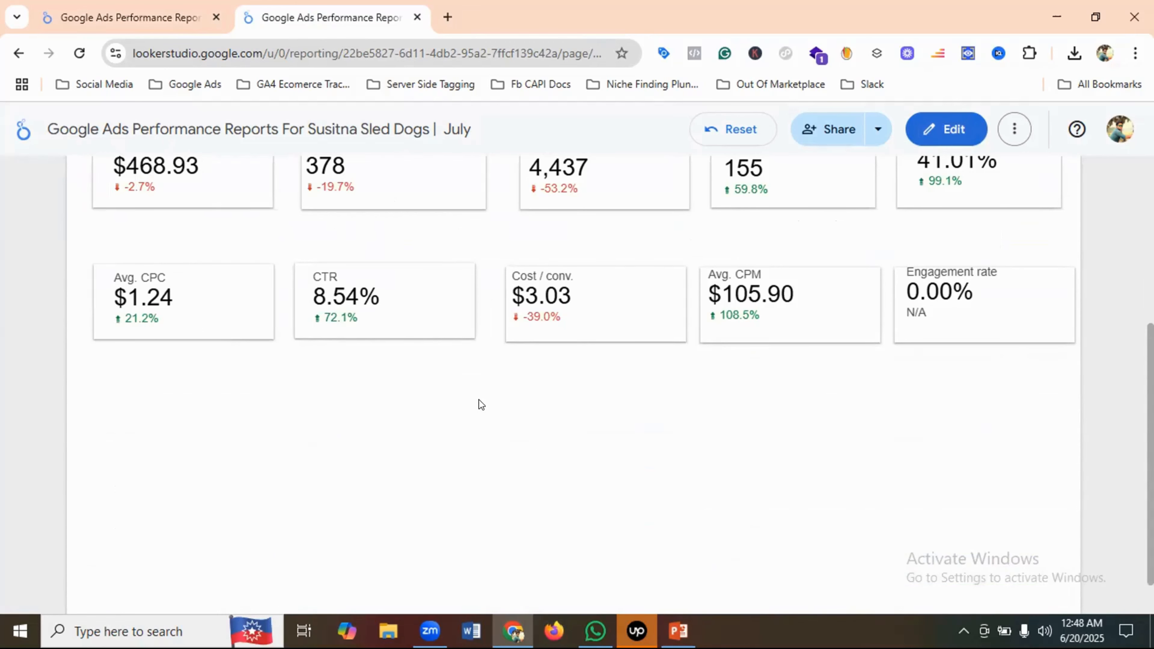
{"action": "scroll", "coordinate": [690, 357], "scroll_direction": "up", "scroll_amount": 2}
{"action": "key", "text": "ctrl+Tab"}
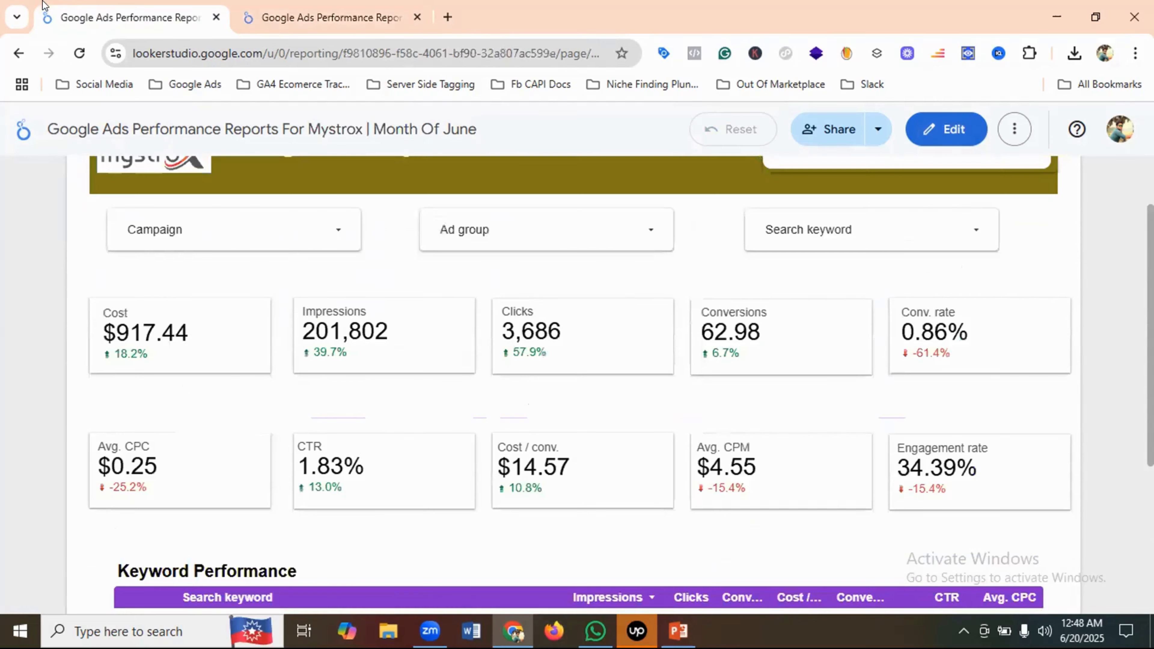
{"action": "scroll", "coordinate": [369, 509], "scroll_direction": "down", "scroll_amount": 4}
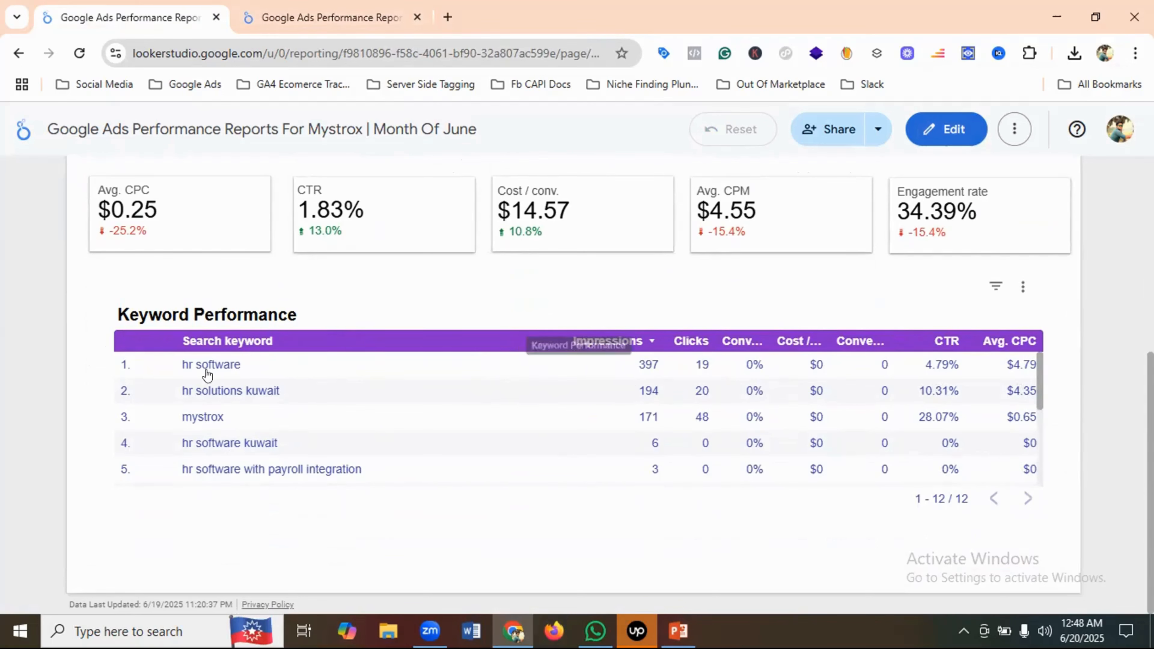
Return the Susitna Sled Dogs report to editing and add a wide table below the second scorecard row, left-aligned with the first card
{"action": "left_click", "coordinate": [354, 8]}
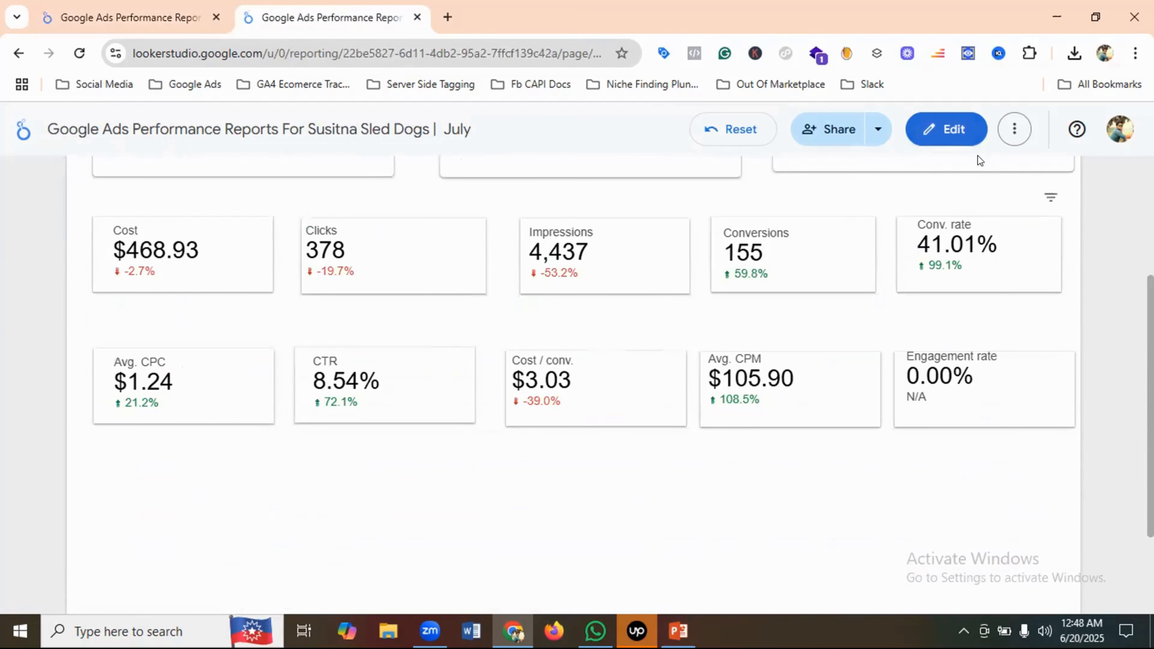
{"action": "left_click", "coordinate": [968, 143]}
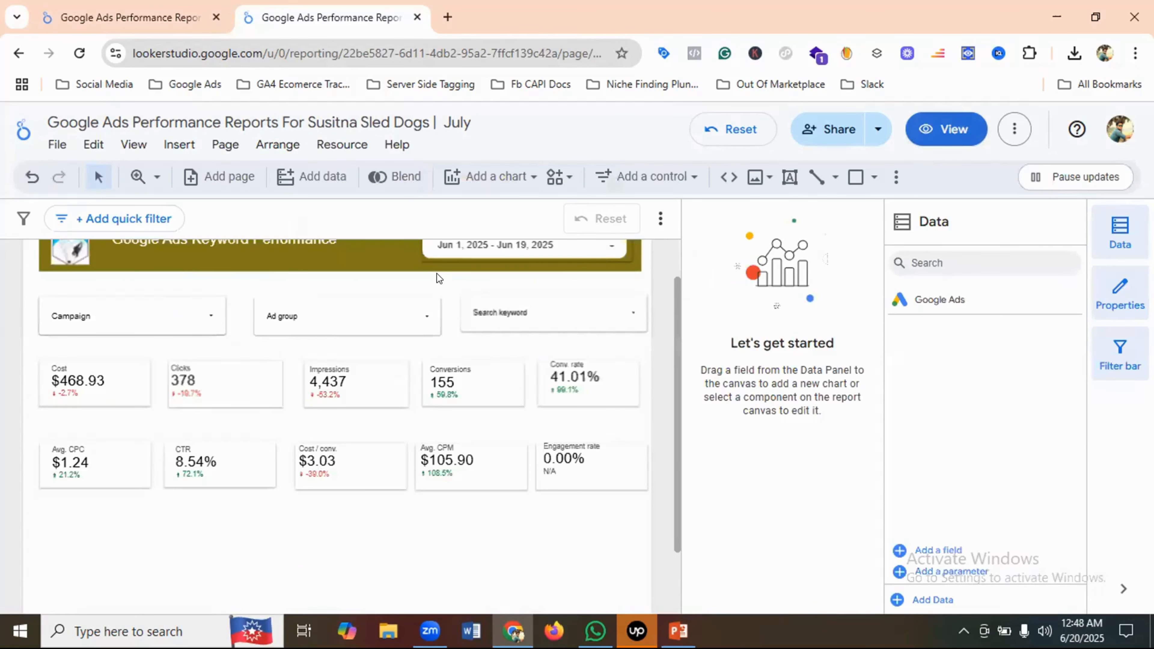
{"action": "left_click", "coordinate": [503, 184]}
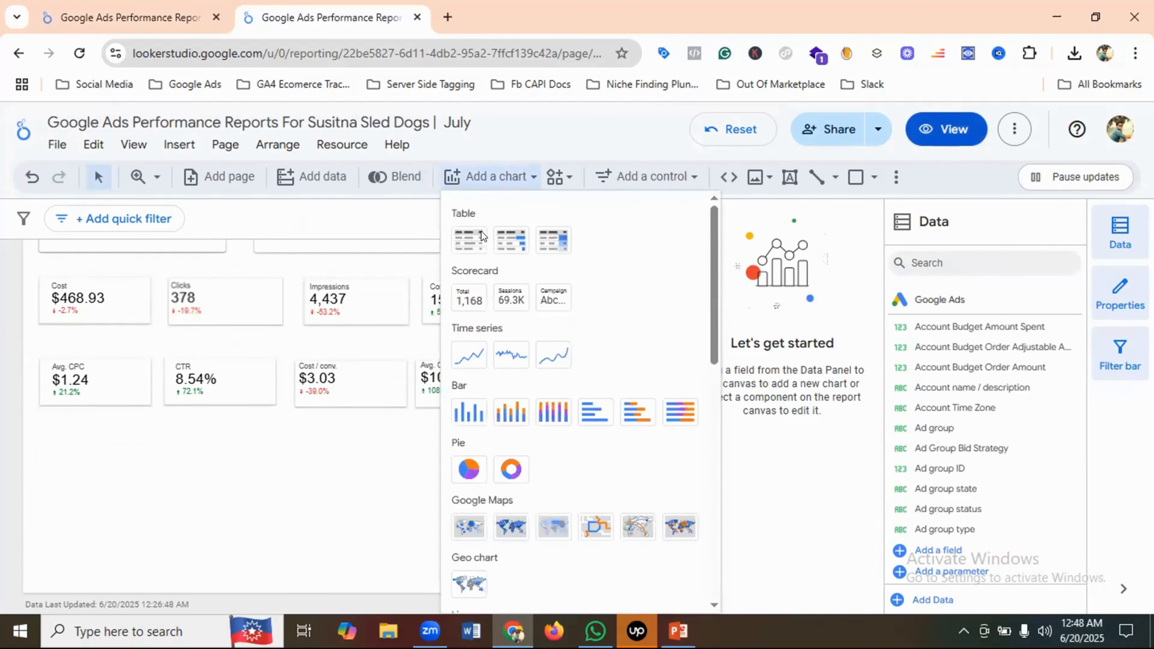
{"action": "left_click", "coordinate": [469, 245]}
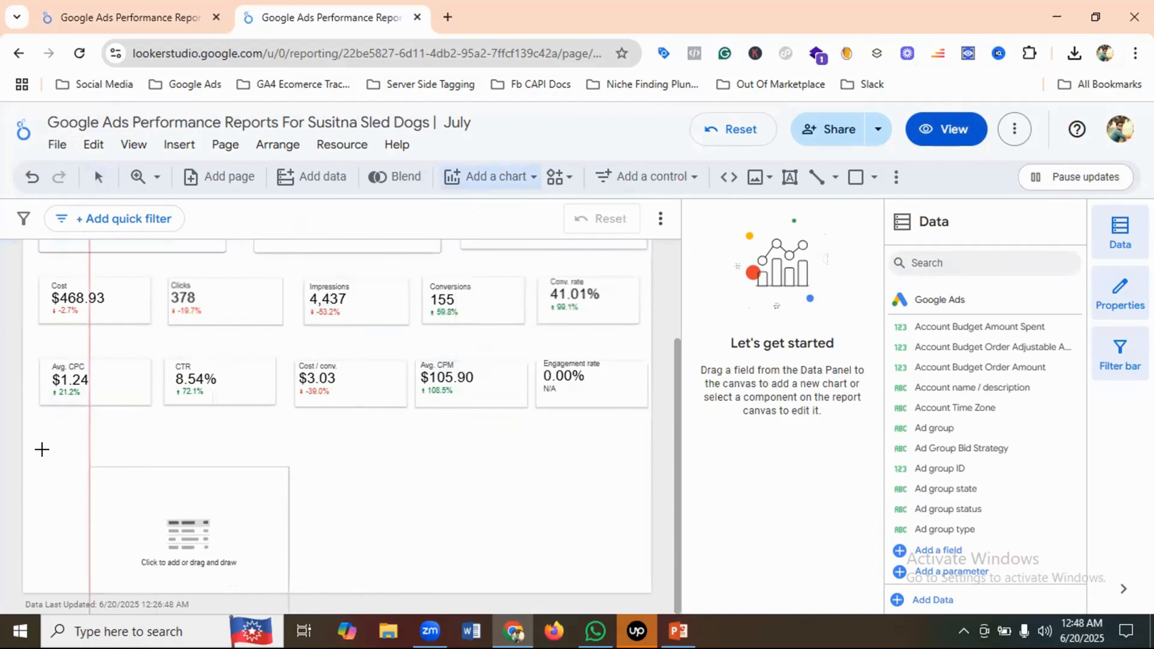
{"action": "left_click_drag", "start_coordinate": [267, 476], "coordinate": [448, 515]}
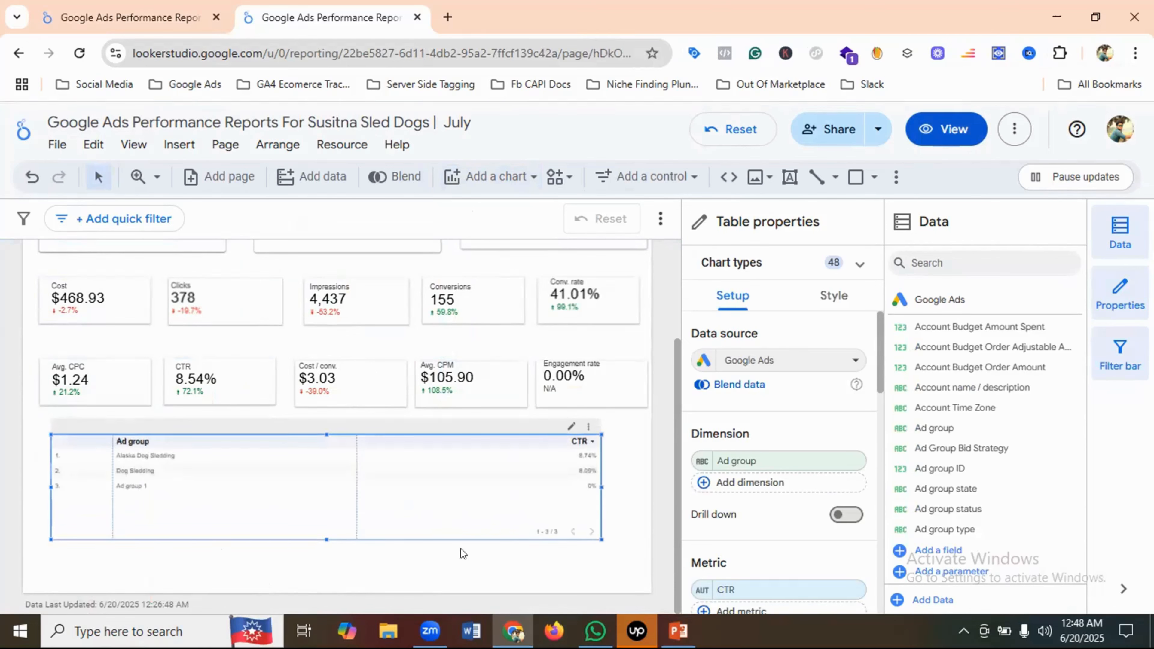
{"action": "left_click_drag", "start_coordinate": [379, 510], "coordinate": [371, 508]}
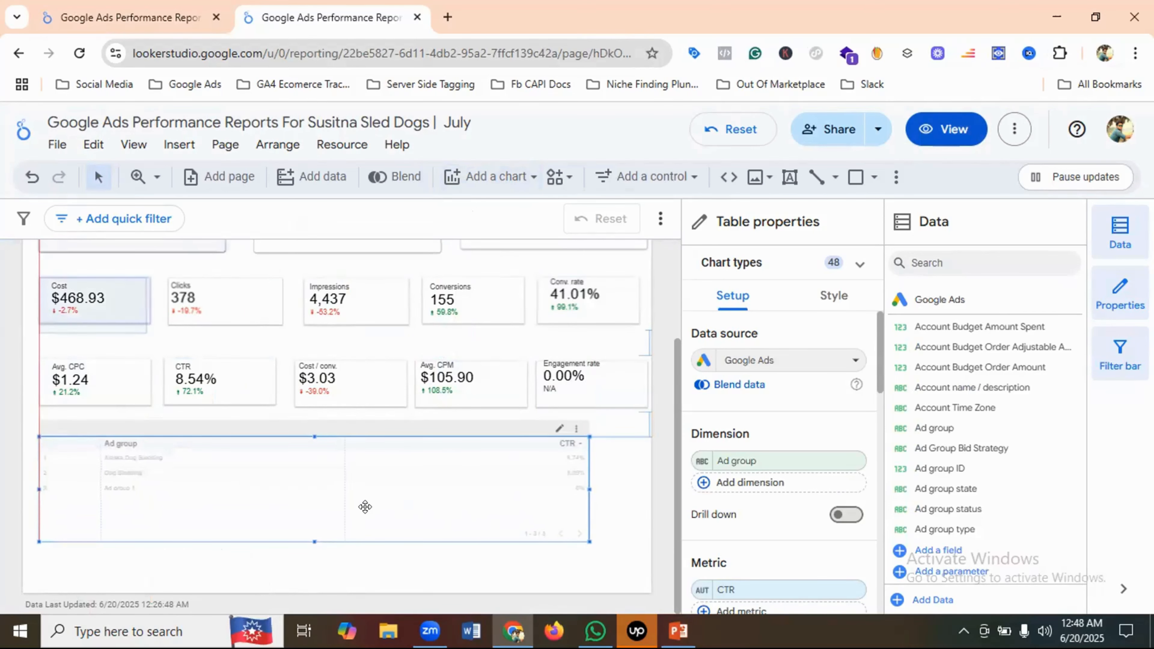
Examine the title, columns and header style of the Mystrox report's Keyword Performance table as reference for the new table
{"action": "left_click", "coordinate": [128, 16]}
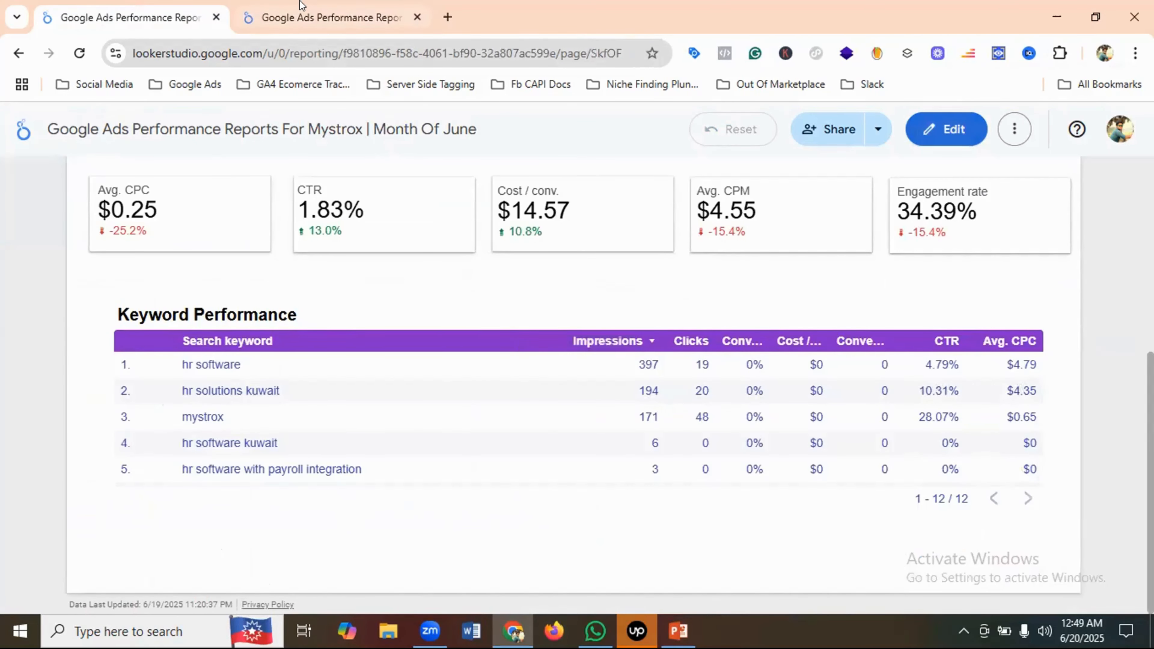
{"action": "key", "text": "ctrl+Tab"}
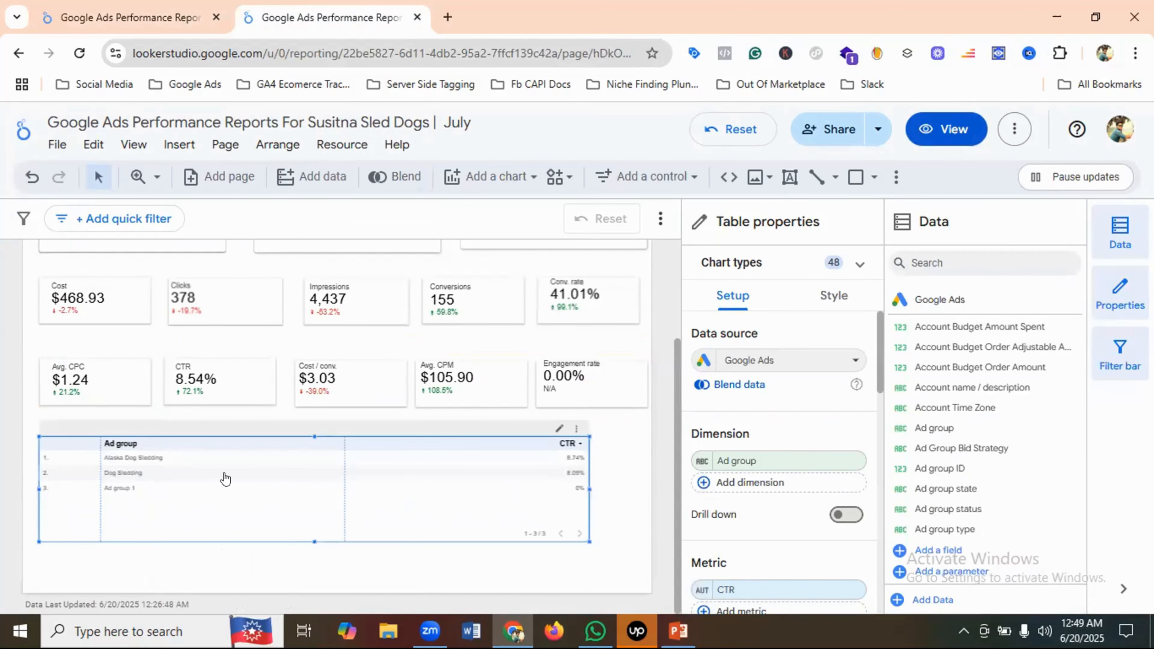
{"action": "left_click", "coordinate": [141, 10]}
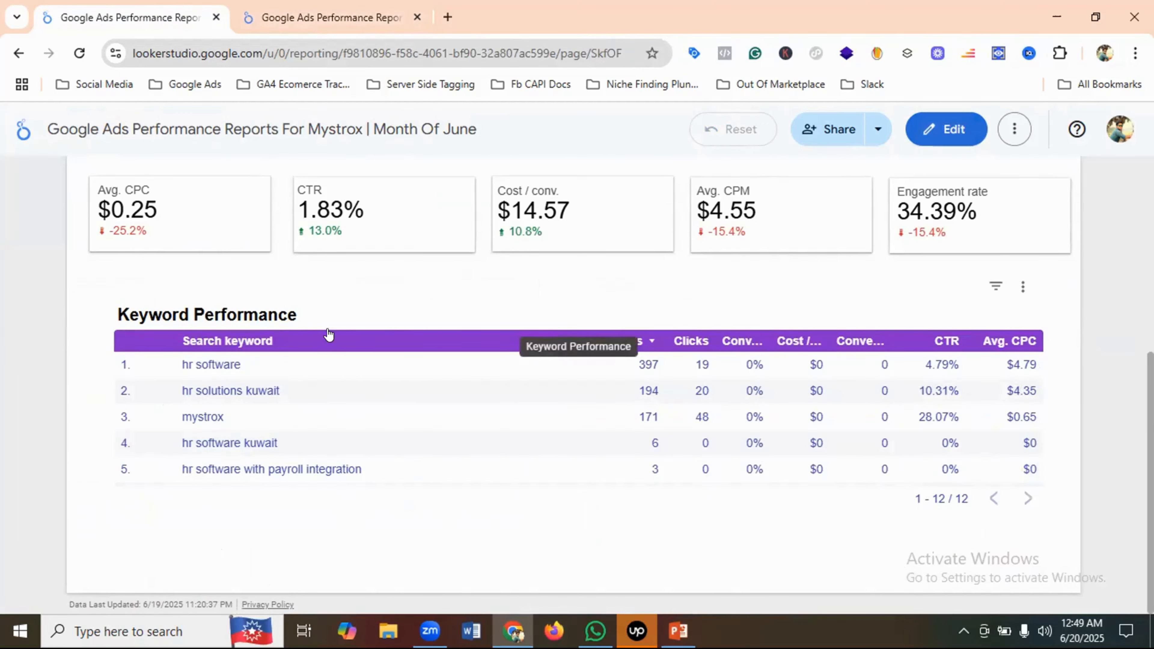
{"action": "key", "text": "ctrl+Tab"}
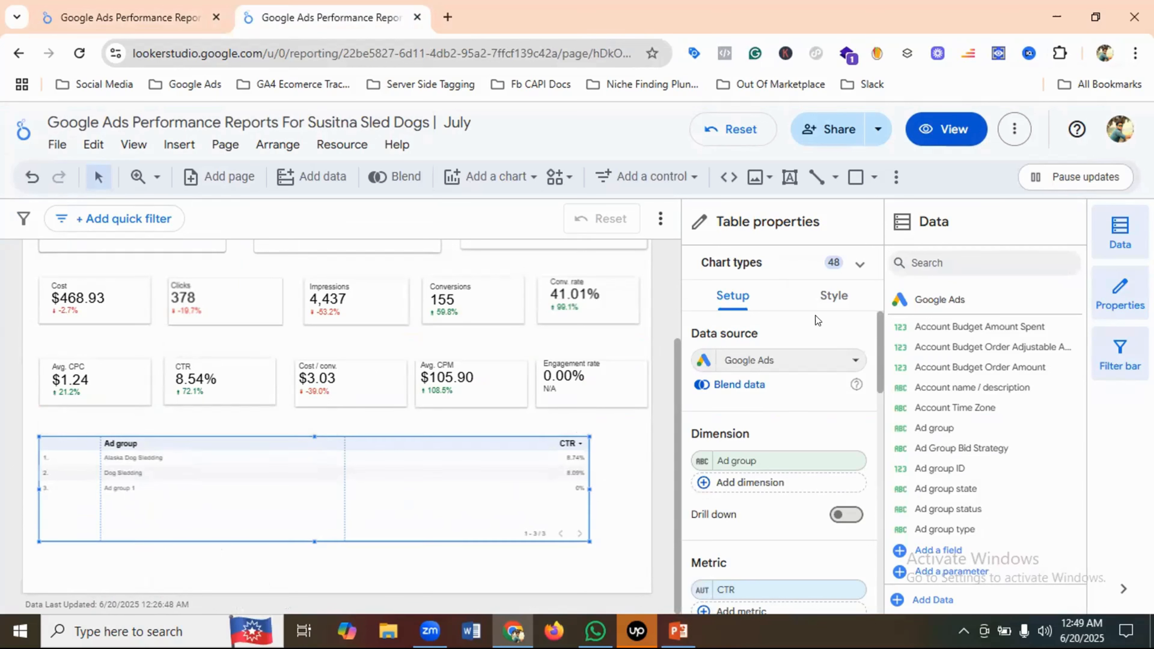
Show the title of the new table and set it to "Keyword Performance"
{"action": "left_click", "coordinate": [835, 302]}
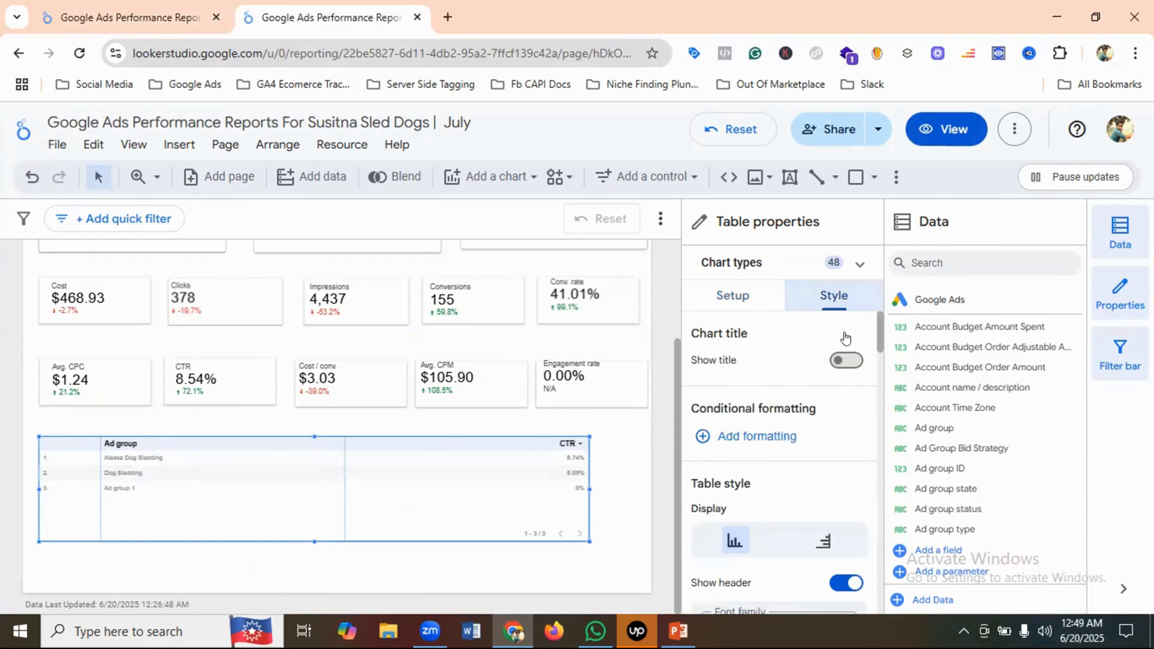
{"action": "left_click", "coordinate": [846, 364]}
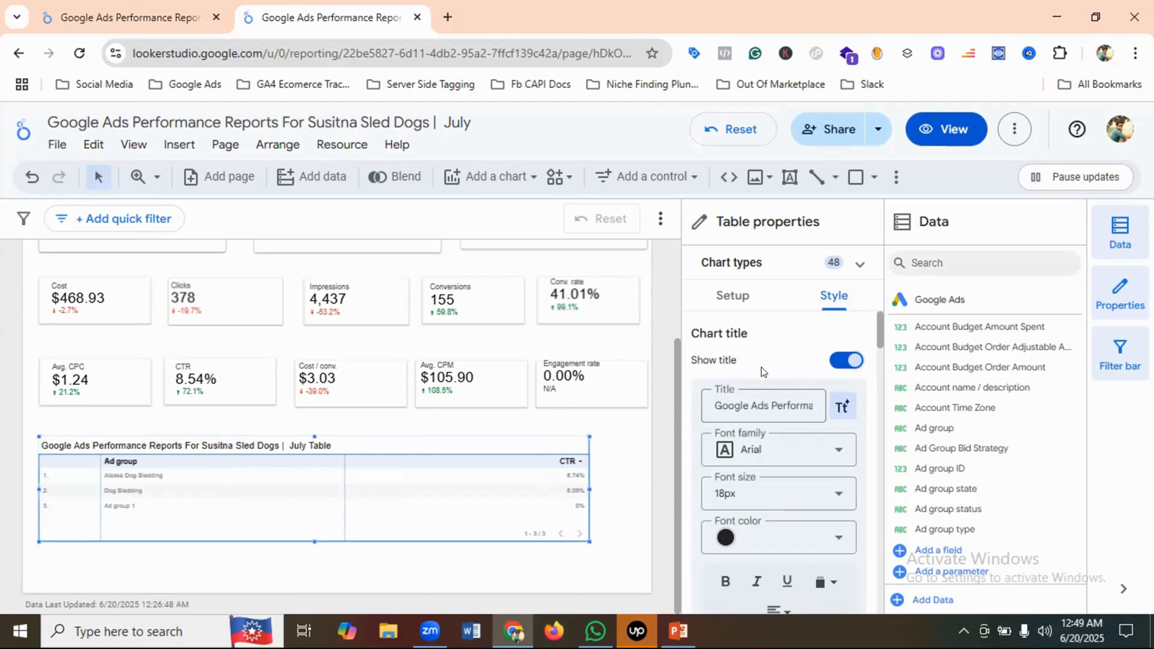
{"action": "double_click", "coordinate": [755, 404]}
{"action": "left_click", "coordinate": [750, 404]}
{"action": "triple_click", "coordinate": [749, 404]}
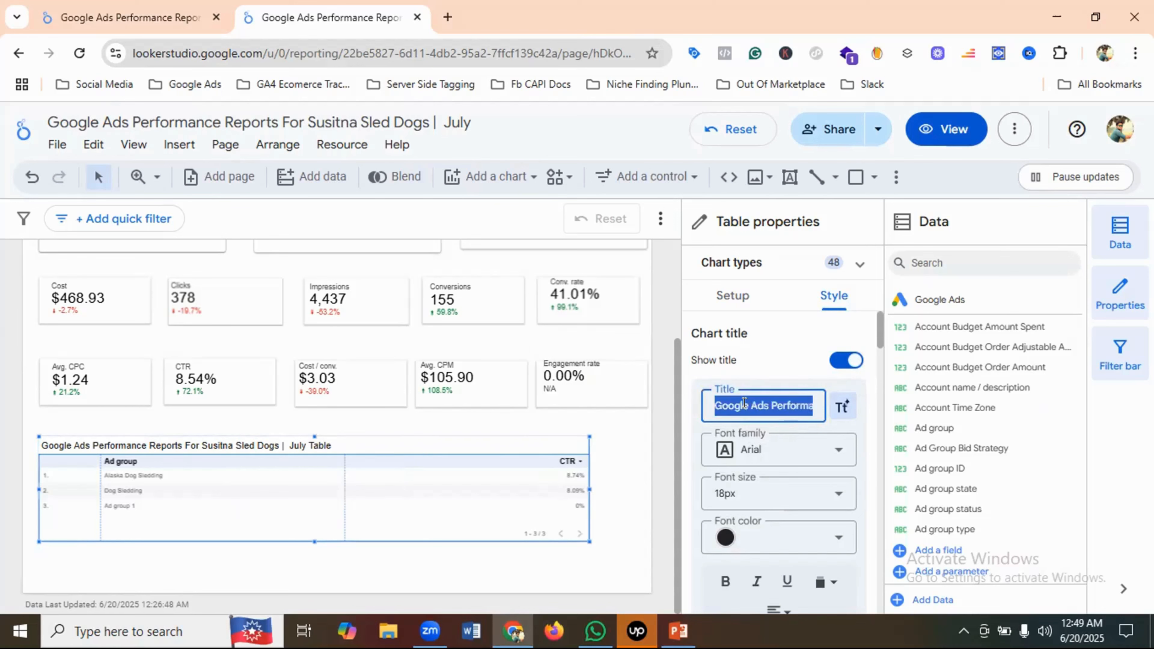
{"action": "key", "text": "BackSpace"}
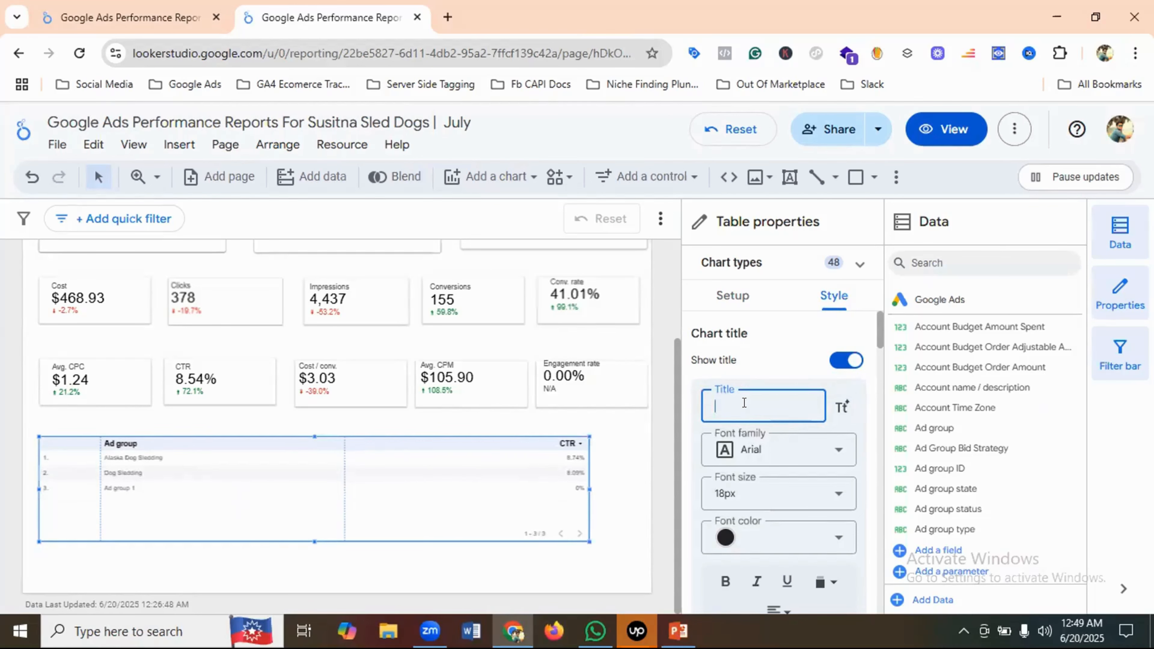
{"action": "type", "text": "Keyword Perf"}
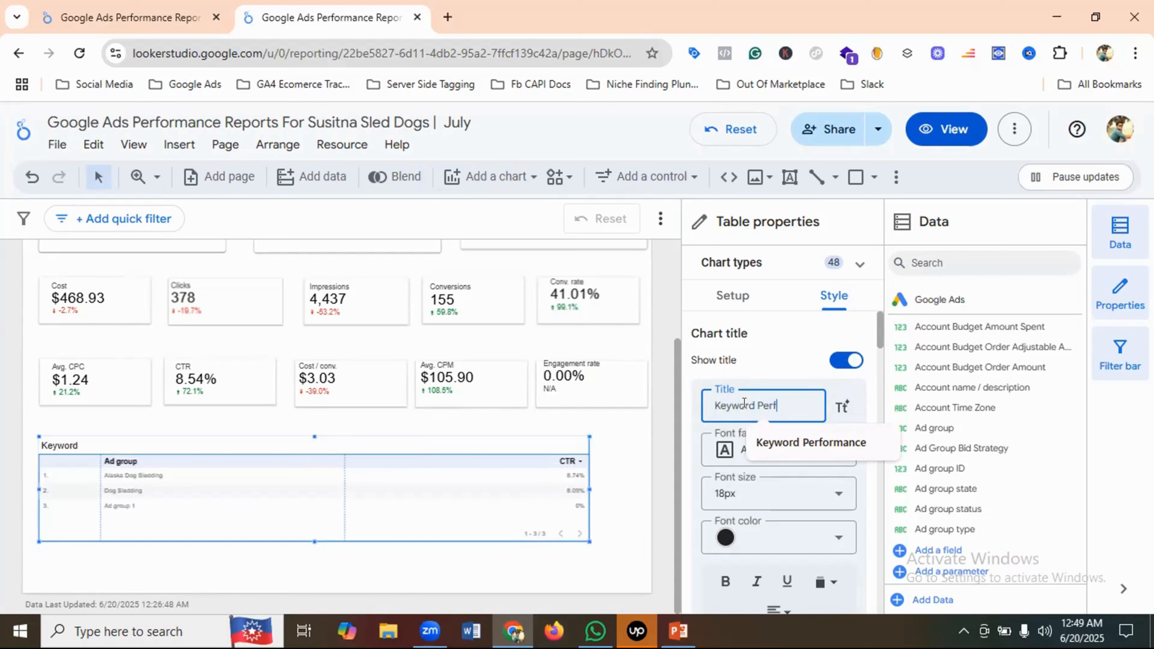
{"action": "type", "text": "ormance"}
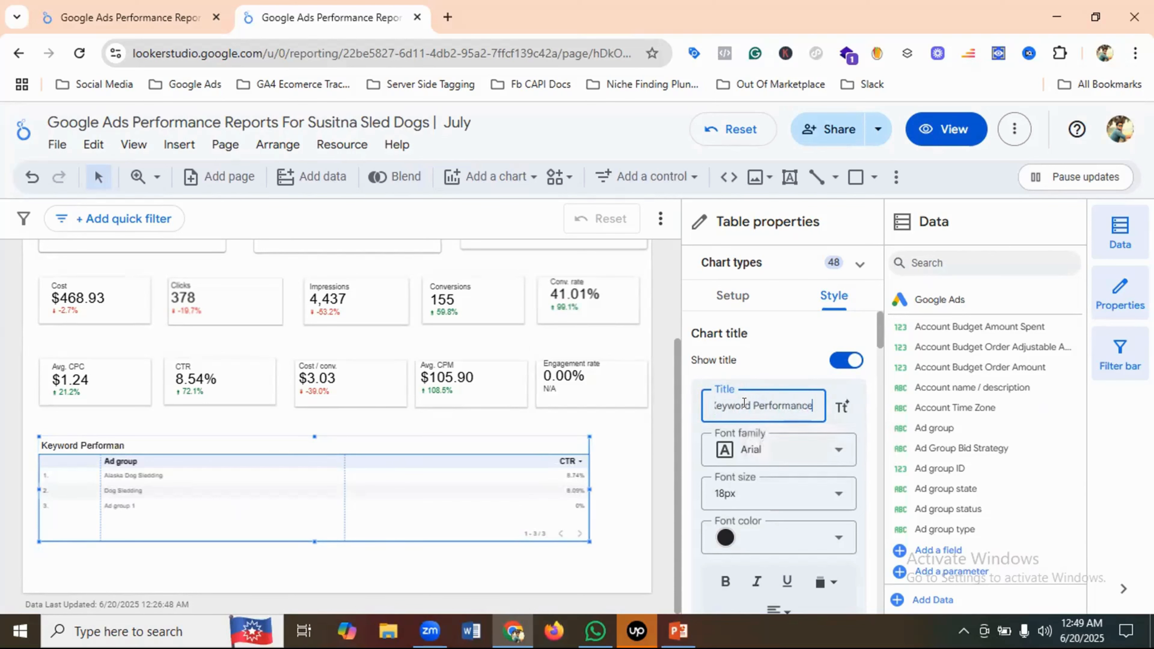
Format the Keyword Performance table title in black, 24px and bold
{"action": "scroll", "coordinate": [745, 409], "scroll_direction": "down", "scroll_amount": 2}
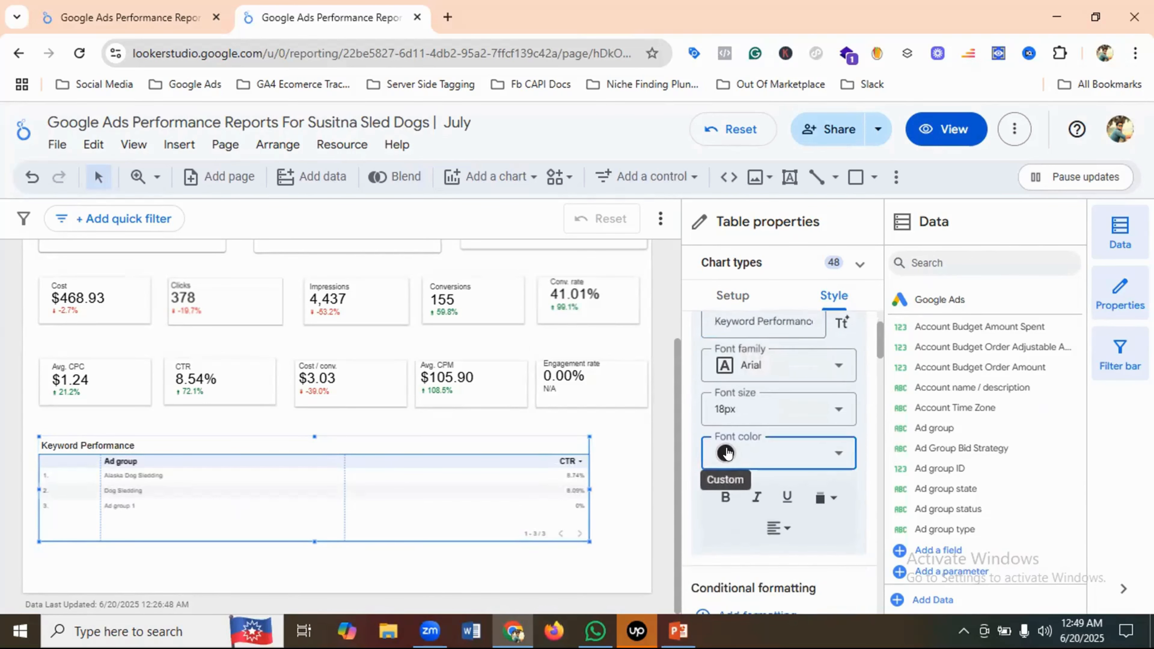
{"action": "left_click", "coordinate": [727, 452]}
{"action": "left_click", "coordinate": [756, 333]}
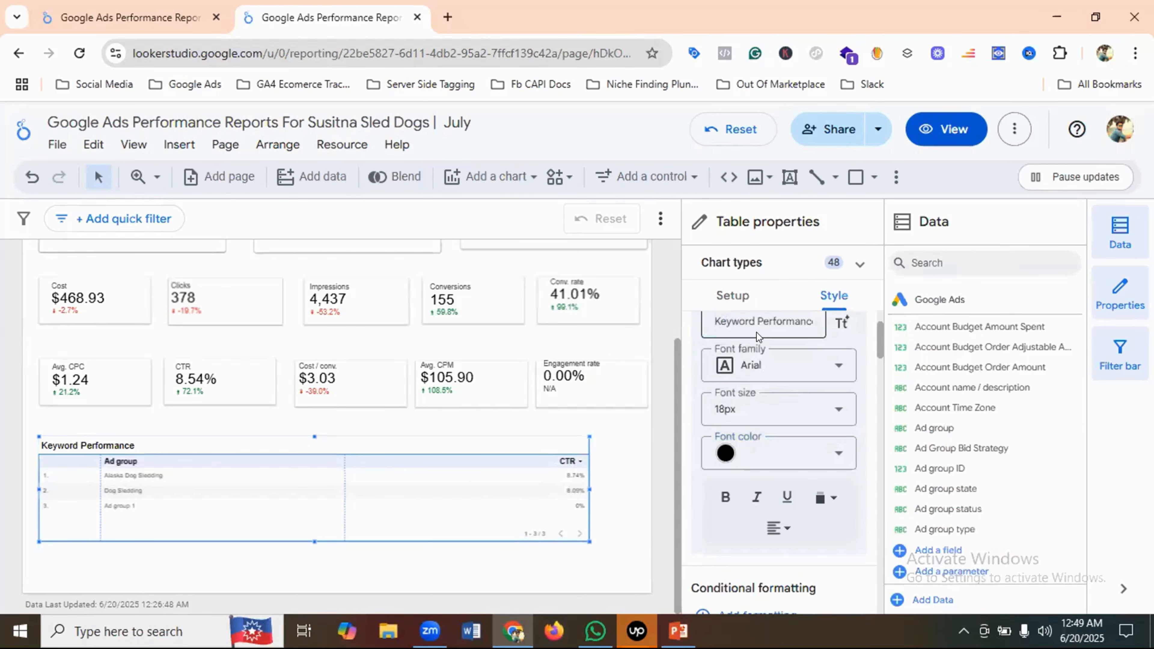
{"action": "left_click", "coordinate": [750, 411]}
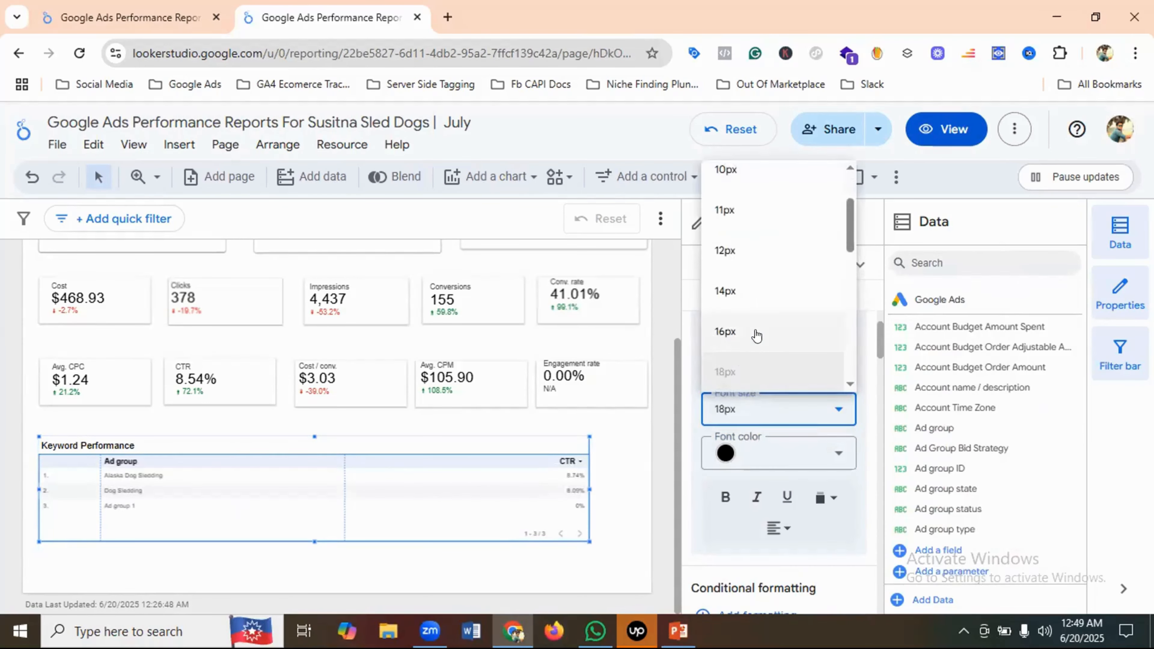
{"action": "scroll", "coordinate": [755, 319], "scroll_direction": "down", "scroll_amount": 2}
{"action": "scroll", "coordinate": [755, 314], "scroll_direction": "down", "scroll_amount": 2}
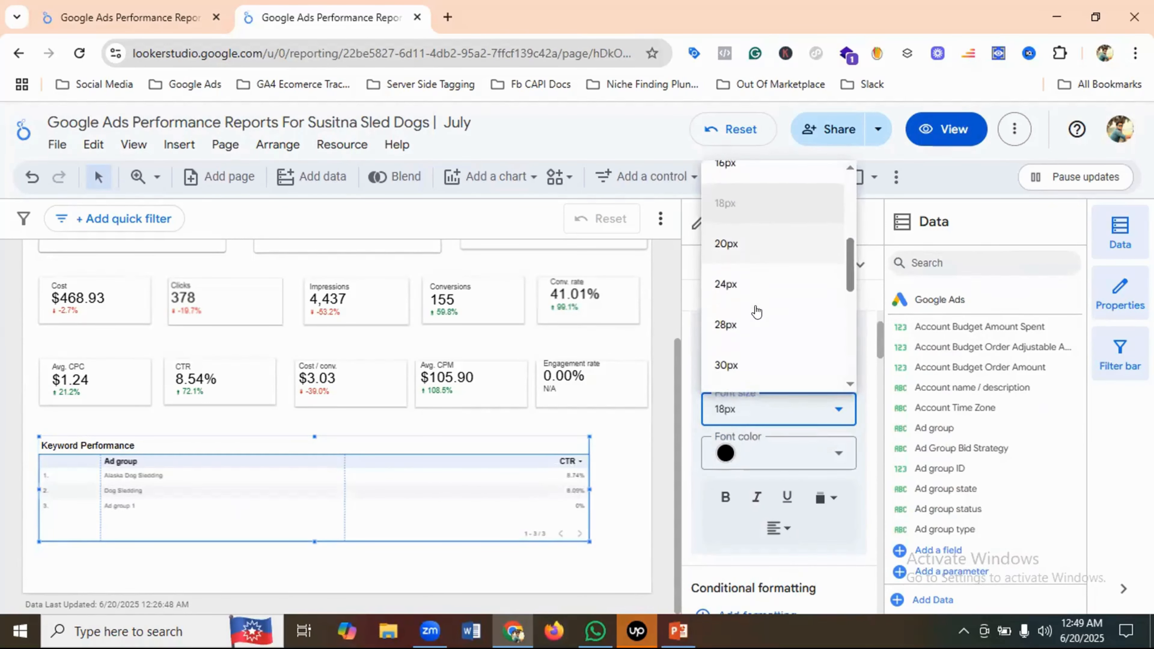
{"action": "left_click", "coordinate": [723, 285]}
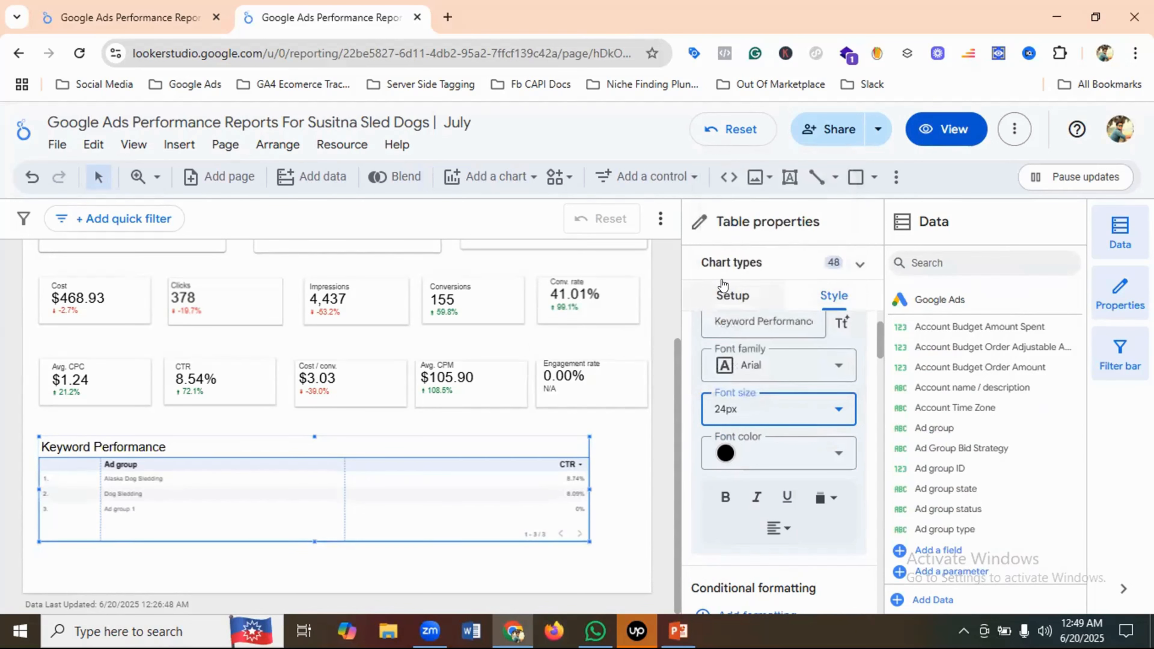
{"action": "left_click", "coordinate": [726, 498]}
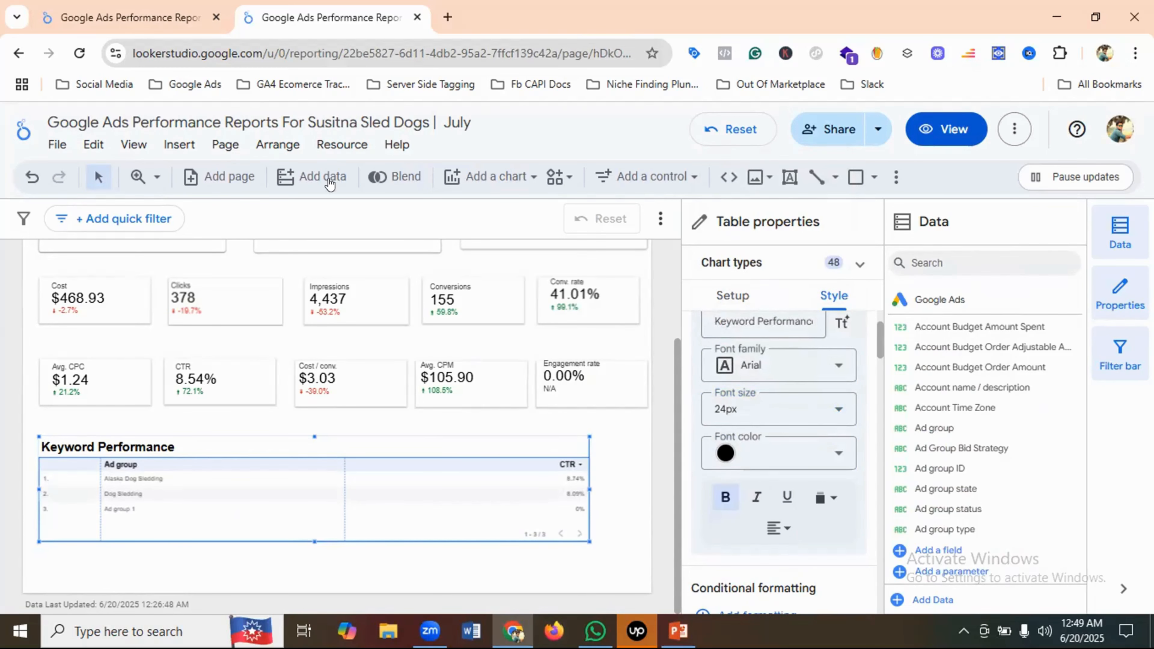
Compare the new table with the Mystrox report's Keyword Performance table, checking its dimension and metric columns
{"action": "left_click", "coordinate": [150, 19]}
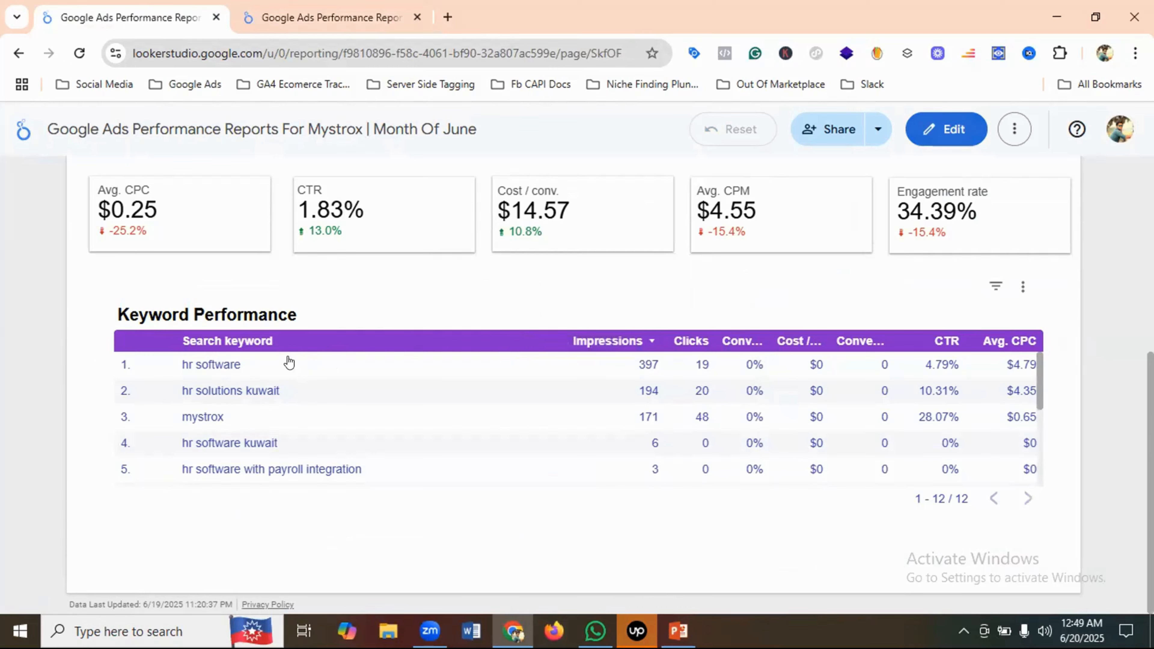
{"action": "scroll", "coordinate": [304, 425], "scroll_direction": "down", "scroll_amount": 2}
{"action": "scroll", "coordinate": [309, 428], "scroll_direction": "up", "scroll_amount": 2}
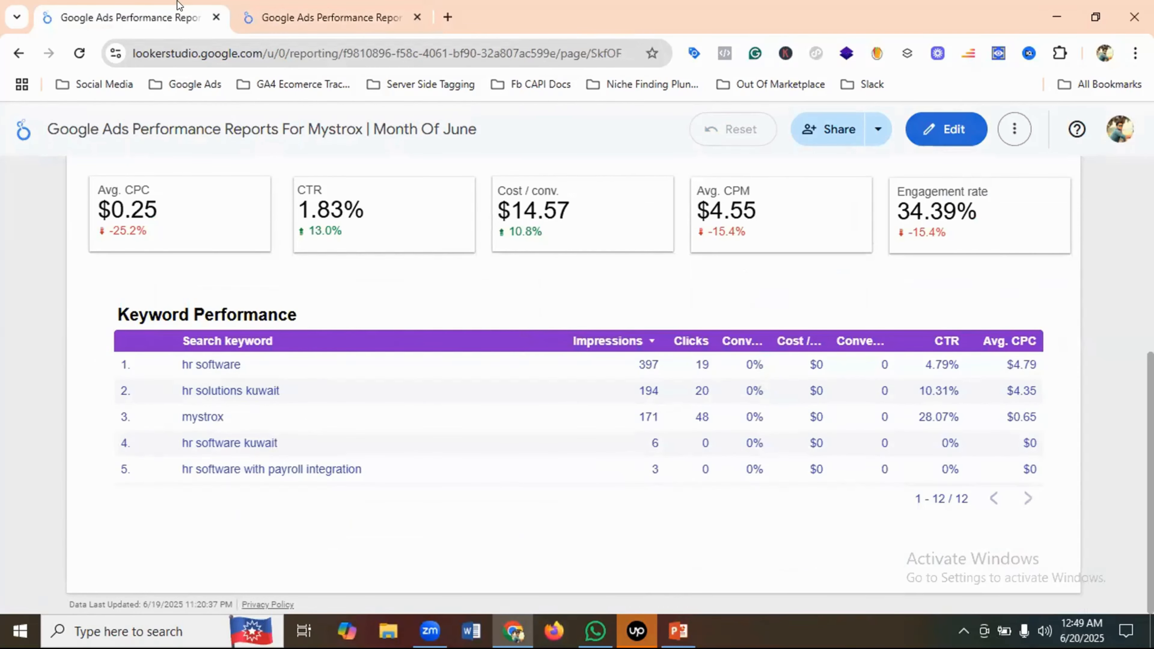
{"action": "left_click", "coordinate": [358, 17]}
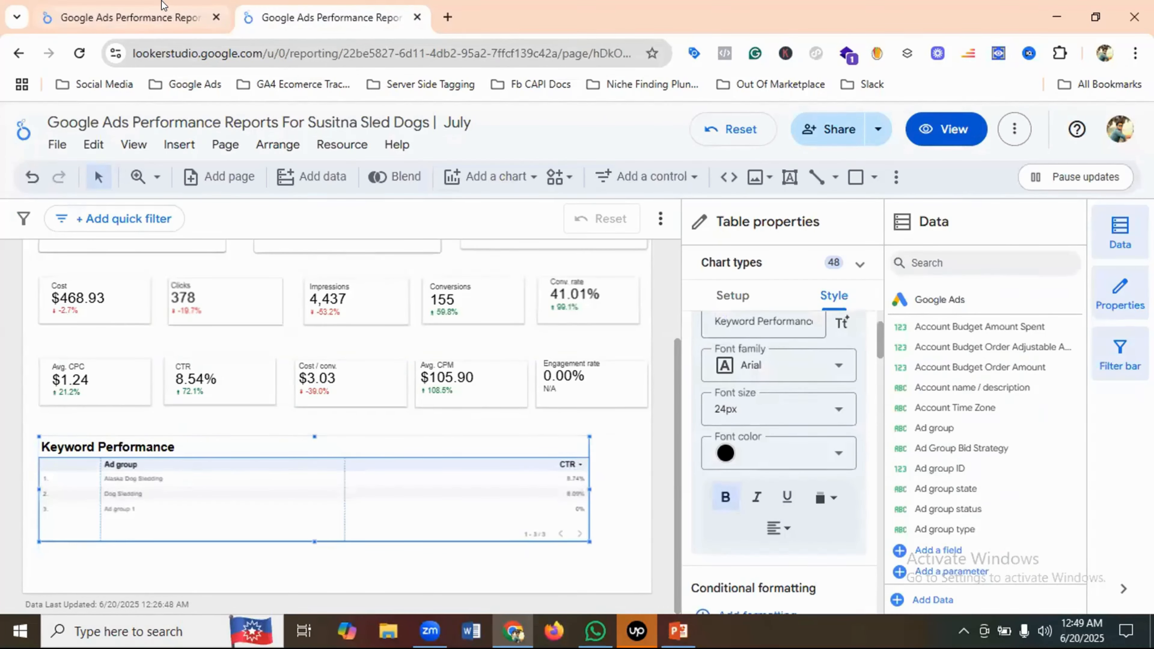
{"action": "key", "text": "ctrl+shift+Tab"}
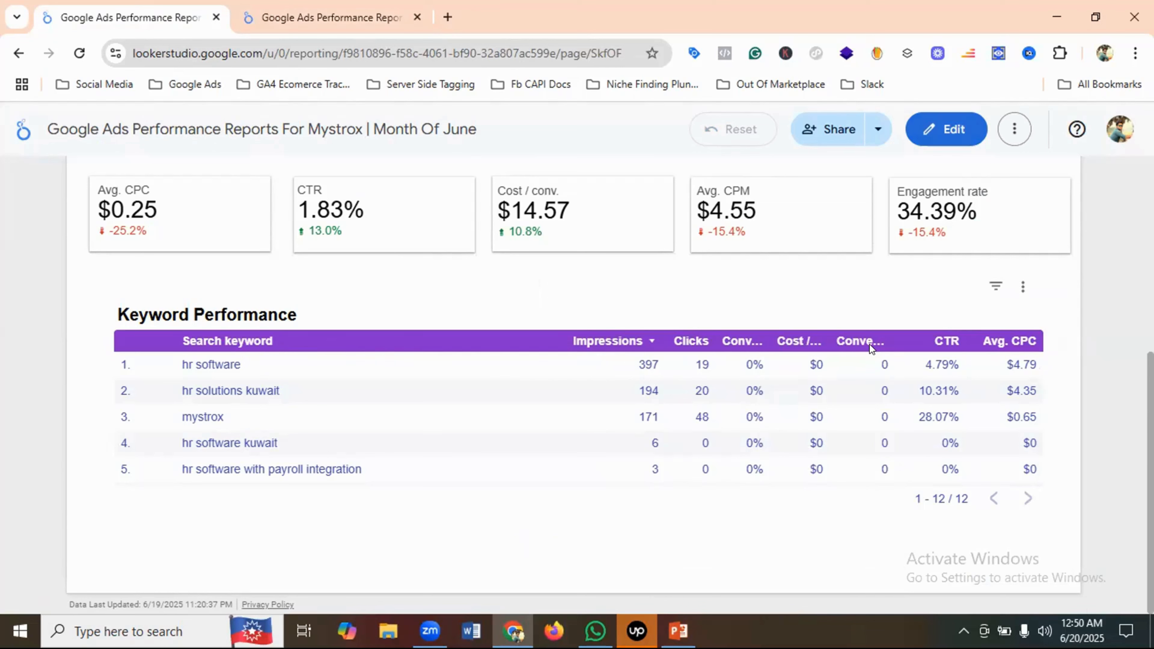
{"action": "left_click", "coordinate": [291, 10]}
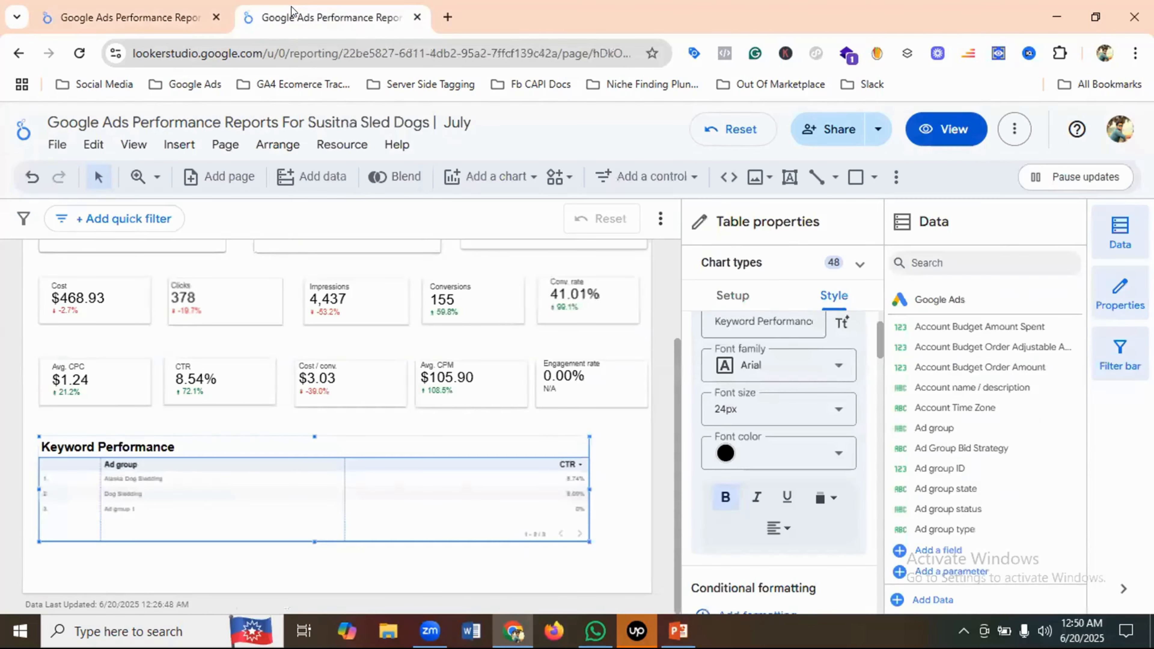
Replace the Susitna table's Ad group dimension with Search keyword, as in the Mystrox table
{"action": "left_click", "coordinate": [737, 302]}
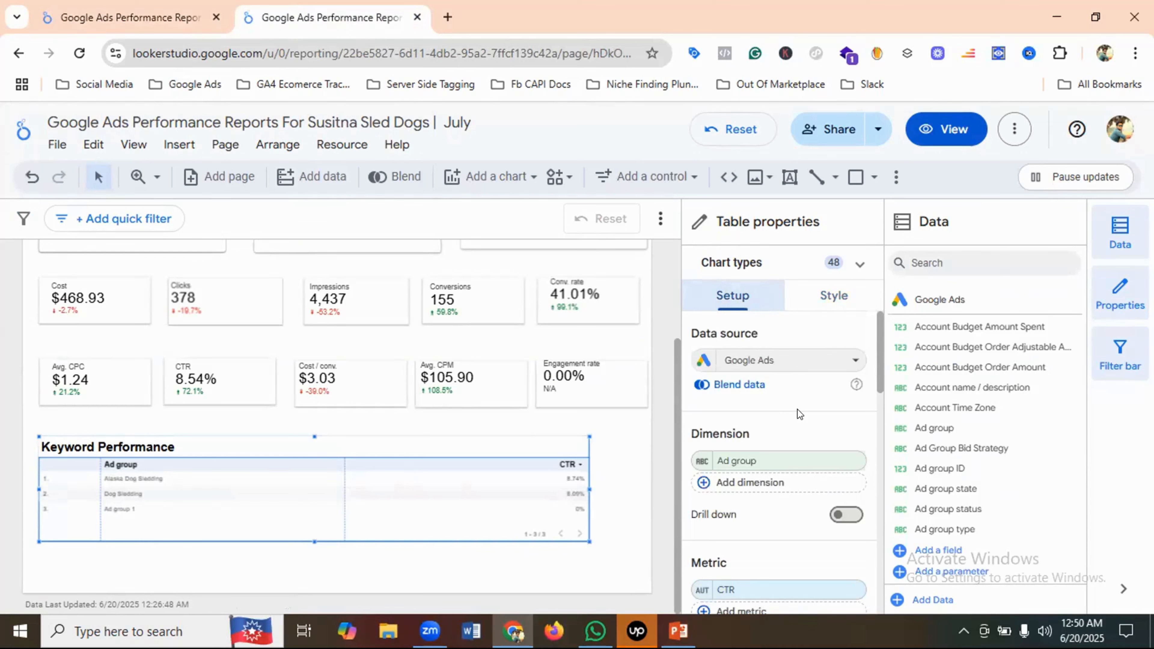
{"action": "scroll", "coordinate": [797, 410], "scroll_direction": "down", "scroll_amount": 2}
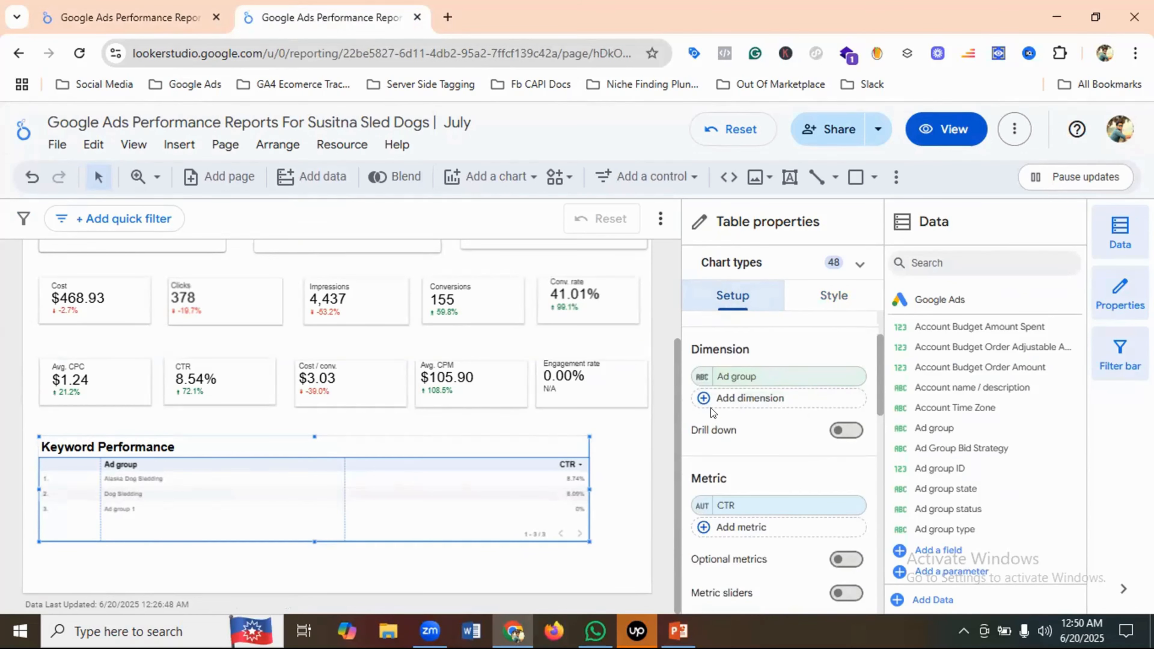
{"action": "left_click", "coordinate": [124, 10]}
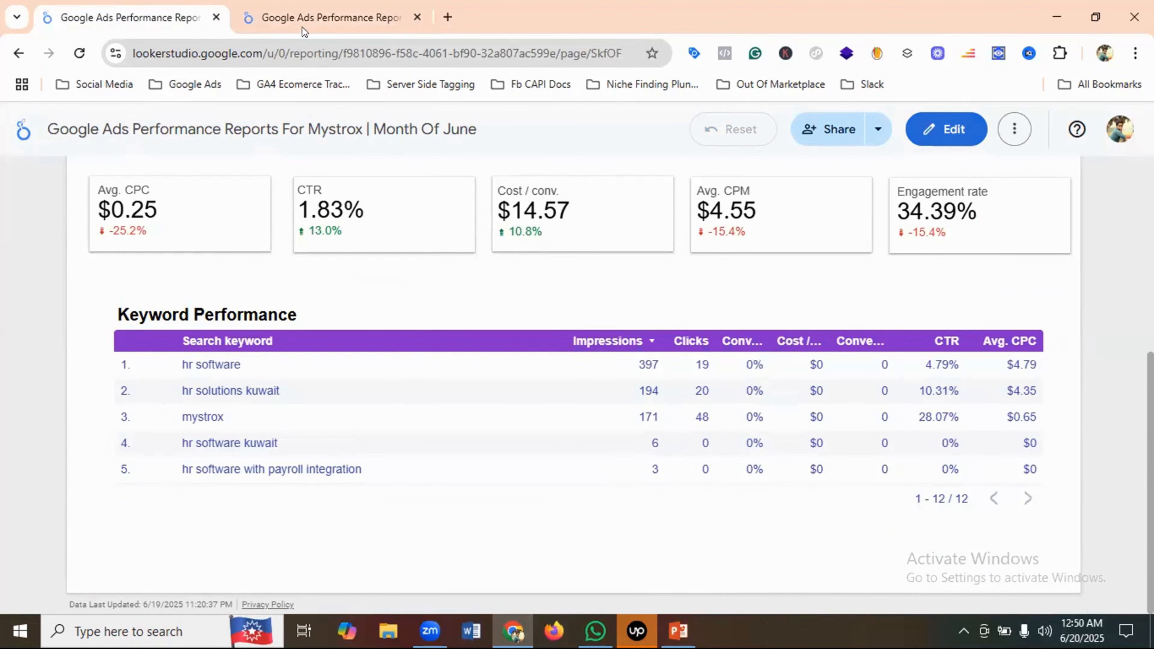
{"action": "left_click", "coordinate": [374, 9]}
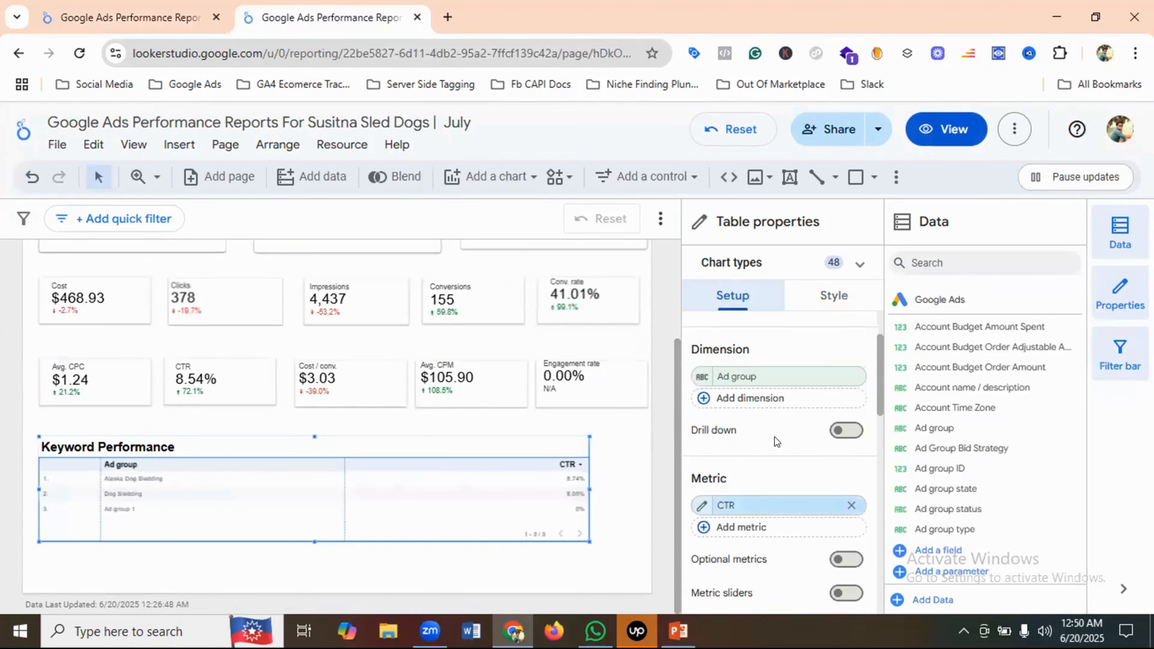
{"action": "left_click", "coordinate": [737, 377]}
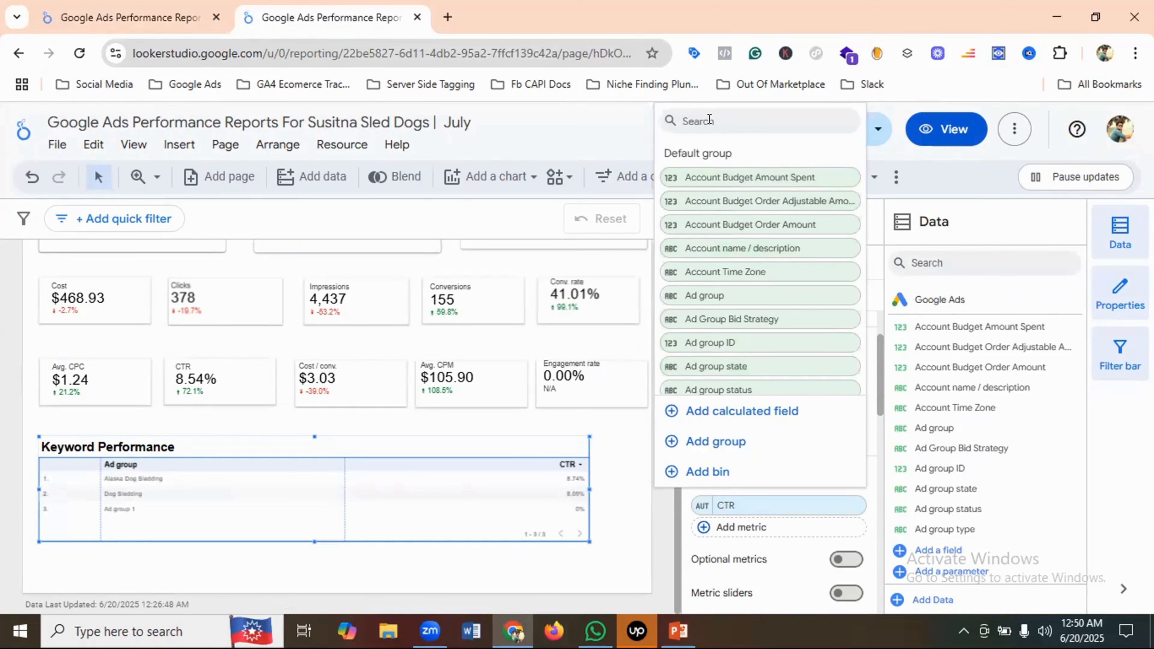
{"action": "type", "text": "se"}
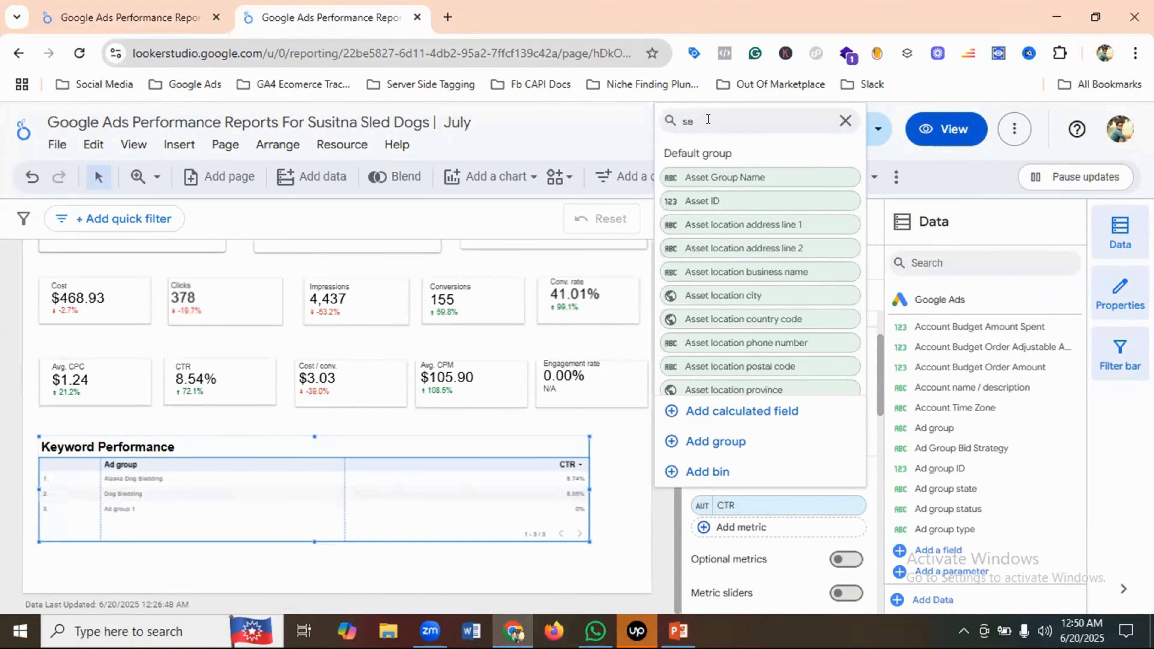
{"action": "left_click", "coordinate": [167, 5]}
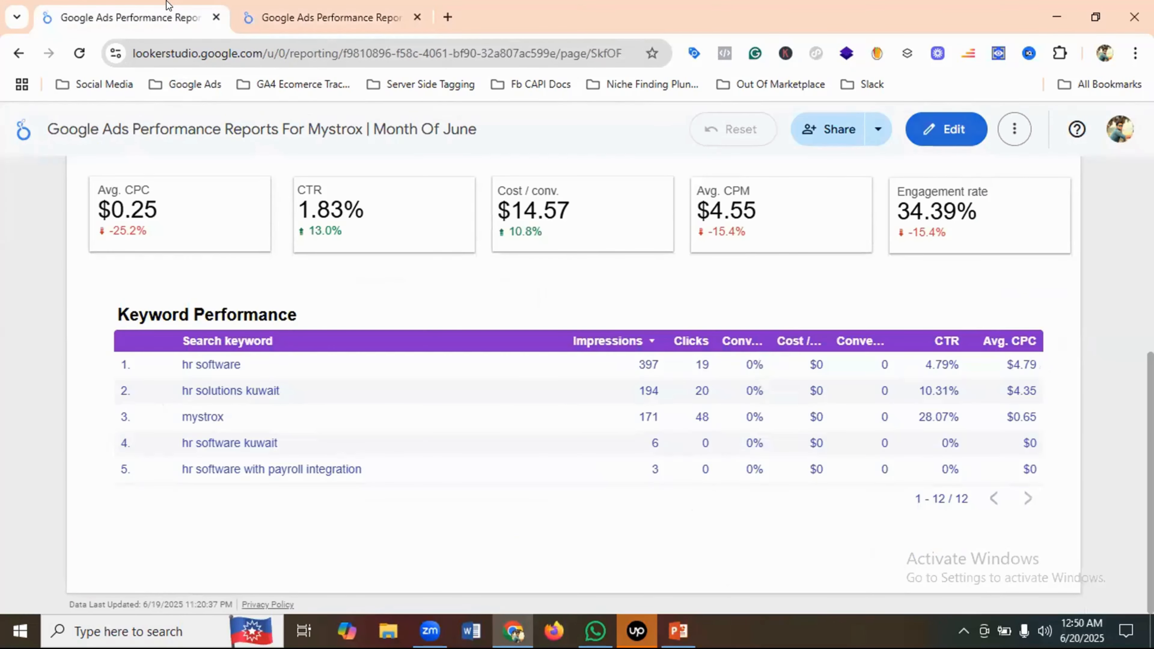
{"action": "left_click", "coordinate": [327, 17]}
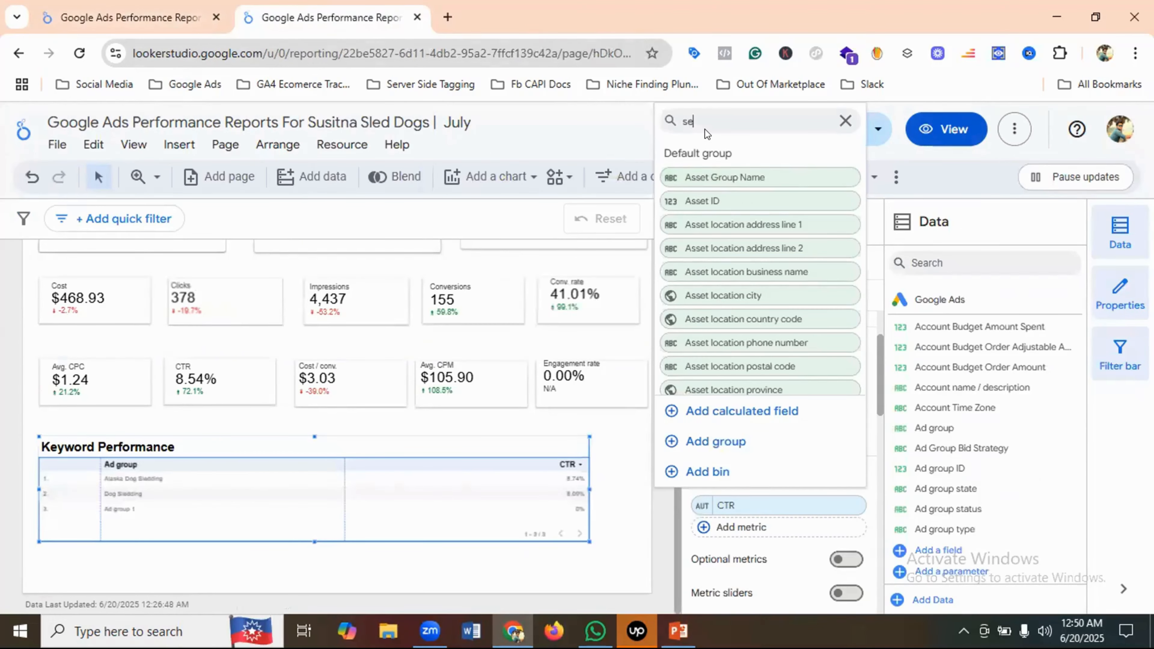
{"action": "type", "text": "arch"}
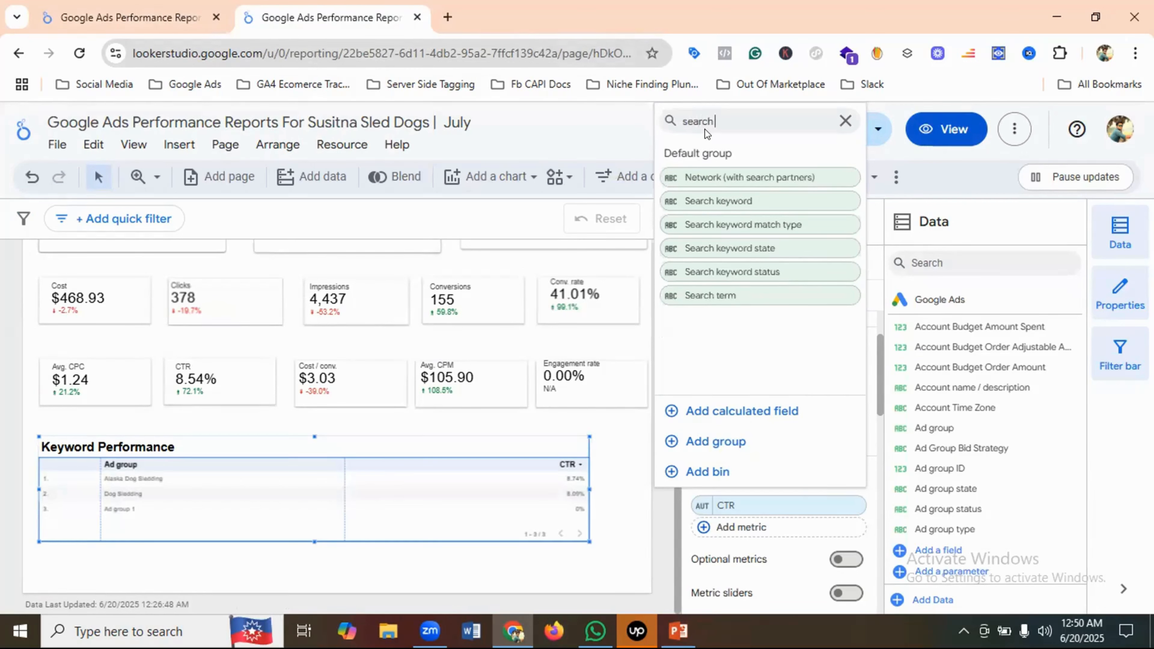
{"action": "type", "text": " ke"}
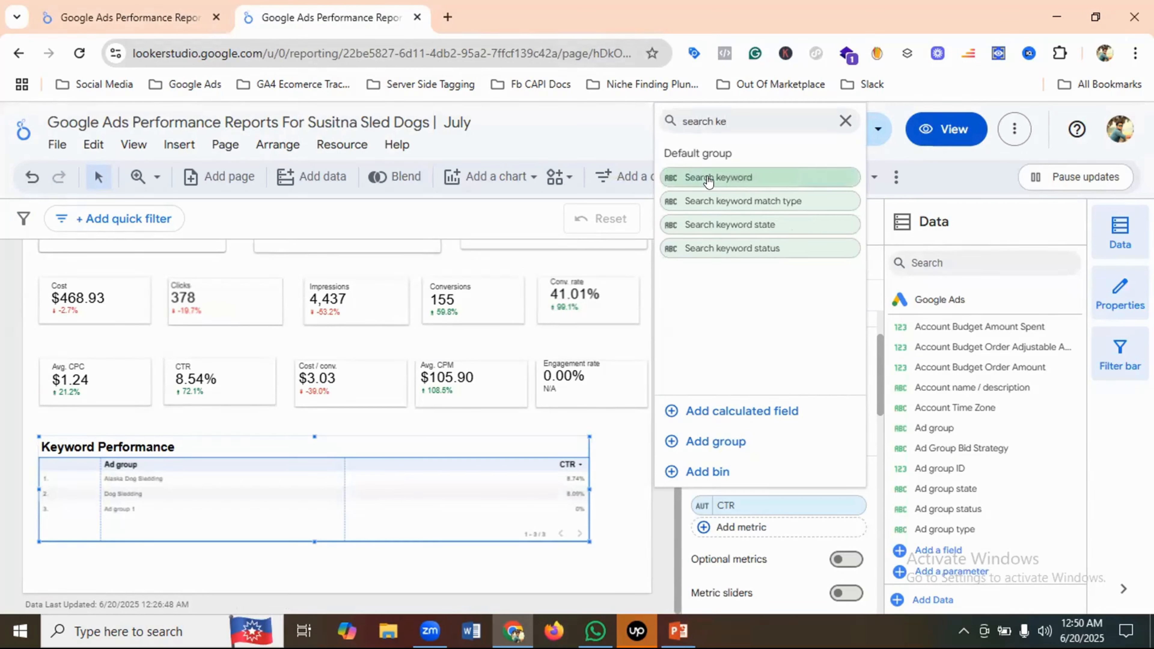
{"action": "left_click", "coordinate": [707, 179]}
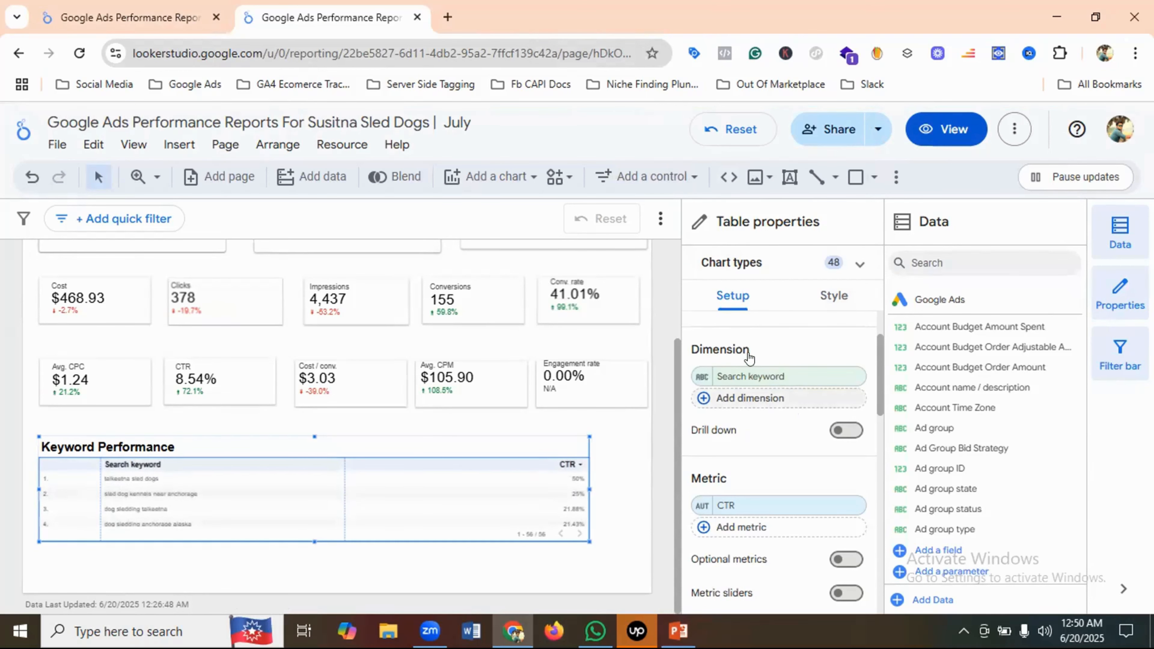
Check the first metric column of the Mystrox table and replace the Susitna table's CTR metric with Impressions
{"action": "left_click", "coordinate": [150, 6]}
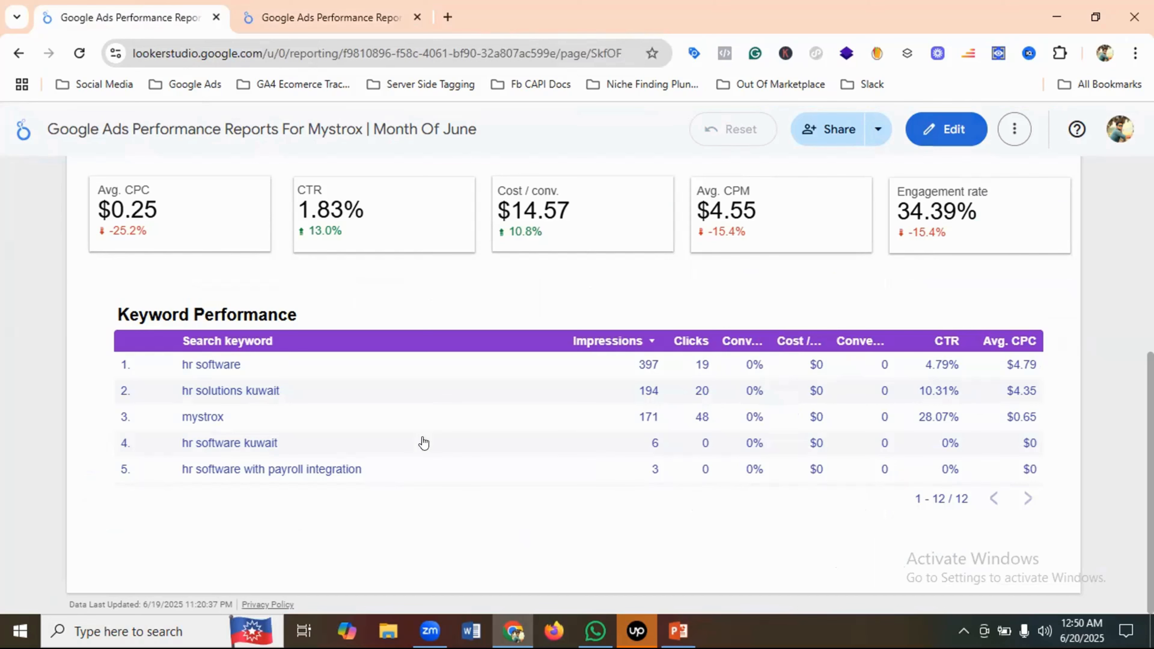
{"action": "left_click", "coordinate": [355, 10]}
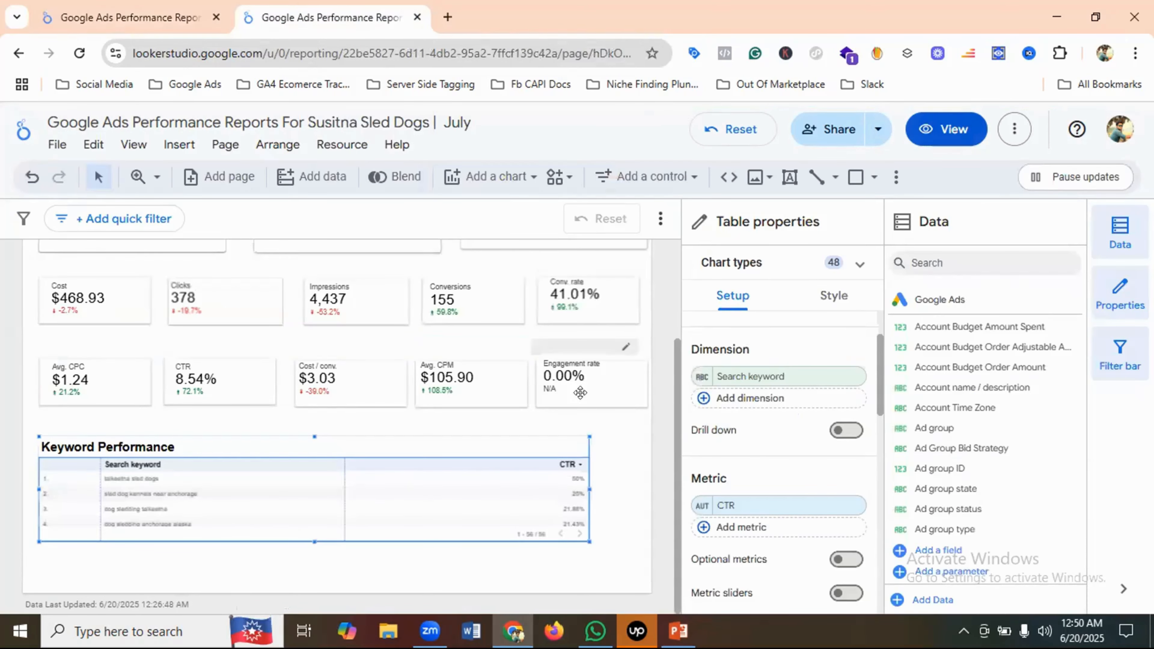
{"action": "scroll", "coordinate": [800, 432], "scroll_direction": "down", "scroll_amount": 2}
{"action": "left_click", "coordinate": [740, 420]}
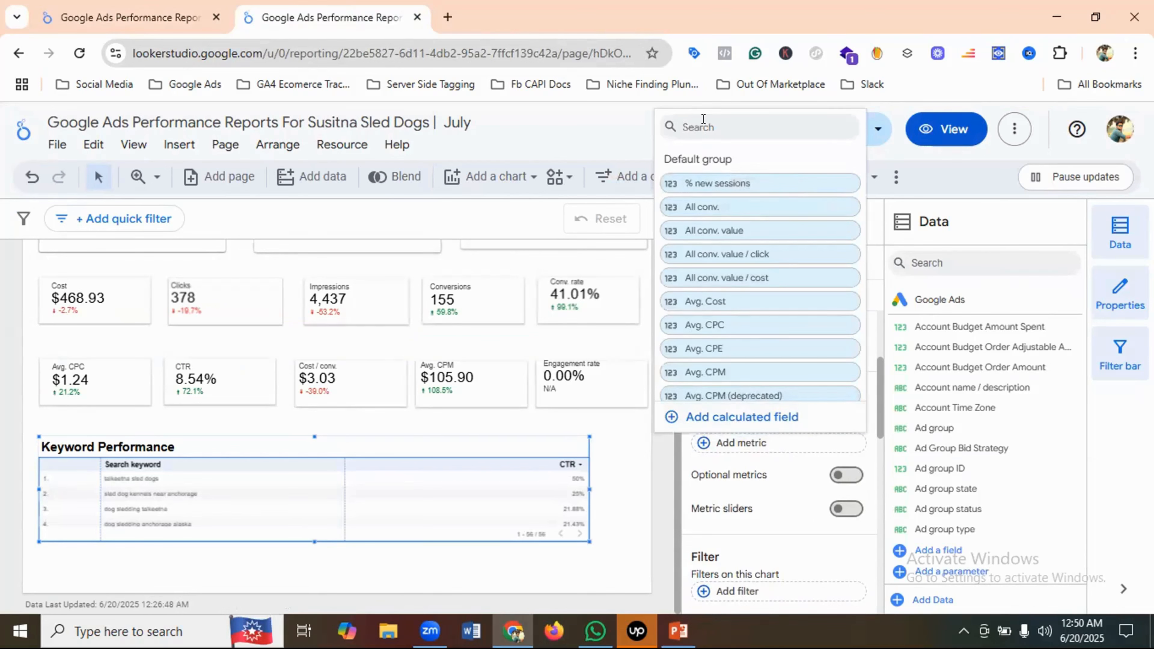
{"action": "type", "text": "impress"}
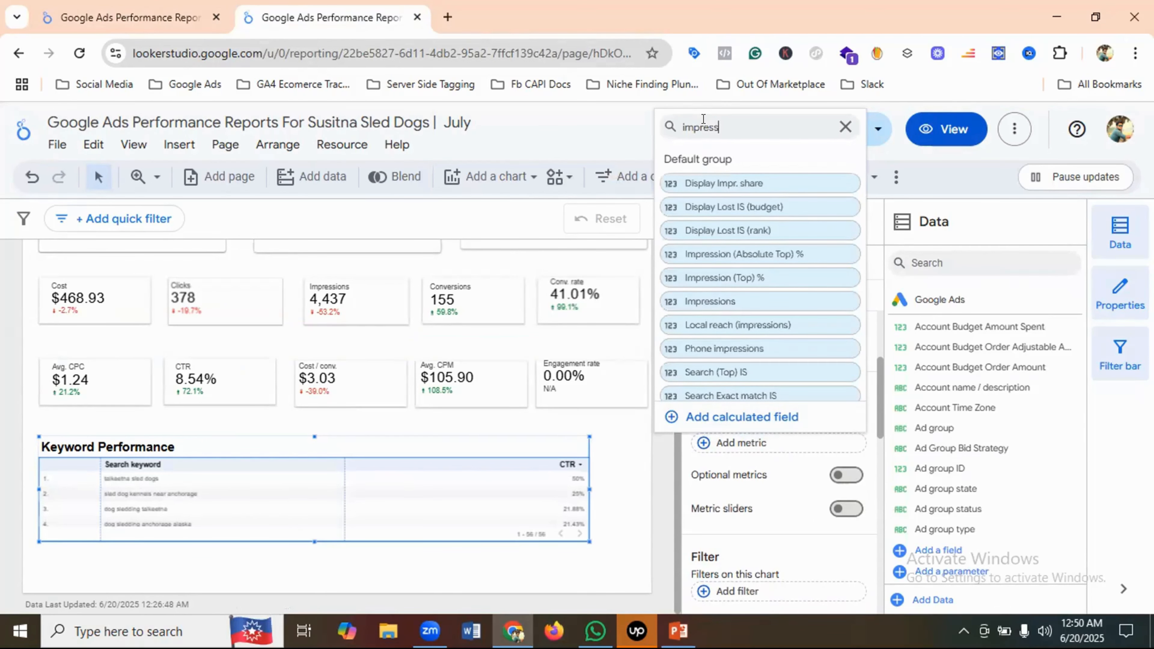
{"action": "left_click", "coordinate": [712, 301]}
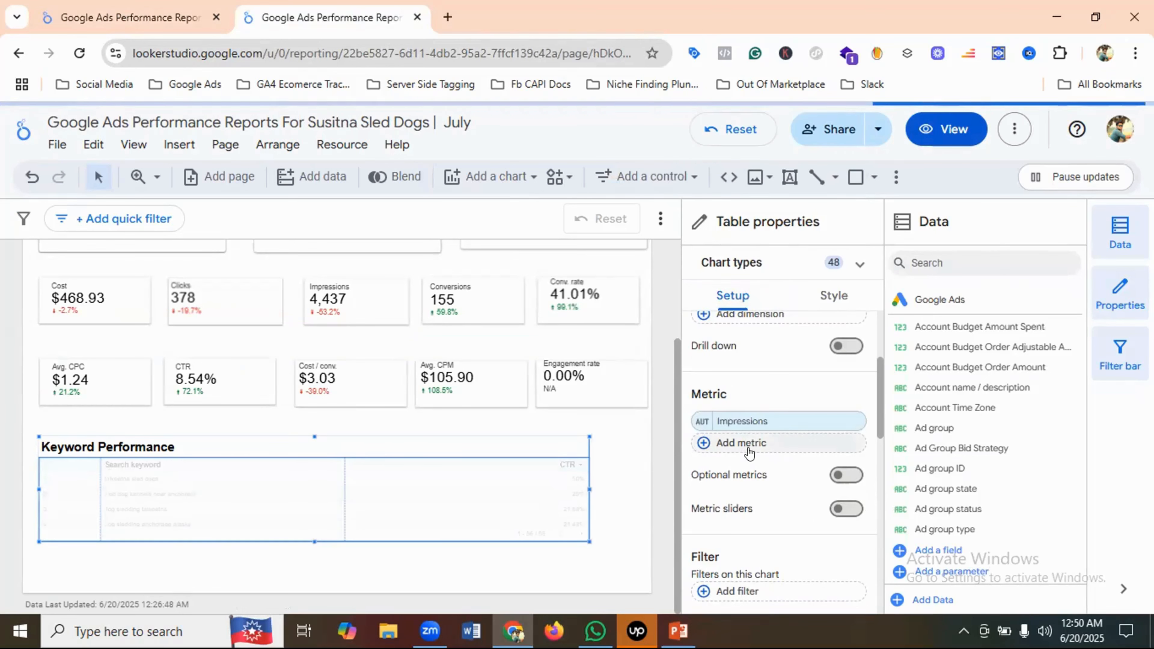
Check the second metric column of the Mystrox keyword table and add Clicks as a metric to the Susitna table
{"action": "left_click", "coordinate": [740, 443]}
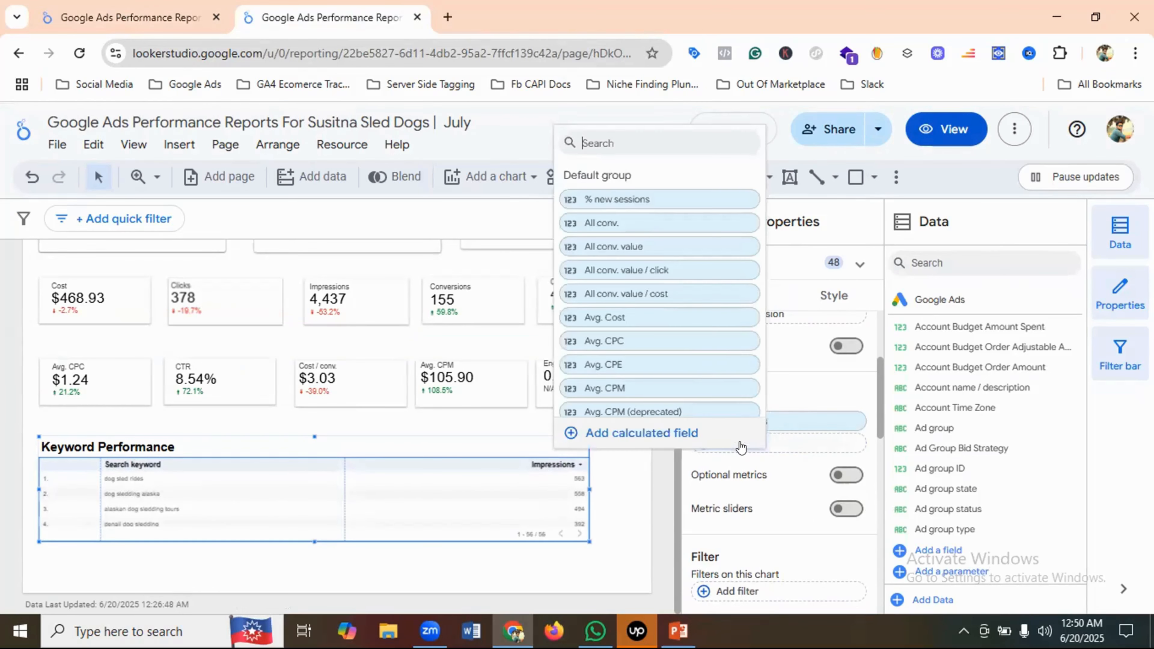
{"action": "left_click", "coordinate": [196, 11]}
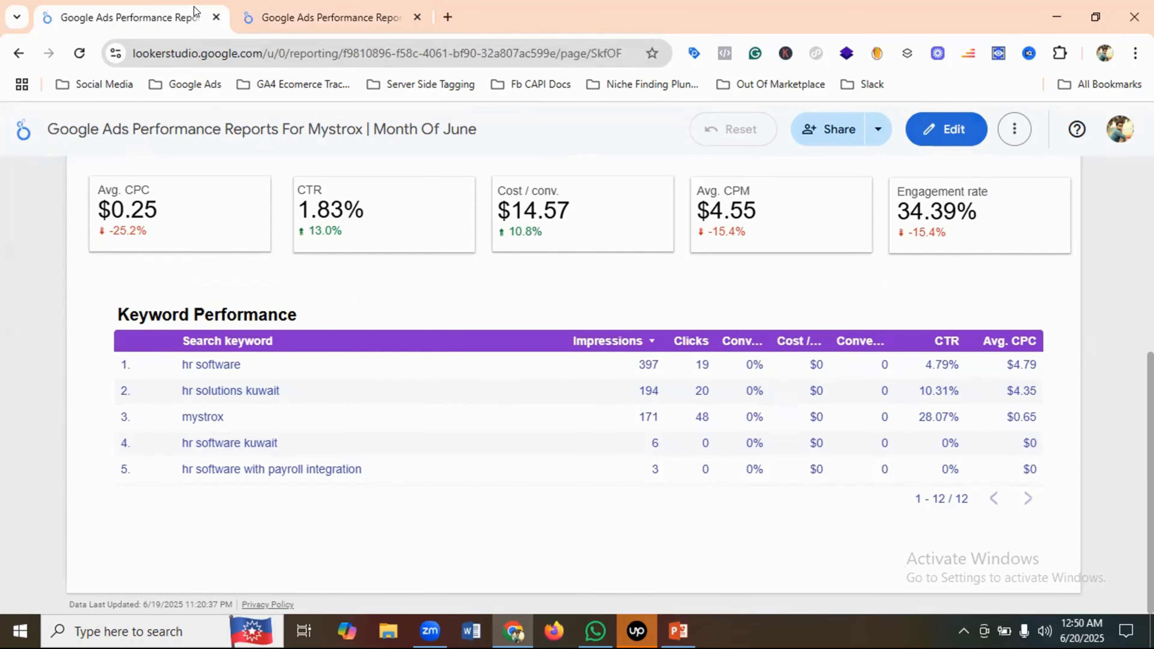
{"action": "left_click", "coordinate": [303, 7]}
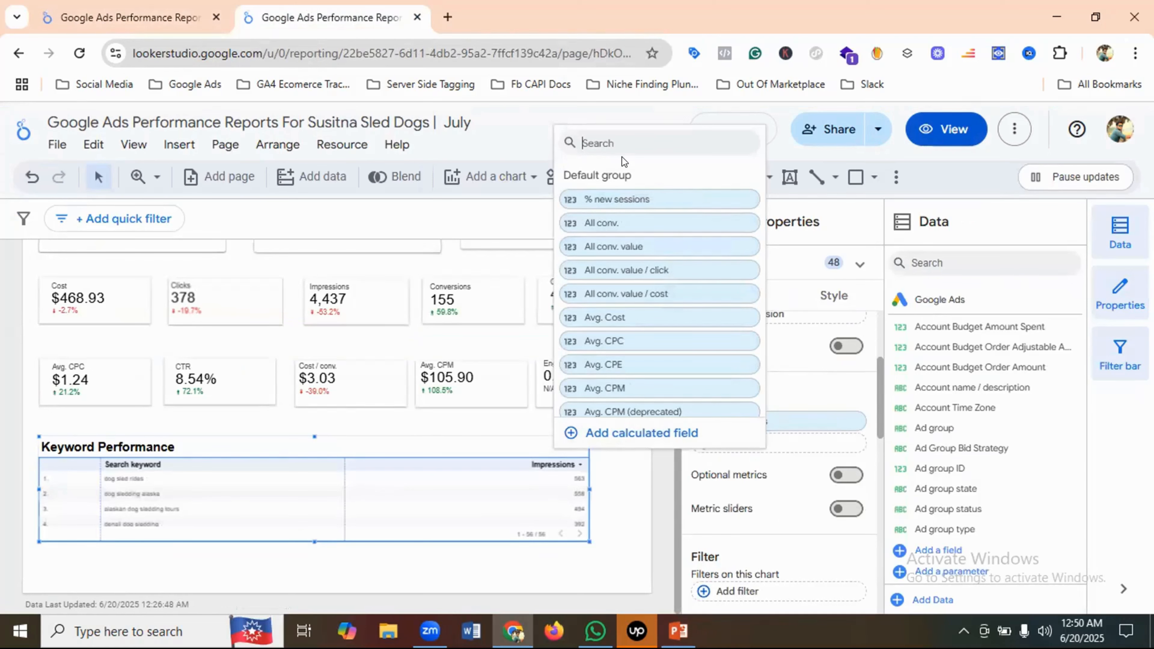
{"action": "type", "text": "click"}
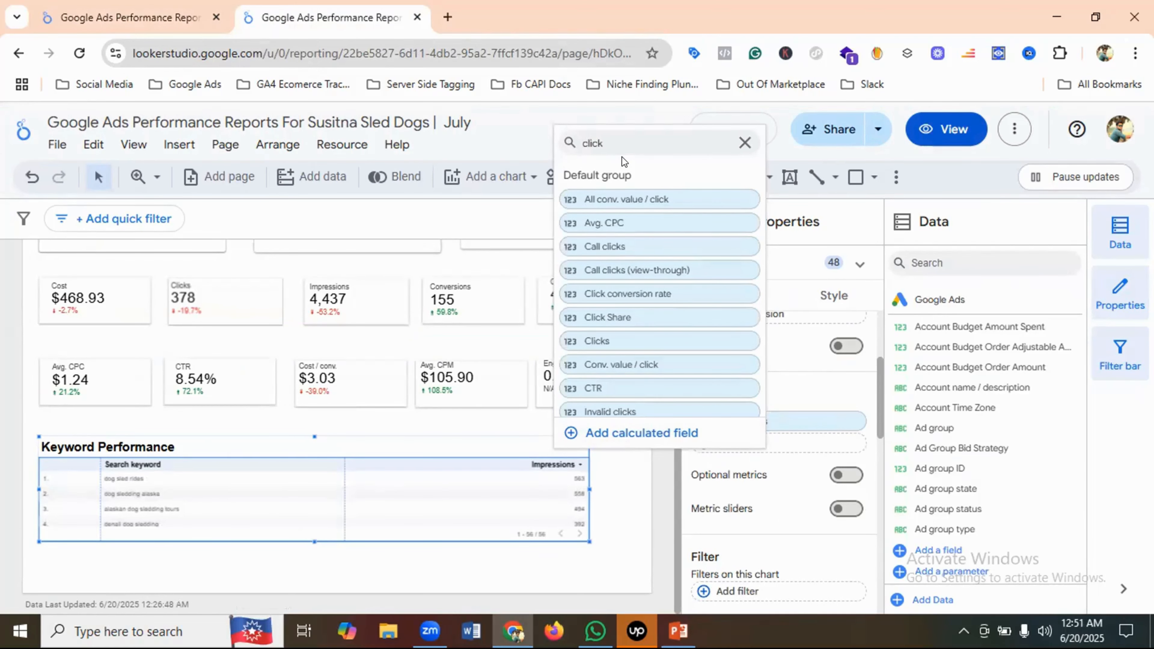
{"action": "type", "text": "s"}
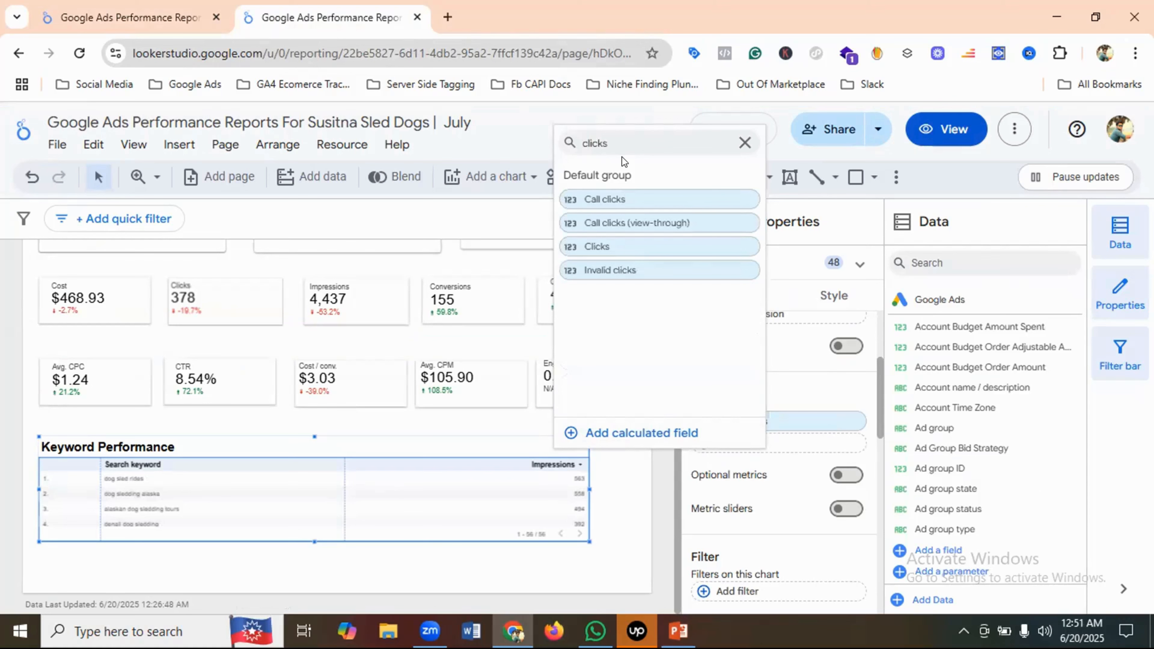
{"action": "left_click", "coordinate": [600, 246]}
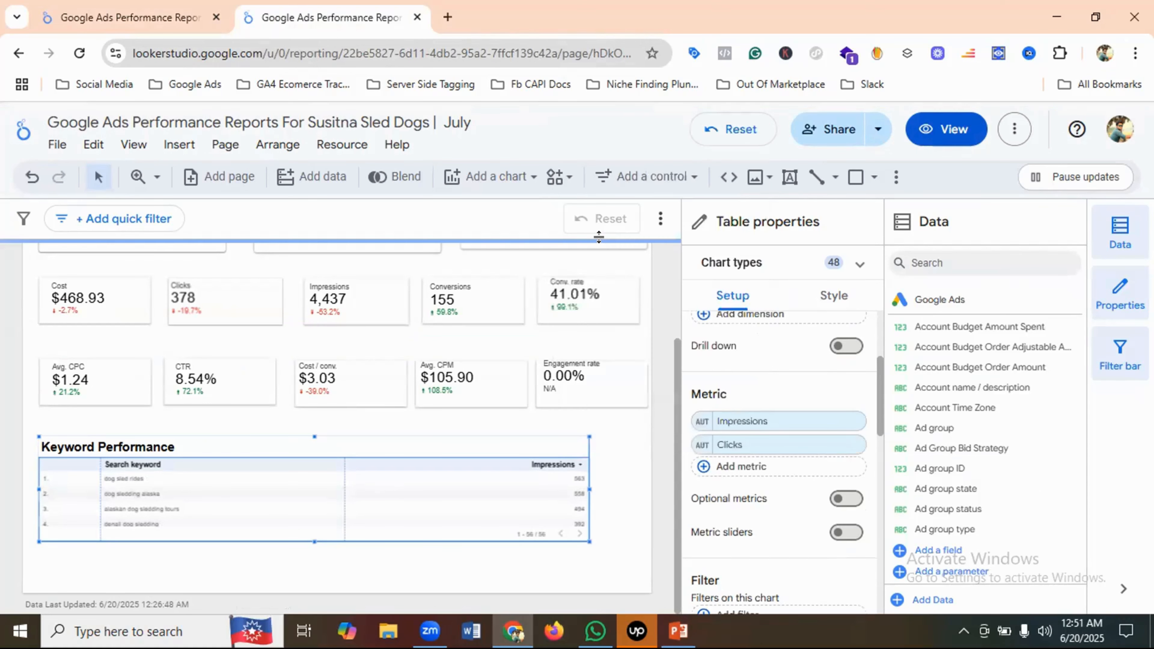
Add Conversions as the third metric of the Susitna Keyword Performance table
{"action": "left_click", "coordinate": [742, 469]}
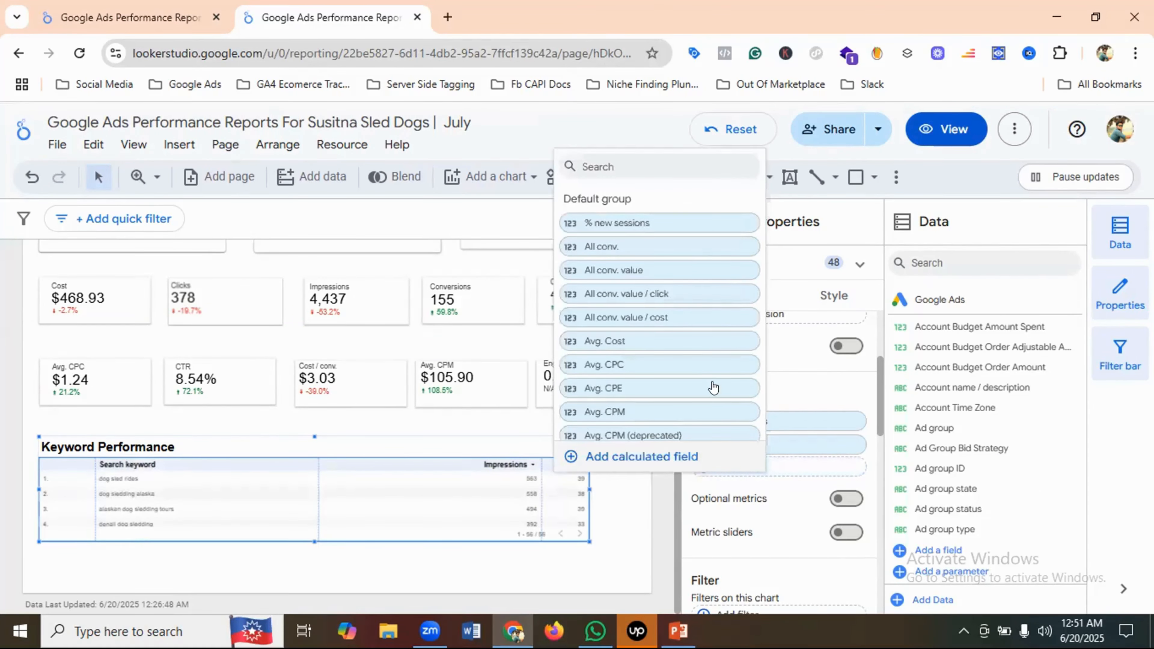
{"action": "type", "text": "co"}
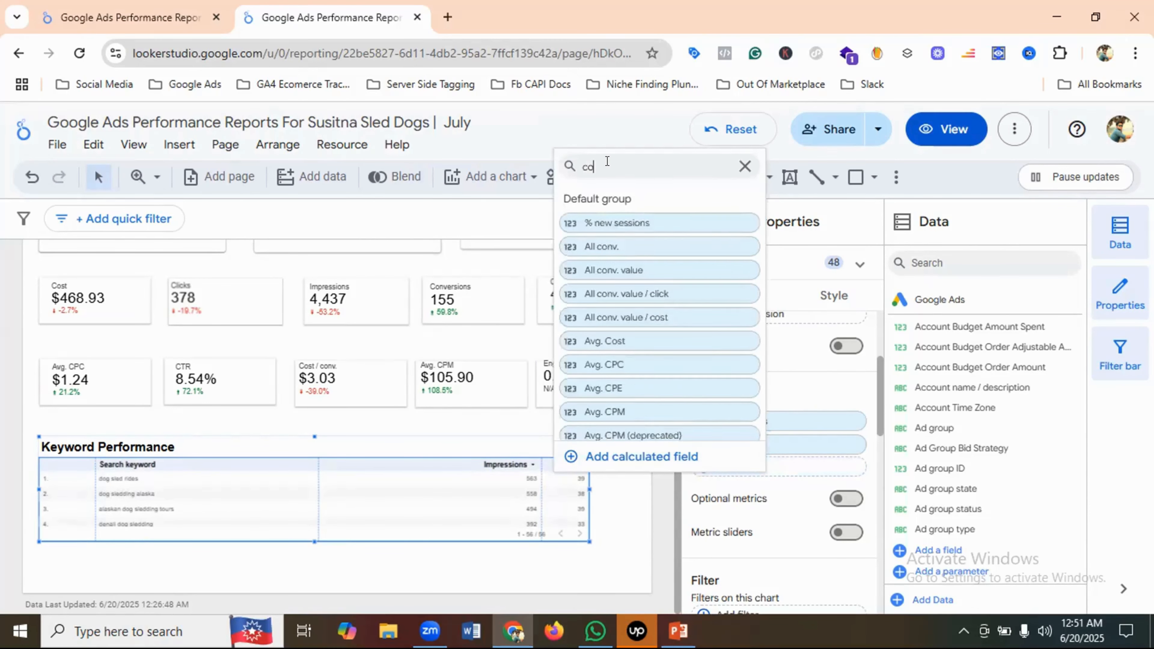
{"action": "type", "text": "nvers"}
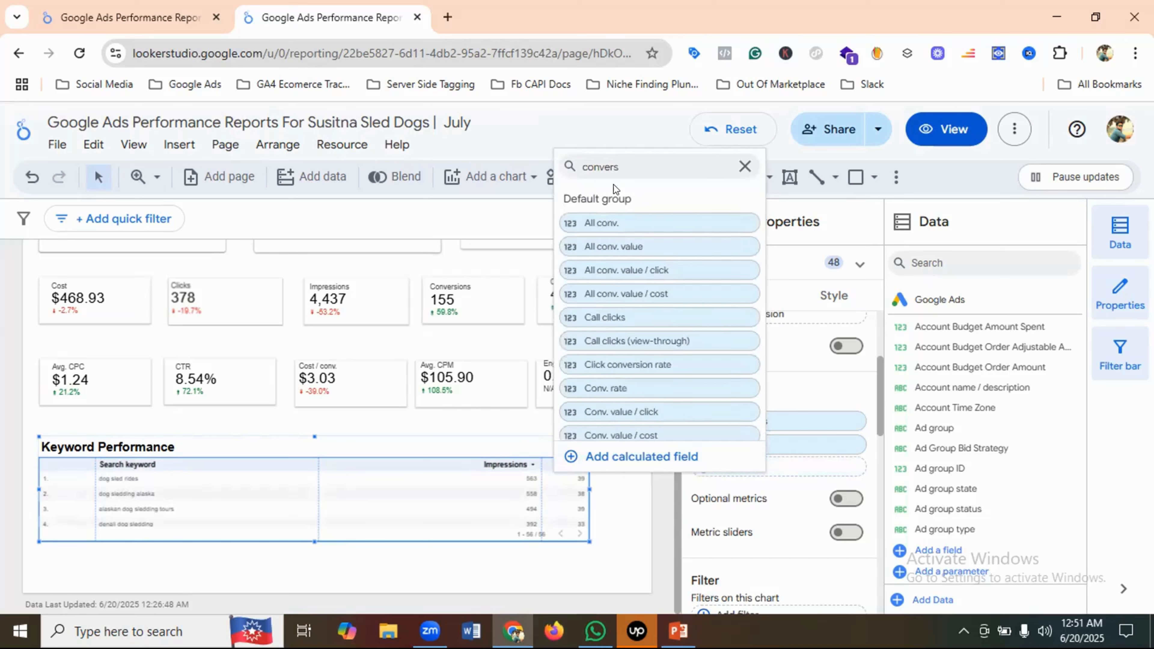
{"action": "scroll", "coordinate": [641, 315], "scroll_direction": "down", "scroll_amount": 2}
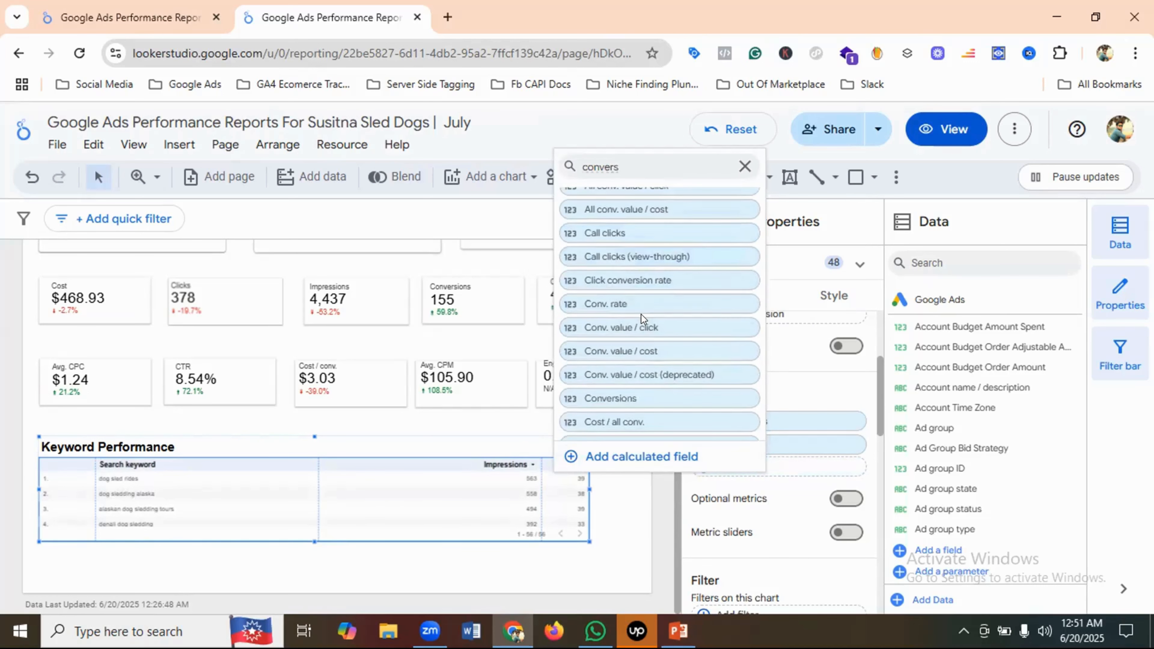
{"action": "left_click", "coordinate": [595, 399]}
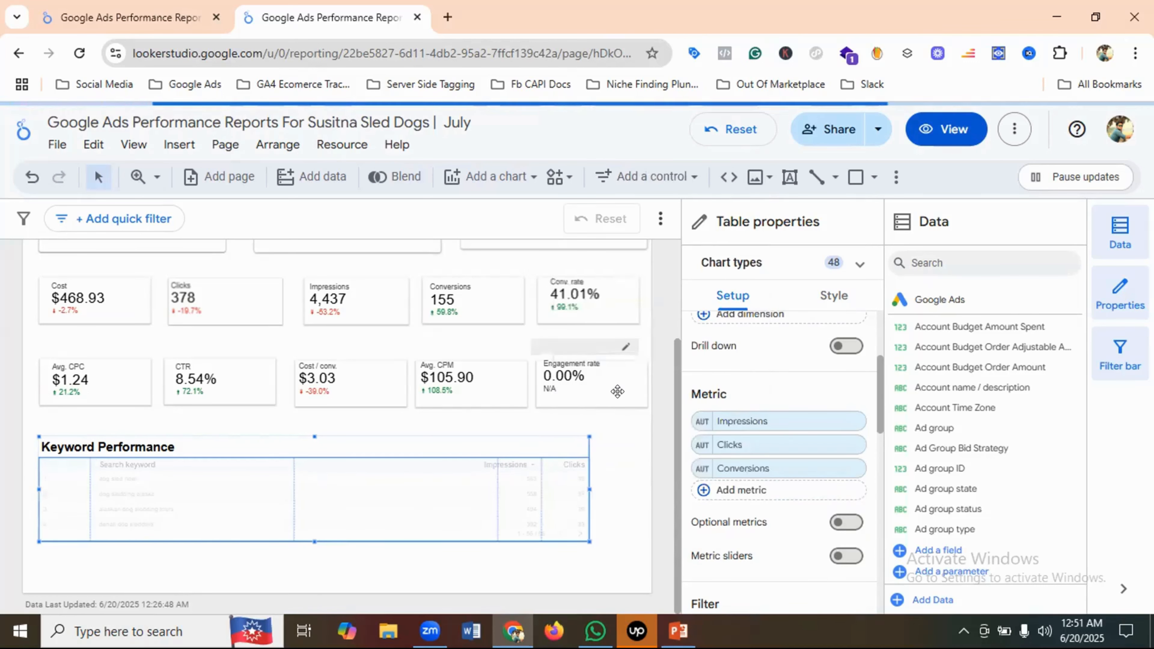
Add the Conv. rate and Cost / conv. metrics to the Susitna Keyword Performance table
{"action": "left_click", "coordinate": [722, 489]}
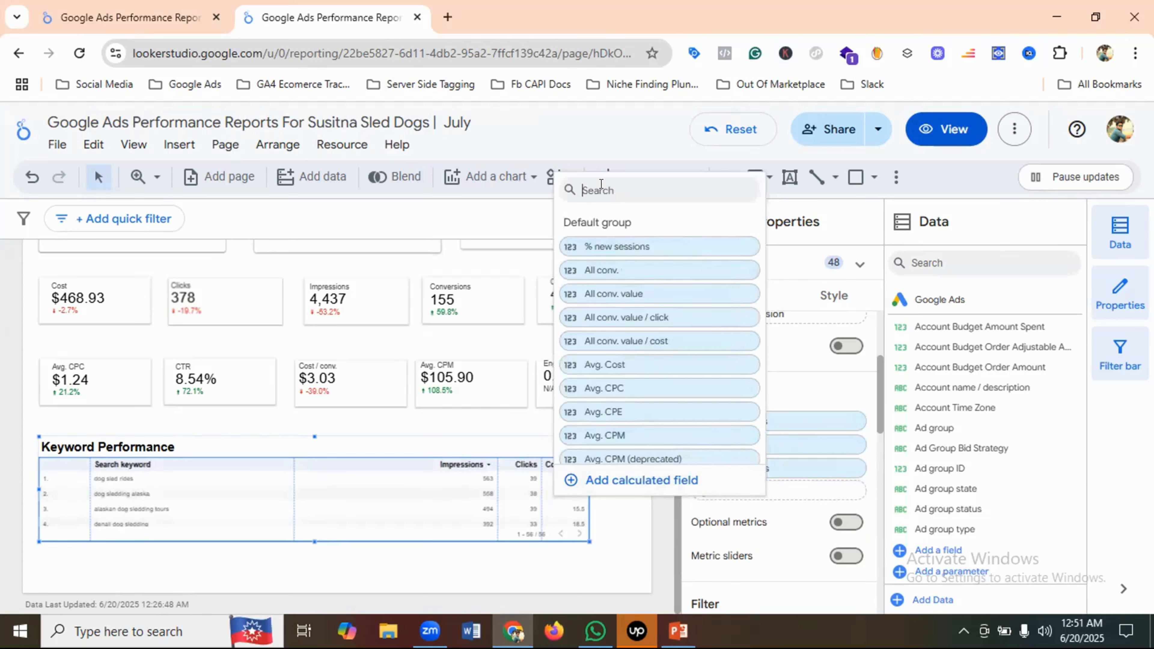
{"action": "type", "text": "conv"}
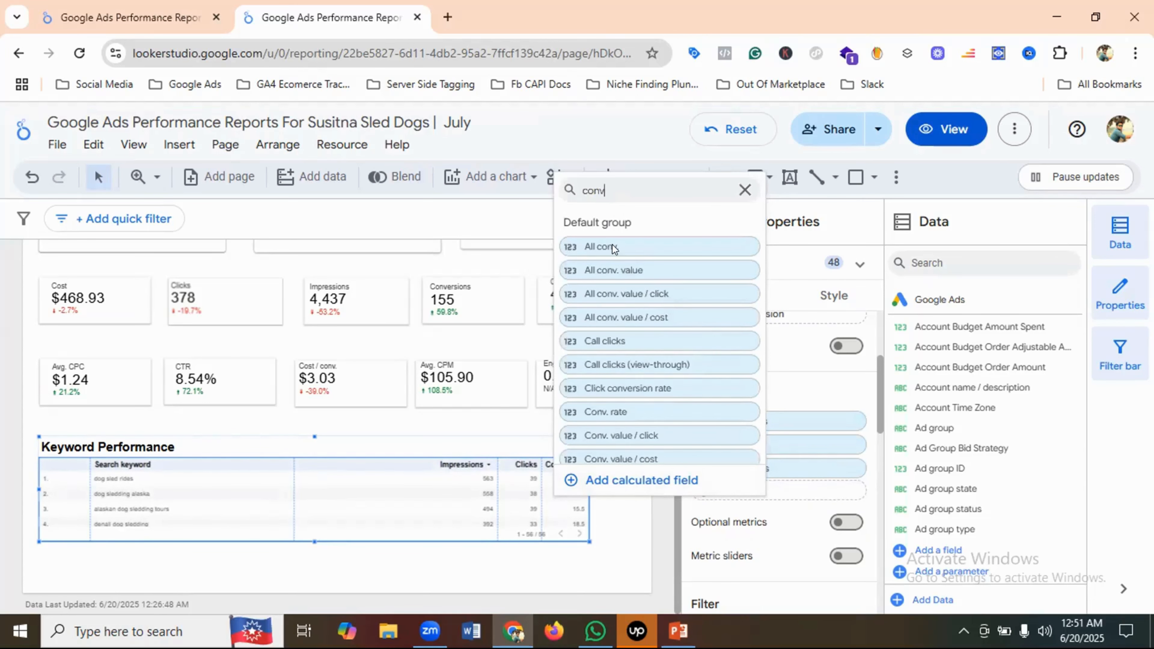
{"action": "left_click", "coordinate": [611, 412]}
{"action": "scroll", "coordinate": [773, 383], "scroll_direction": "down", "scroll_amount": 2}
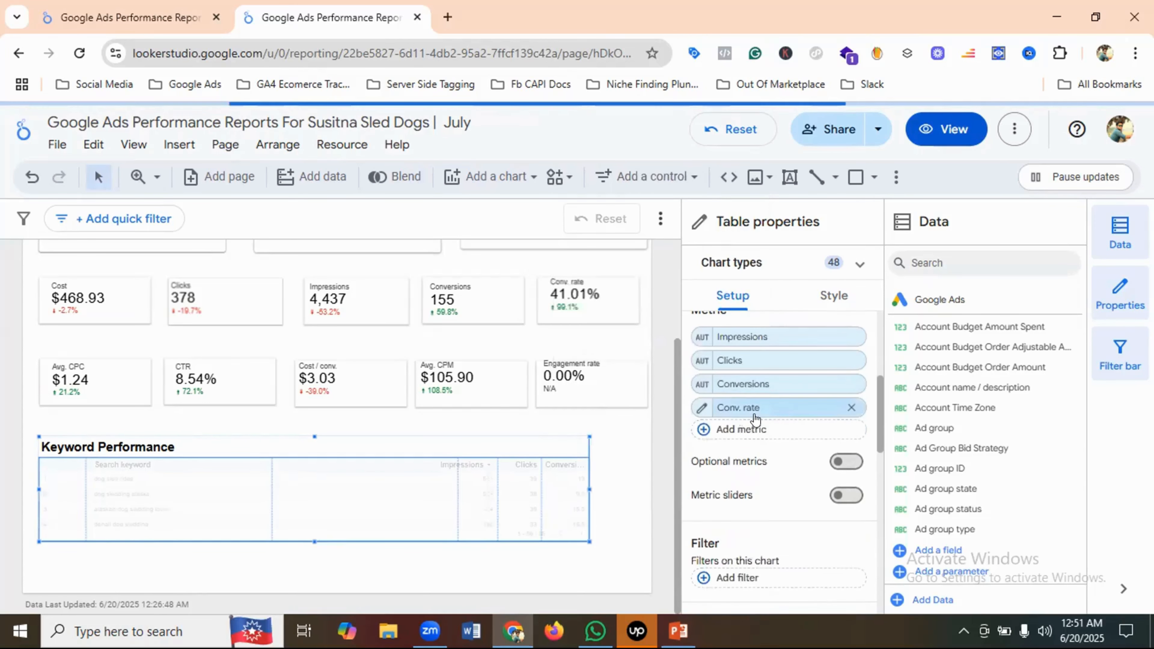
{"action": "left_click", "coordinate": [701, 430]}
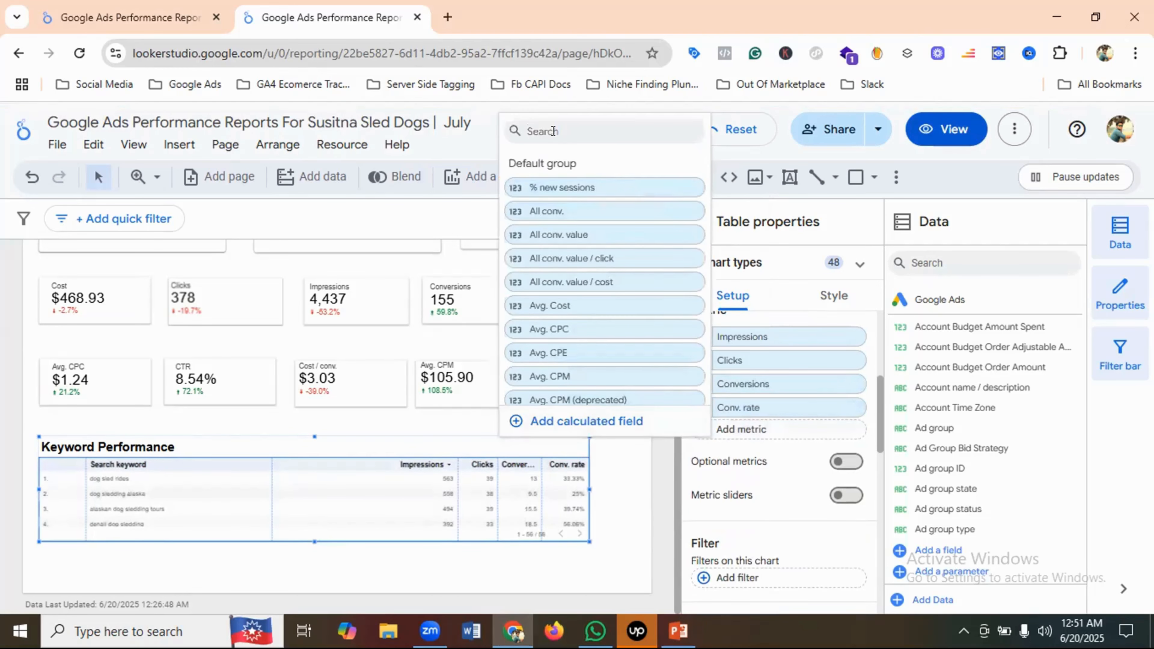
{"action": "type", "text": "cost"}
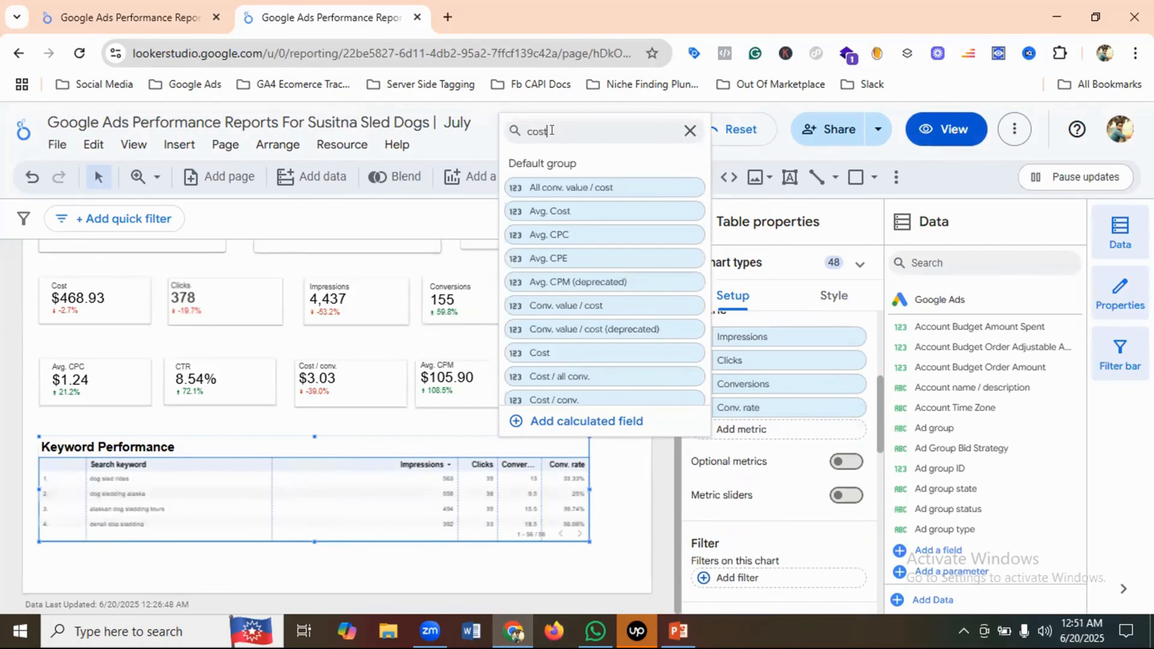
{"action": "left_click", "coordinate": [555, 400]}
Check the last metric columns of the Mystrox table and add CTR and Avg. CPC to the Susitna keyword table
{"action": "left_click", "coordinate": [93, 17]}
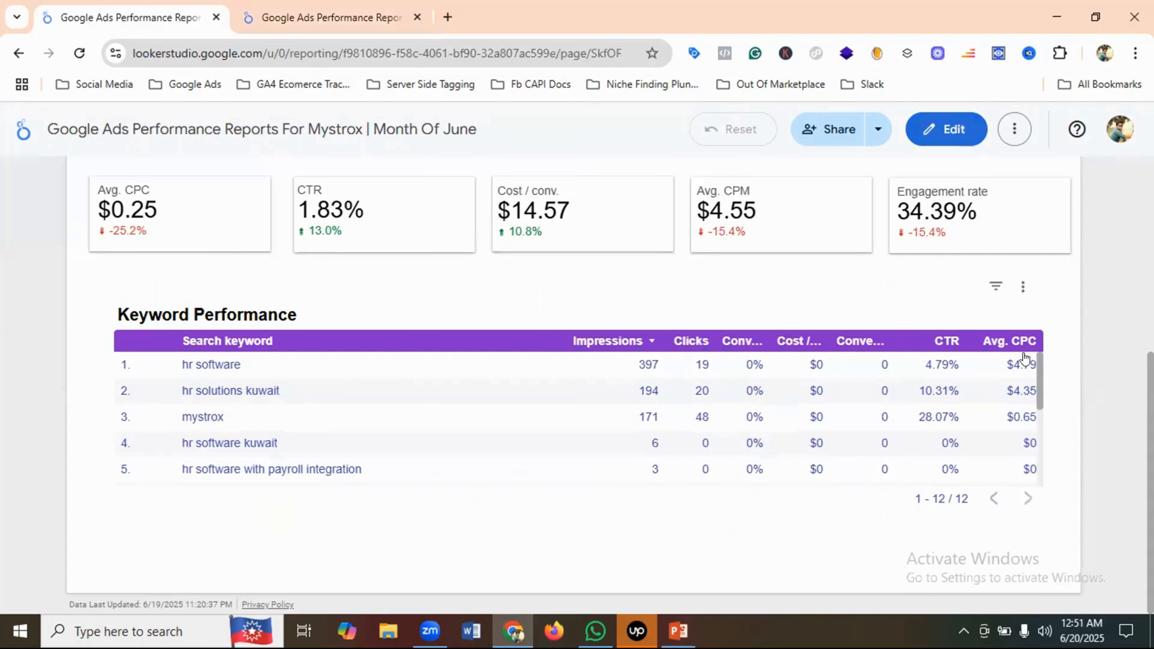
{"action": "key", "text": "ctrl+Tab"}
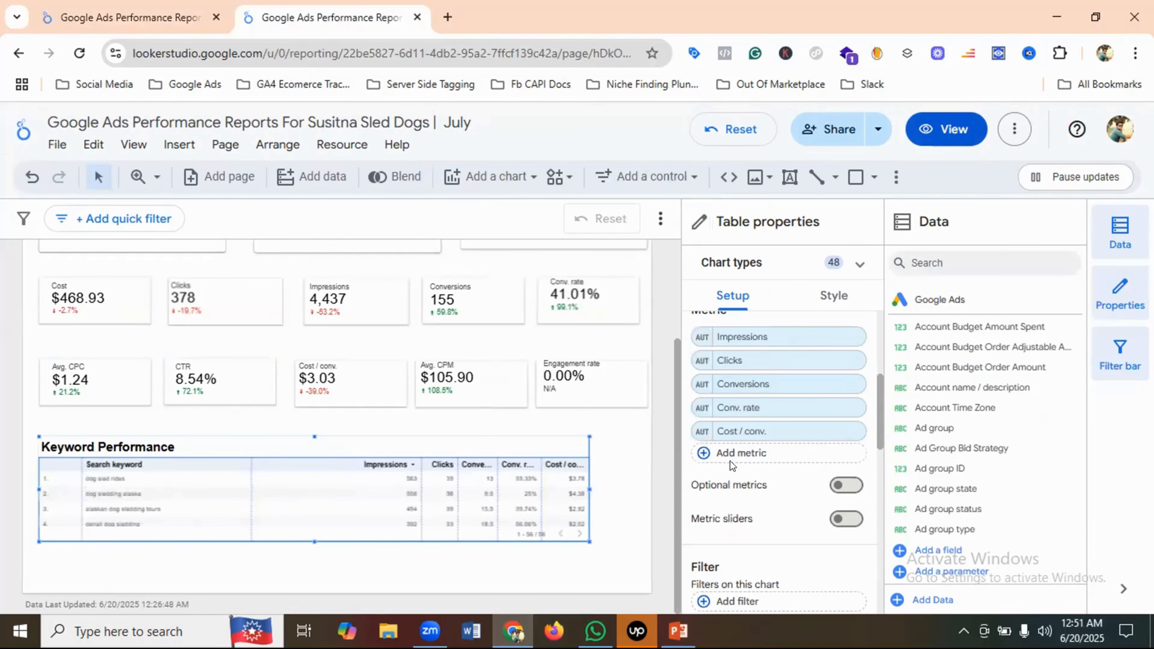
{"action": "left_click", "coordinate": [707, 453]}
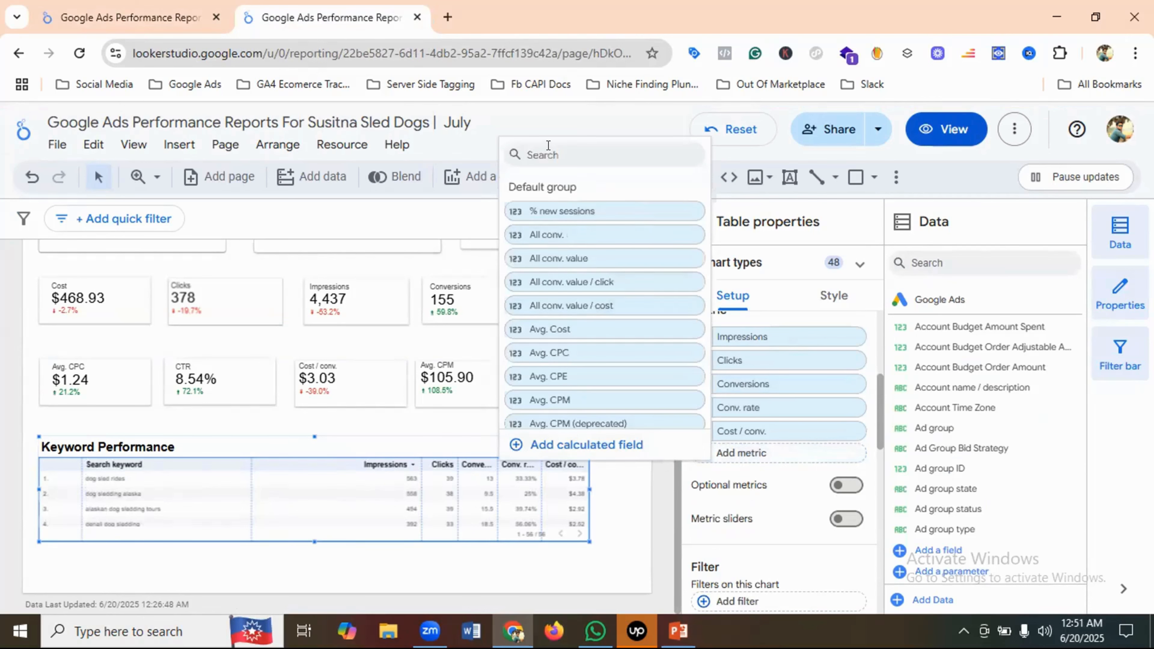
{"action": "type", "text": "CTR"}
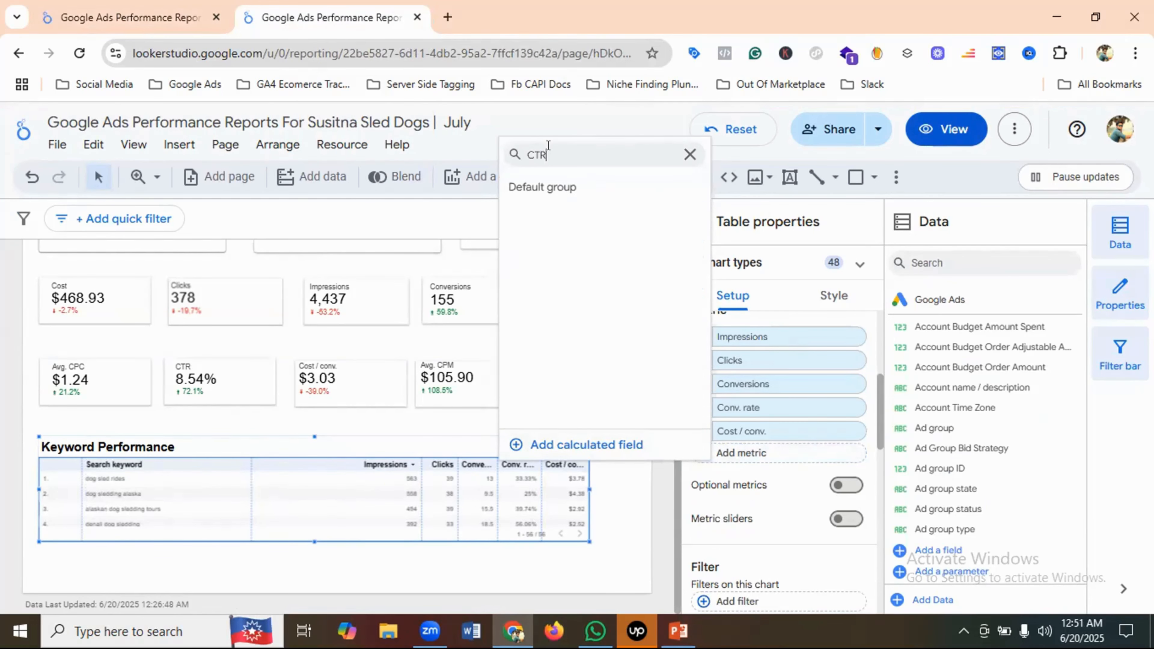
{"action": "left_click", "coordinate": [545, 211]}
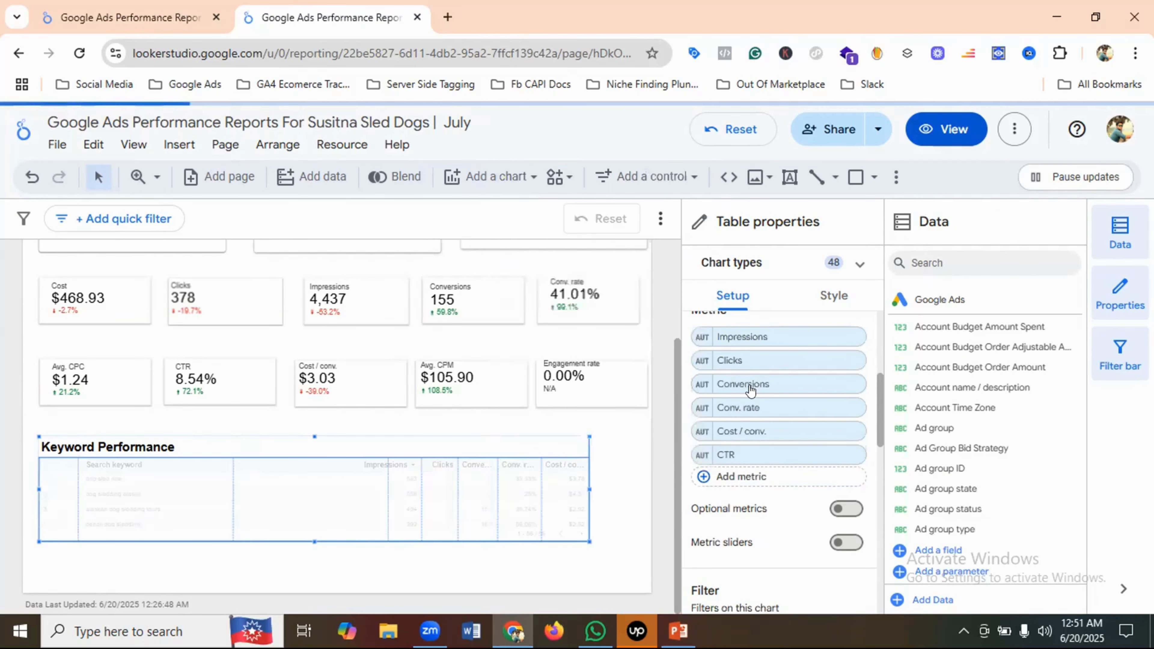
{"action": "left_click", "coordinate": [701, 477]}
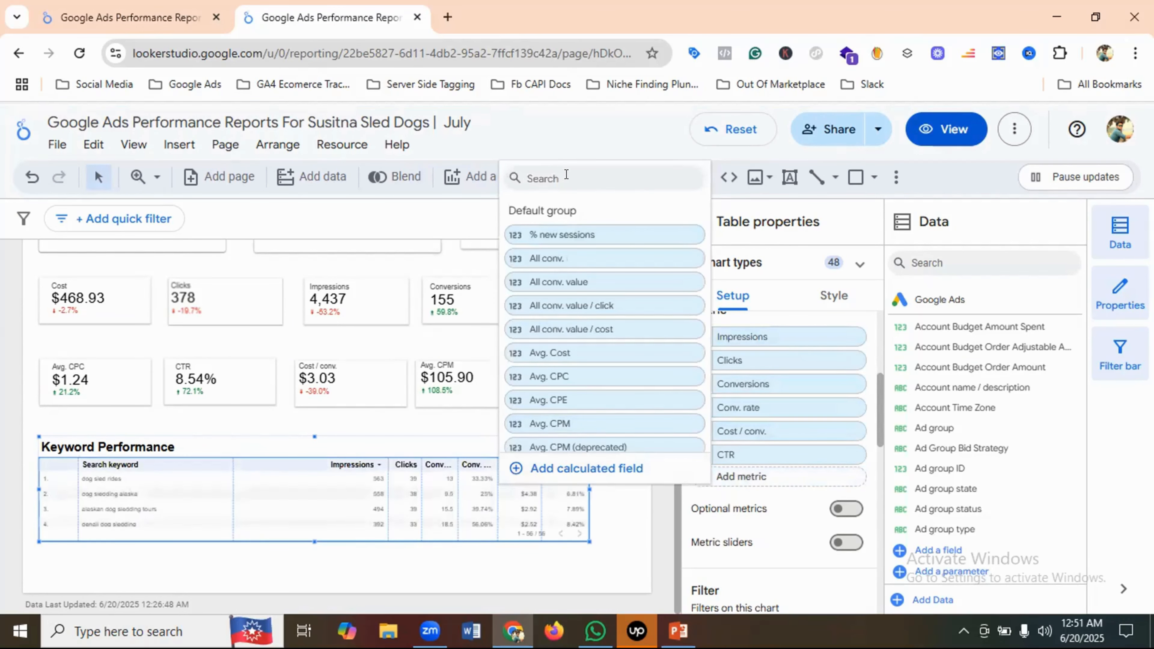
{"action": "type", "text": "AVG"}
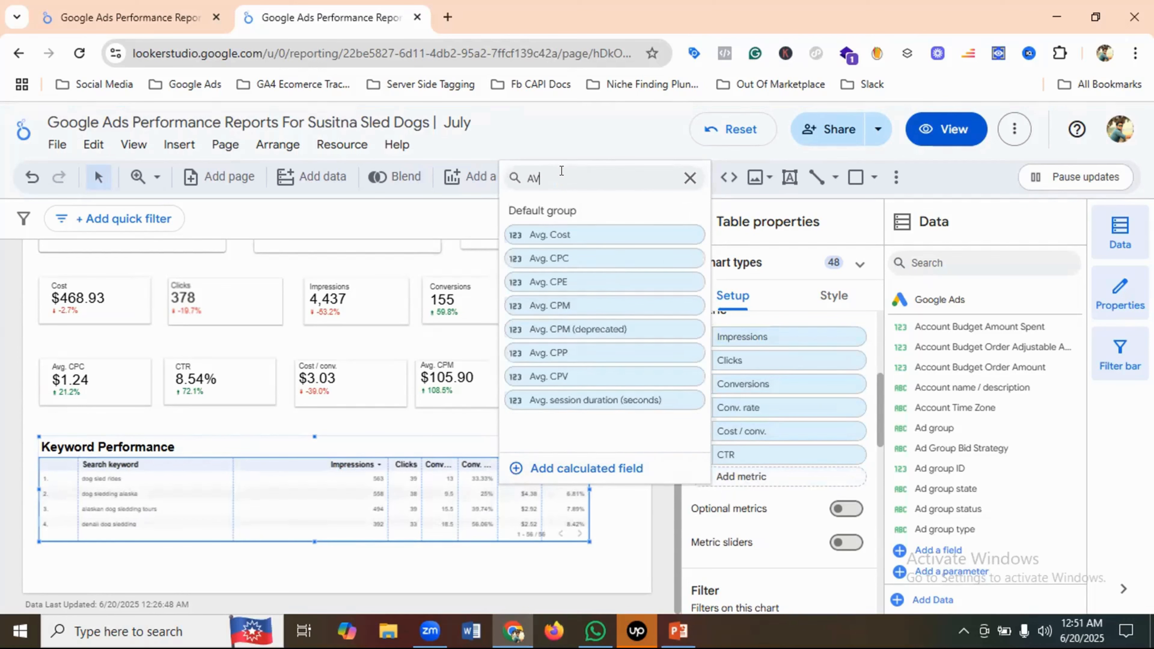
{"action": "left_click", "coordinate": [572, 259]}
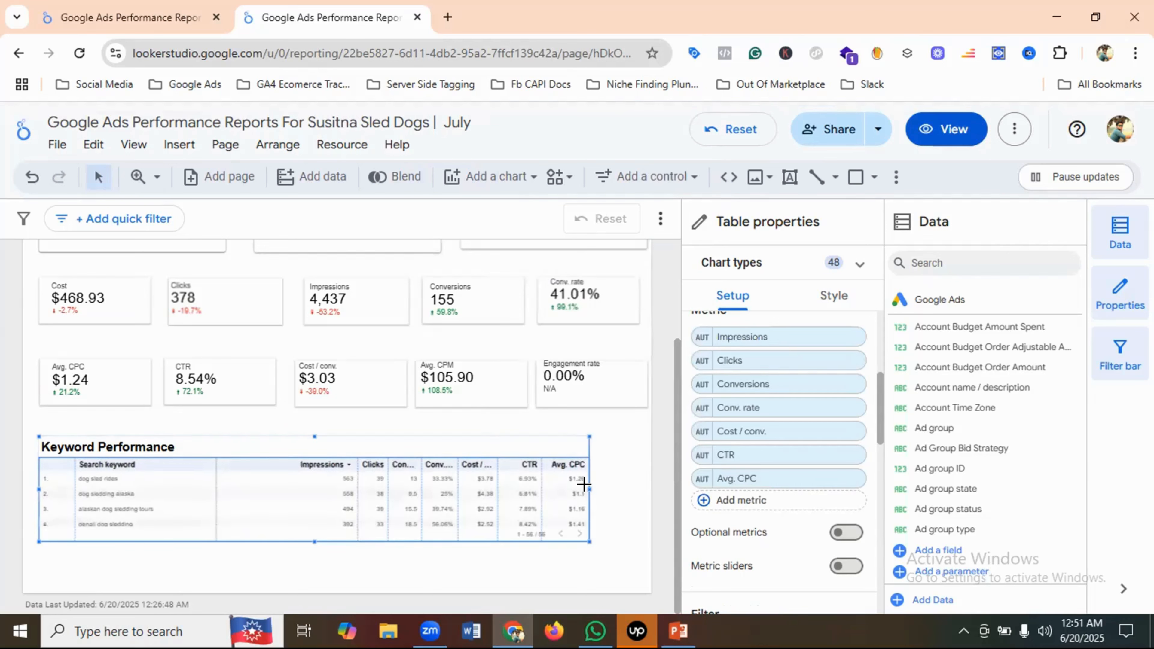
{"action": "key", "text": "Escape"}
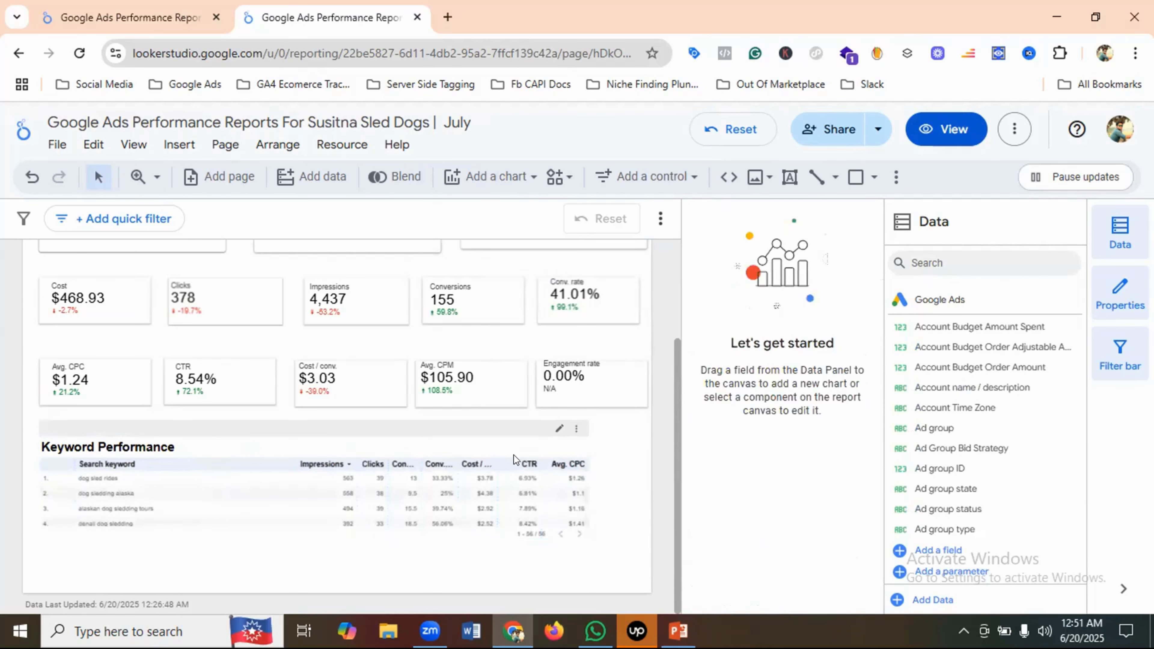
Widen the Keyword Performance table to about the full width of the scorecard rows and extend it downward to fit a fifth keyword row
{"action": "left_click", "coordinate": [582, 488]}
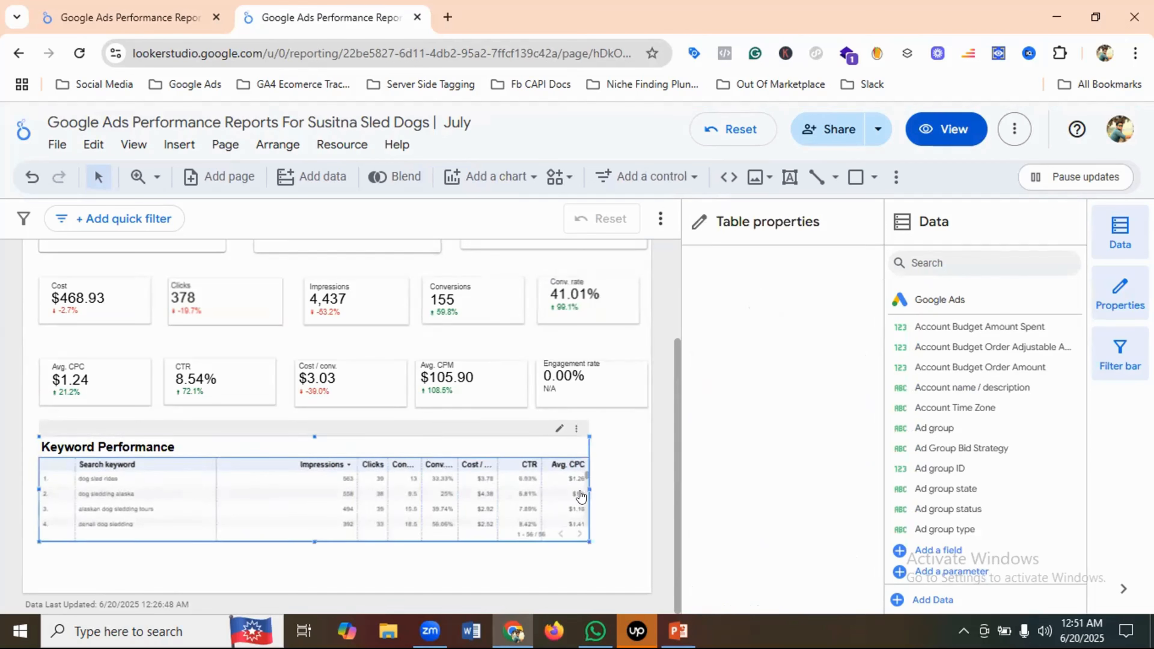
{"action": "left_click_drag", "start_coordinate": [582, 489], "coordinate": [641, 490]}
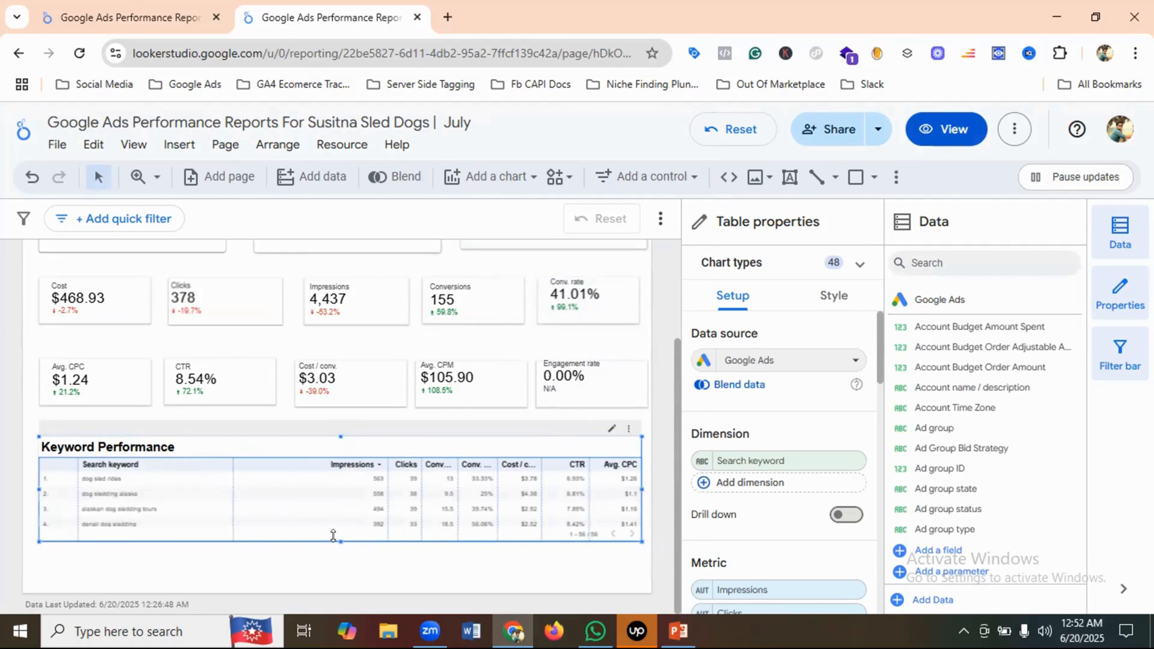
{"action": "left_click_drag", "start_coordinate": [333, 536], "coordinate": [334, 562]}
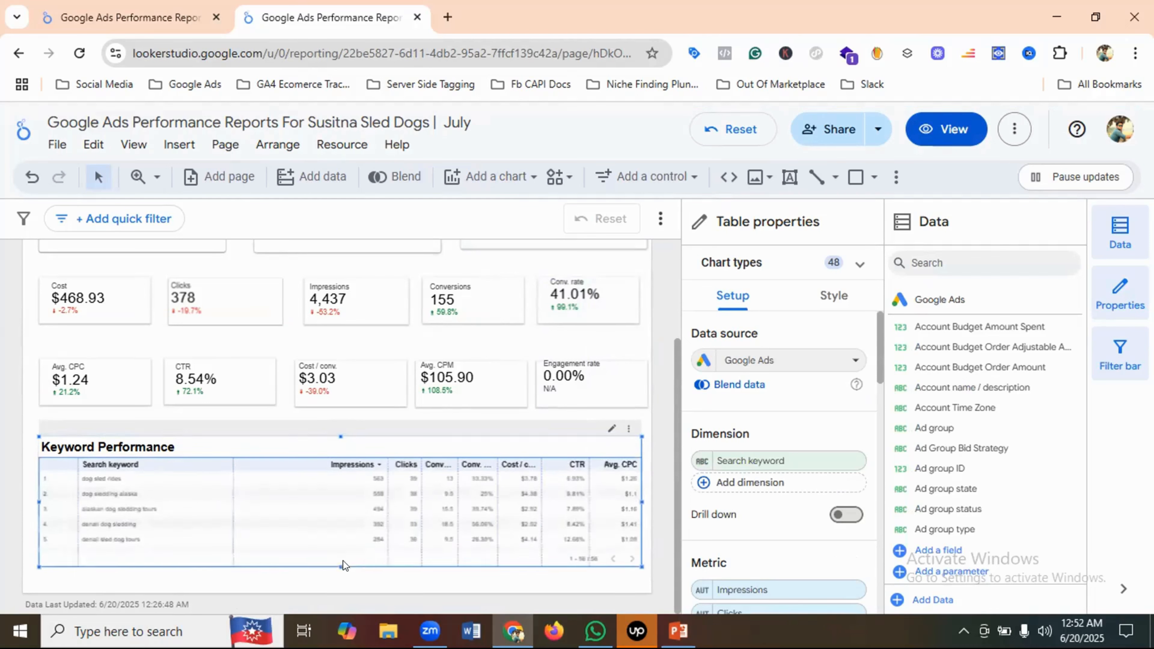
Check the Mystrox table's styling and set the Susitna table's header font color to dark indigo blue
{"action": "left_click", "coordinate": [150, 14]}
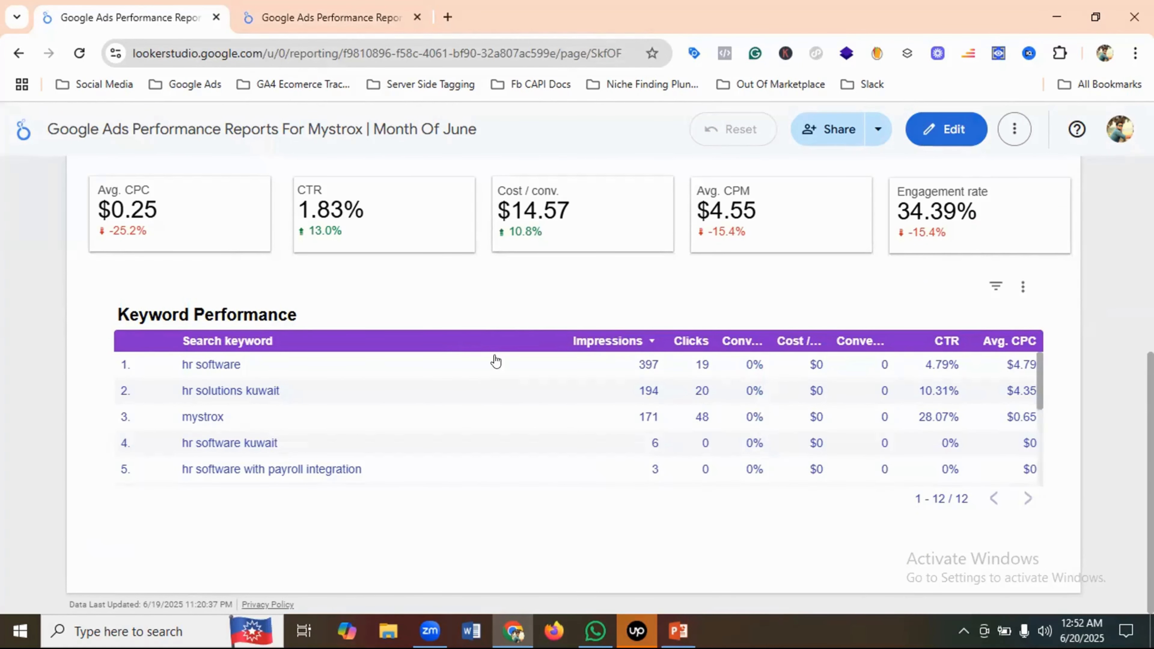
{"action": "left_click", "coordinate": [337, 17]}
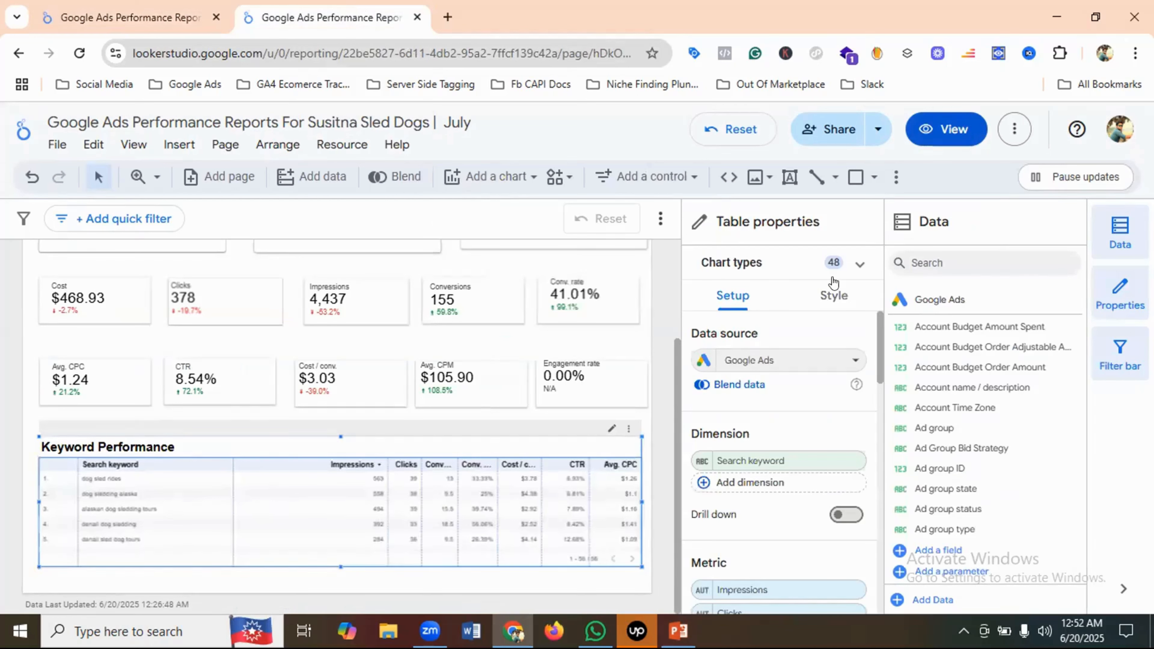
{"action": "left_click", "coordinate": [833, 296]}
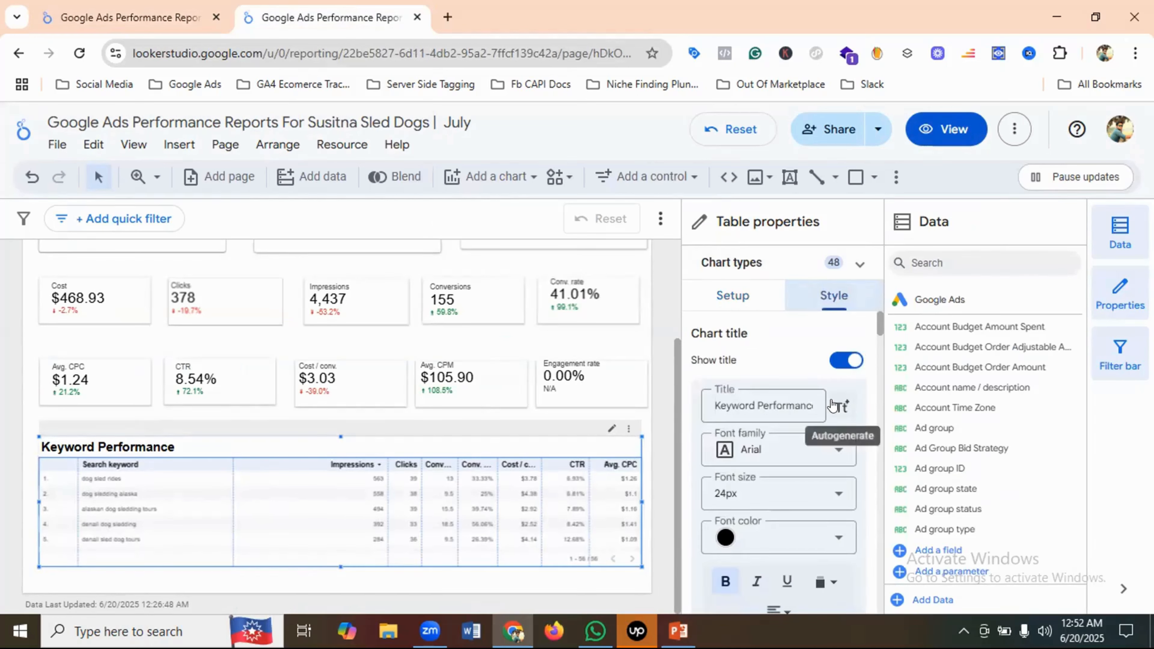
{"action": "scroll", "coordinate": [833, 405], "scroll_direction": "down", "scroll_amount": 4}
{"action": "scroll", "coordinate": [833, 407], "scroll_direction": "up", "scroll_amount": 4}
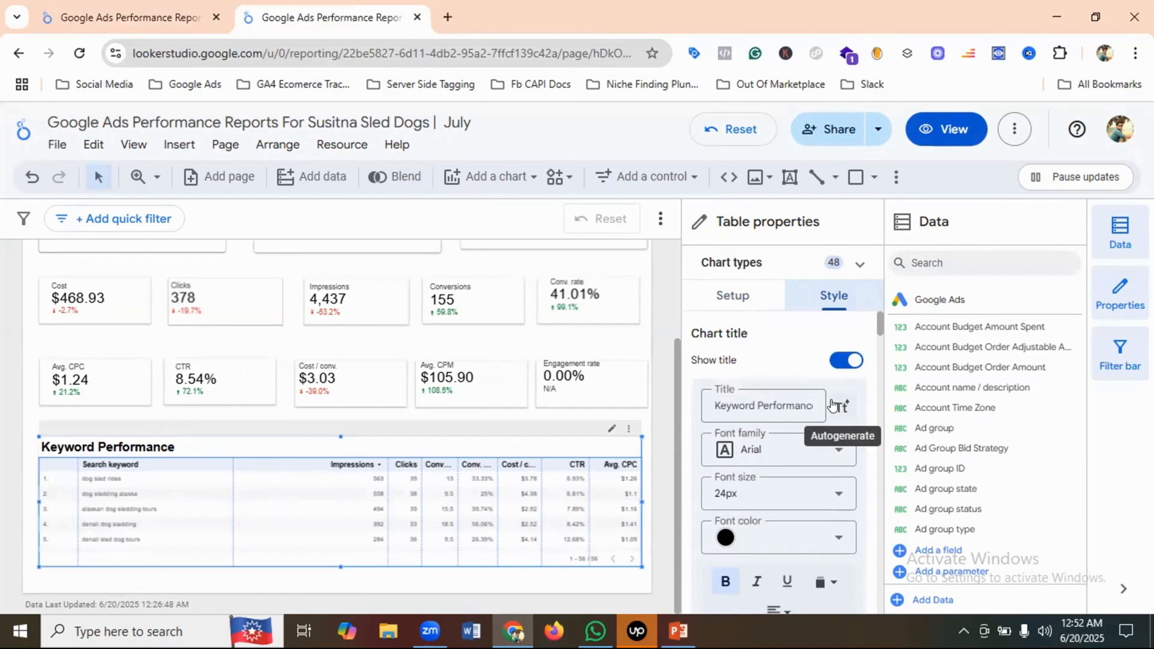
{"action": "scroll", "coordinate": [832, 404], "scroll_direction": "down", "scroll_amount": 5}
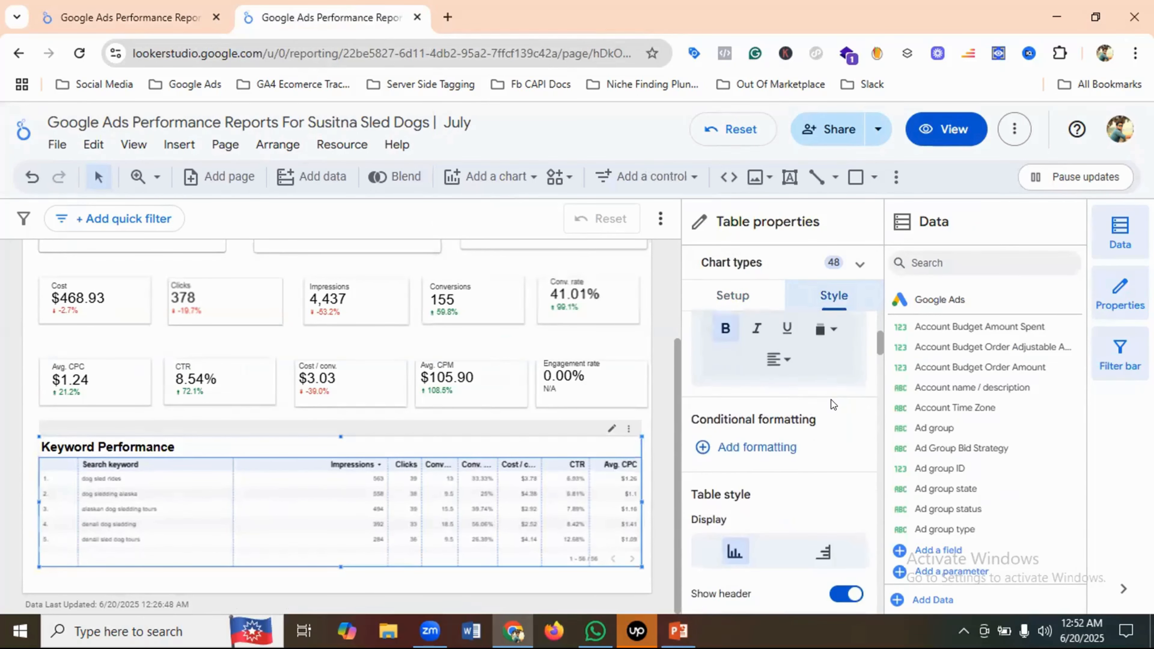
{"action": "scroll", "coordinate": [832, 404], "scroll_direction": "down", "scroll_amount": 2}
{"action": "scroll", "coordinate": [832, 399], "scroll_direction": "down", "scroll_amount": 2}
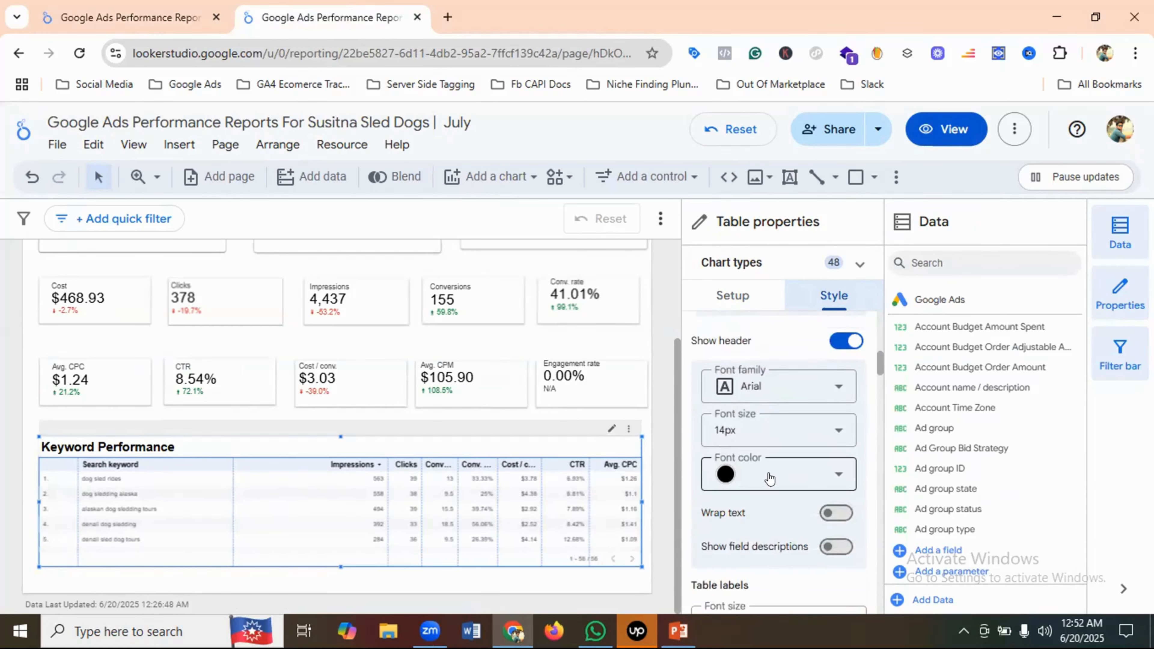
{"action": "left_click", "coordinate": [770, 476]}
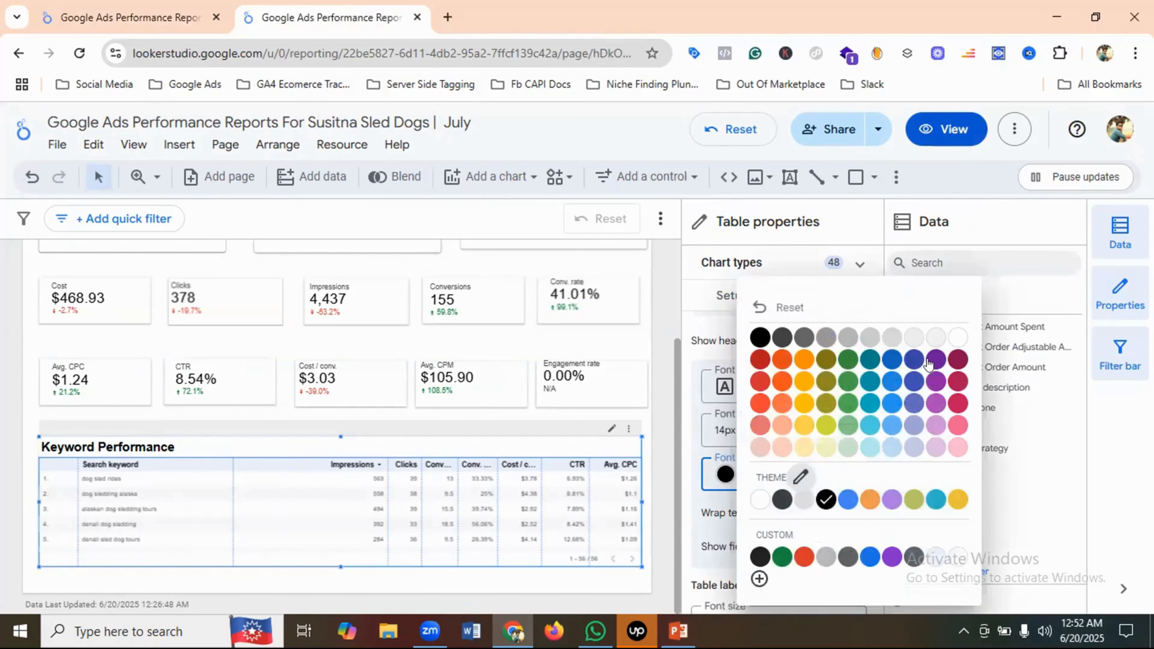
{"action": "left_click", "coordinate": [906, 359]}
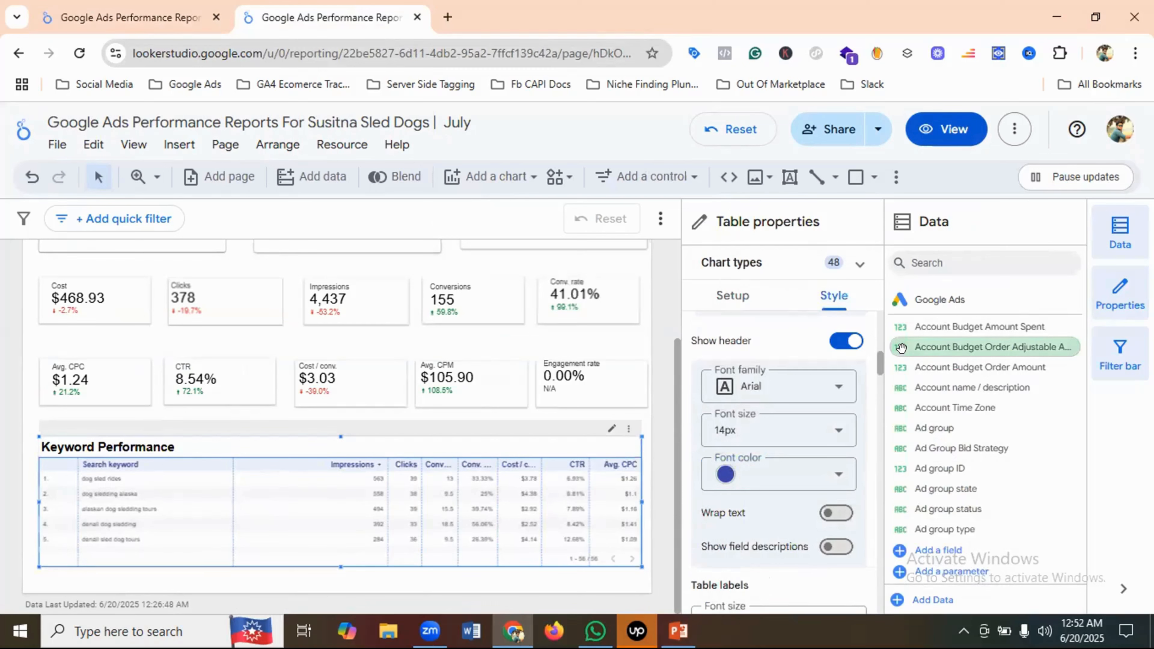
Try header font sizes of 18px and 16px for the keyword table, and return the size to 14px
{"action": "left_click", "coordinate": [766, 436]}
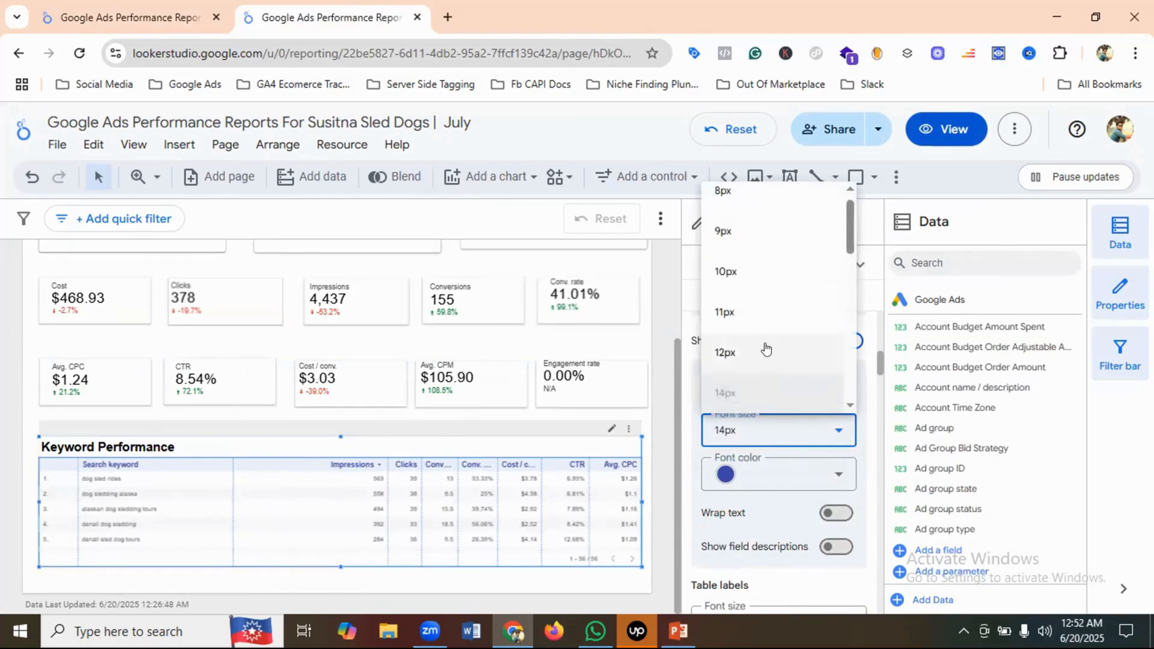
{"action": "scroll", "coordinate": [766, 349], "scroll_direction": "down", "scroll_amount": 2}
{"action": "left_click", "coordinate": [726, 391]}
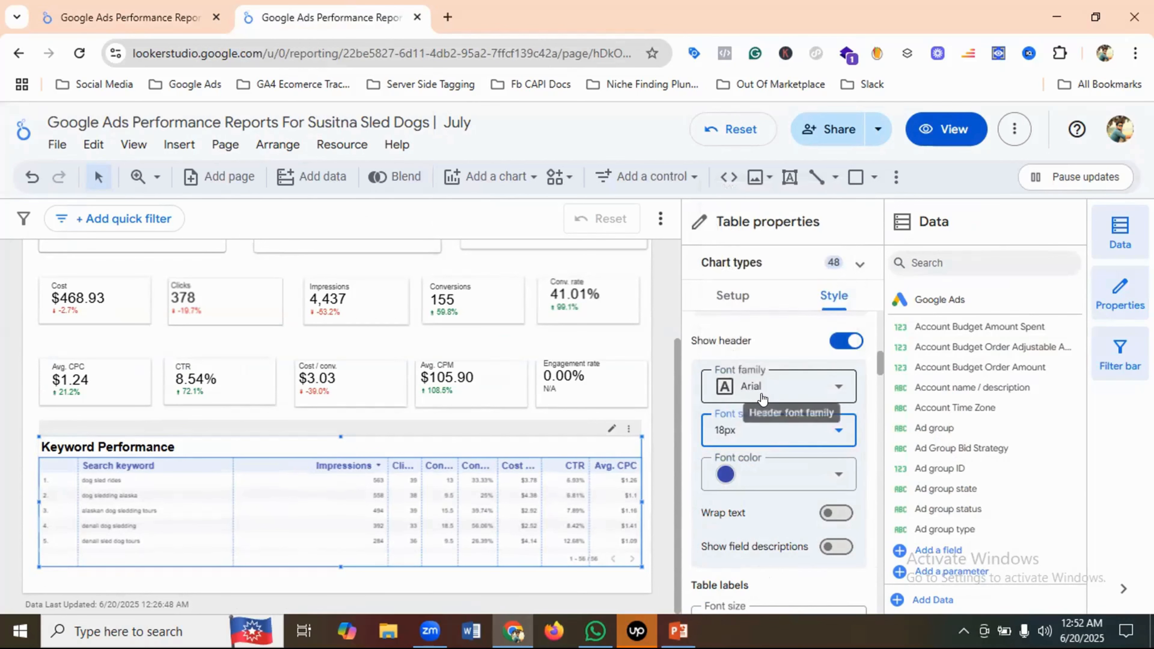
{"action": "left_click", "coordinate": [761, 430]}
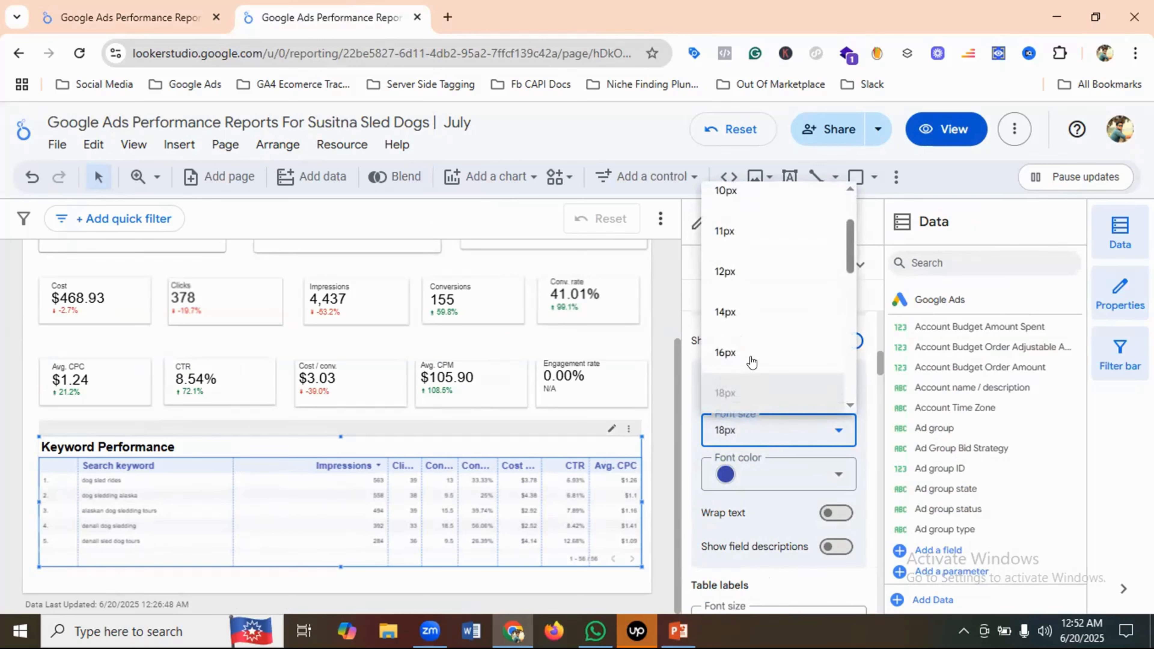
{"action": "left_click", "coordinate": [728, 354]}
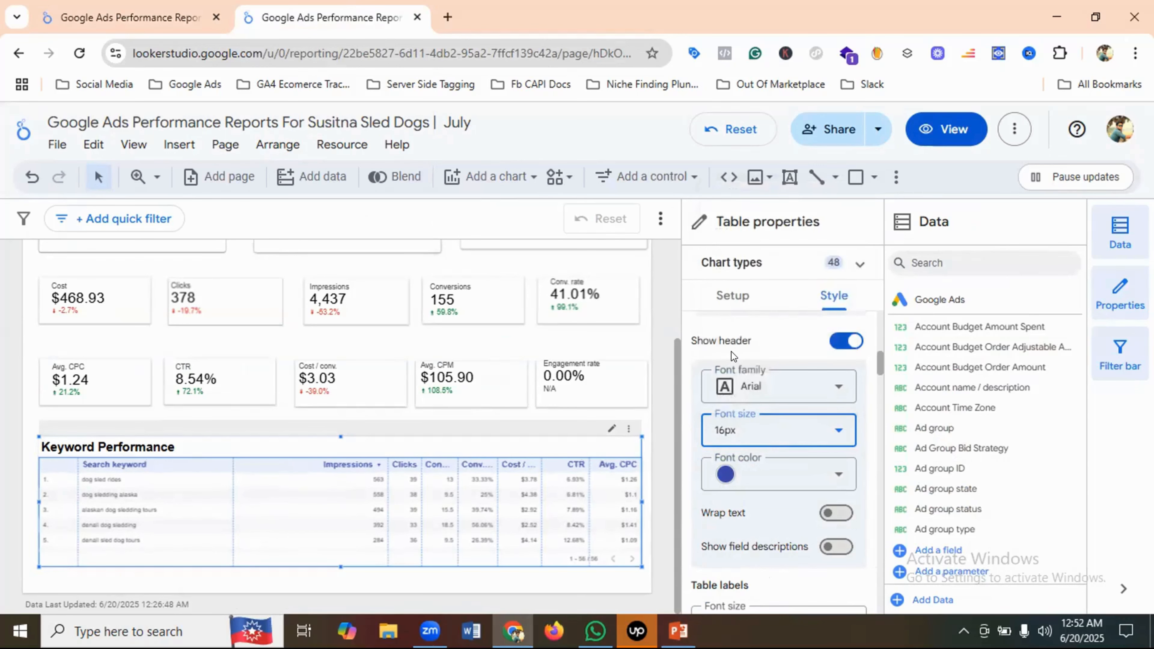
{"action": "left_click", "coordinate": [749, 430]}
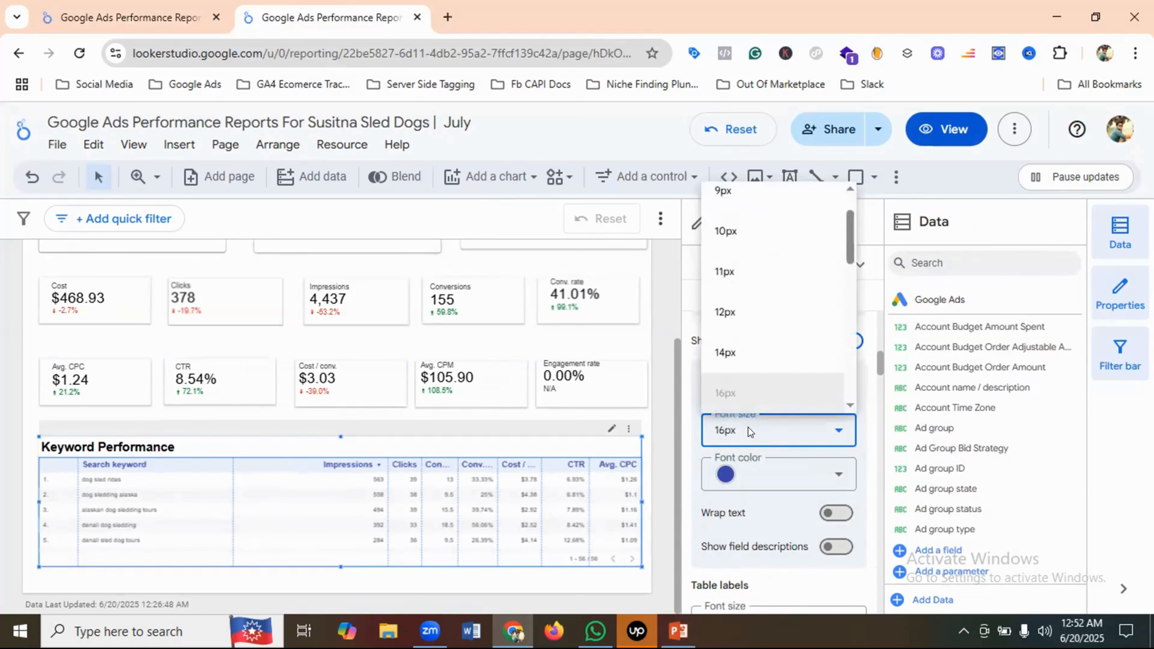
{"action": "left_click", "coordinate": [732, 354]}
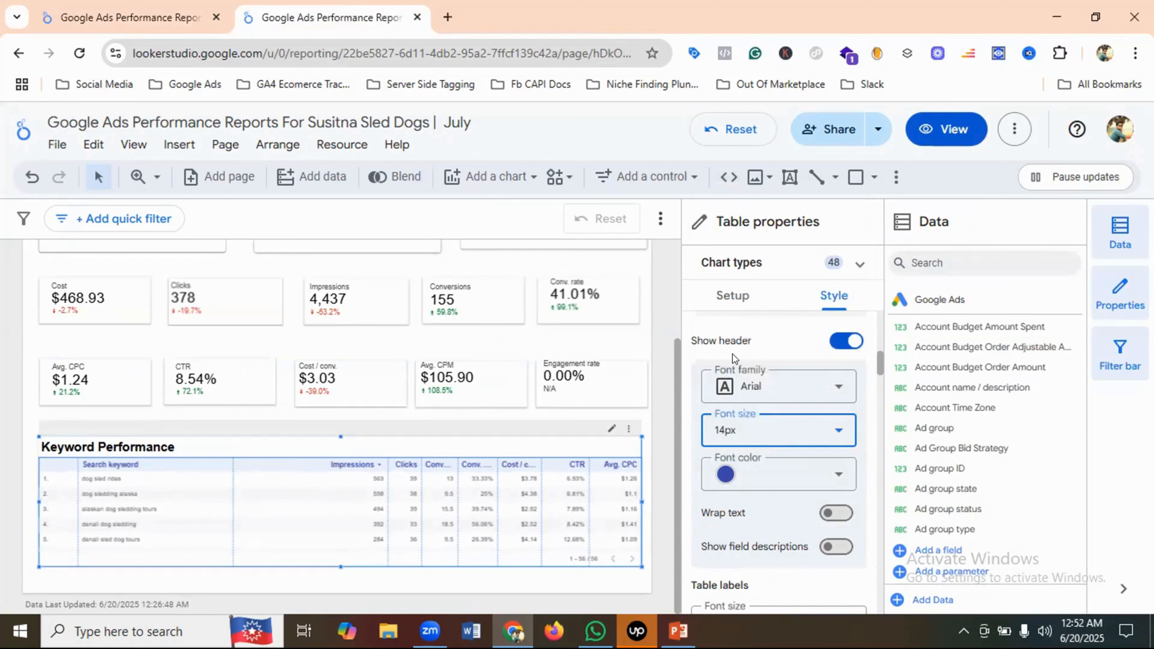
Set the keyword table's labels to 14px in dark indigo blue, using the Mystrox table's row text as reference
{"action": "scroll", "coordinate": [793, 459], "scroll_direction": "down", "scroll_amount": 4}
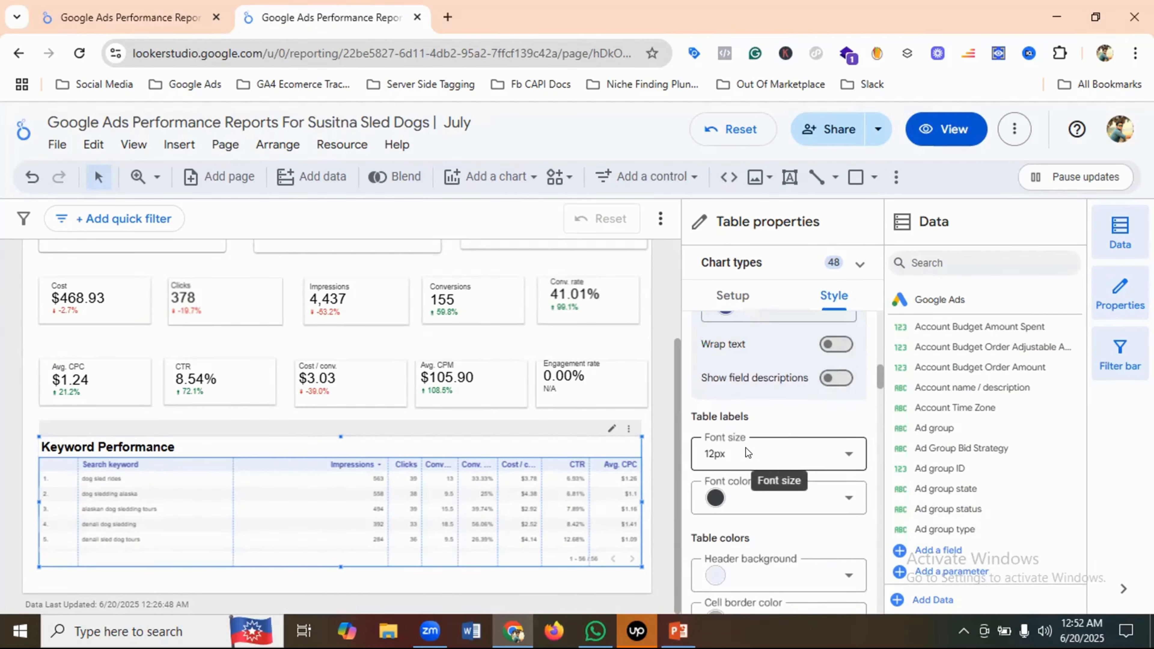
{"action": "left_click", "coordinate": [749, 455]}
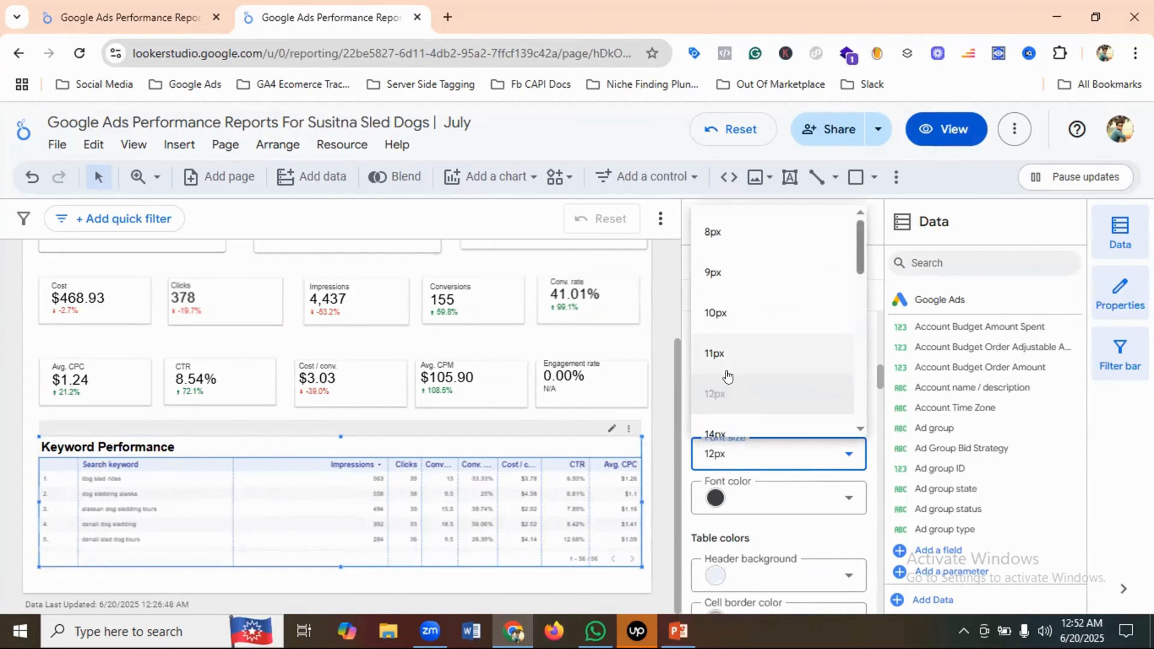
{"action": "left_click", "coordinate": [717, 348]}
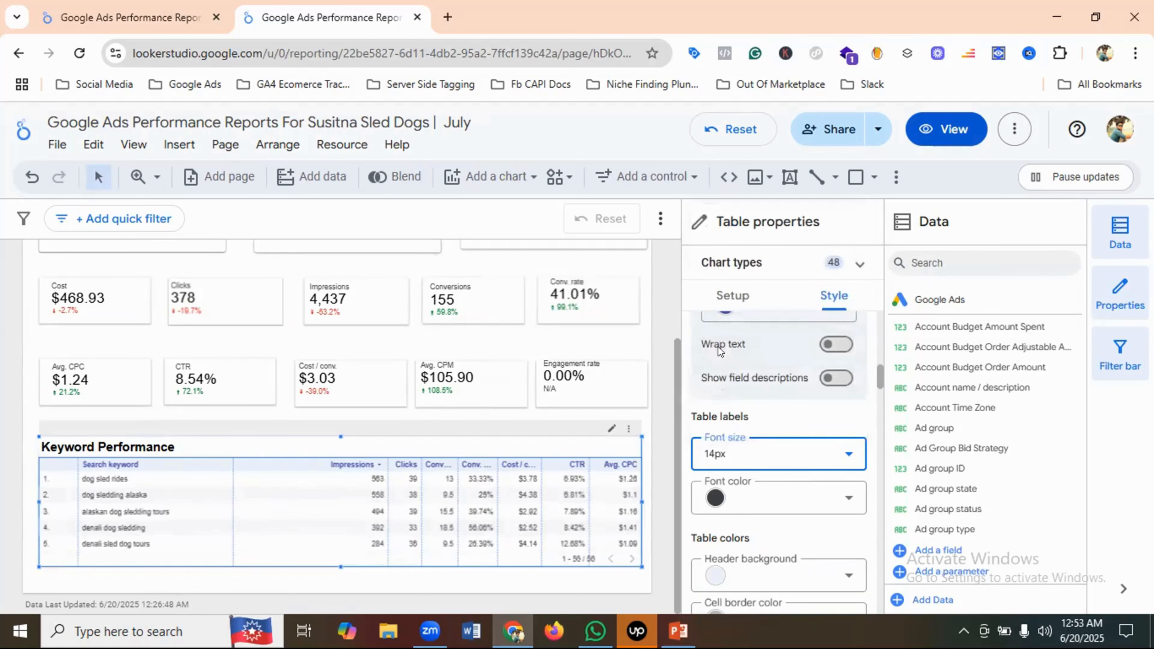
{"action": "left_click", "coordinate": [781, 498]}
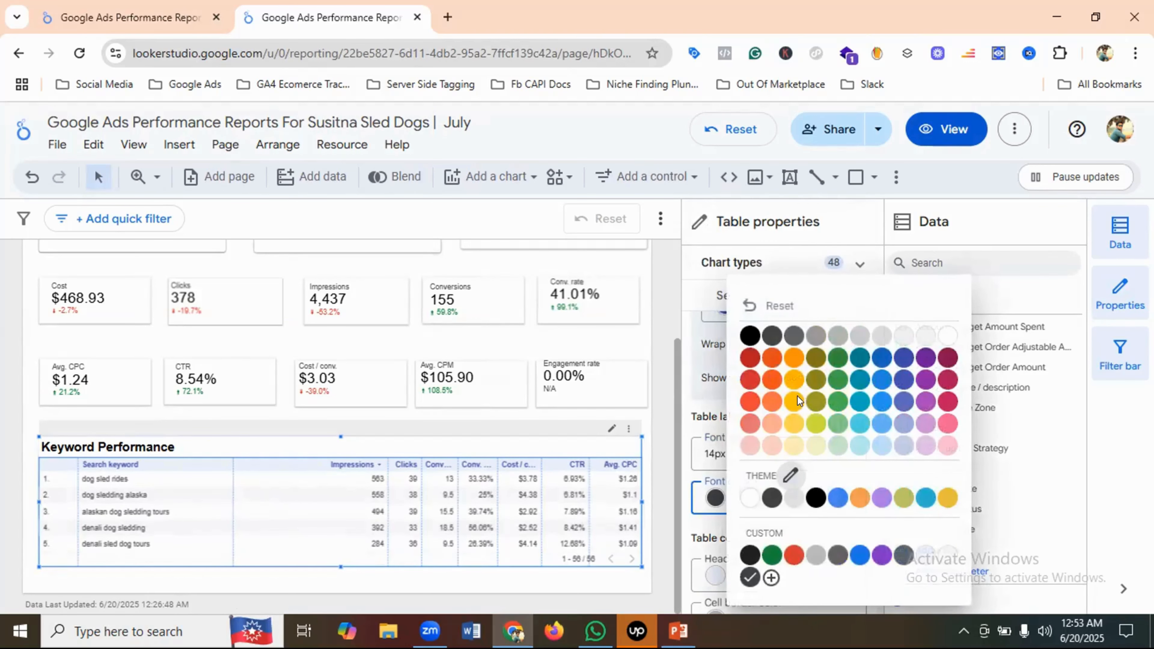
{"action": "left_click", "coordinate": [130, 13]}
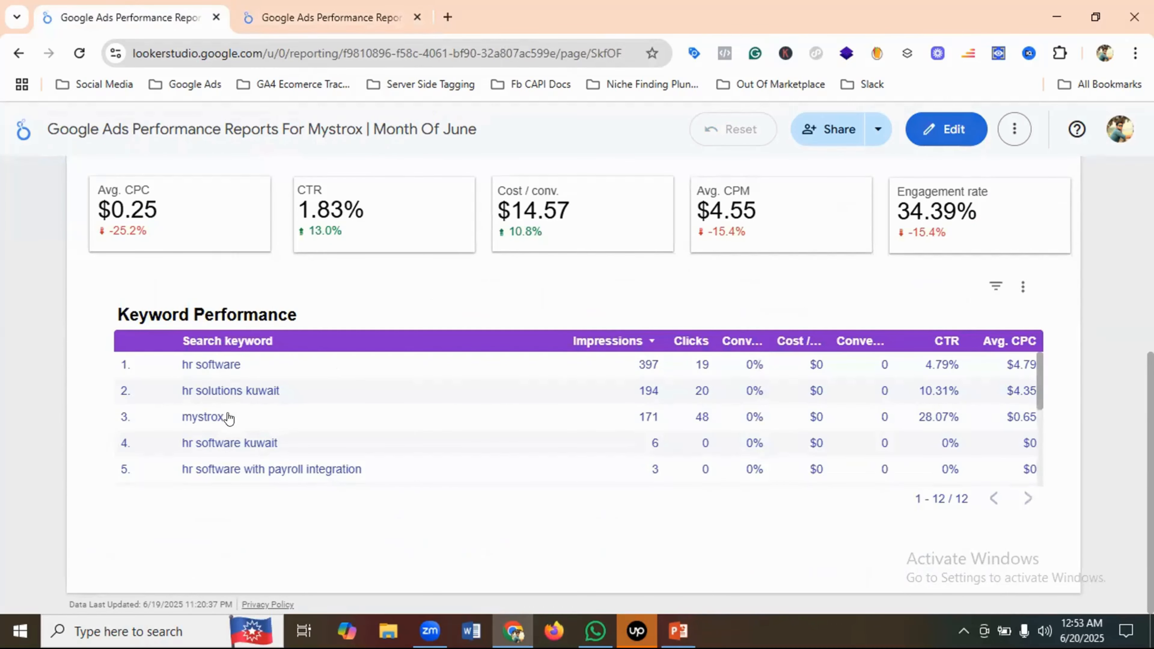
{"action": "left_click", "coordinate": [300, 21]}
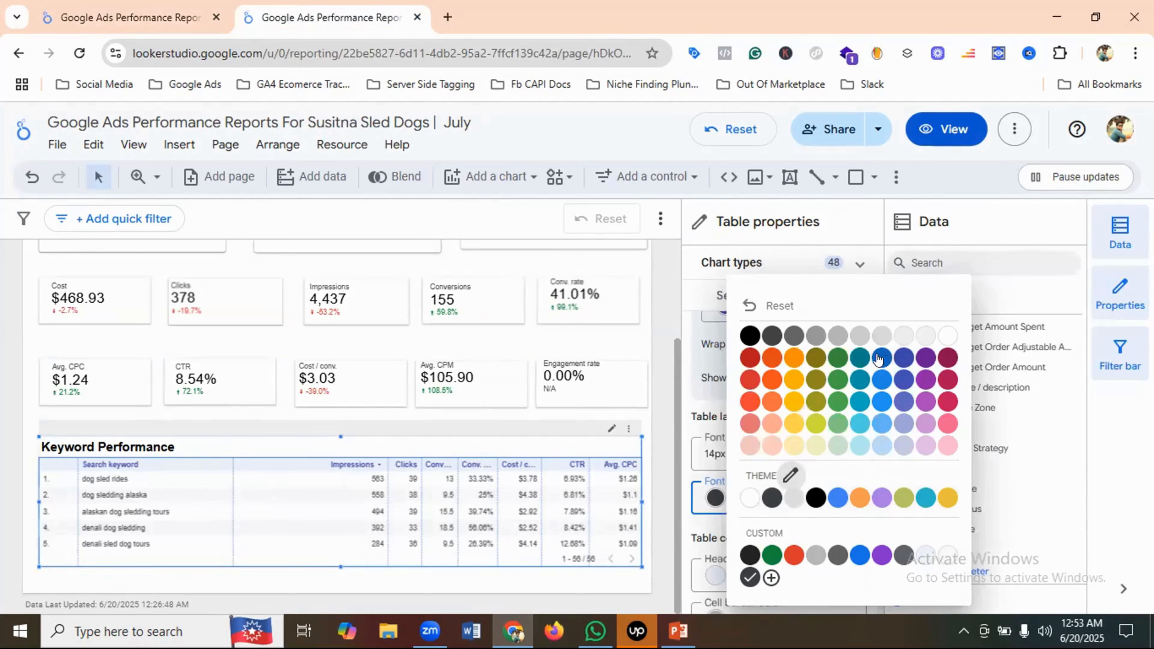
{"action": "left_click", "coordinate": [899, 360]}
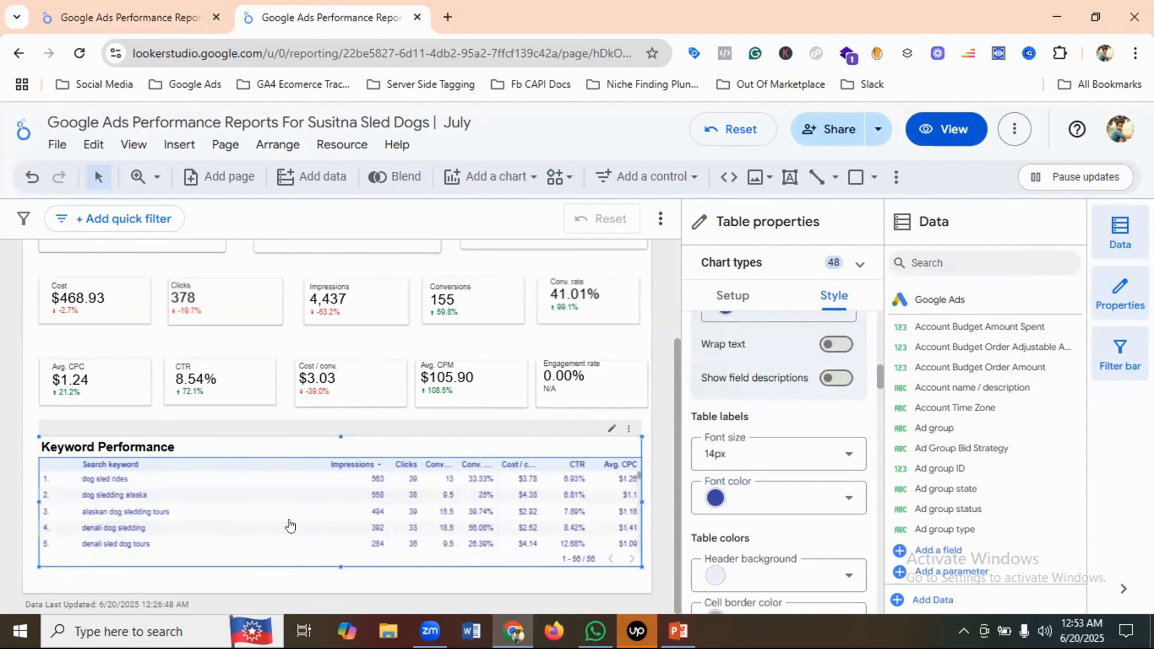
Preview the Susitna report in view mode and compare its Keyword Performance table with the Mystrox one
{"action": "scroll", "coordinate": [290, 525], "scroll_direction": "up", "scroll_amount": 3}
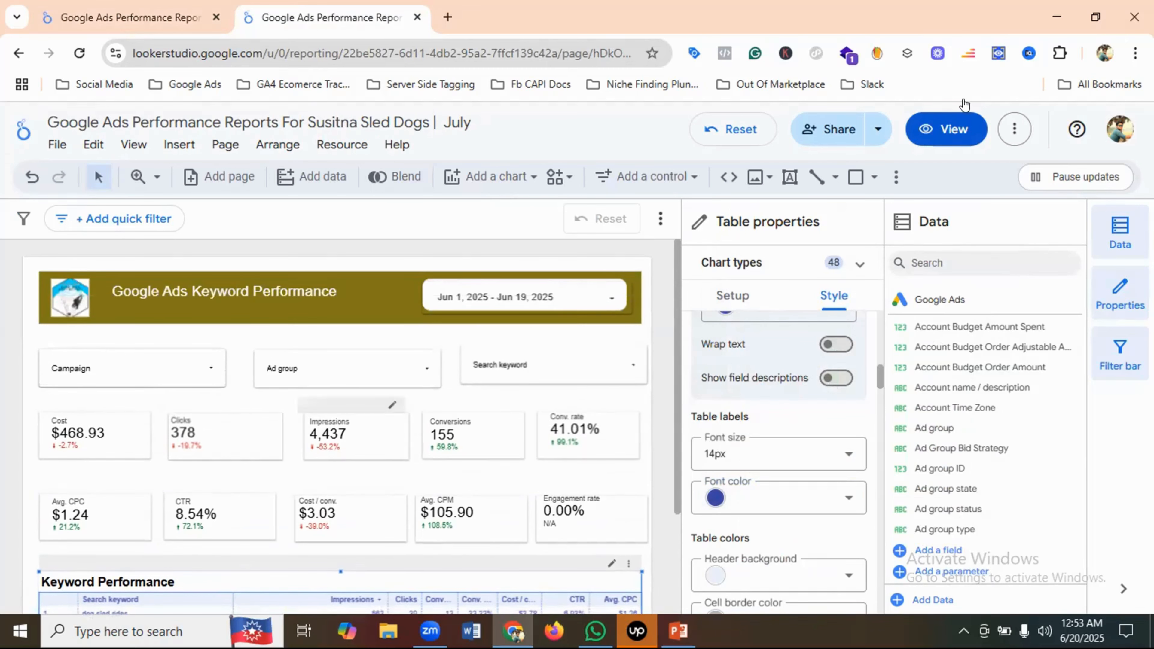
{"action": "left_click", "coordinate": [942, 130]}
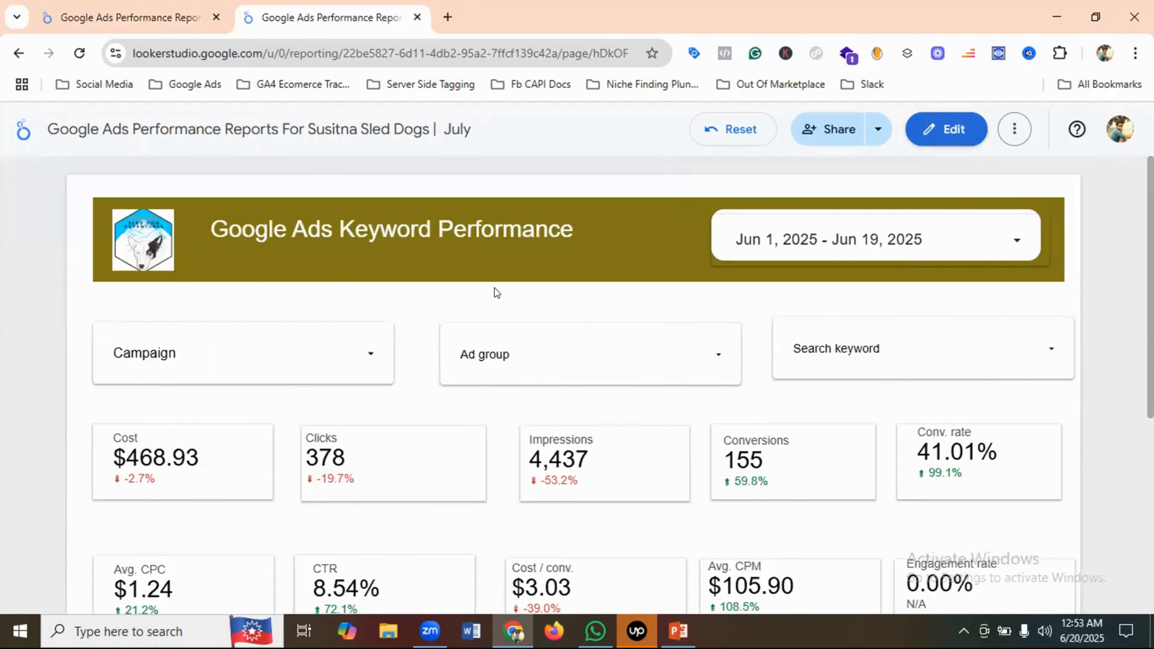
{"action": "scroll", "coordinate": [373, 319], "scroll_direction": "down", "scroll_amount": 7}
{"action": "left_click", "coordinate": [135, 9]}
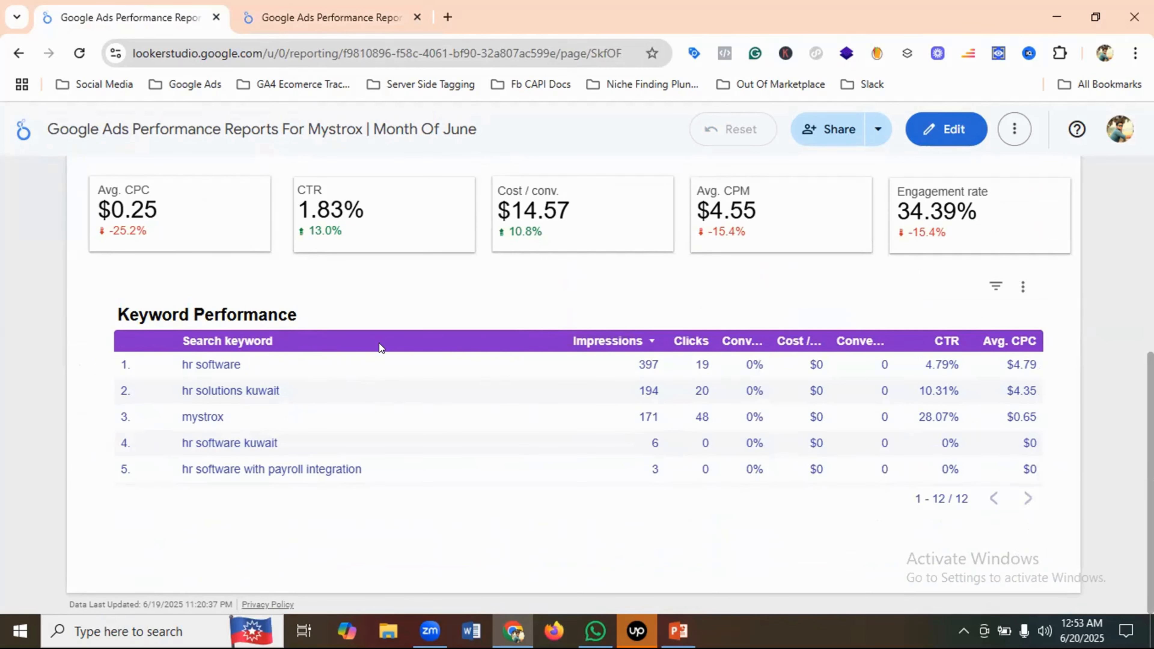
{"action": "left_click", "coordinate": [298, 4]}
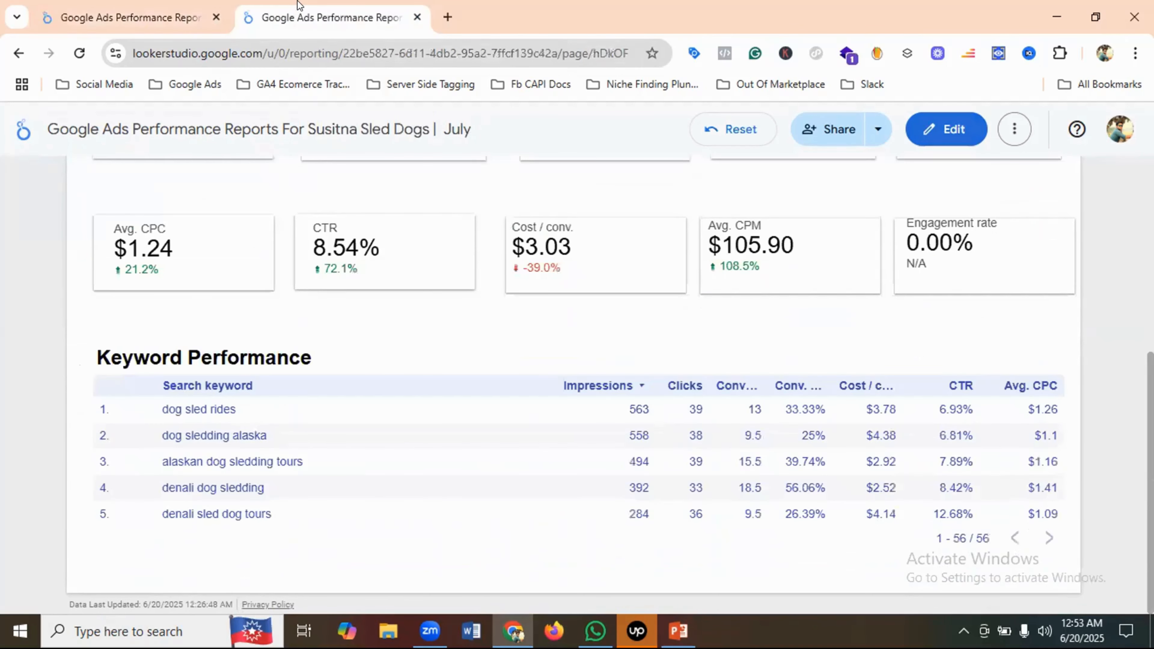
Return the report to edit mode and set the Keyword Performance table's header background to dark indigo blue
{"action": "left_click", "coordinate": [957, 133]}
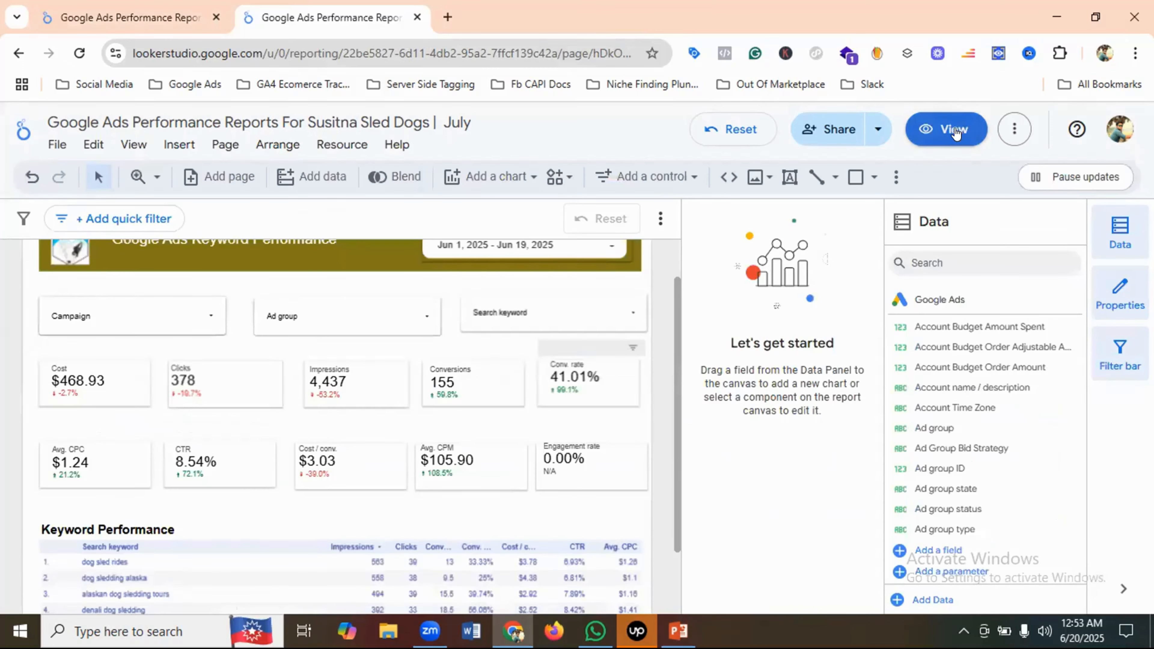
{"action": "scroll", "coordinate": [277, 494], "scroll_direction": "down", "scroll_amount": 2}
{"action": "left_click", "coordinate": [213, 482]}
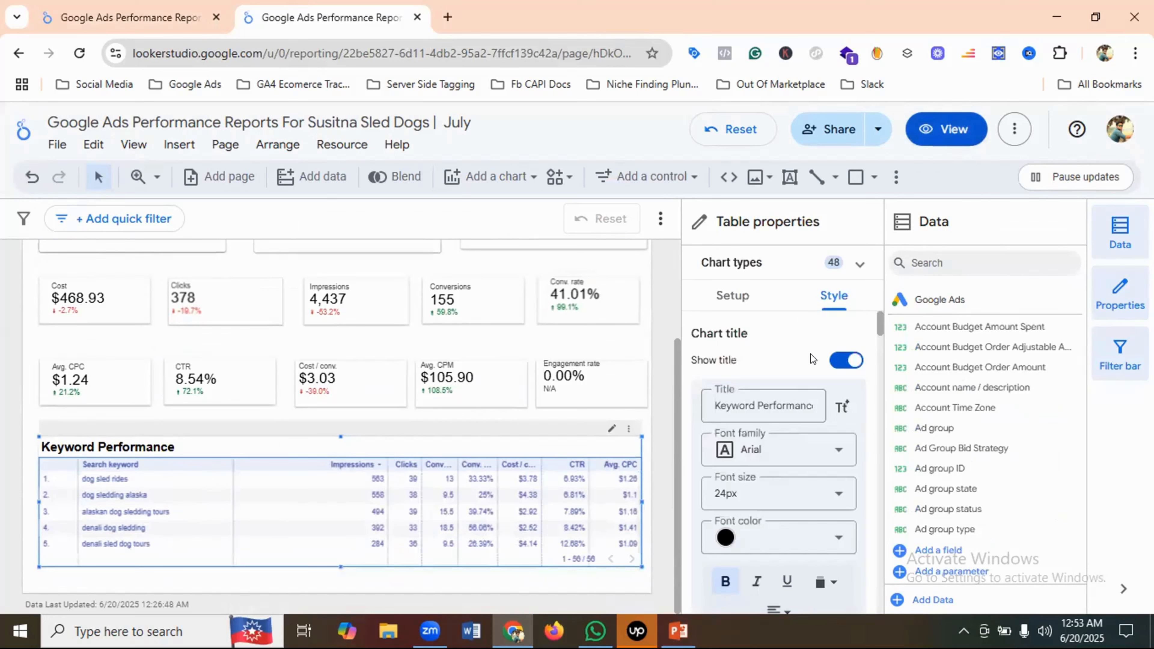
{"action": "scroll", "coordinate": [811, 354], "scroll_direction": "down", "scroll_amount": 5}
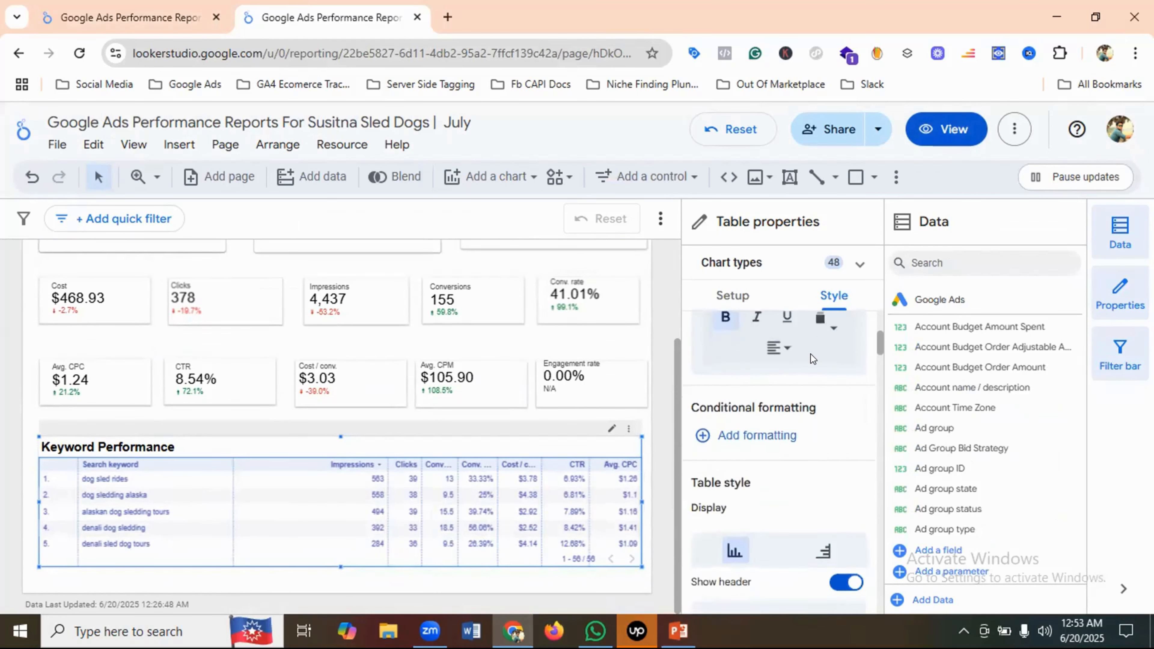
{"action": "scroll", "coordinate": [811, 354], "scroll_direction": "down", "scroll_amount": 8}
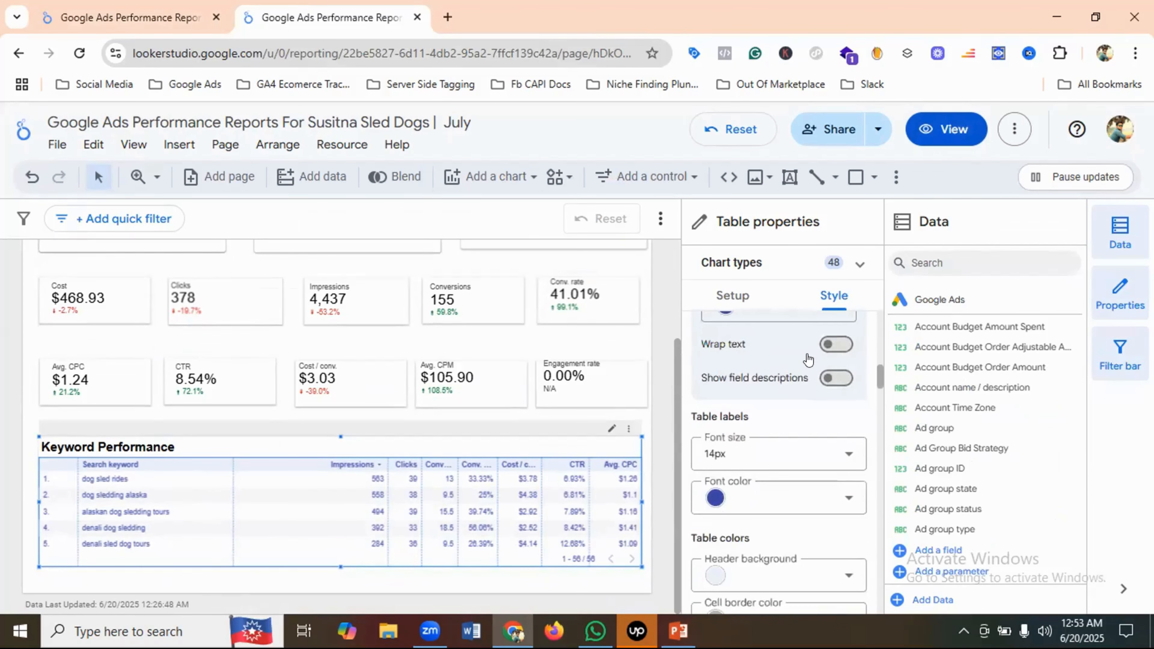
{"action": "scroll", "coordinate": [811, 353], "scroll_direction": "down", "scroll_amount": 2}
{"action": "scroll", "coordinate": [792, 450], "scroll_direction": "up", "scroll_amount": 2}
{"action": "scroll", "coordinate": [792, 452], "scroll_direction": "down", "scroll_amount": 3}
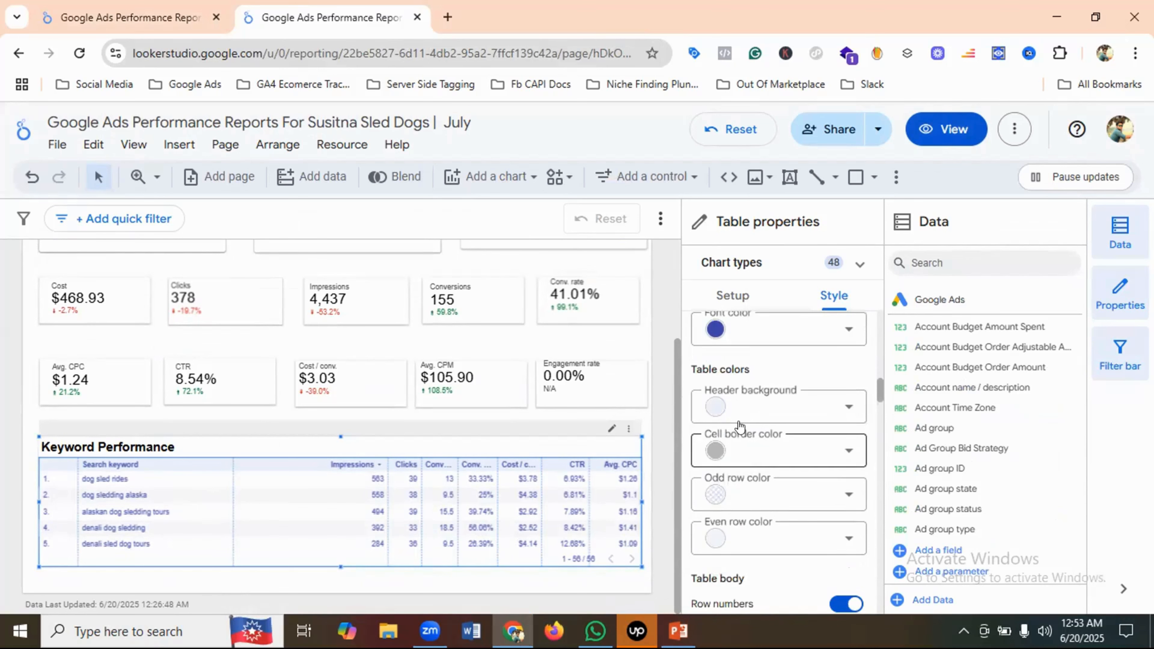
{"action": "left_click", "coordinate": [778, 409]}
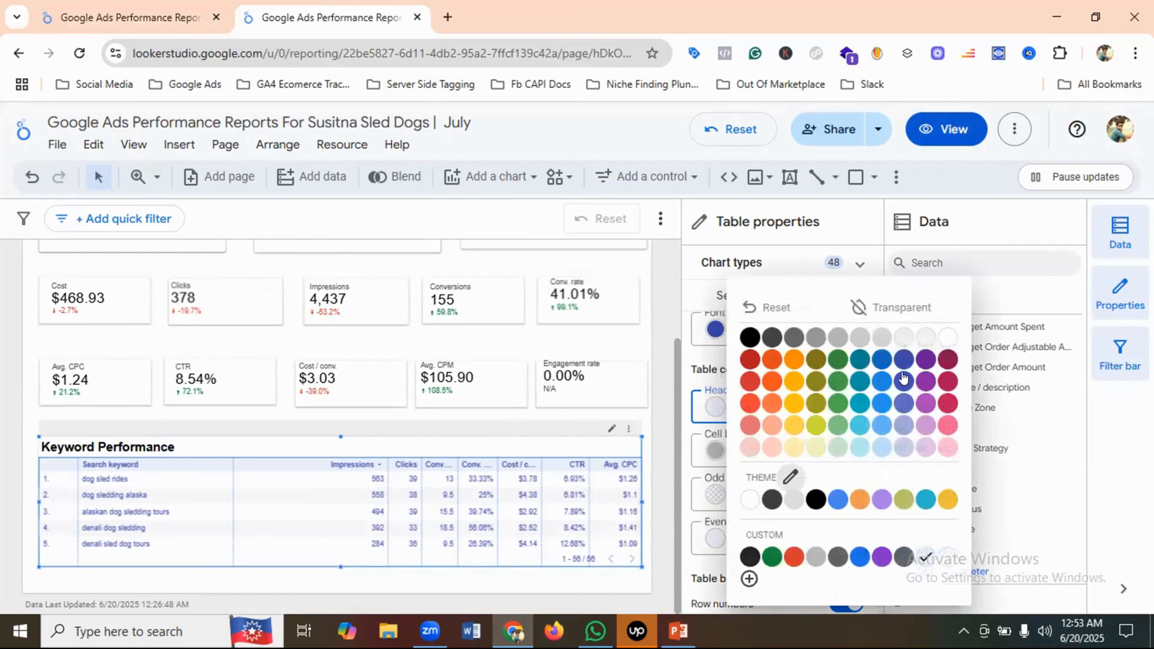
{"action": "left_click", "coordinate": [909, 362]}
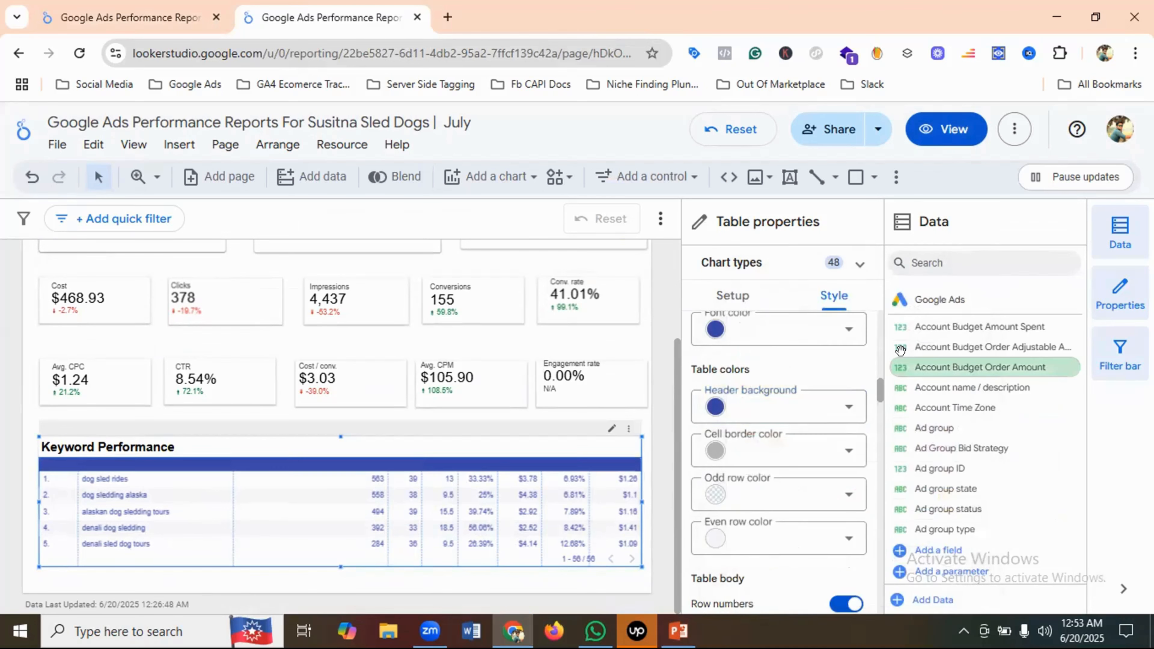
{"action": "scroll", "coordinate": [768, 414], "scroll_direction": "up", "scroll_amount": 2}
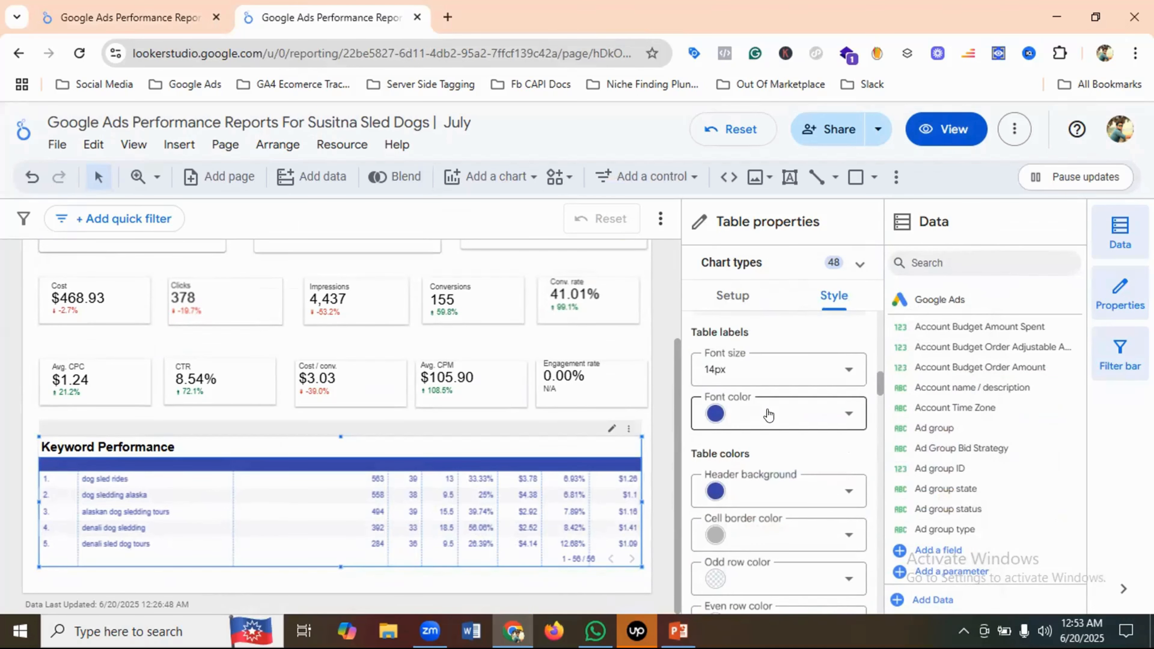
{"action": "left_click", "coordinate": [769, 416]}
{"action": "left_click", "coordinate": [950, 338]}
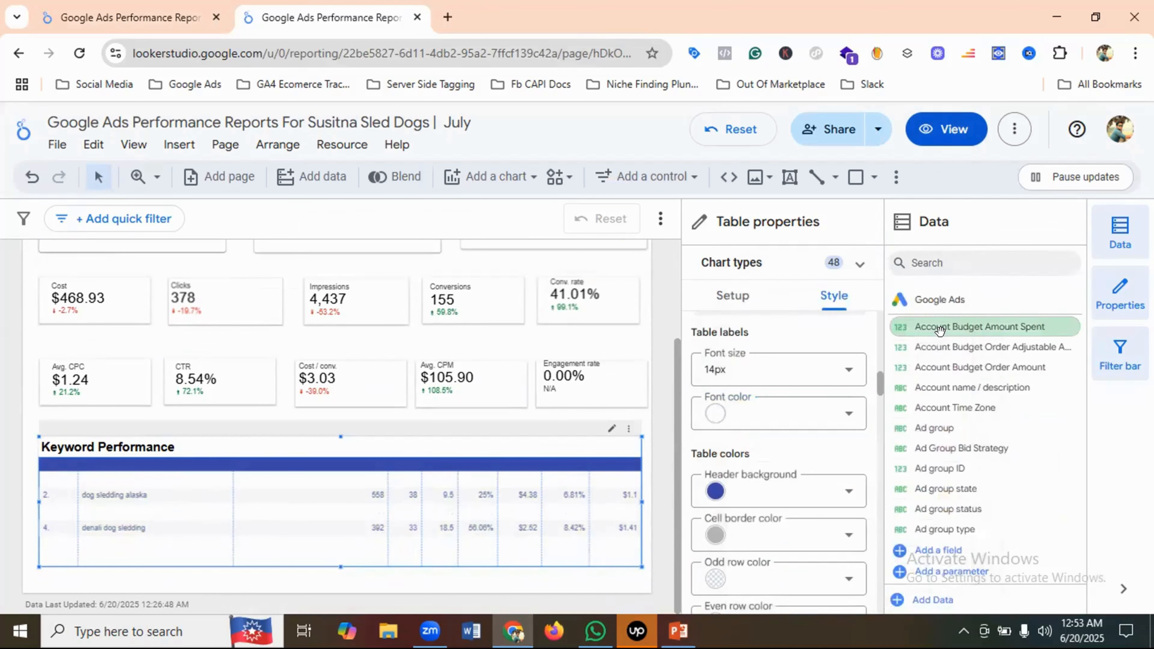
{"action": "left_click", "coordinate": [791, 415]}
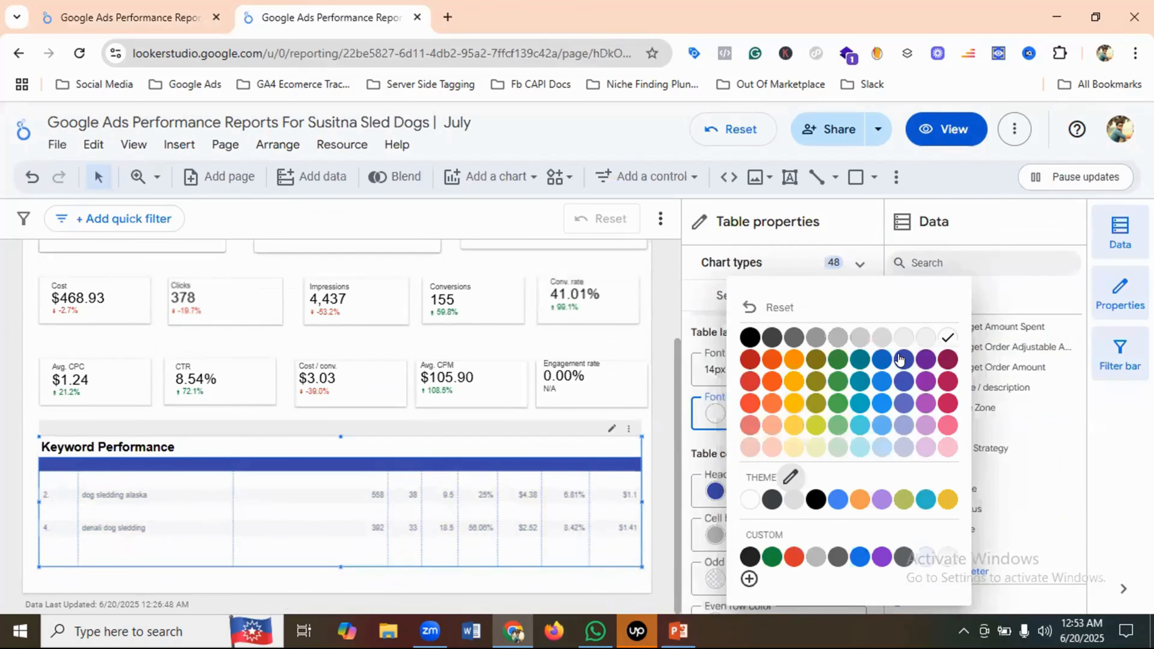
{"action": "left_click", "coordinate": [903, 359]}
Set the font color of the Keyword Performance table's header to white
{"action": "scroll", "coordinate": [812, 404], "scroll_direction": "up", "scroll_amount": 3}
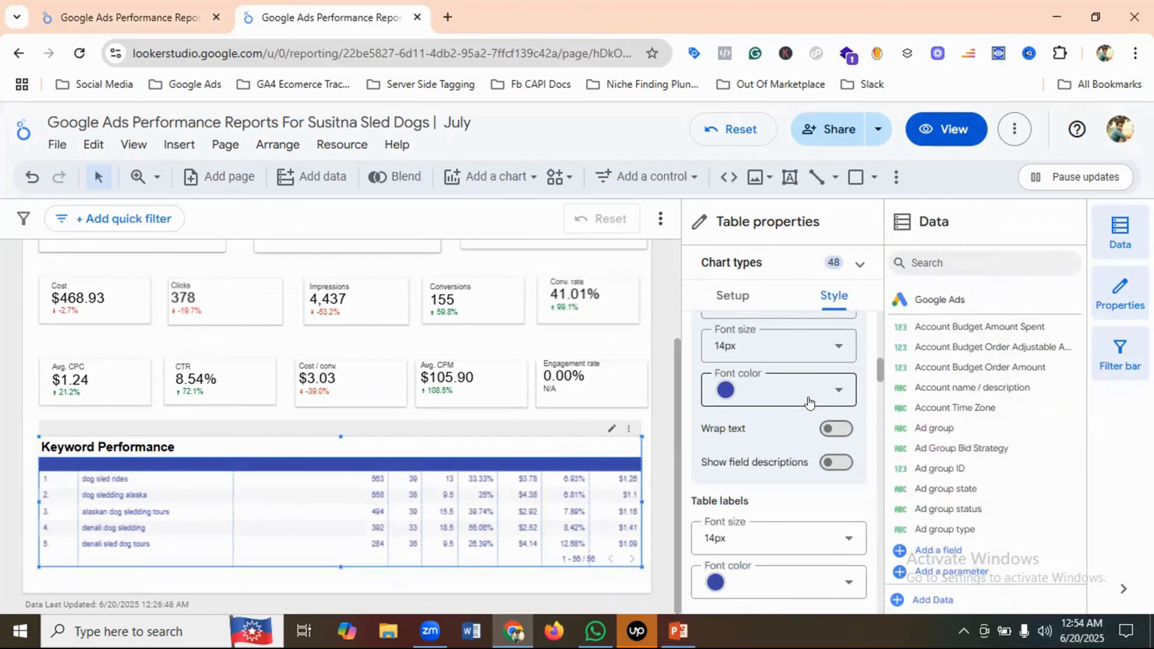
{"action": "scroll", "coordinate": [808, 403], "scroll_direction": "up", "scroll_amount": 2}
{"action": "left_click", "coordinate": [775, 461]}
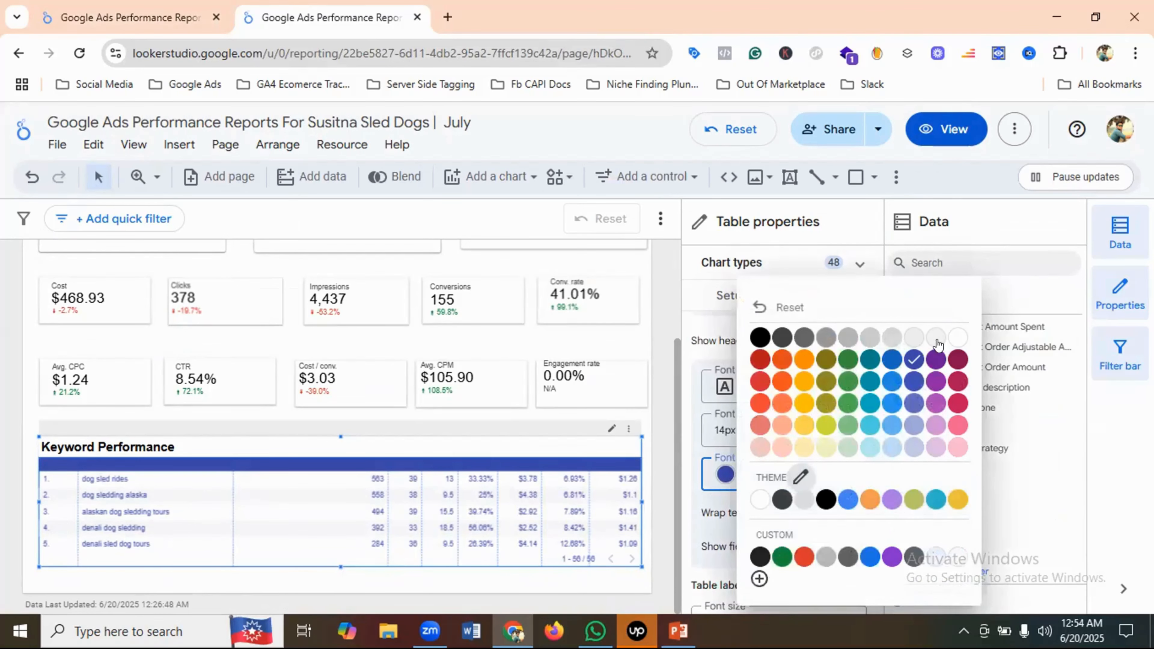
{"action": "left_click", "coordinate": [959, 338]}
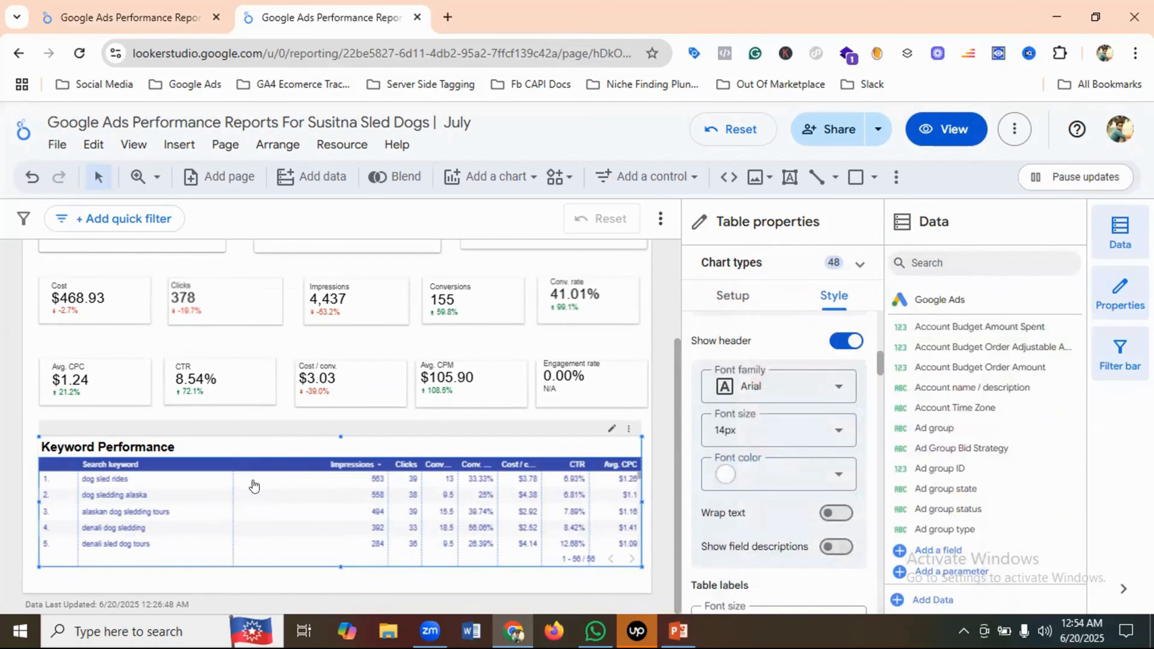
Preview the Susitna report in view mode and compare its keyword table's header and row colors with the Mystrox table
{"action": "left_click", "coordinate": [942, 131]}
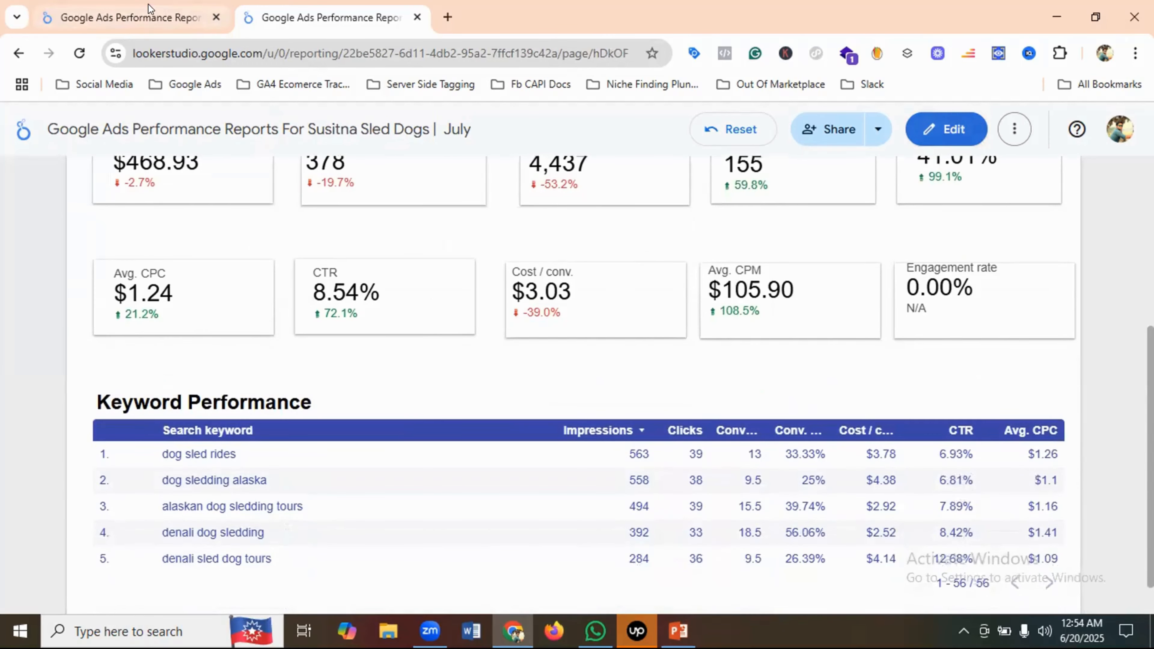
{"action": "left_click", "coordinate": [149, 7]}
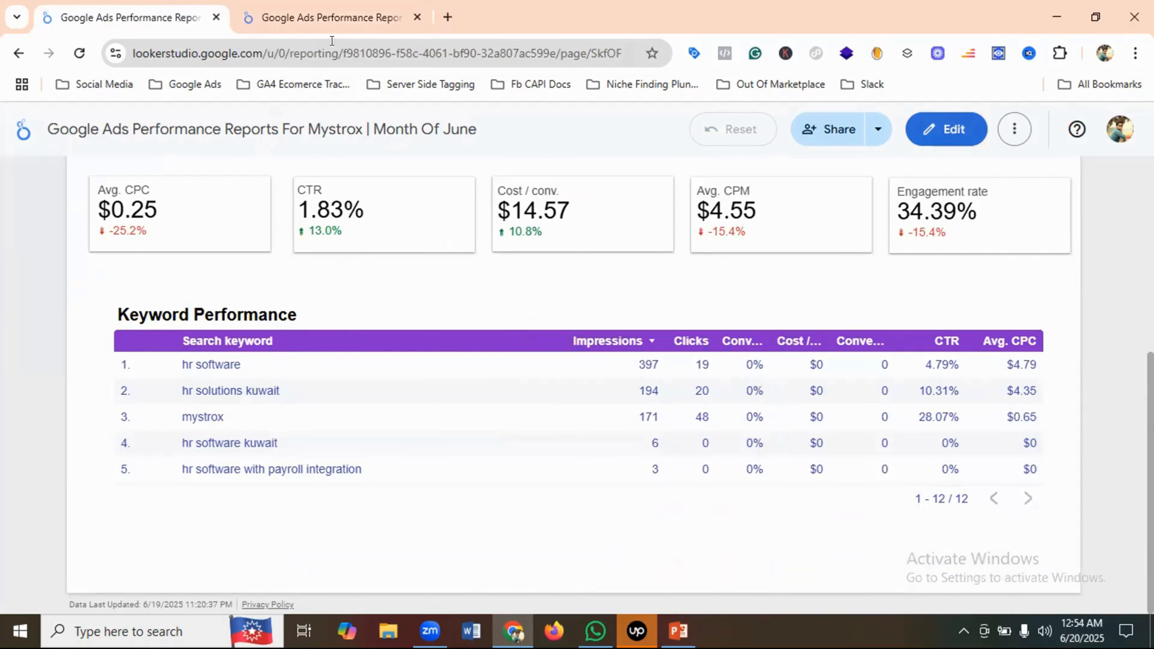
{"action": "left_click", "coordinate": [322, 13]}
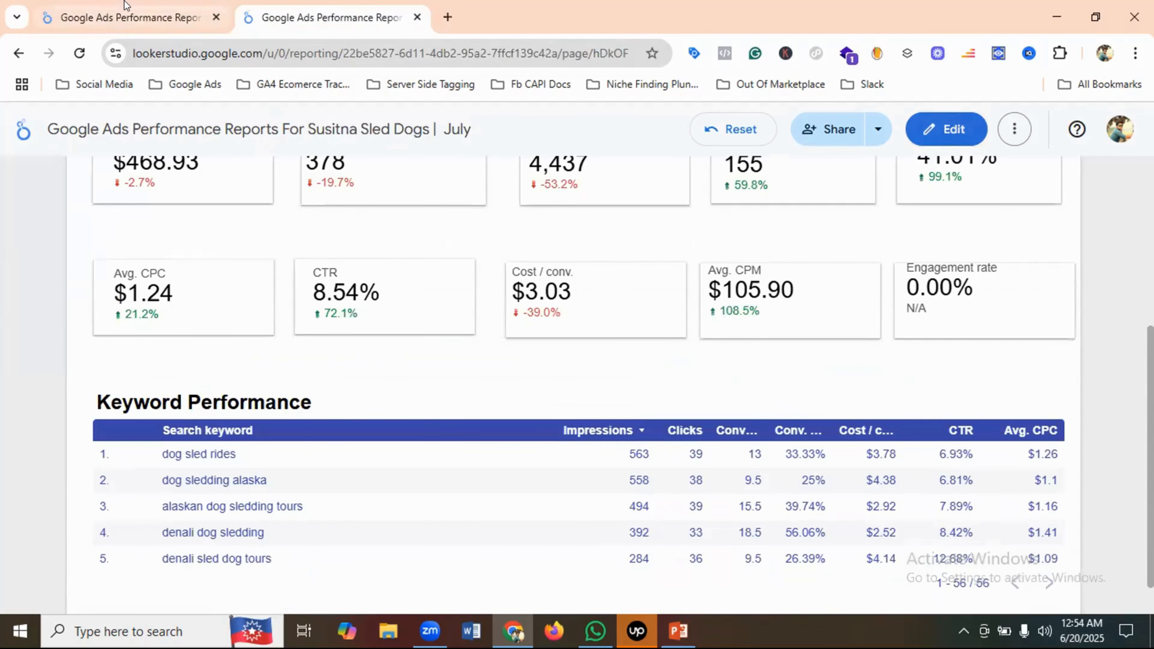
{"action": "key", "text": "ctrl+shift+Tab"}
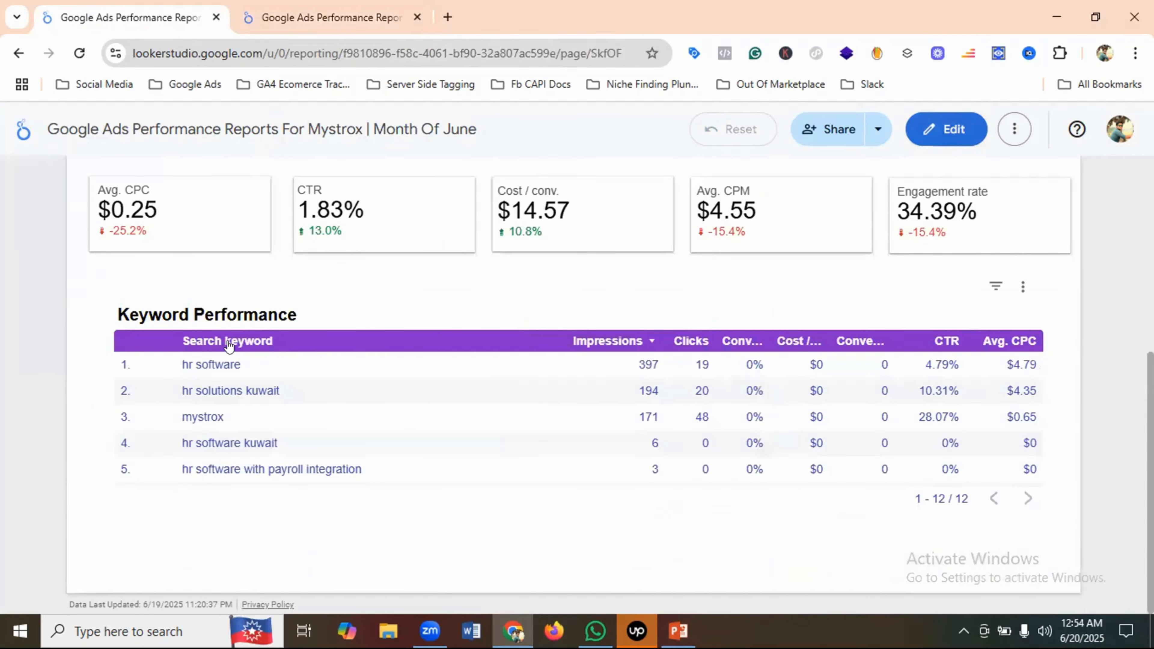
{"action": "left_click", "coordinate": [341, 10]}
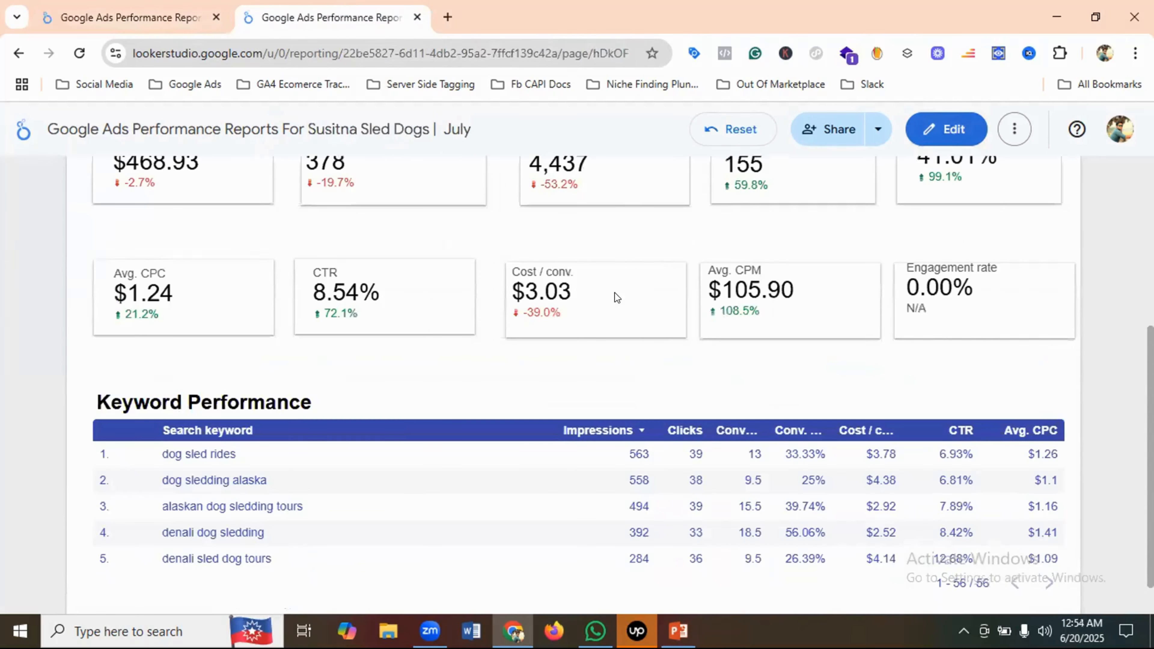
Return the report to edit mode and set the Keyword Performance table's label font color to dark blue
{"action": "left_click", "coordinate": [953, 129]}
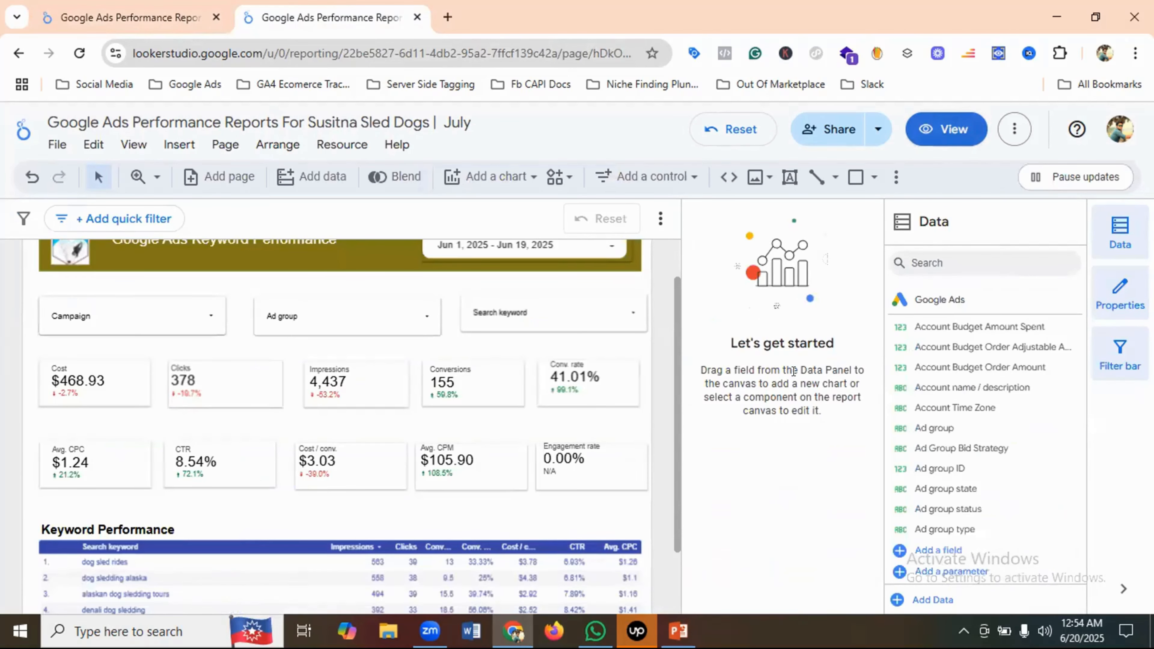
{"action": "left_click", "coordinate": [253, 537]}
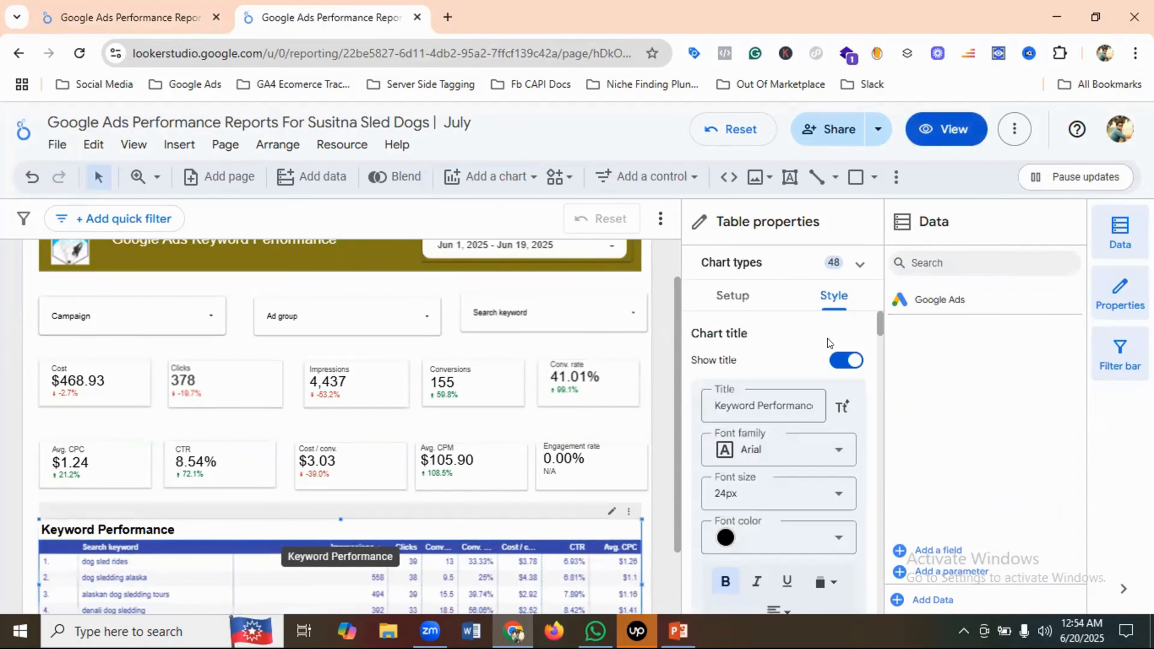
{"action": "scroll", "coordinate": [814, 391], "scroll_direction": "down", "scroll_amount": 5}
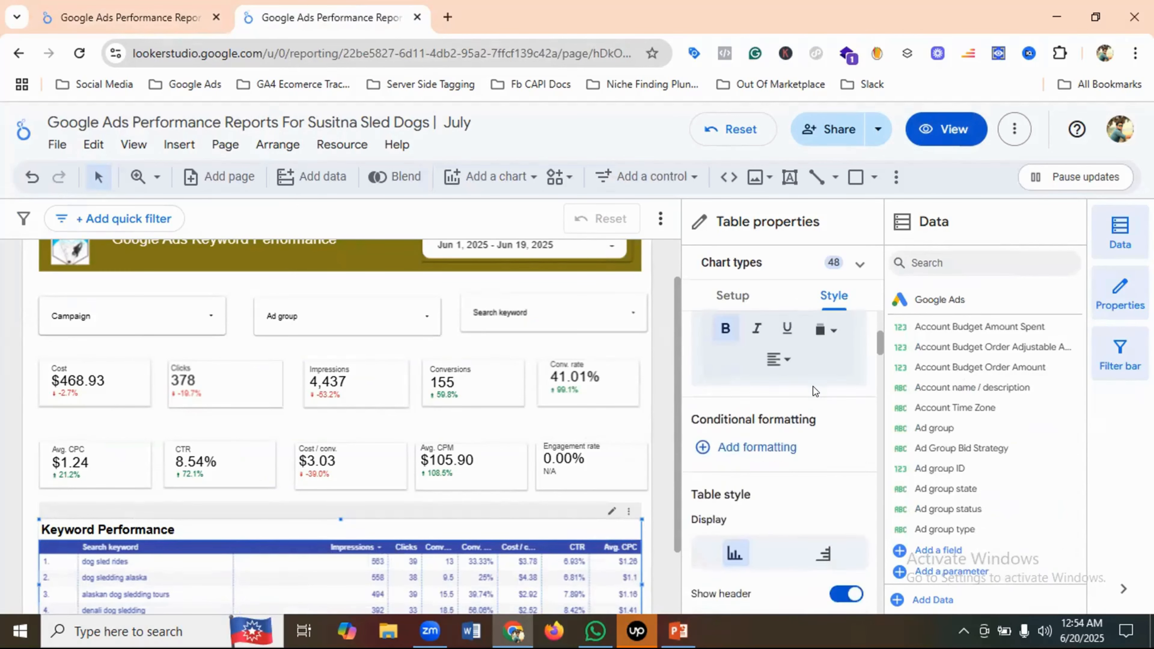
{"action": "scroll", "coordinate": [814, 391], "scroll_direction": "down", "scroll_amount": 6}
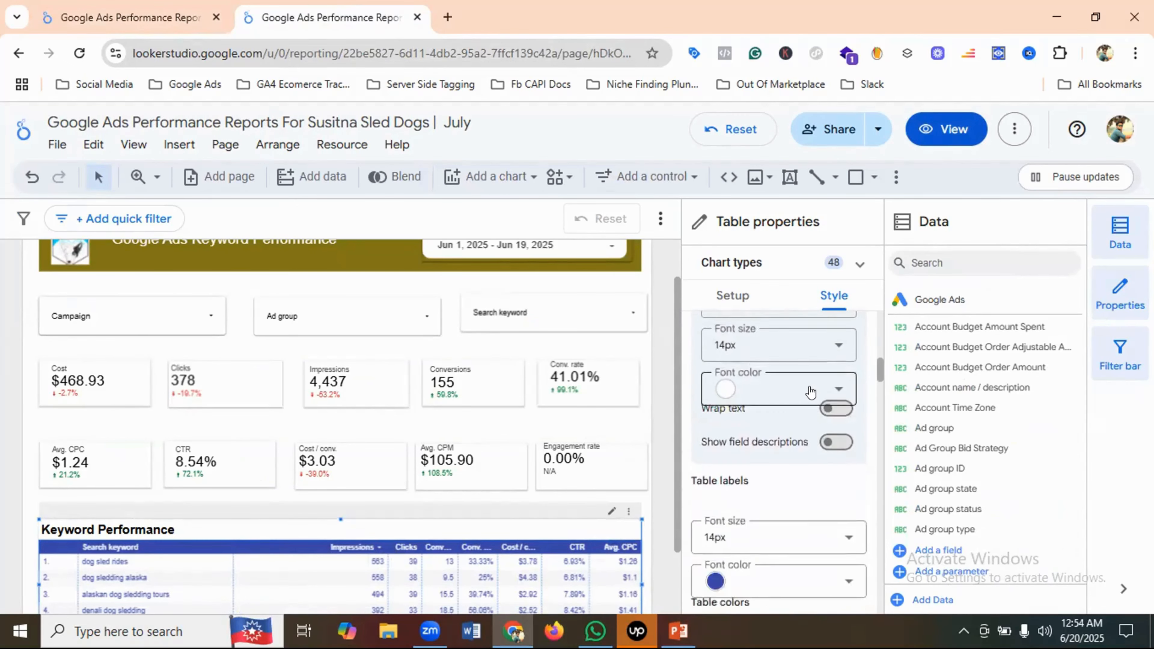
{"action": "scroll", "coordinate": [810, 392], "scroll_direction": "down", "scroll_amount": 2}
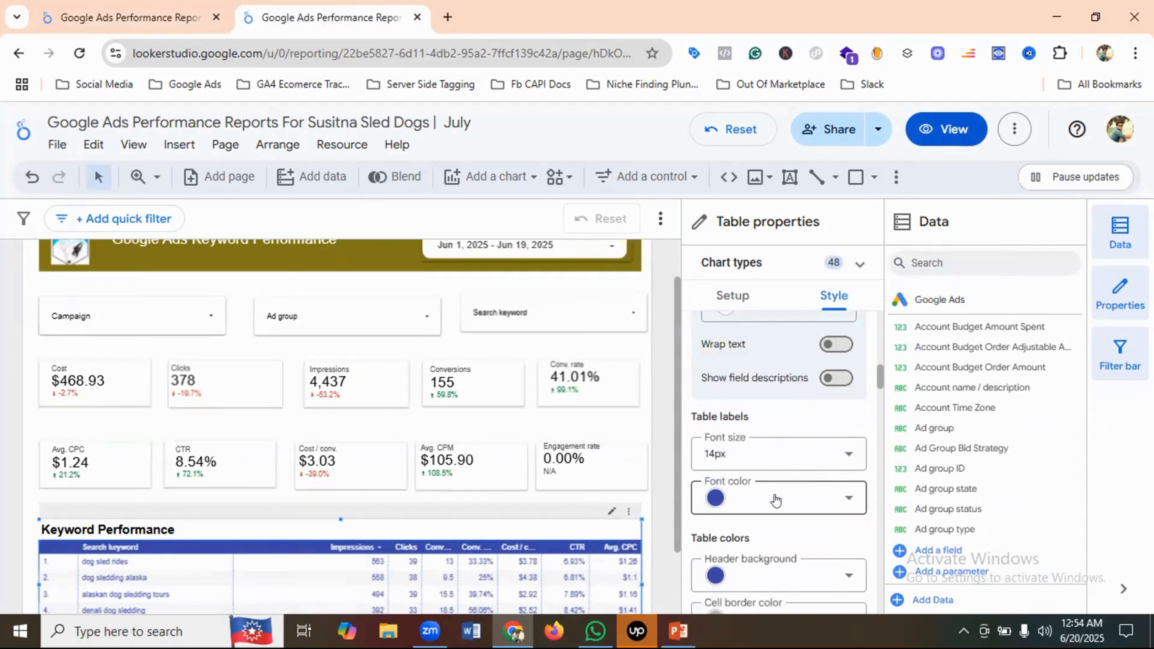
{"action": "left_click", "coordinate": [776, 500]}
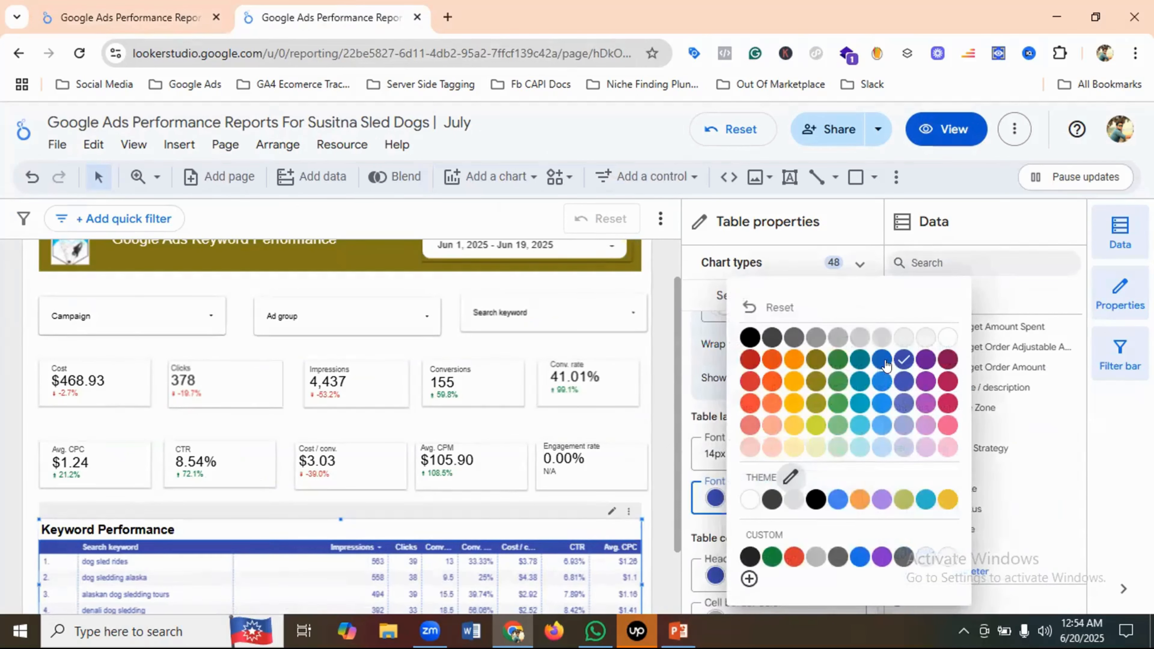
{"action": "left_click", "coordinate": [878, 359]}
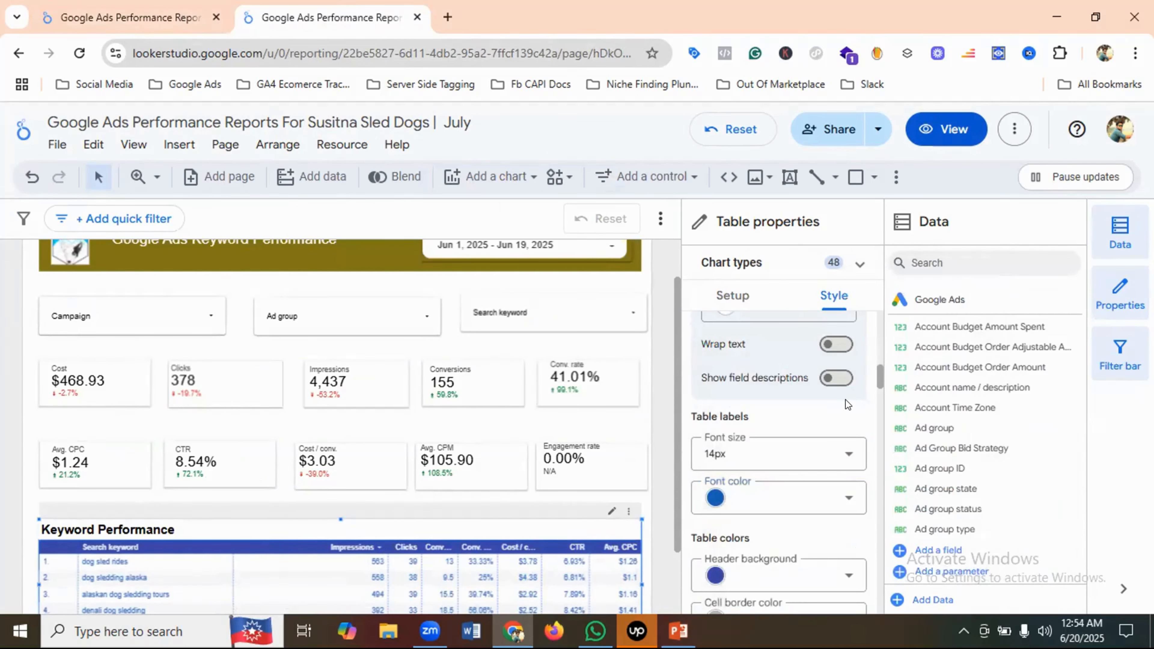
Set the keyword table's header background to the same dark blue as its labels
{"action": "scroll", "coordinate": [846, 402], "scroll_direction": "down", "scroll_amount": 2}
{"action": "left_click", "coordinate": [804, 491]}
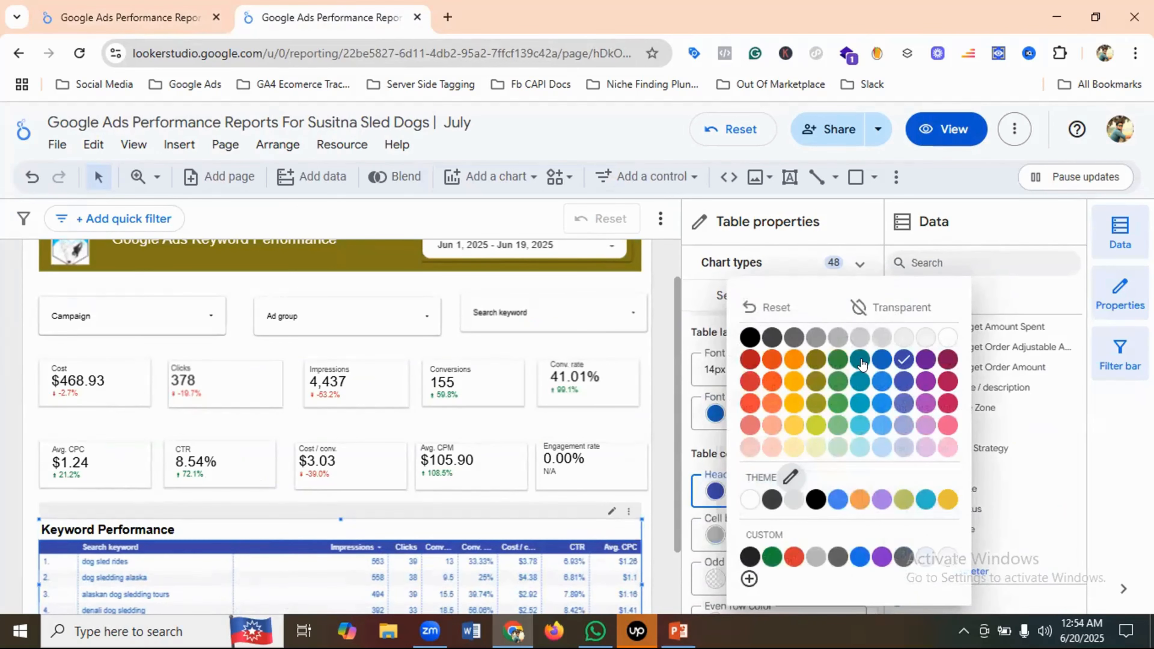
{"action": "left_click", "coordinate": [879, 360]}
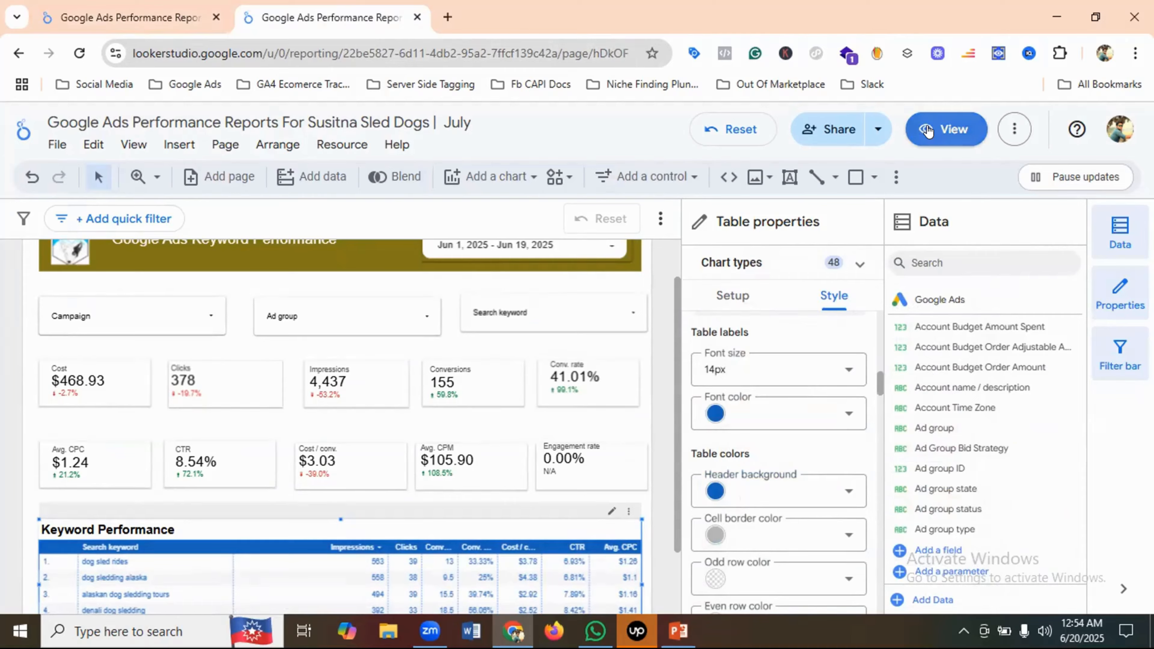
Preview the recolored keyword table in view mode and compare it with the Mystrox report's page
{"action": "left_click", "coordinate": [928, 130]}
{"action": "scroll", "coordinate": [468, 415], "scroll_direction": "down", "scroll_amount": 3}
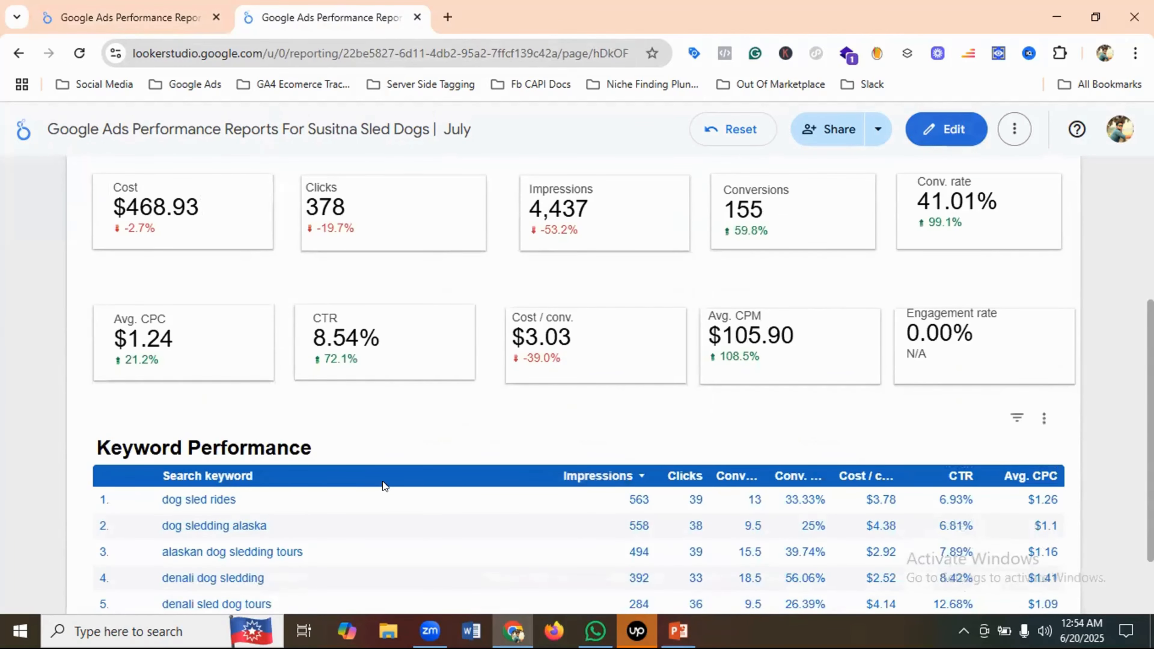
{"action": "key", "text": "ctrl+shift+Tab"}
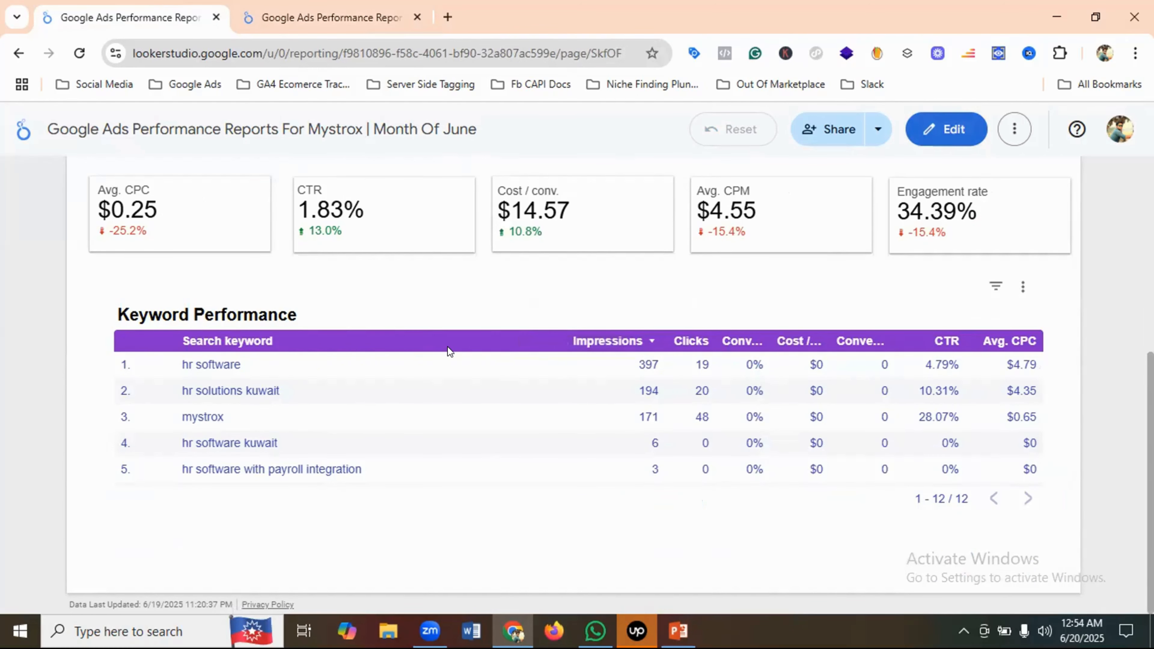
{"action": "scroll", "coordinate": [448, 347], "scroll_direction": "up", "scroll_amount": 5}
{"action": "scroll", "coordinate": [447, 346], "scroll_direction": "down", "scroll_amount": 3}
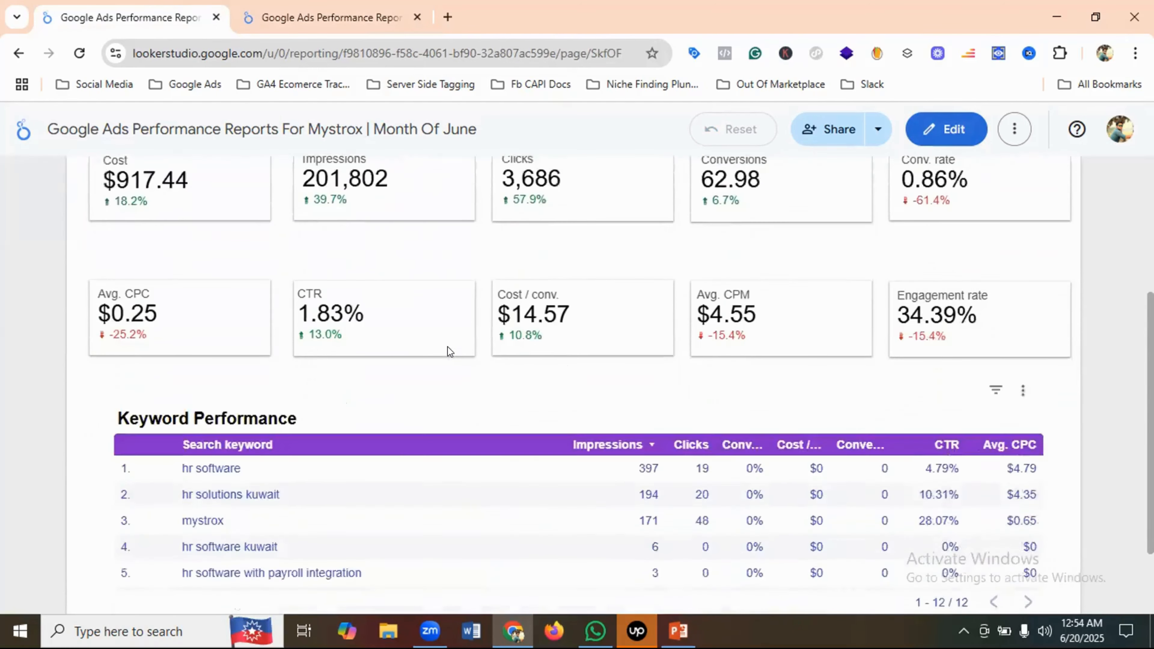
{"action": "scroll", "coordinate": [447, 346], "scroll_direction": "down", "scroll_amount": 2}
{"action": "key", "text": "ctrl+Tab"}
{"action": "scroll", "coordinate": [428, 343], "scroll_direction": "down", "scroll_amount": 2}
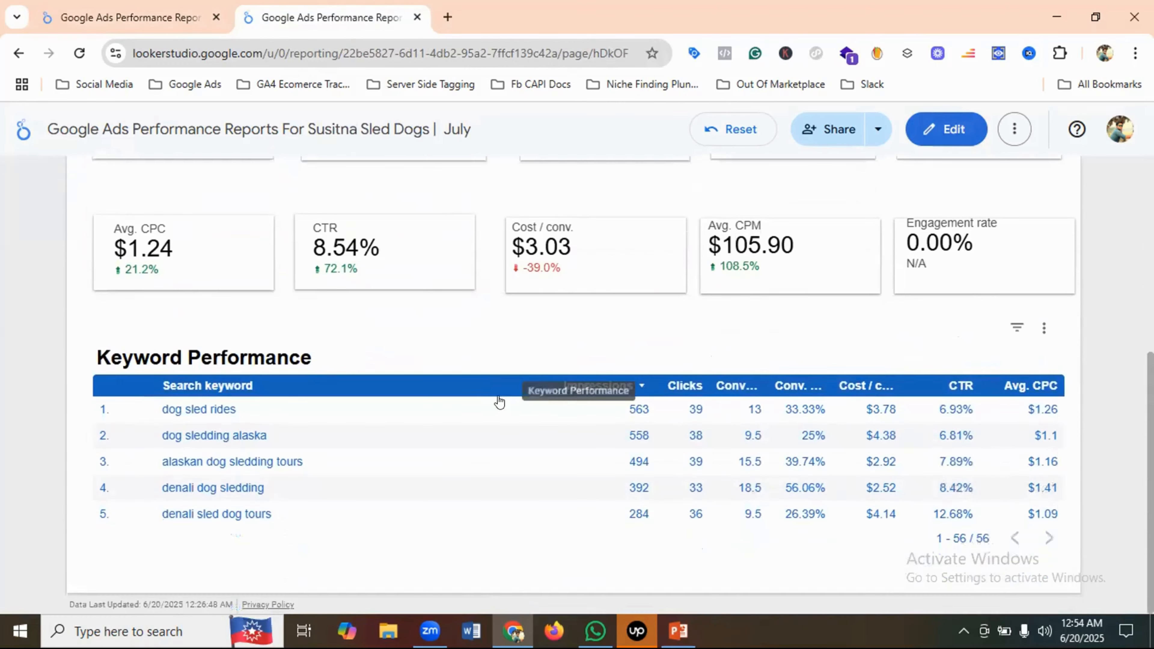
Review the whole Susitna keyword page in view mode, from the header banner and filters through the scorecards to the keyword table
{"action": "scroll", "coordinate": [578, 314], "scroll_direction": "up", "scroll_amount": 5}
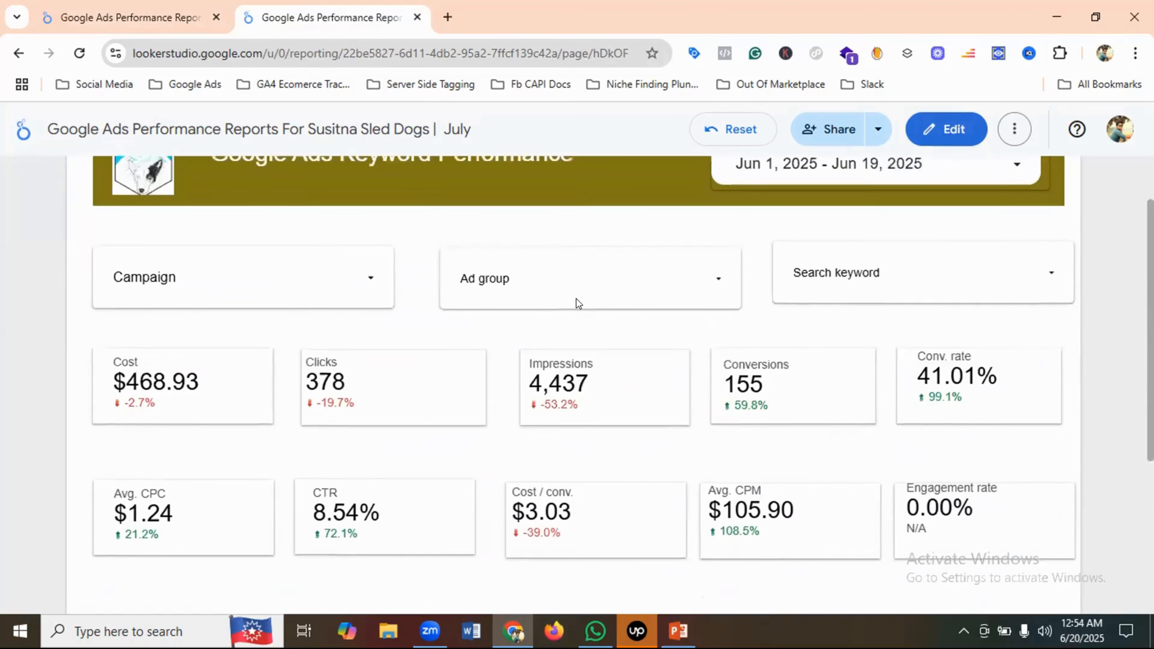
{"action": "scroll", "coordinate": [576, 298], "scroll_direction": "up", "scroll_amount": 2}
{"action": "scroll", "coordinate": [576, 299], "scroll_direction": "down", "scroll_amount": 2}
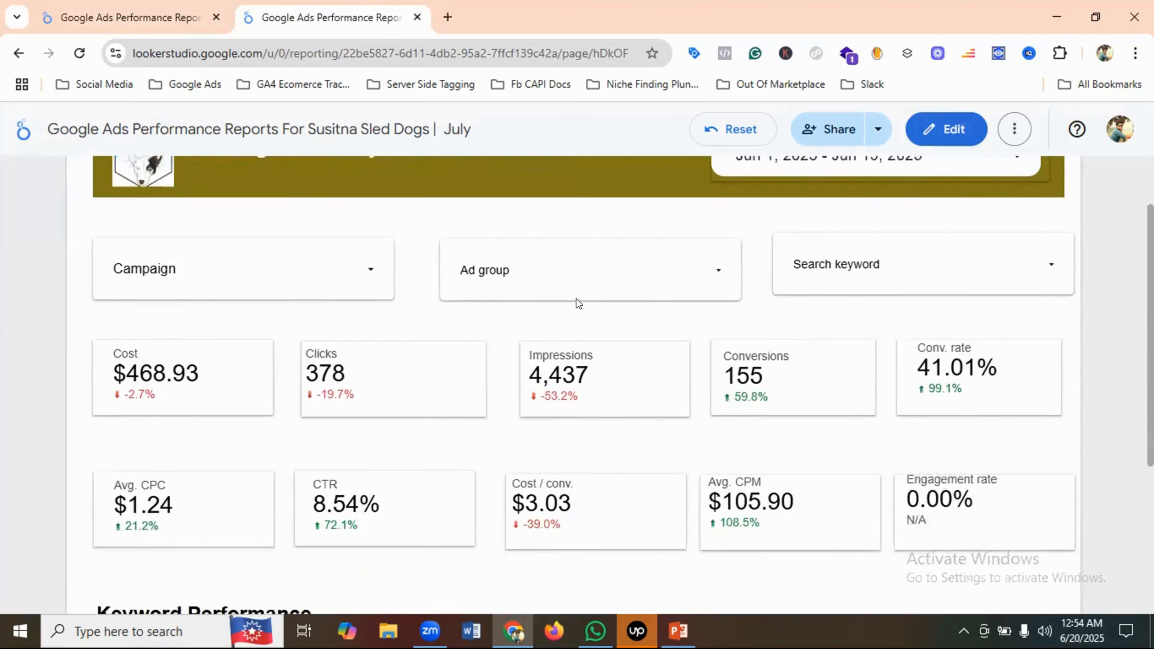
{"action": "scroll", "coordinate": [576, 299], "scroll_direction": "down", "scroll_amount": 4}
{"action": "scroll", "coordinate": [576, 299], "scroll_direction": "up", "scroll_amount": 6}
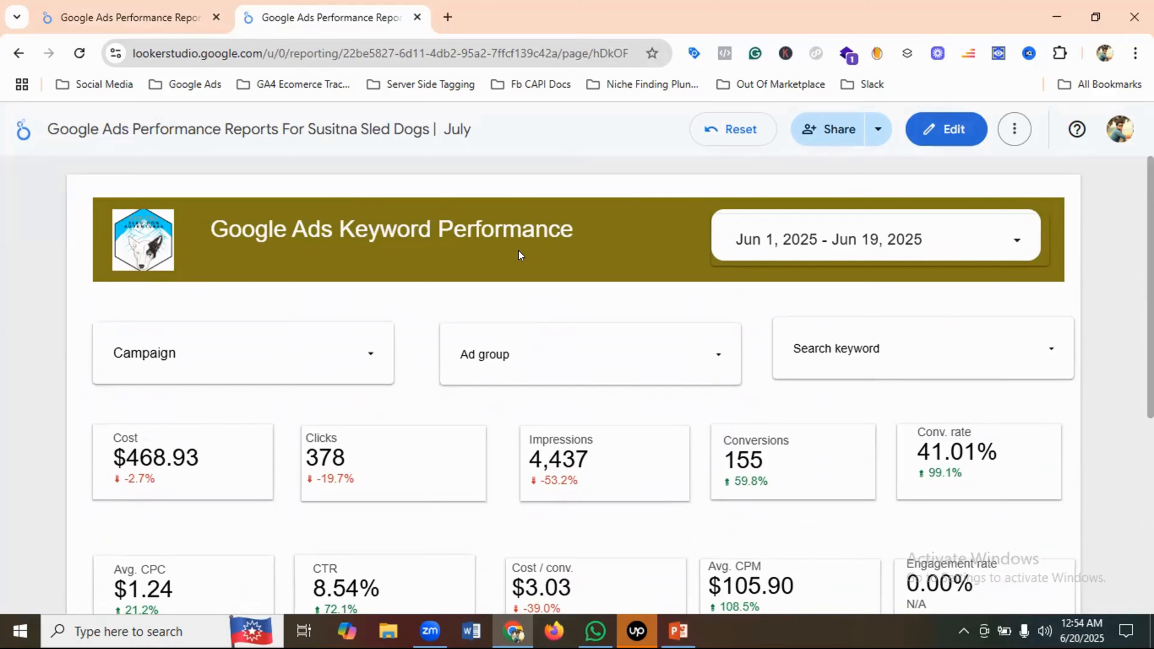
{"action": "scroll", "coordinate": [561, 257], "scroll_direction": "down", "scroll_amount": 5}
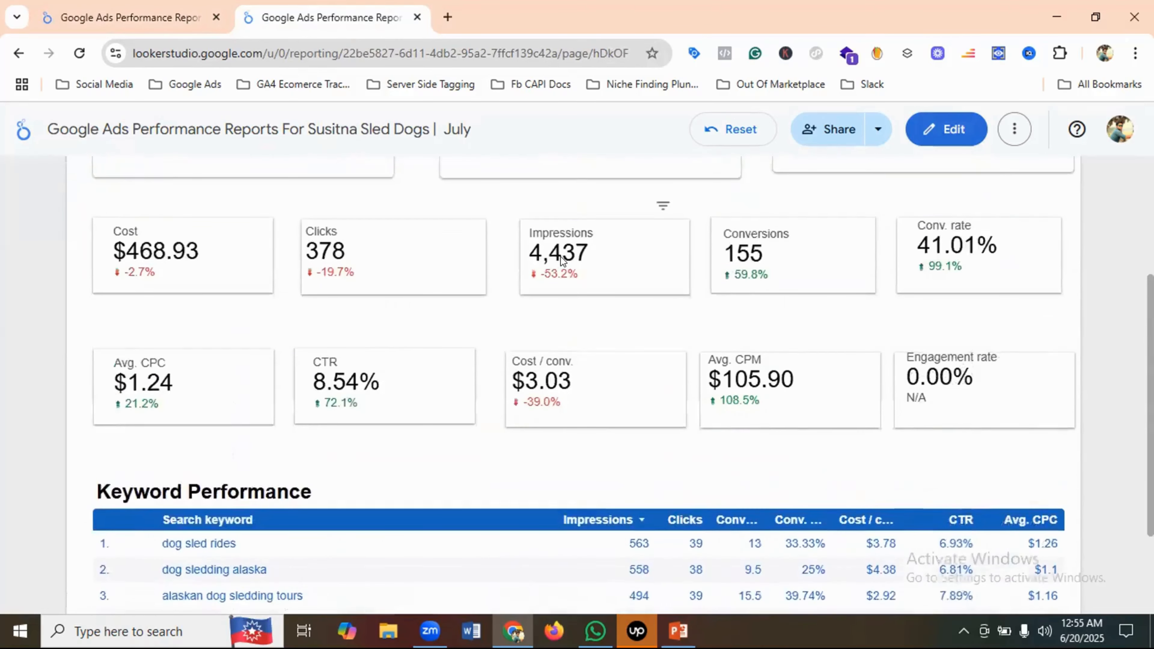
{"action": "scroll", "coordinate": [561, 256], "scroll_direction": "up", "scroll_amount": 5}
{"action": "scroll", "coordinate": [561, 257], "scroll_direction": "down", "scroll_amount": 4}
{"action": "scroll", "coordinate": [561, 257], "scroll_direction": "up", "scroll_amount": 4}
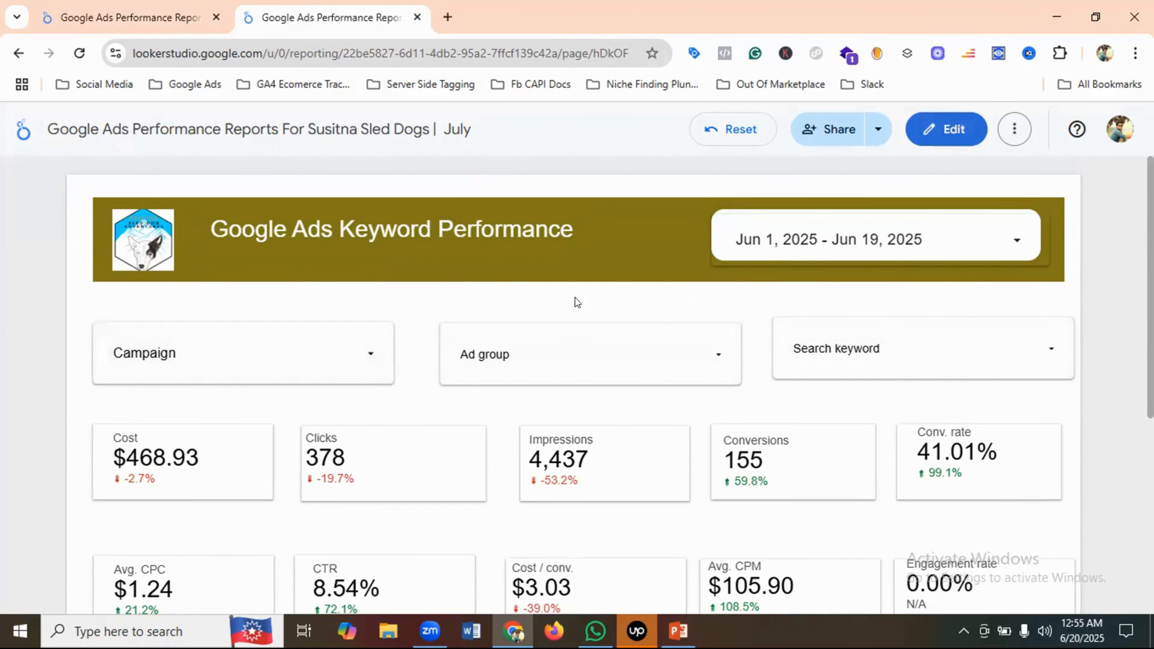
{"action": "scroll", "coordinate": [387, 382], "scroll_direction": "down", "scroll_amount": 2}
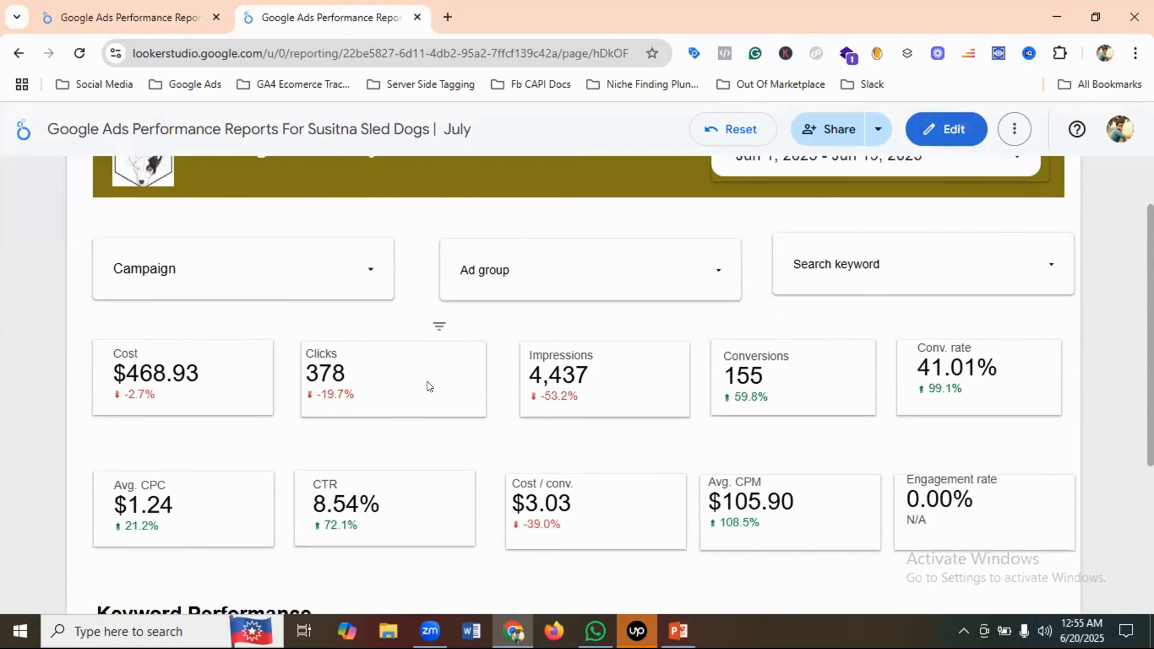
{"action": "scroll", "coordinate": [423, 381], "scroll_direction": "down", "scroll_amount": 4}
{"action": "scroll", "coordinate": [418, 380], "scroll_direction": "up", "scroll_amount": 2}
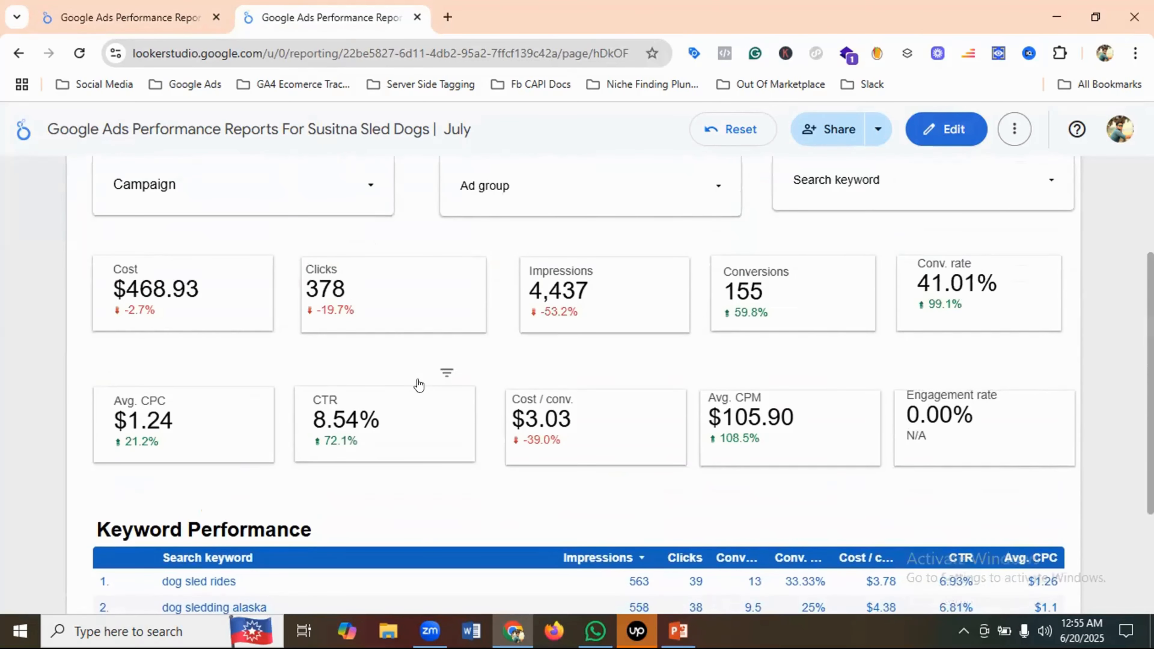
{"action": "scroll", "coordinate": [704, 350], "scroll_direction": "up", "scroll_amount": 2}
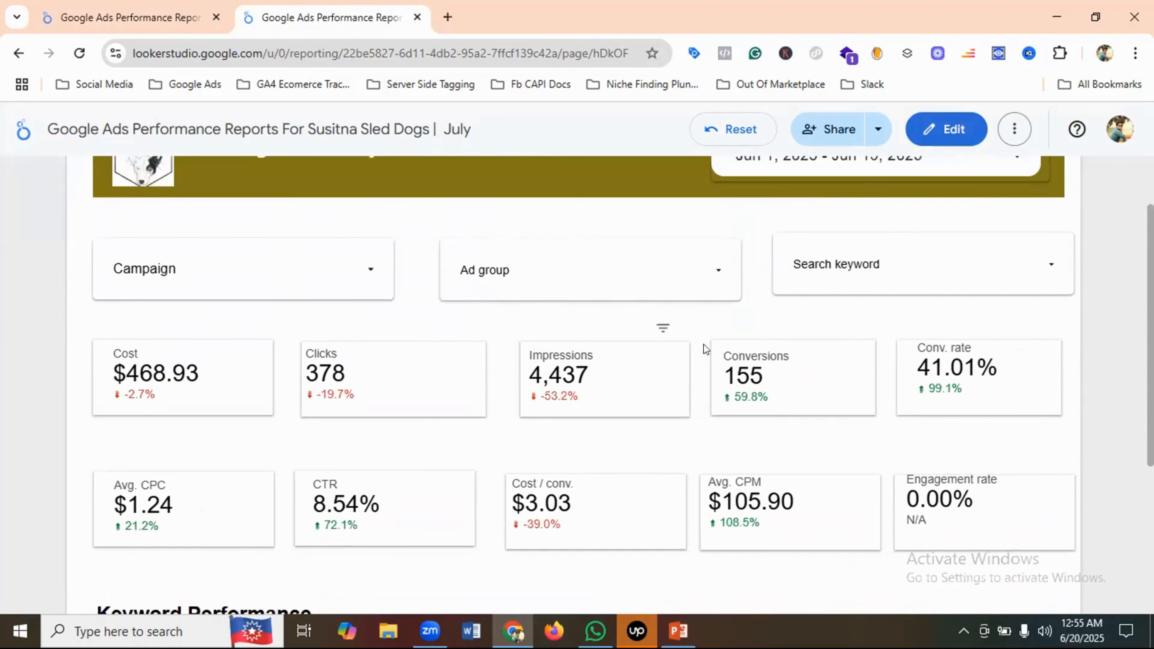
{"action": "scroll", "coordinate": [642, 345], "scroll_direction": "down", "scroll_amount": 4}
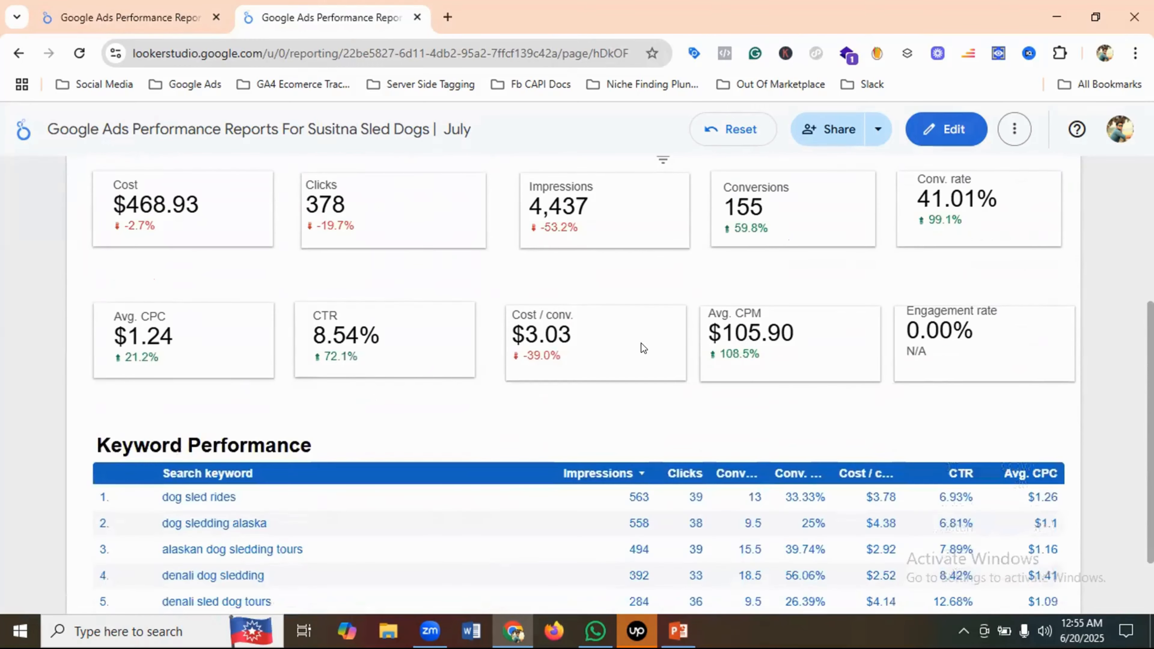
{"action": "scroll", "coordinate": [641, 344], "scroll_direction": "up", "scroll_amount": 4}
{"action": "scroll", "coordinate": [641, 343], "scroll_direction": "up", "scroll_amount": 2}
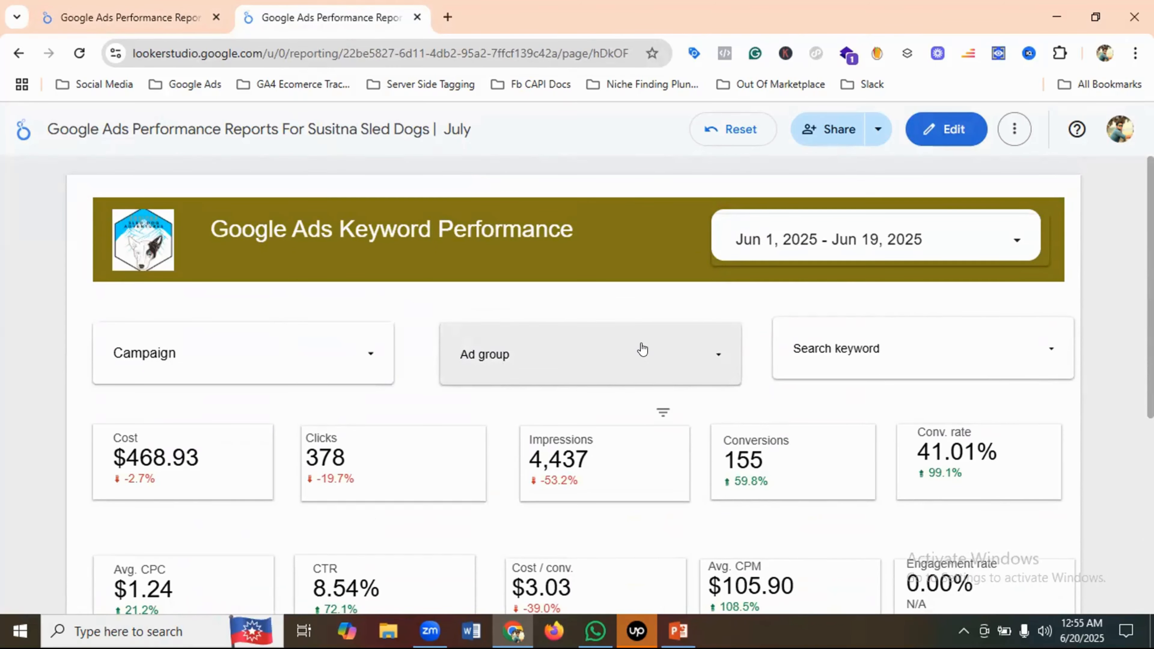
{"action": "scroll", "coordinate": [641, 349], "scroll_direction": "down", "scroll_amount": 8}
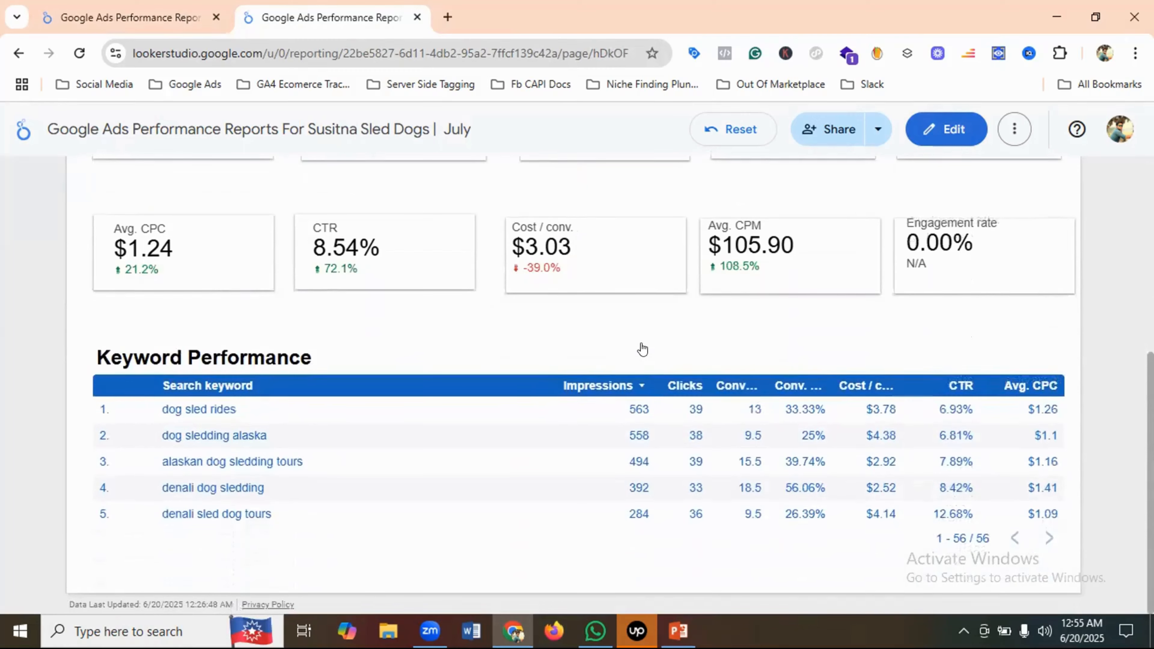
{"action": "scroll", "coordinate": [642, 350], "scroll_direction": "up", "scroll_amount": 8}
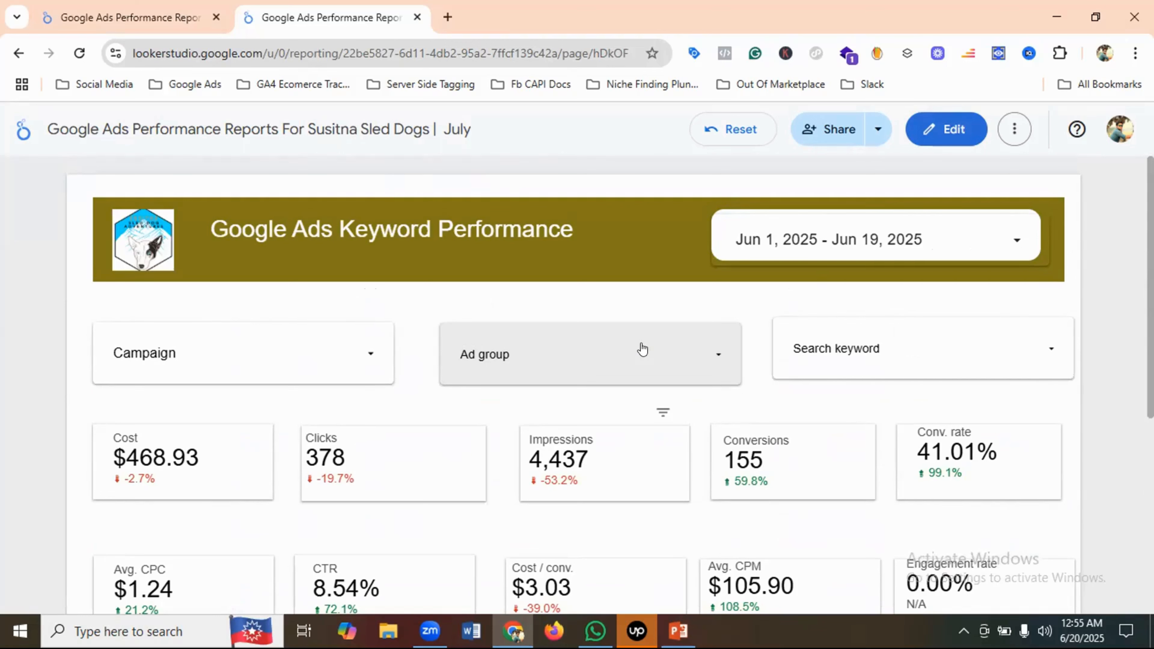
{"action": "scroll", "coordinate": [641, 348], "scroll_direction": "down", "scroll_amount": 3}
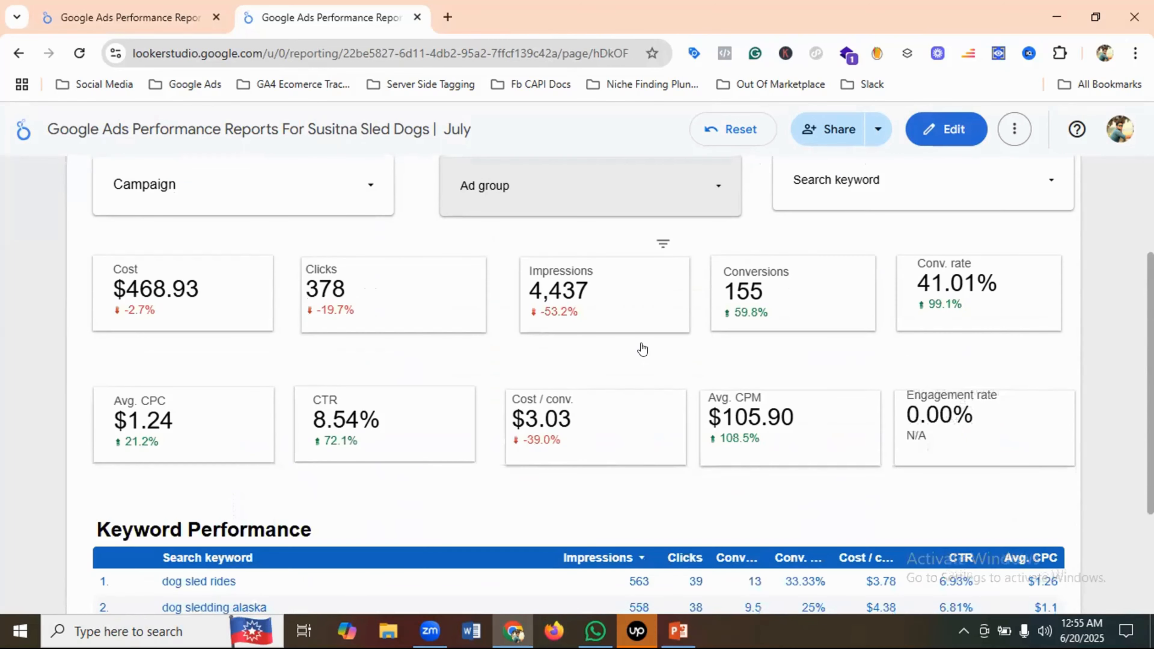